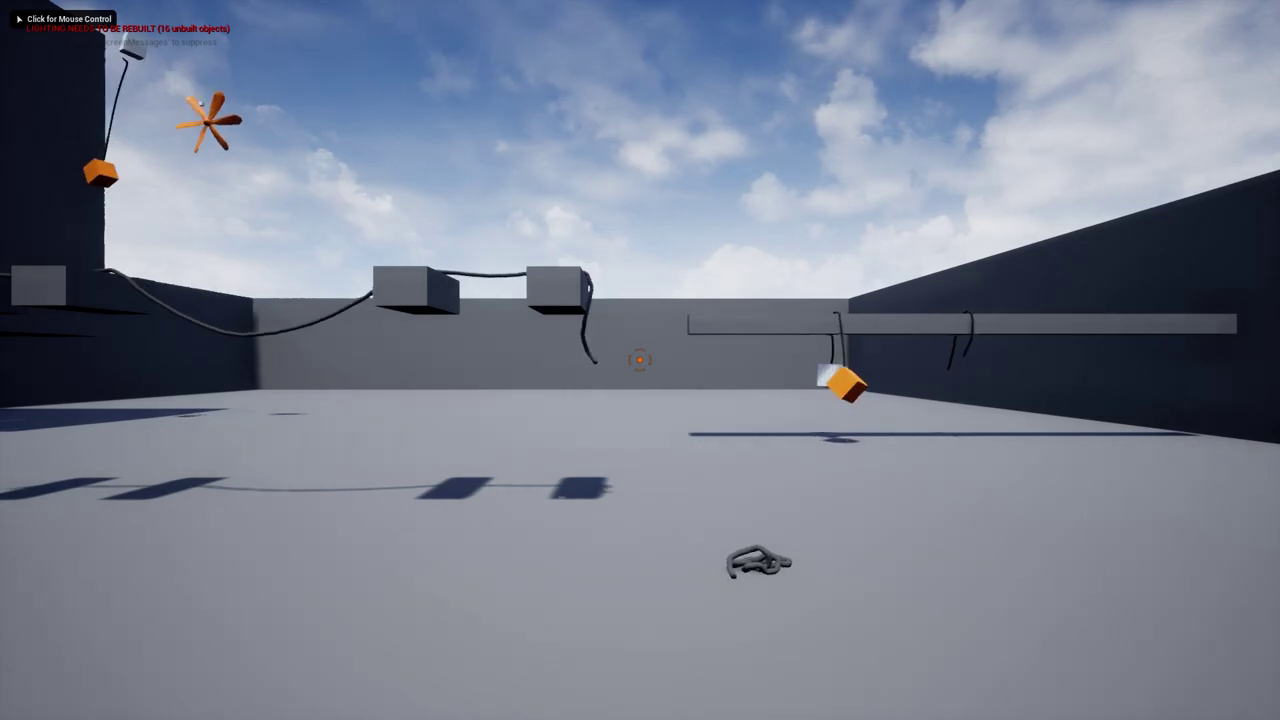
Pick up and toss the loose rope on the floor to test its physics in the running level.
{"action": "key", "text": "d"}
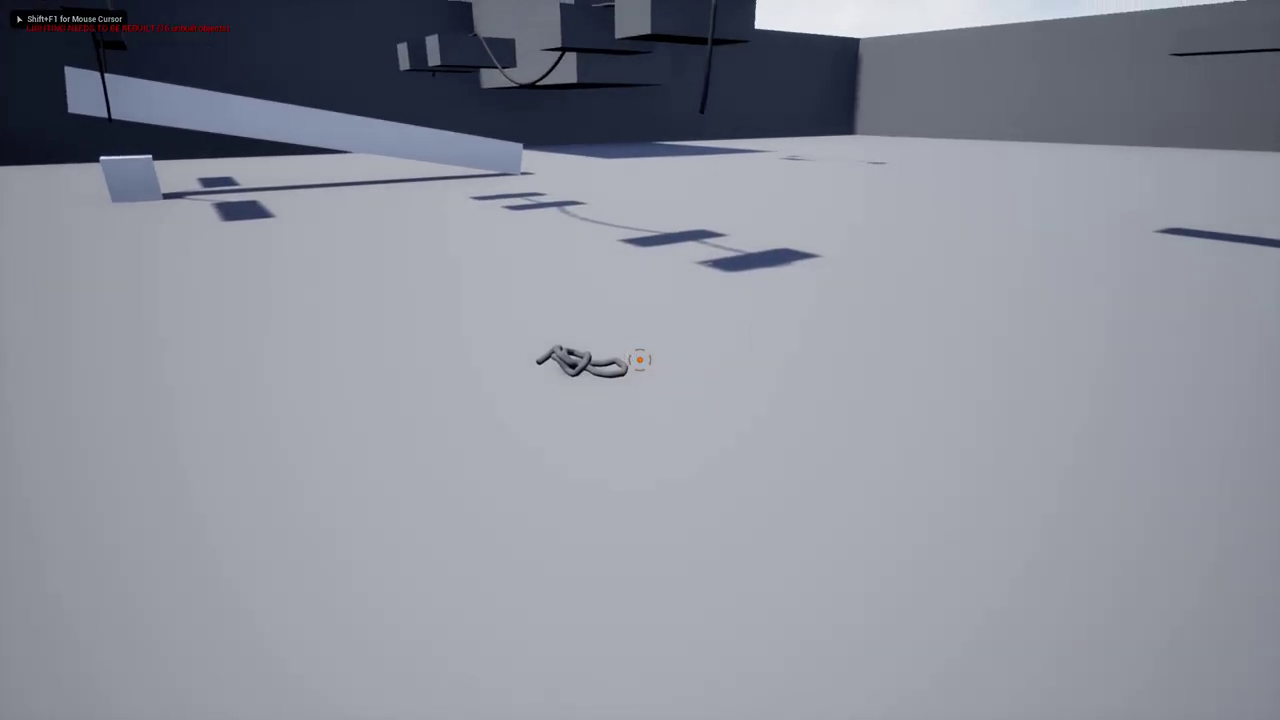
{"action": "left_click", "coordinate": [640, 360]}
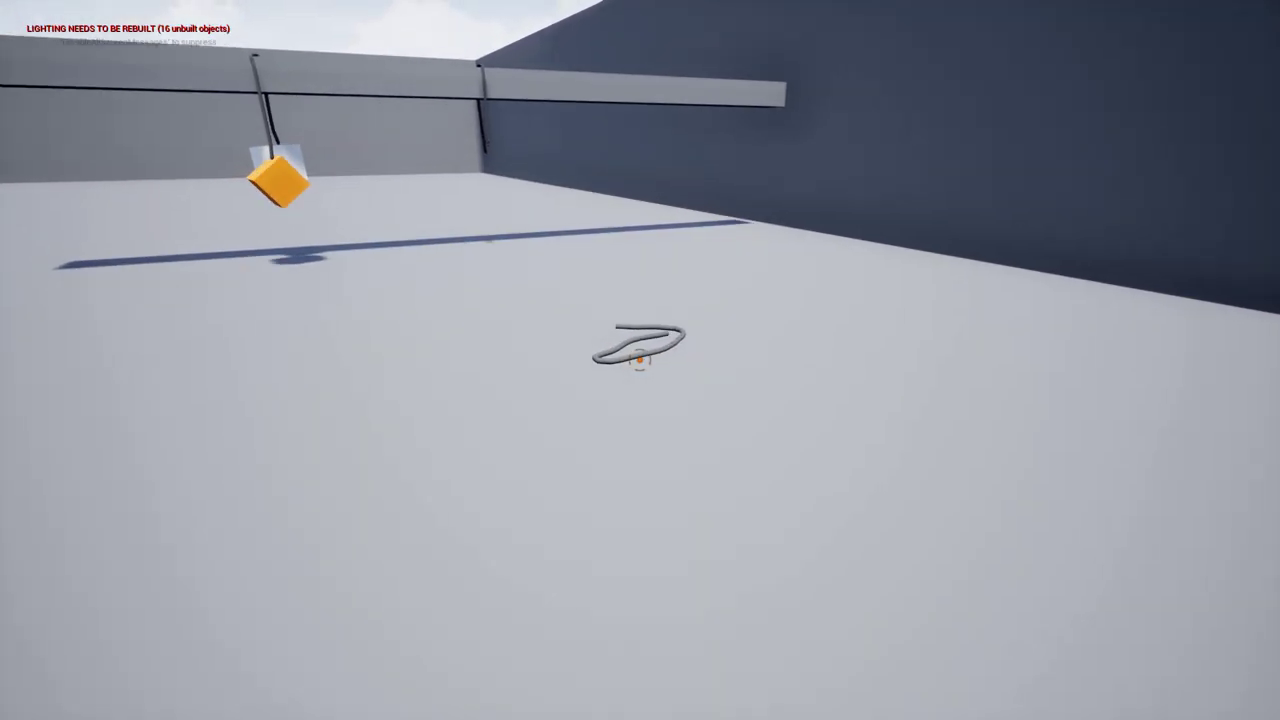
{"action": "left_click", "coordinate": [640, 360]}
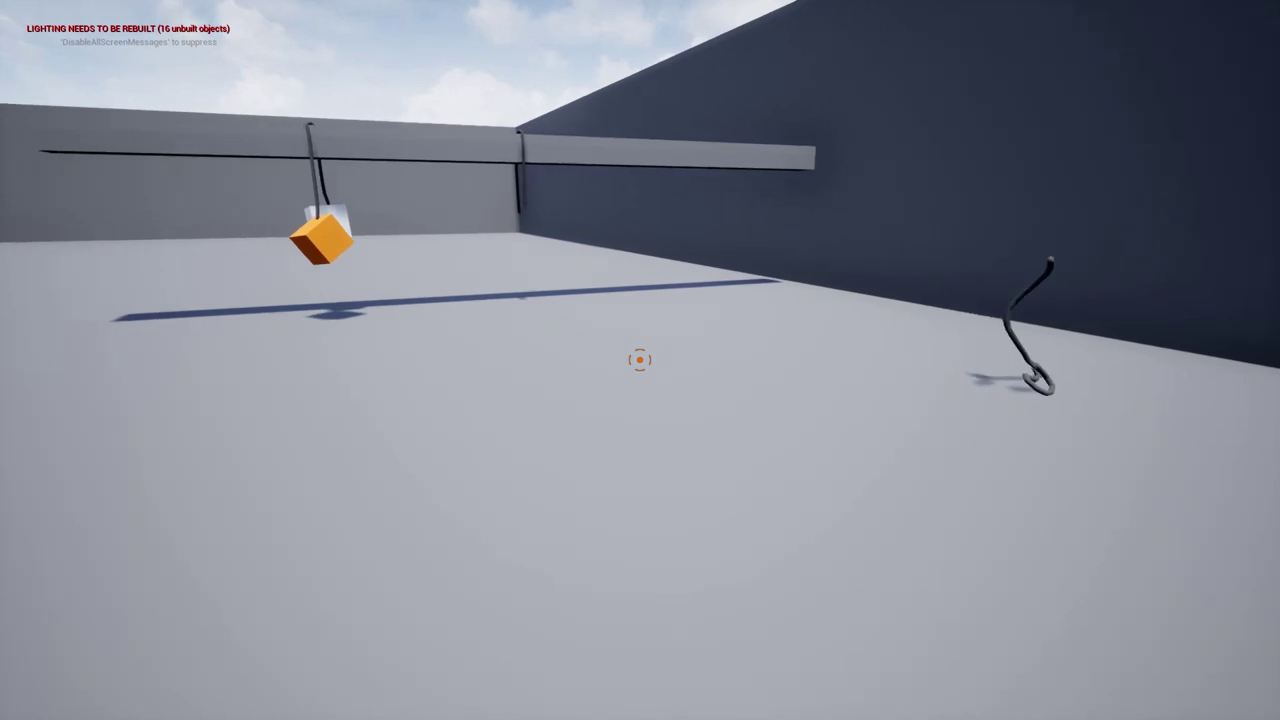
Pull the roped orange and white cubes off the horizontal beam and throw them to test the connecting rope.
{"action": "key", "text": "w"}
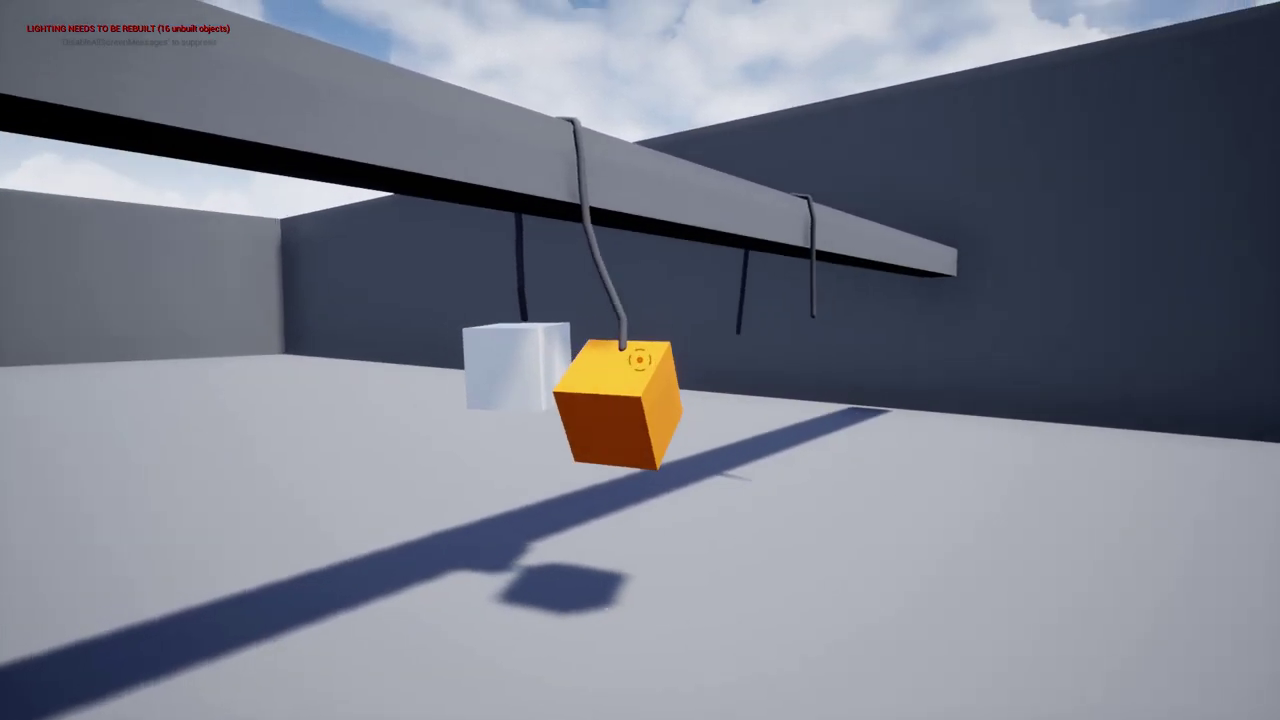
{"action": "left_click", "coordinate": [640, 360]}
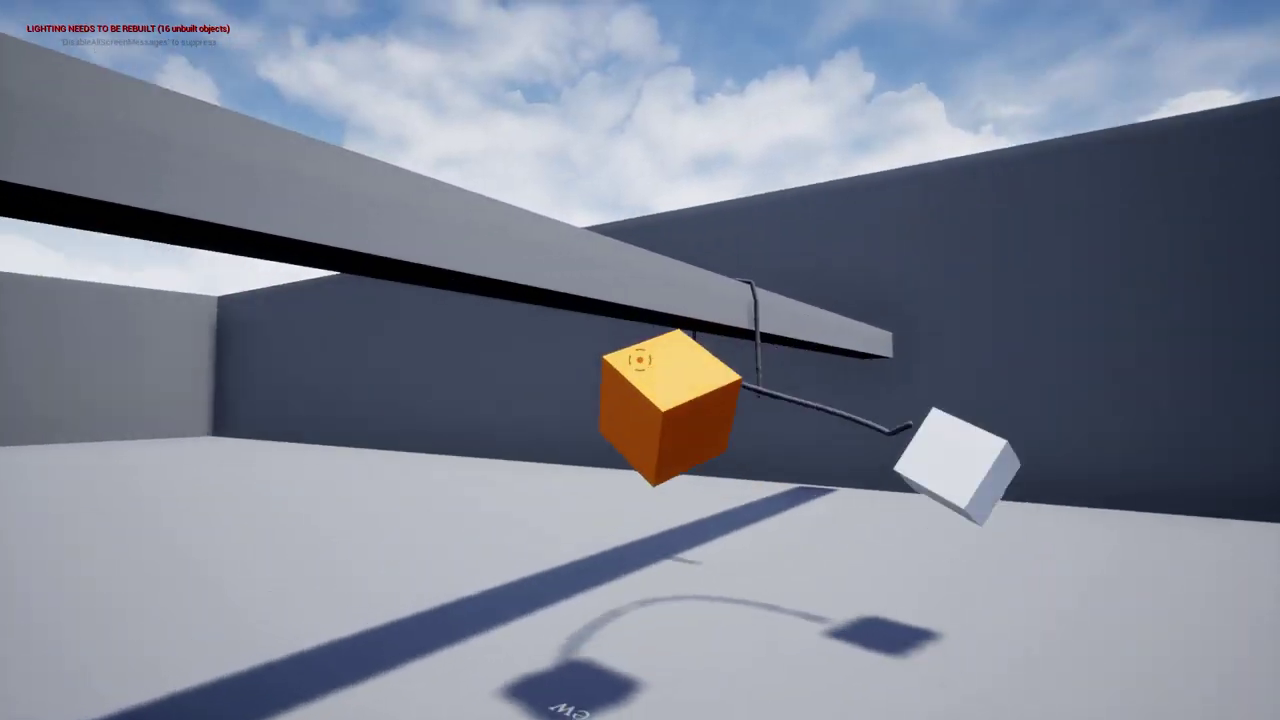
{"action": "left_click", "coordinate": [640, 360]}
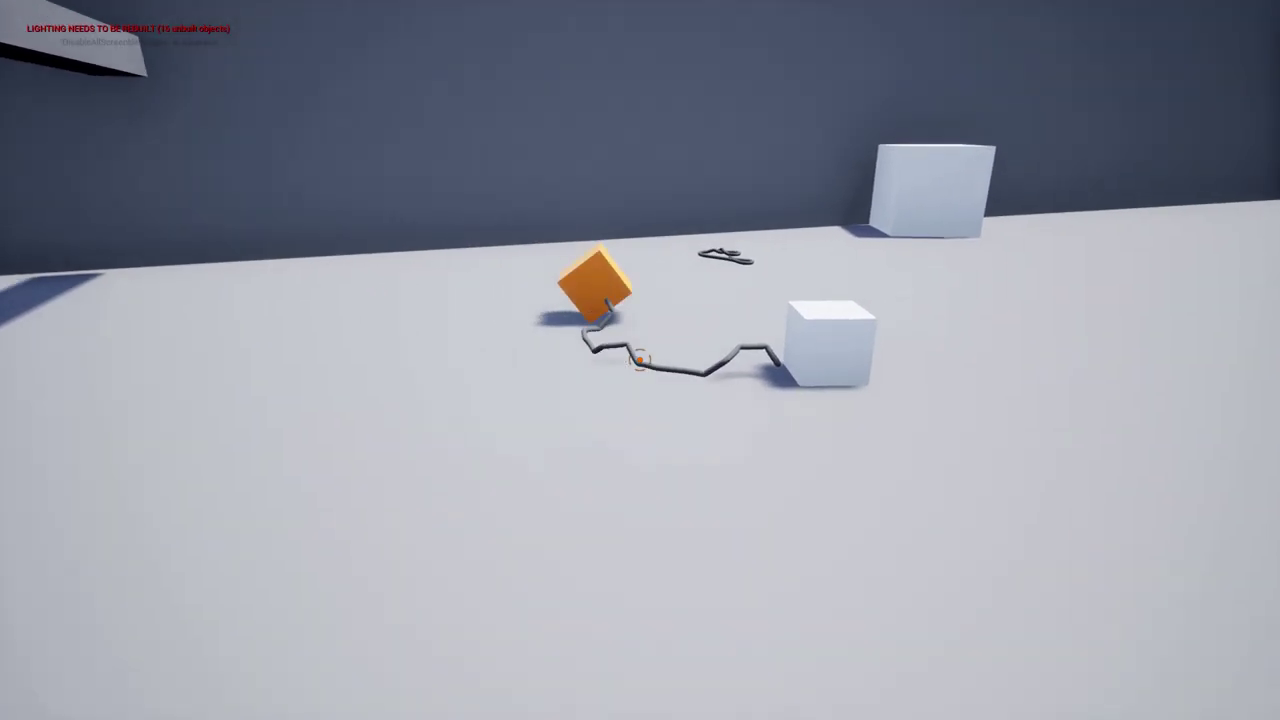
{"action": "left_click", "coordinate": [640, 360]}
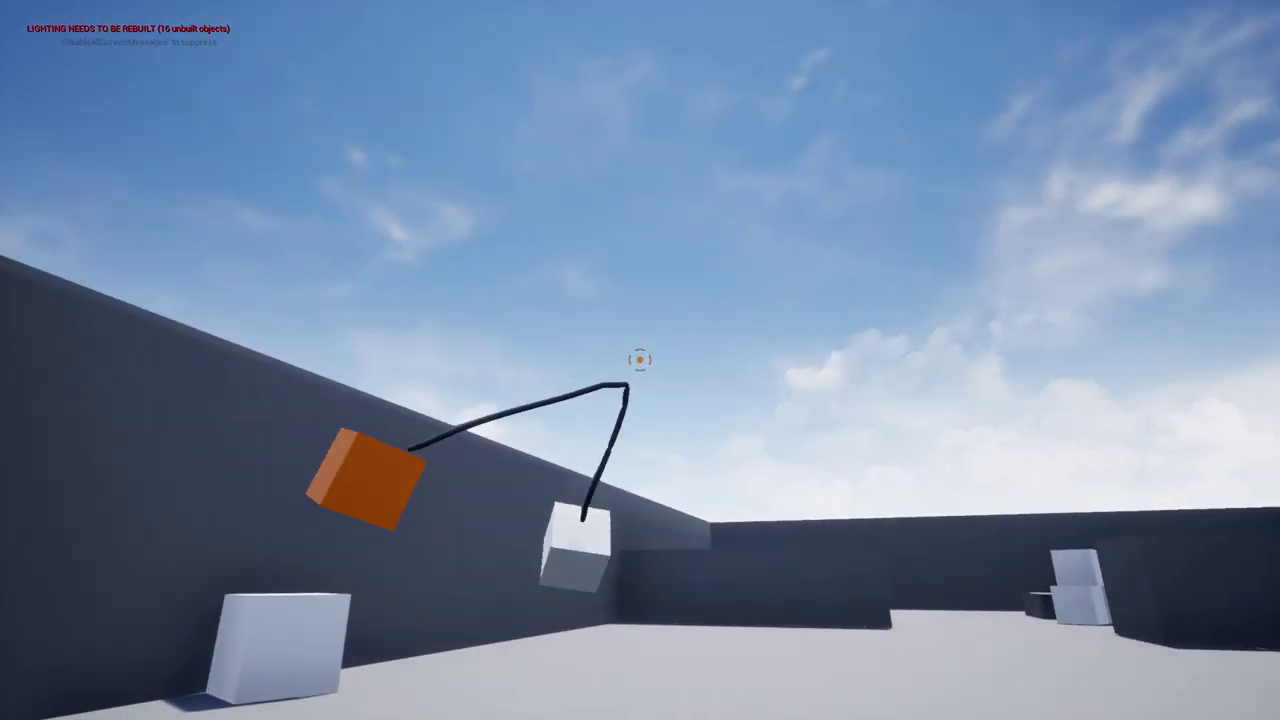
{"action": "left_click", "coordinate": [640, 360]}
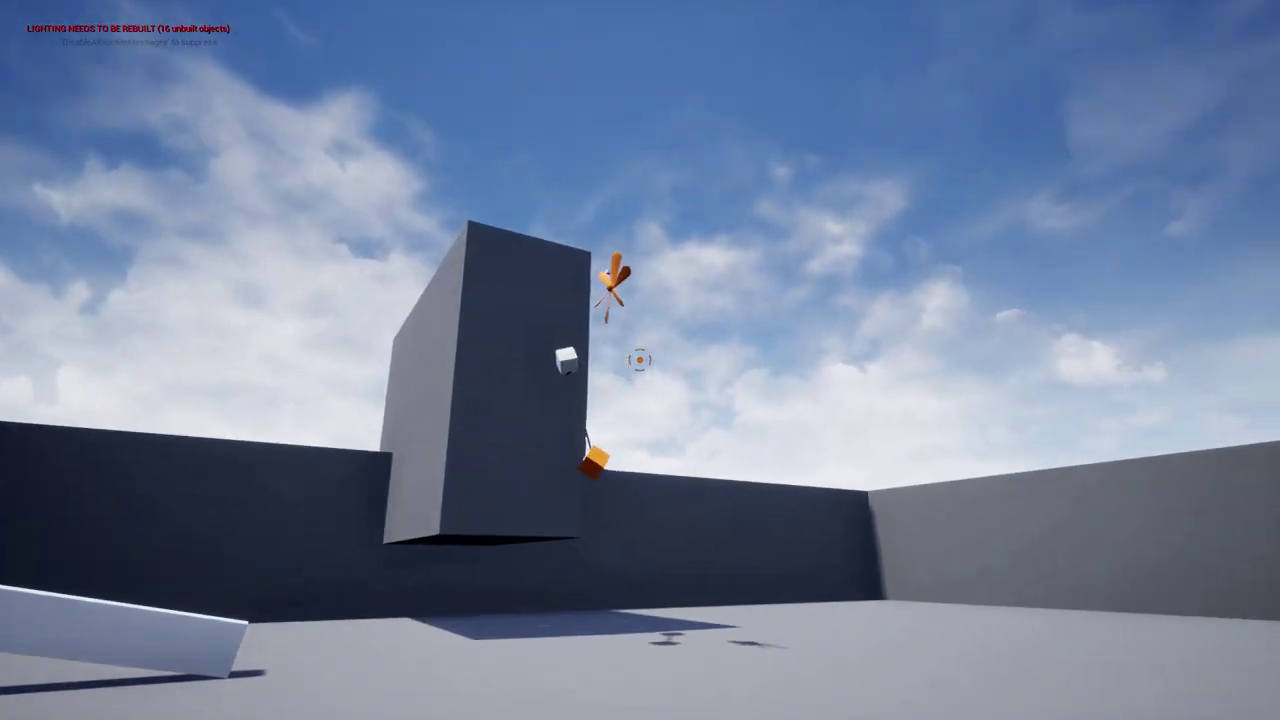
Pull the long rope off the floating blocks and toss it around to test how it moves.
{"action": "key", "text": "w"}
{"action": "key", "text": "a"}
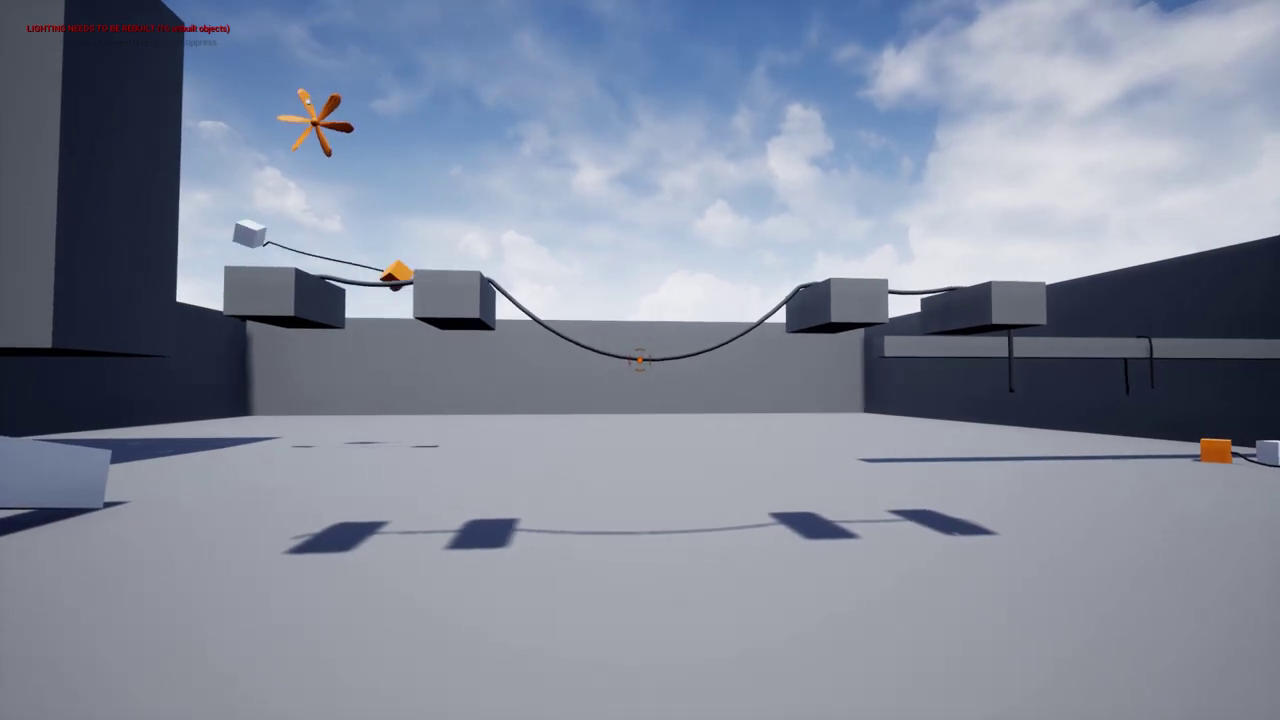
{"action": "left_click", "coordinate": [640, 360]}
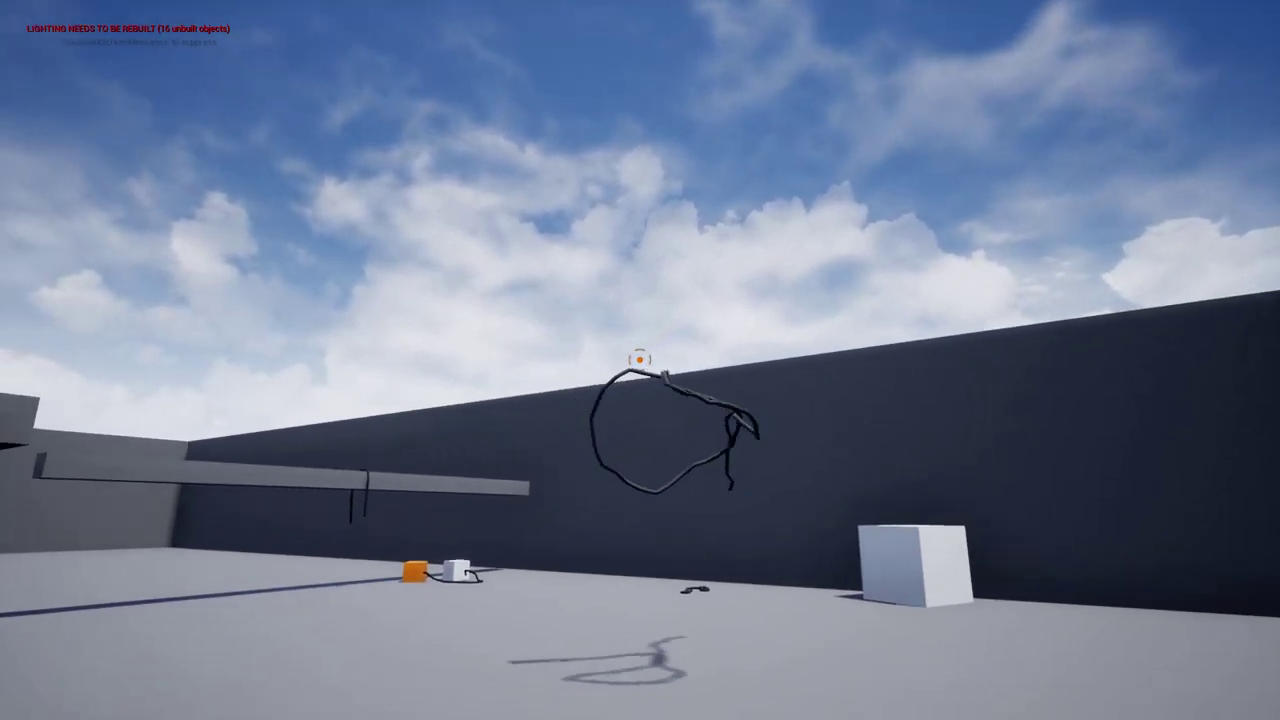
{"action": "left_click", "coordinate": [640, 360]}
{"action": "key", "text": "w"}
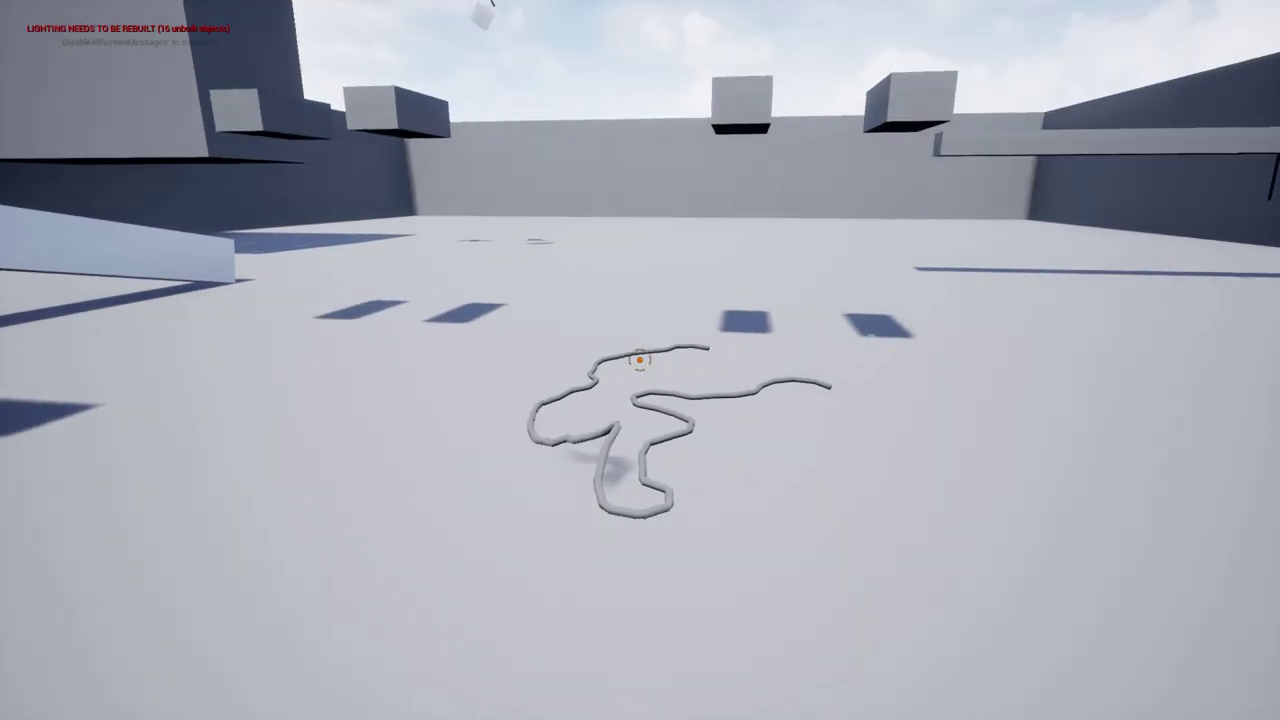
{"action": "left_click", "coordinate": [640, 360]}
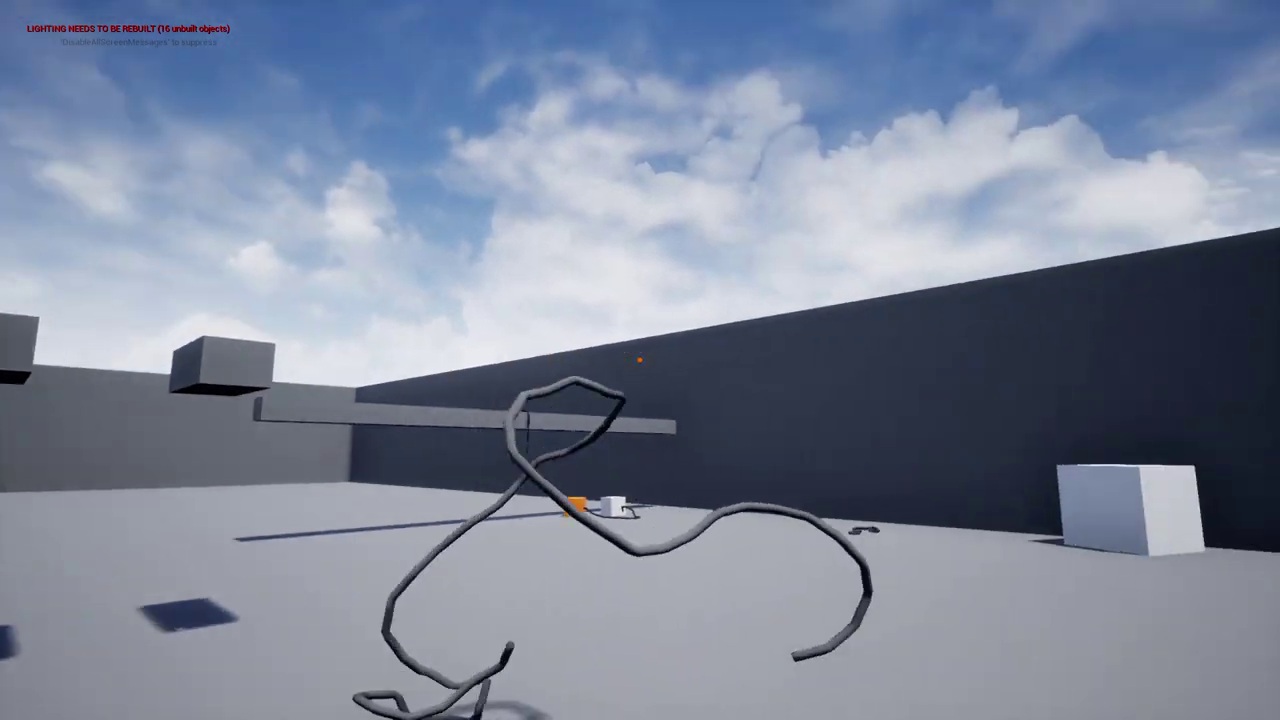
Test the rope between two fixed blocks that holds up the white slab by grabbing and releasing the slab.
{"action": "key", "text": "w"}
{"action": "key", "text": "a"}
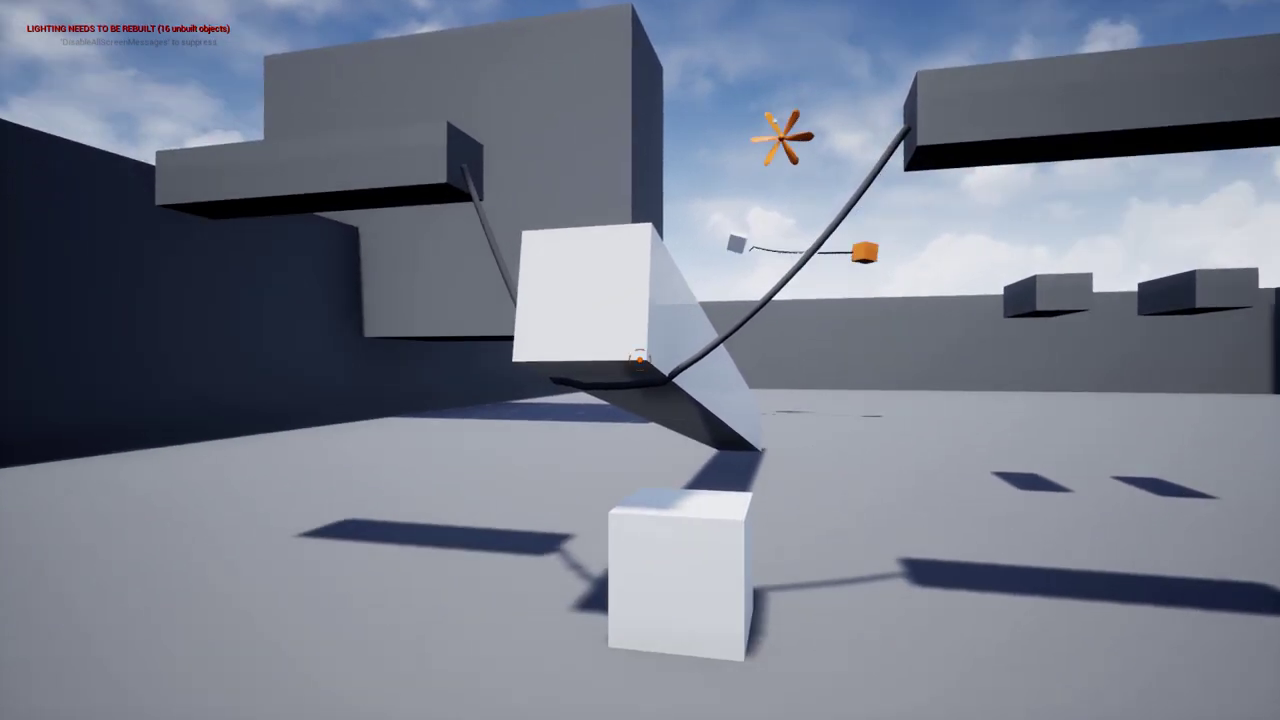
{"action": "left_click", "coordinate": [640, 360]}
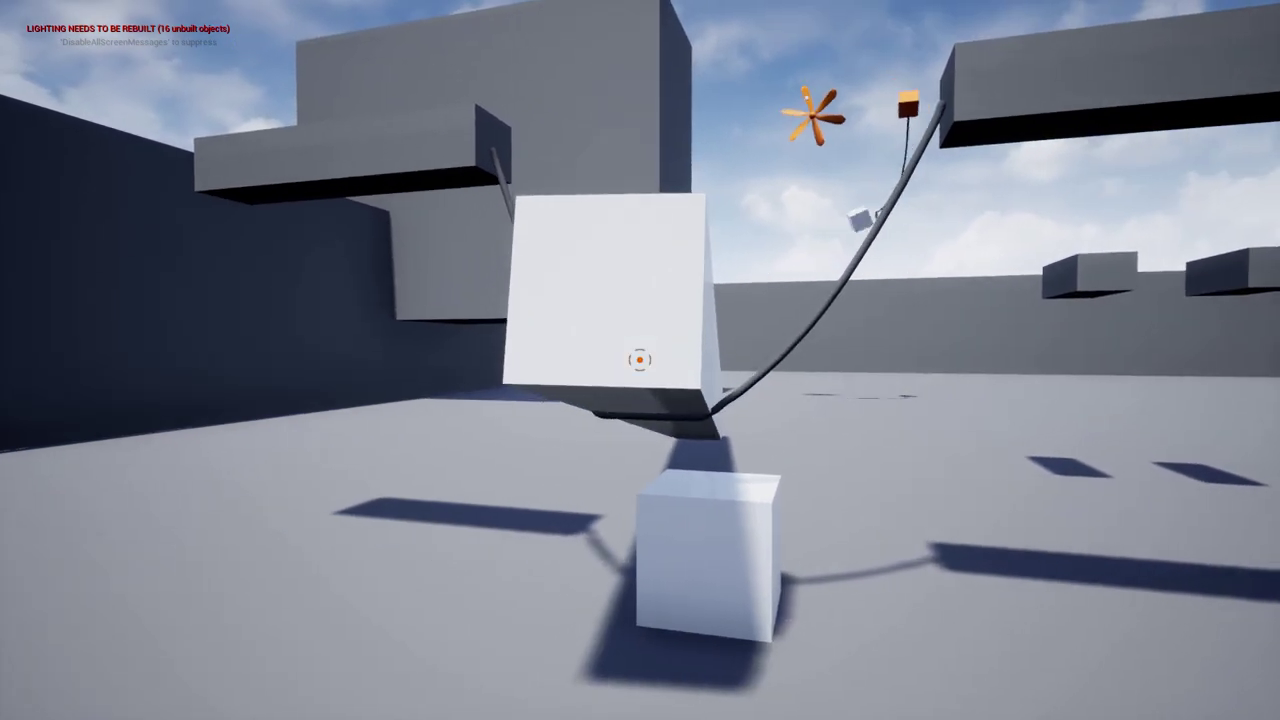
{"action": "left_click", "coordinate": [640, 360]}
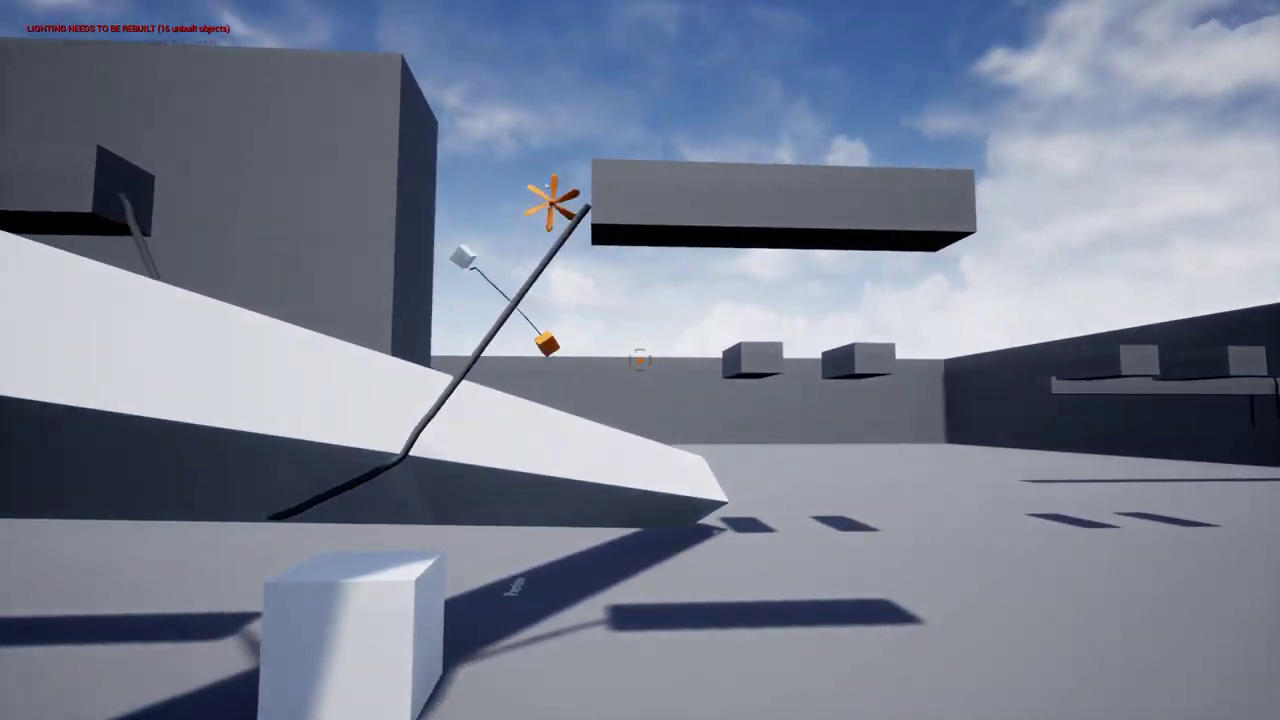
Stop the play session and start a fresh one in the rope level.
{"action": "key", "text": "Escape"}
{"action": "key", "text": "d"}
{"action": "key", "text": "s"}
{"action": "mouse_move", "coordinate": [724, 338]}
{"action": "right_mouse_down"}
{"action": "mouse_move", "coordinate": [676, 384]}
{"action": "mouse_move", "coordinate": [724, 374]}
{"action": "mouse_move", "coordinate": [724, 338]}
{"action": "right_mouse_up"}
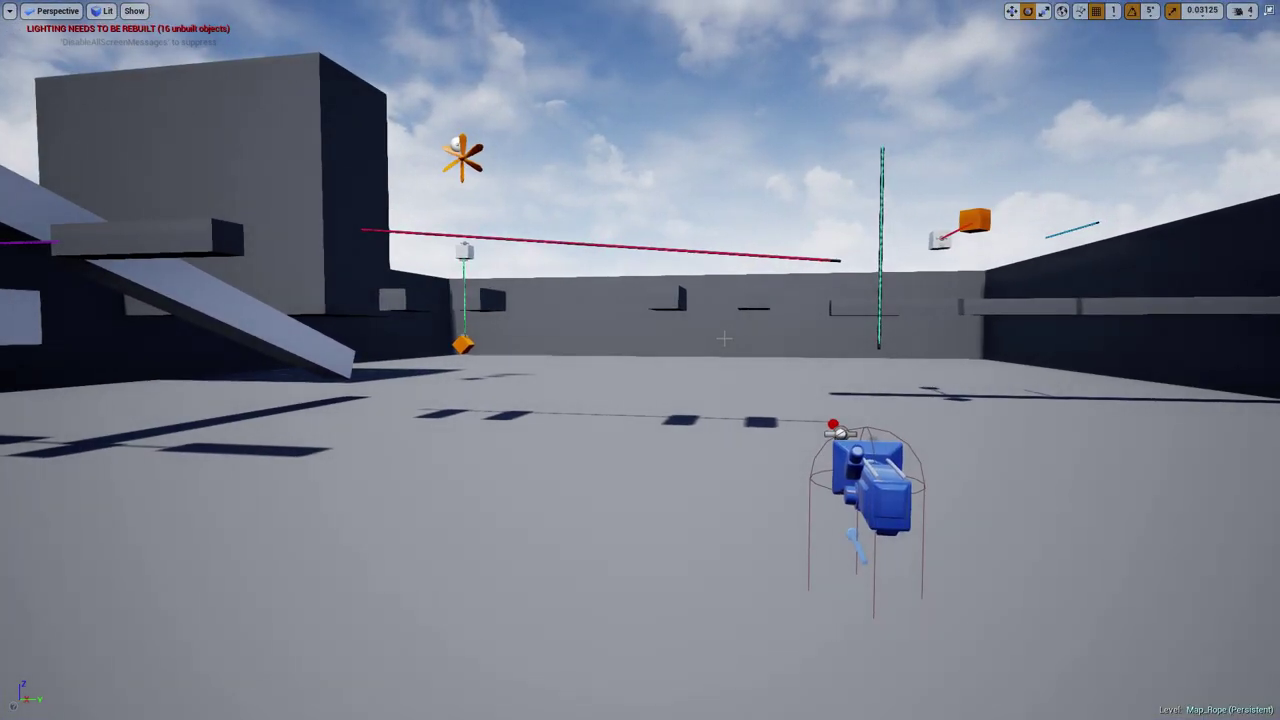
{"action": "key", "text": "alt+p"}
{"action": "left_click", "coordinate": [724, 338]}
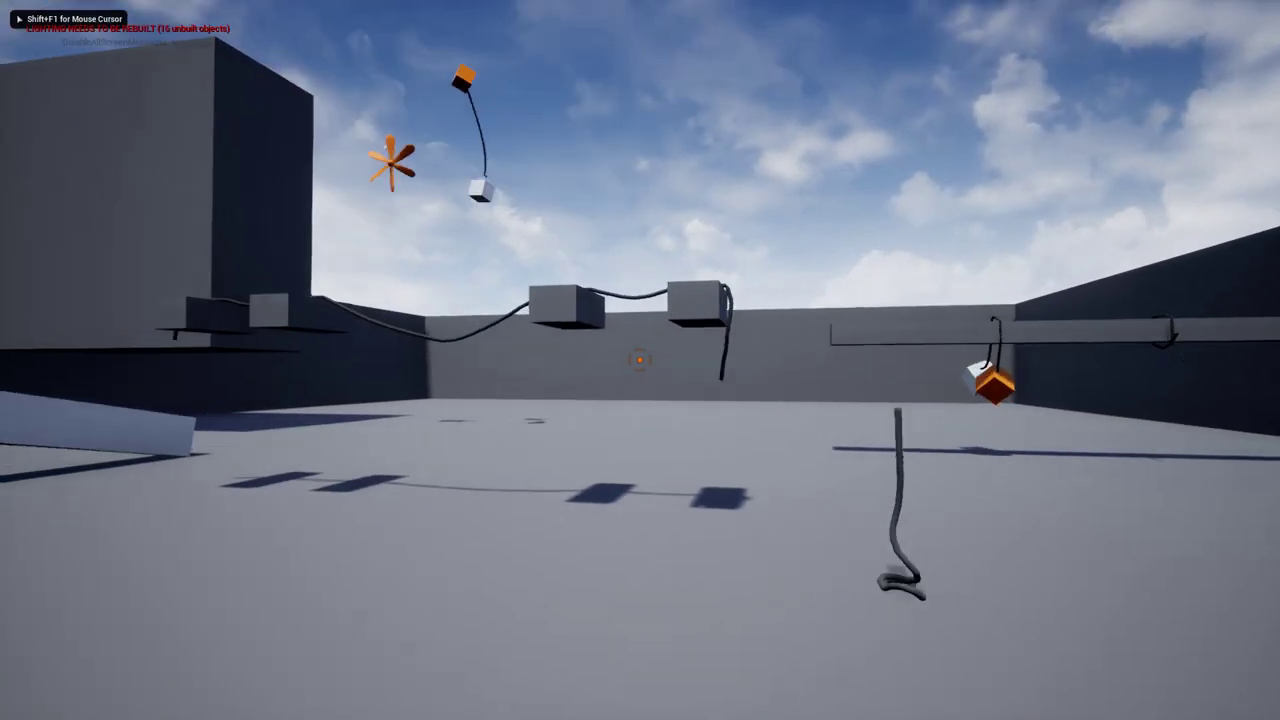
Walk through the running level and examine the different rope setups from several viewpoints.
{"action": "key", "text": "s"}
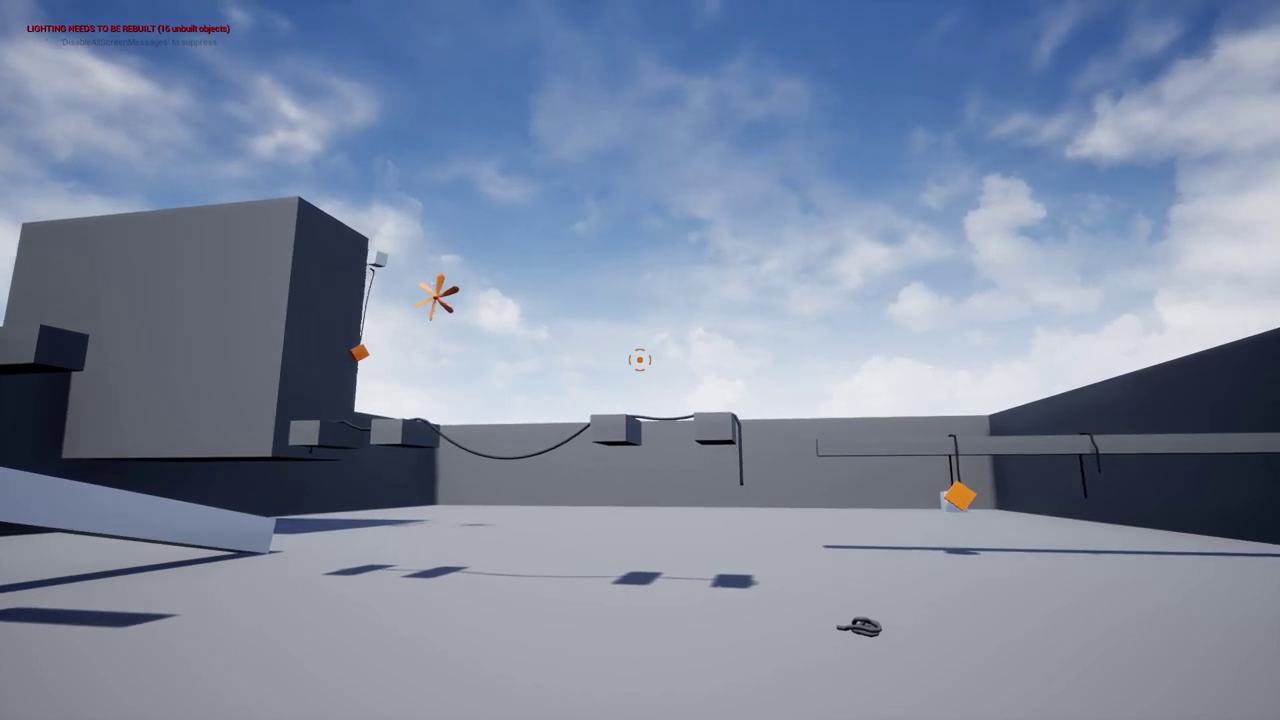
{"action": "key", "text": "a"}
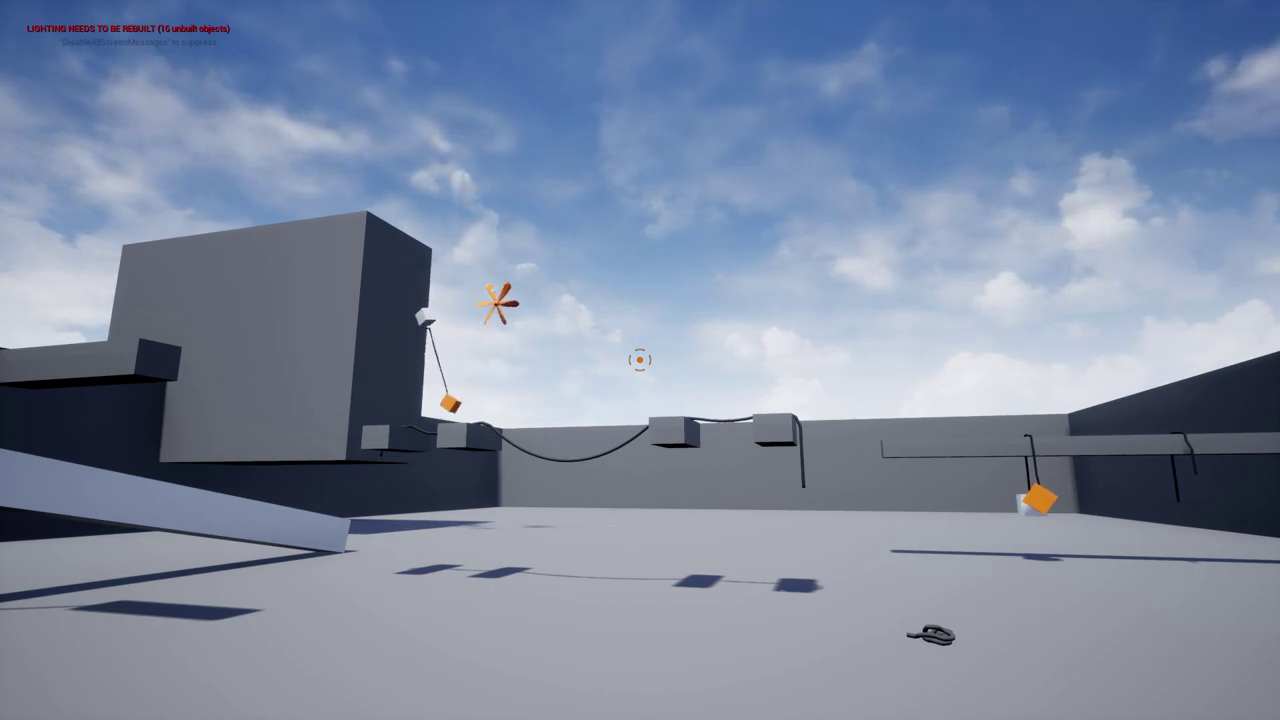
{"action": "key", "text": "s"}
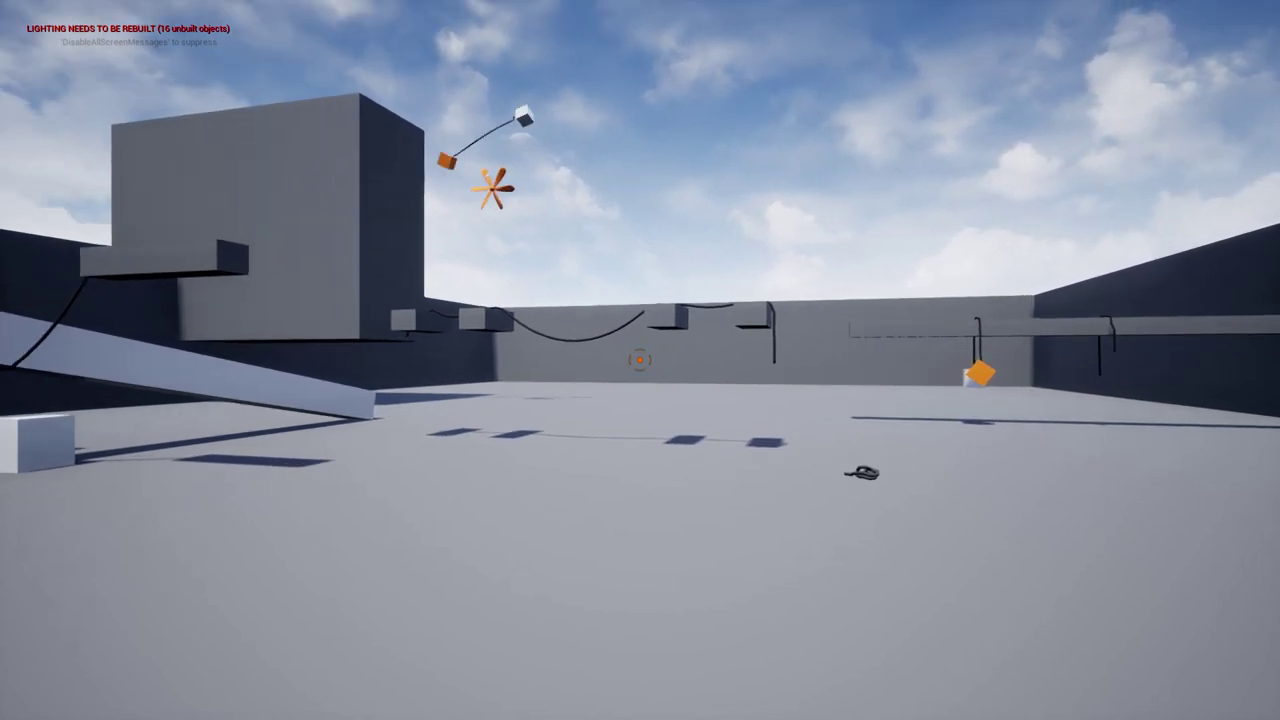
{"action": "key", "text": "w"}
{"action": "key", "text": "w"}
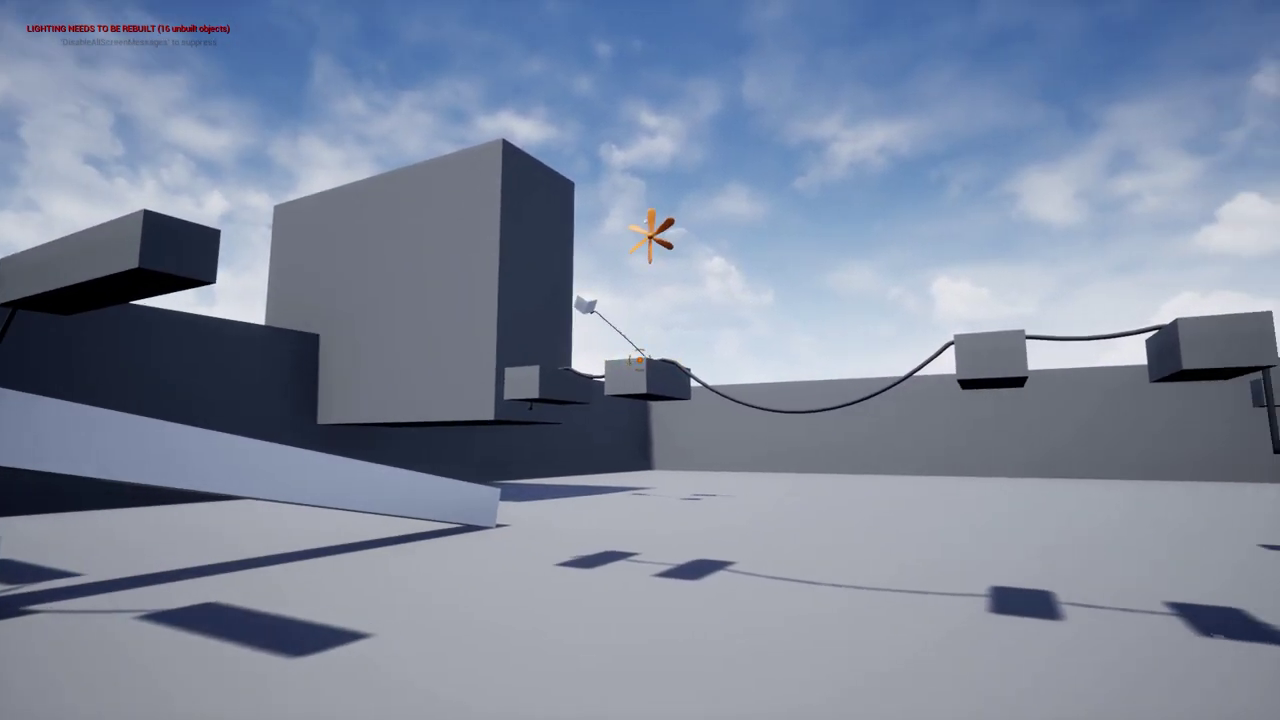
{"action": "key", "text": "s"}
{"action": "key", "text": "s"}
{"action": "key", "text": "d"}
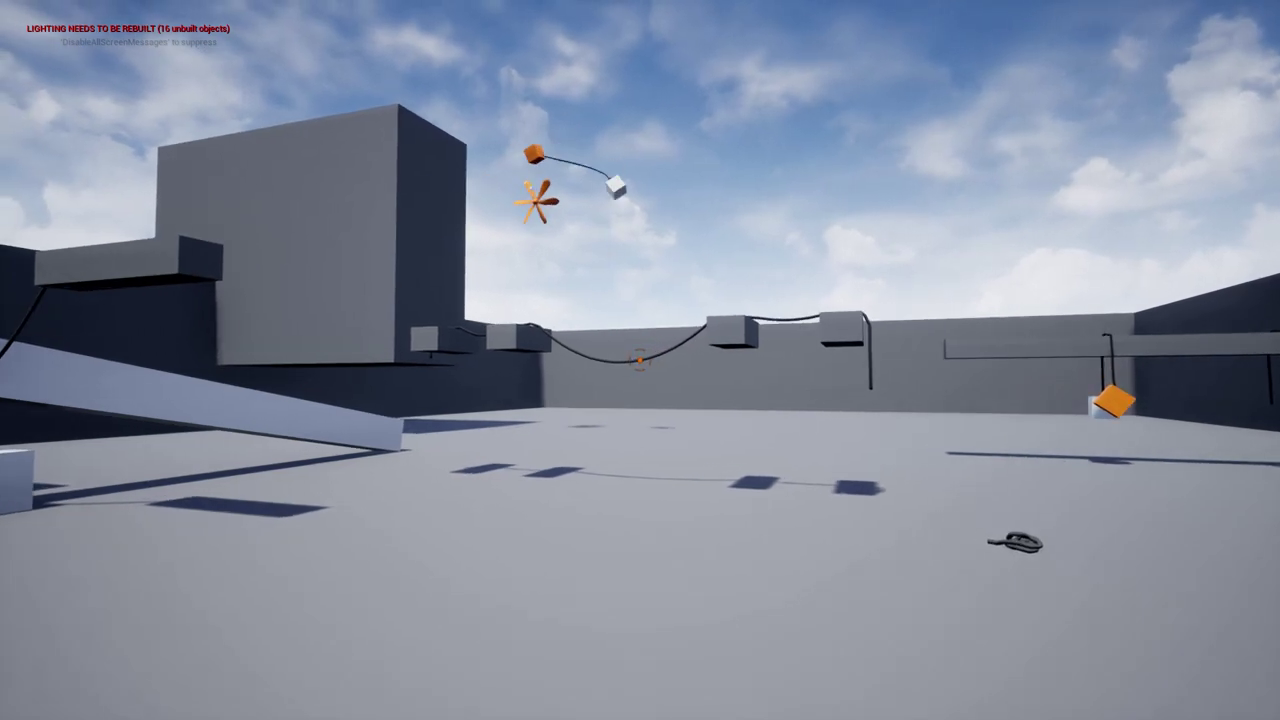
{"action": "key", "text": "w"}
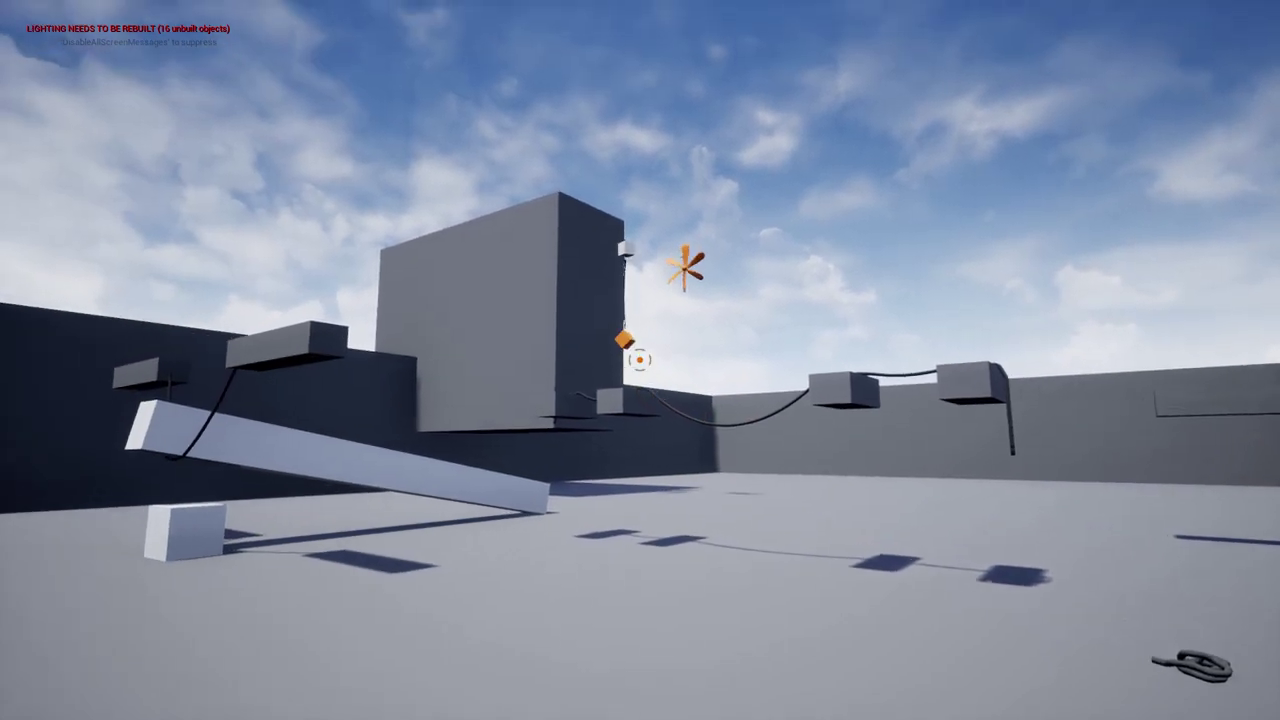
{"action": "key", "text": "a"}
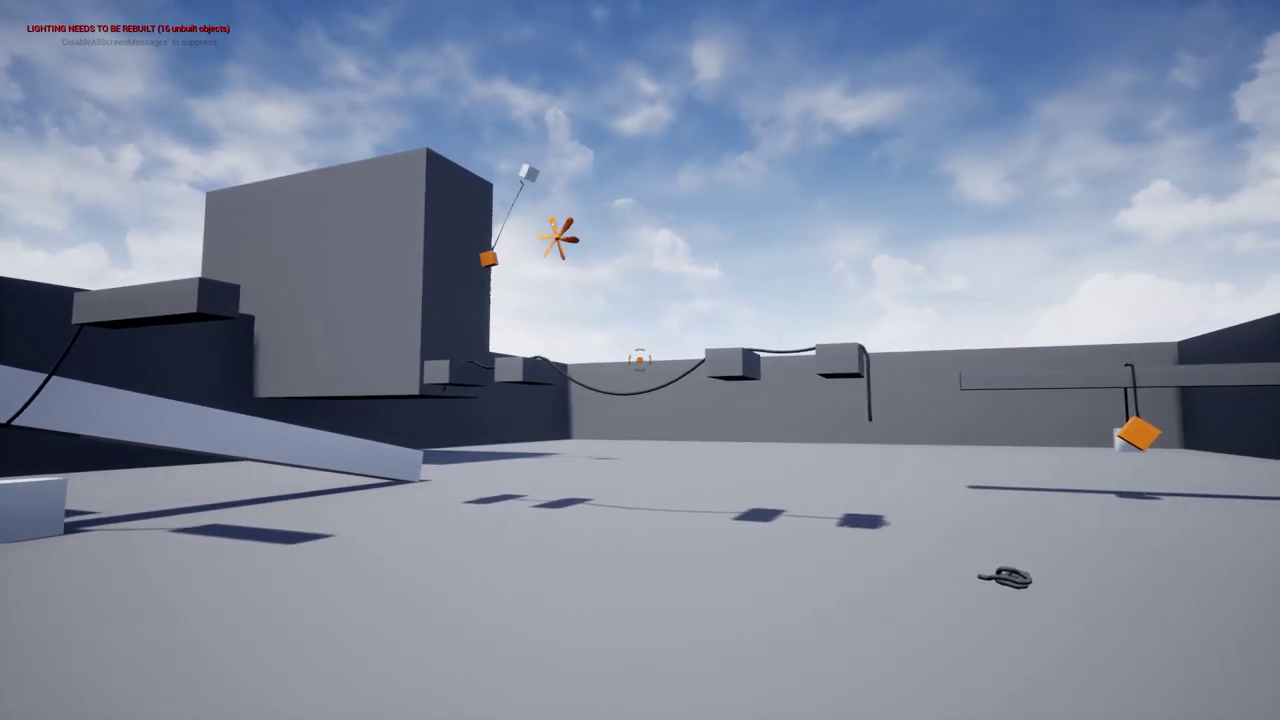
Stop the play session and bring back the full editor layout around the level viewport.
{"action": "key", "text": "F8"}
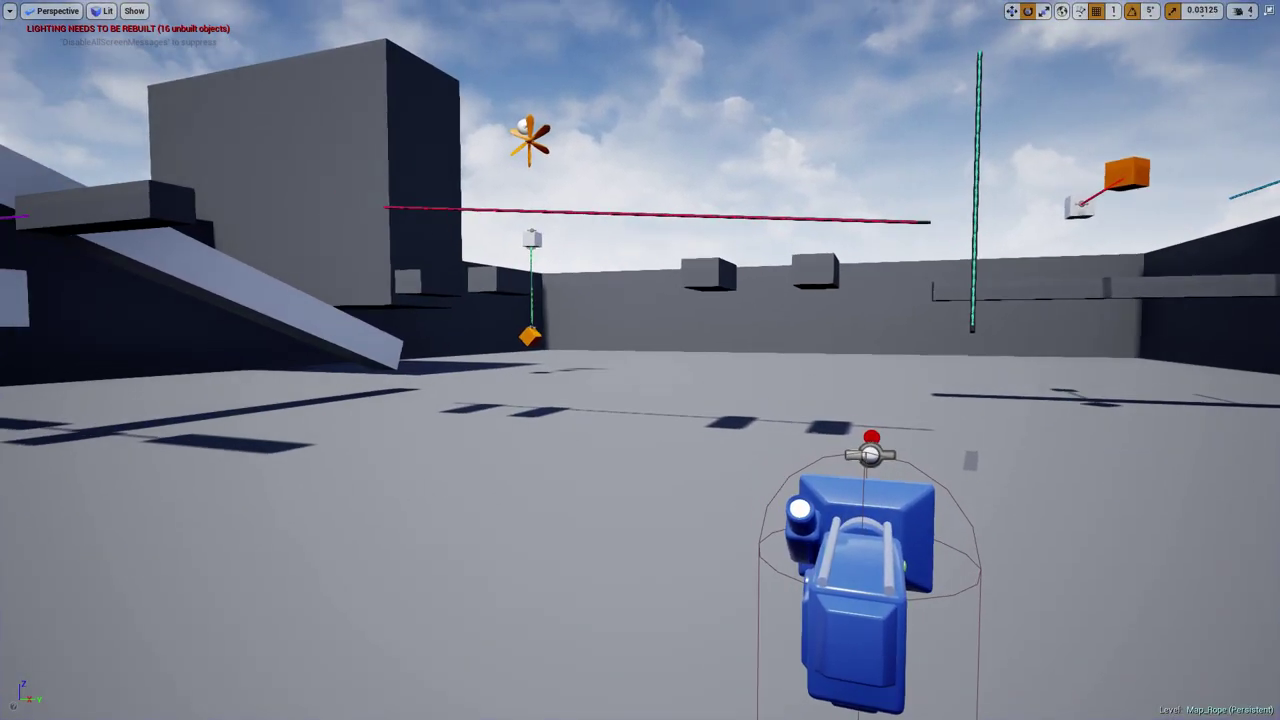
{"action": "key", "text": "s"}
{"action": "right_click_drag", "start_coordinate": [679, 349], "coordinate": [667, 331]}
{"action": "key", "text": "w"}
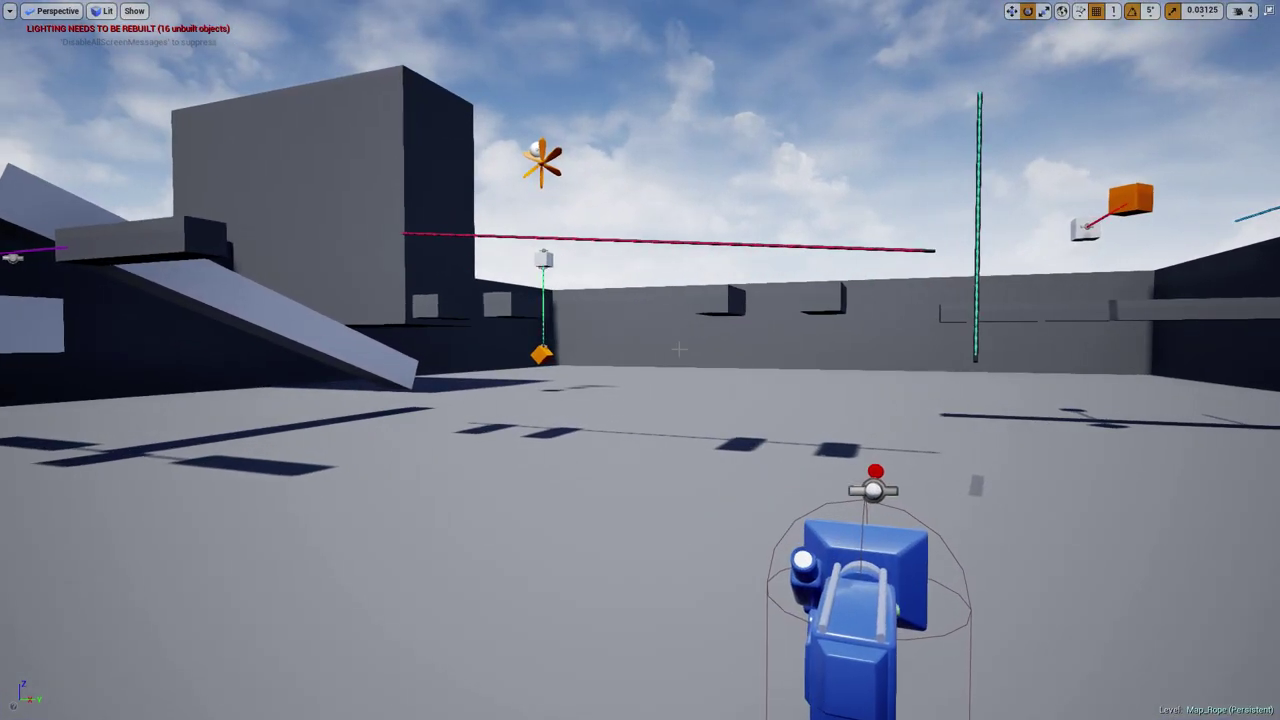
{"action": "key", "text": "F11"}
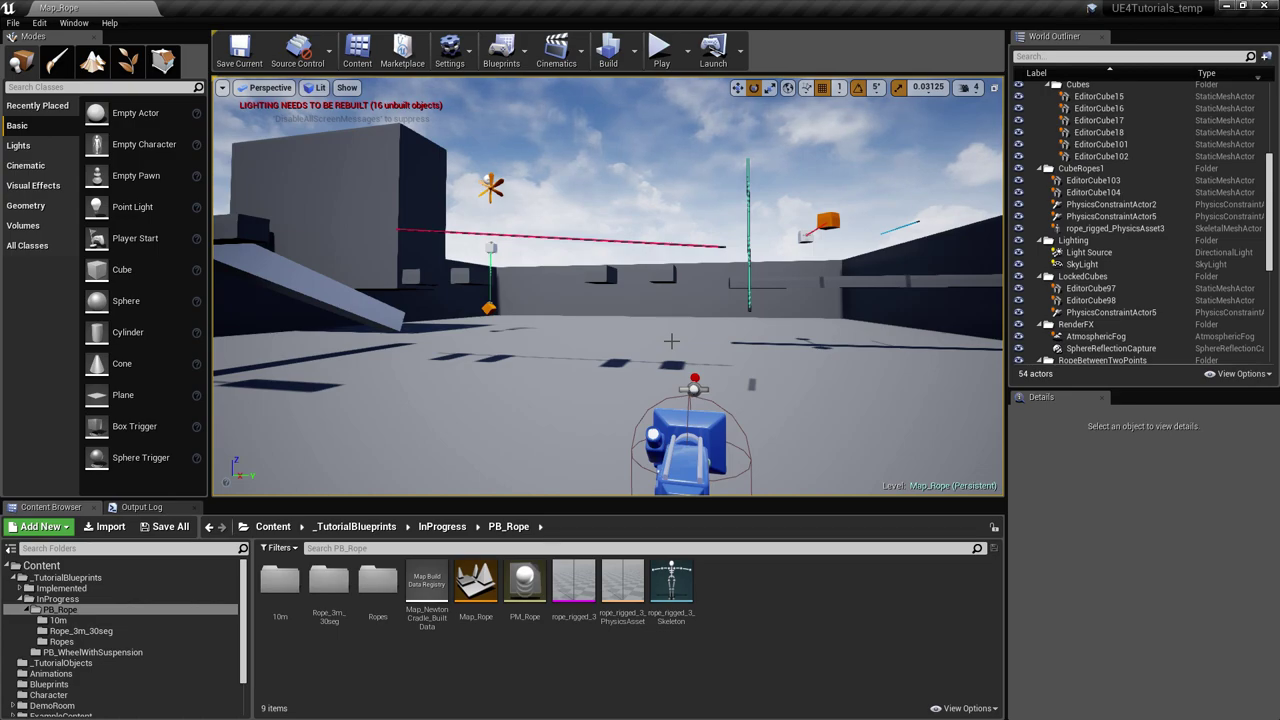
{"action": "right_click_drag", "start_coordinate": [671, 341], "coordinate": [669, 333]}
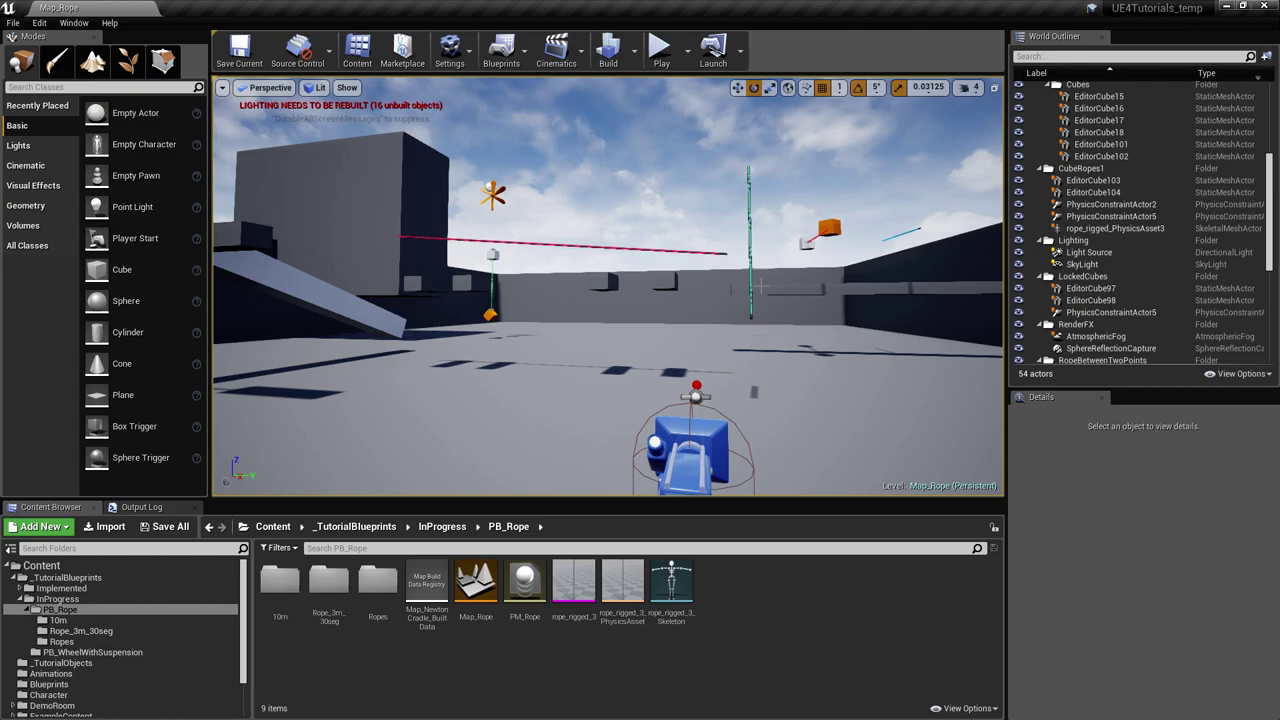
Open the rope_rigged_3 PhysicsAsset and examine the capsule bodies and constraints at the rope's upper end.
{"action": "double_click", "coordinate": [622, 582]}
{"action": "right_click_drag", "start_coordinate": [699, 328], "coordinate": [689, 298]}
{"action": "key", "text": "w"}
{"action": "key", "text": "w"}
{"action": "key", "text": "s"}
{"action": "key", "text": "w"}
{"action": "key", "text": "w"}
{"action": "key", "text": "s"}
{"action": "left_click_drag", "start_coordinate": [696, 311], "coordinate": [686, 352]}
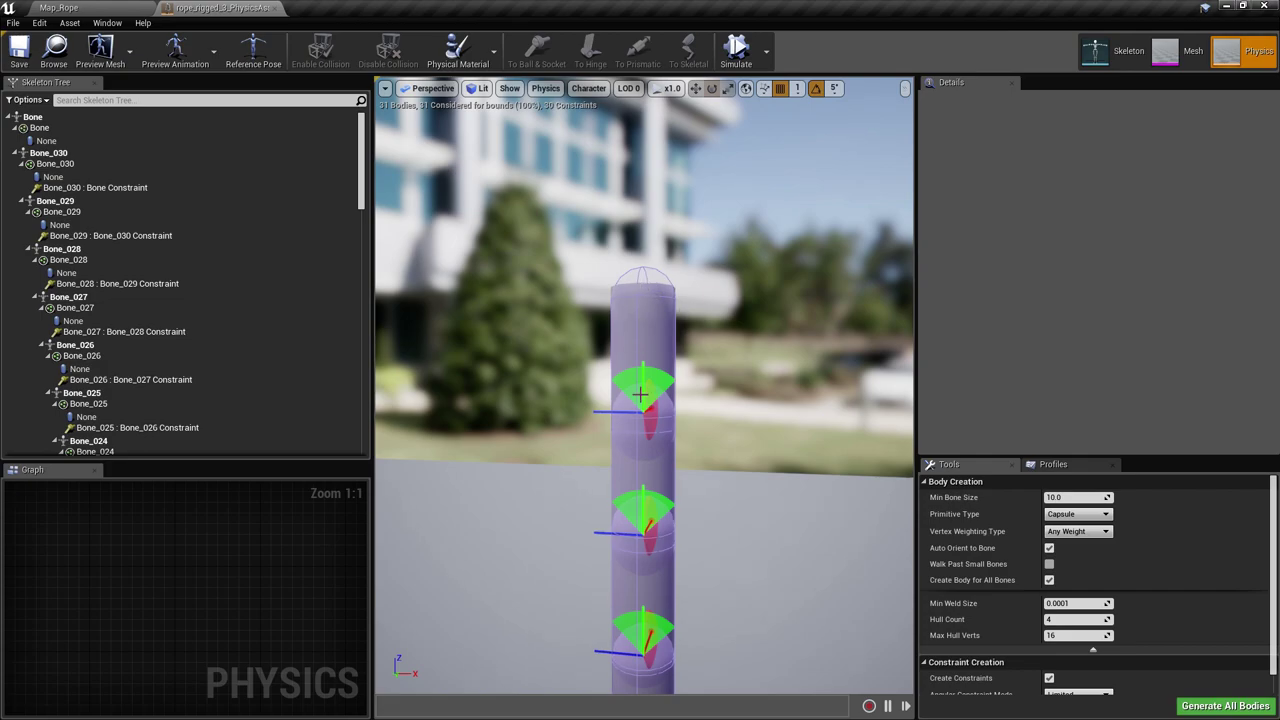
Inspect Bone_030 and the root Bone of the rope, and select Bone_030's capsule body to show its physics settings.
{"action": "left_click", "coordinate": [78, 155]}
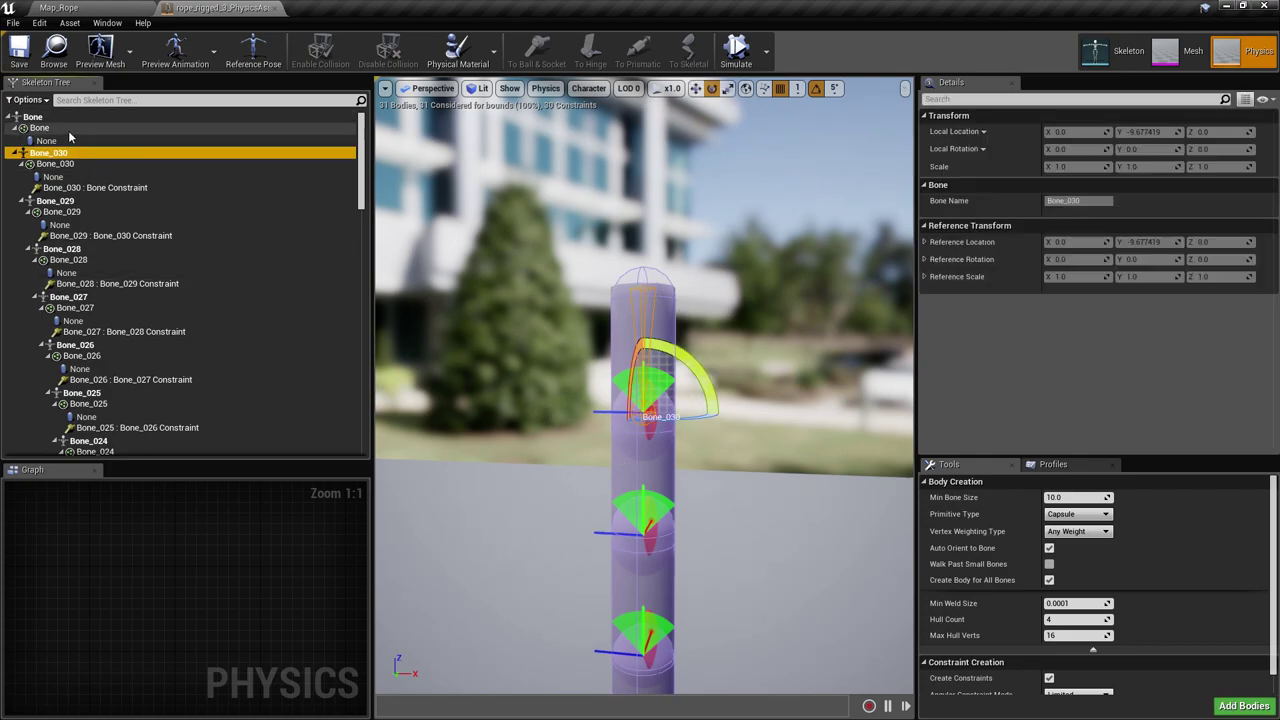
{"action": "left_click", "coordinate": [70, 127]}
{"action": "left_click", "coordinate": [70, 119]}
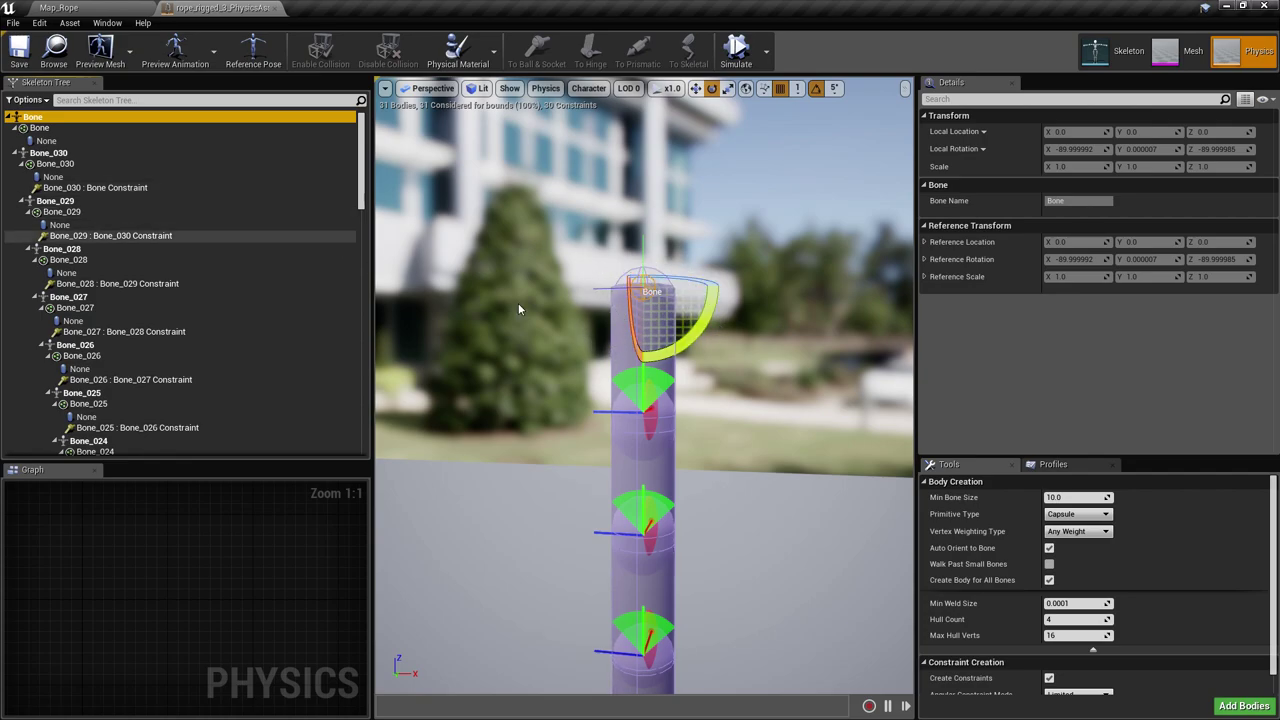
{"action": "right_click_drag", "start_coordinate": [634, 314], "coordinate": [630, 201]}
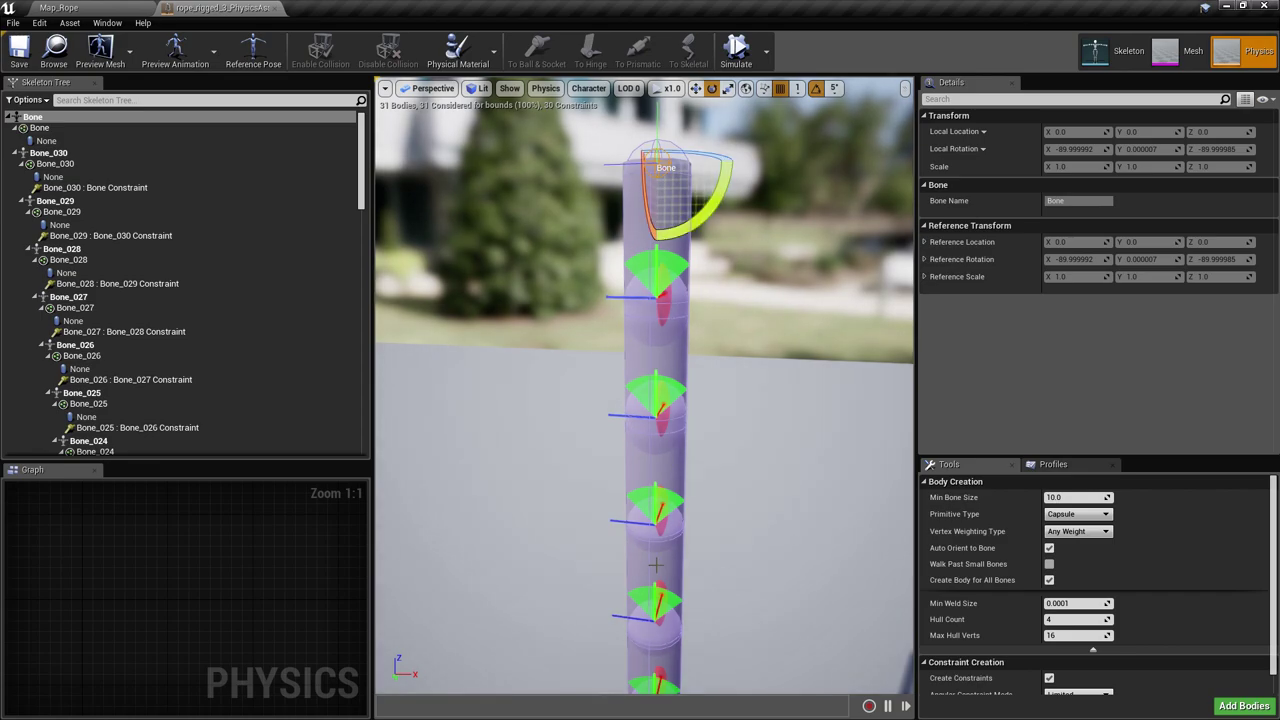
{"action": "right_click_drag", "start_coordinate": [539, 551], "coordinate": [557, 506]}
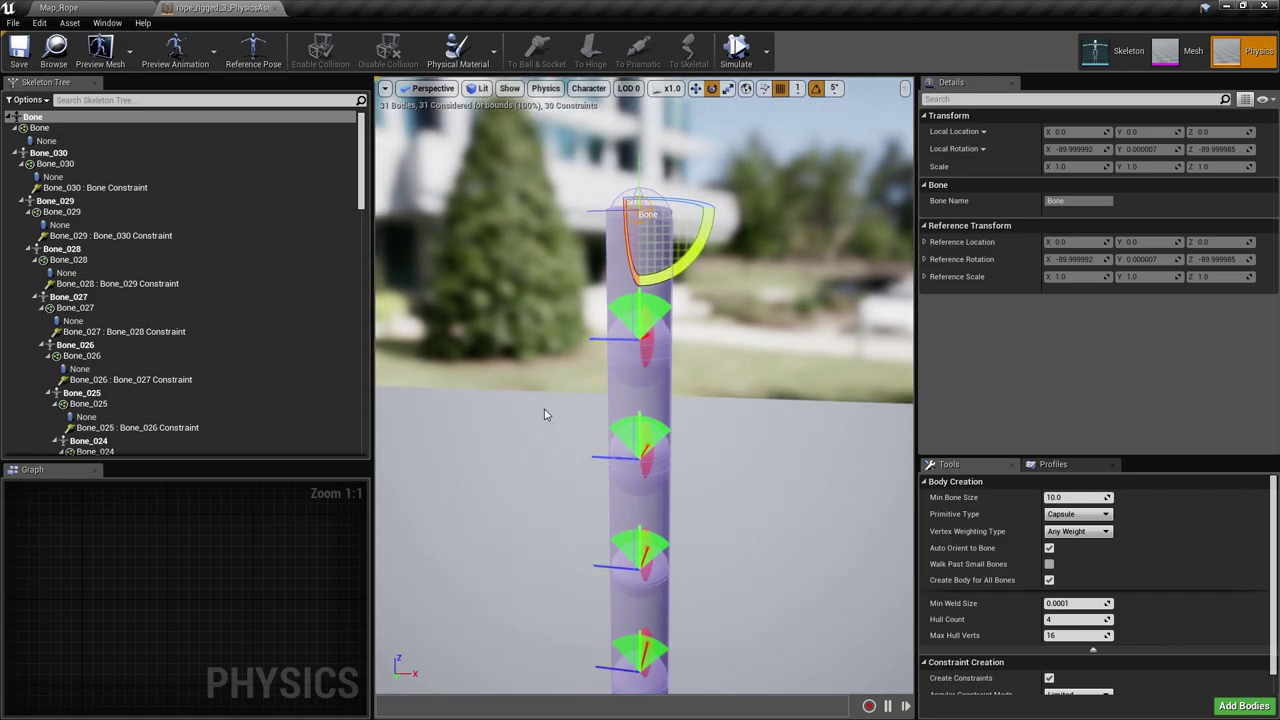
{"action": "right_click_drag", "start_coordinate": [672, 329], "coordinate": [657, 220]}
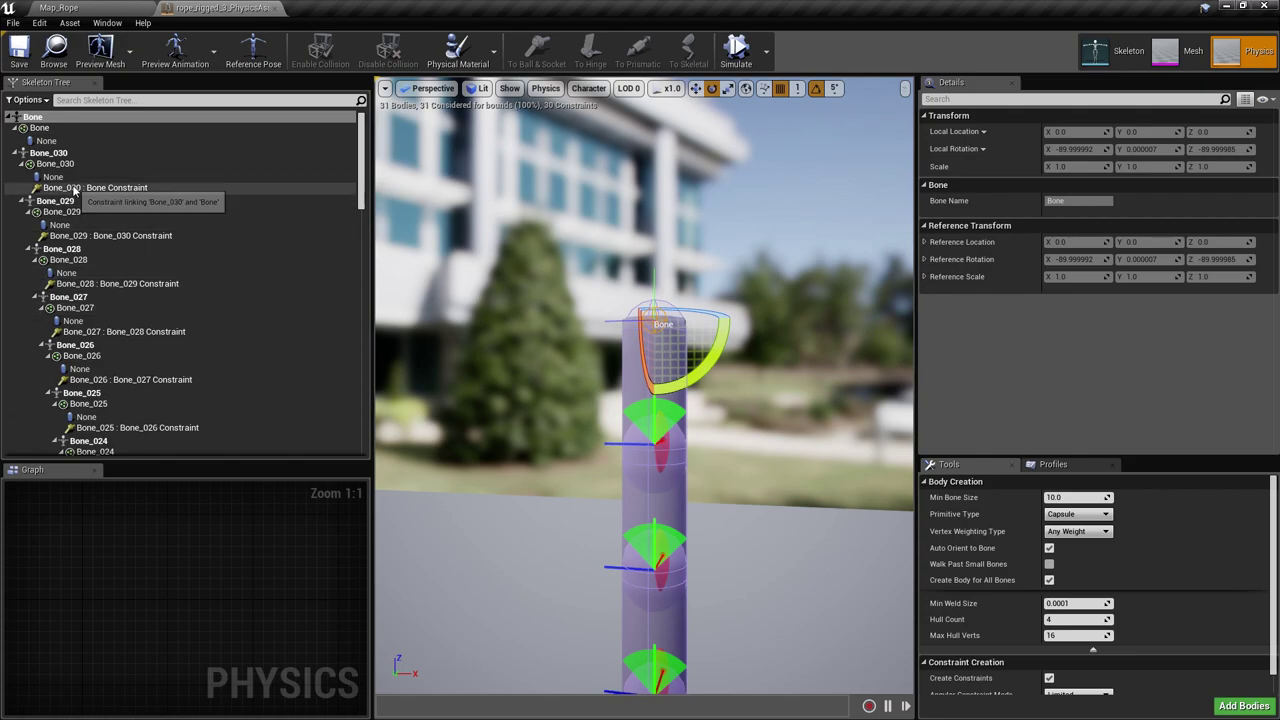
{"action": "left_click", "coordinate": [220, 177]}
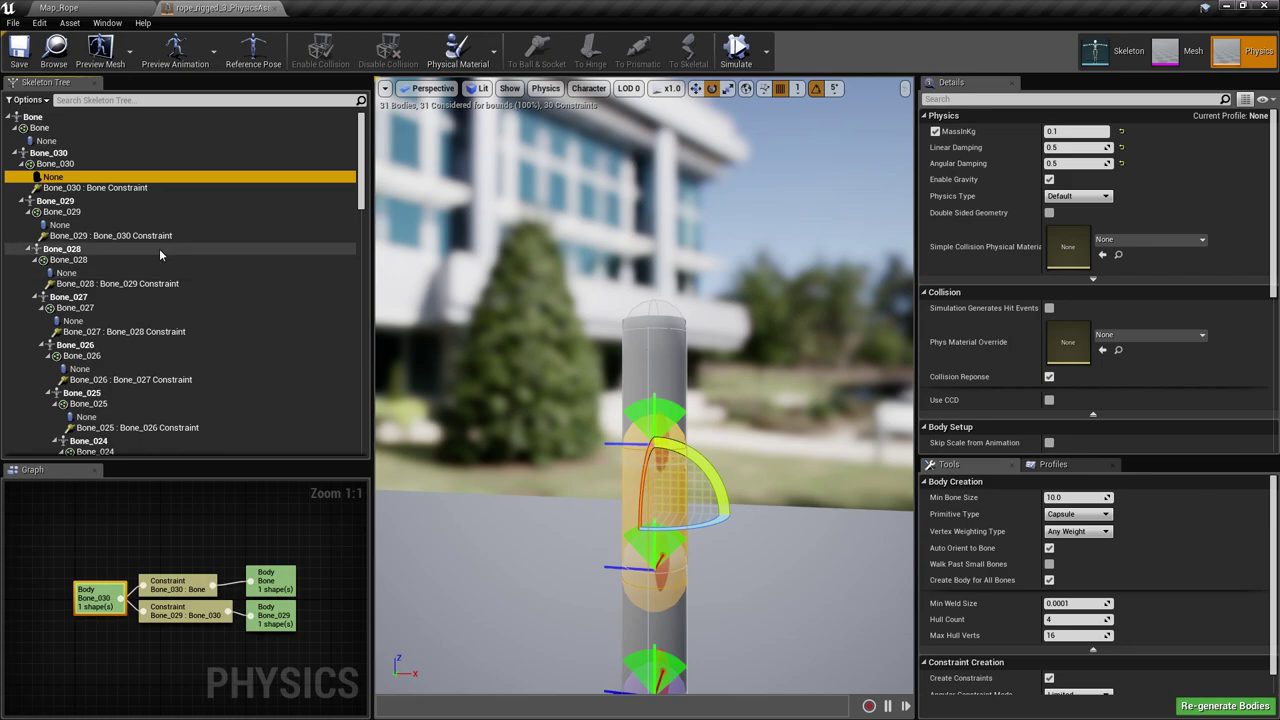
Select the constraint between Bone_030 and the root Bone and examine its settings and angular limits at the rope's upper end.
{"action": "left_click", "coordinate": [85, 190]}
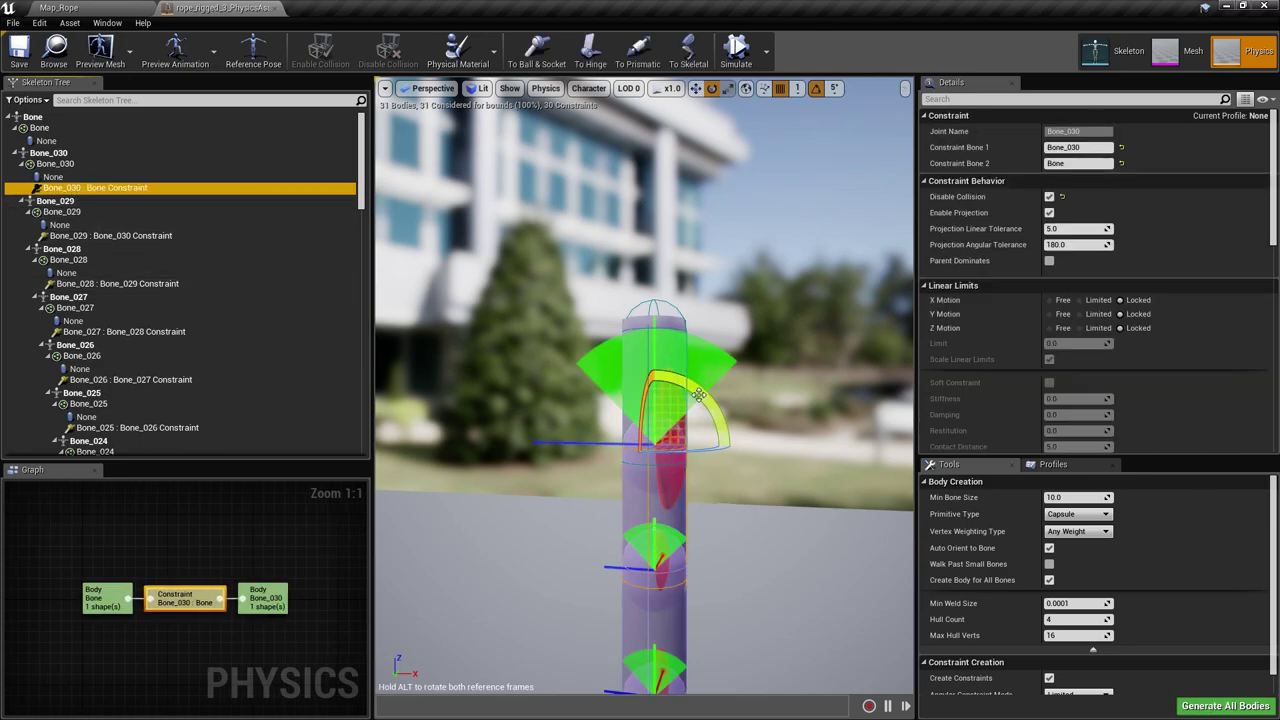
{"action": "right_click_drag", "start_coordinate": [653, 391], "coordinate": [664, 397]}
{"action": "key", "text": "w"}
{"action": "key", "text": "s"}
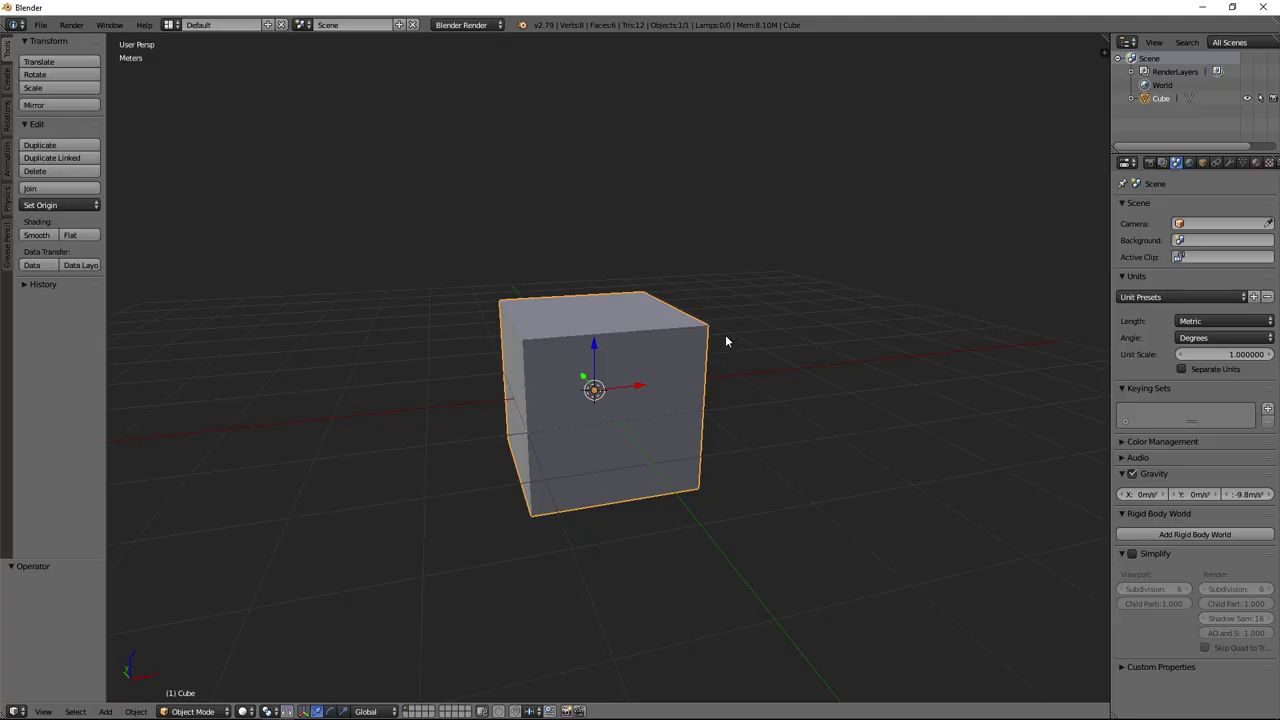
Switch to Blender and start a new file from the start-up scene.
{"action": "scroll", "coordinate": [716, 349], "scroll_direction": "down", "scroll_amount": 1}
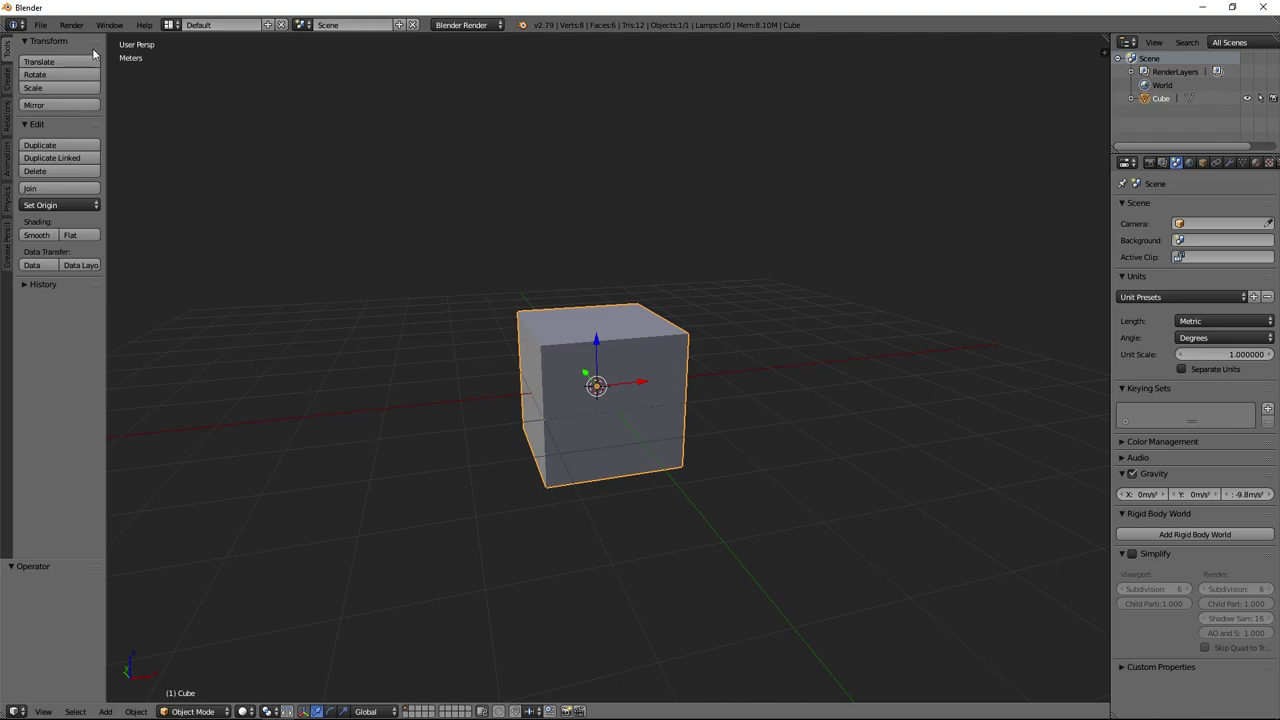
{"action": "left_click", "coordinate": [40, 24]}
{"action": "left_click", "coordinate": [63, 46]}
{"action": "left_click", "coordinate": [66, 52]}
{"action": "scroll", "coordinate": [624, 360], "scroll_direction": "up", "scroll_amount": 4}
{"action": "middle_click_drag", "start_coordinate": [624, 355], "coordinate": [628, 353]}
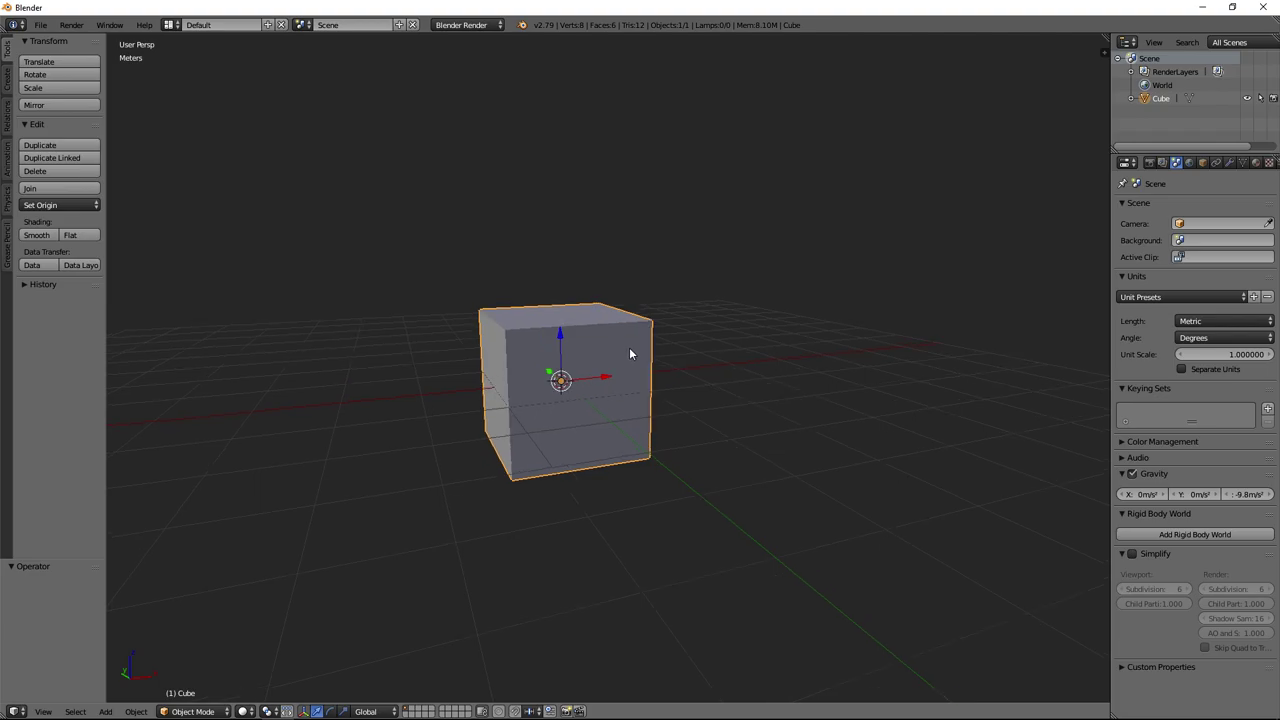
Start the Screencast Keys display in the 3D view.
{"action": "key", "text": "n"}
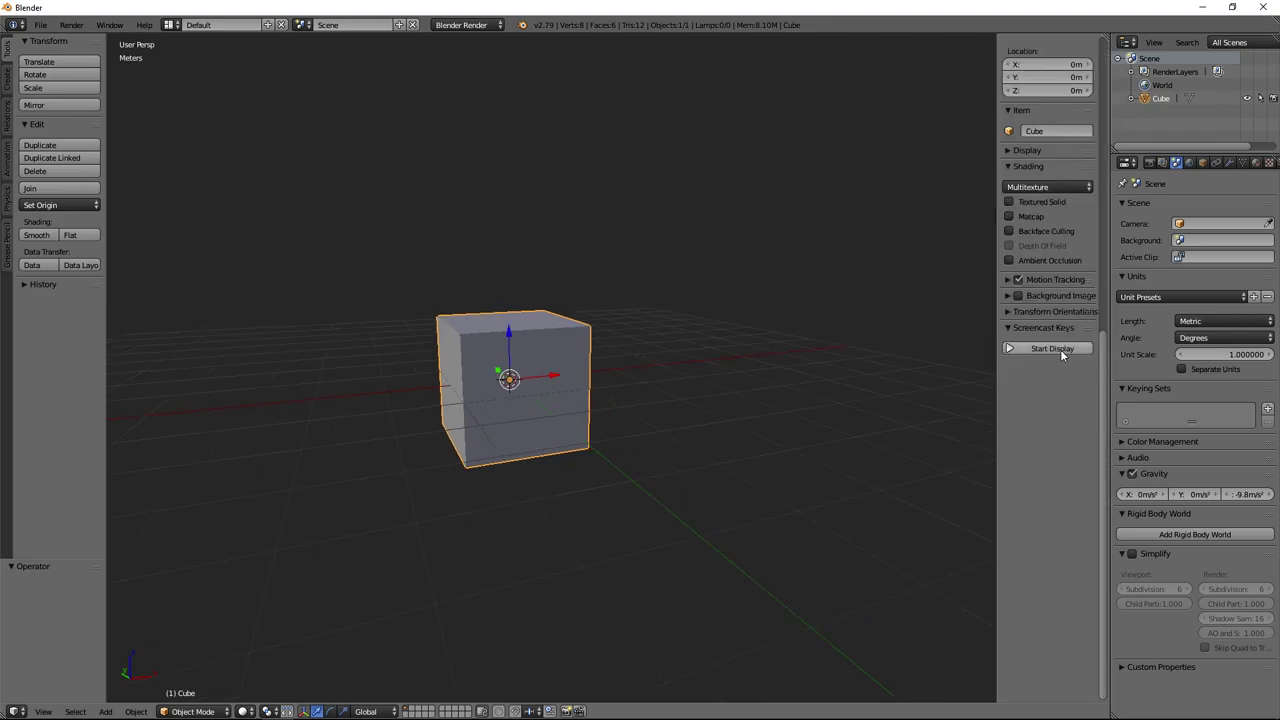
{"action": "left_click", "coordinate": [1060, 349]}
{"action": "key", "text": "n"}
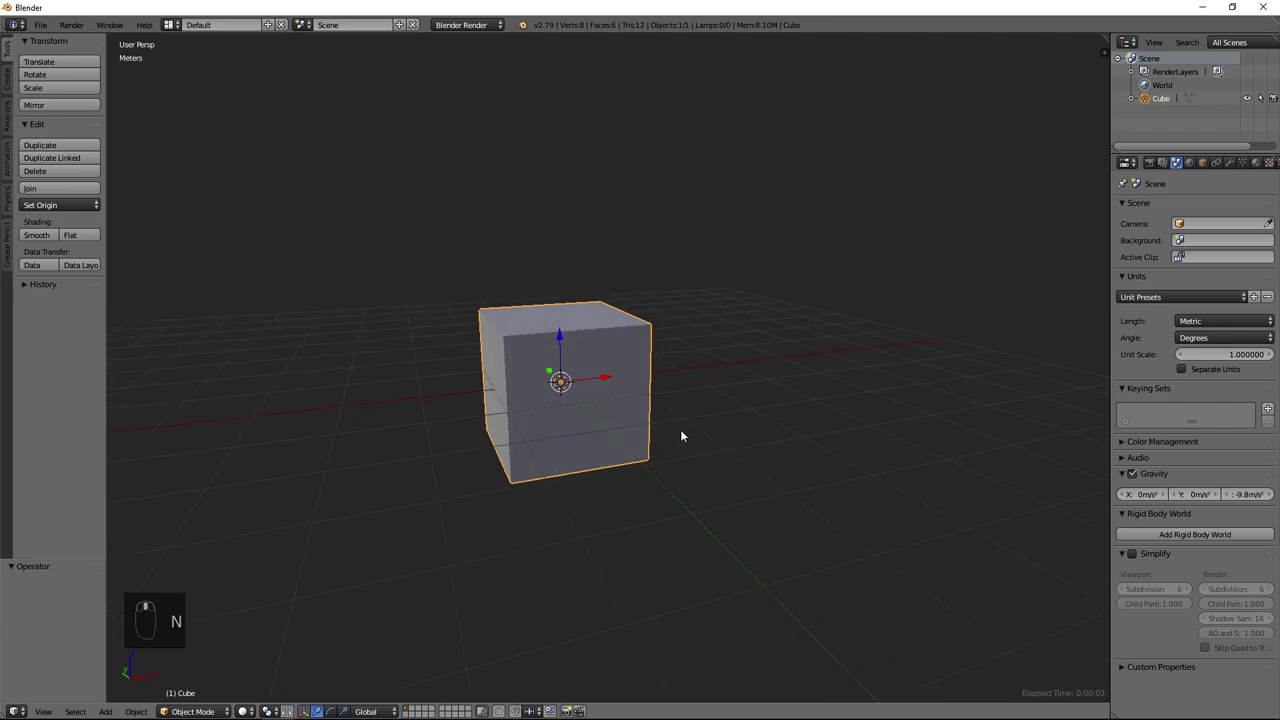
Select everything in the scene and delete the default cube.
{"action": "key", "text": "a"}
{"action": "key", "text": "a"}
{"action": "key", "text": "a"}
{"action": "key", "text": "Delete"}
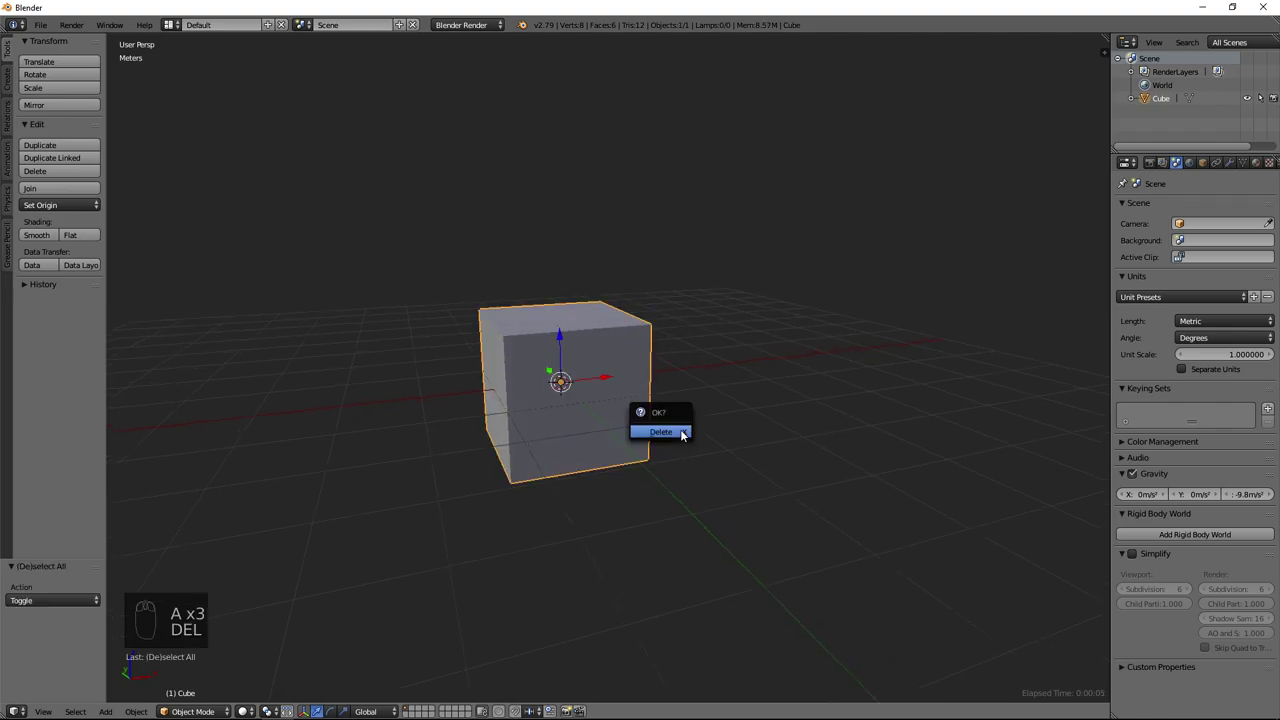
{"action": "left_click", "coordinate": [680, 429]}
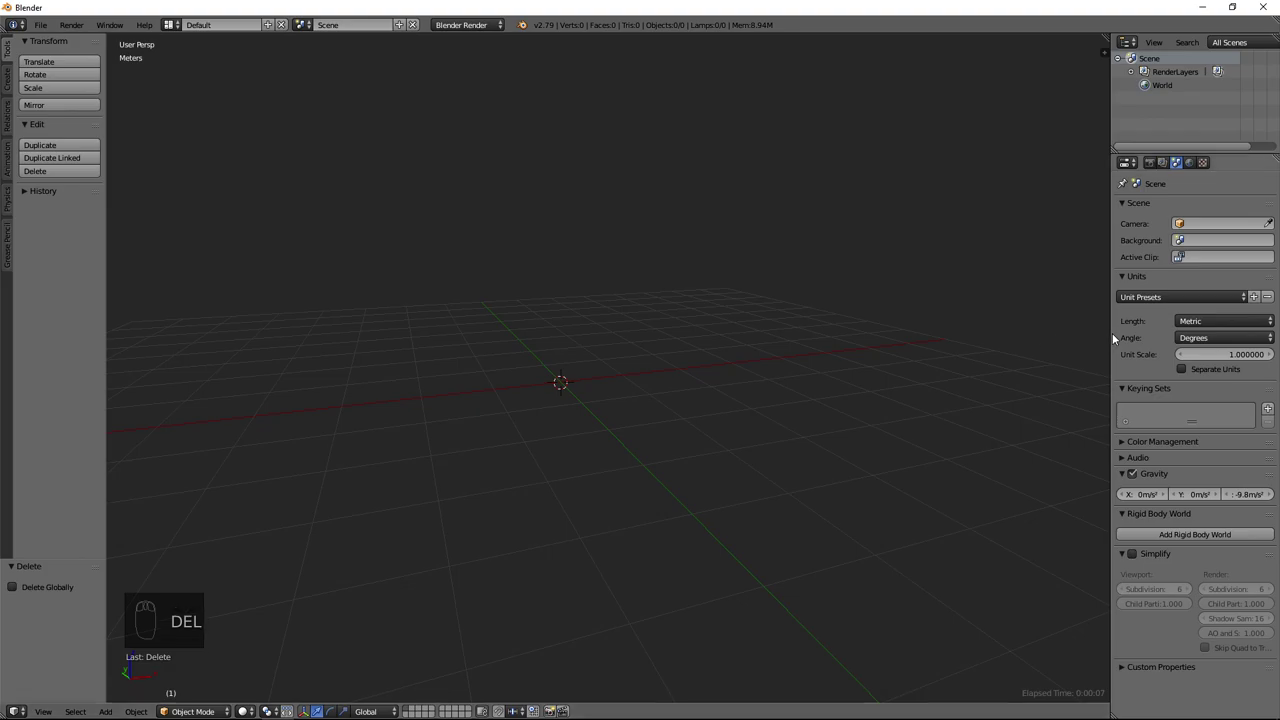
Widen the properties area and set the scene's metric unit scale to 0.01.
{"action": "left_click_drag", "start_coordinate": [1112, 333], "coordinate": [1075, 333]}
{"action": "middle_click_drag", "start_coordinate": [769, 367], "coordinate": [693, 379]}
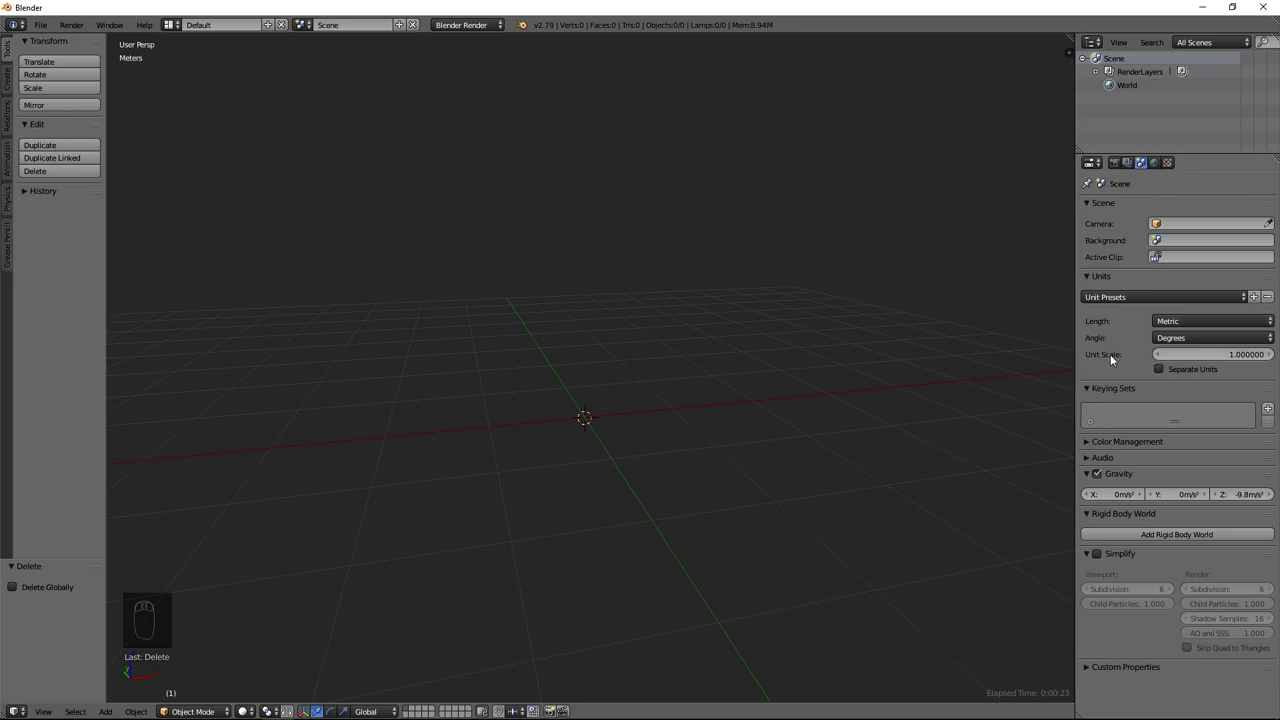
{"action": "left_click", "coordinate": [1205, 355]}
{"action": "type", "text": "0.01"}
{"action": "key", "text": "Return"}
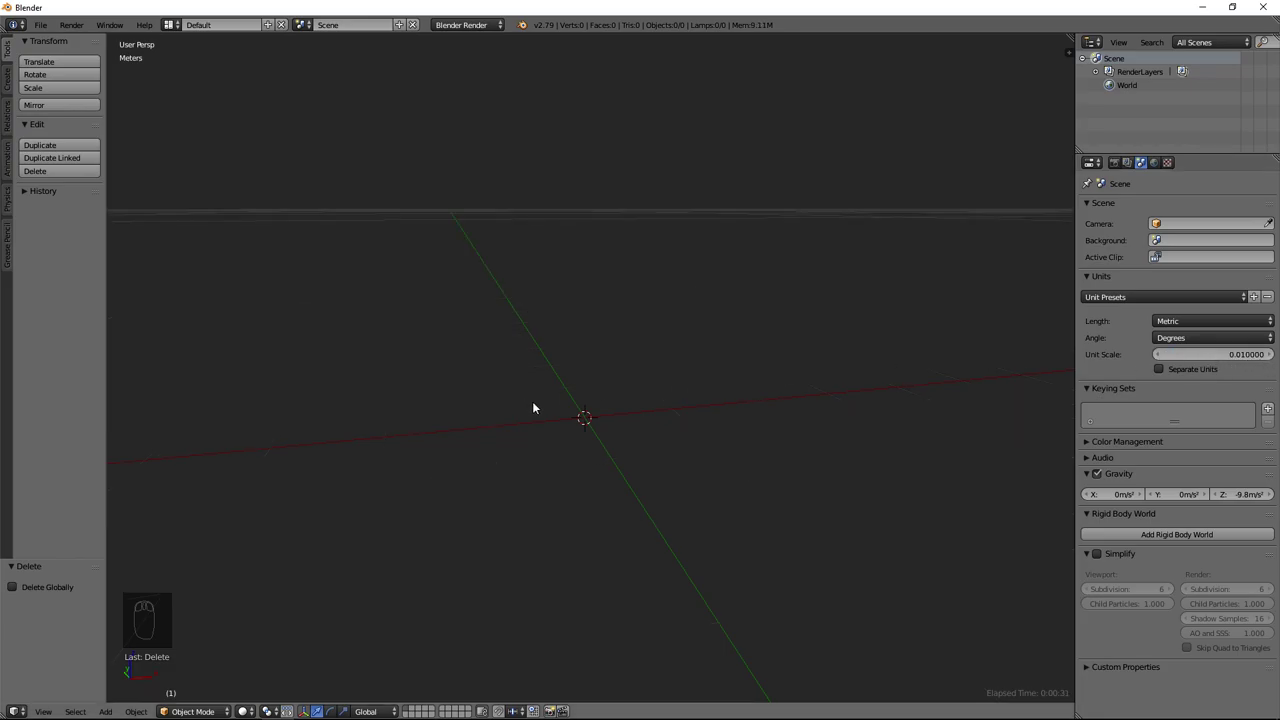
{"action": "mouse_move", "coordinate": [676, 400]}
{"action": "middle_mouse_down"}
{"action": "mouse_move", "coordinate": [684, 389]}
{"action": "mouse_move", "coordinate": [689, 451]}
{"action": "mouse_move", "coordinate": [666, 386]}
{"action": "mouse_move", "coordinate": [662, 409]}
{"action": "middle_mouse_up"}
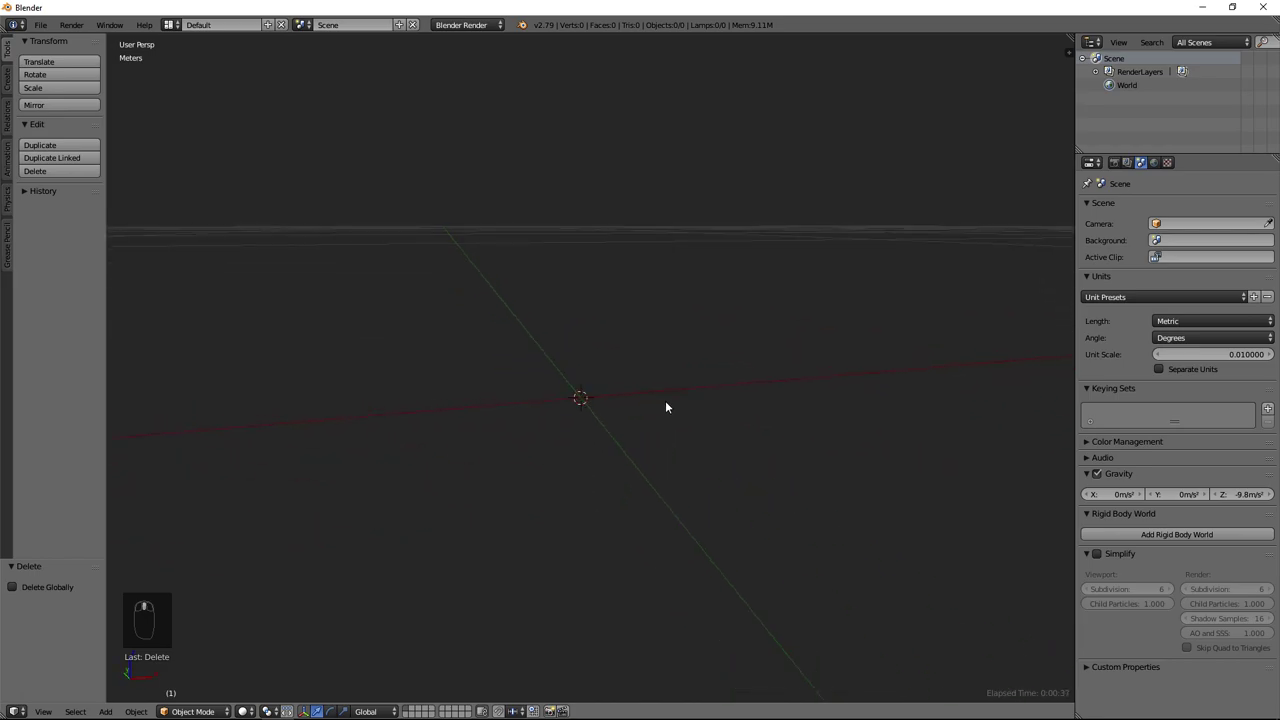
Add a cylinder mesh at the origin with 10 vertices.
{"action": "key", "text": "shift+a"}
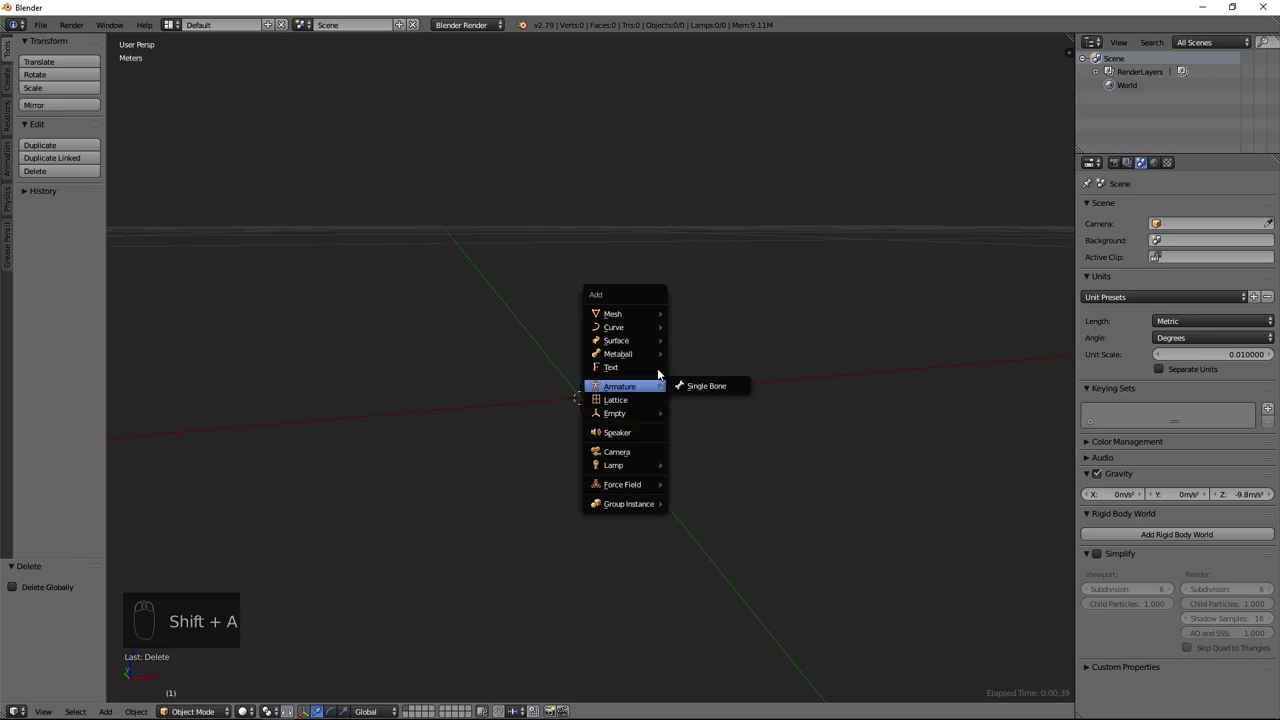
{"action": "mouse_move", "coordinate": [640, 326]}
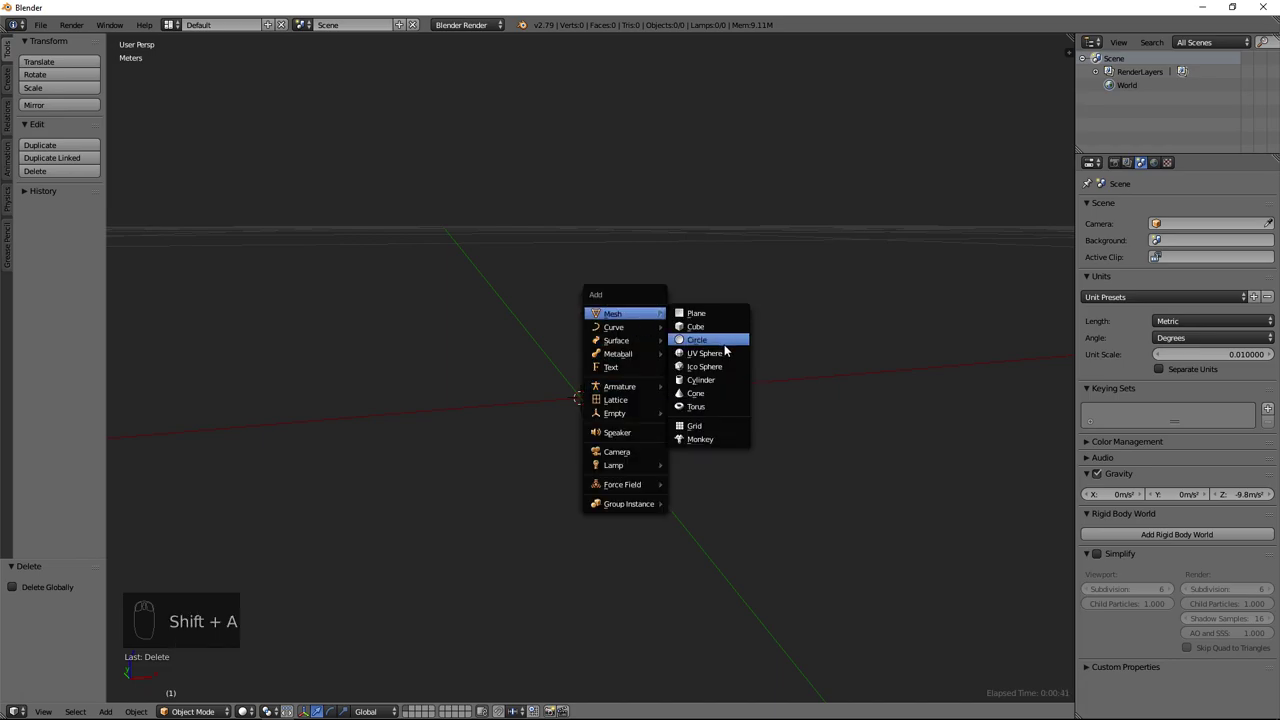
{"action": "left_click", "coordinate": [725, 379]}
{"action": "key", "text": "KP_Decimal"}
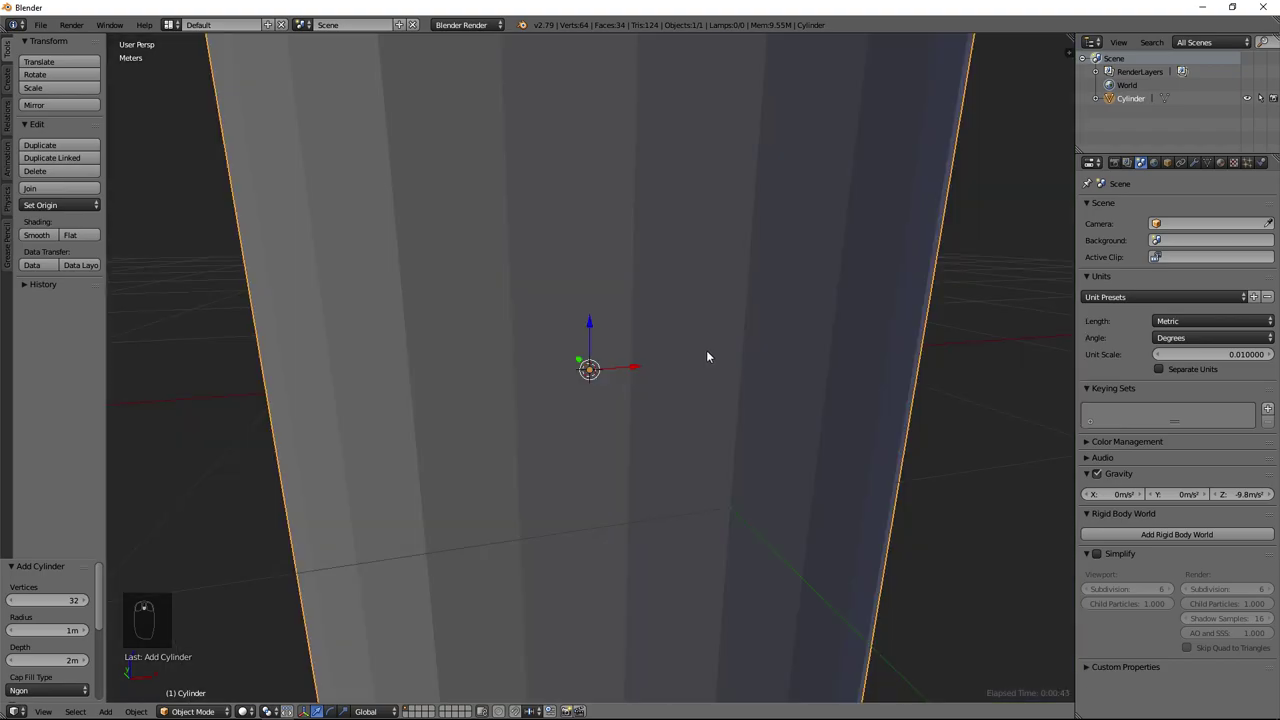
{"action": "left_click", "coordinate": [42, 596]}
{"action": "type", "text": "10"}
{"action": "key", "text": "Return"}
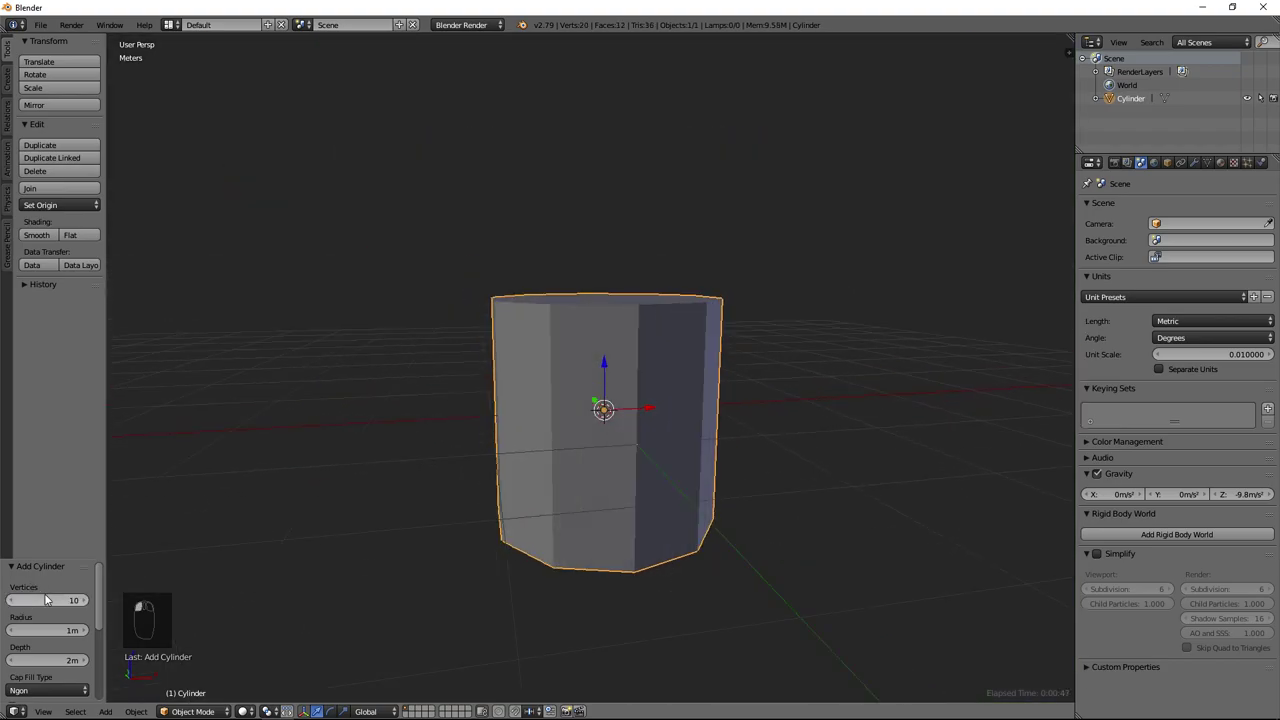
Set the new cylinder's radius to 2.5 cm and its depth to 3 m.
{"action": "left_click", "coordinate": [47, 627]}
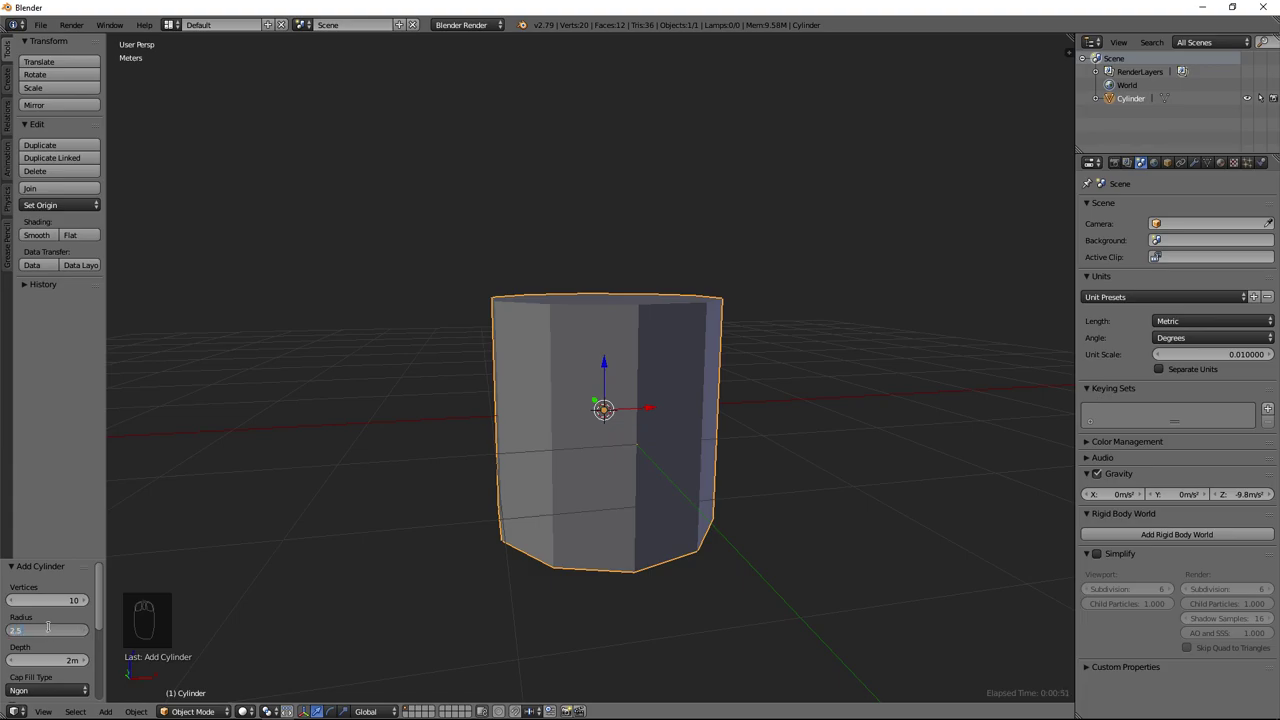
{"action": "type", "text": "2.5"}
{"action": "key", "text": "Return"}
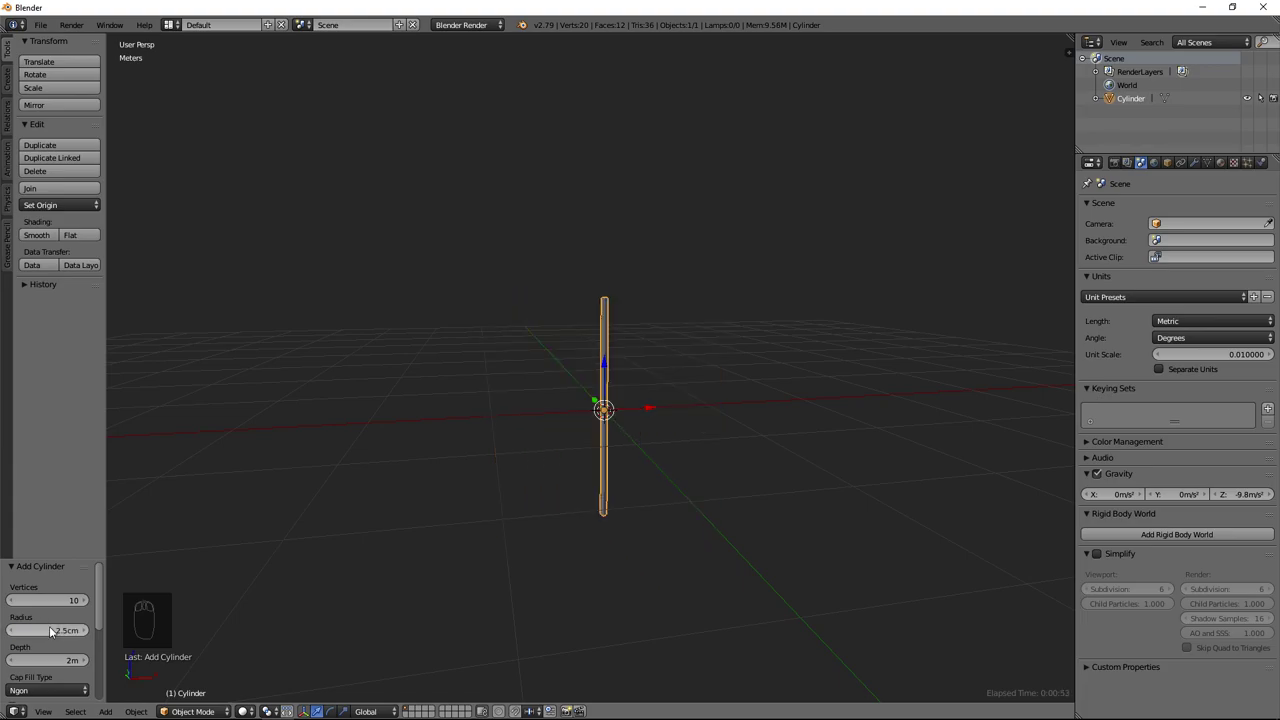
{"action": "left_click", "coordinate": [60, 660]}
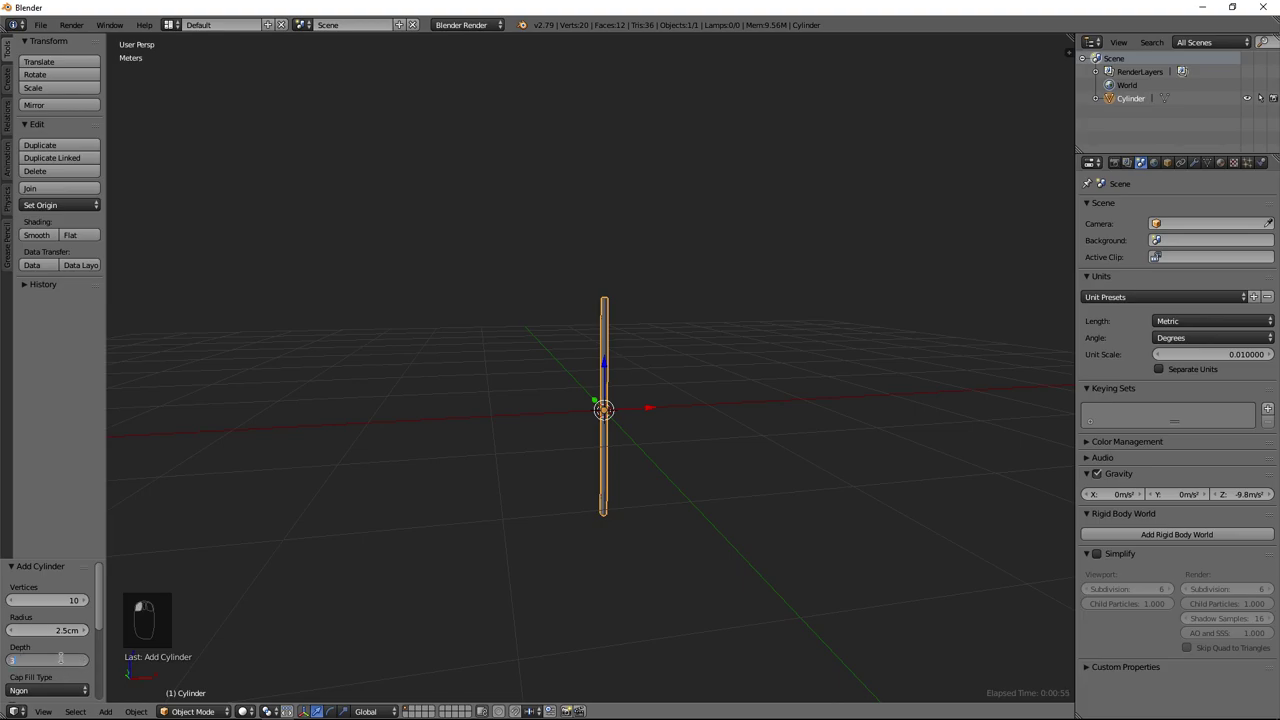
{"action": "type", "text": "3m"}
{"action": "key", "text": "Return"}
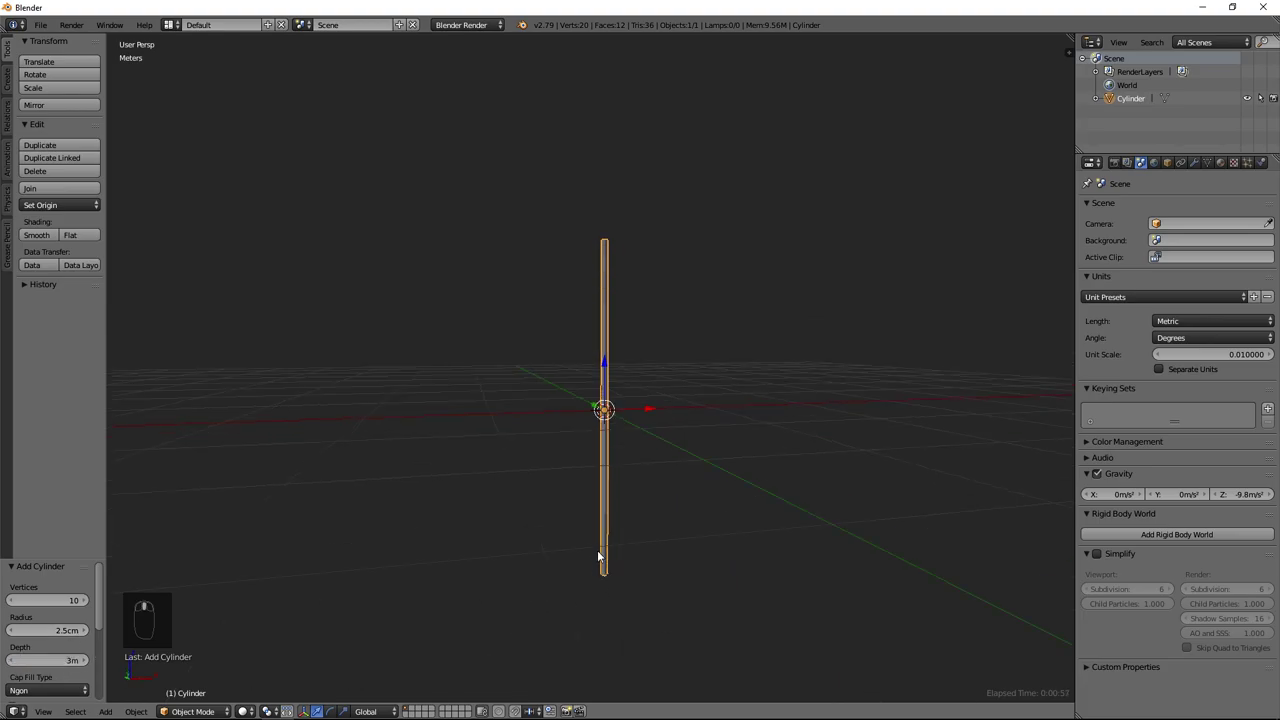
Save the scene as rope_rigged5.blend in the PB_Rope folder.
{"action": "key", "text": "ctrl+s"}
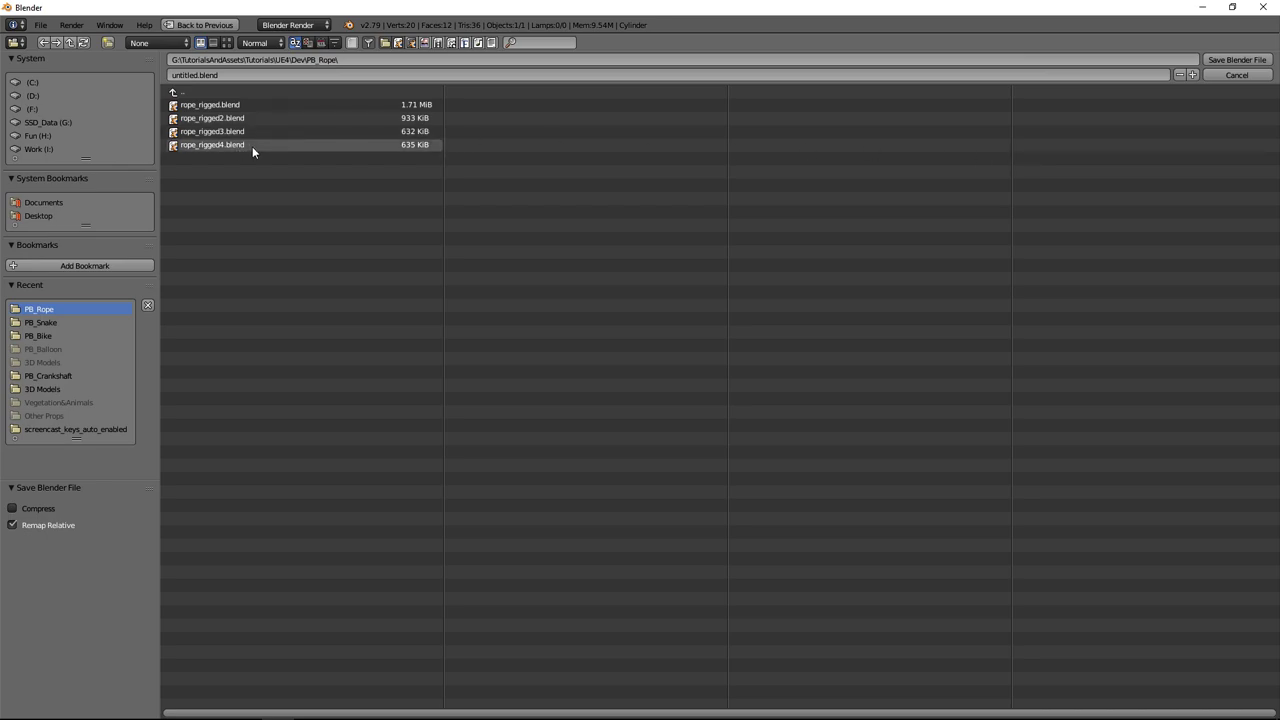
{"action": "left_click", "coordinate": [248, 148]}
{"action": "left_click", "coordinate": [218, 75]}
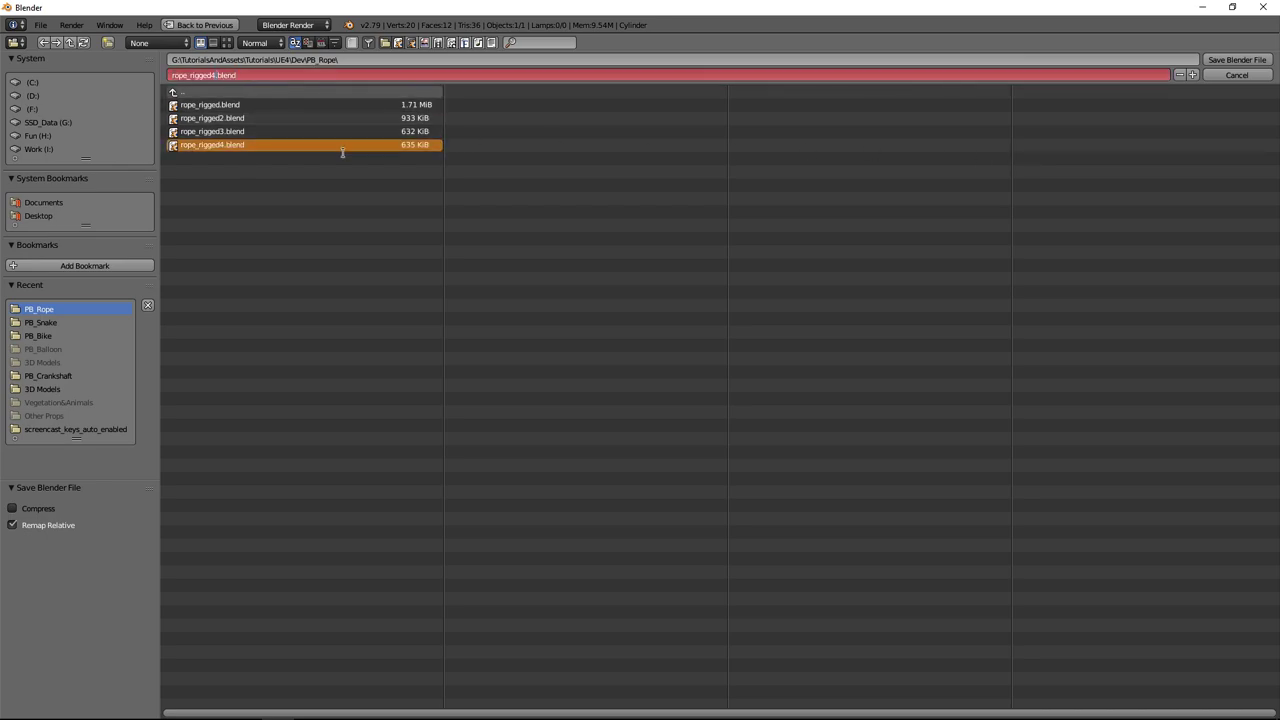
{"action": "type", "text": "5"}
{"action": "key", "text": "Return"}
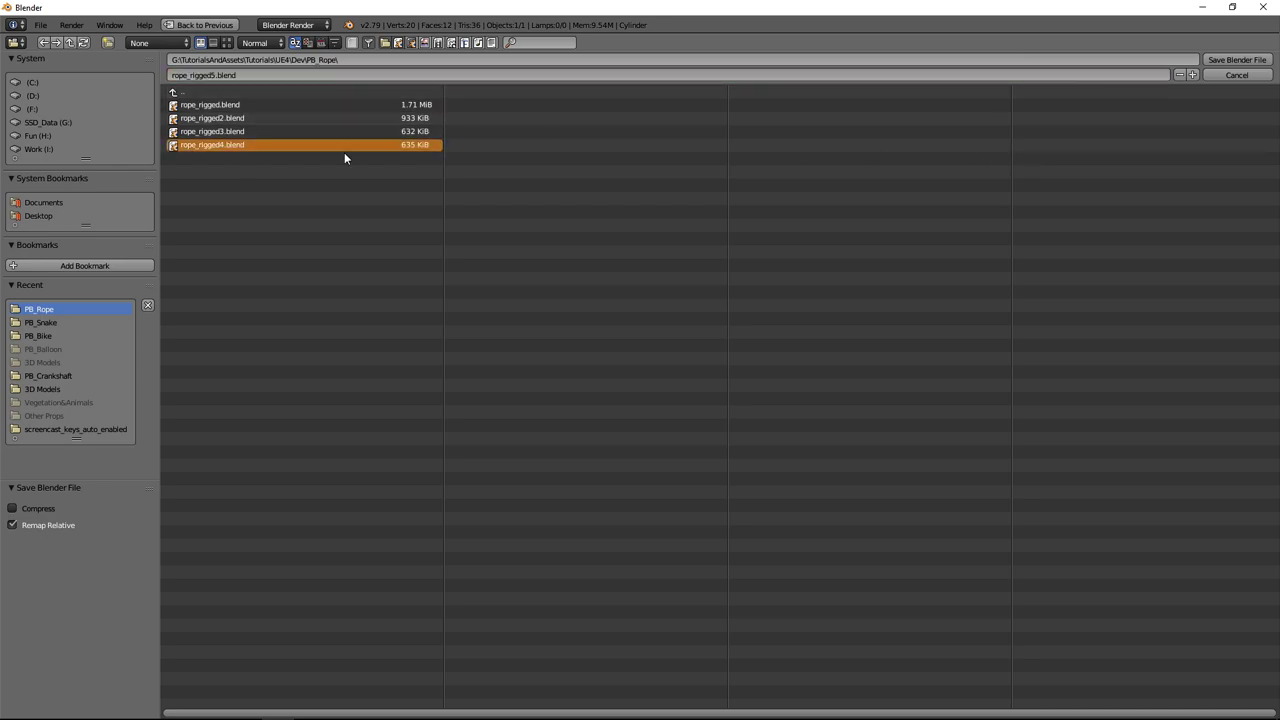
{"action": "left_click", "coordinate": [1236, 61]}
{"action": "scroll", "coordinate": [638, 423], "scroll_direction": "up", "scroll_amount": 3}
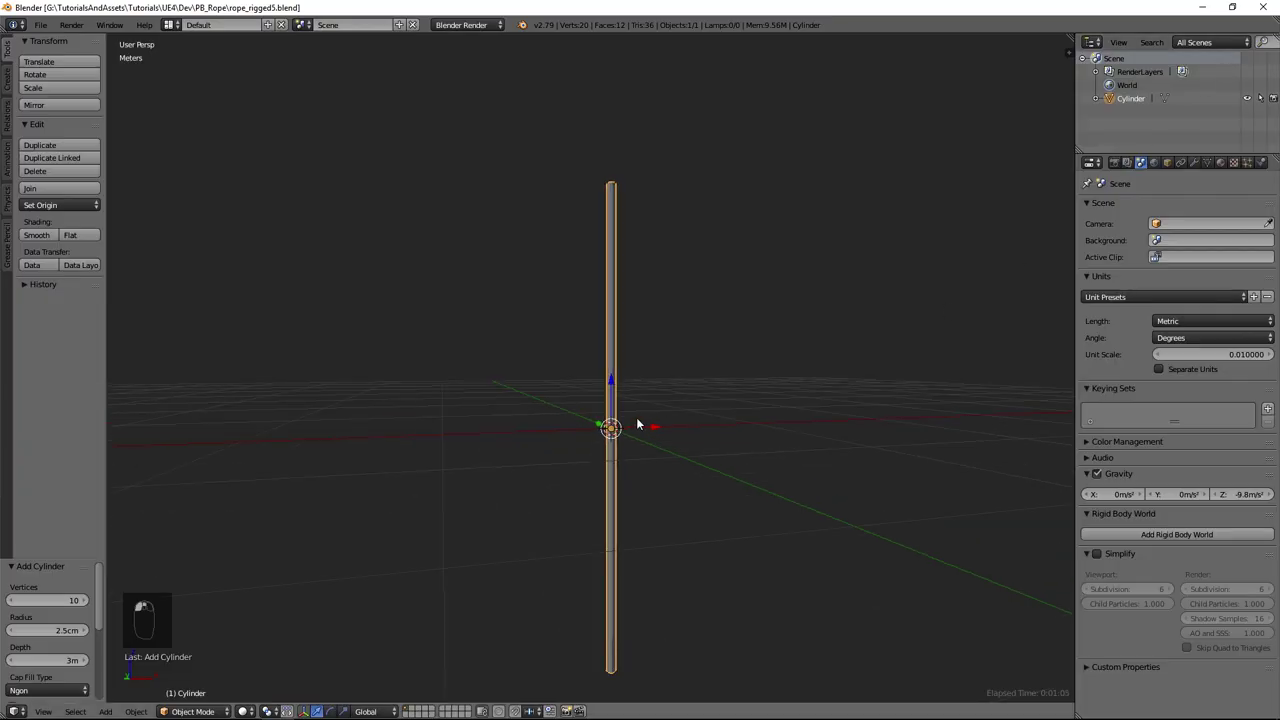
{"action": "key", "text": "ctrl+s"}
{"action": "left_click", "coordinate": [637, 423]}
Apply smooth shading to the cylinder and check how its sides and end cap look.
{"action": "middle_click_drag", "start_coordinate": [636, 428], "coordinate": [586, 414], "text": "shift"}
{"action": "scroll", "coordinate": [539, 429], "scroll_direction": "up", "scroll_amount": 3}
{"action": "scroll", "coordinate": [536, 432], "scroll_direction": "down", "scroll_amount": 3}
{"action": "scroll", "coordinate": [571, 421], "scroll_direction": "up", "scroll_amount": 3}
{"action": "scroll", "coordinate": [586, 415], "scroll_direction": "up", "scroll_amount": 3}
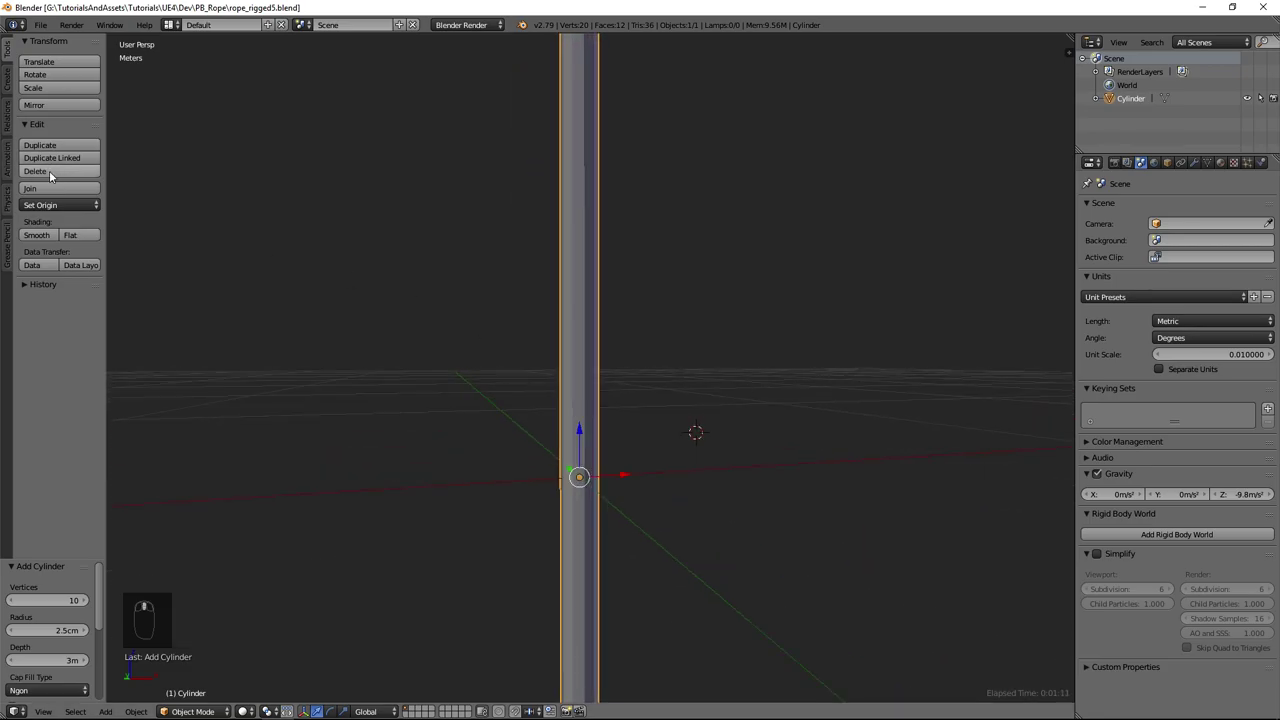
{"action": "left_click", "coordinate": [46, 236]}
{"action": "scroll", "coordinate": [618, 309], "scroll_direction": "up", "scroll_amount": 4}
{"action": "scroll", "coordinate": [618, 305], "scroll_direction": "down", "scroll_amount": 6}
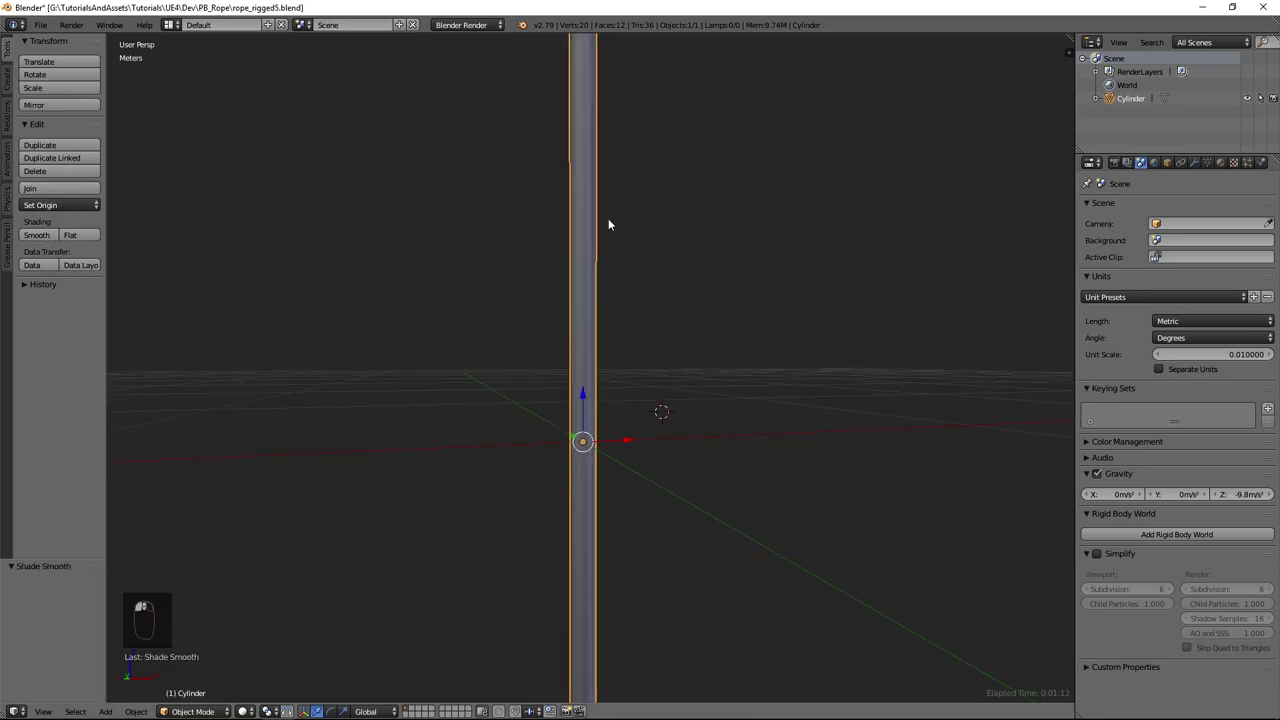
{"action": "middle_click_drag", "start_coordinate": [608, 218], "coordinate": [574, 443], "text": "shift"}
{"action": "middle_click_drag", "start_coordinate": [584, 75], "coordinate": [627, 194]}
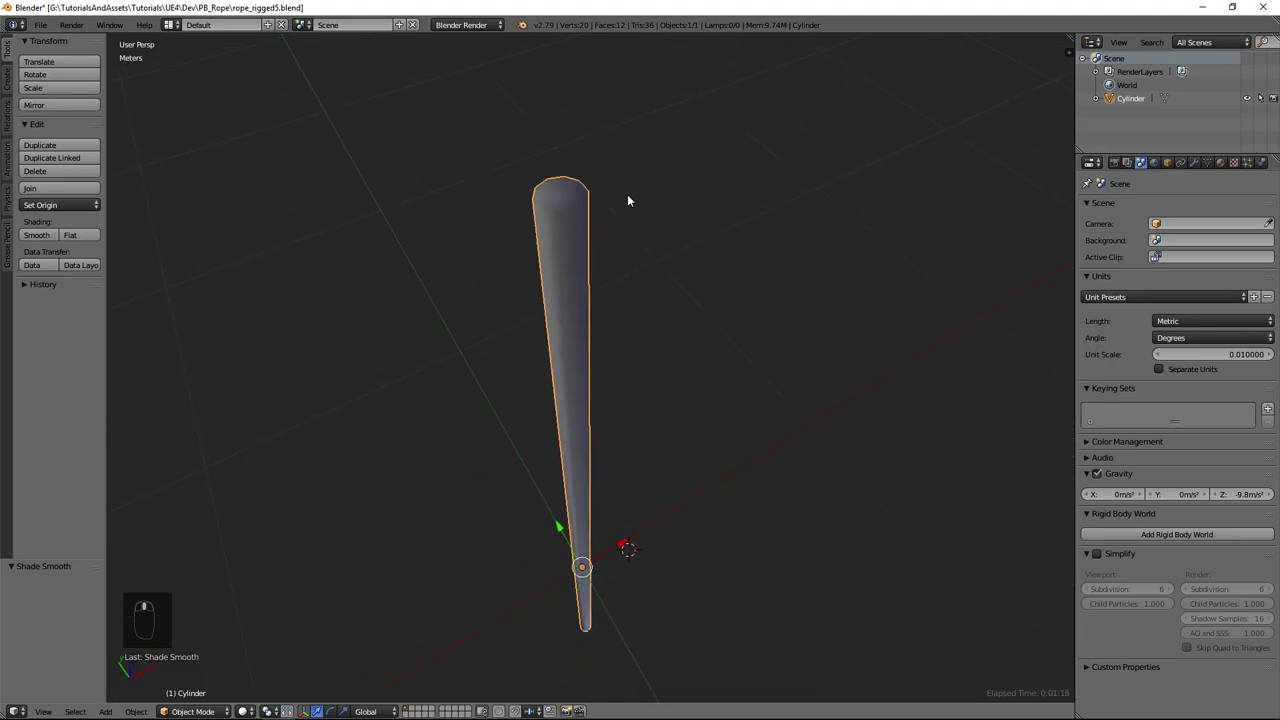
Enable Auto Smooth on the cylinder mesh with an angle of 60° and save the file.
{"action": "left_click", "coordinate": [1208, 163]}
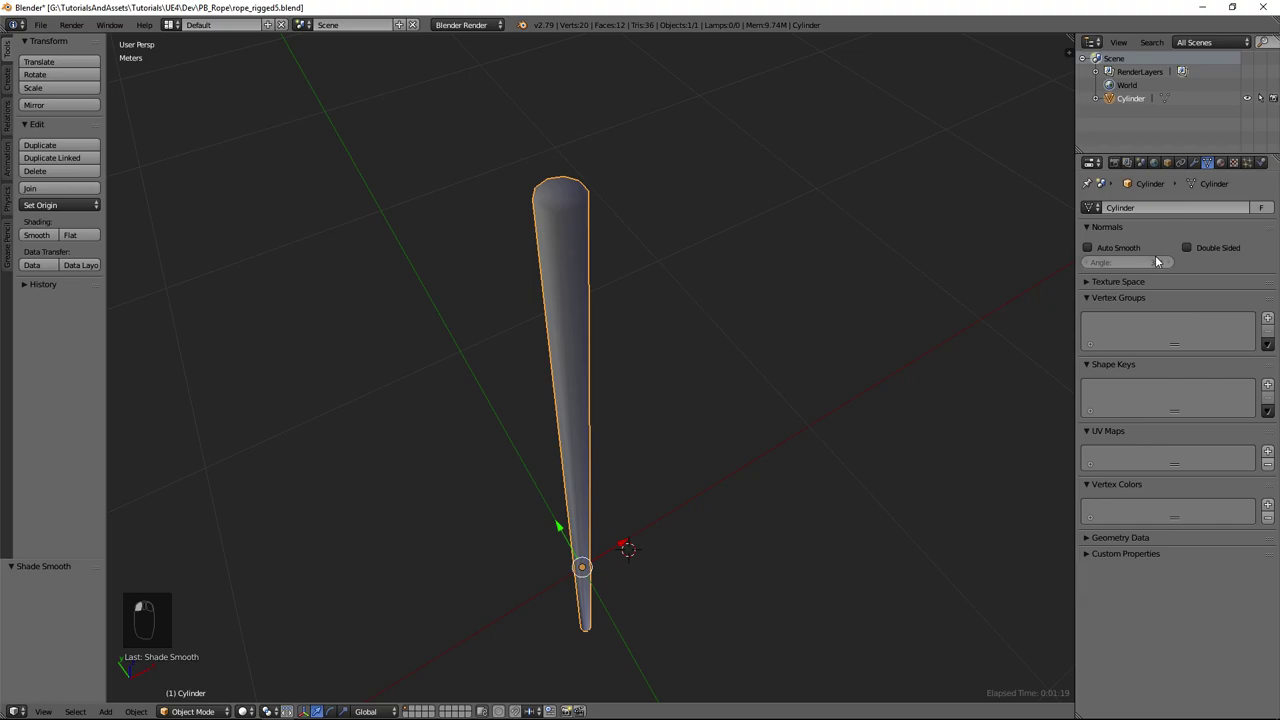
{"action": "left_click", "coordinate": [1088, 247]}
{"action": "left_click", "coordinate": [1132, 262]}
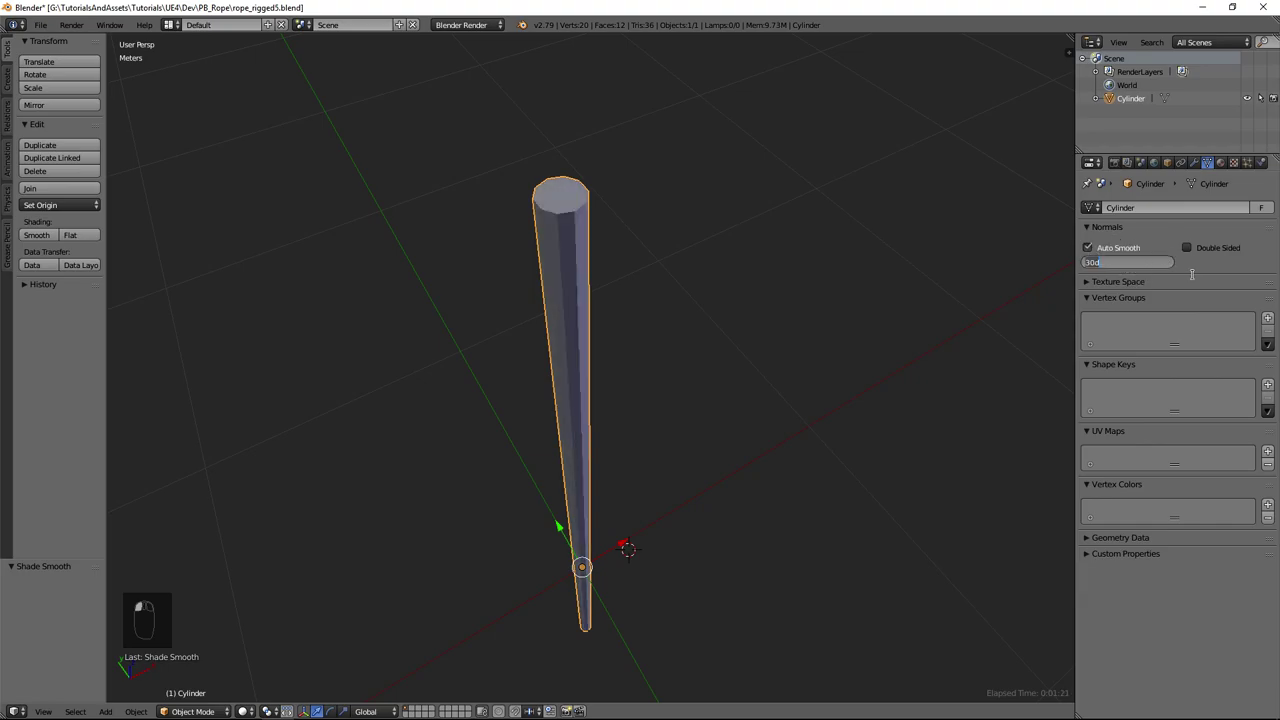
{"action": "type", "text": "60"}
{"action": "key", "text": "Return"}
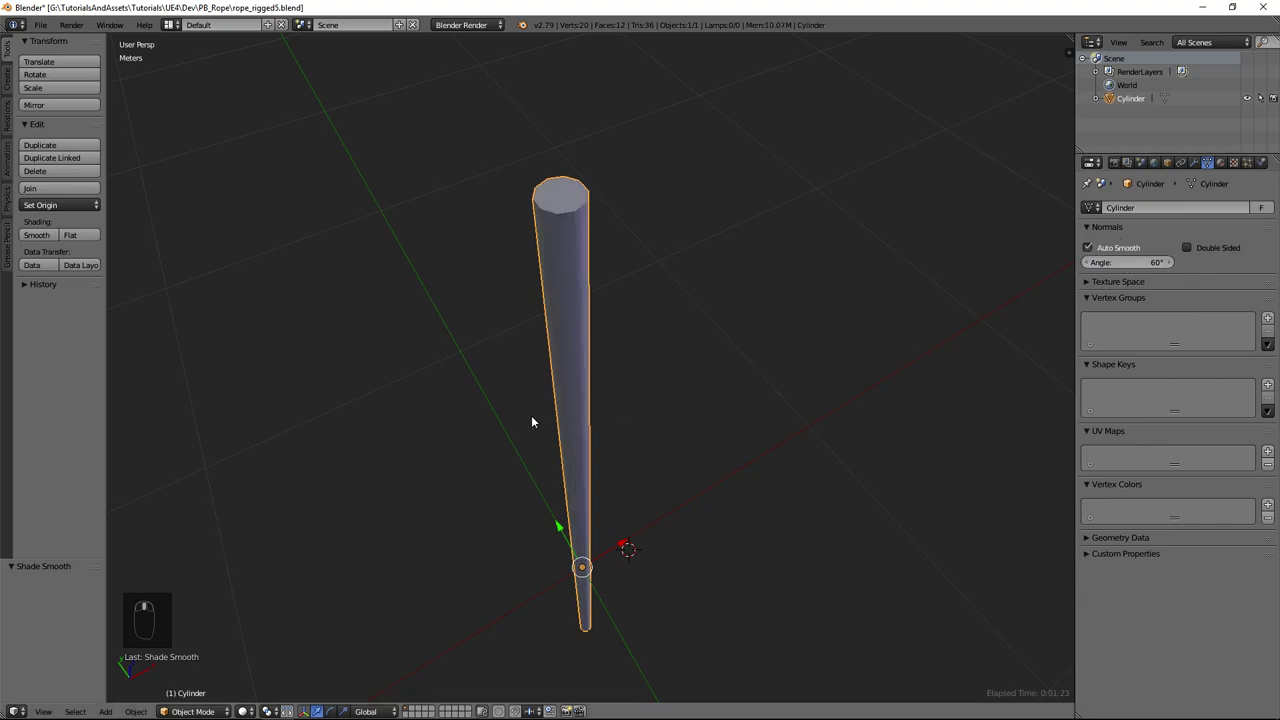
{"action": "scroll", "coordinate": [583, 218], "scroll_direction": "up", "scroll_amount": 3}
{"action": "middle_click_drag", "start_coordinate": [613, 208], "coordinate": [634, 308]}
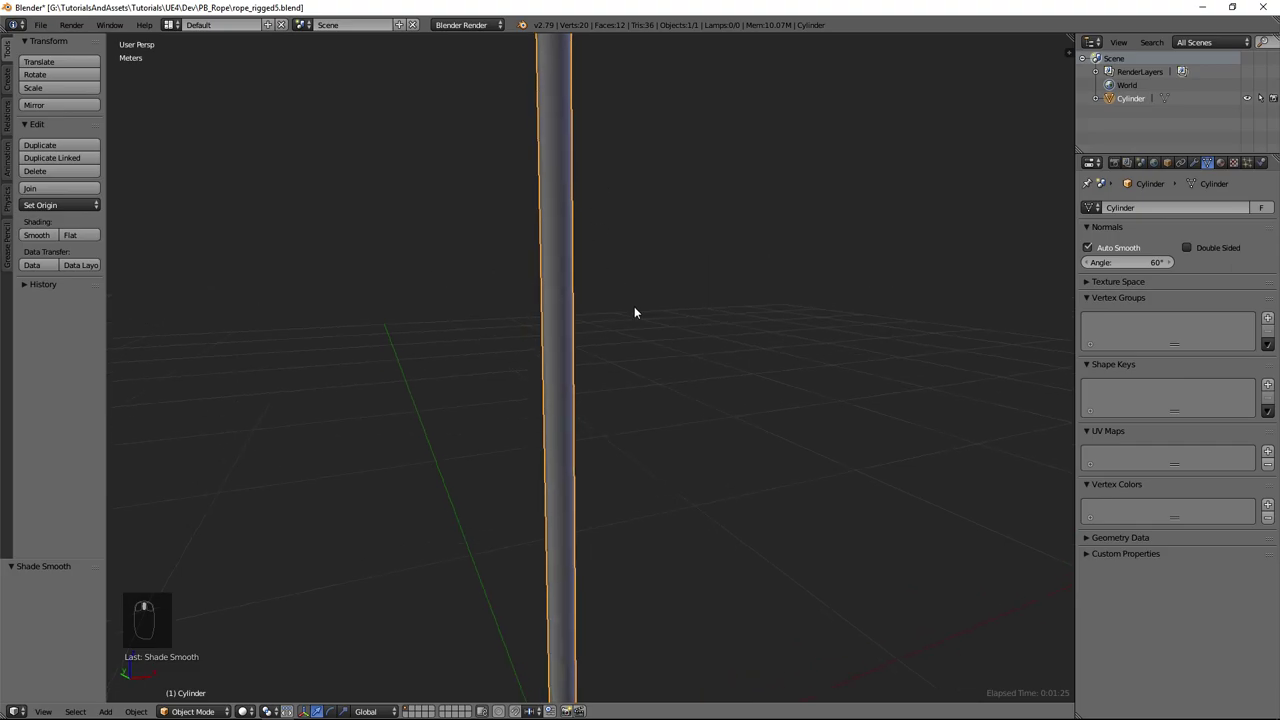
{"action": "key", "text": "ctrl+s"}
{"action": "middle_click_drag", "start_coordinate": [645, 452], "coordinate": [624, 269]}
{"action": "scroll", "coordinate": [625, 269], "scroll_direction": "down", "scroll_amount": 4}
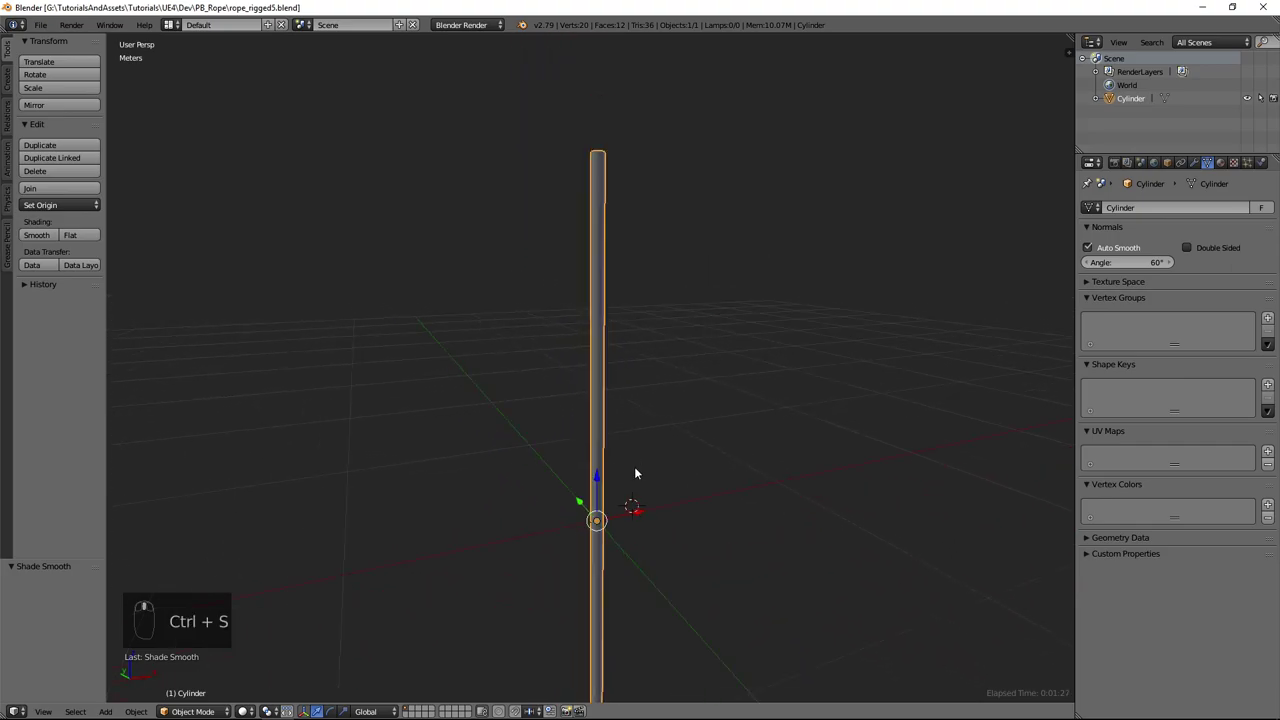
Put the cylinder in Edit Mode with wireframe display and inspect its edges along the whole length.
{"action": "mouse_move", "coordinate": [620, 426]}
{"action": "middle_mouse_down"}
{"action": "mouse_move", "coordinate": [587, 347]}
{"action": "mouse_move", "coordinate": [617, 523]}
{"action": "mouse_move", "coordinate": [589, 417]}
{"action": "middle_mouse_up"}
{"action": "key", "text": "Tab"}
{"action": "scroll", "coordinate": [589, 452], "scroll_direction": "up", "scroll_amount": 3}
{"action": "key", "text": "z"}
{"action": "scroll", "coordinate": [589, 454], "scroll_direction": "down", "scroll_amount": 4}
{"action": "scroll", "coordinate": [589, 417], "scroll_direction": "up", "scroll_amount": 2}
{"action": "scroll", "coordinate": [587, 418], "scroll_direction": "up", "scroll_amount": 6}
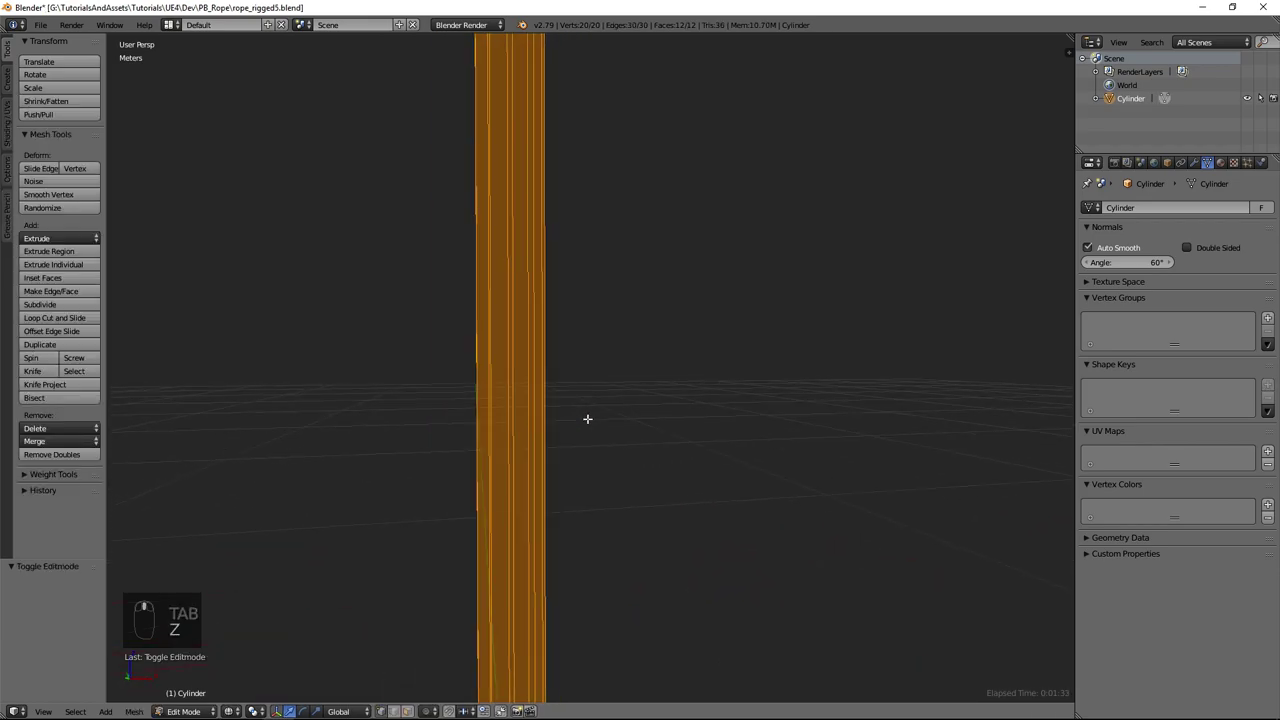
{"action": "scroll", "coordinate": [586, 420], "scroll_direction": "down", "scroll_amount": 5}
{"action": "scroll", "coordinate": [554, 594], "scroll_direction": "down", "scroll_amount": 2}
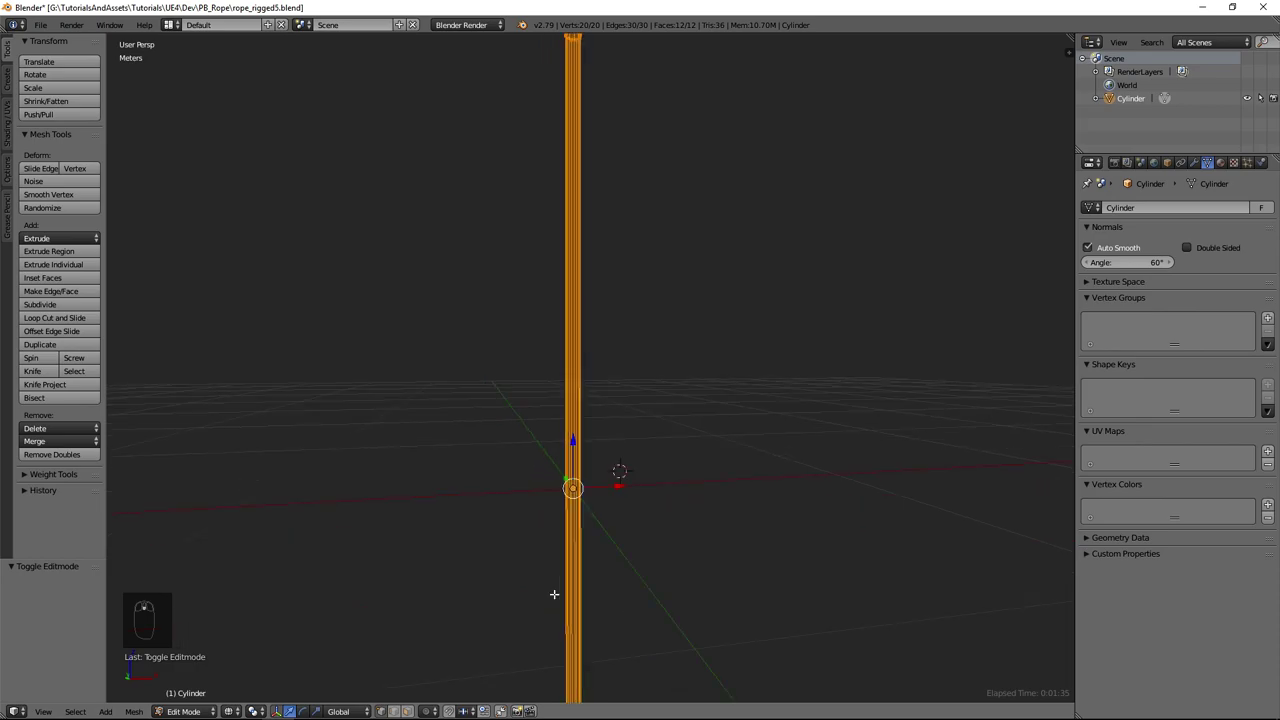
{"action": "middle_click_drag", "start_coordinate": [588, 78], "coordinate": [605, 173], "text": "shift"}
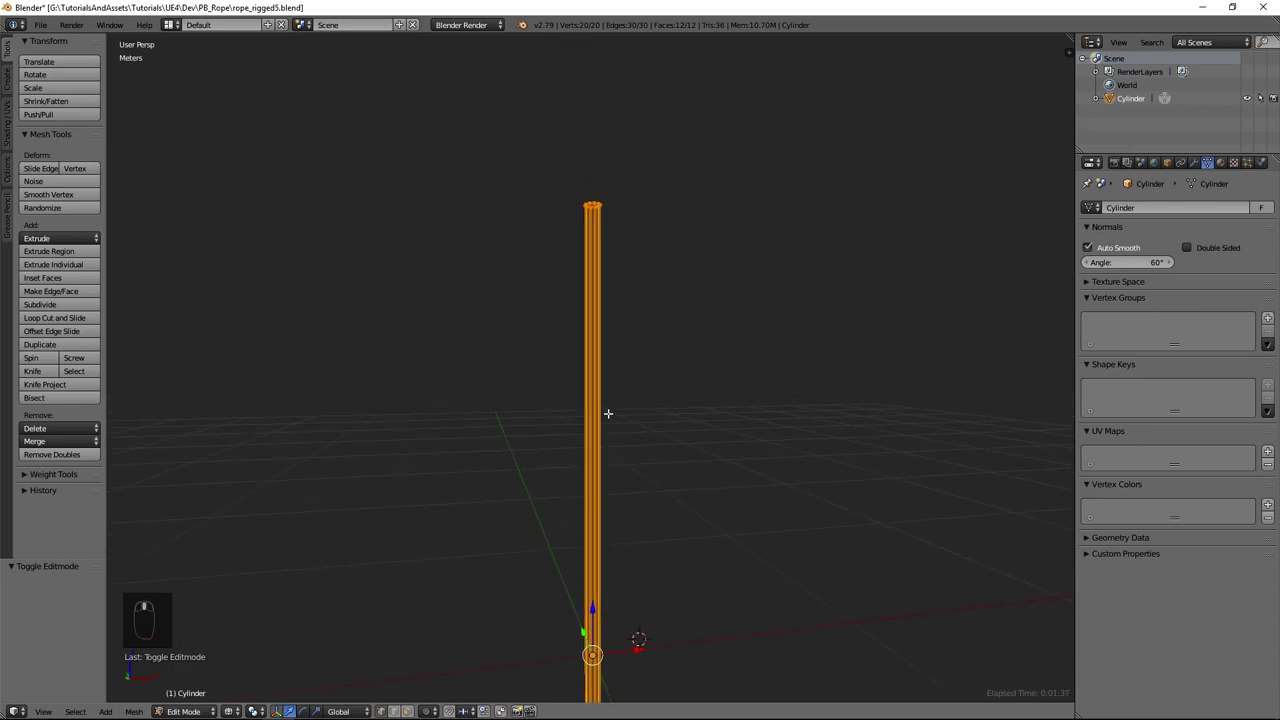
{"action": "middle_click_drag", "start_coordinate": [607, 407], "coordinate": [607, 166]}
{"action": "middle_click_drag", "start_coordinate": [607, 293], "coordinate": [622, 422]}
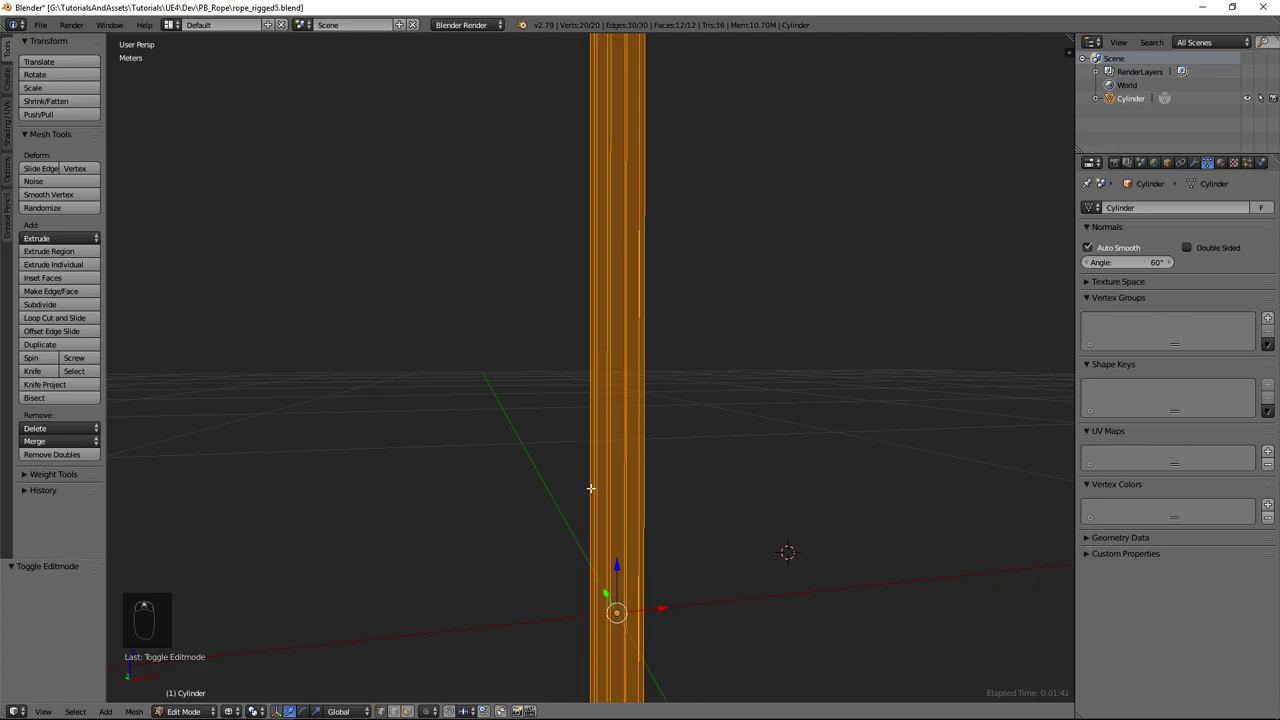
Add 100 evenly spaced loop cuts along the cylinder's length without sliding them.
{"action": "scroll", "coordinate": [643, 437], "scroll_direction": "up", "scroll_amount": 3}
{"action": "scroll", "coordinate": [647, 437], "scroll_direction": "down", "scroll_amount": 7}
{"action": "middle_click_drag", "start_coordinate": [651, 437], "coordinate": [630, 482], "text": "shift"}
{"action": "scroll", "coordinate": [630, 482], "scroll_direction": "up", "scroll_amount": 3}
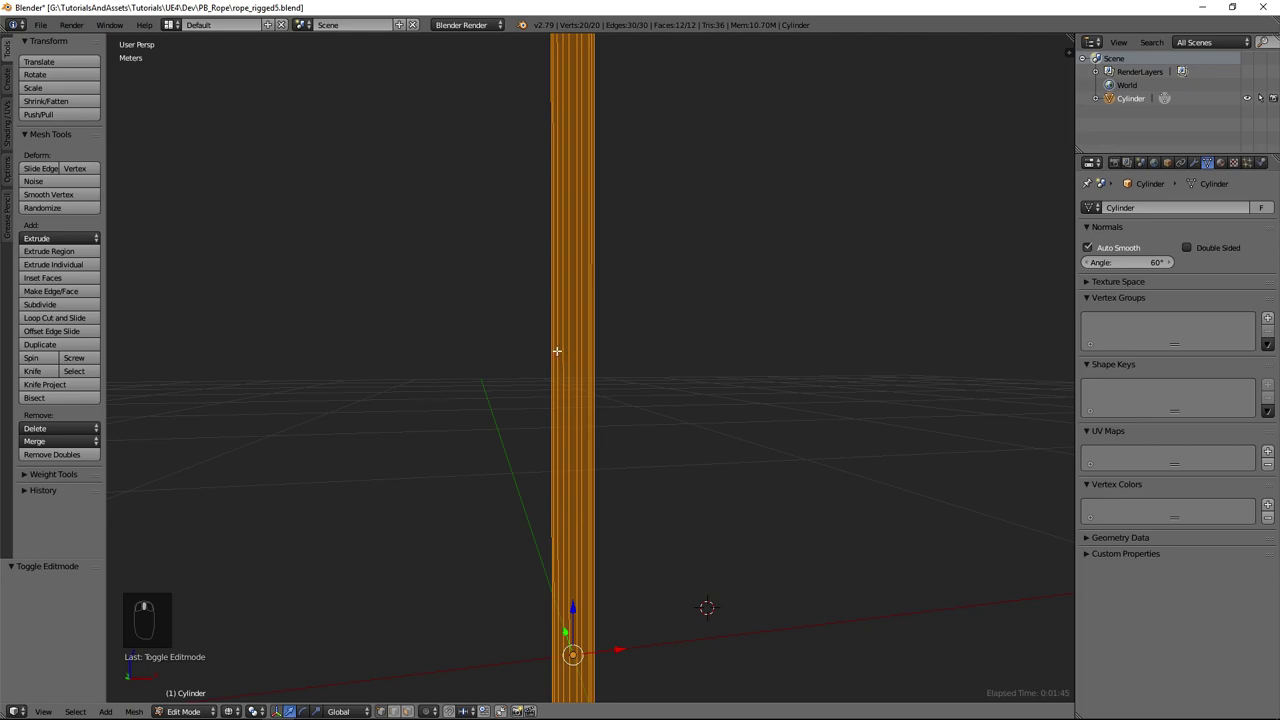
{"action": "scroll", "coordinate": [583, 380], "scroll_direction": "up", "scroll_amount": 1}
{"action": "scroll", "coordinate": [584, 383], "scroll_direction": "down", "scroll_amount": 1}
{"action": "key", "text": "ctrl+r"}
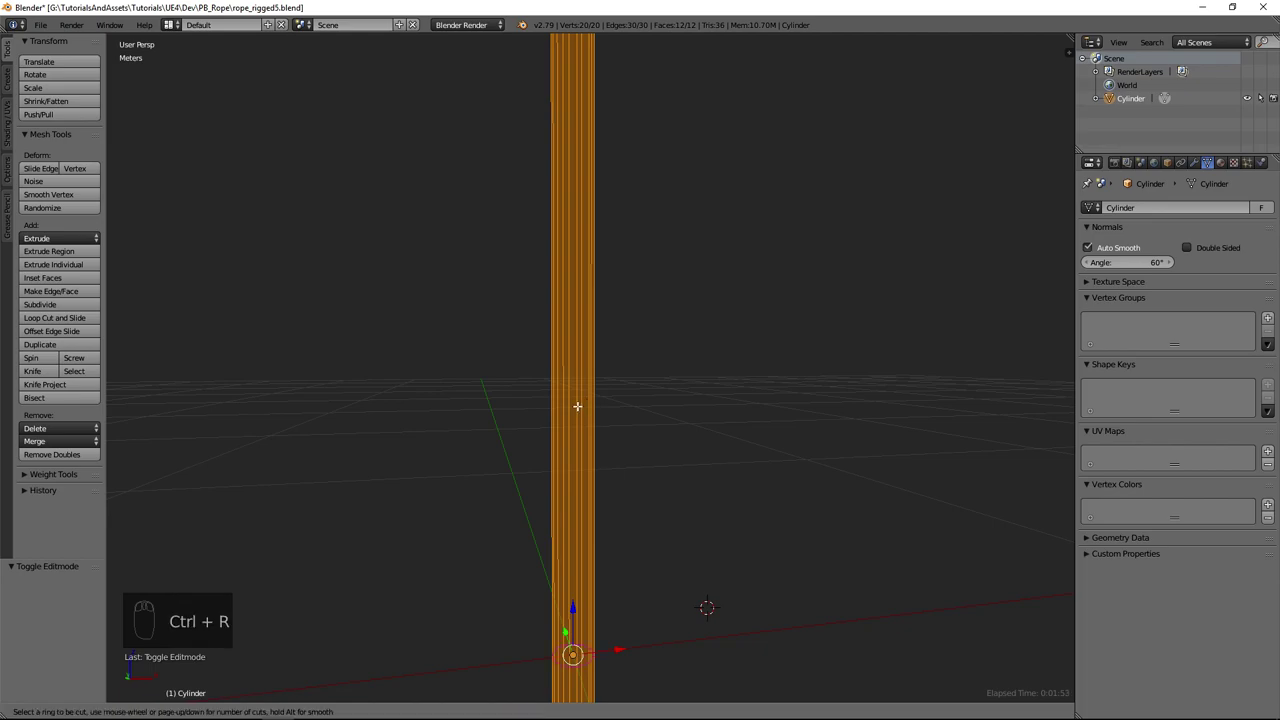
{"action": "type", "text": "100"}
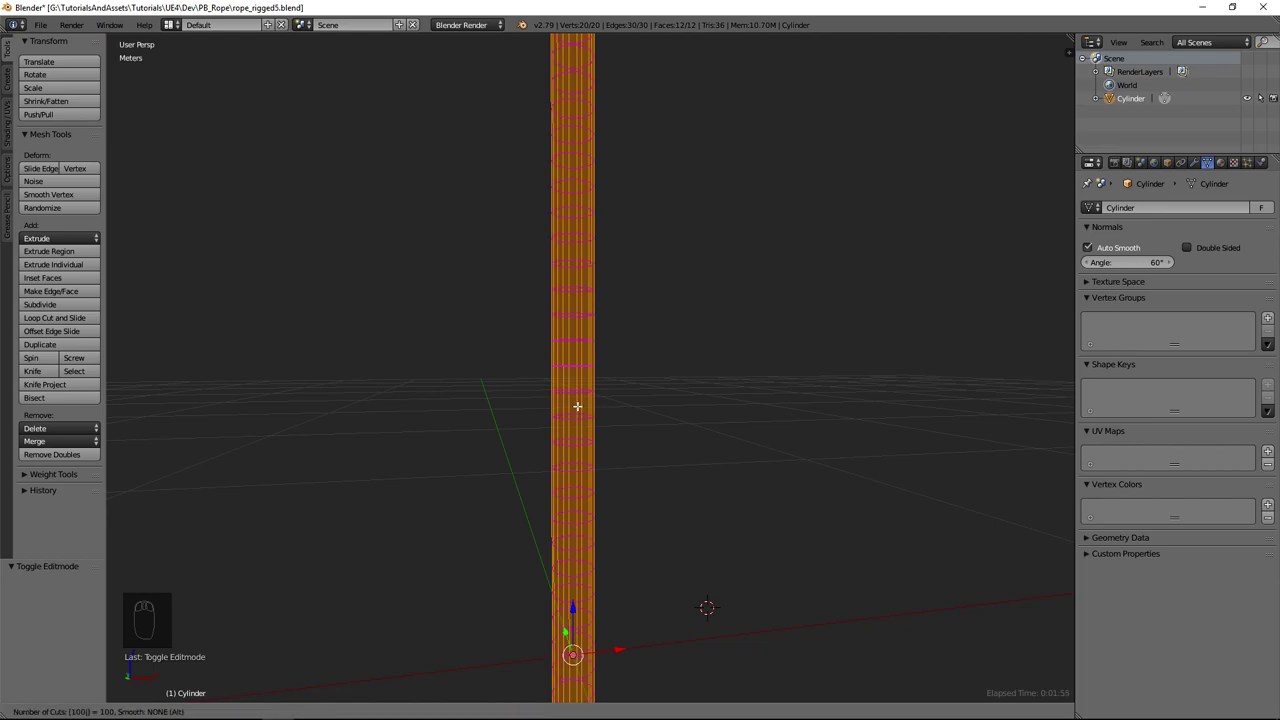
{"action": "left_click", "coordinate": [577, 406]}
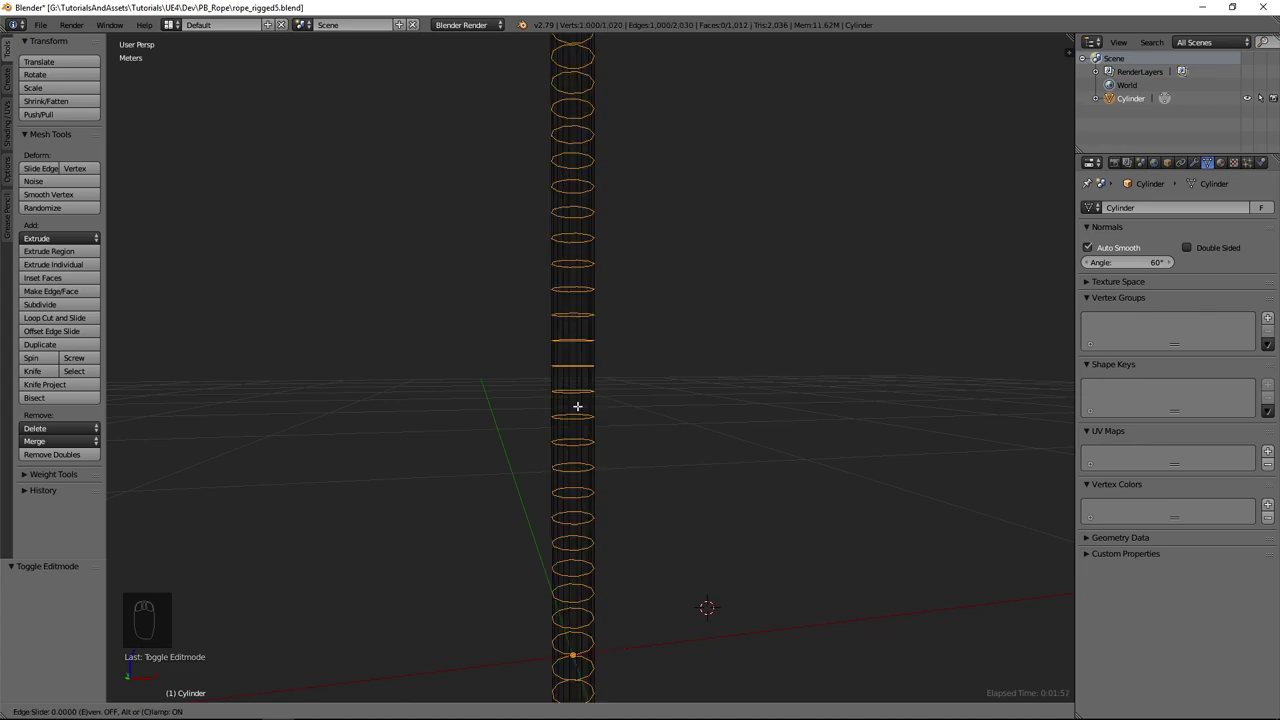
{"action": "right_click", "coordinate": [577, 406]}
Examine the spacing of the new edge loops along the cylinder.
{"action": "scroll", "coordinate": [582, 411], "scroll_direction": "up", "scroll_amount": 3}
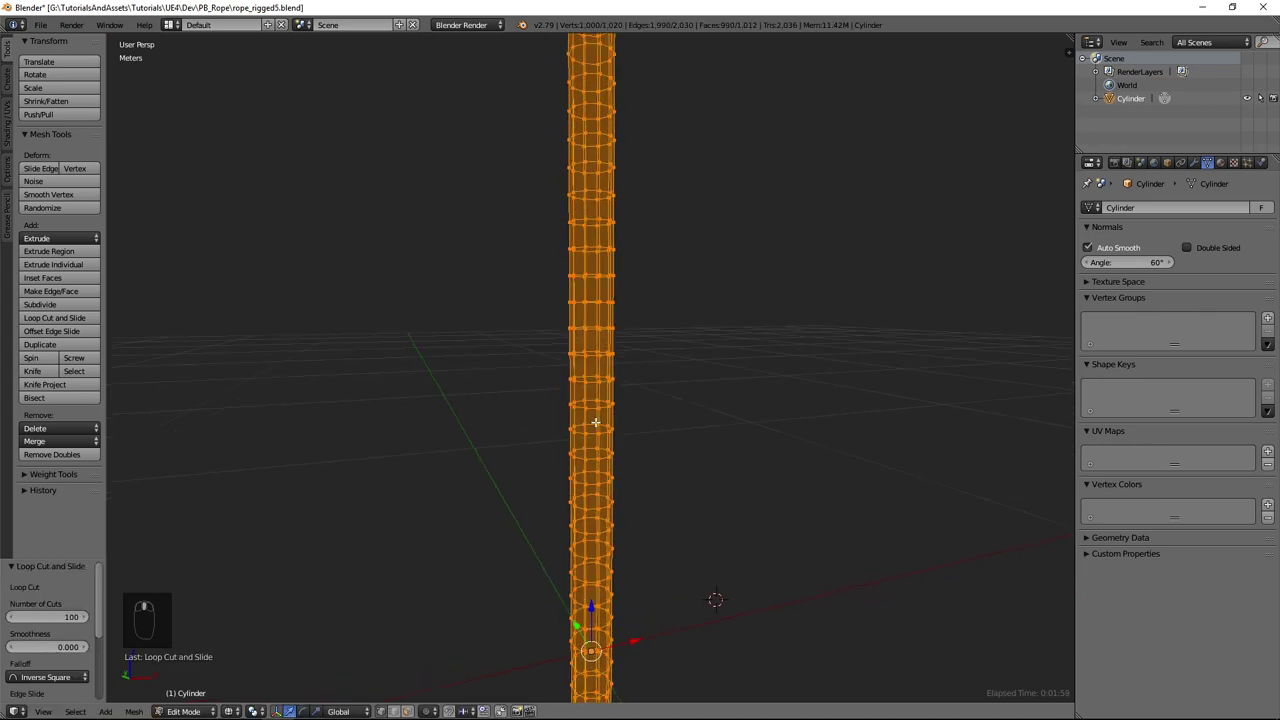
{"action": "scroll", "coordinate": [594, 423], "scroll_direction": "down", "scroll_amount": 3}
{"action": "scroll", "coordinate": [600, 440], "scroll_direction": "up", "scroll_amount": 1}
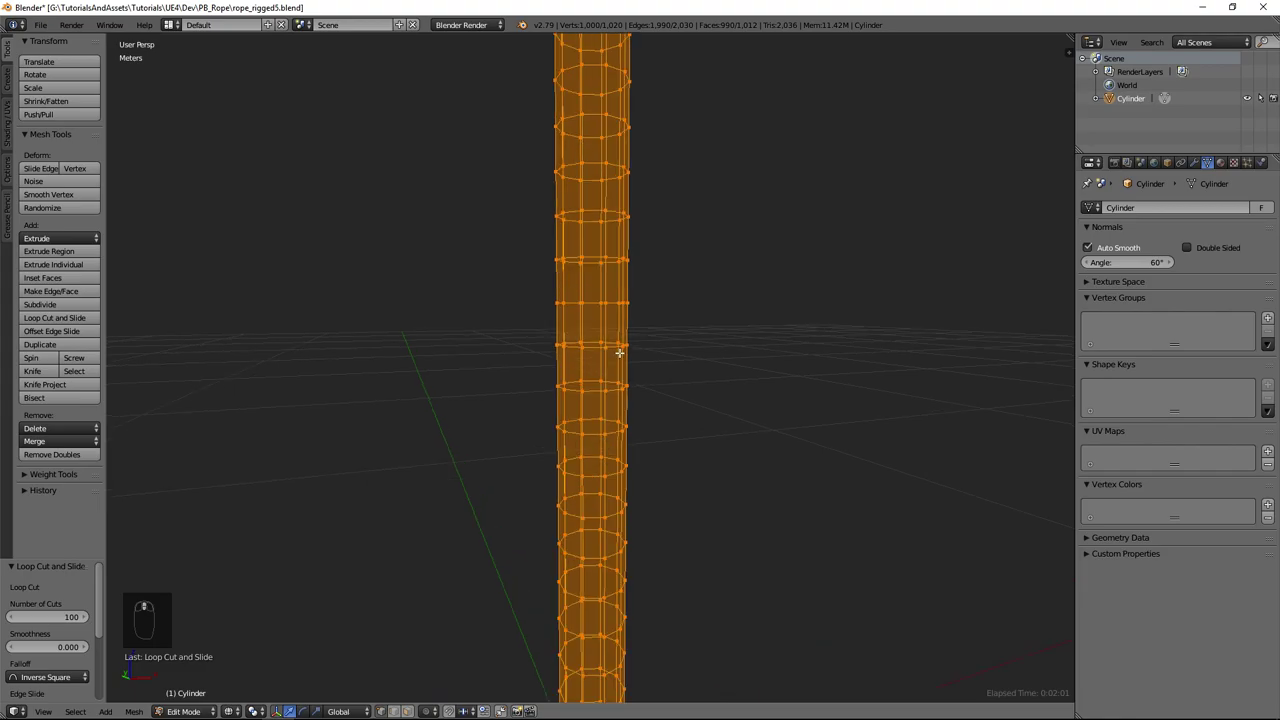
{"action": "scroll", "coordinate": [619, 352], "scroll_direction": "down", "scroll_amount": 4}
{"action": "scroll", "coordinate": [603, 391], "scroll_direction": "up", "scroll_amount": 2}
{"action": "middle_click_drag", "start_coordinate": [618, 379], "coordinate": [577, 345]}
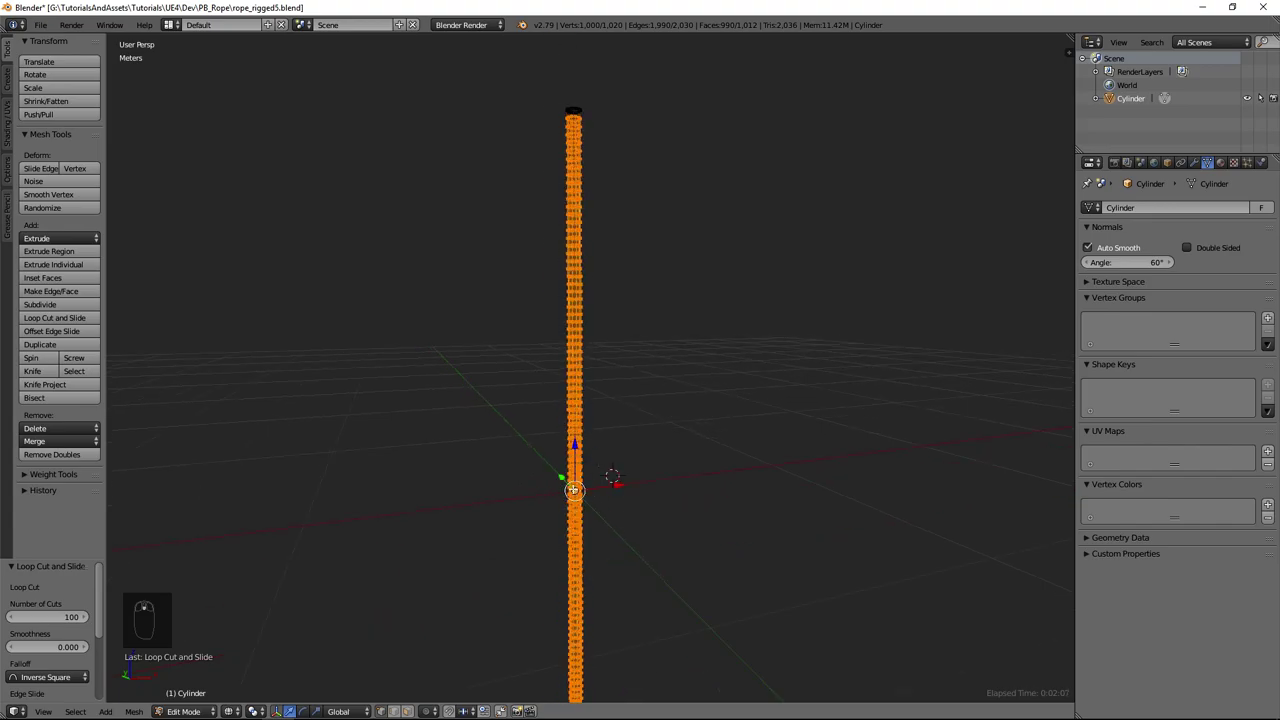
{"action": "scroll", "coordinate": [588, 490], "scroll_direction": "up", "scroll_amount": 3}
{"action": "scroll", "coordinate": [588, 506], "scroll_direction": "down", "scroll_amount": 3}
Select the ring of vertices at the cylinder's upper end and snap the 3D cursor to it.
{"action": "middle_click_drag", "start_coordinate": [586, 229], "coordinate": [596, 440], "text": "shift"}
{"action": "scroll", "coordinate": [596, 440], "scroll_direction": "up", "scroll_amount": 4}
{"action": "middle_click_drag", "start_coordinate": [626, 313], "coordinate": [577, 361]}
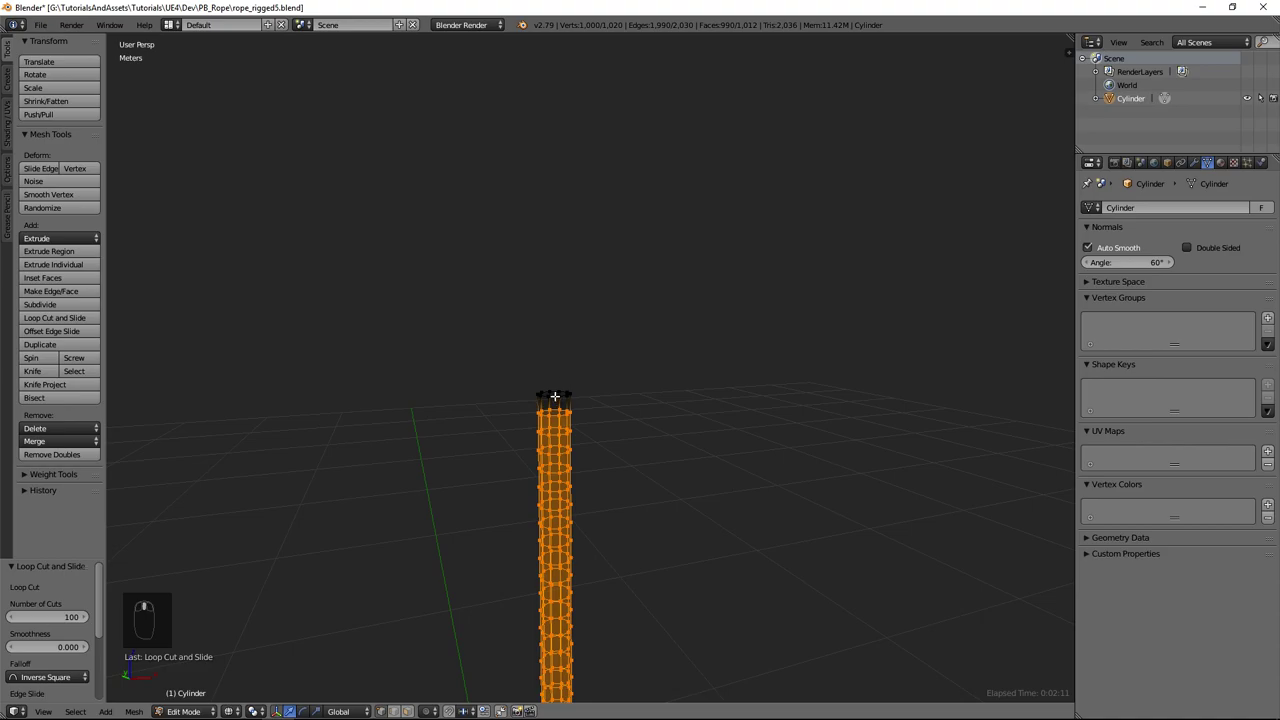
{"action": "right_click", "coordinate": [557, 397]}
{"action": "key", "text": "b"}
{"action": "left_click_drag", "start_coordinate": [457, 342], "coordinate": [629, 401]}
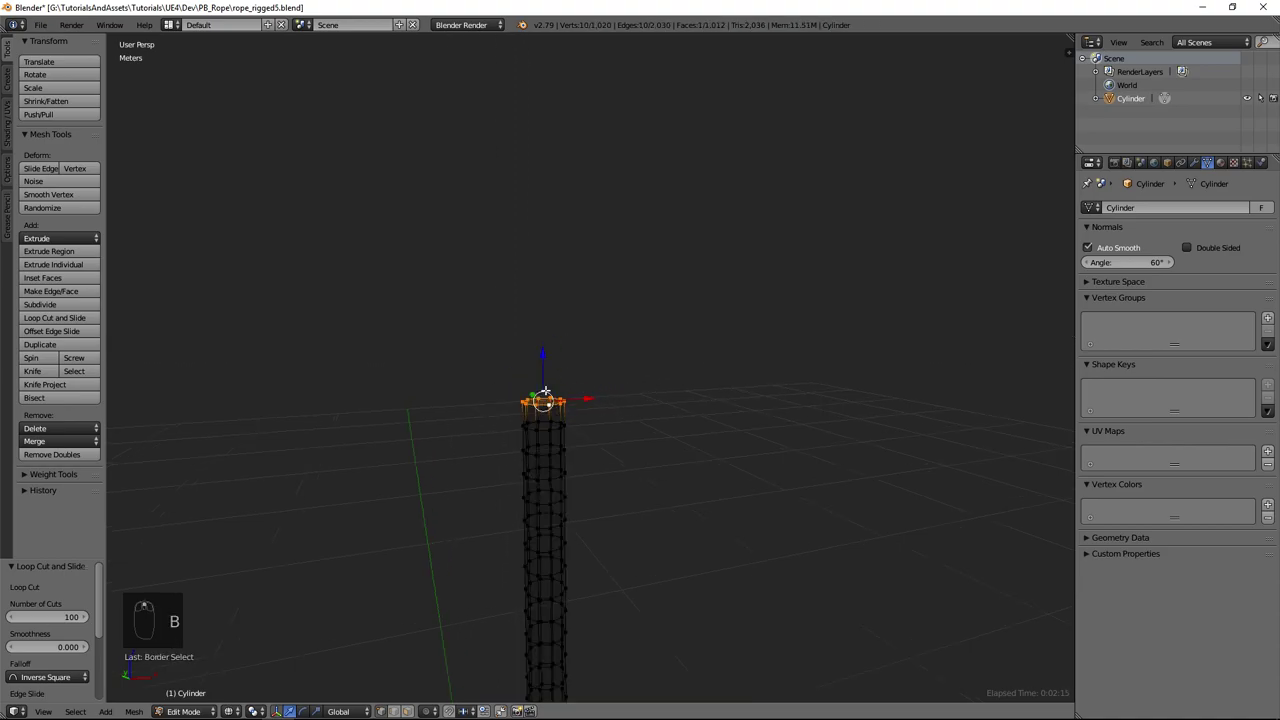
{"action": "key", "text": "space"}
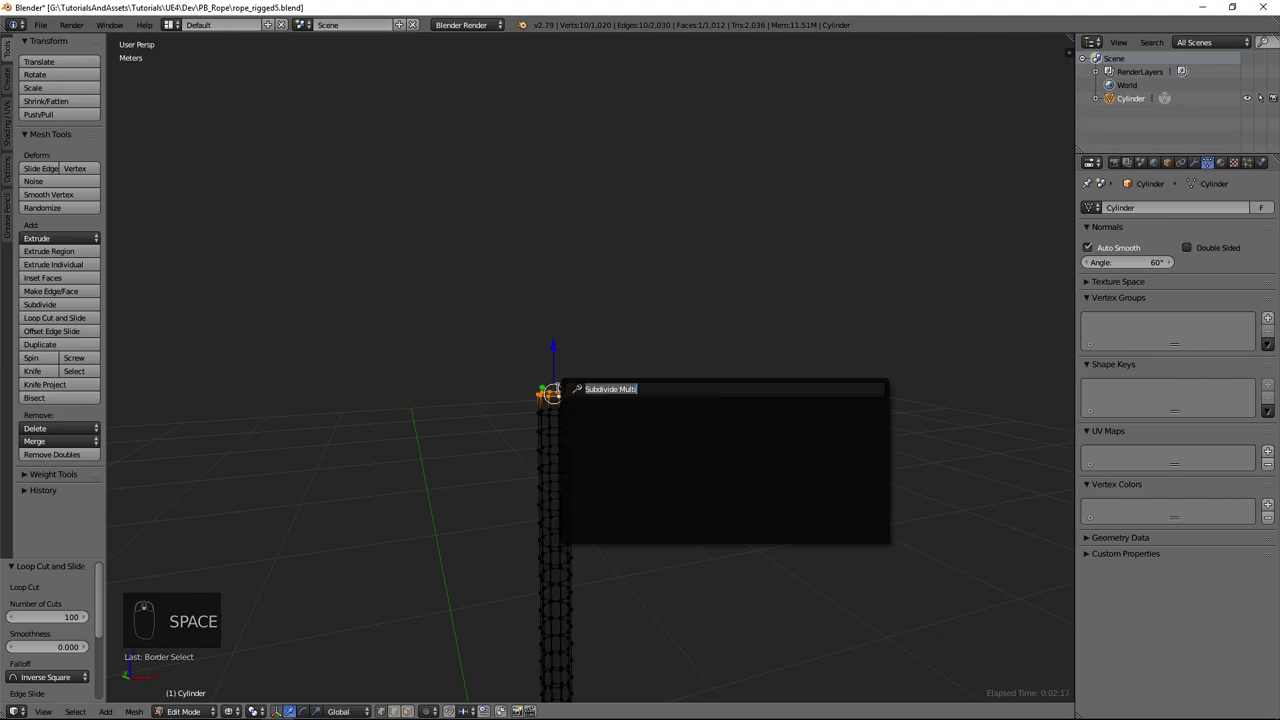
{"action": "type", "text": "snap cuyr"}
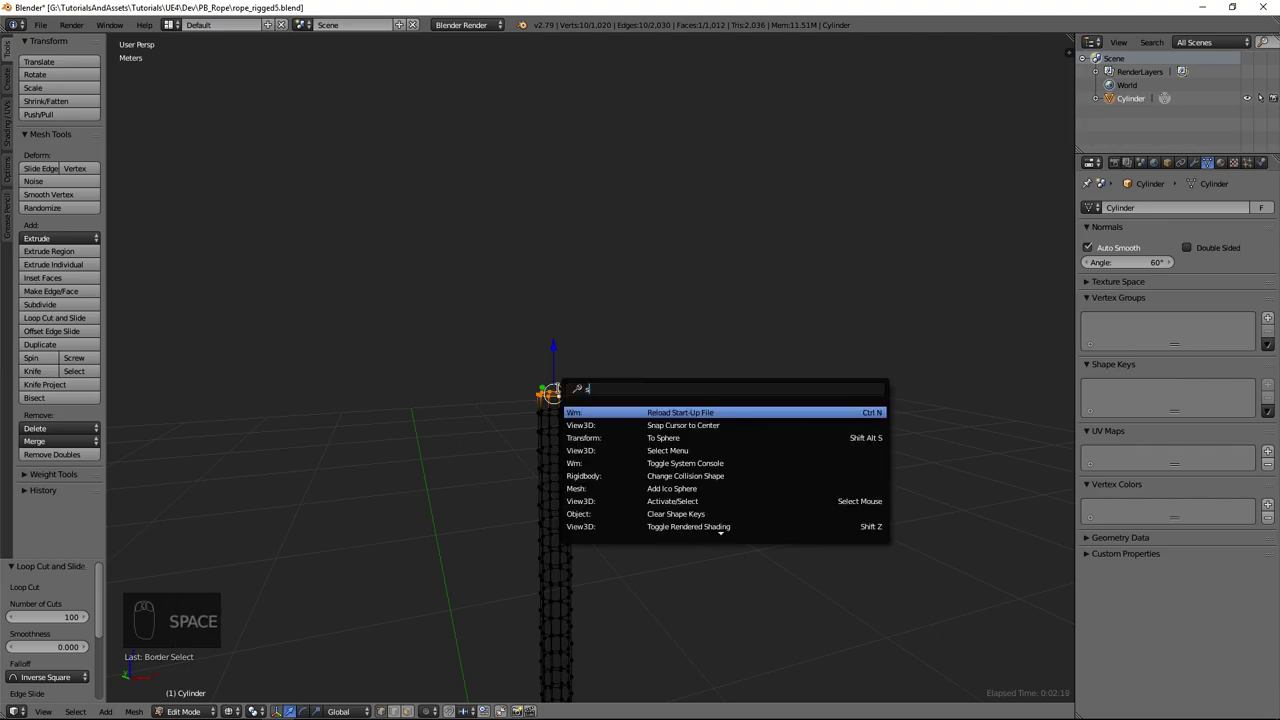
{"action": "key", "text": "BackSpace"}
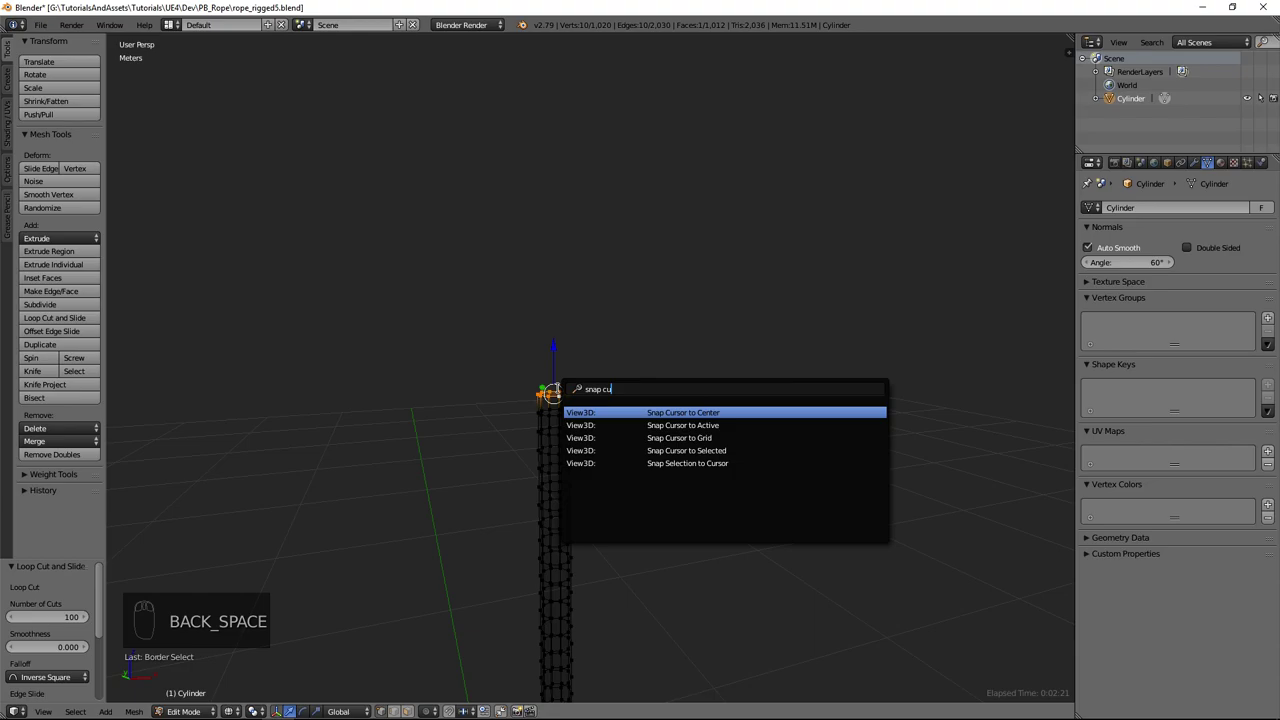
{"action": "key", "text": "Down"}
{"action": "key", "text": "Down"}
{"action": "key", "text": "Return"}
{"action": "scroll", "coordinate": [560, 392], "scroll_direction": "down", "scroll_amount": 6}
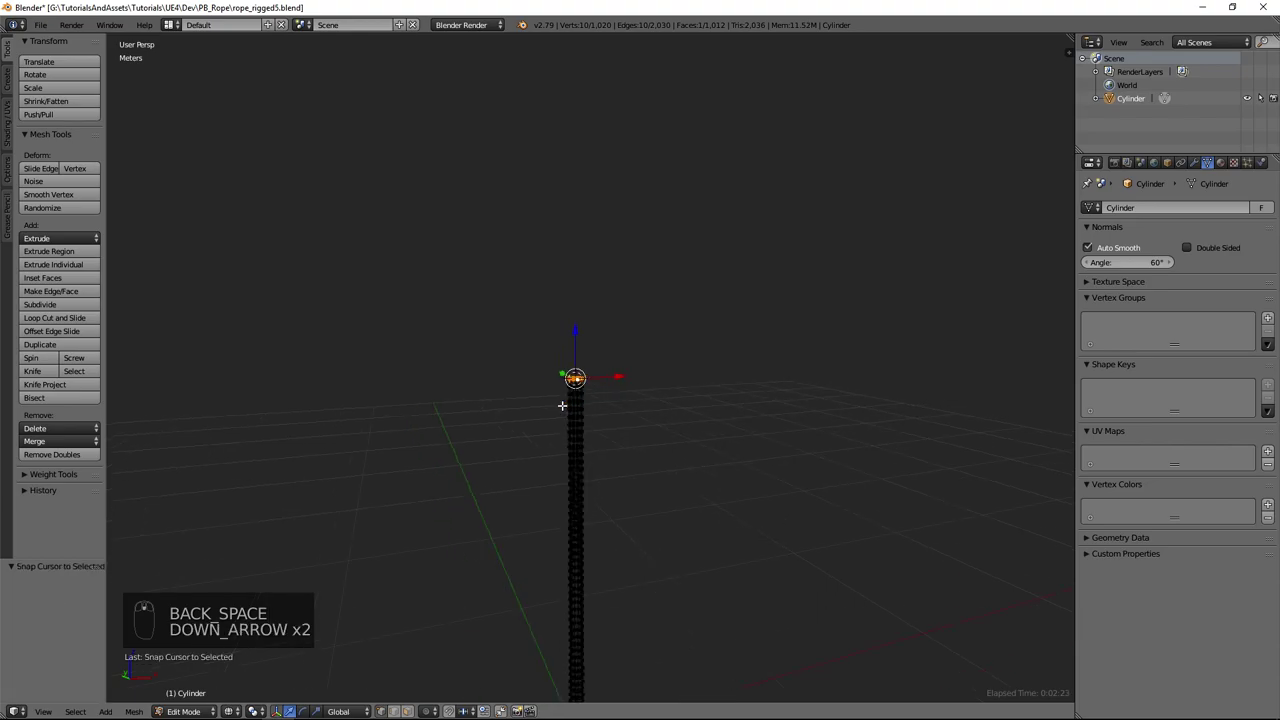
Return to Object Mode and set the cylinder's origin to the 3D cursor.
{"action": "key", "text": "Tab"}
{"action": "middle_click_drag", "start_coordinate": [620, 498], "coordinate": [610, 408], "text": "shift"}
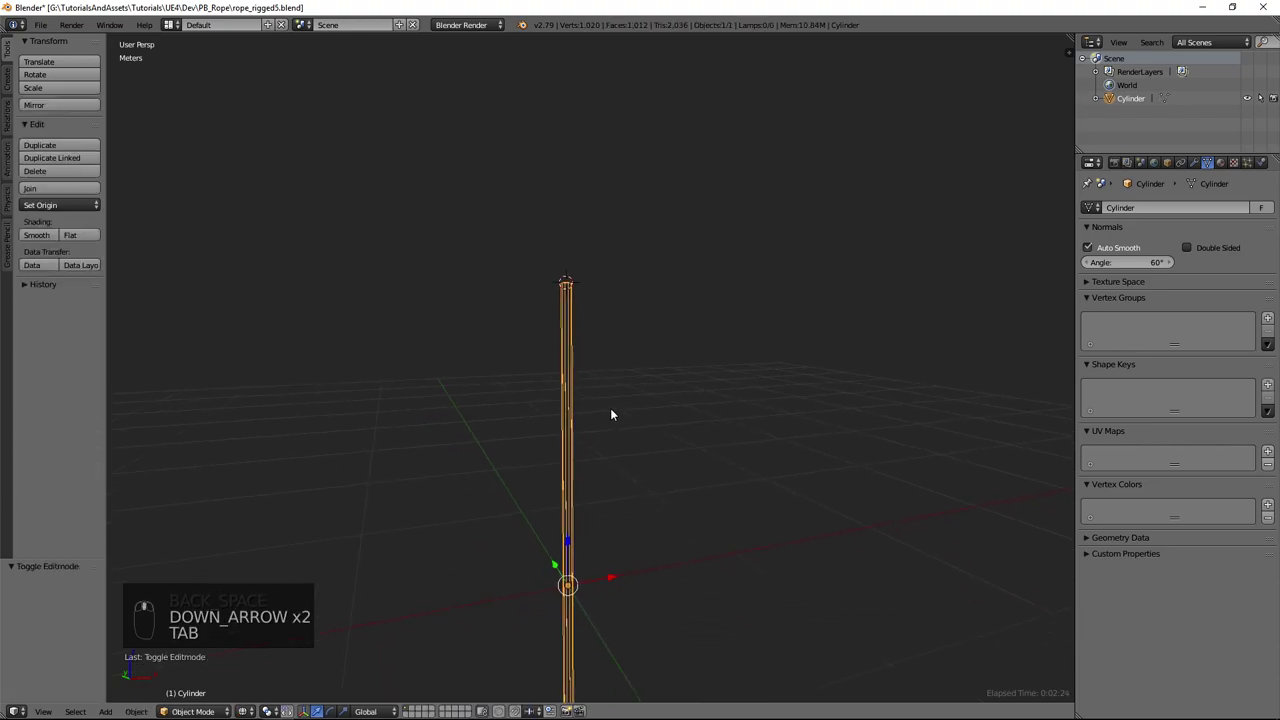
{"action": "left_click", "coordinate": [76, 206]}
{"action": "left_click", "coordinate": [93, 256]}
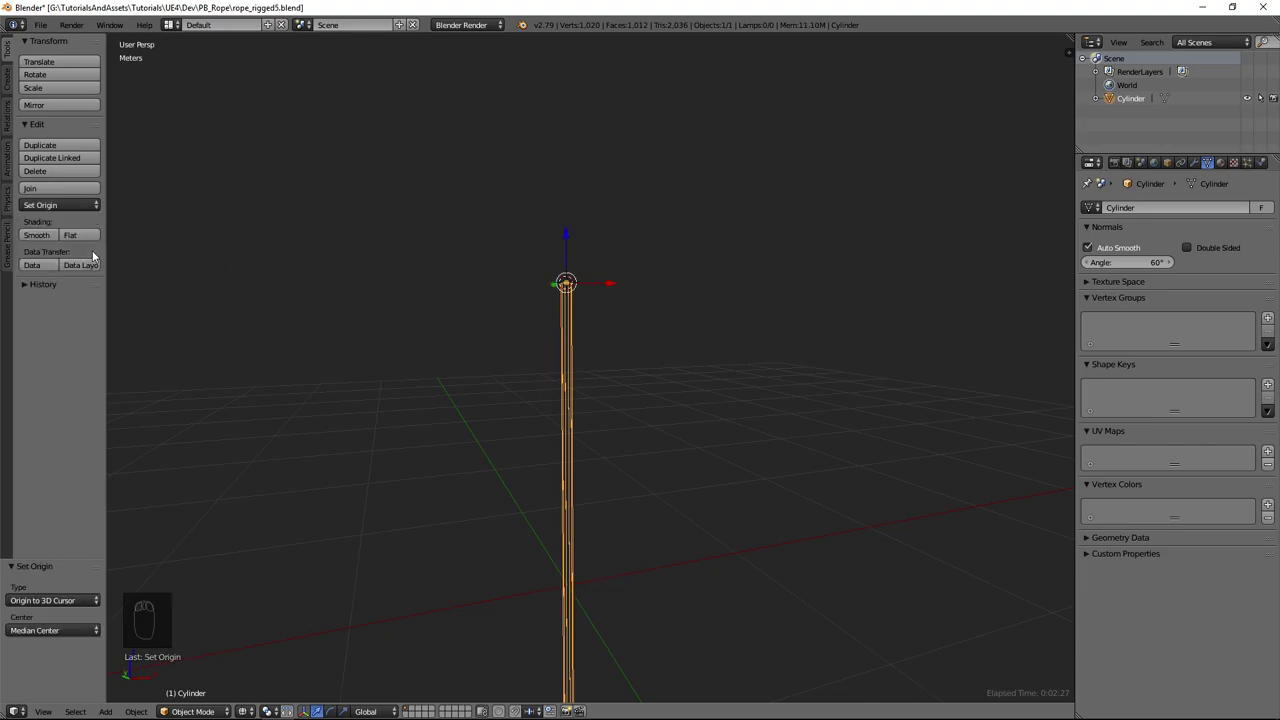
Snap the 3D cursor back to the scene center.
{"action": "middle_click_drag", "start_coordinate": [571, 346], "coordinate": [565, 180]}
{"action": "middle_click_drag", "start_coordinate": [599, 505], "coordinate": [574, 438]}
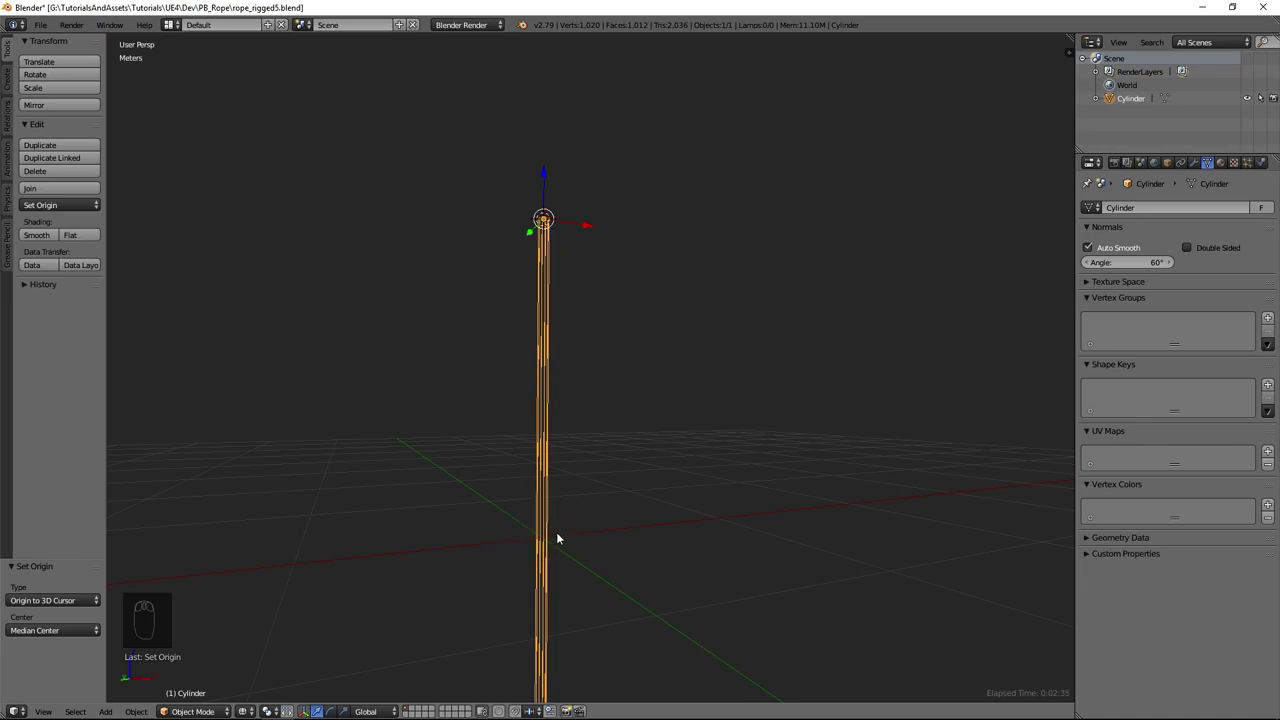
{"action": "mouse_move", "coordinate": [540, 523]}
{"action": "middle_mouse_down"}
{"action": "mouse_move", "coordinate": [489, 234]}
{"action": "mouse_move", "coordinate": [560, 169]}
{"action": "middle_mouse_up"}
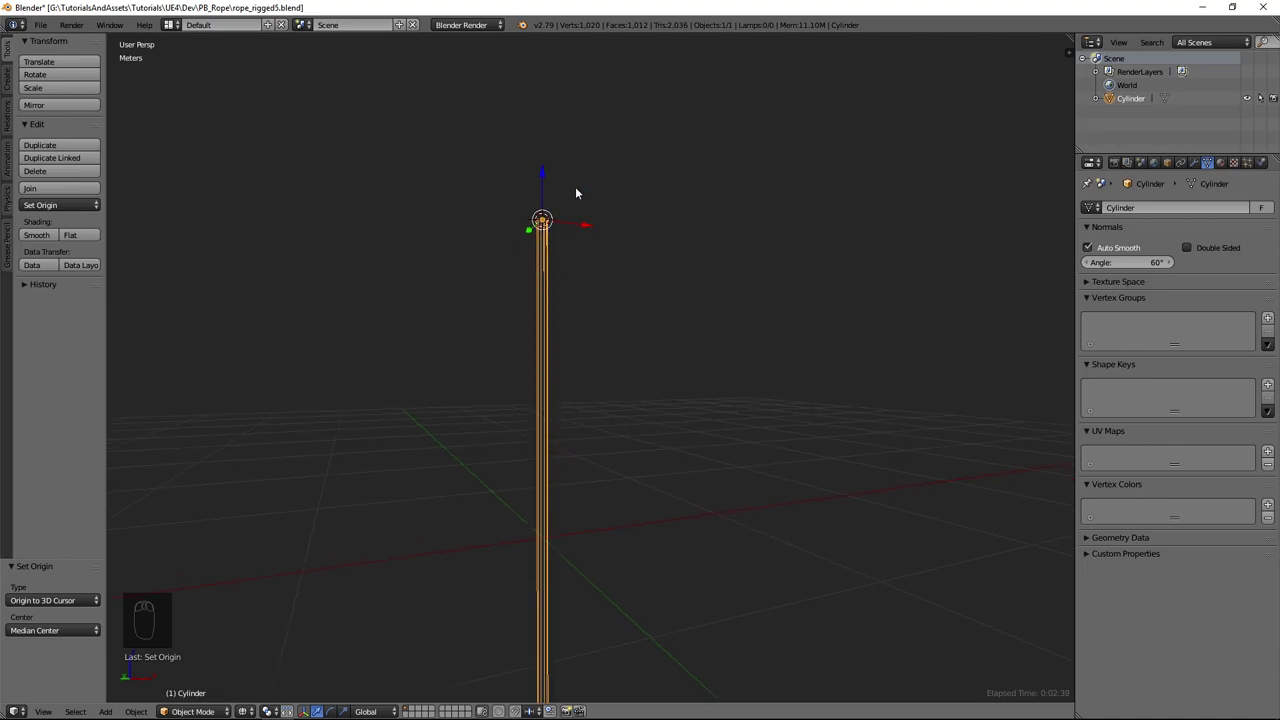
{"action": "key", "text": "space"}
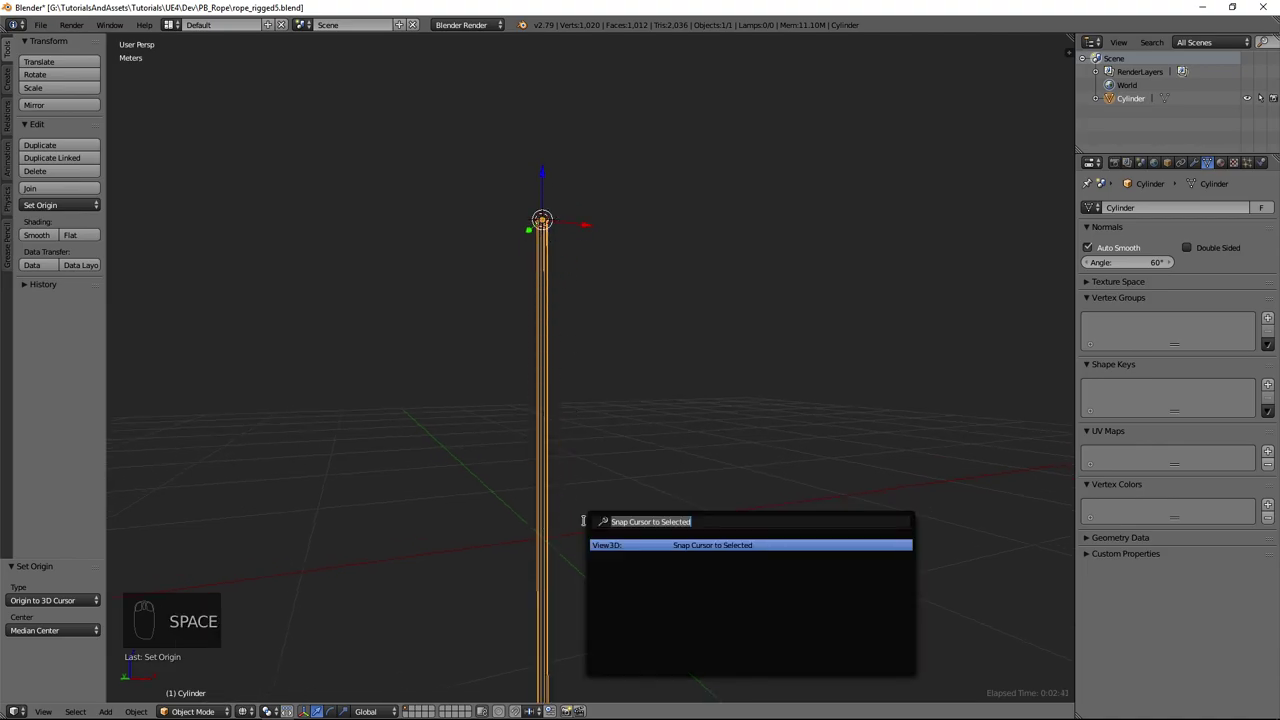
{"action": "type", "text": "snap c"}
{"action": "key", "text": "Return"}
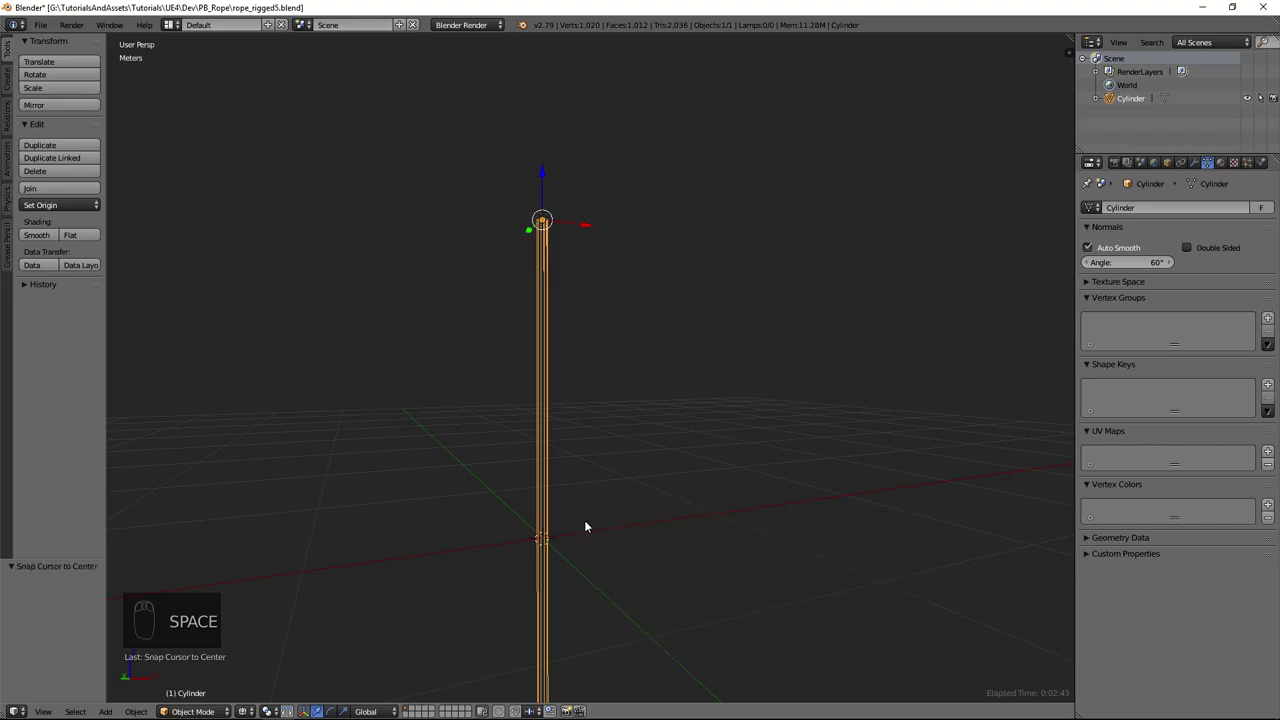
Snap the cylinder to the 3D cursor with Snap Selection to Cursor and save the file.
{"action": "key", "text": "space"}
{"action": "type", "text": "snap sele"}
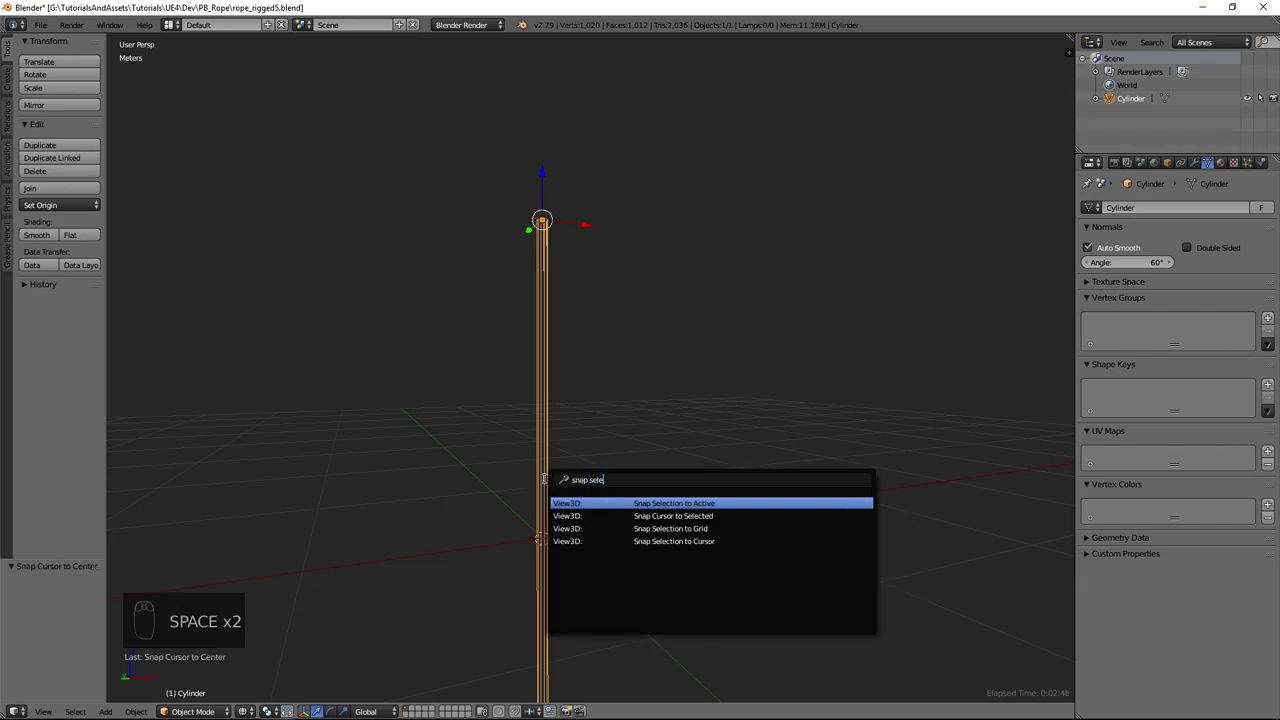
{"action": "key", "text": "Down"}
{"action": "key", "text": "Down"}
{"action": "key", "text": "Down"}
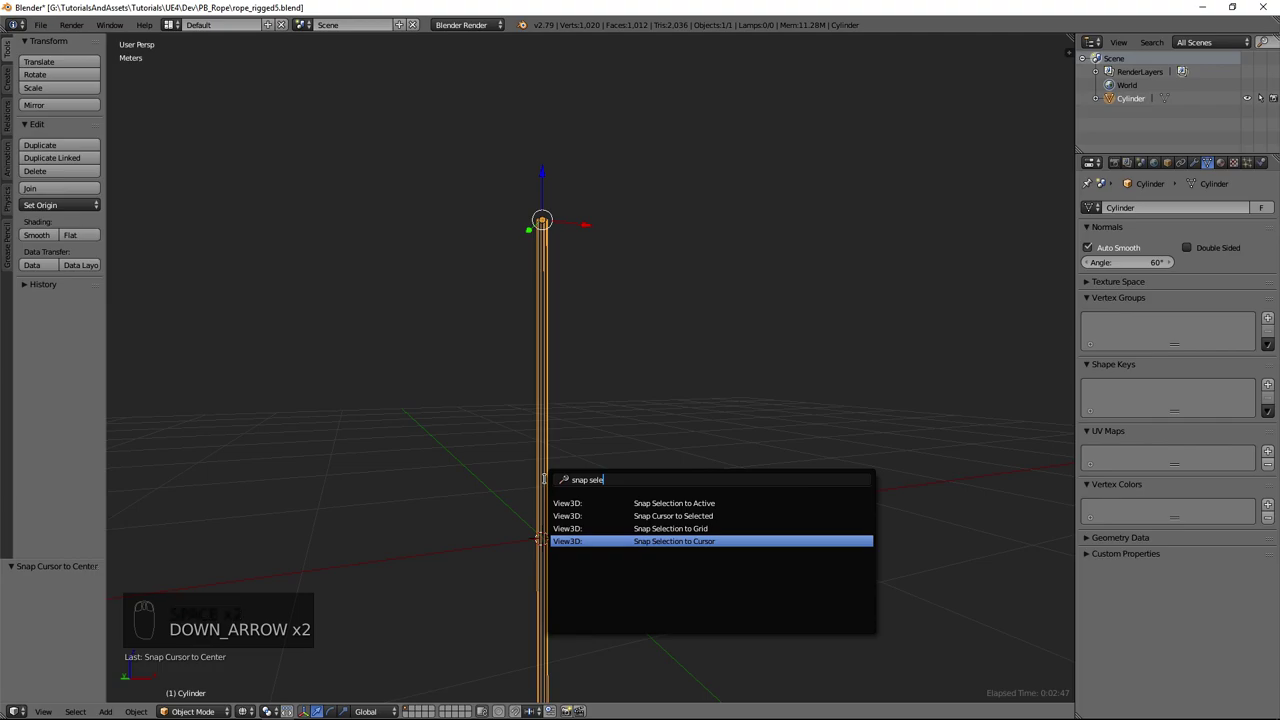
{"action": "key", "text": "Return"}
{"action": "key", "text": "ctrl+s"}
Add a single-bone armature at the 3D cursor on the cylinder's upper end.
{"action": "middle_click_drag", "start_coordinate": [543, 485], "coordinate": [605, 378]}
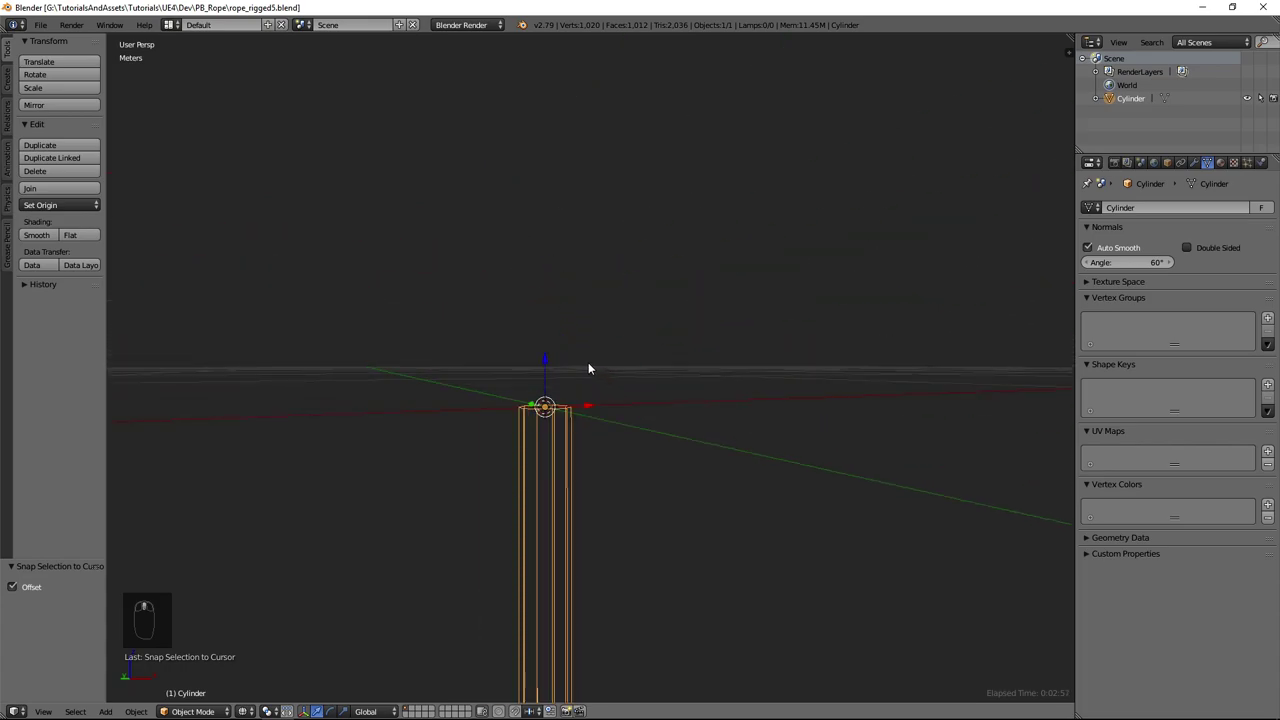
{"action": "key", "text": "shift+a"}
{"action": "mouse_move", "coordinate": [574, 436]}
{"action": "left_click", "coordinate": [663, 436]}
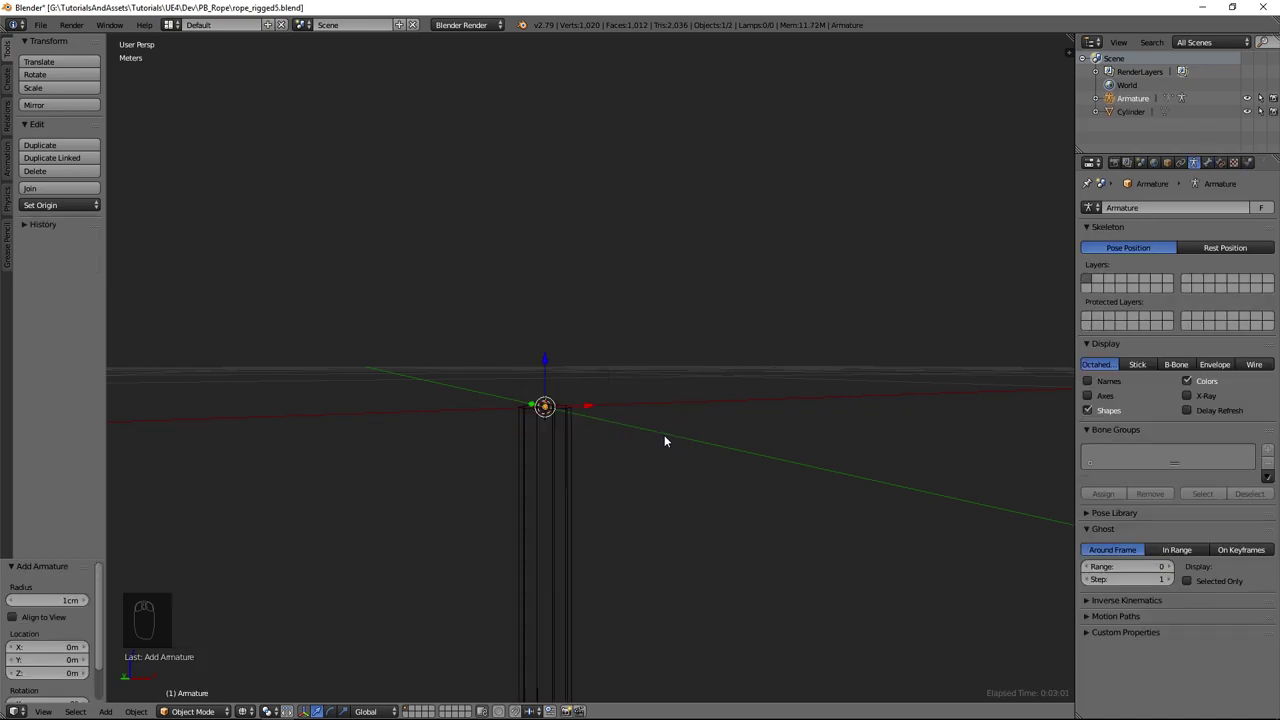
{"action": "scroll", "coordinate": [566, 423], "scroll_direction": "up", "scroll_amount": 8}
{"action": "middle_click_drag", "start_coordinate": [531, 460], "coordinate": [565, 408], "text": "shift"}
{"action": "scroll", "coordinate": [603, 433], "scroll_direction": "up", "scroll_amount": 2}
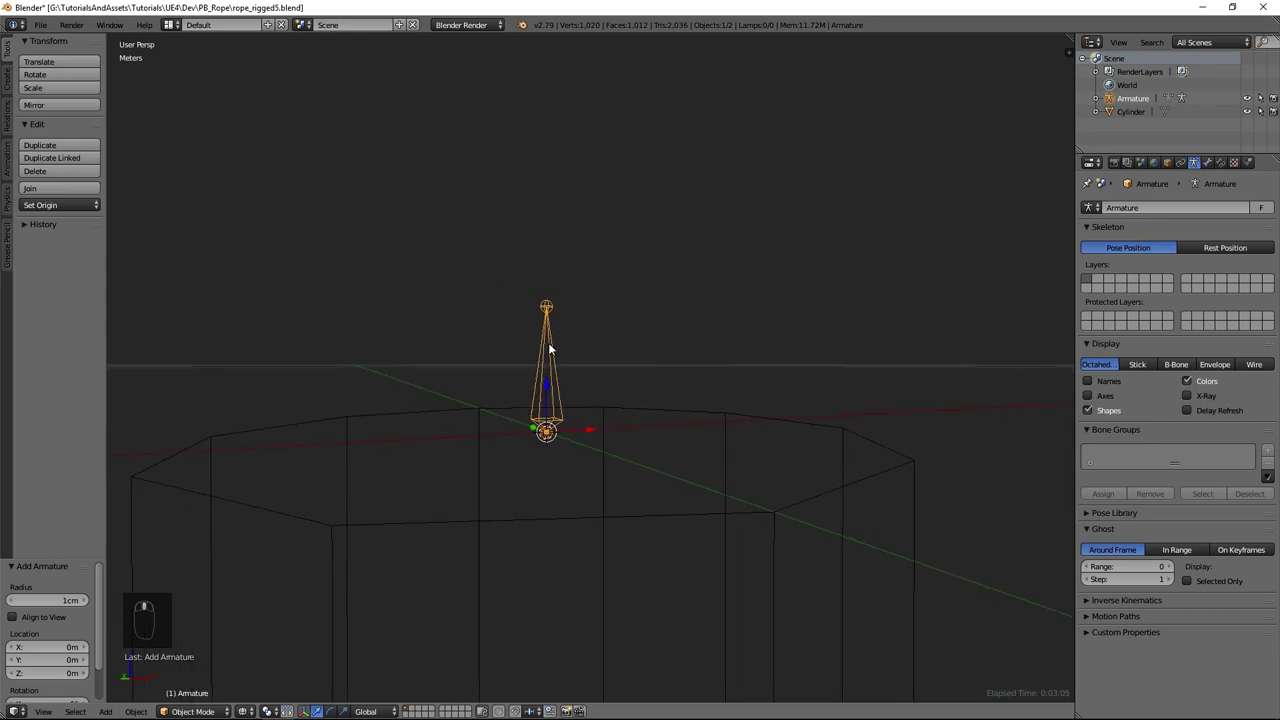
Edit the armature and move the bone's tip about 2.5 m down along the Z axis.
{"action": "key", "text": "Tab"}
{"action": "right_click", "coordinate": [550, 310]}
{"action": "scroll", "coordinate": [574, 322], "scroll_direction": "down", "scroll_amount": 20}
{"action": "middle_click_drag", "start_coordinate": [630, 432], "coordinate": [596, 240], "text": "shift"}
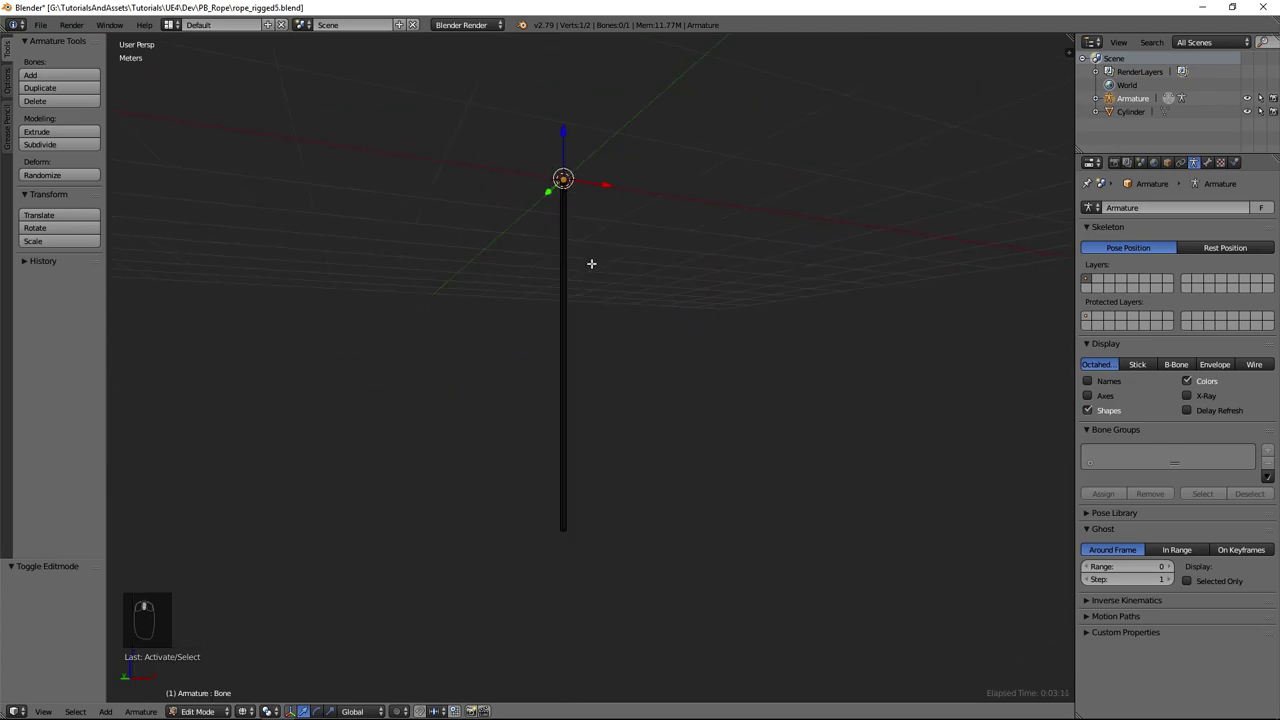
{"action": "key", "text": "g"}
{"action": "key", "text": "z"}
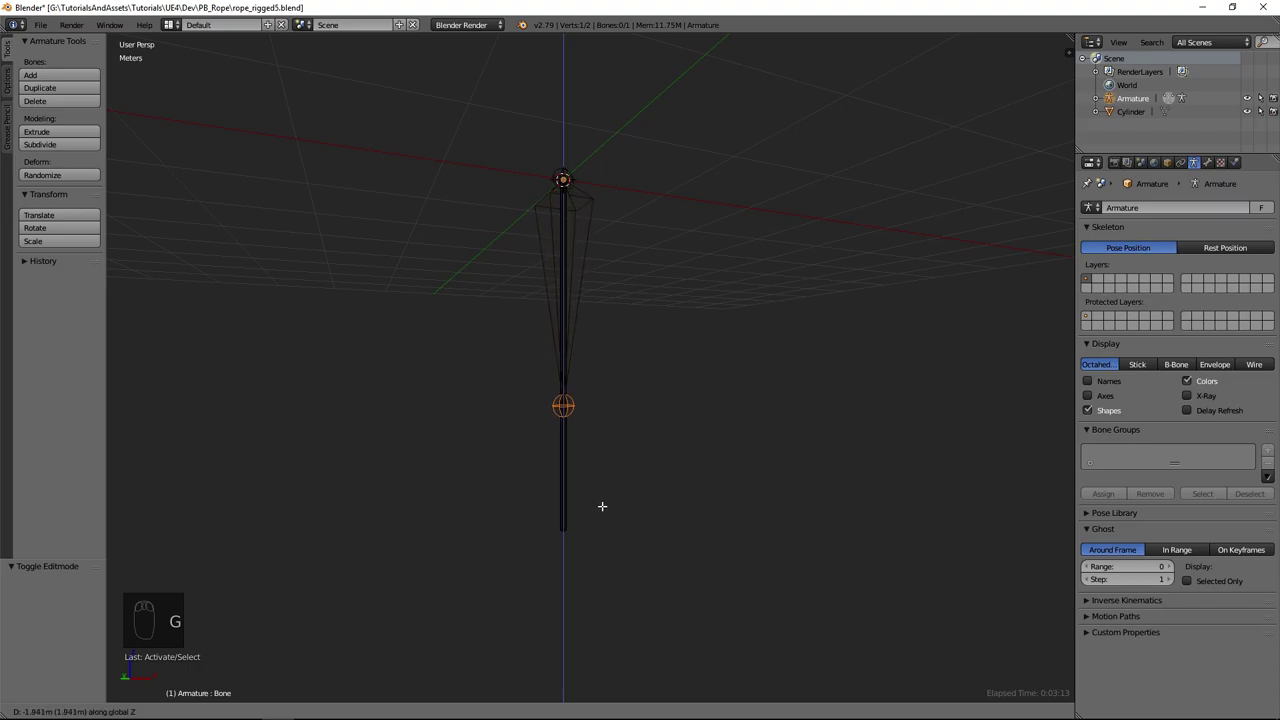
{"action": "left_click", "coordinate": [618, 569]}
{"action": "scroll", "coordinate": [597, 529], "scroll_direction": "up", "scroll_amount": 2}
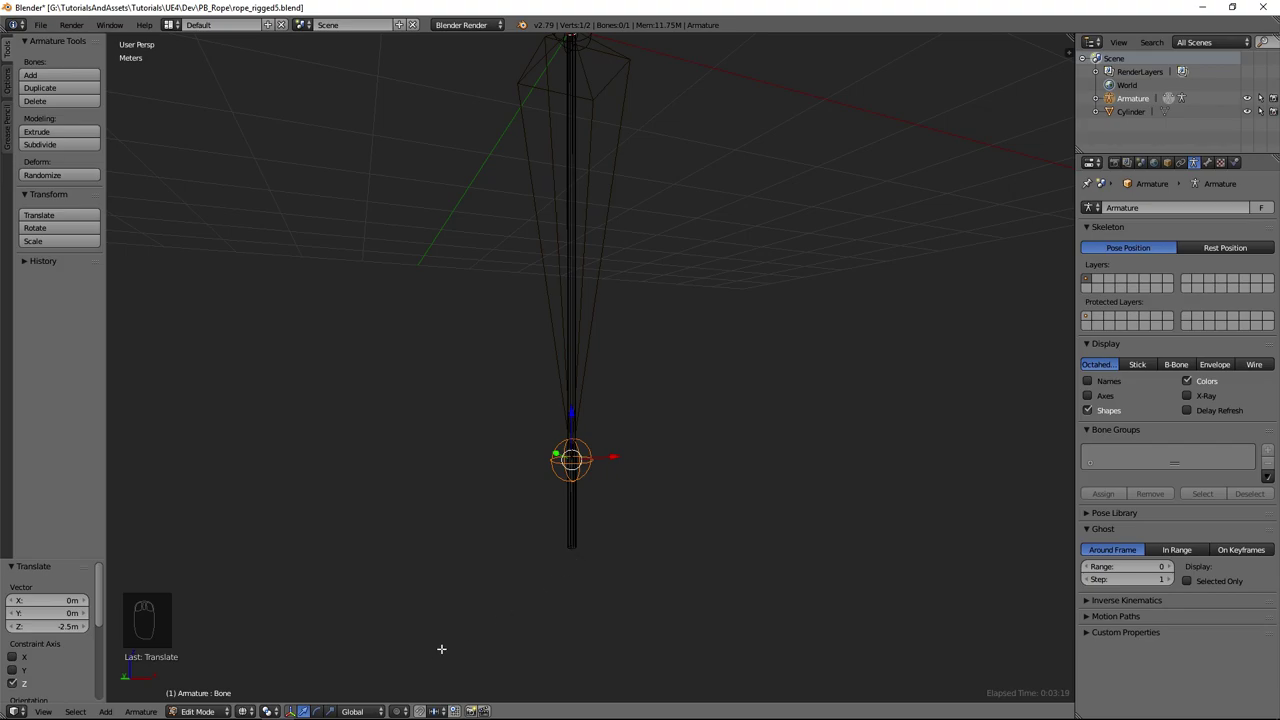
Set the snap element to Vertex and move the bone's tip along Z onto the cylinder's lower end.
{"action": "left_click", "coordinate": [437, 711]}
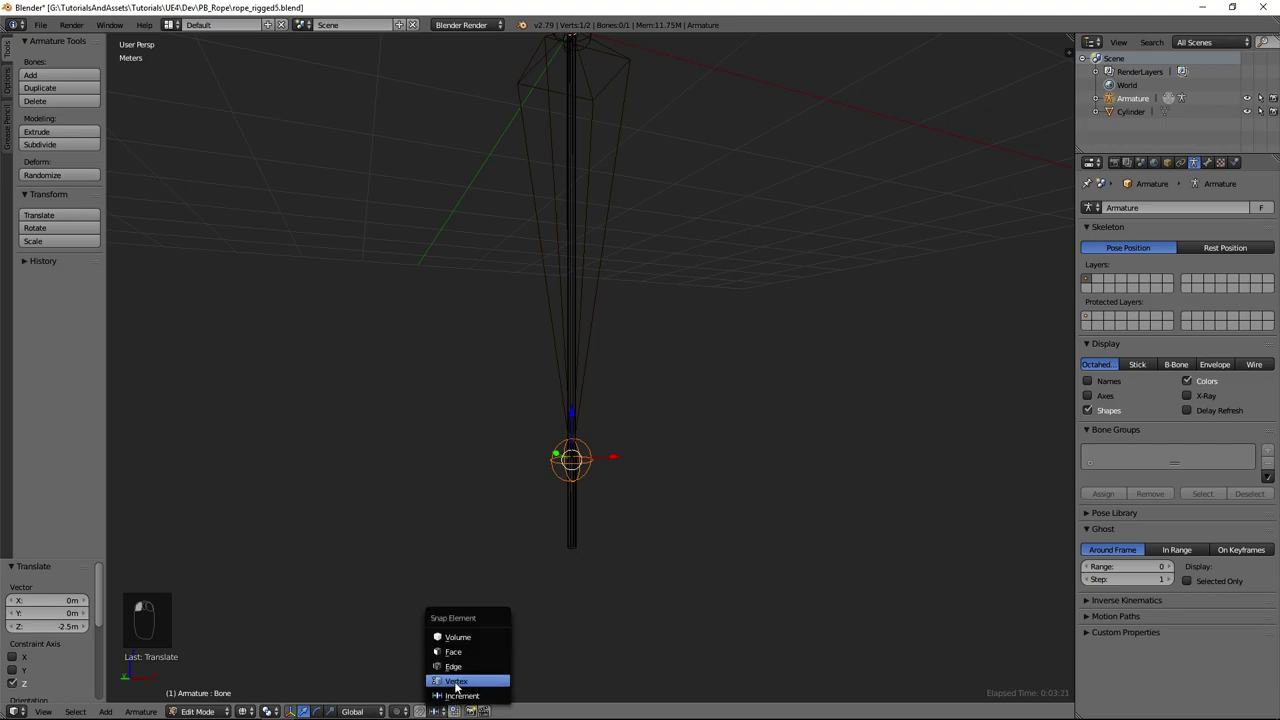
{"action": "left_click", "coordinate": [456, 682]}
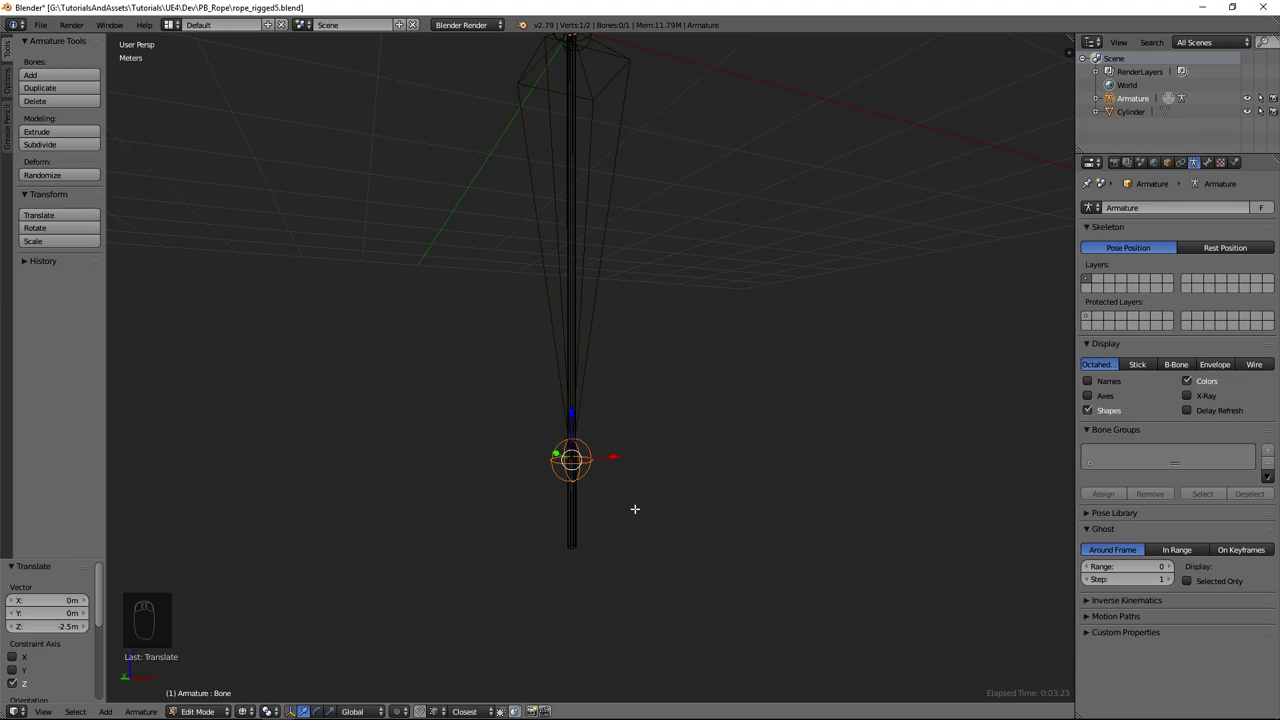
{"action": "key", "text": "g"}
{"action": "key", "text": "z"}
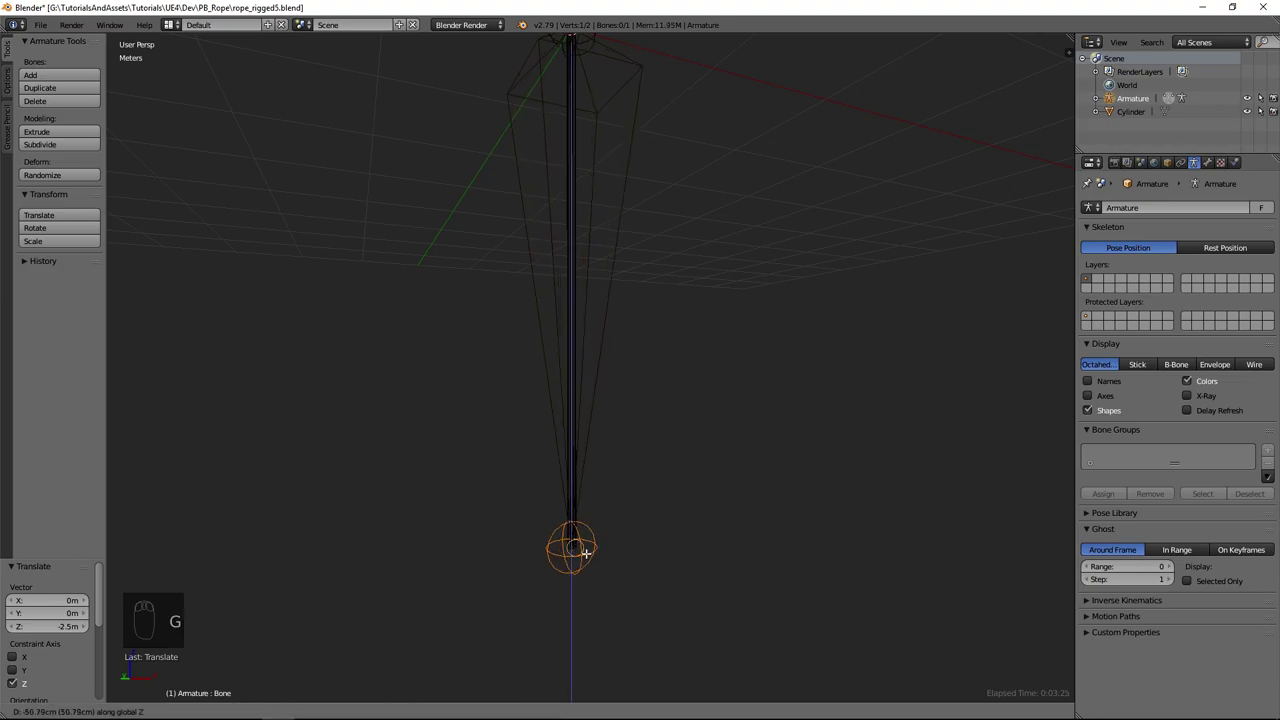
{"action": "left_click", "coordinate": [579, 553]}
Select the whole bone, split it with Subdivide Multi using 30 cuts, and save over the existing file.
{"action": "middle_click_drag", "start_coordinate": [580, 545], "coordinate": [591, 199]}
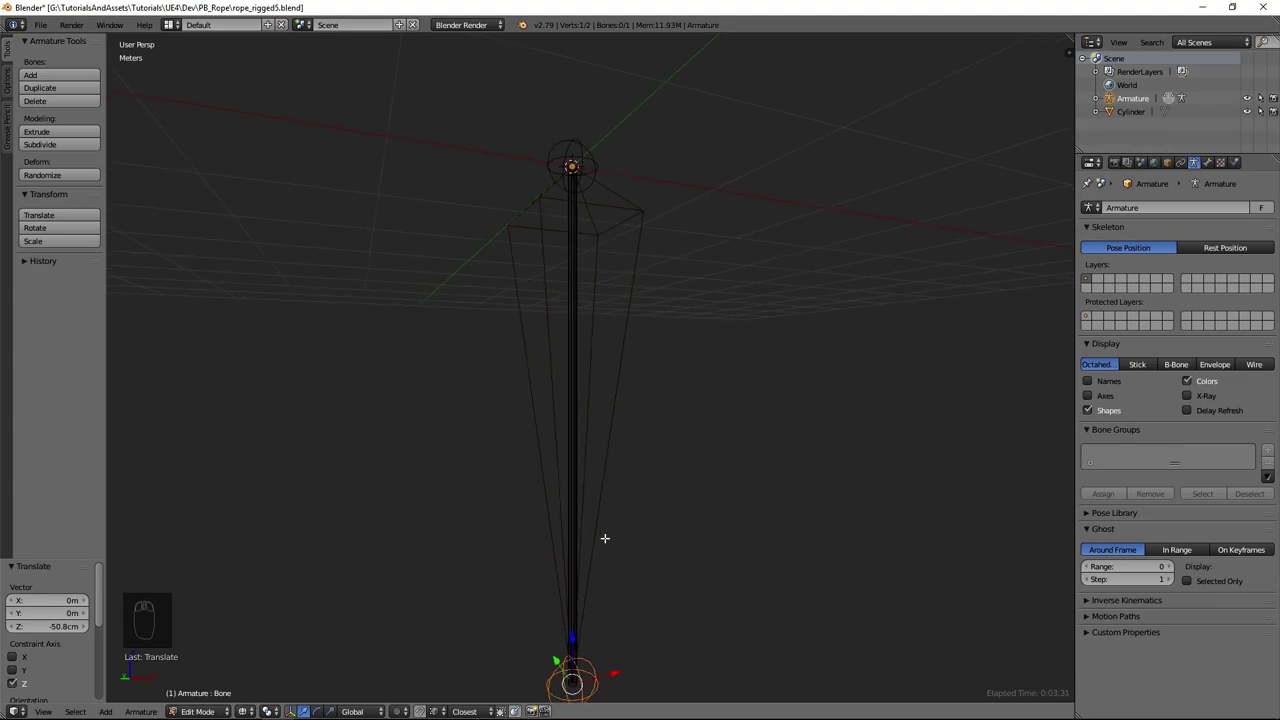
{"action": "right_click", "coordinate": [639, 221]}
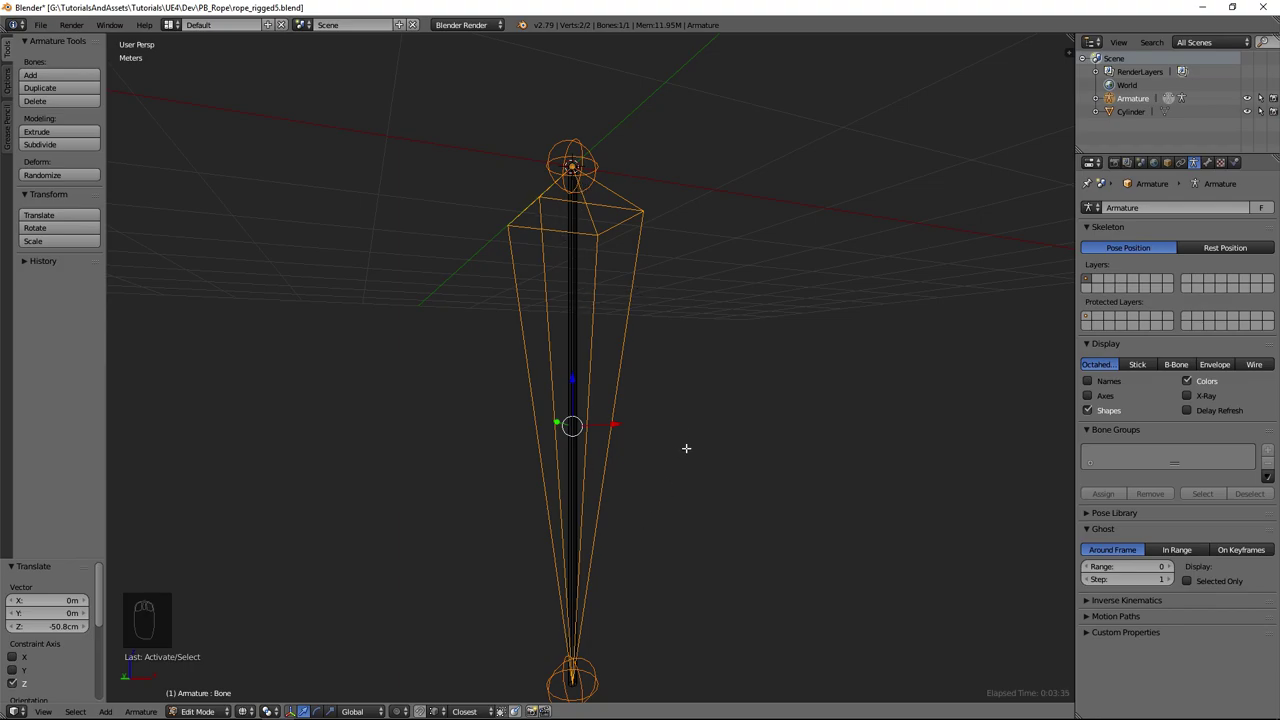
{"action": "key", "text": "space"}
{"action": "type", "text": "subd"}
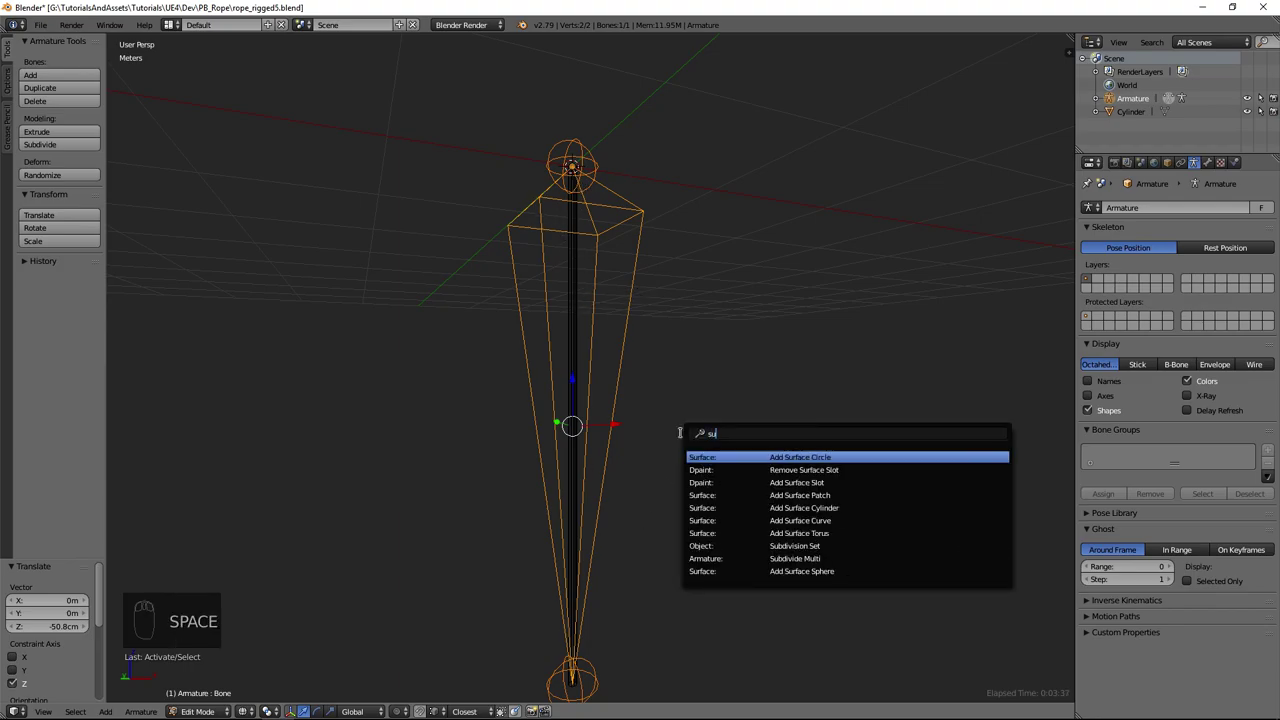
{"action": "key", "text": "Down"}
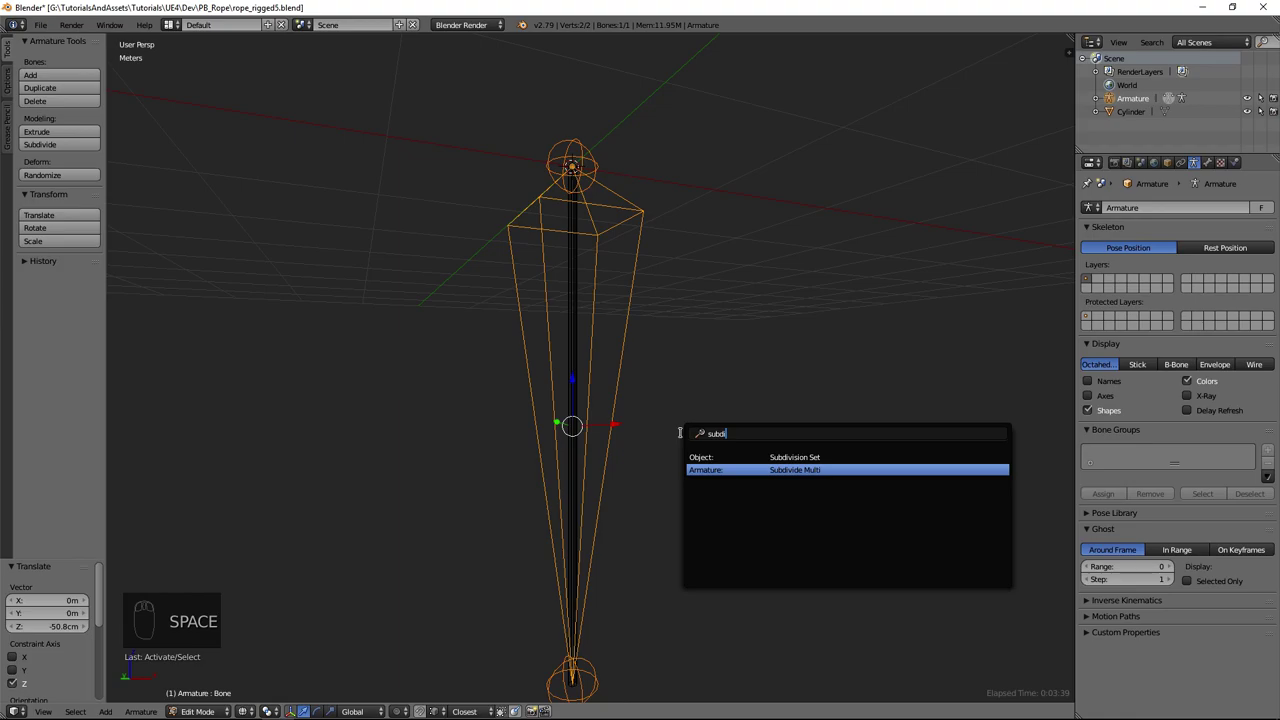
{"action": "key", "text": "Return"}
{"action": "left_click", "coordinate": [66, 600]}
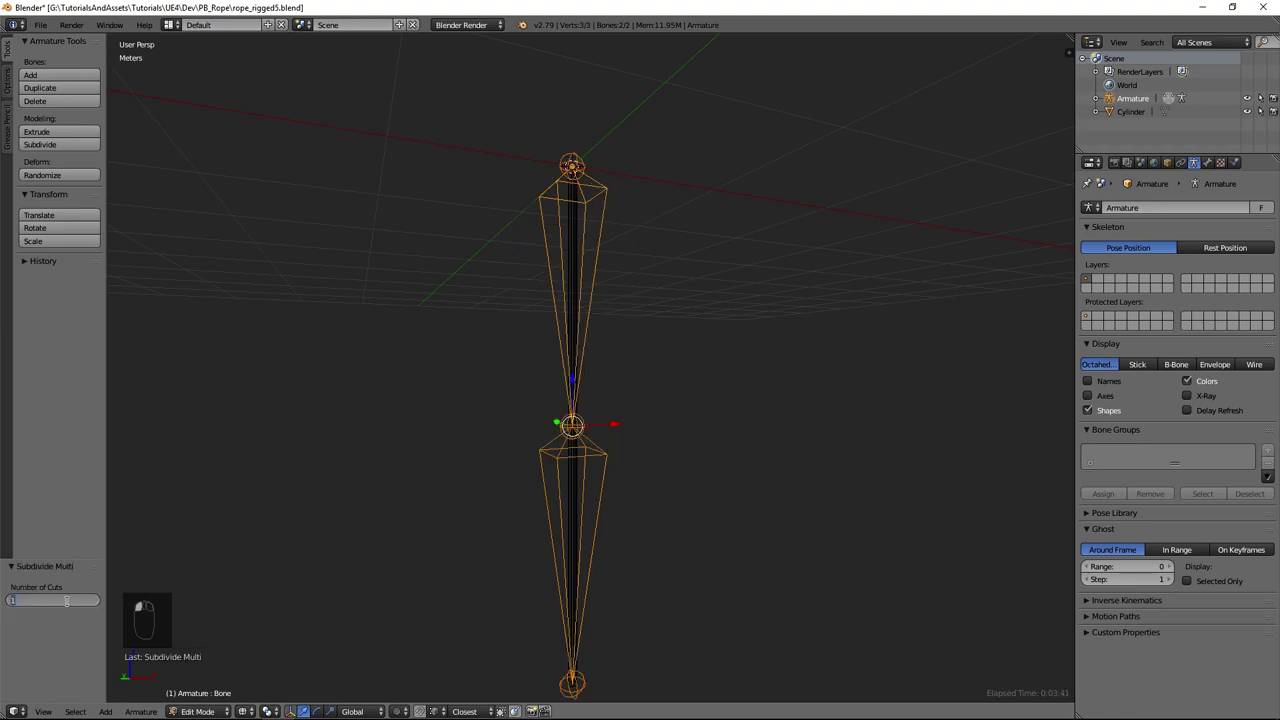
{"action": "type", "text": "30"}
{"action": "key", "text": "Return"}
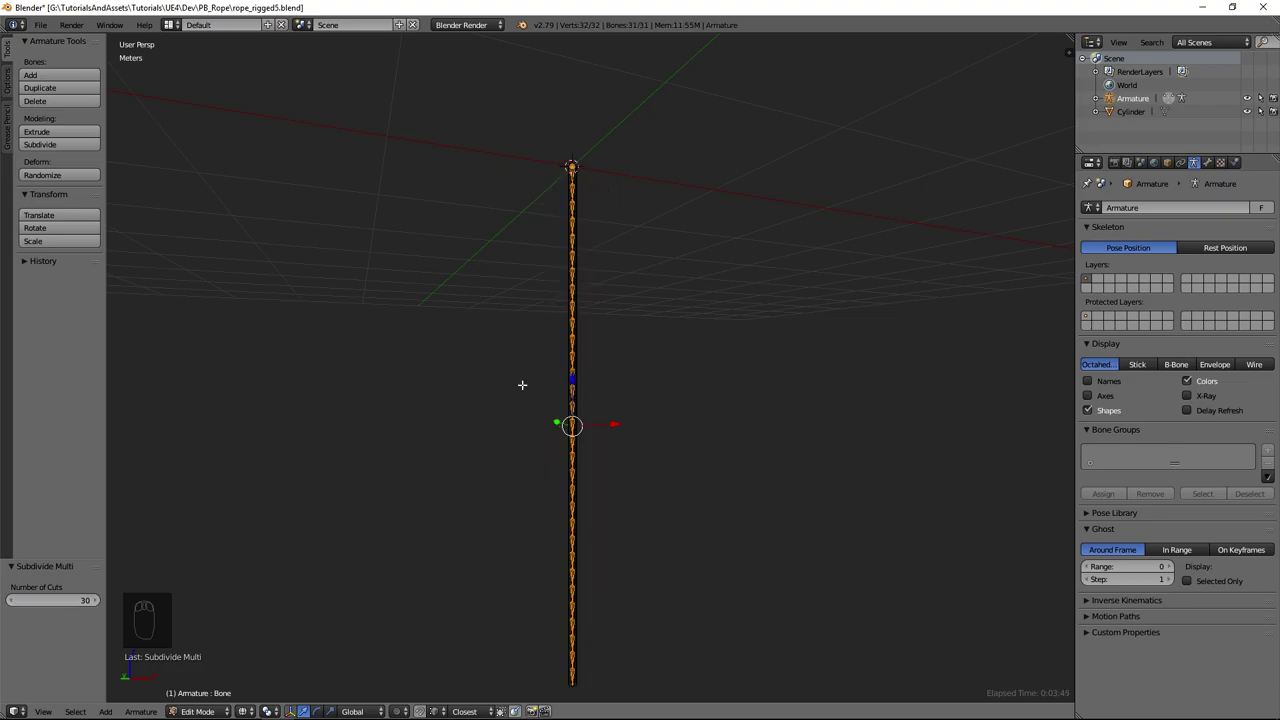
{"action": "key", "text": "ctrl+s"}
{"action": "left_click", "coordinate": [620, 378]}
Examine the subdivided bone chain along the cylinder up to its upper end.
{"action": "scroll", "coordinate": [617, 374], "scroll_direction": "up", "scroll_amount": 6}
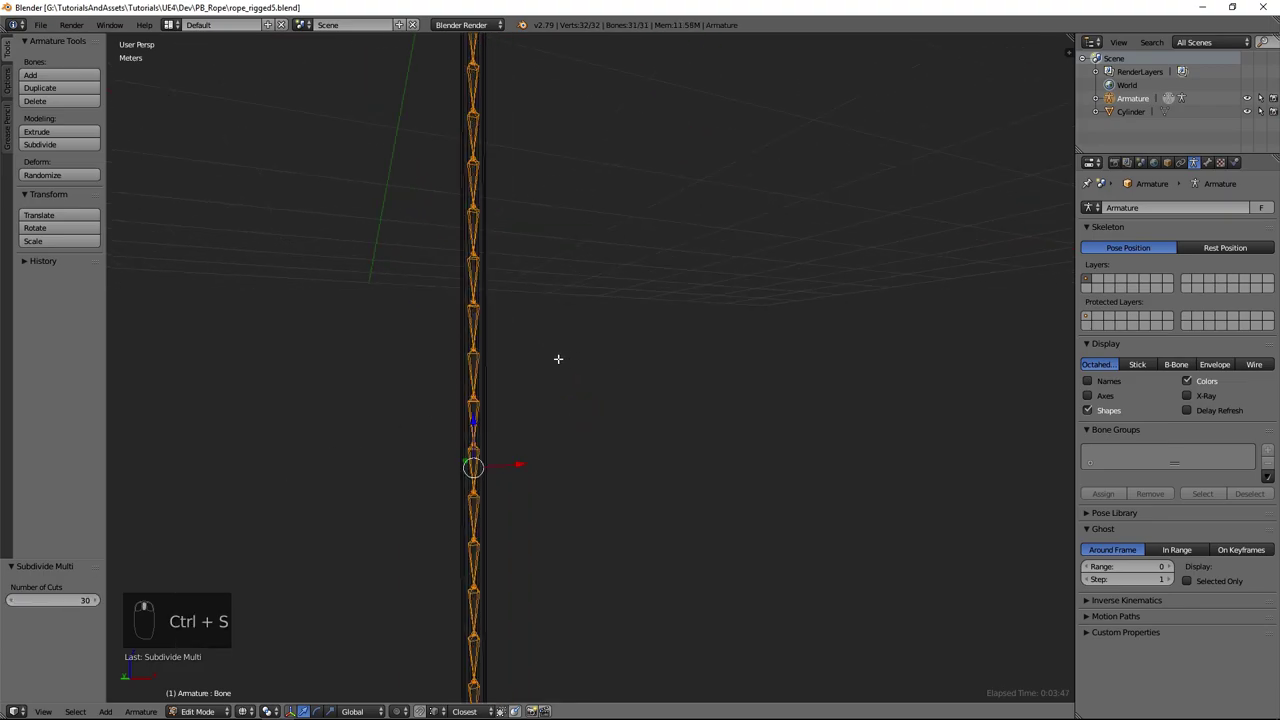
{"action": "scroll", "coordinate": [602, 370], "scroll_direction": "down", "scroll_amount": 2}
{"action": "scroll", "coordinate": [600, 371], "scroll_direction": "up", "scroll_amount": 2}
{"action": "middle_click_drag", "start_coordinate": [547, 191], "coordinate": [605, 421], "text": "shift"}
{"action": "scroll", "coordinate": [605, 421], "scroll_direction": "up", "scroll_amount": 2}
{"action": "scroll", "coordinate": [605, 421], "scroll_direction": "up", "scroll_amount": 1}
{"action": "middle_click_drag", "start_coordinate": [662, 219], "coordinate": [619, 559], "text": "shift"}
{"action": "scroll", "coordinate": [615, 358], "scroll_direction": "down", "scroll_amount": 1}
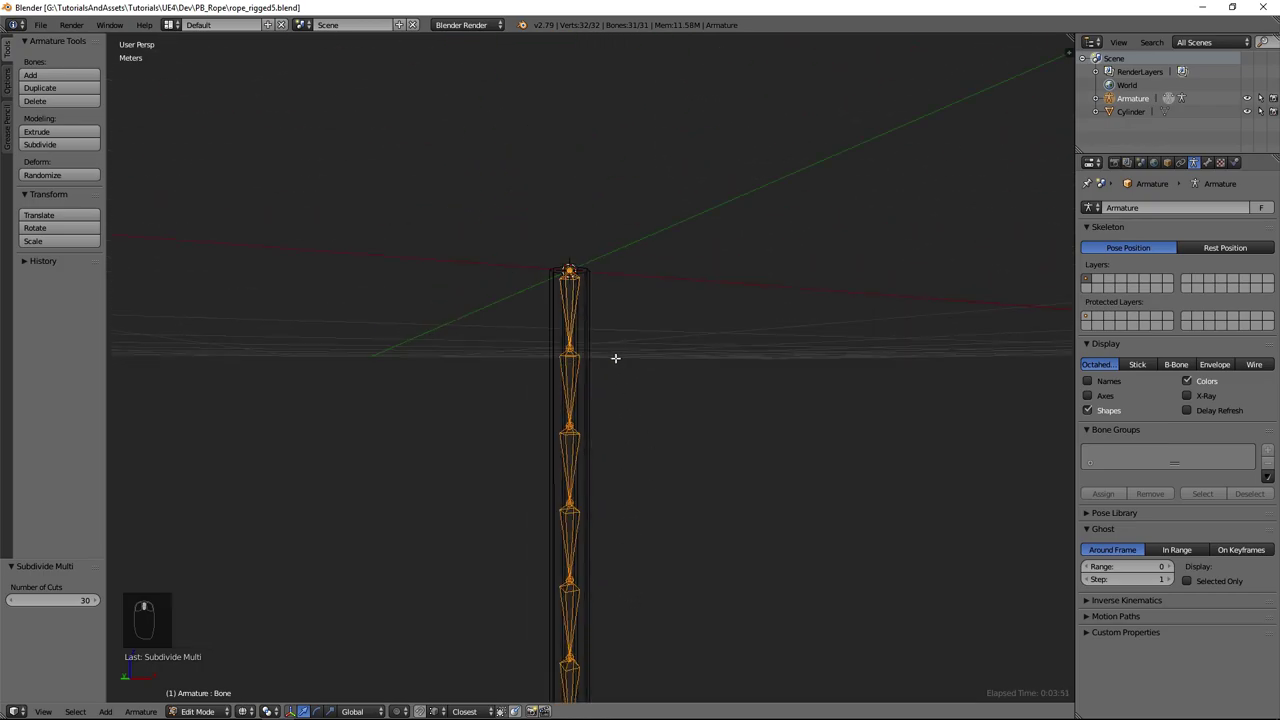
{"action": "scroll", "coordinate": [616, 358], "scroll_direction": "up", "scroll_amount": 2}
Leave armature editing and compare the cylinder's edge loops with the bones in the mesh's Edit Mode.
{"action": "key", "text": "Tab"}
{"action": "middle_click_drag", "start_coordinate": [613, 364], "coordinate": [548, 336]}
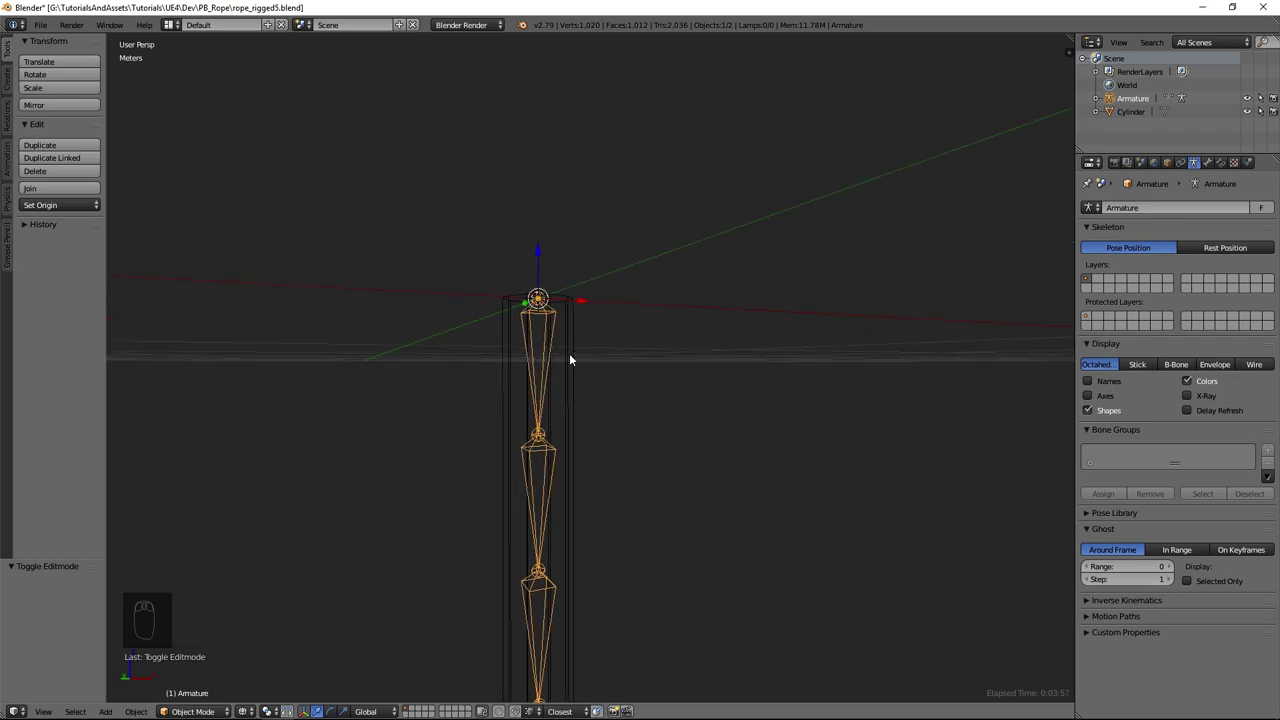
{"action": "middle_click_drag", "start_coordinate": [574, 346], "coordinate": [560, 354]}
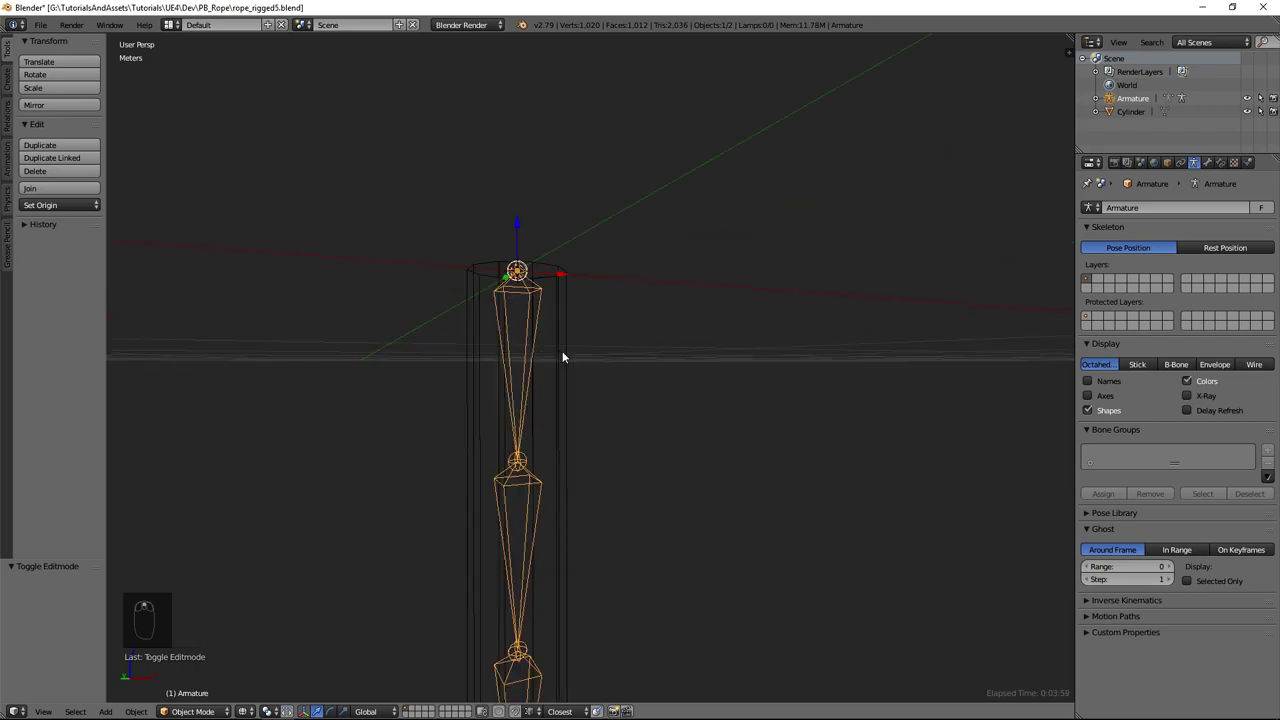
{"action": "right_click", "coordinate": [563, 357]}
{"action": "key", "text": "Tab"}
{"action": "key", "text": "a"}
{"action": "key", "text": "a"}
{"action": "key", "text": "a"}
{"action": "key", "text": "a"}
{"action": "middle_click_drag", "start_coordinate": [564, 377], "coordinate": [567, 363]}
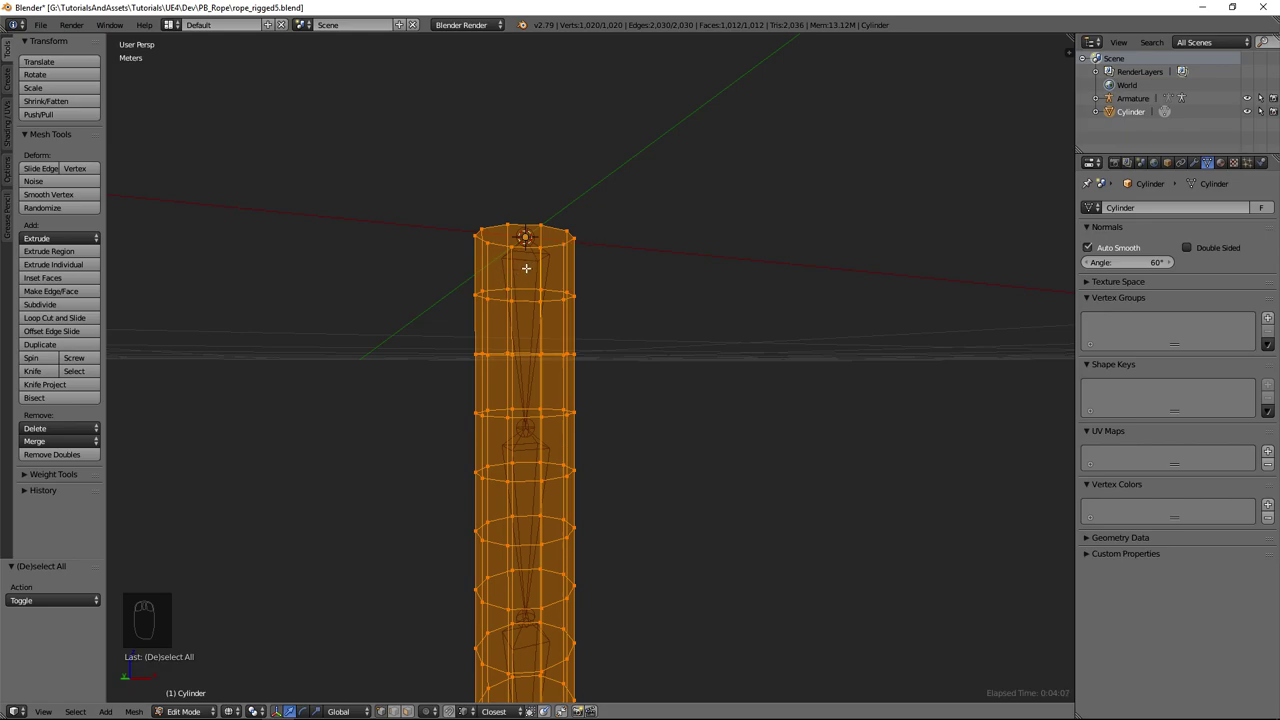
{"action": "middle_click_drag", "start_coordinate": [530, 328], "coordinate": [531, 318]}
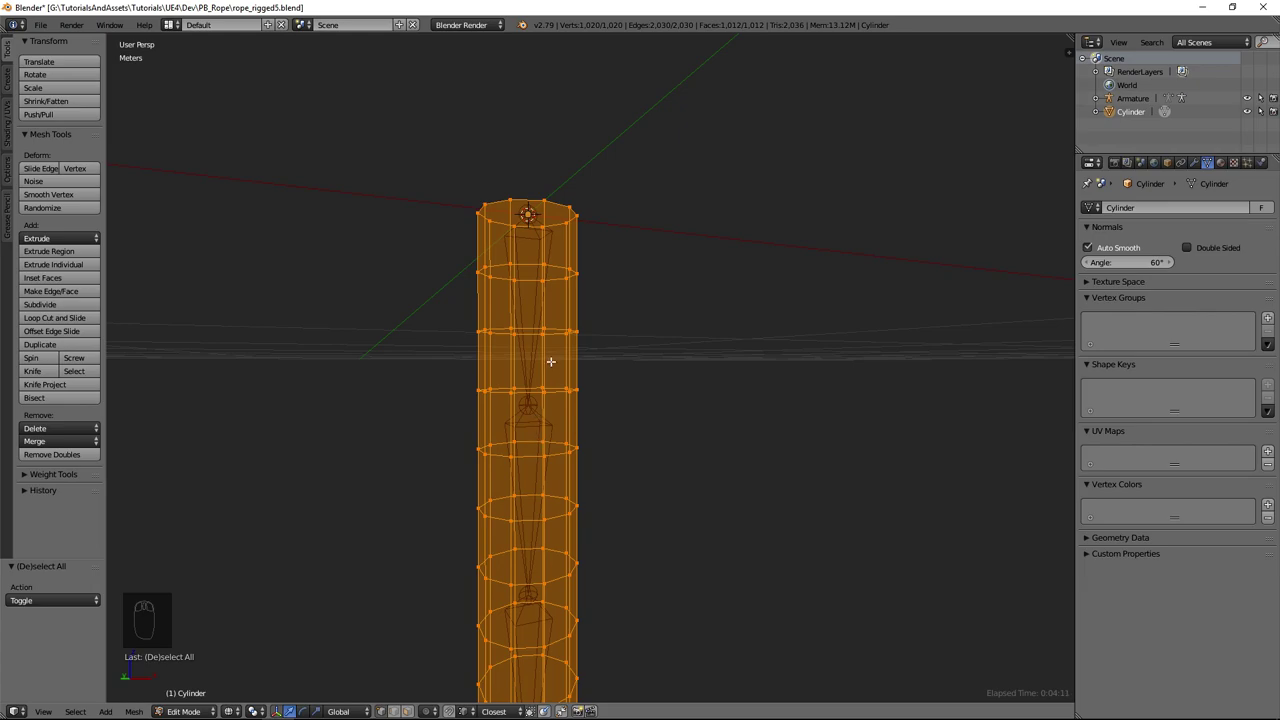
{"action": "key", "text": "Tab"}
Parent the cylinder to the armature using Armature Deform With Automatic Weights.
{"action": "right_click", "coordinate": [548, 245]}
{"action": "right_click", "coordinate": [548, 244]}
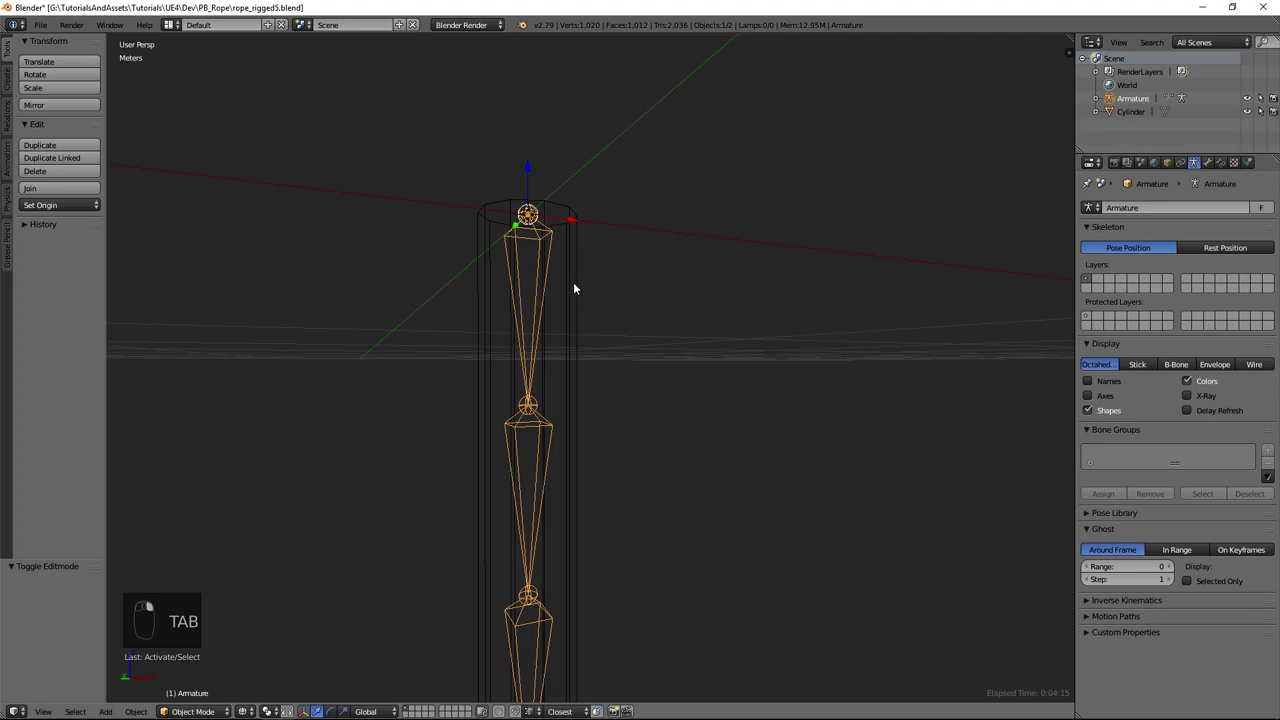
{"action": "right_click", "coordinate": [575, 284]}
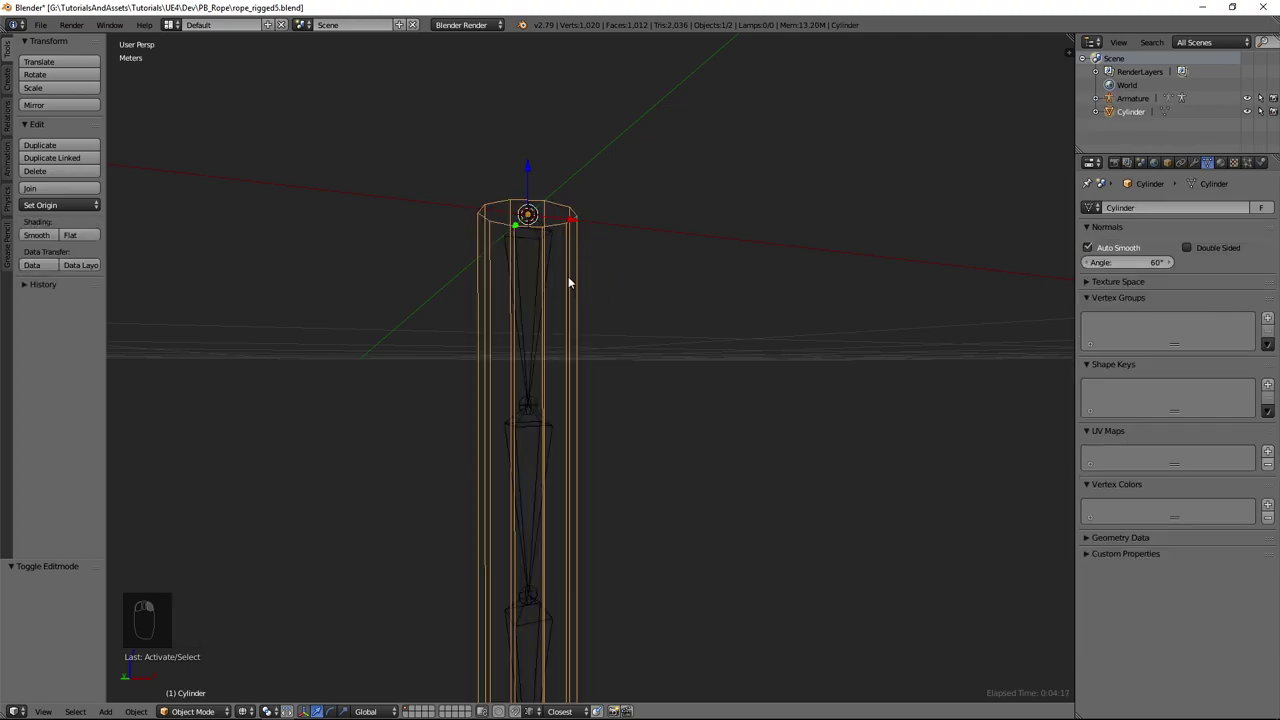
{"action": "right_click", "coordinate": [556, 246], "text": "shift"}
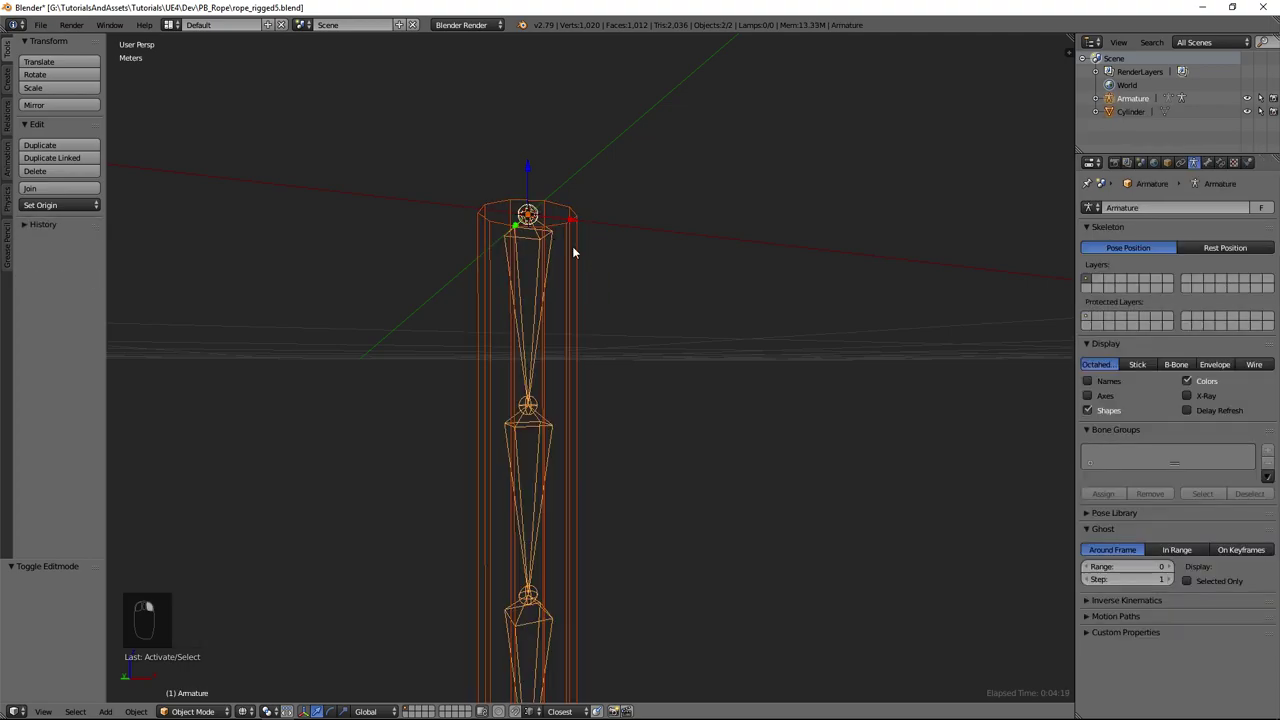
{"action": "key", "text": "ctrl+p"}
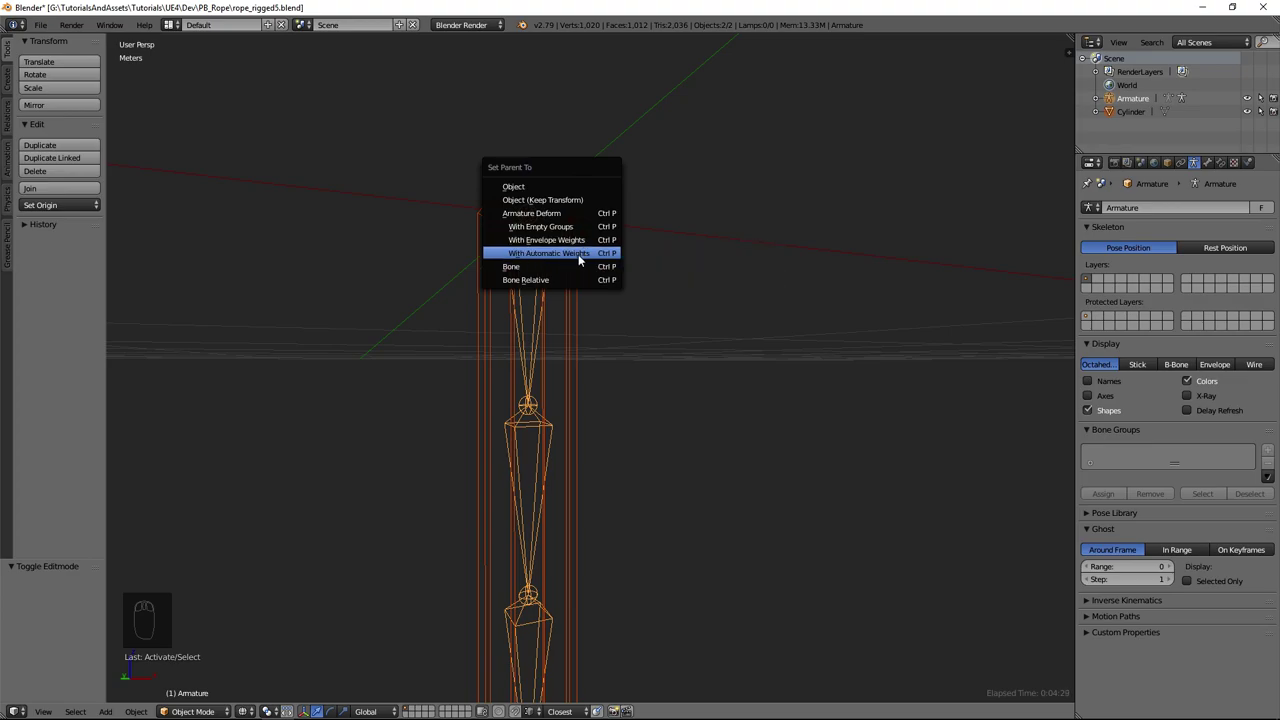
{"action": "left_click", "coordinate": [578, 254]}
Inspect the cylinder's vertex groups and edge loops around the bones in Edit Mode with all vertices deselected.
{"action": "middle_click_drag", "start_coordinate": [576, 276], "coordinate": [582, 358]}
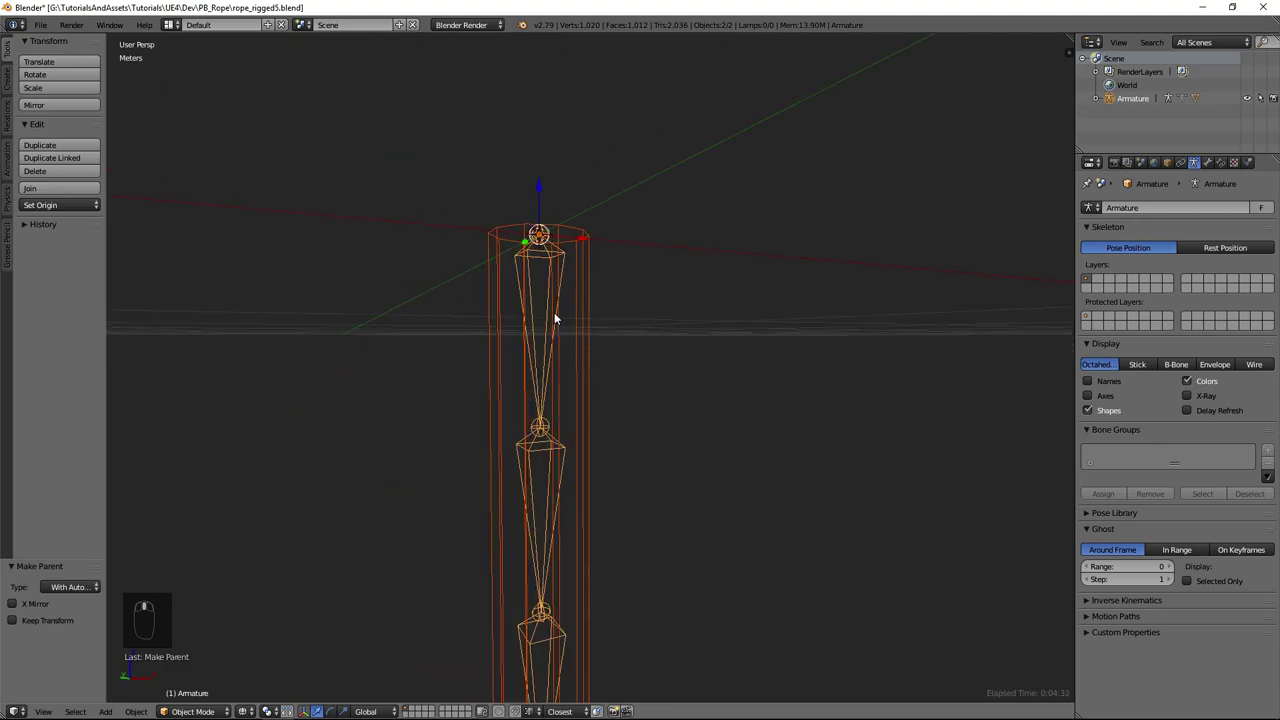
{"action": "key", "text": "Tab"}
{"action": "key", "text": "Tab"}
{"action": "right_click", "coordinate": [583, 326]}
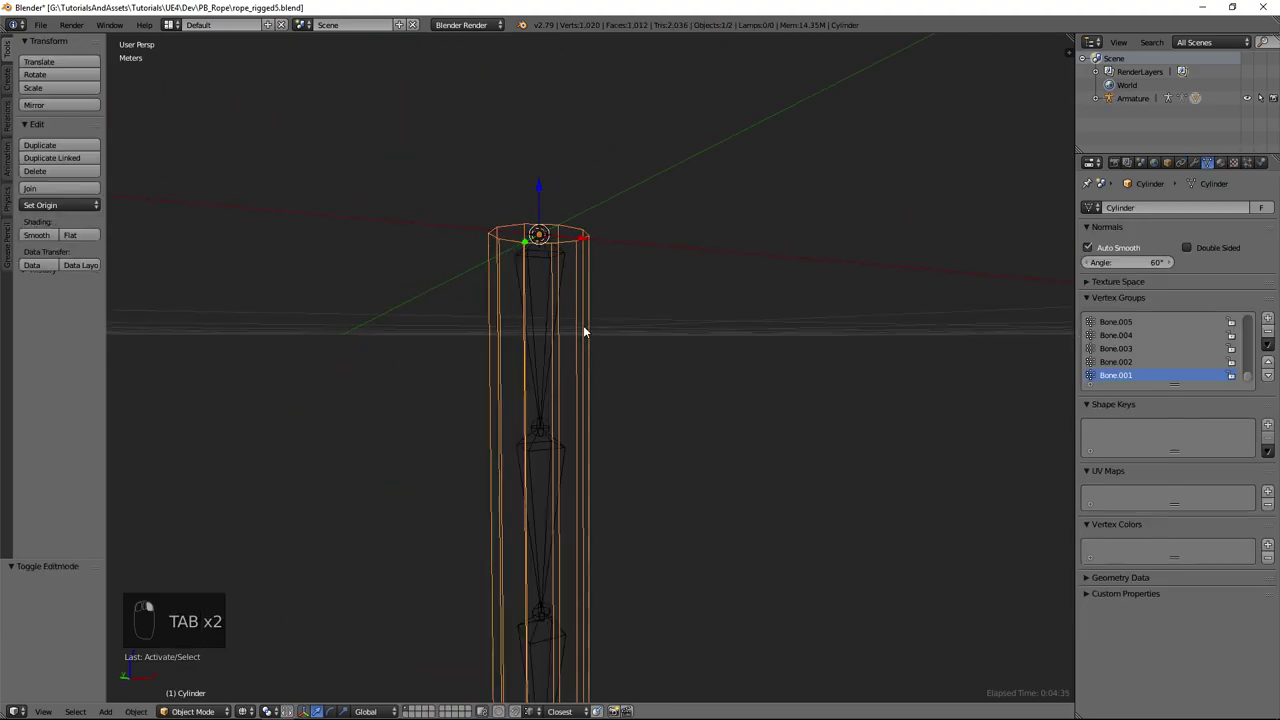
{"action": "key", "text": "Tab"}
{"action": "middle_click_drag", "start_coordinate": [583, 331], "coordinate": [559, 357]}
{"action": "key", "text": "a"}
{"action": "scroll", "coordinate": [522, 427], "scroll_direction": "down", "scroll_amount": 1}
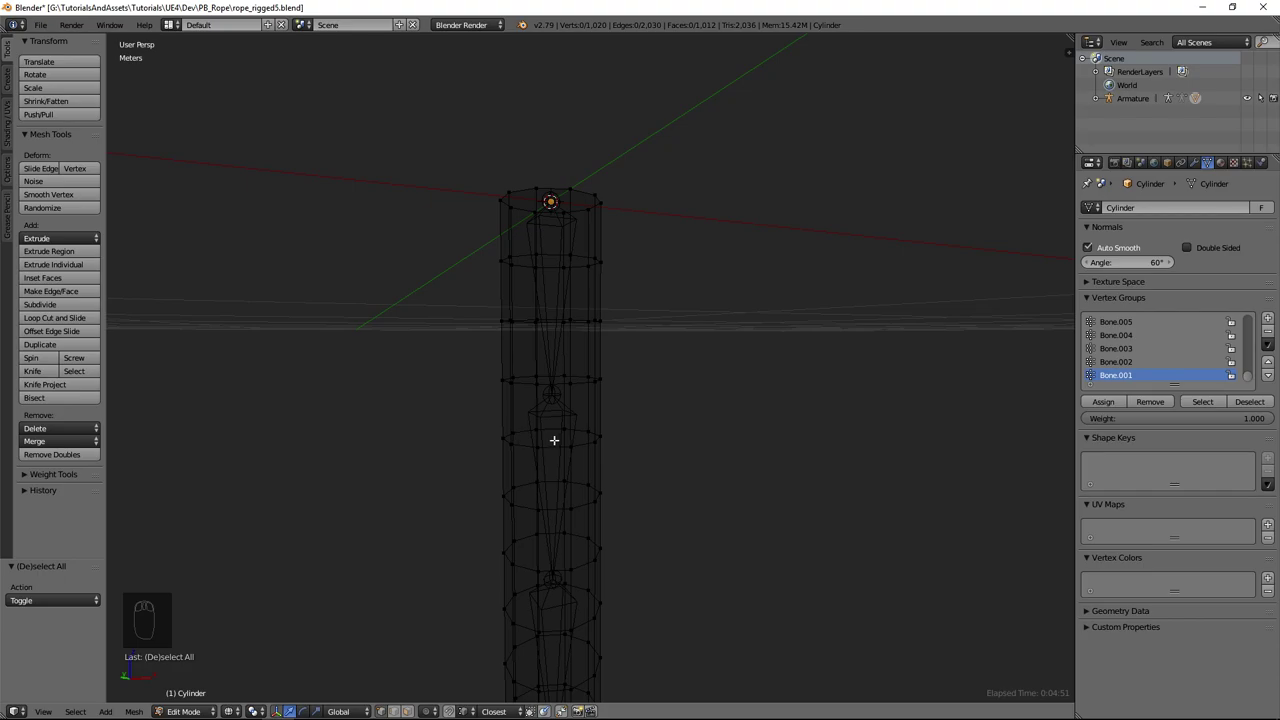
{"action": "scroll", "coordinate": [550, 441], "scroll_direction": "up", "scroll_amount": 3}
{"action": "key", "text": "Tab"}
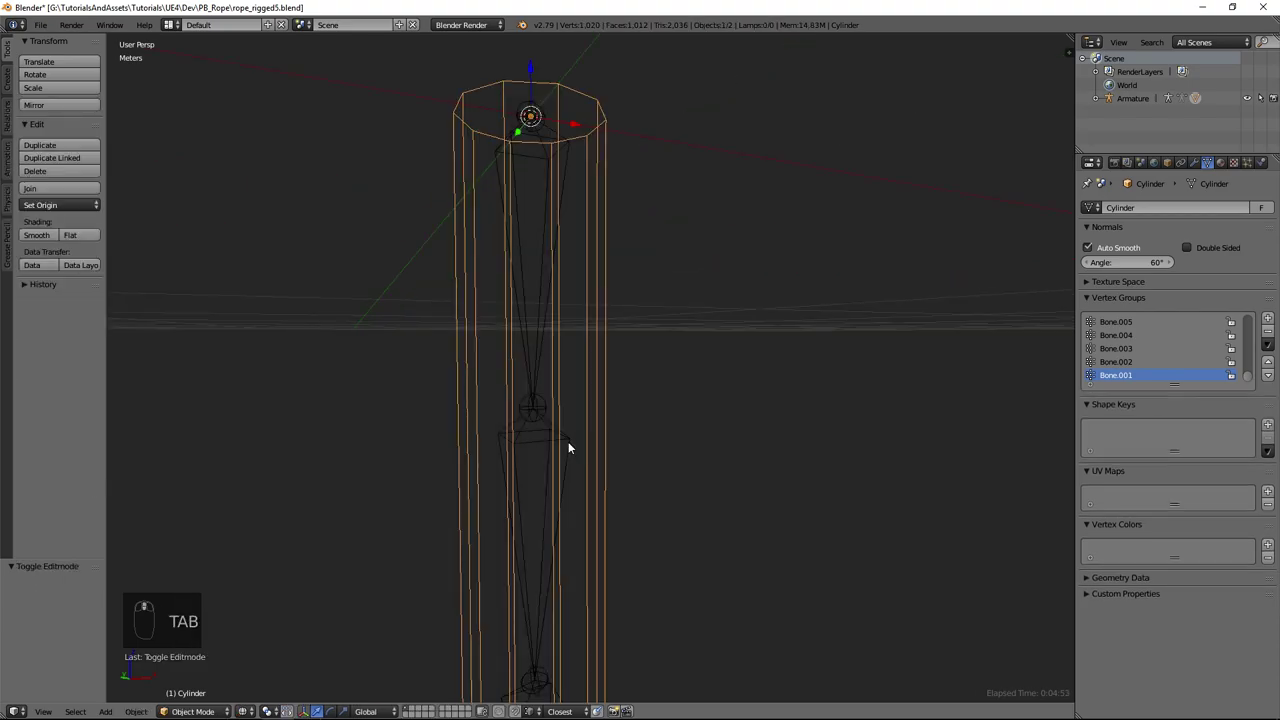
Test the armature in Pose Mode by rotating the second bone from the upper end about -33°, and undo the rotation.
{"action": "right_click", "coordinate": [538, 446]}
{"action": "scroll", "coordinate": [542, 442], "scroll_direction": "down", "scroll_amount": 2}
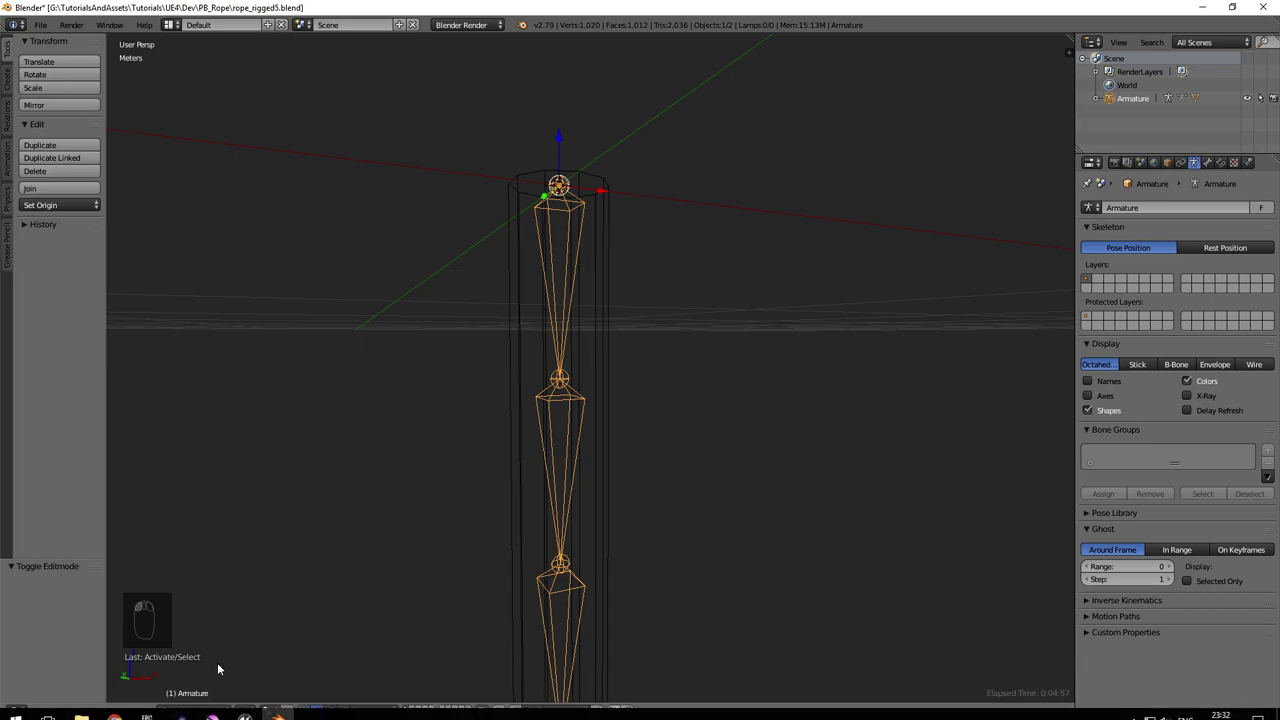
{"action": "left_click", "coordinate": [201, 712]}
{"action": "left_click", "coordinate": [201, 675]}
{"action": "middle_click_drag", "start_coordinate": [552, 417], "coordinate": [554, 416]}
{"action": "right_click", "coordinate": [565, 406]}
{"action": "key", "text": "r"}
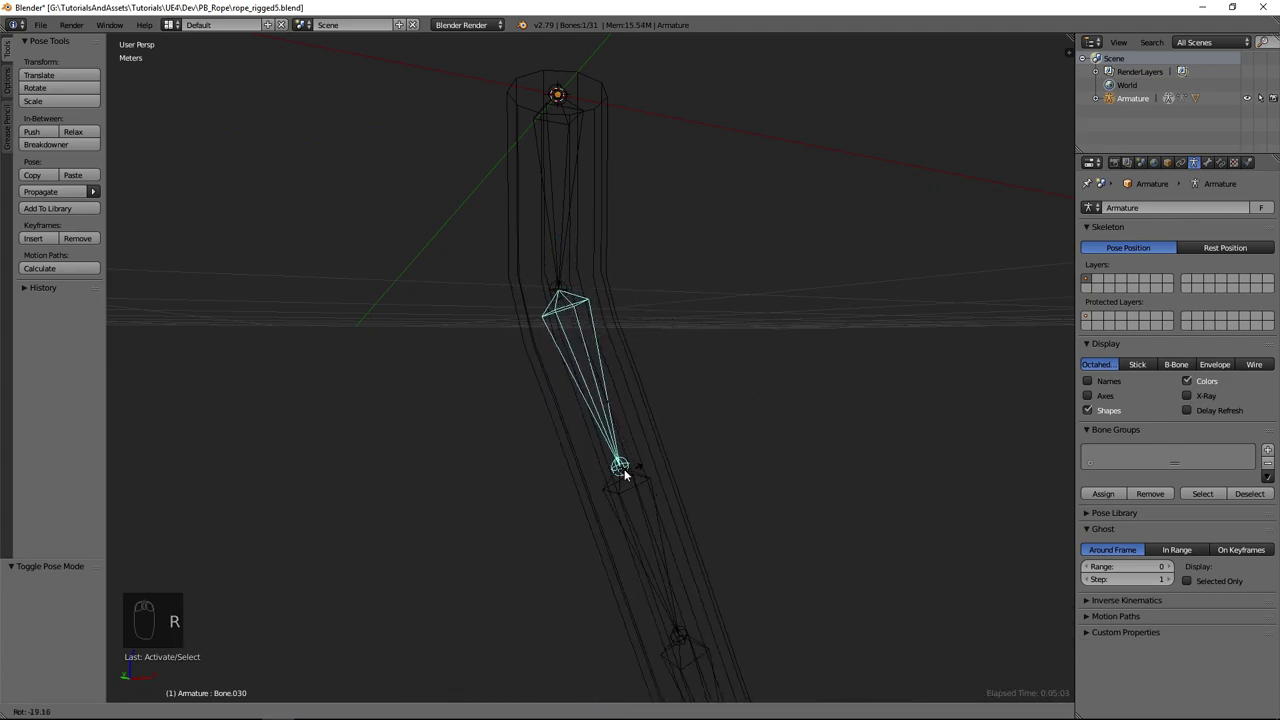
{"action": "left_click", "coordinate": [642, 398]}
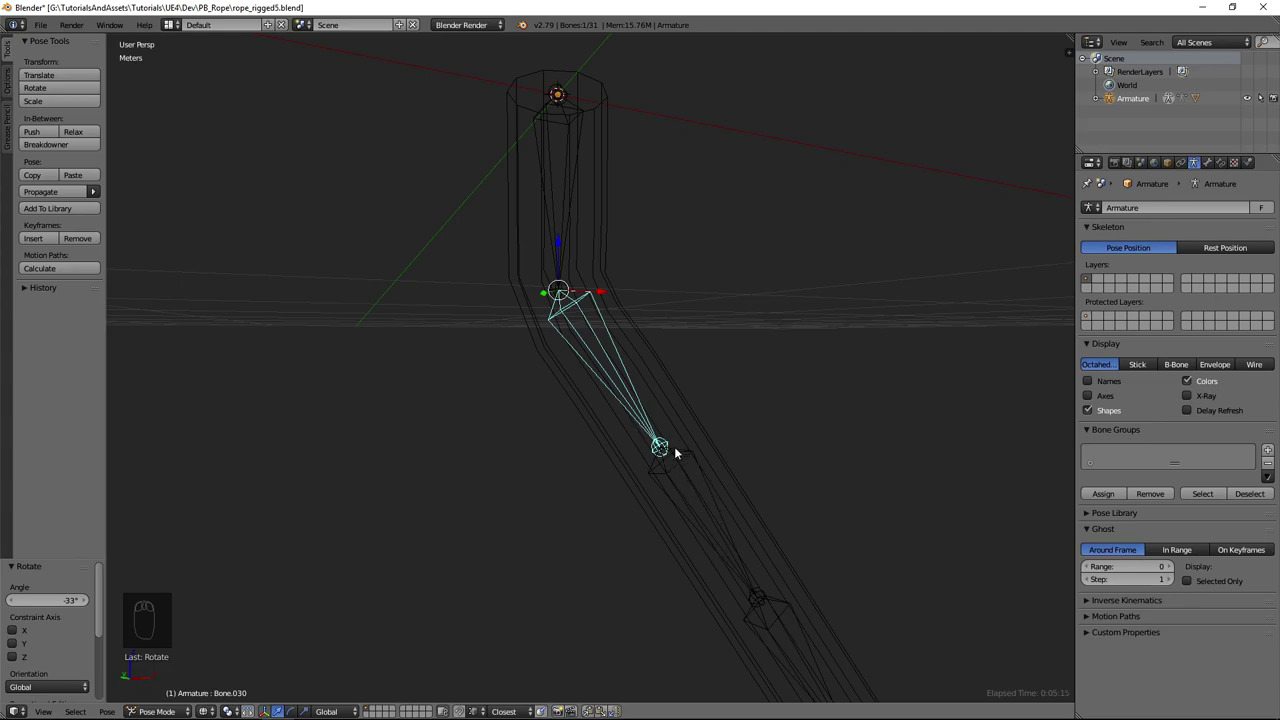
{"action": "key", "text": "ctrl+z"}
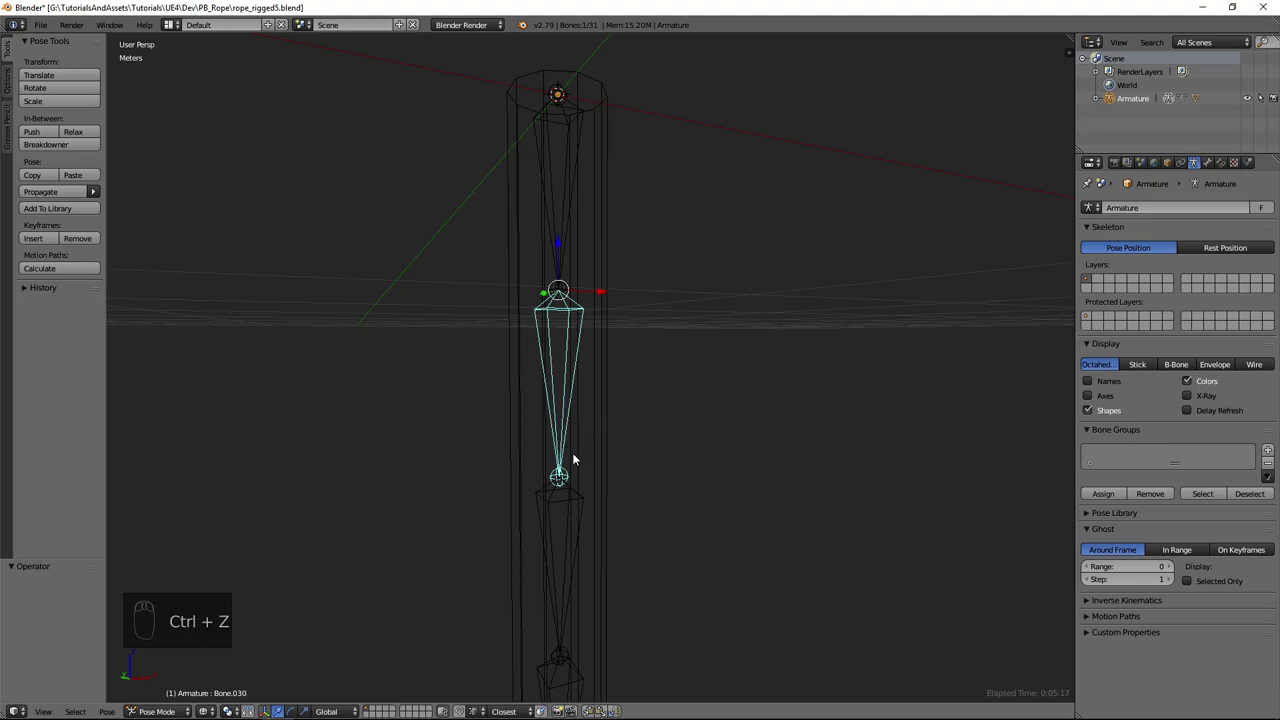
Test the rope's bending by rotating the third bone from the upper end, cancelling each rotation.
{"action": "right_click", "coordinate": [560, 519]}
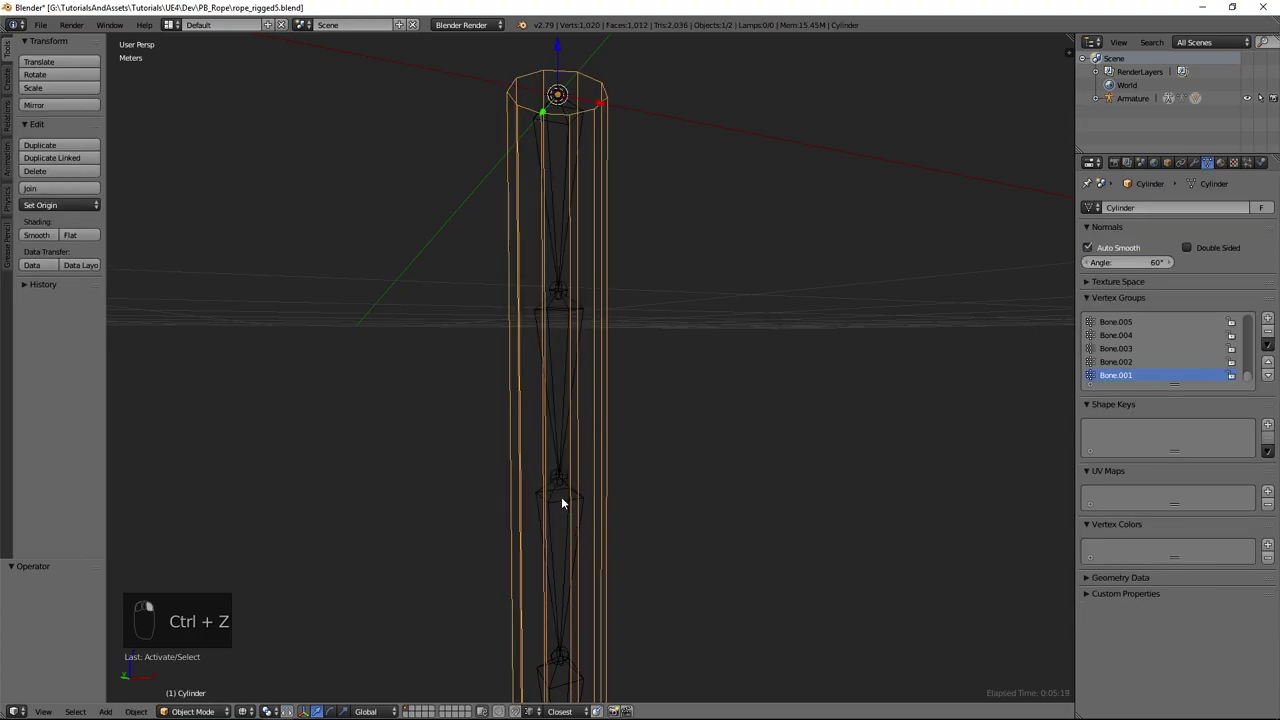
{"action": "right_click", "coordinate": [563, 500]}
{"action": "key", "text": "r"}
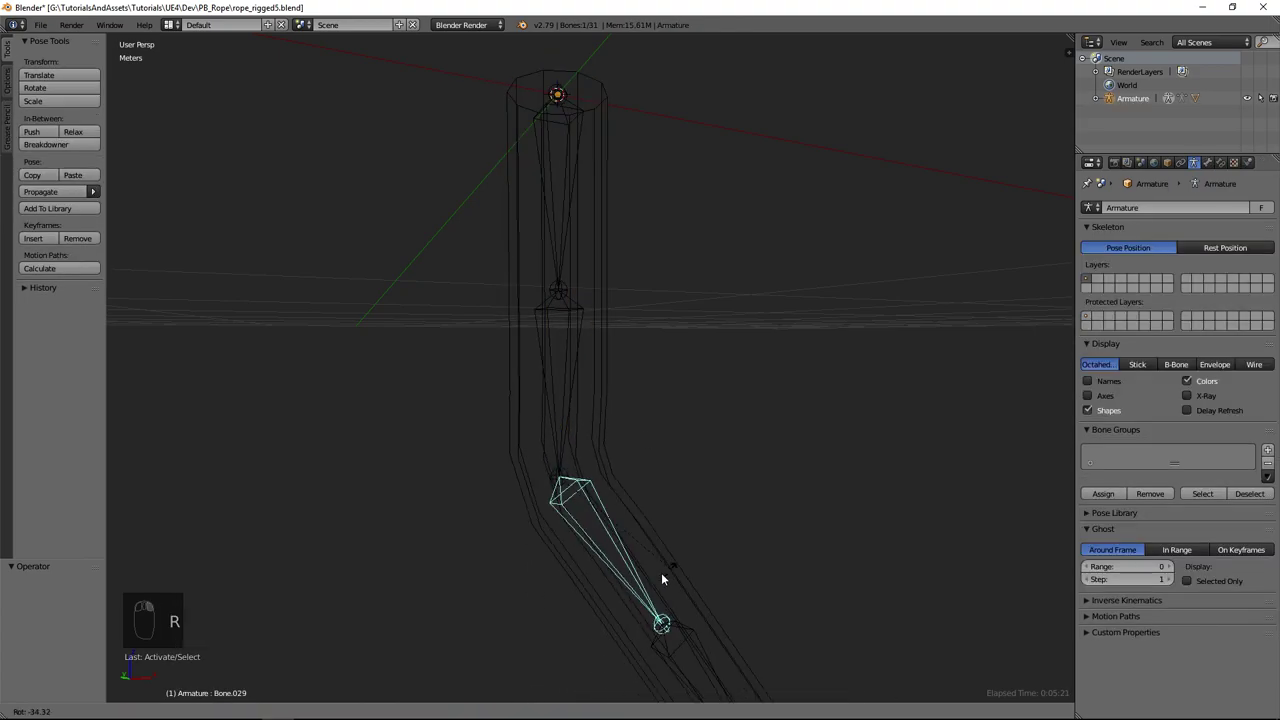
{"action": "right_click", "coordinate": [578, 601]}
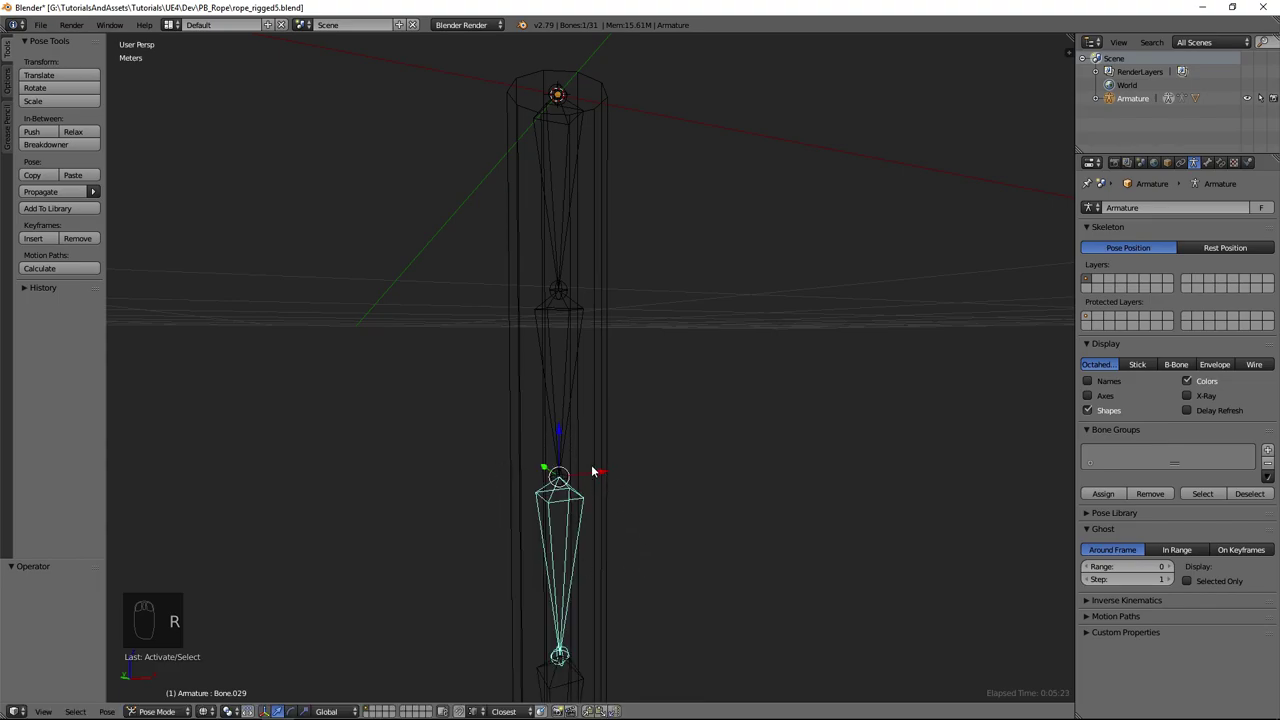
{"action": "scroll", "coordinate": [617, 371], "scroll_direction": "down", "scroll_amount": 2}
{"action": "scroll", "coordinate": [617, 371], "scroll_direction": "up", "scroll_amount": 2}
{"action": "middle_click_drag", "start_coordinate": [595, 258], "coordinate": [609, 310], "text": "shift"}
{"action": "scroll", "coordinate": [580, 383], "scroll_direction": "down", "scroll_amount": 4}
{"action": "middle_click_drag", "start_coordinate": [579, 388], "coordinate": [588, 545]}
{"action": "key", "text": "r"}
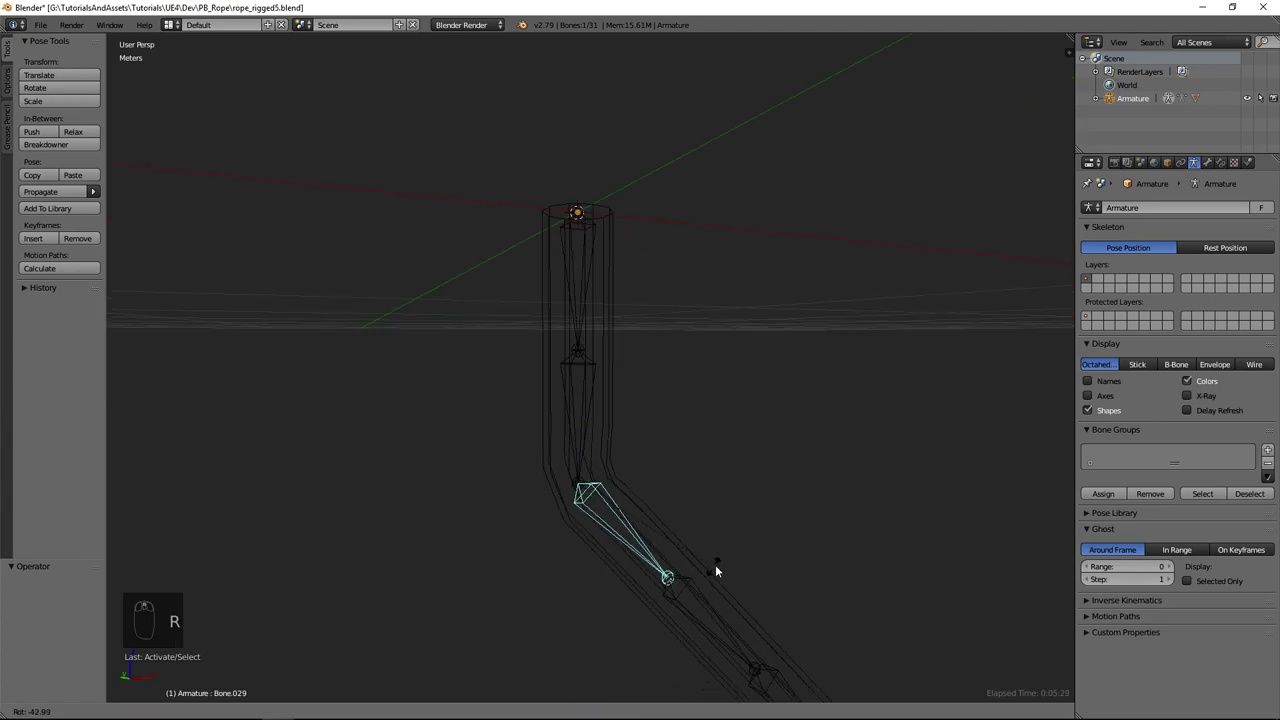
{"action": "right_click", "coordinate": [593, 518]}
Display the rope in solid shading and save over the existing file.
{"action": "scroll", "coordinate": [590, 523], "scroll_direction": "up", "scroll_amount": 2}
{"action": "middle_click_drag", "start_coordinate": [579, 523], "coordinate": [600, 336], "text": "shift"}
{"action": "key", "text": "z"}
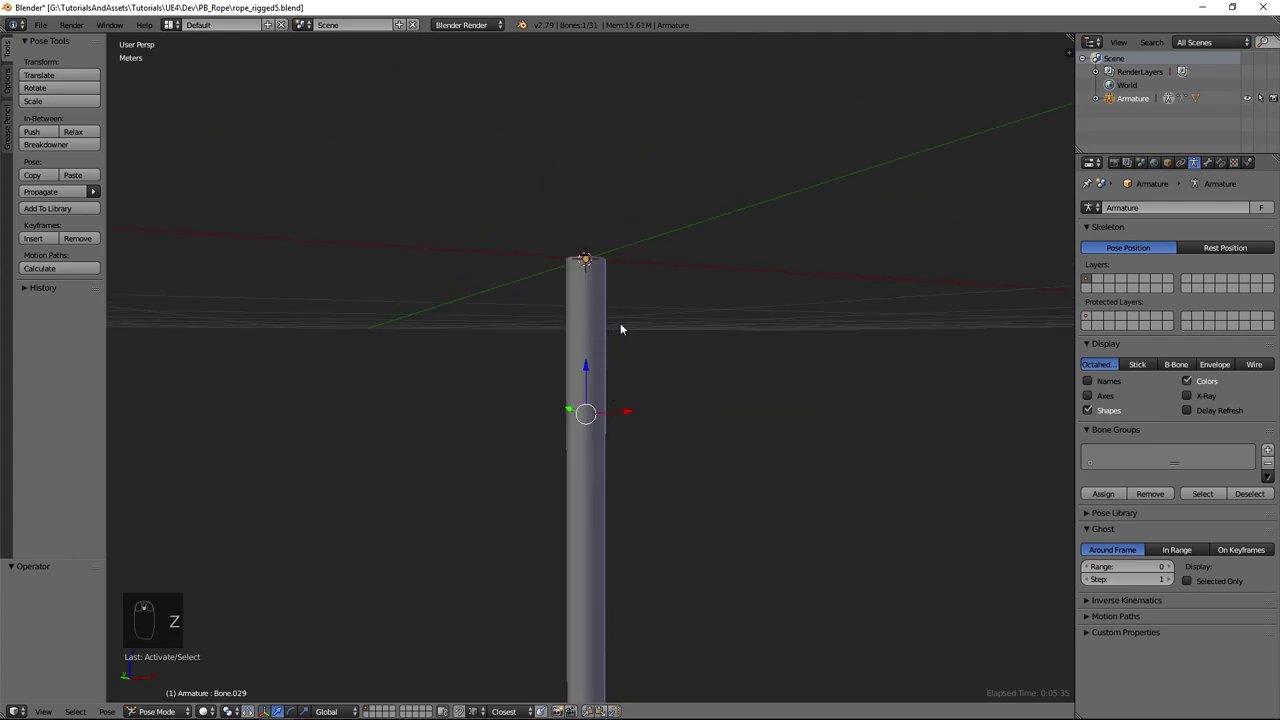
{"action": "key", "text": "ctrl+s"}
{"action": "left_click", "coordinate": [621, 321]}
Return the display to wireframe and switch the armature from Pose Mode to Object Mode.
{"action": "middle_click_drag", "start_coordinate": [614, 348], "coordinate": [579, 355]}
{"action": "right_click", "coordinate": [566, 336]}
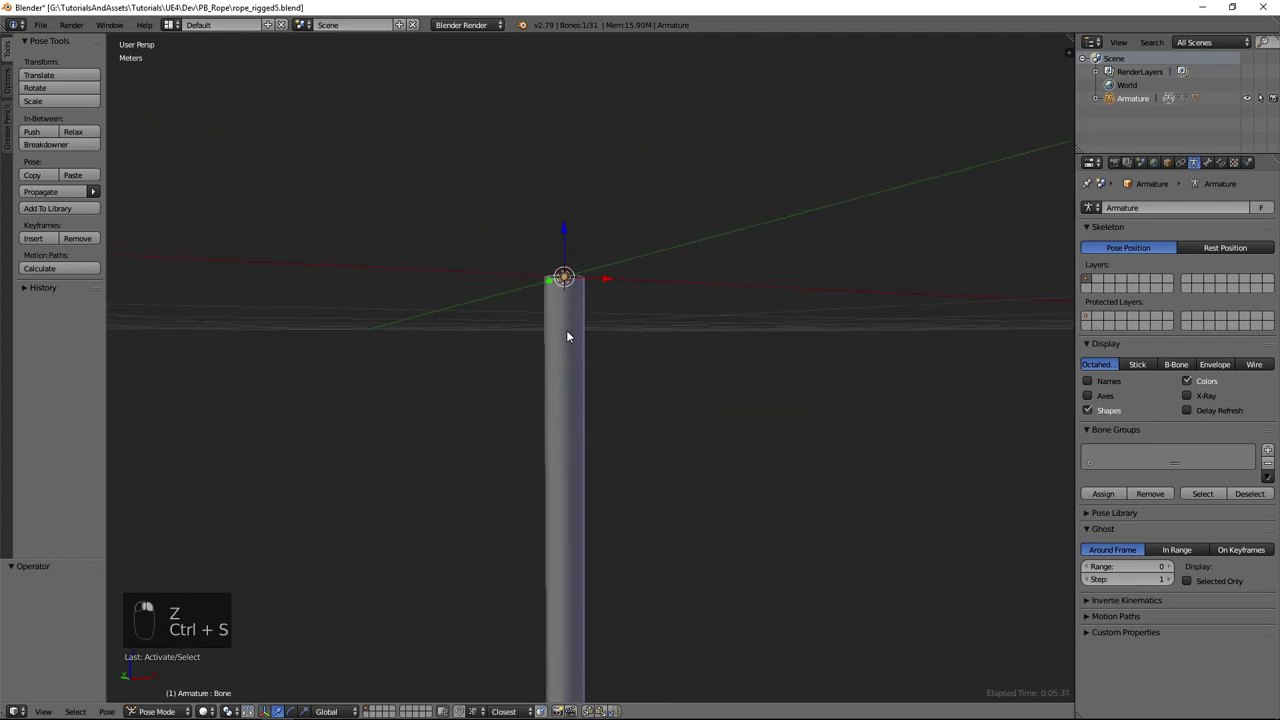
{"action": "key", "text": "z"}
{"action": "right_click", "coordinate": [579, 310]}
{"action": "right_click", "coordinate": [566, 306]}
{"action": "scroll", "coordinate": [592, 343], "scroll_direction": "up", "scroll_amount": 1}
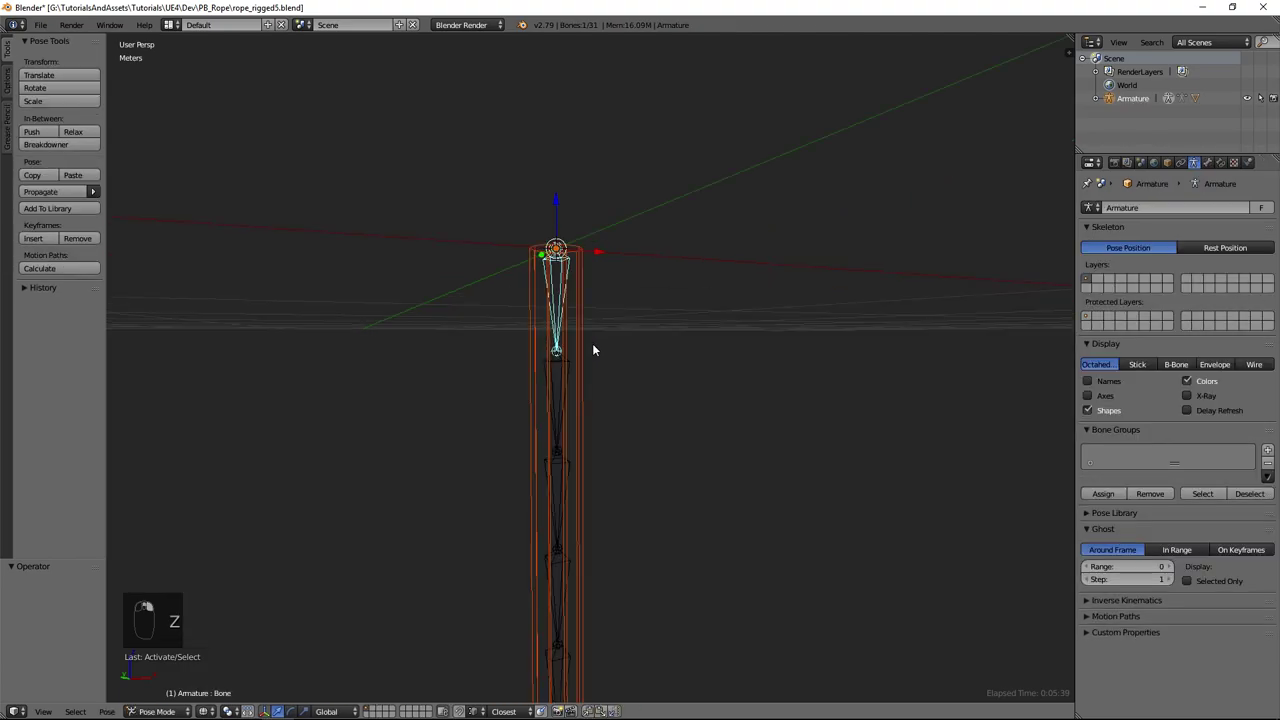
{"action": "scroll", "coordinate": [592, 350], "scroll_direction": "up", "scroll_amount": 2}
{"action": "left_click", "coordinate": [157, 711]}
{"action": "left_click", "coordinate": [165, 684]}
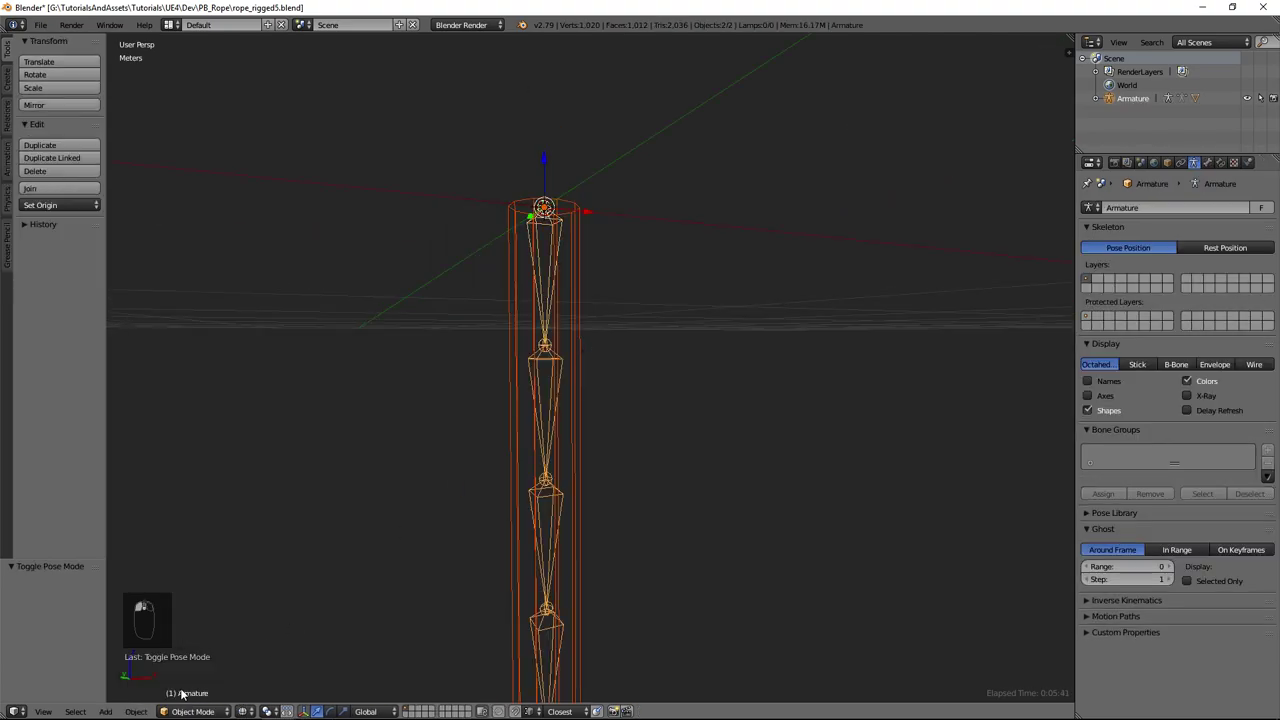
Select the cylinder and armature together with the armature active, and save the file.
{"action": "middle_click_drag", "start_coordinate": [553, 300], "coordinate": [595, 320]}
{"action": "right_click", "coordinate": [596, 314], "text": "shift"}
{"action": "right_click", "coordinate": [571, 301], "text": "shift"}
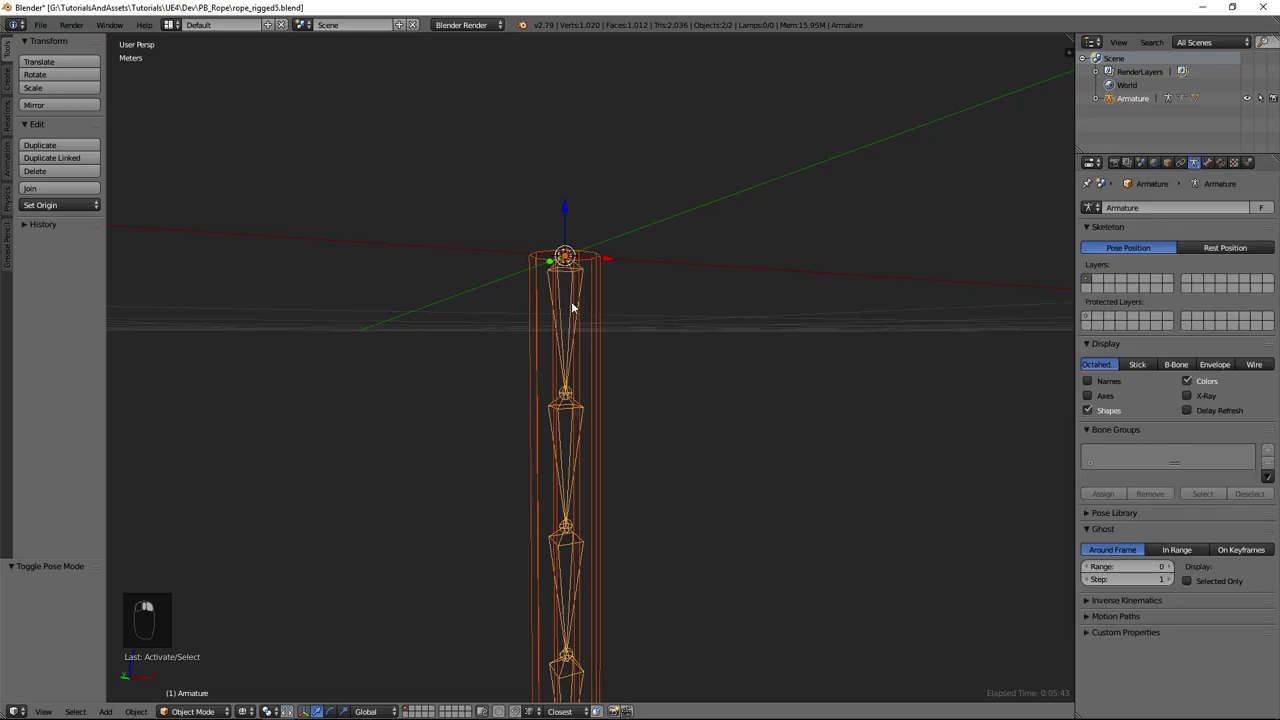
{"action": "key", "text": "ctrl+s"}
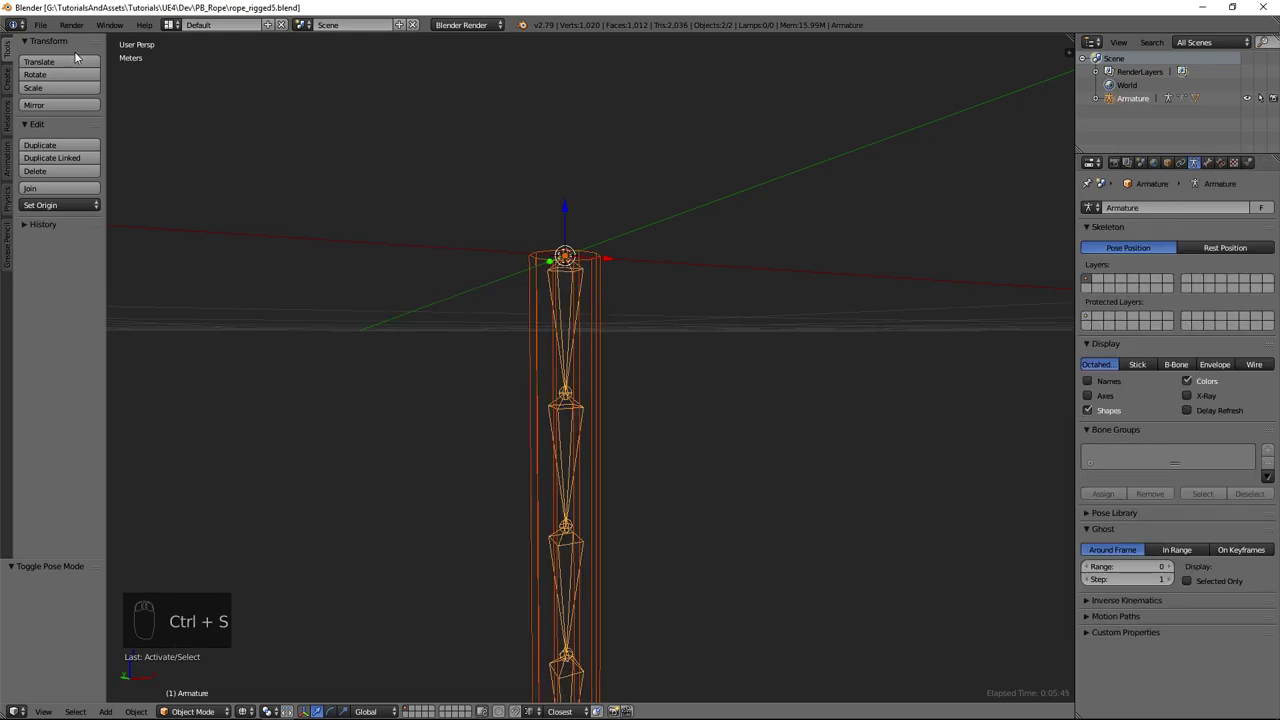
Start an FBX export of the rope into the PB_Rope folder with the file name rope_rigged_5.fbx.
{"action": "left_click", "coordinate": [40, 24]}
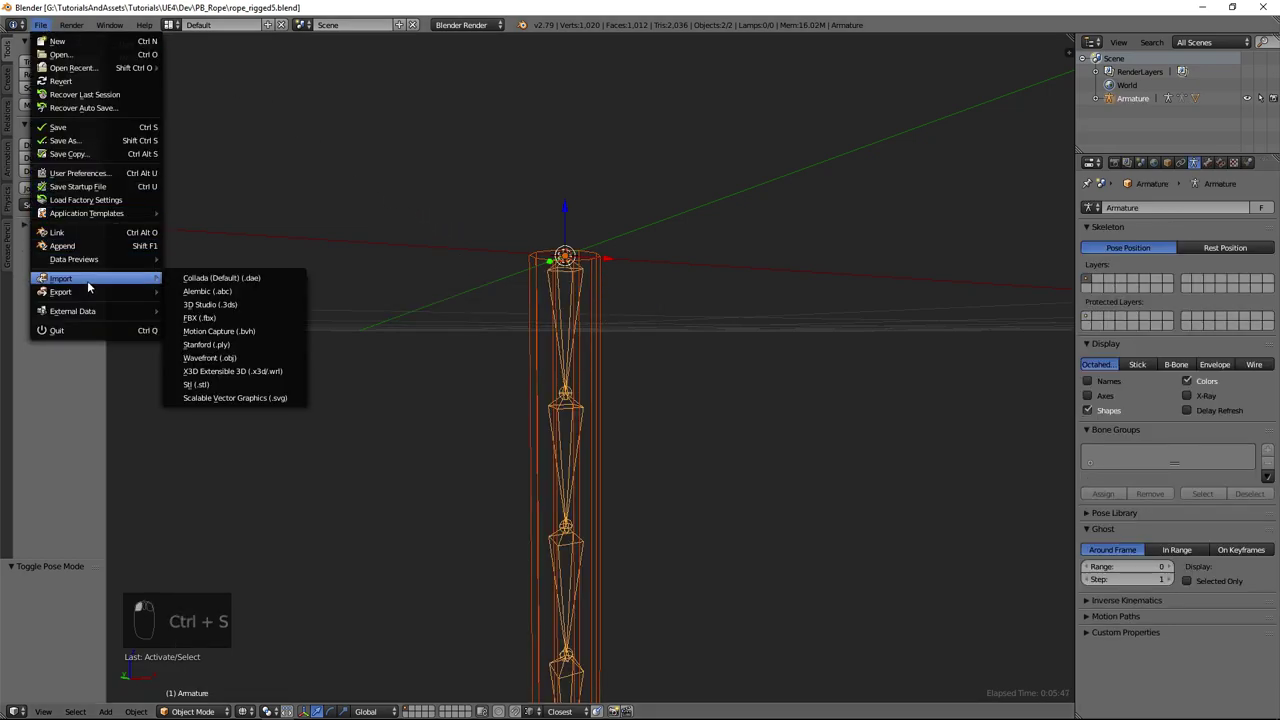
{"action": "mouse_move", "coordinate": [91, 291]}
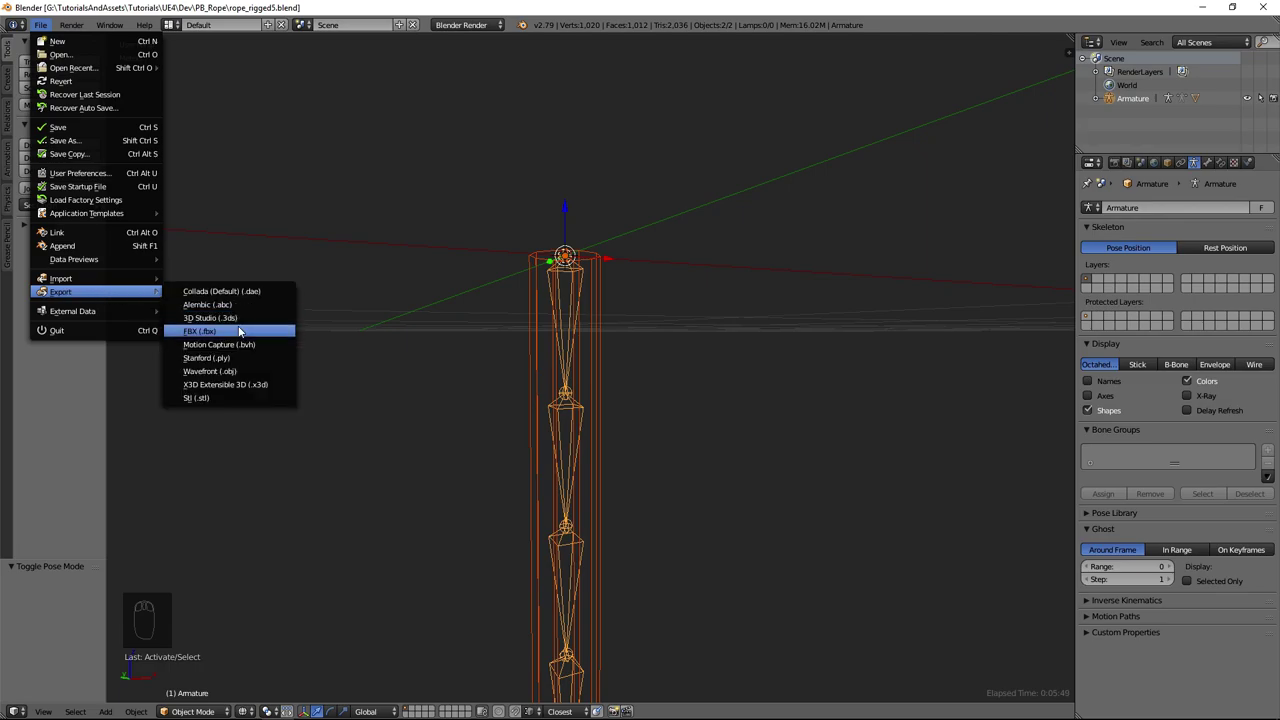
{"action": "left_click", "coordinate": [246, 332]}
{"action": "left_click", "coordinate": [251, 131]}
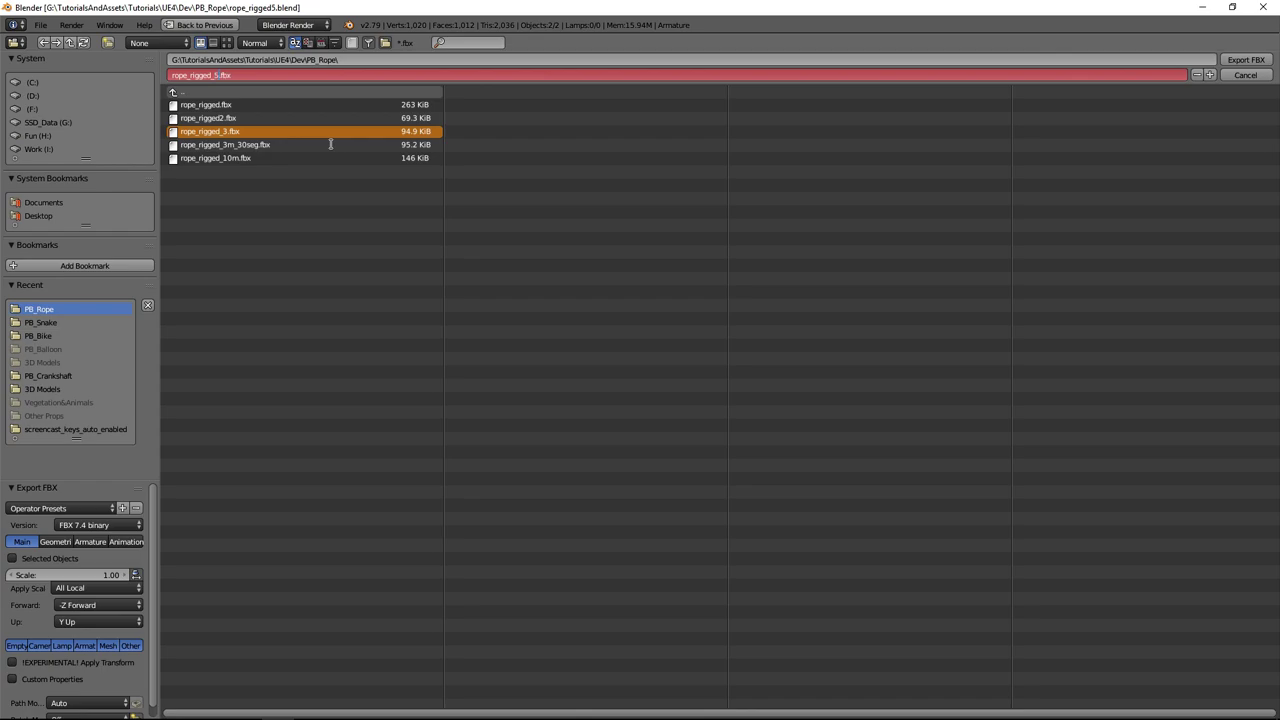
Enlarge the FBX export options area and limit the export to selected objects of the armature and mesh types.
{"action": "left_click", "coordinate": [155, 519]}
{"action": "left_click_drag", "start_coordinate": [155, 521], "coordinate": [155, 554]}
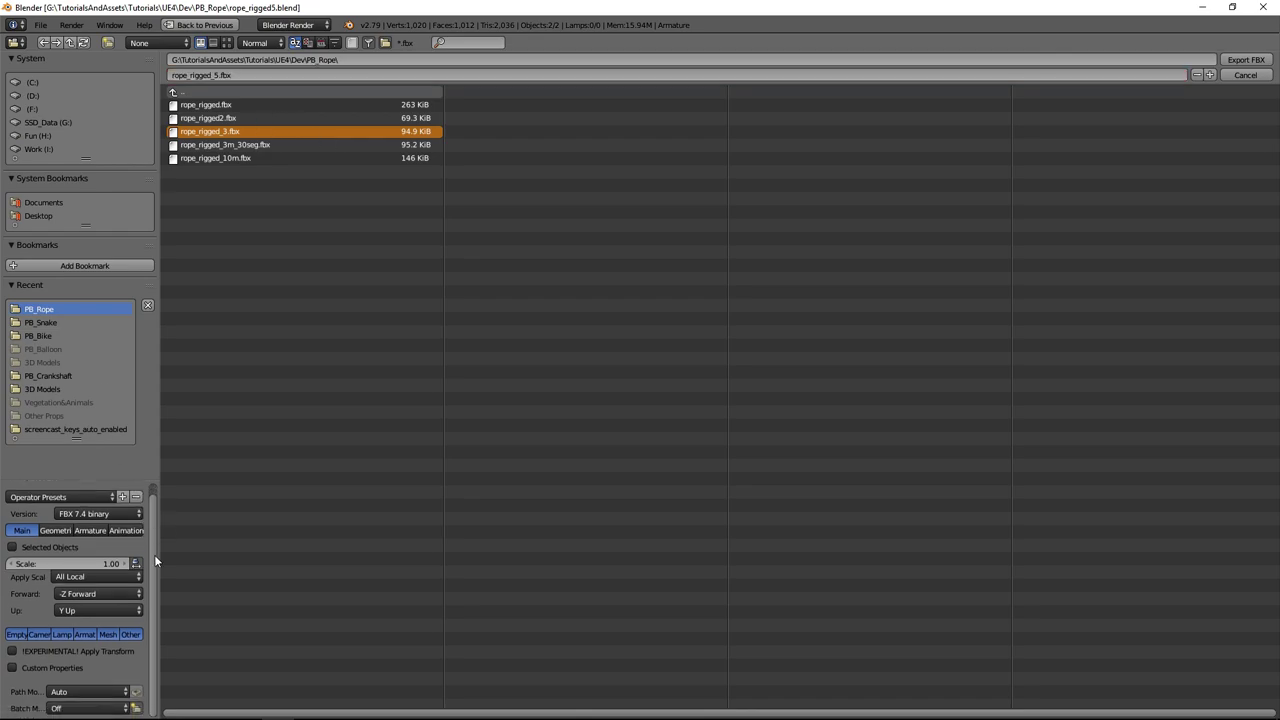
{"action": "left_click_drag", "start_coordinate": [158, 451], "coordinate": [166, 449]}
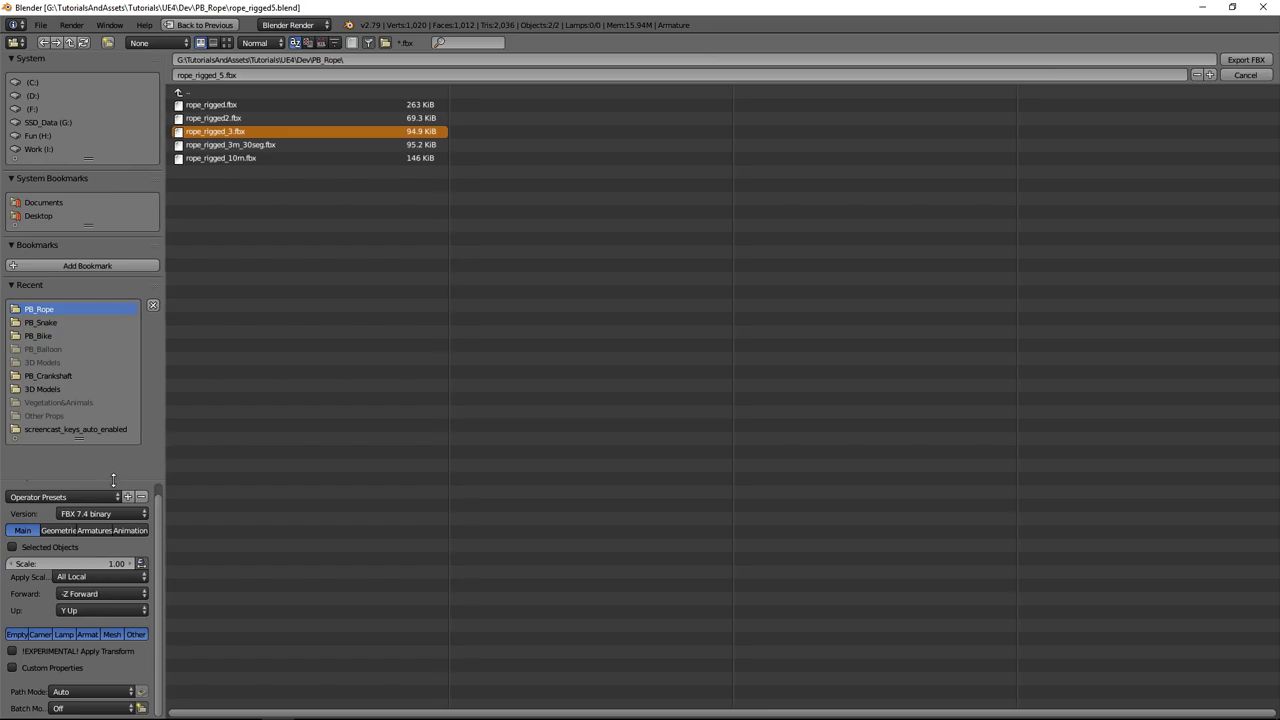
{"action": "left_click_drag", "start_coordinate": [113, 480], "coordinate": [98, 431]}
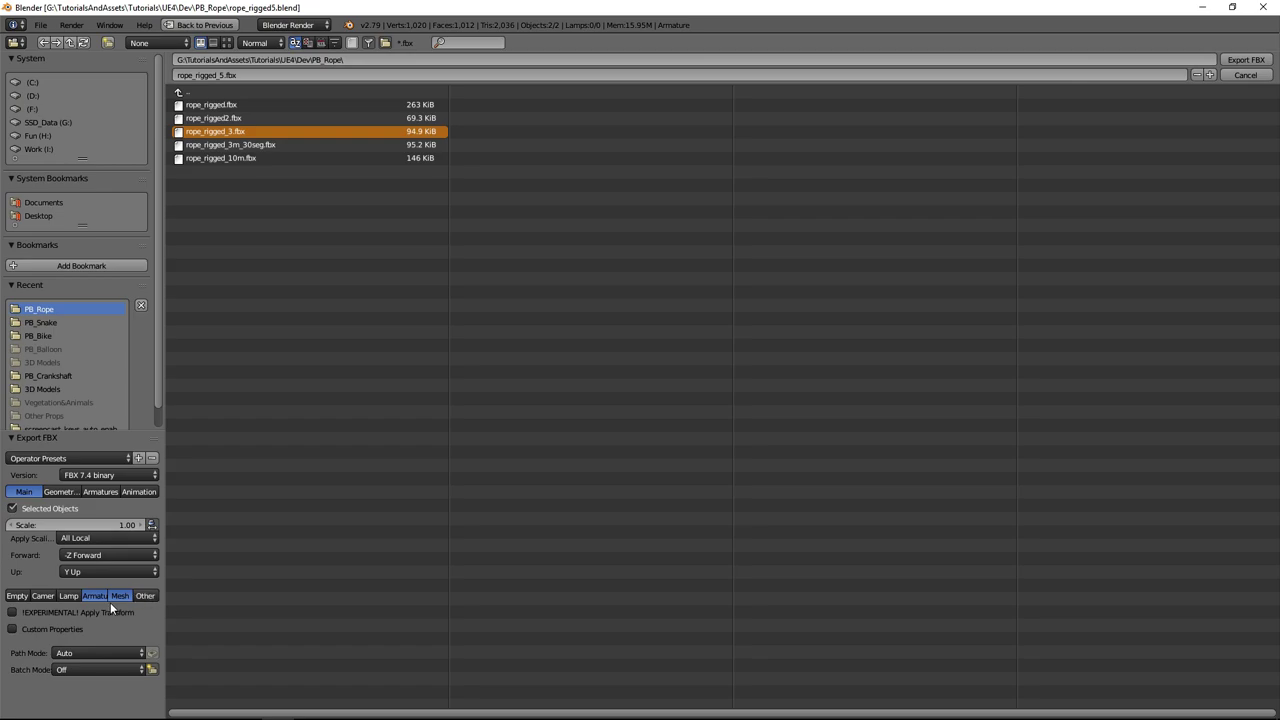
Turn off Add Leaf Bones in the armature export options and export the rope as FBX.
{"action": "left_click", "coordinate": [99, 492]}
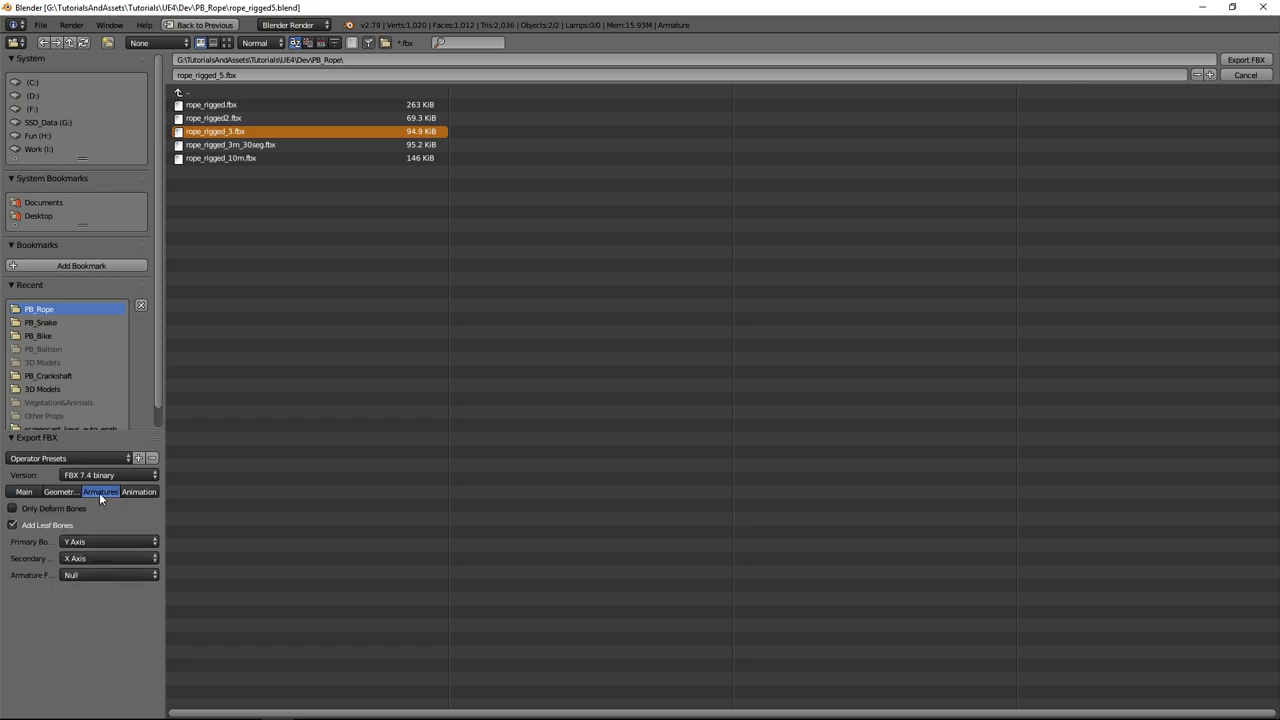
{"action": "left_click", "coordinate": [14, 526]}
{"action": "left_click", "coordinate": [24, 491]}
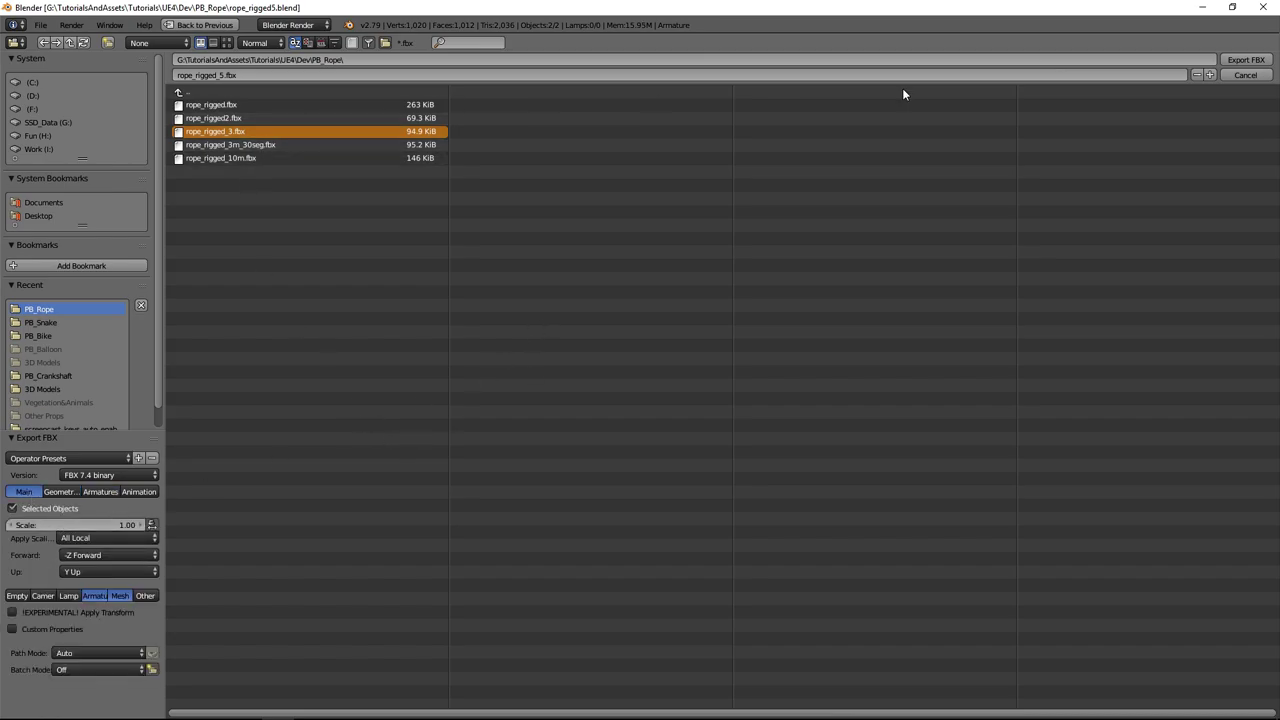
{"action": "left_click", "coordinate": [1248, 60]}
{"action": "key", "text": "ctrl+s"}
Switch to Unreal Engine, close the rope_rigged_3 physics asset, and move the three rope_rigged_3 assets into the Ropes folder.
{"action": "left_click", "coordinate": [646, 369]}
{"action": "scroll", "coordinate": [534, 466], "scroll_direction": "up", "scroll_amount": 3}
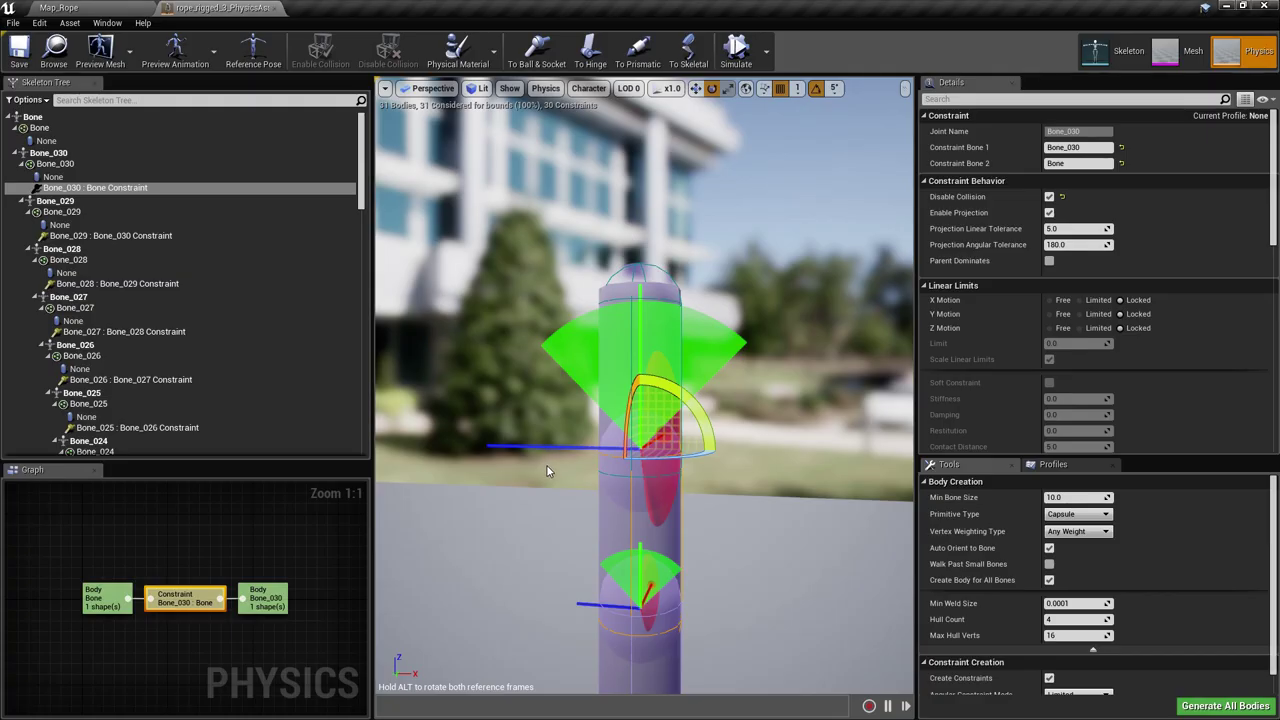
{"action": "middle_click", "coordinate": [240, 6]}
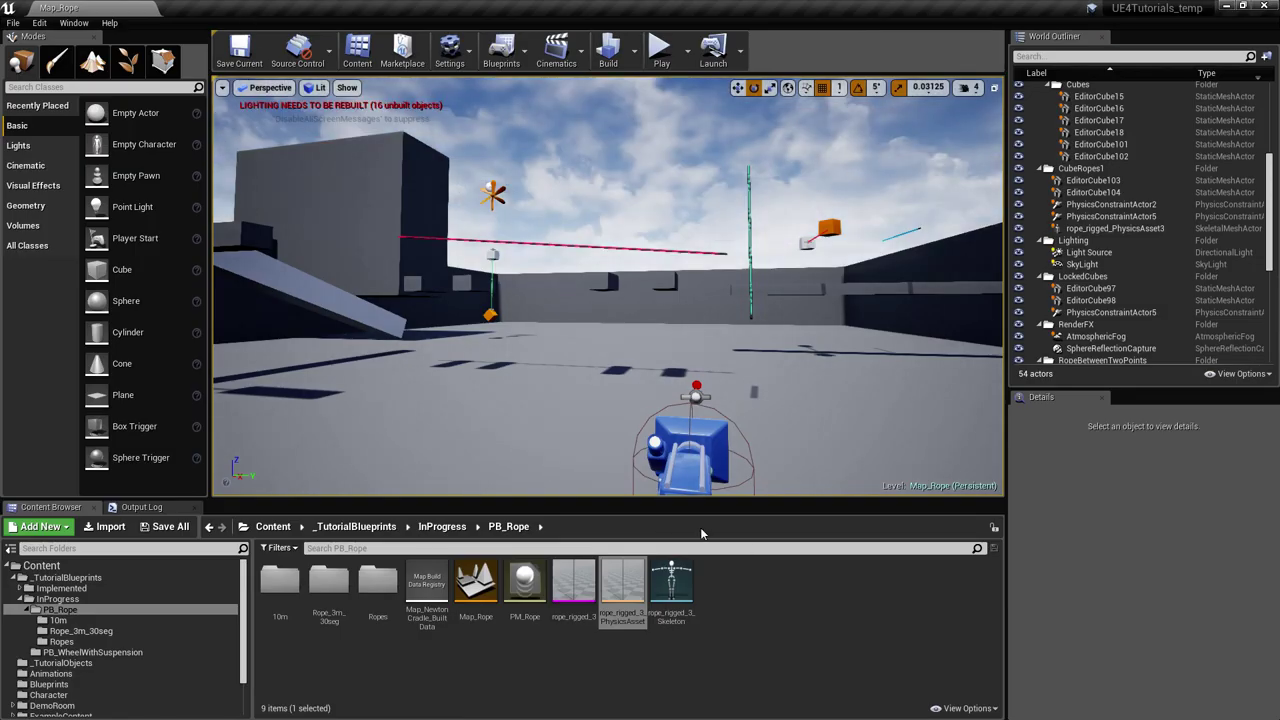
{"action": "left_click_drag", "start_coordinate": [718, 604], "coordinate": [380, 594]}
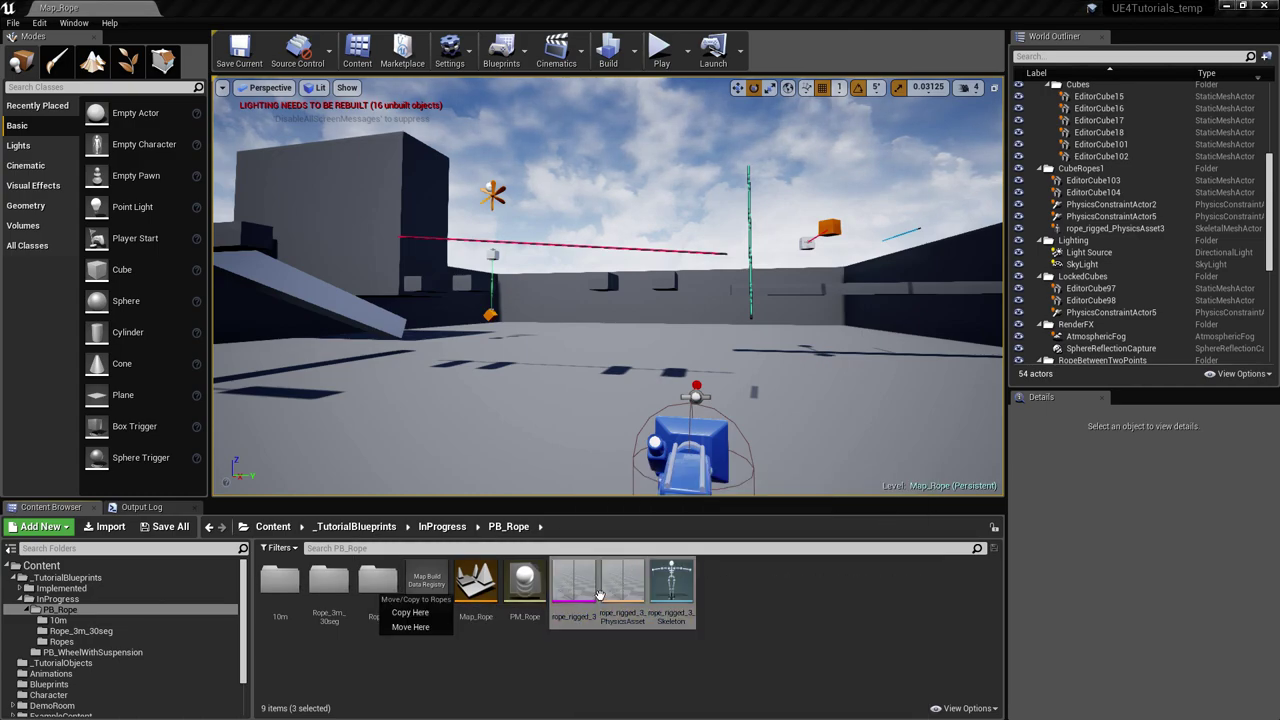
{"action": "left_click", "coordinate": [411, 627]}
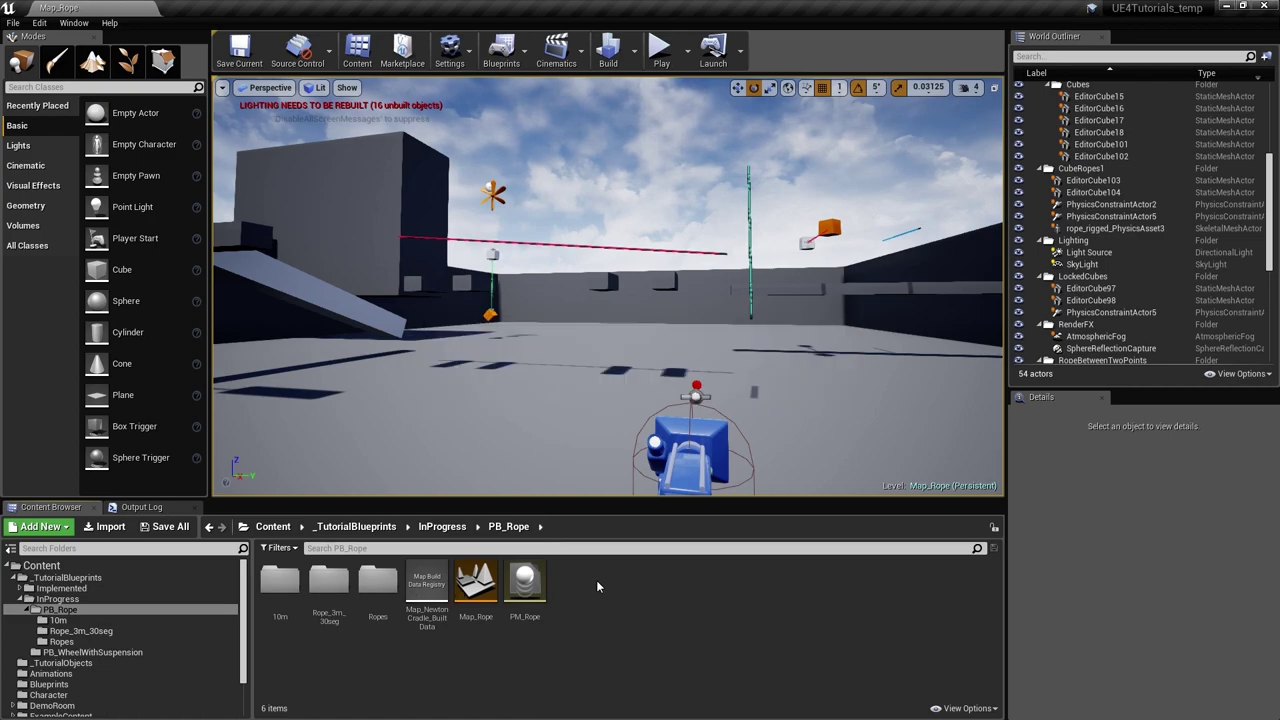
Choose rope_rigged_5.fbx for import into the PB_Rope content folder.
{"action": "right_click", "coordinate": [598, 579]}
{"action": "left_click", "coordinate": [709, 241]}
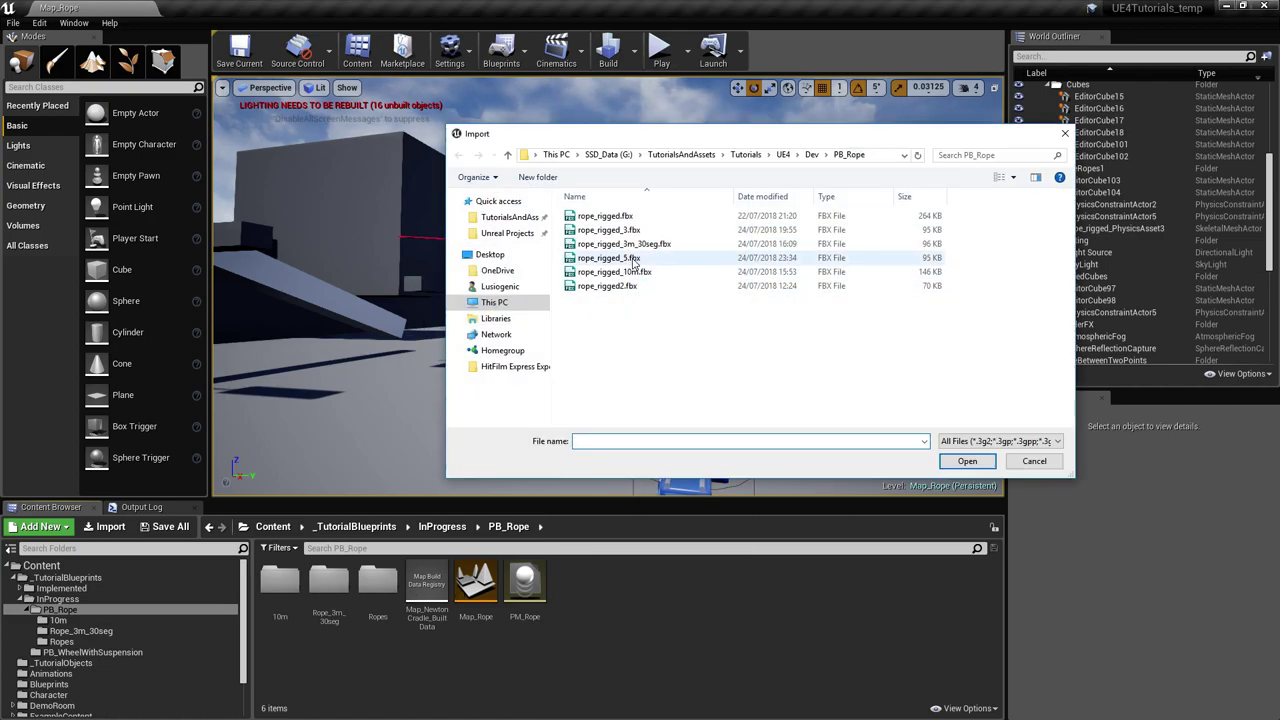
{"action": "left_click", "coordinate": [632, 259]}
{"action": "left_click", "coordinate": [966, 461]}
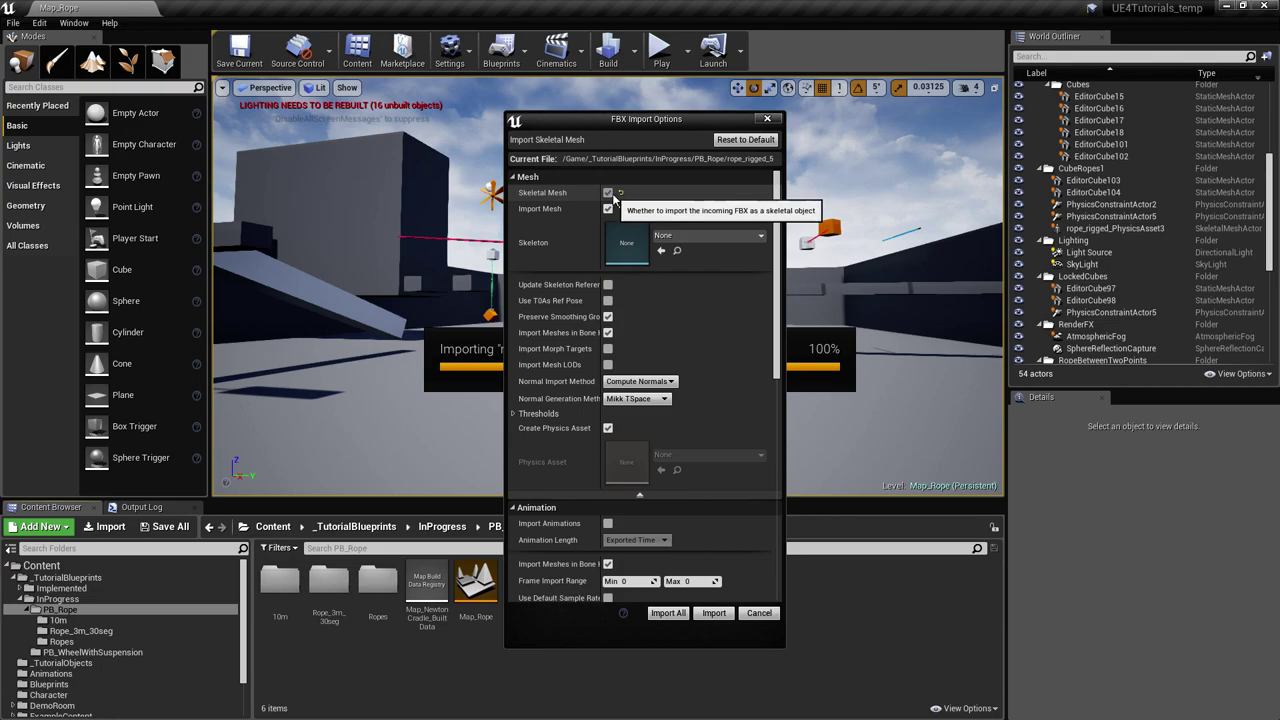
Review the FBX import options and import the rope as a skeletal mesh with a new physics asset, closing the message log.
{"action": "left_click_drag", "start_coordinate": [788, 376], "coordinate": [793, 465]}
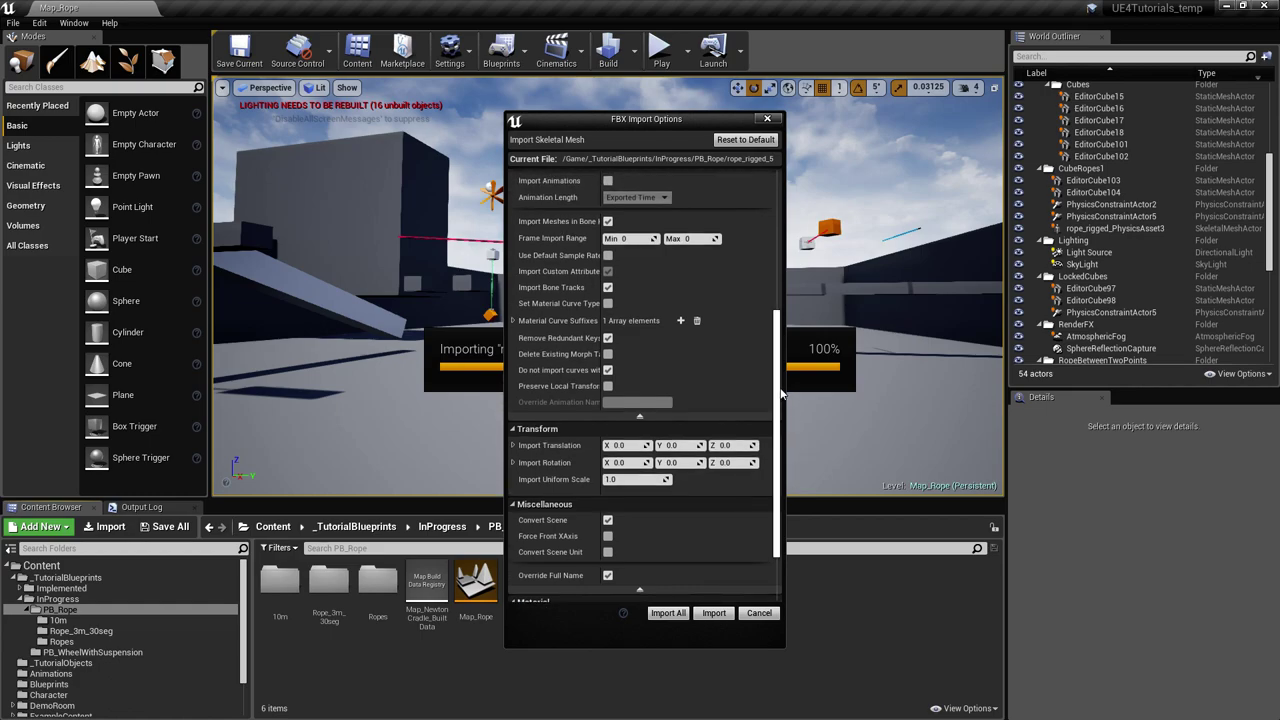
{"action": "left_click_drag", "start_coordinate": [777, 385], "coordinate": [782, 460]}
{"action": "scroll", "coordinate": [637, 541], "scroll_direction": "up", "scroll_amount": 10}
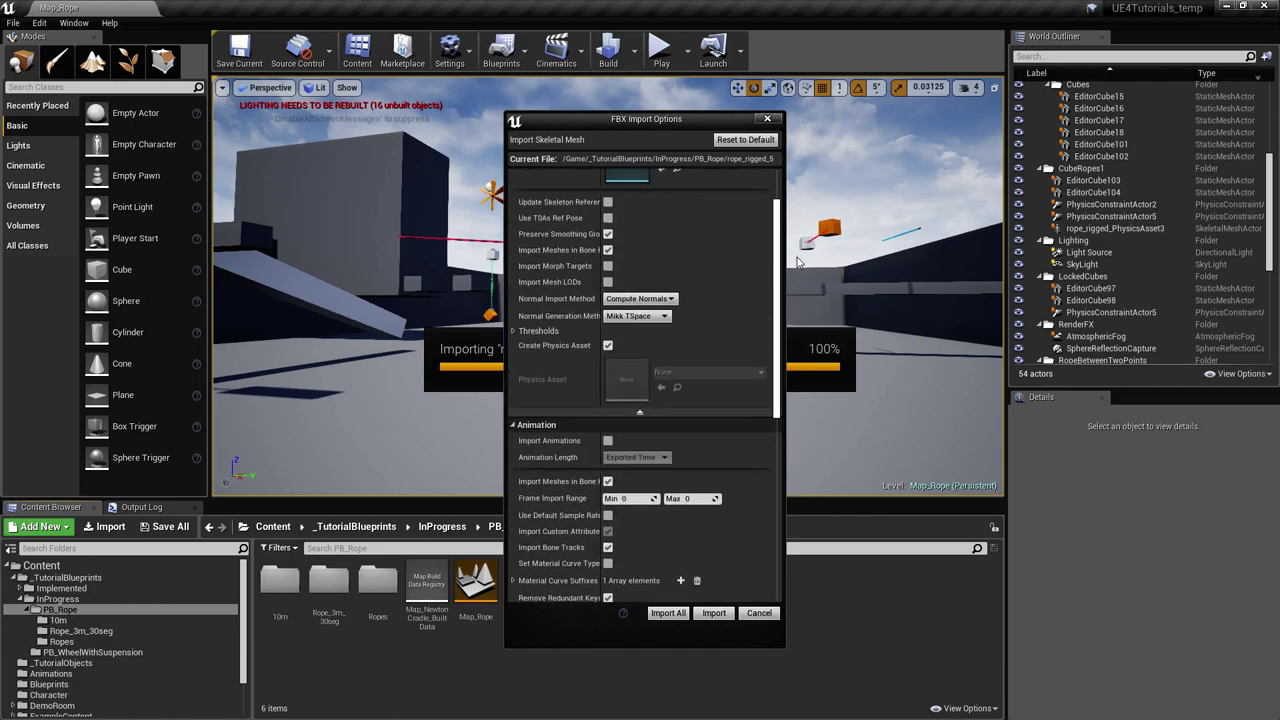
{"action": "left_click", "coordinate": [723, 618]}
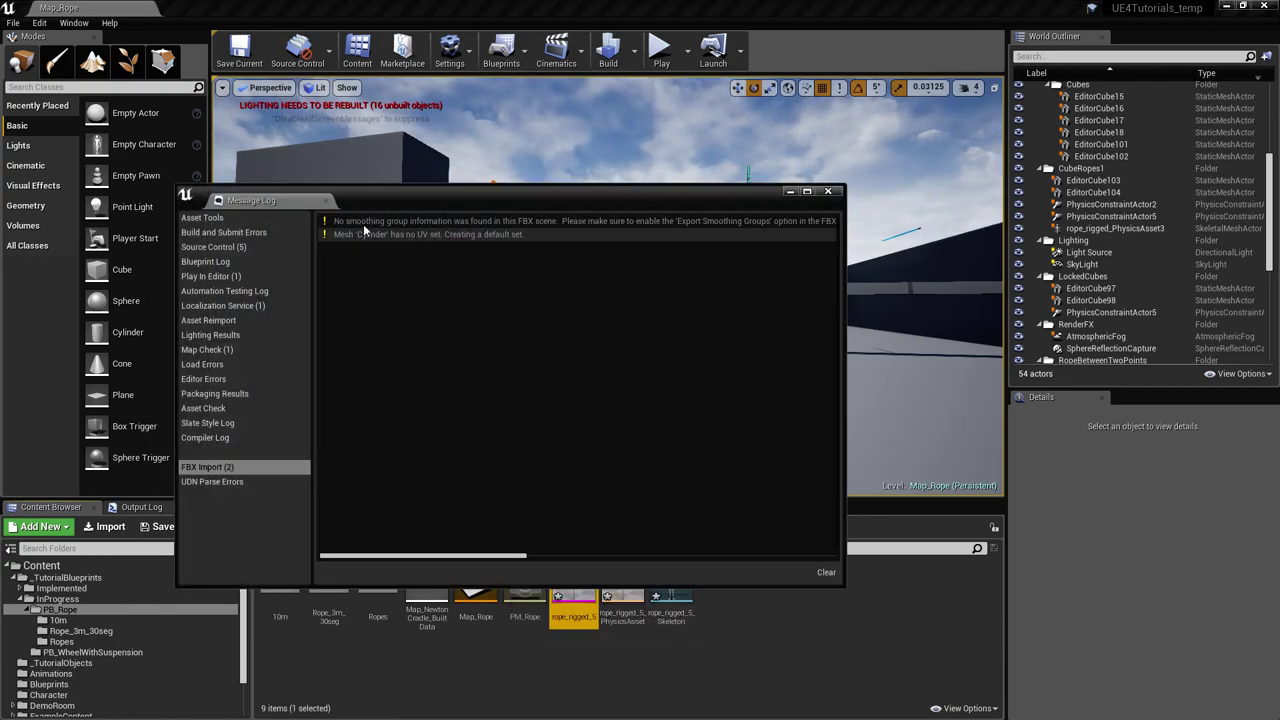
{"action": "left_click", "coordinate": [828, 191]}
Save the imported rope_rigged_5 assets and open the rope_rigged_5 physics asset.
{"action": "left_click", "coordinate": [630, 584]}
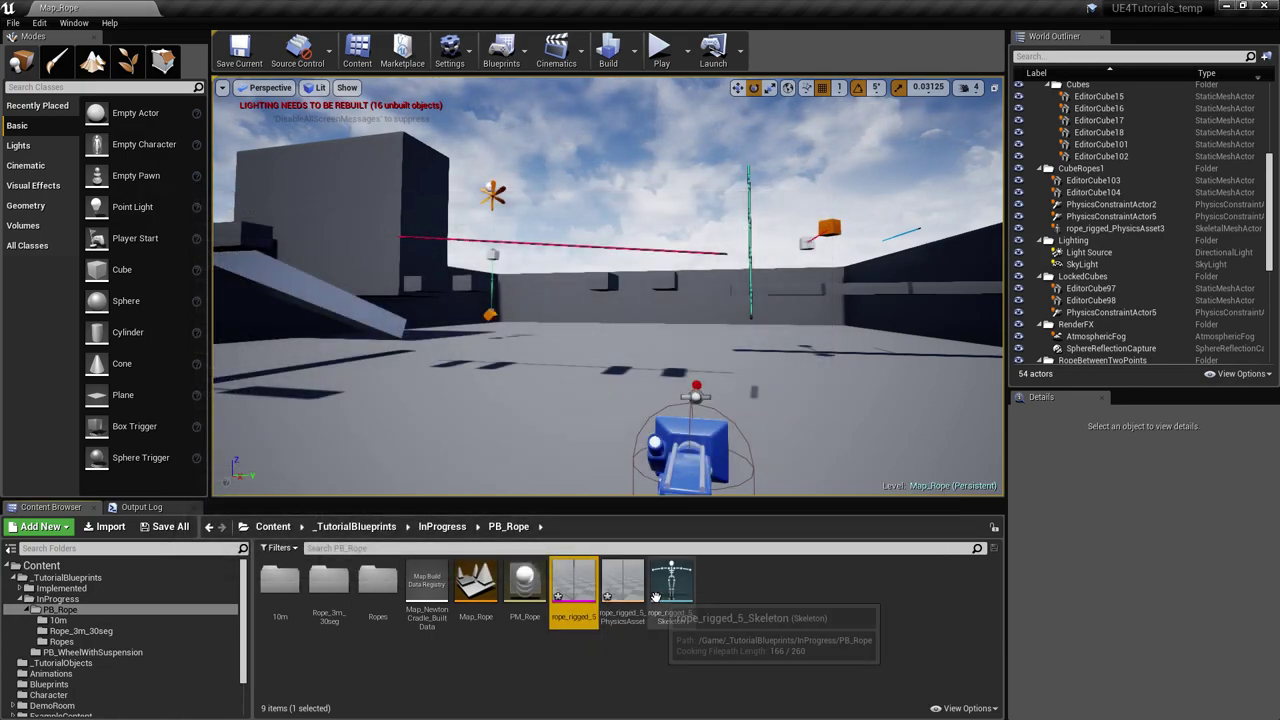
{"action": "left_click", "coordinate": [672, 584]}
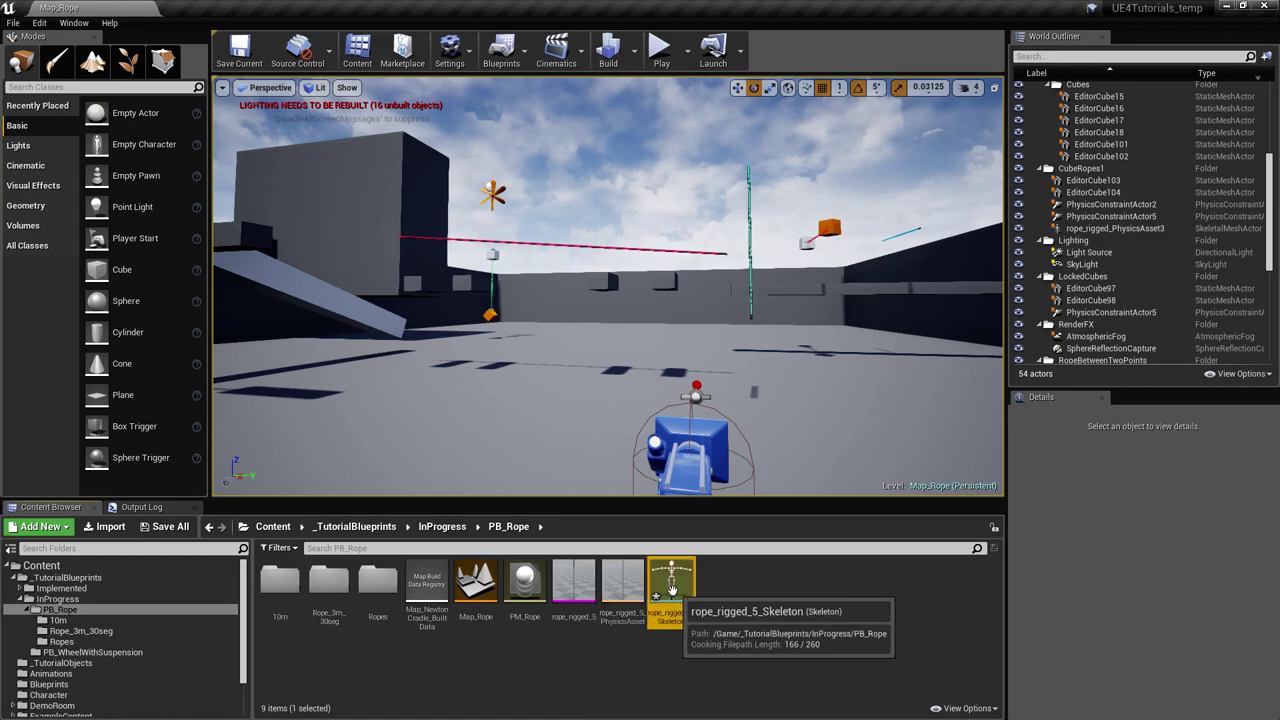
{"action": "left_click", "coordinate": [624, 587]}
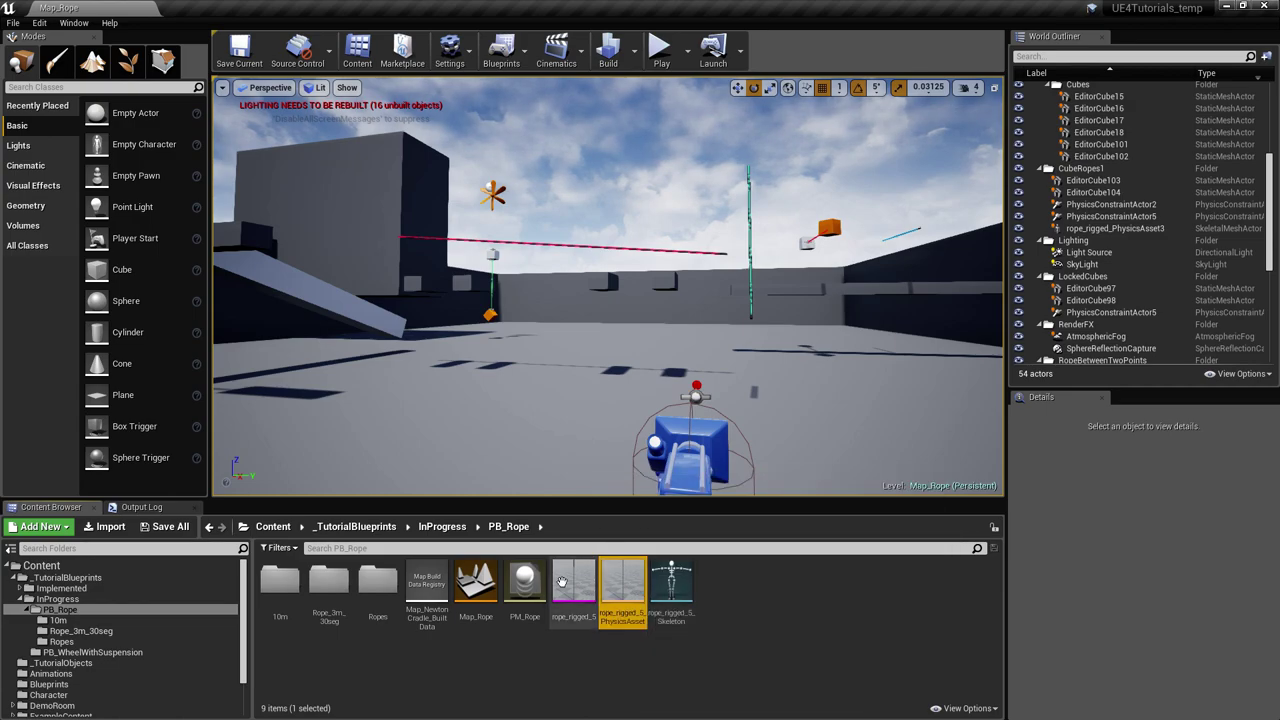
{"action": "double_click", "coordinate": [622, 588]}
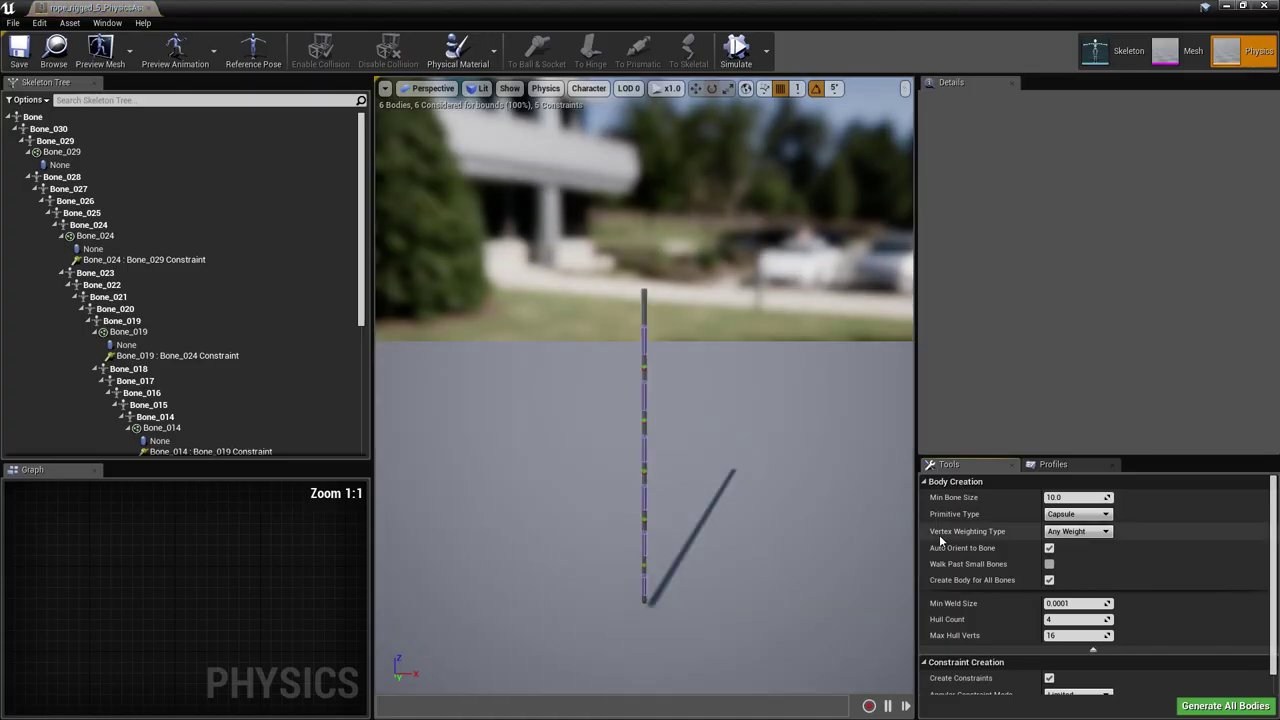
Examine how the automatically generated bodies and constraints are distributed along the rope.
{"action": "scroll", "coordinate": [695, 424], "scroll_direction": "up", "scroll_amount": 2}
{"action": "scroll", "coordinate": [697, 429], "scroll_direction": "down", "scroll_amount": 2}
{"action": "mouse_move", "coordinate": [721, 441]}
{"action": "middle_mouse_down"}
{"action": "mouse_move", "coordinate": [684, 437]}
{"action": "mouse_move", "coordinate": [698, 448]}
{"action": "middle_mouse_up"}
{"action": "mouse_move", "coordinate": [723, 446]}
{"action": "right_mouse_down"}
{"action": "mouse_move", "coordinate": [755, 465]}
{"action": "mouse_move", "coordinate": [650, 430]}
{"action": "mouse_move", "coordinate": [723, 446]}
{"action": "right_mouse_up"}
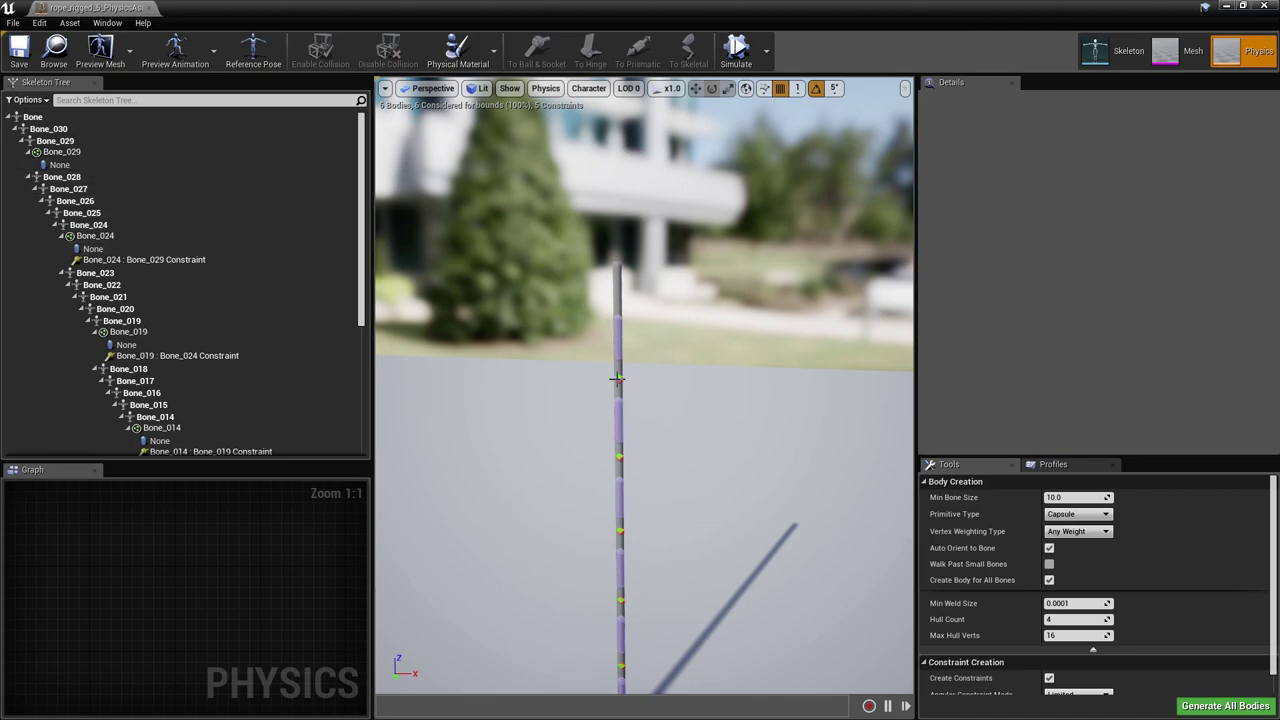
{"action": "scroll", "coordinate": [609, 475], "scroll_direction": "up", "scroll_amount": 2}
{"action": "scroll", "coordinate": [611, 475], "scroll_direction": "down", "scroll_amount": 3}
{"action": "middle_click_drag", "start_coordinate": [620, 503], "coordinate": [620, 440]}
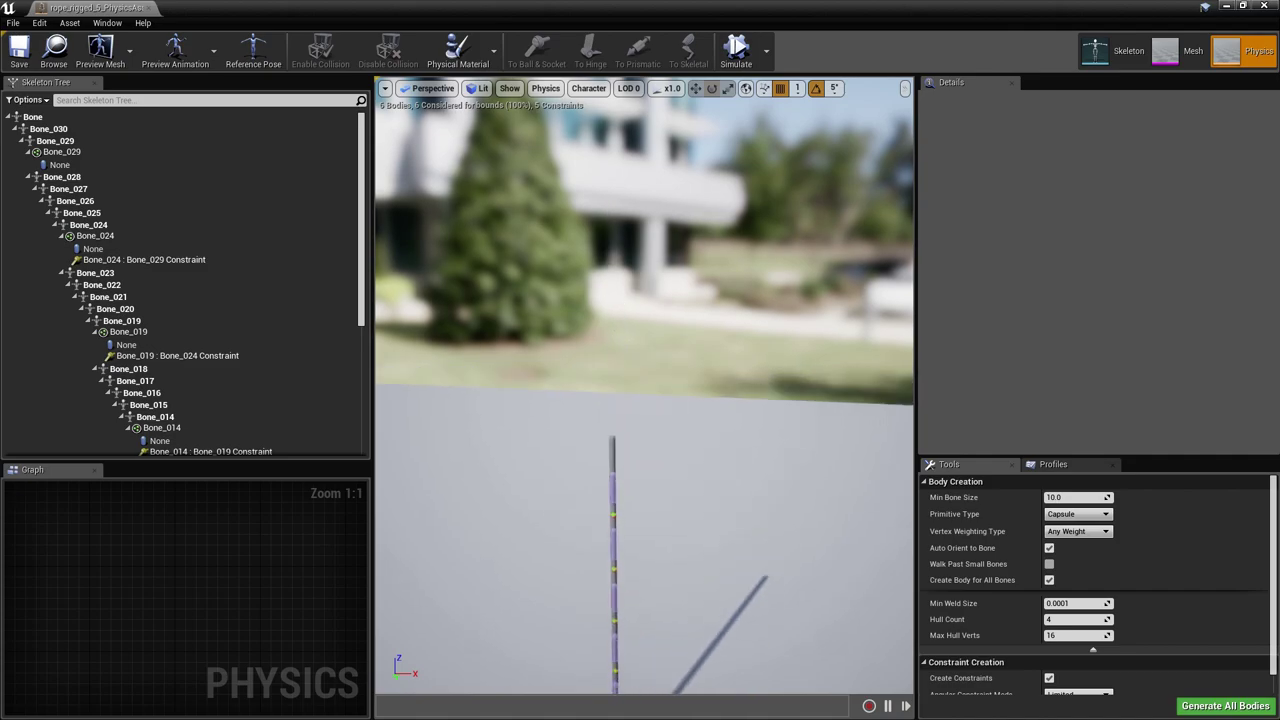
{"action": "right_click_drag", "start_coordinate": [620, 503], "coordinate": [620, 600]}
{"action": "key", "text": "w"}
{"action": "mouse_move", "coordinate": [612, 342]}
{"action": "right_mouse_down"}
{"action": "mouse_move", "coordinate": [612, 440]}
{"action": "mouse_move", "coordinate": [612, 342]}
{"action": "right_mouse_up"}
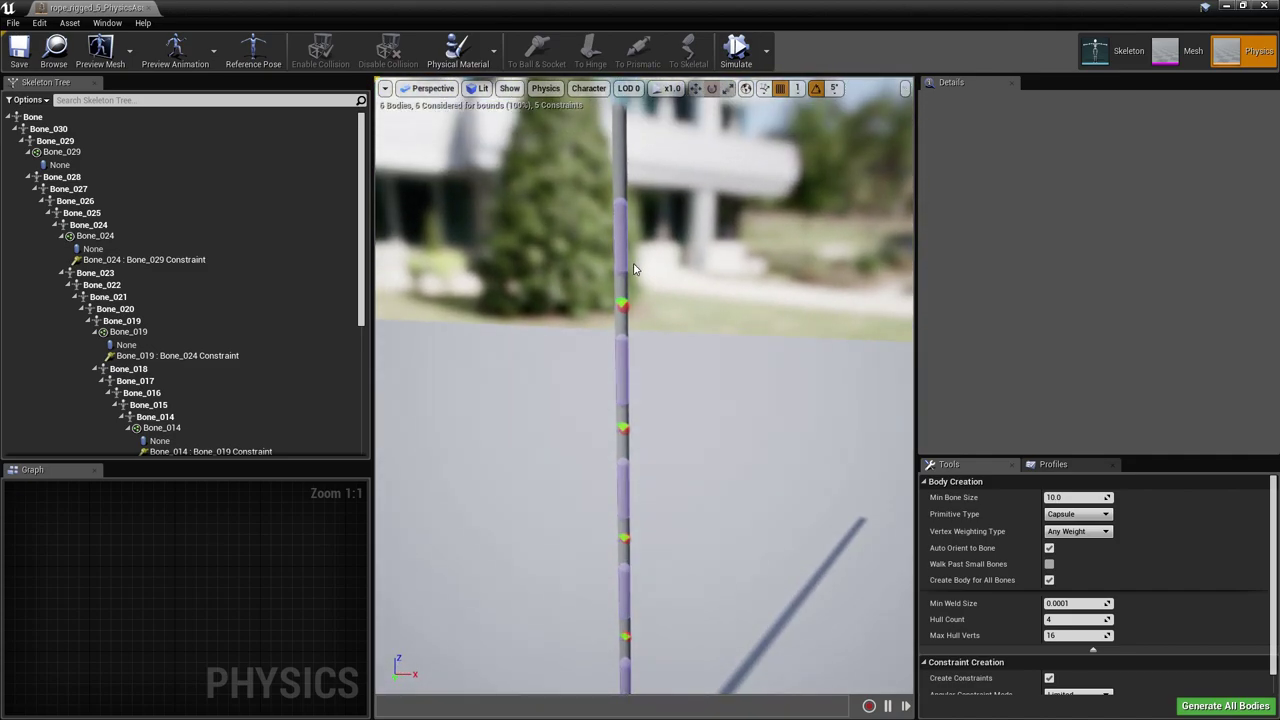
{"action": "mouse_move", "coordinate": [628, 256]}
{"action": "right_mouse_down"}
{"action": "mouse_move", "coordinate": [636, 270]}
{"action": "mouse_move", "coordinate": [645, 240]}
{"action": "right_mouse_up"}
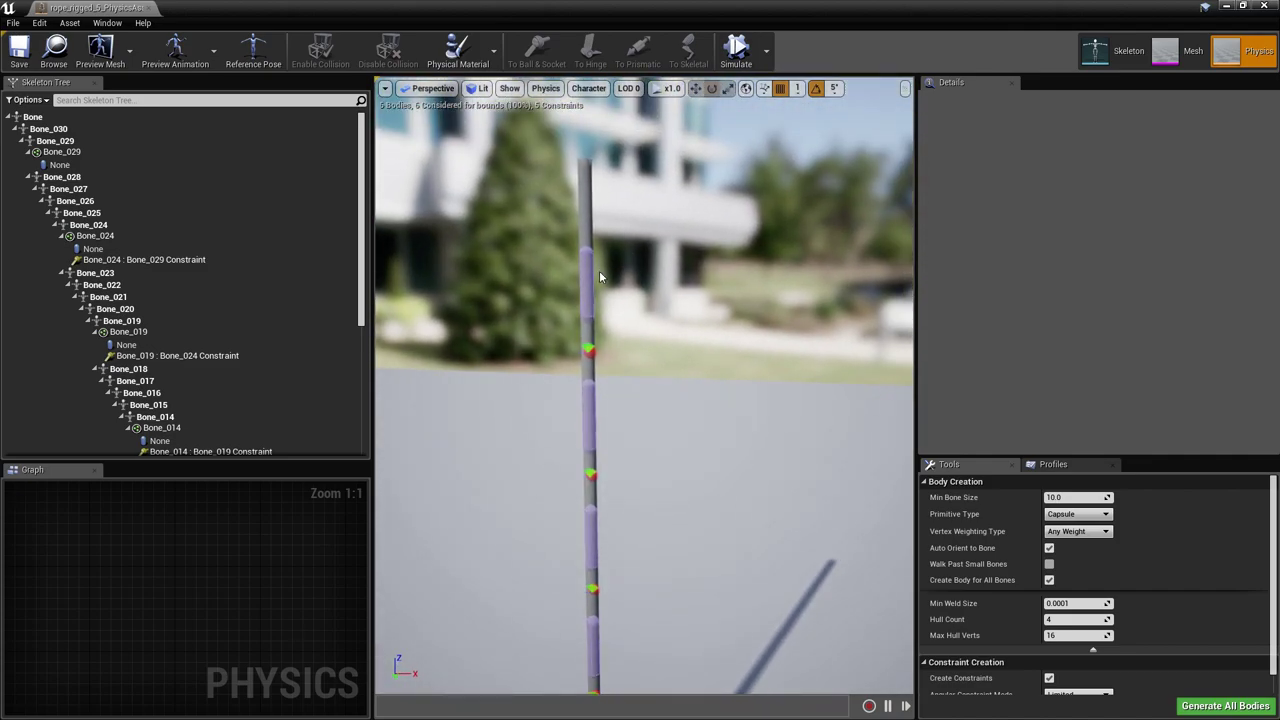
{"action": "mouse_move", "coordinate": [583, 277]}
{"action": "right_mouse_down"}
{"action": "mouse_move", "coordinate": [500, 282]}
{"action": "mouse_move", "coordinate": [593, 293]}
{"action": "right_mouse_up"}
{"action": "key", "text": "d"}
{"action": "key", "text": "w"}
{"action": "scroll", "coordinate": [593, 293], "scroll_direction": "down", "scroll_amount": 10}
Delete the physics bodies of Bone_029, Bone_024, Bone_019, Bone_014, Bone_009 and Bone_004.
{"action": "left_click", "coordinate": [95, 248]}
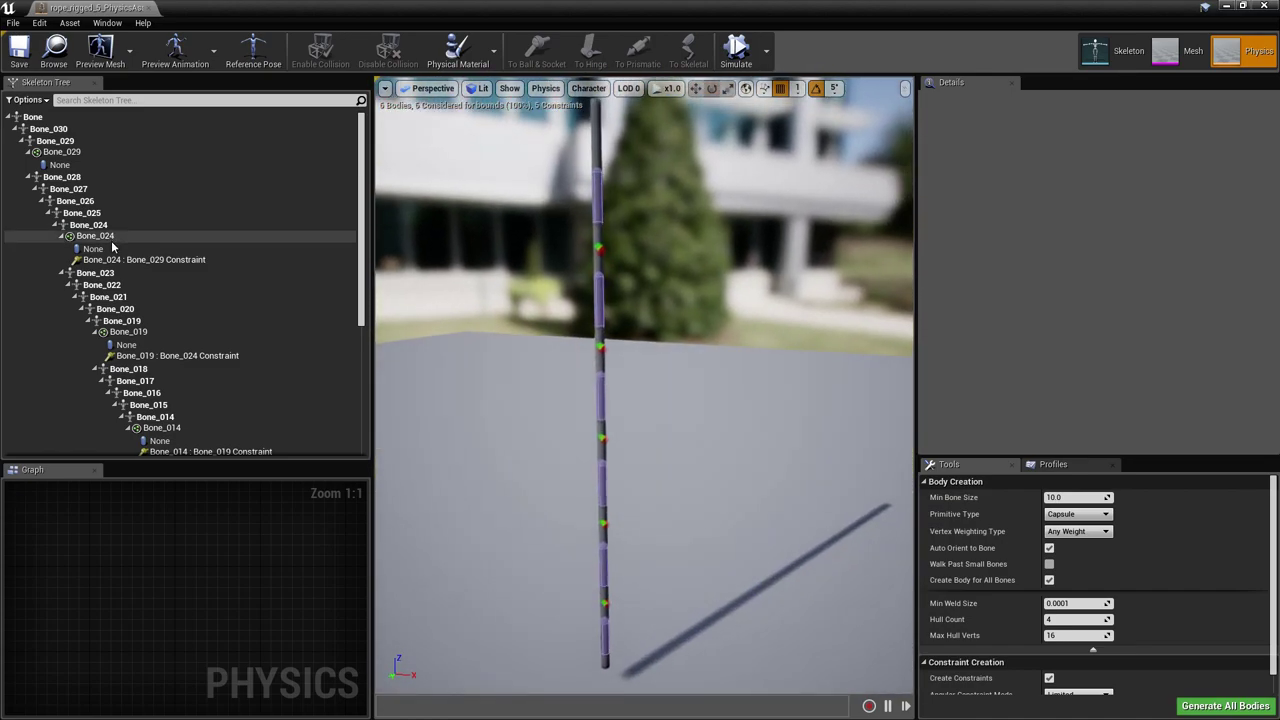
{"action": "left_click", "coordinate": [74, 153]}
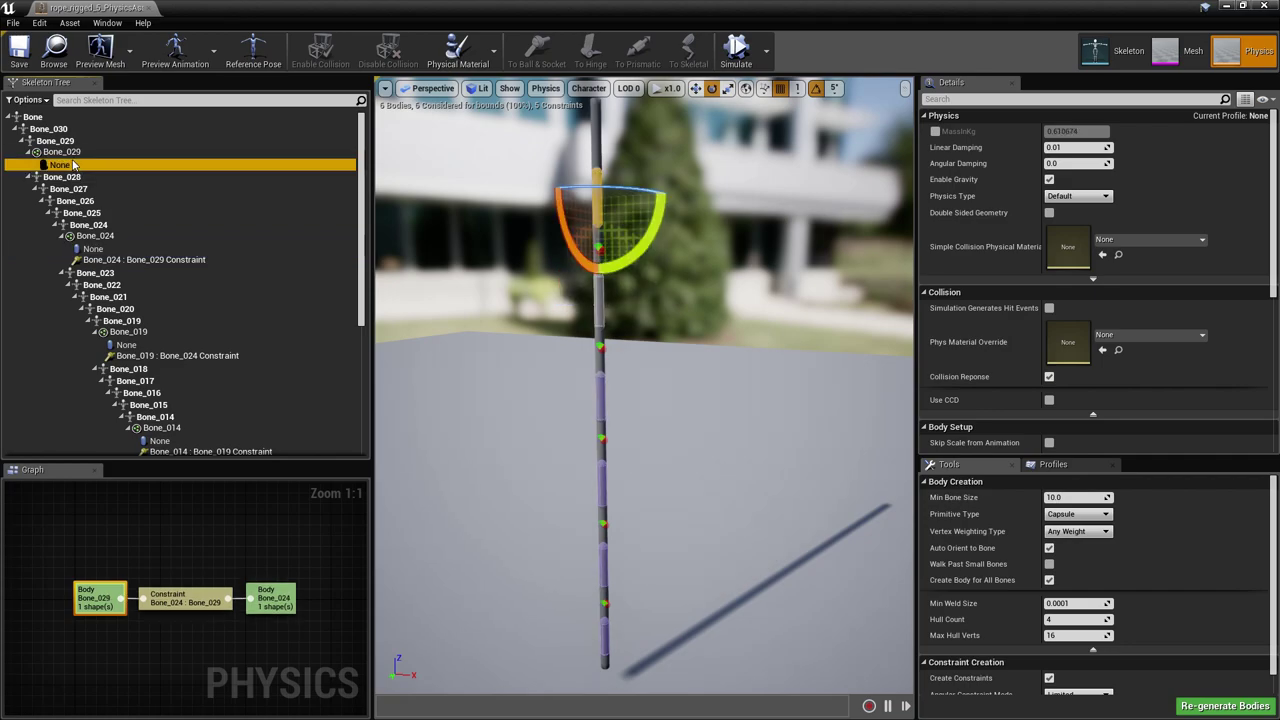
{"action": "key", "text": "Delete"}
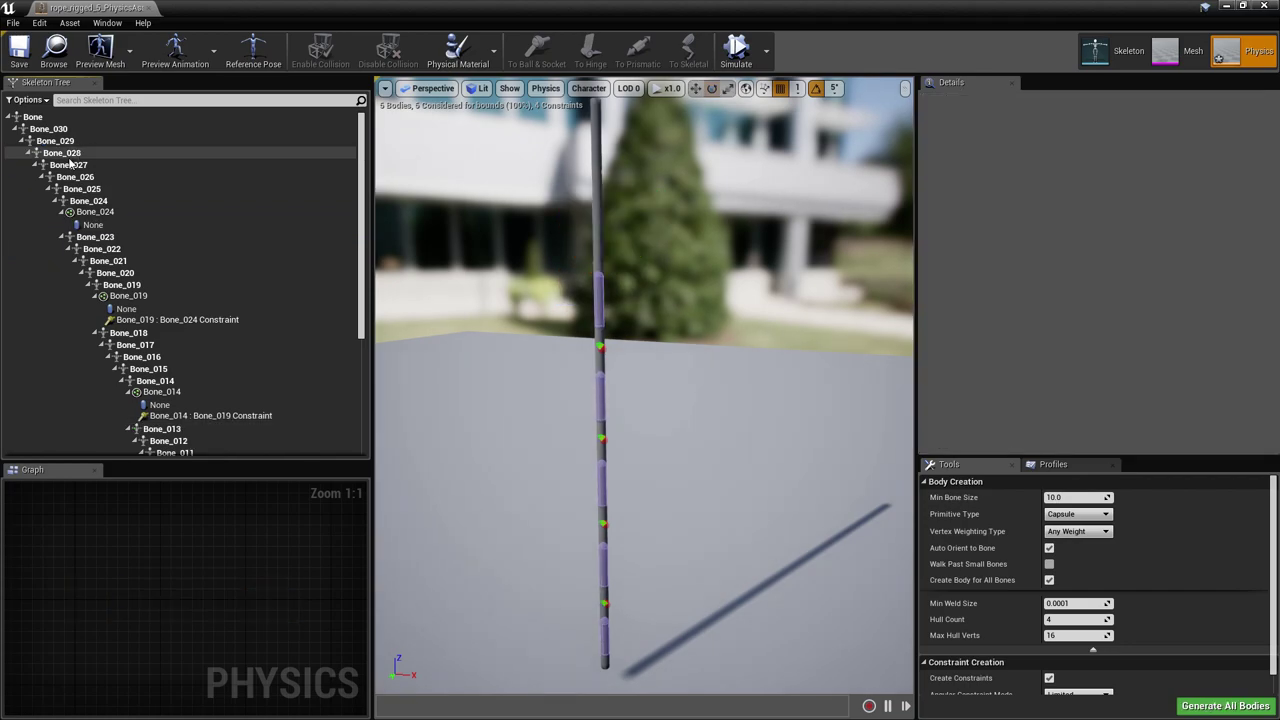
{"action": "left_click", "coordinate": [124, 214]}
{"action": "key", "text": "Delete"}
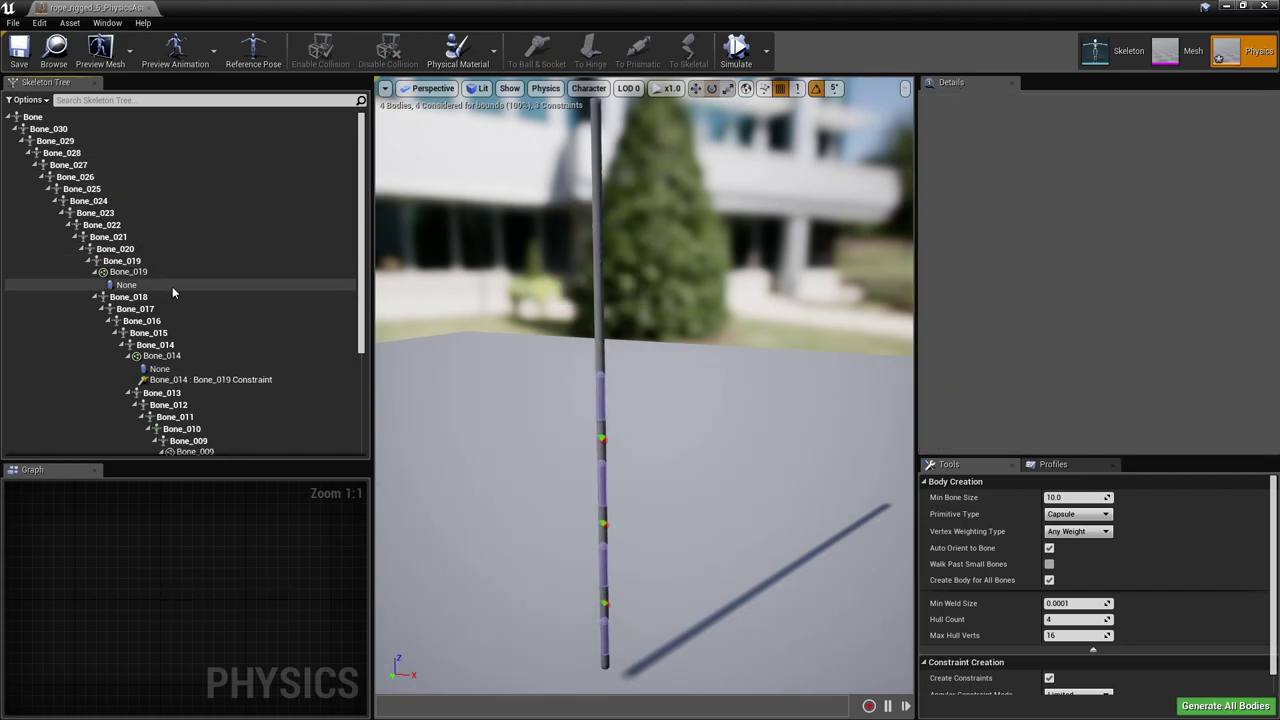
{"action": "left_click", "coordinate": [179, 280]}
{"action": "key", "text": "Delete"}
{"action": "left_click", "coordinate": [205, 332]}
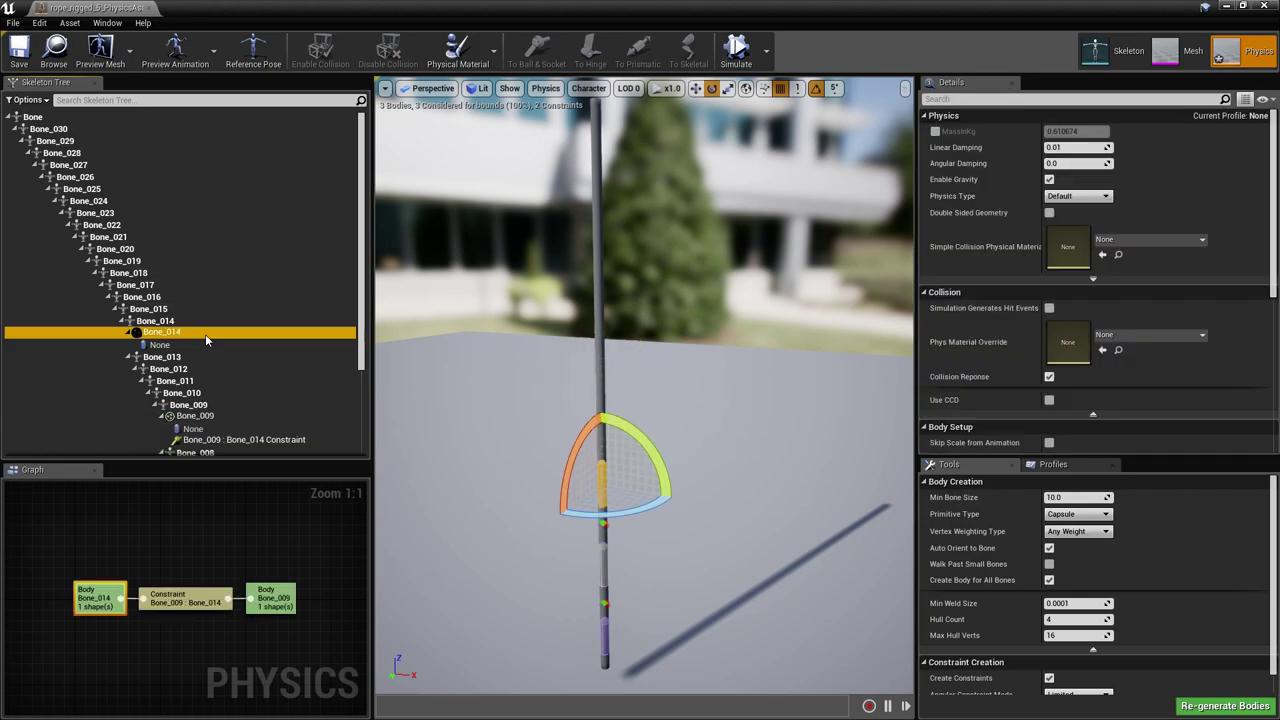
{"action": "key", "text": "Delete"}
{"action": "left_click", "coordinate": [240, 305]}
{"action": "key", "text": "Delete"}
{"action": "left_click", "coordinate": [269, 401]}
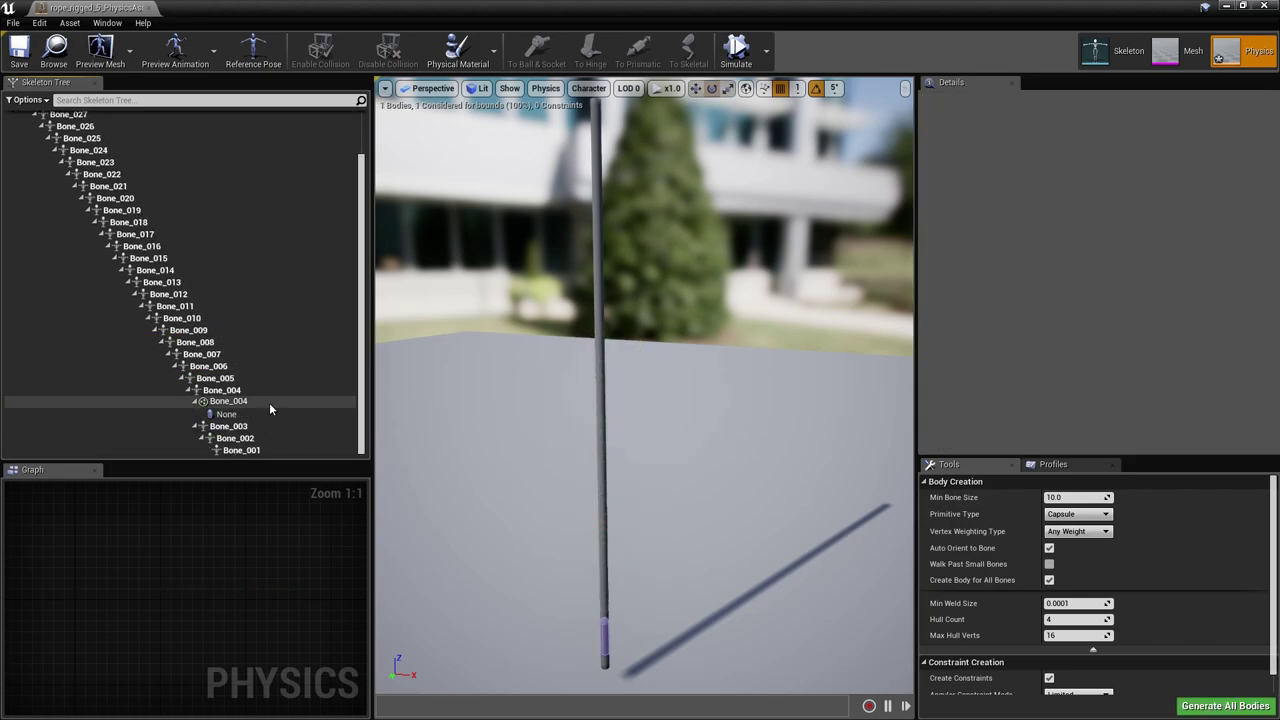
{"action": "key", "text": "Delete"}
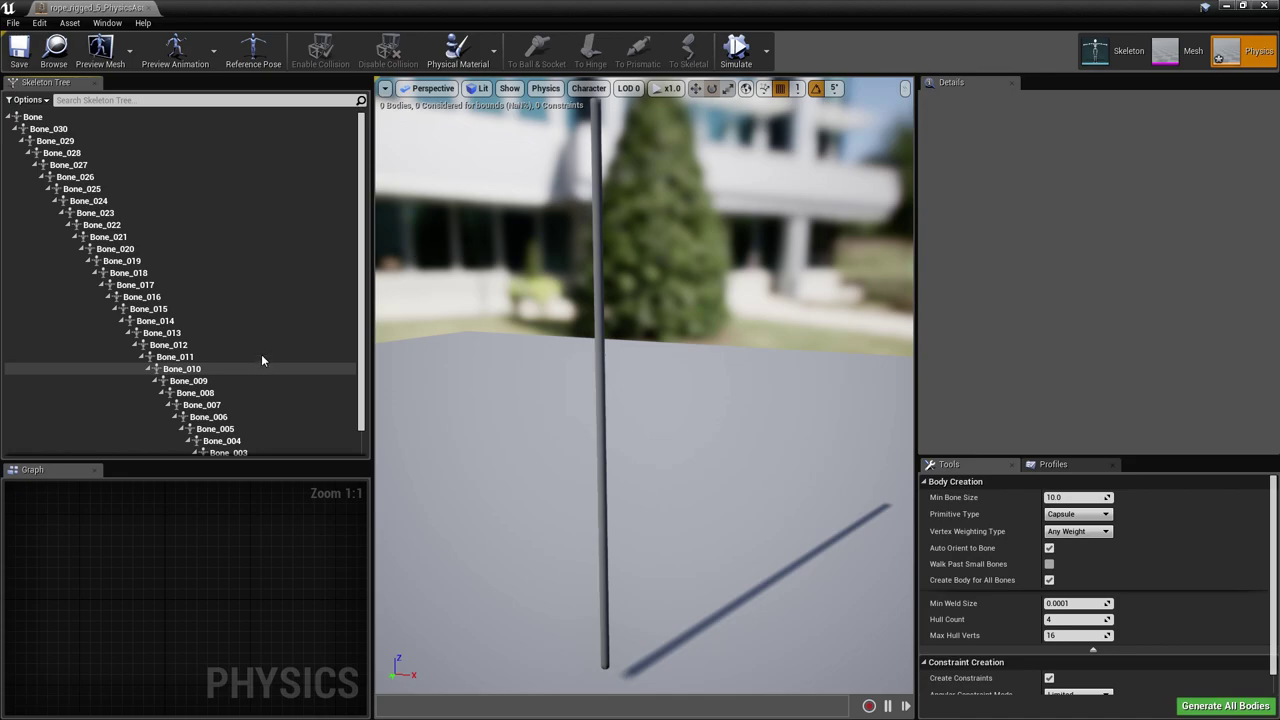
Select all bones in the rope's skeleton and add capsule physics bodies to them with a minimum bone size of 10.0.
{"action": "left_click", "coordinate": [185, 224]}
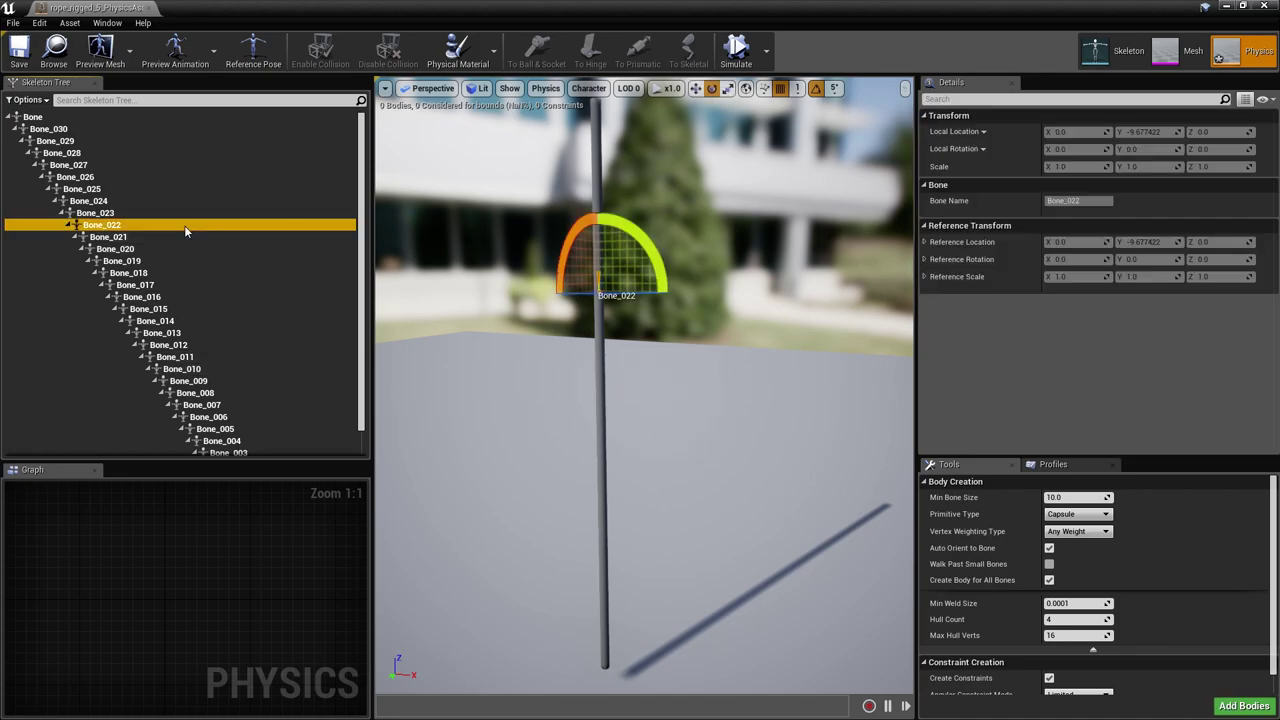
{"action": "key", "text": "ctrl+a"}
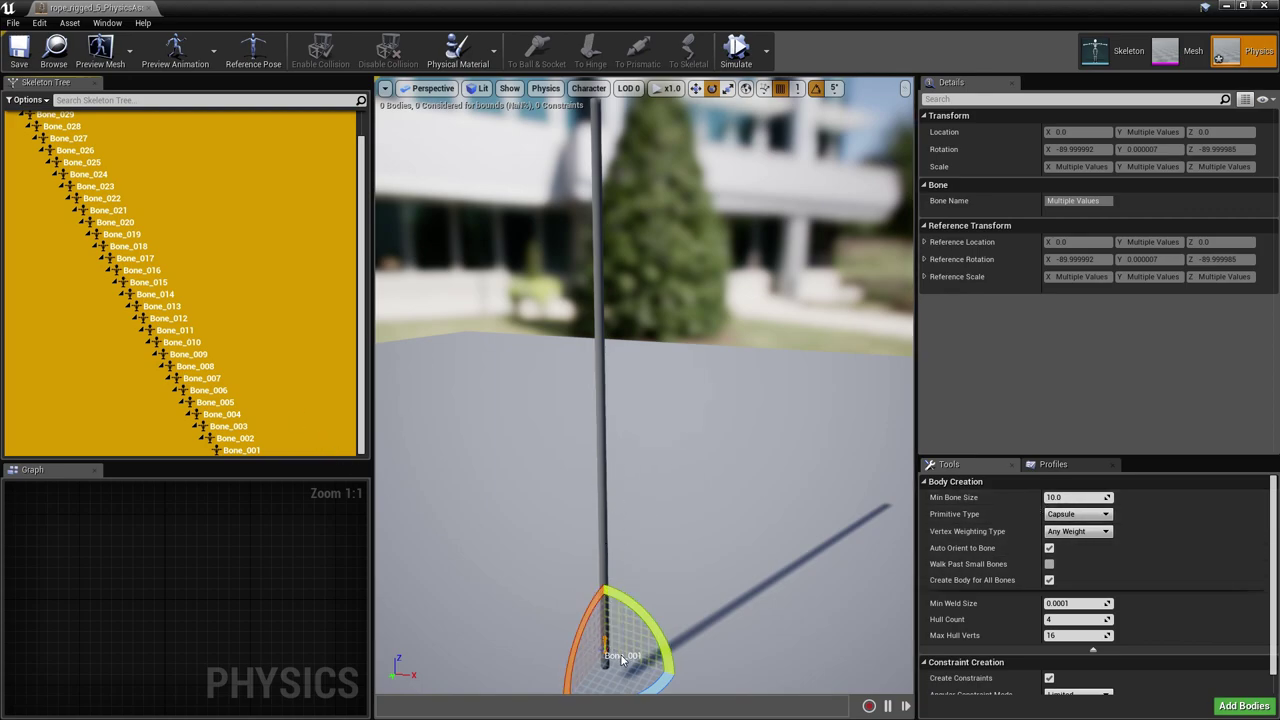
{"action": "left_click", "coordinate": [1068, 497]}
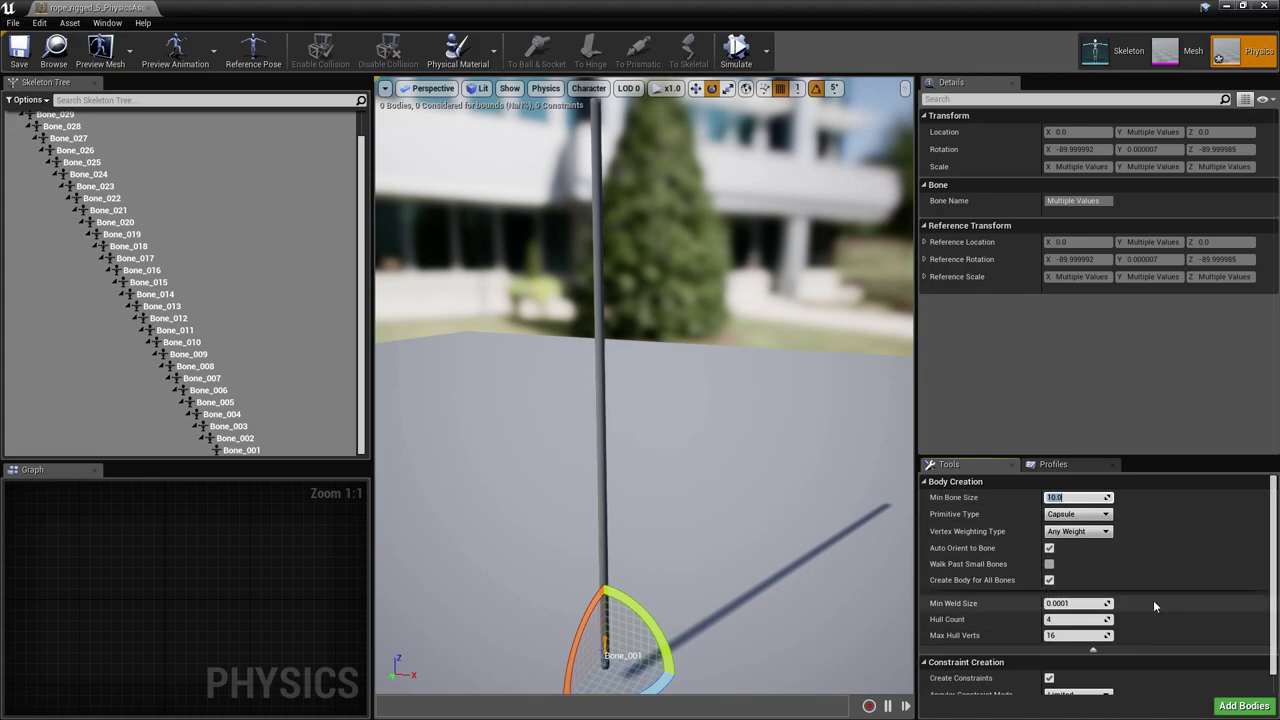
{"action": "left_click", "coordinate": [1227, 709]}
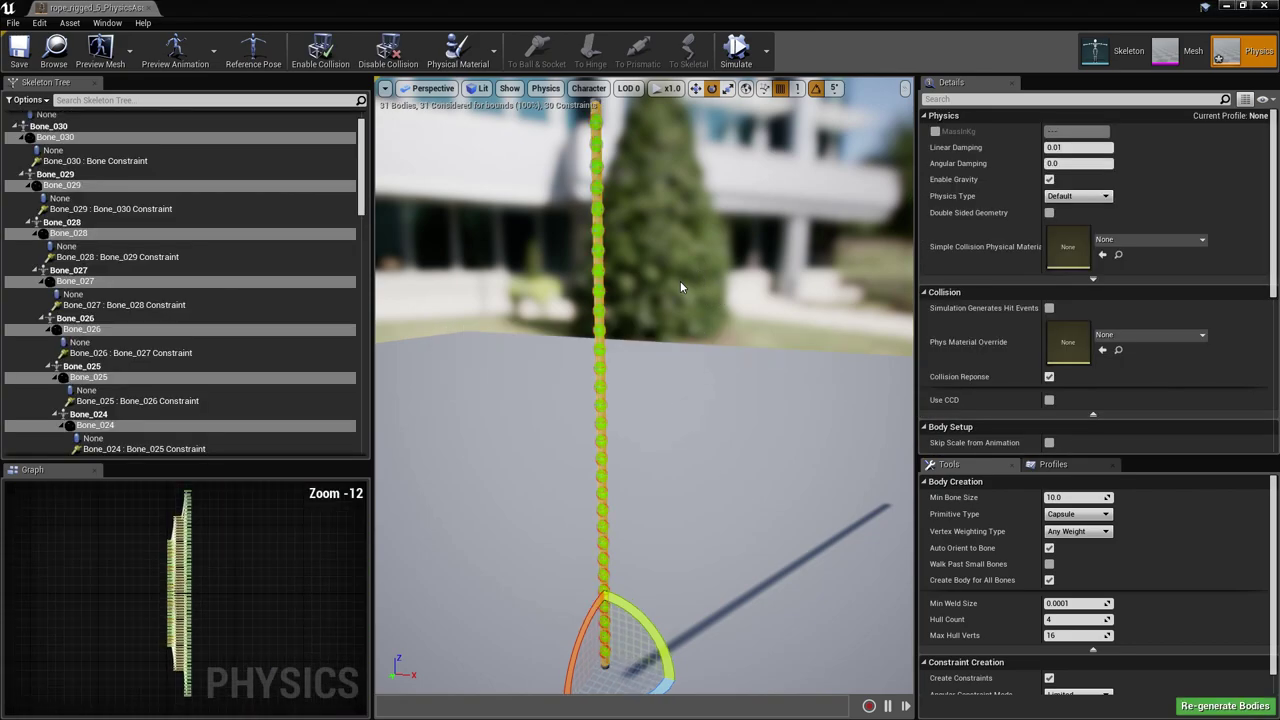
Inspect the new capsule bodies and constraints at the rope's upper end and set the viewport camera speed to 3.
{"action": "scroll", "coordinate": [643, 216], "scroll_direction": "up", "scroll_amount": 3}
{"action": "right_click_drag", "start_coordinate": [610, 181], "coordinate": [720, 200]}
{"action": "key", "text": "w"}
{"action": "key", "text": "s"}
{"action": "key", "text": "w"}
{"action": "right_click_drag", "start_coordinate": [610, 260], "coordinate": [570, 250]}
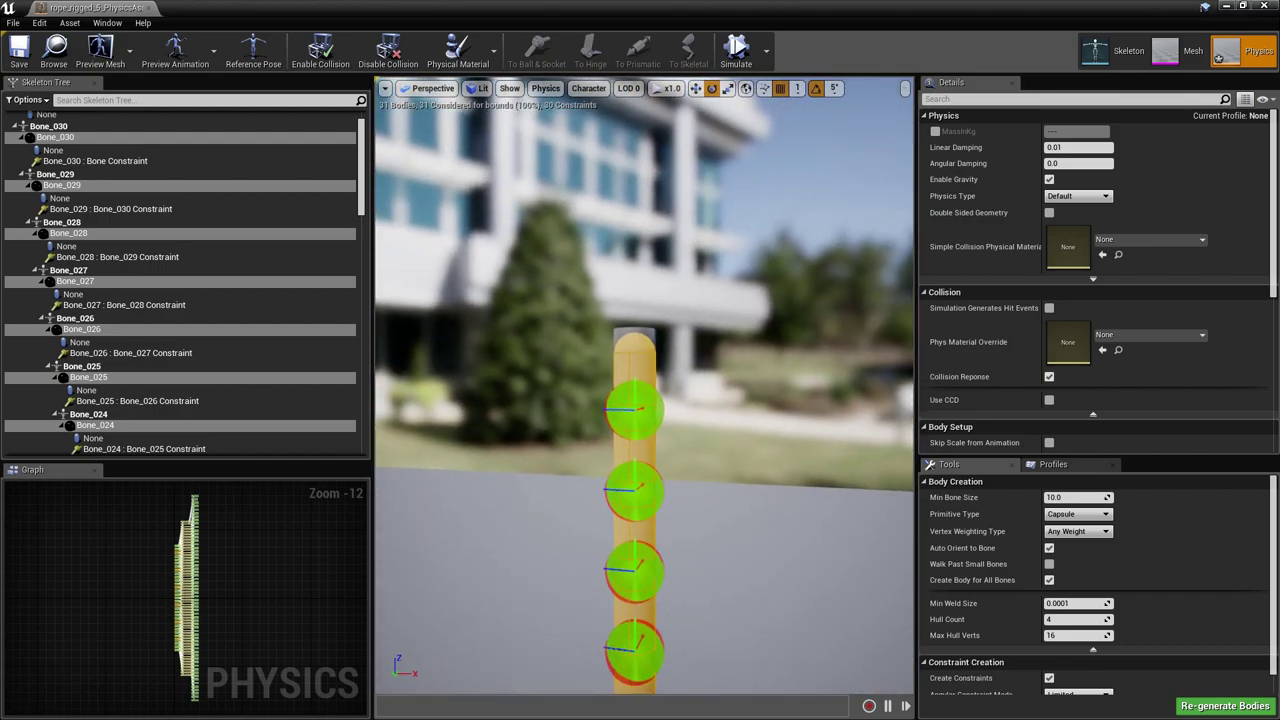
{"action": "left_click", "coordinate": [905, 88]}
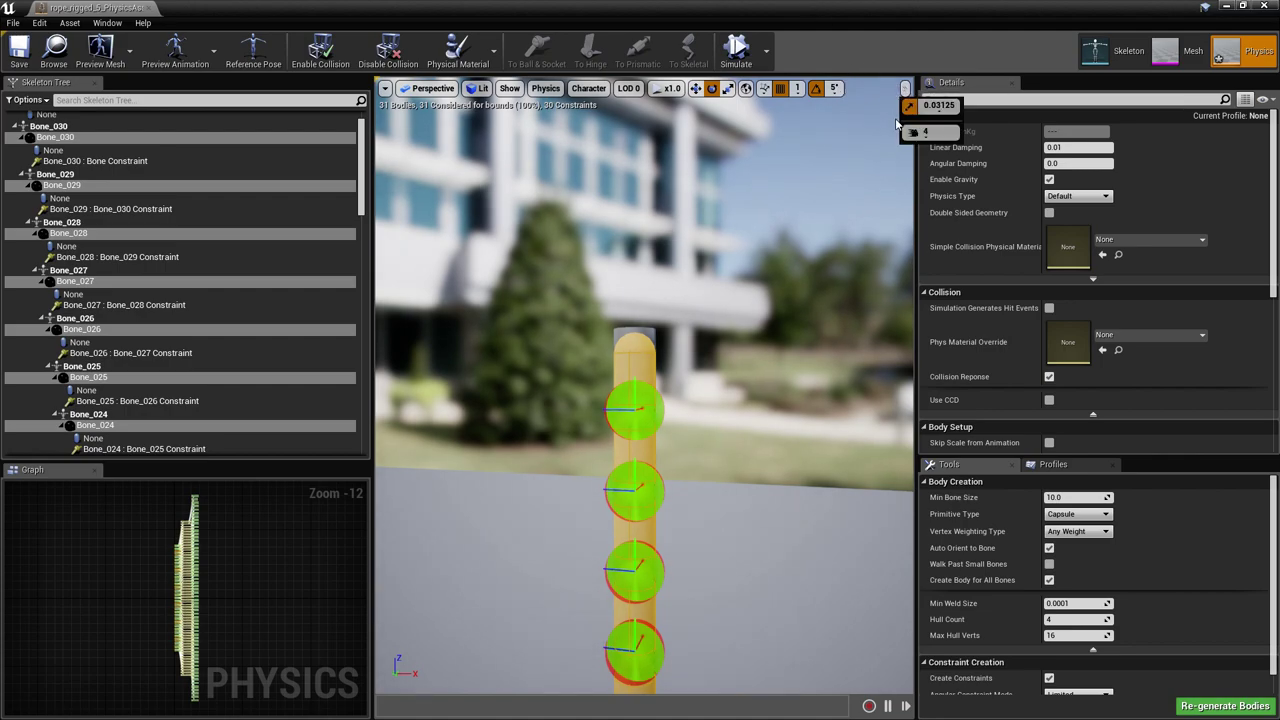
{"action": "left_click", "coordinate": [930, 133]}
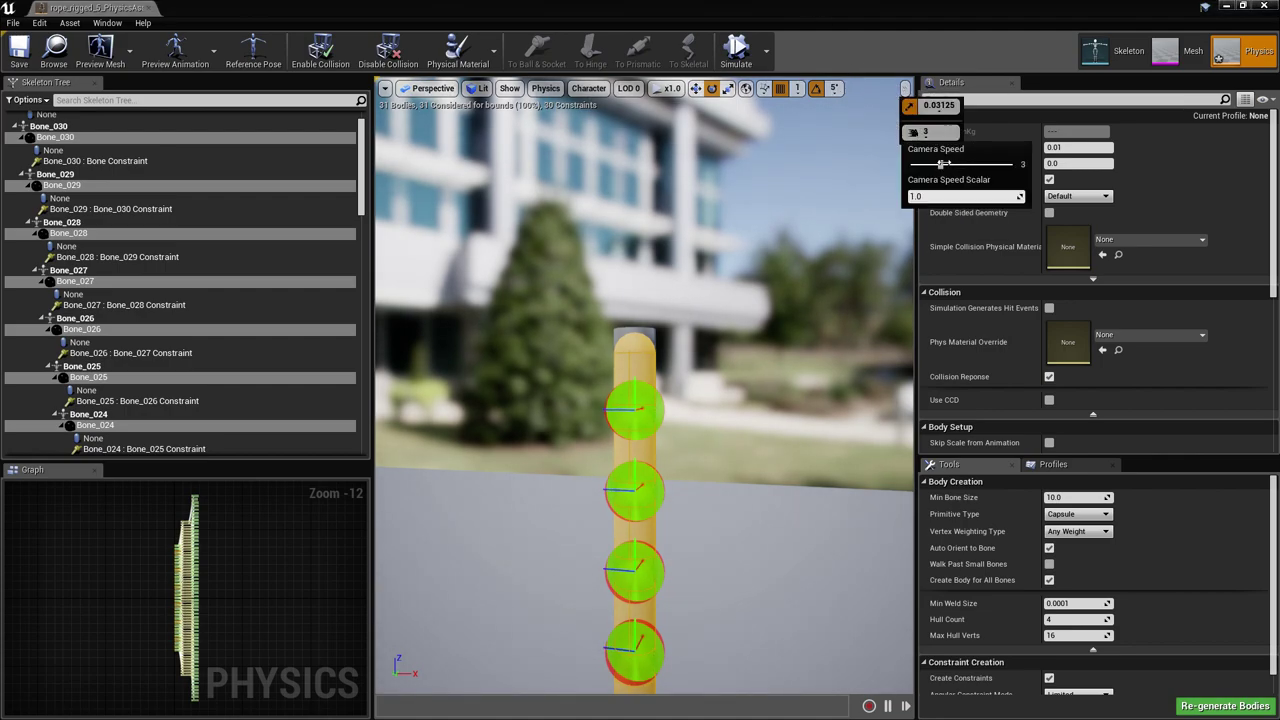
{"action": "mouse_move", "coordinate": [705, 293]}
{"action": "right_mouse_down"}
{"action": "mouse_move", "coordinate": [715, 312]}
{"action": "mouse_move", "coordinate": [695, 308]}
{"action": "right_mouse_up"}
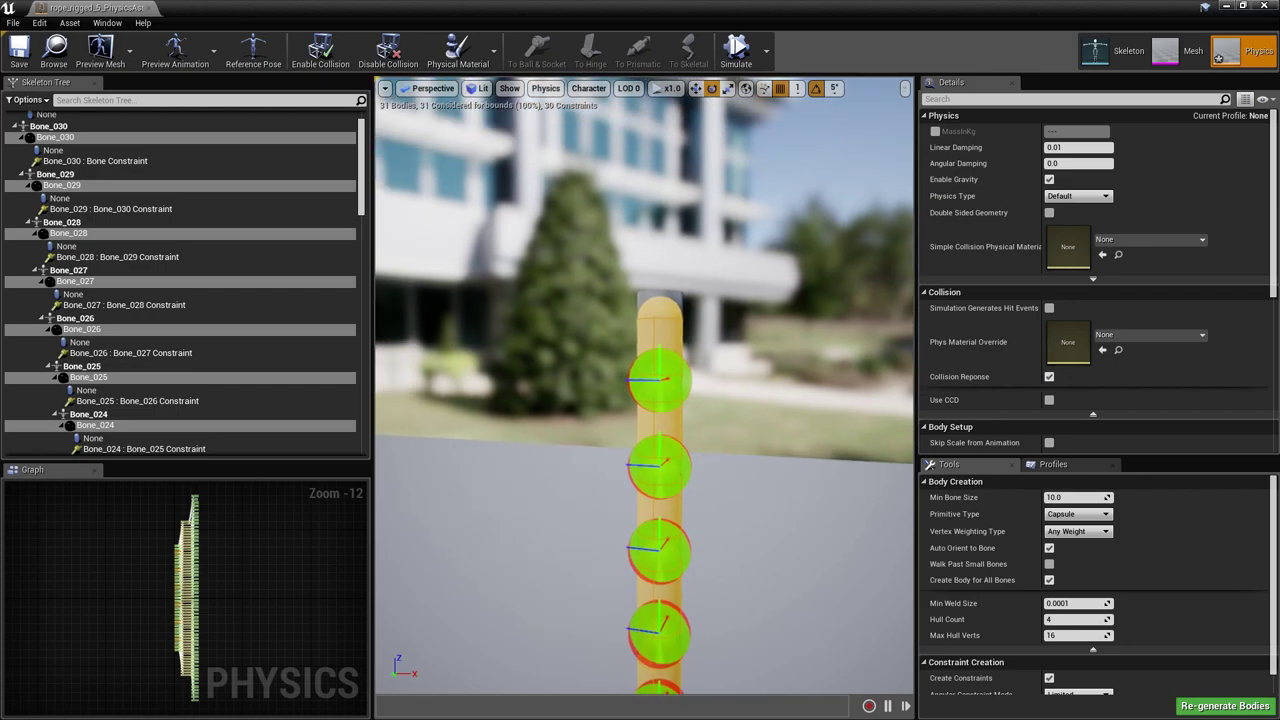
Examine how the rope's bodies and constraints are arranged and connected in the physics graph.
{"action": "left_click", "coordinate": [169, 344]}
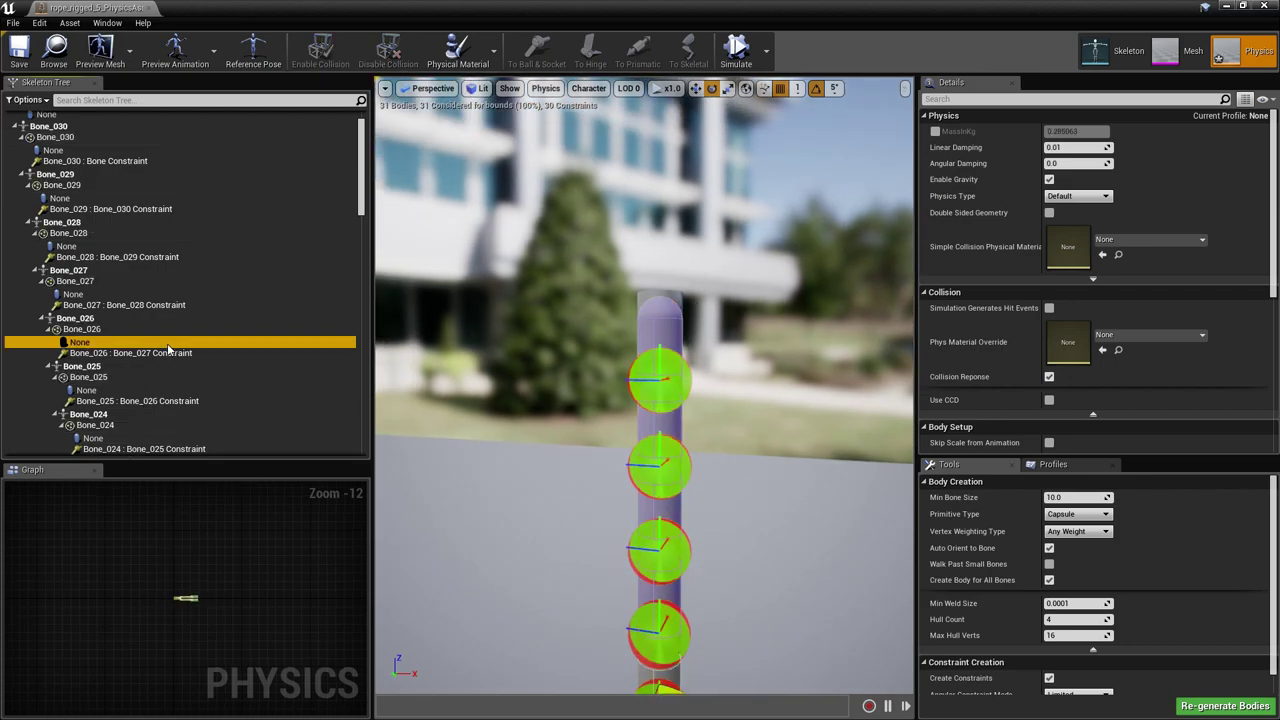
{"action": "key", "text": "ctrl+a"}
{"action": "scroll", "coordinate": [162, 587], "scroll_direction": "up", "scroll_amount": 12}
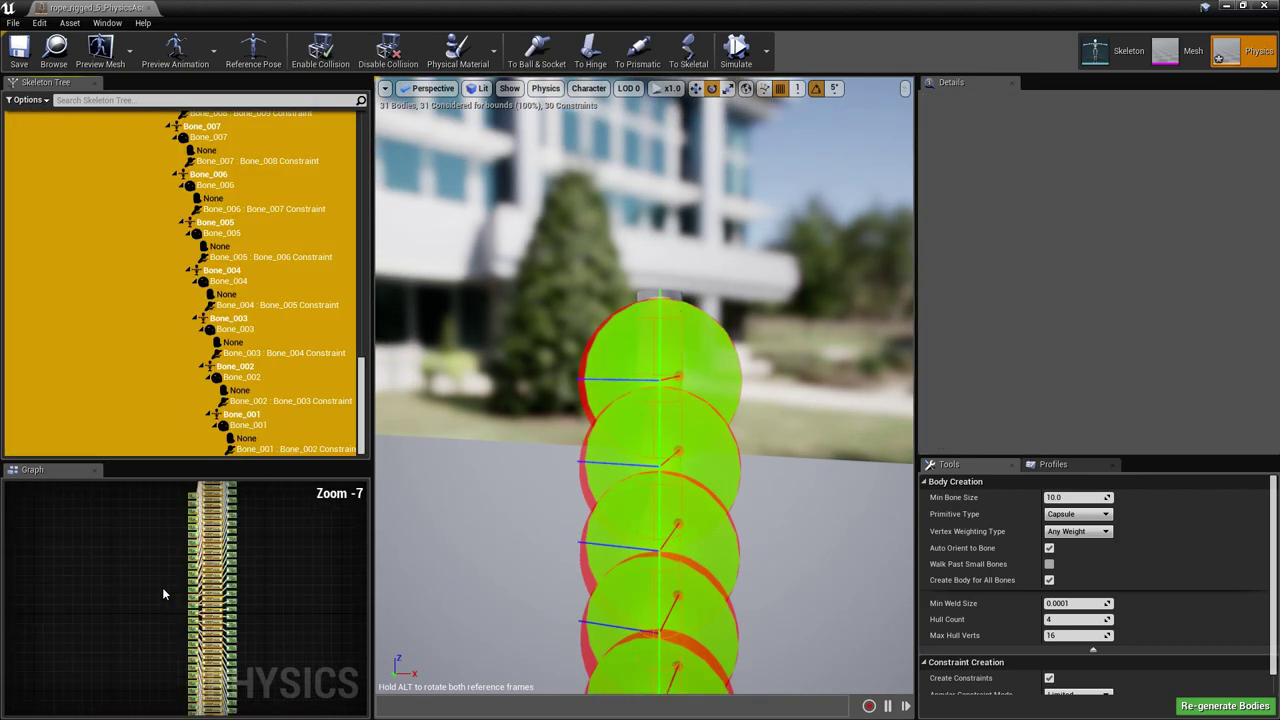
{"action": "right_click_drag", "start_coordinate": [184, 580], "coordinate": [108, 614]}
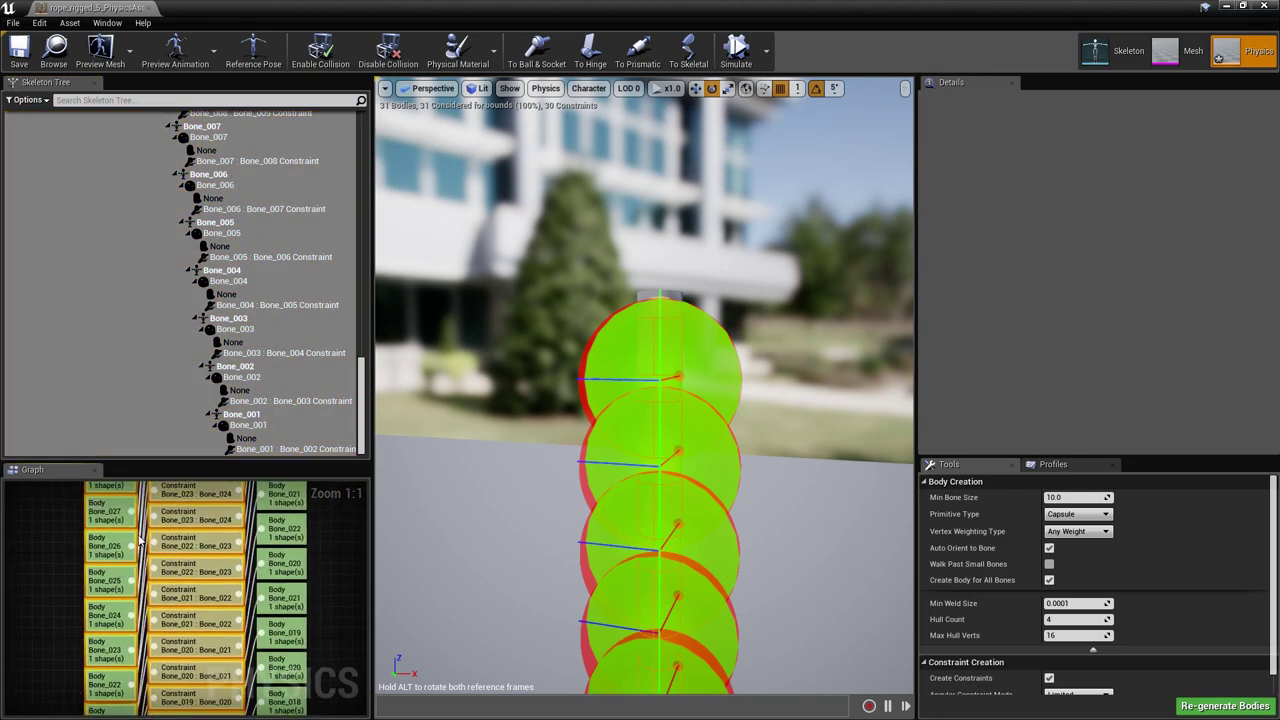
{"action": "right_click_drag", "start_coordinate": [40, 555], "coordinate": [107, 613]}
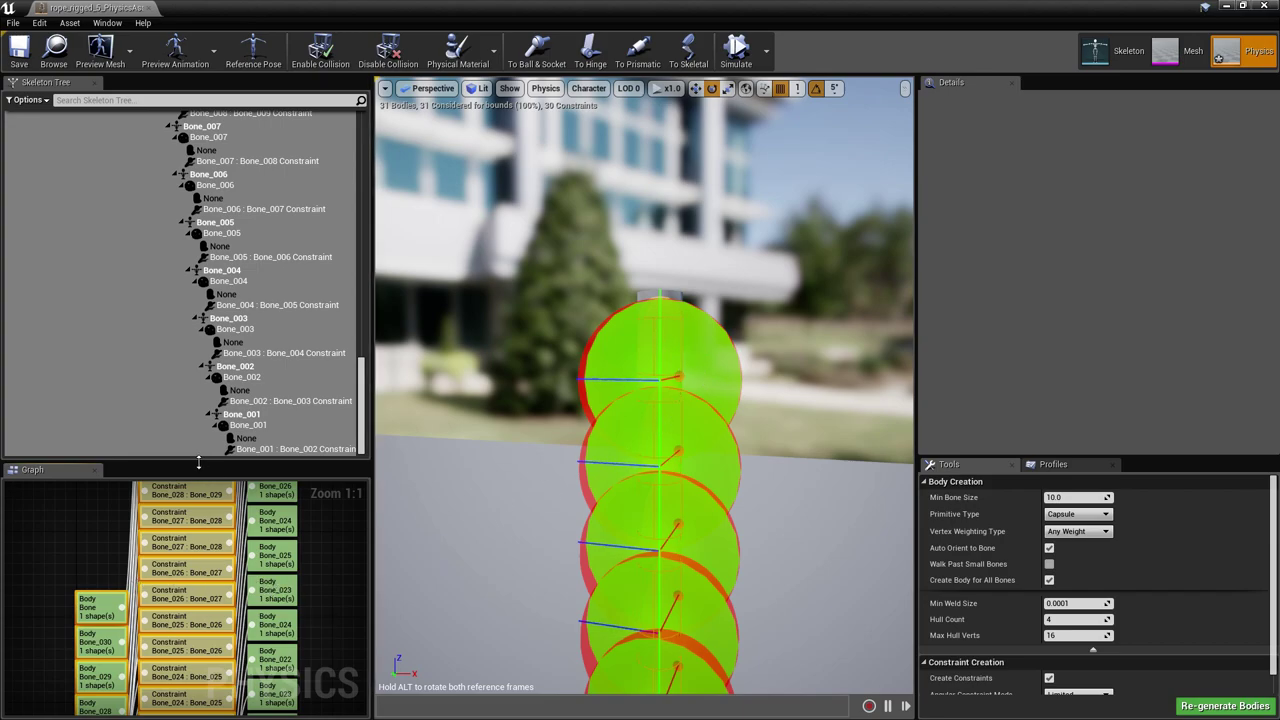
{"action": "right_click_drag", "start_coordinate": [176, 580], "coordinate": [97, 672]}
{"action": "left_click", "coordinate": [107, 654]}
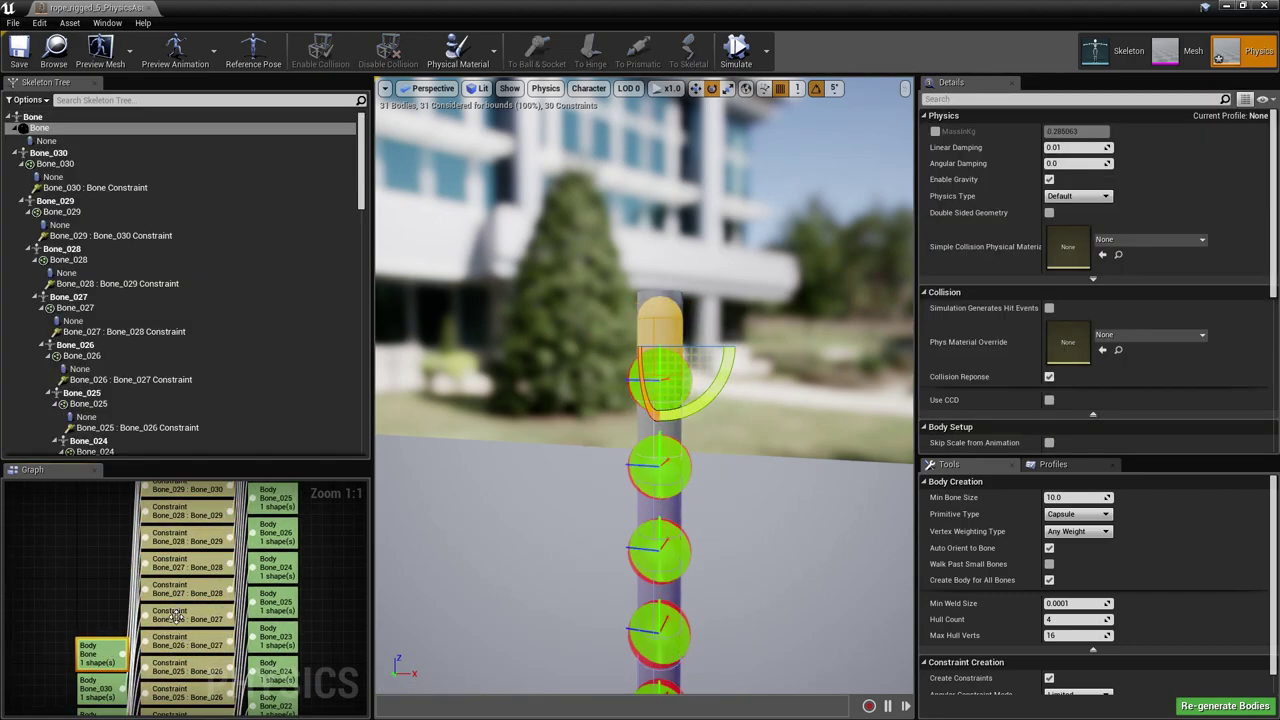
{"action": "left_click", "coordinate": [277, 602]}
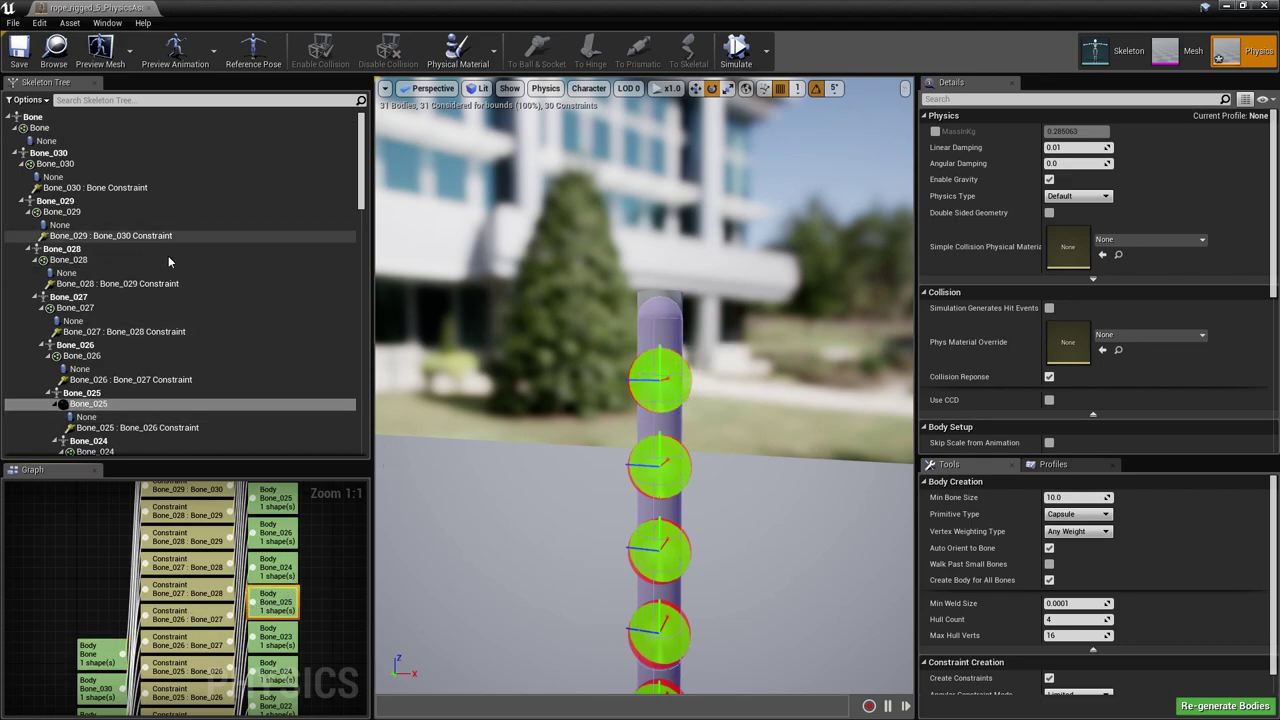
{"action": "scroll", "coordinate": [192, 528], "scroll_direction": "down", "scroll_amount": 7}
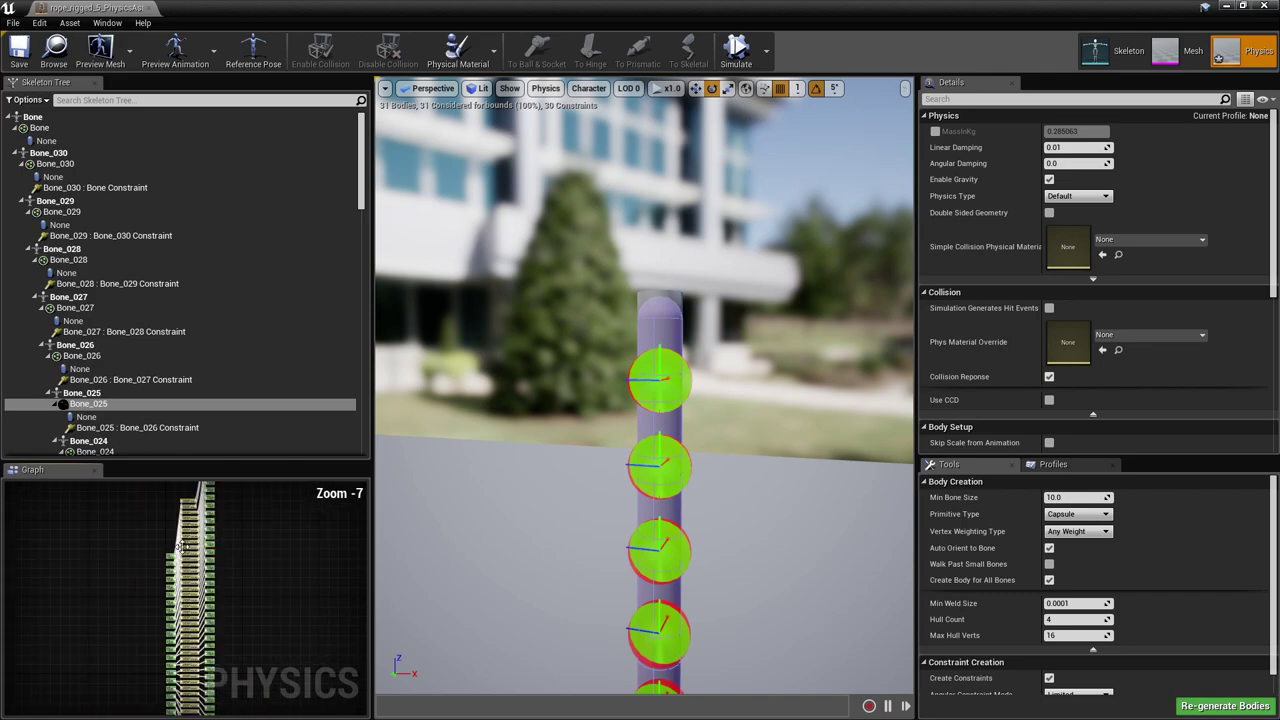
{"action": "scroll", "coordinate": [186, 535], "scroll_direction": "down", "scroll_amount": 3}
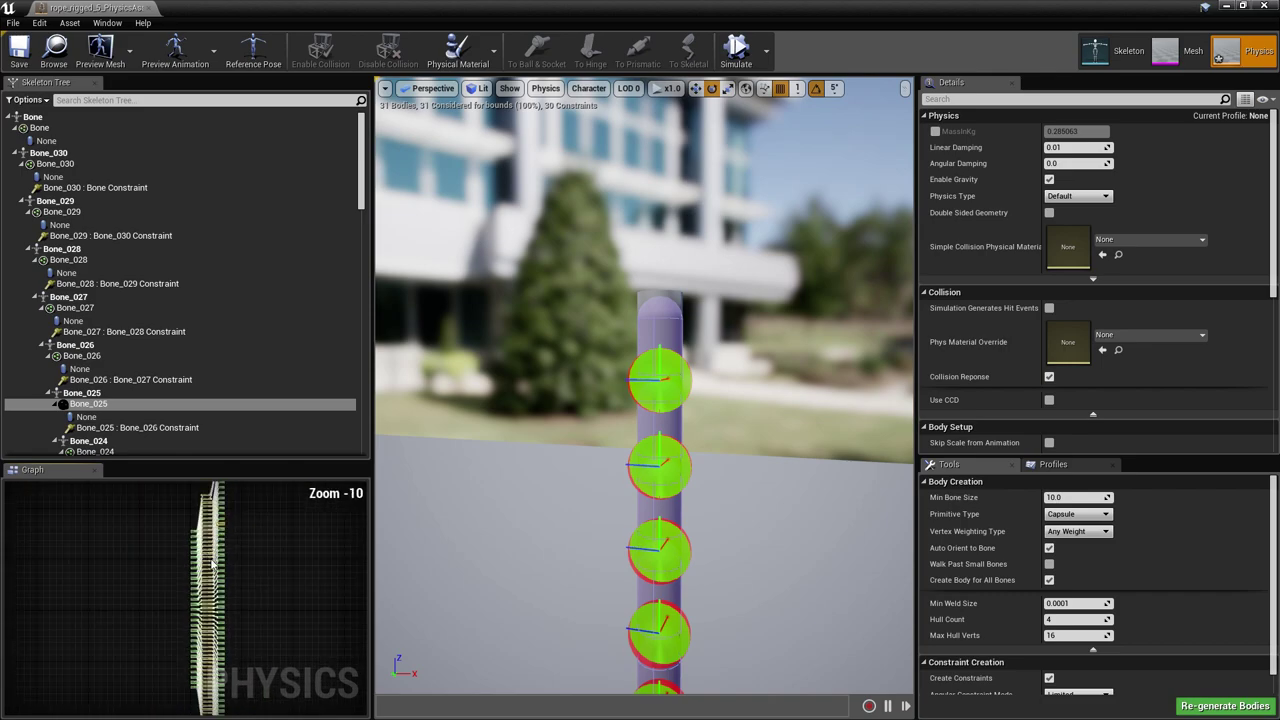
Select all rope bodies and set their mass to 1.0 kg, linear damping to 0.5 and angular damping to 0.5.
{"action": "left_click_drag", "start_coordinate": [164, 692], "coordinate": [180, 700]}
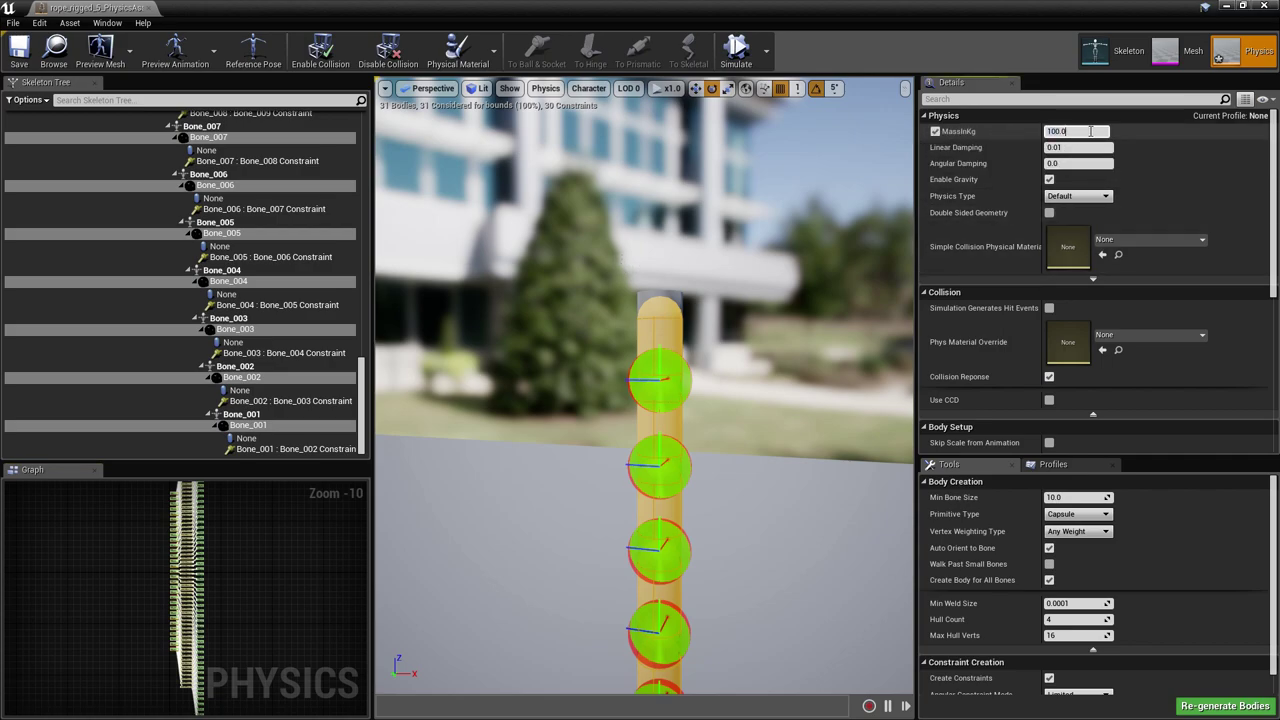
{"action": "type", "text": "0."}
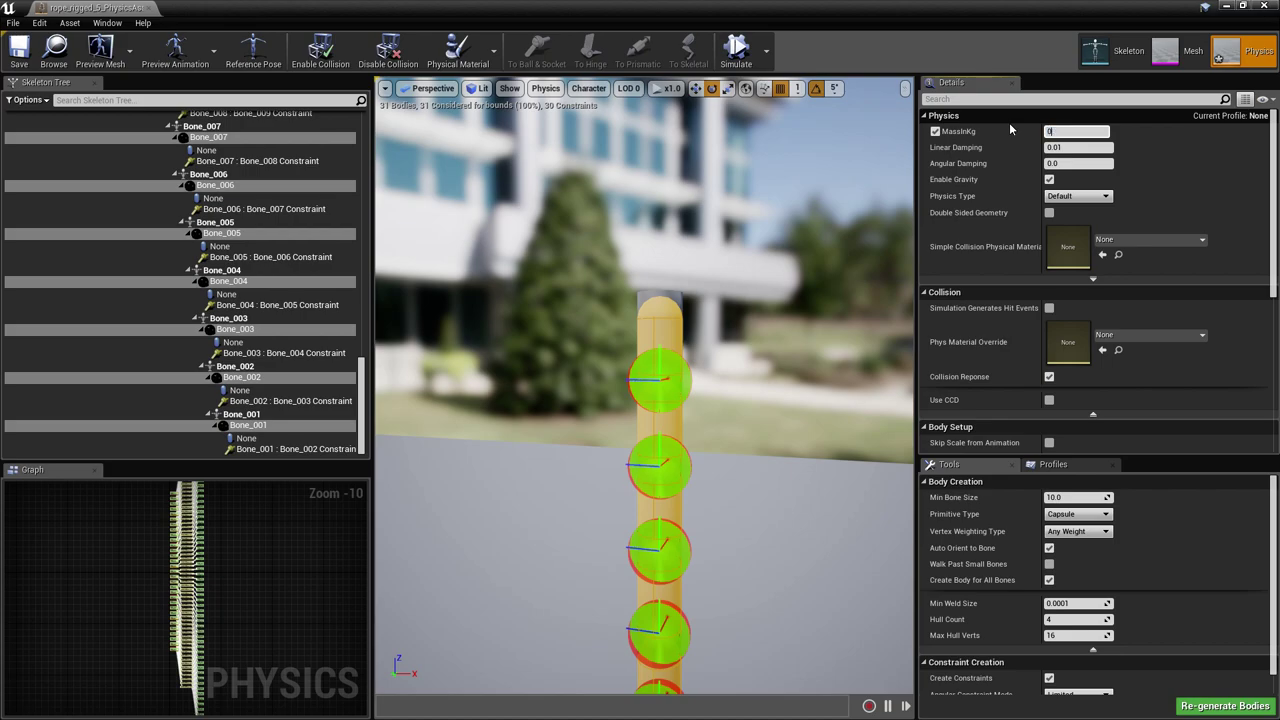
{"action": "key", "text": "Return"}
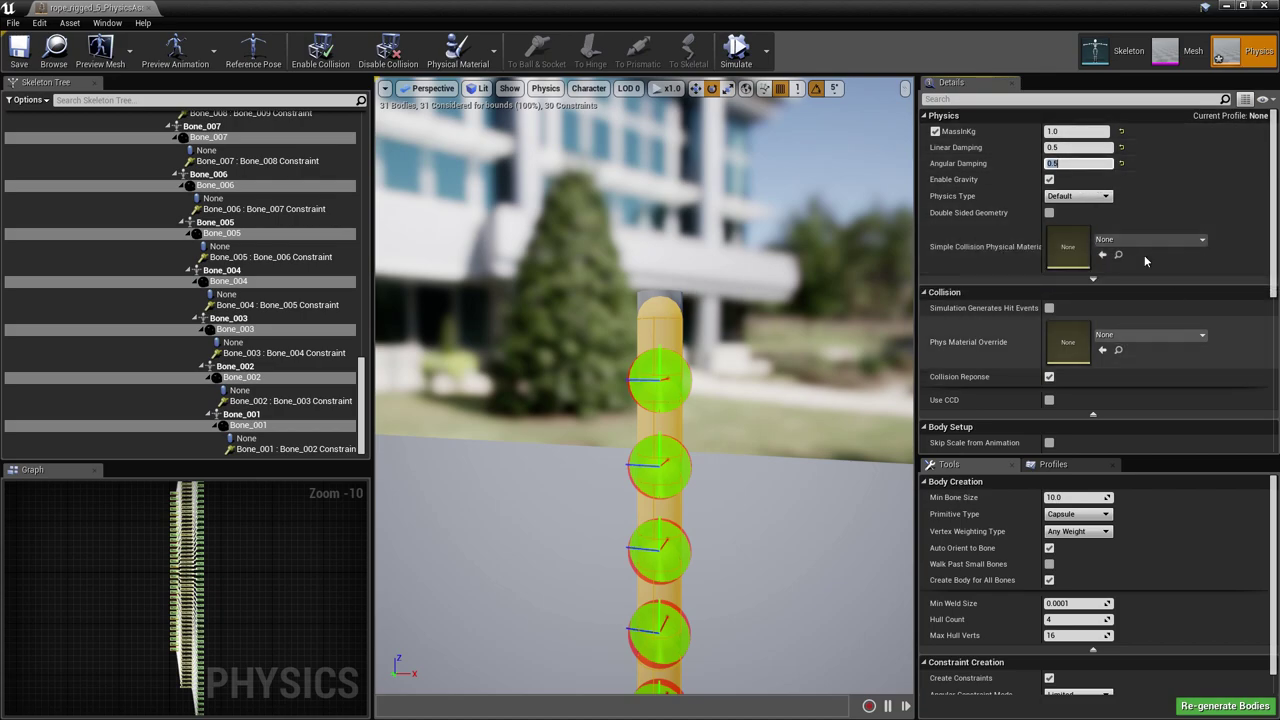
Assign PM_Rope as the Phys Material Override of all bodies and review their remaining physics, collision and body setup options.
{"action": "scroll", "coordinate": [1070, 290], "scroll_direction": "down", "scroll_amount": 1}
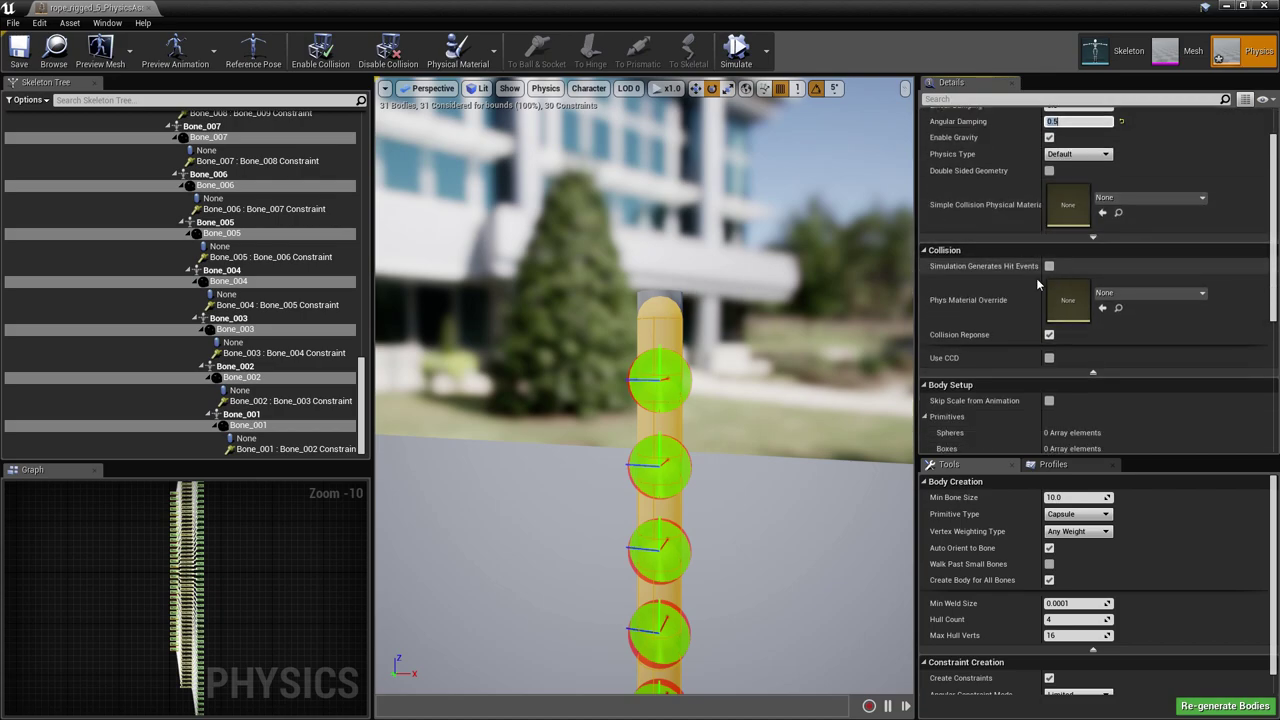
{"action": "left_click", "coordinate": [1150, 292]}
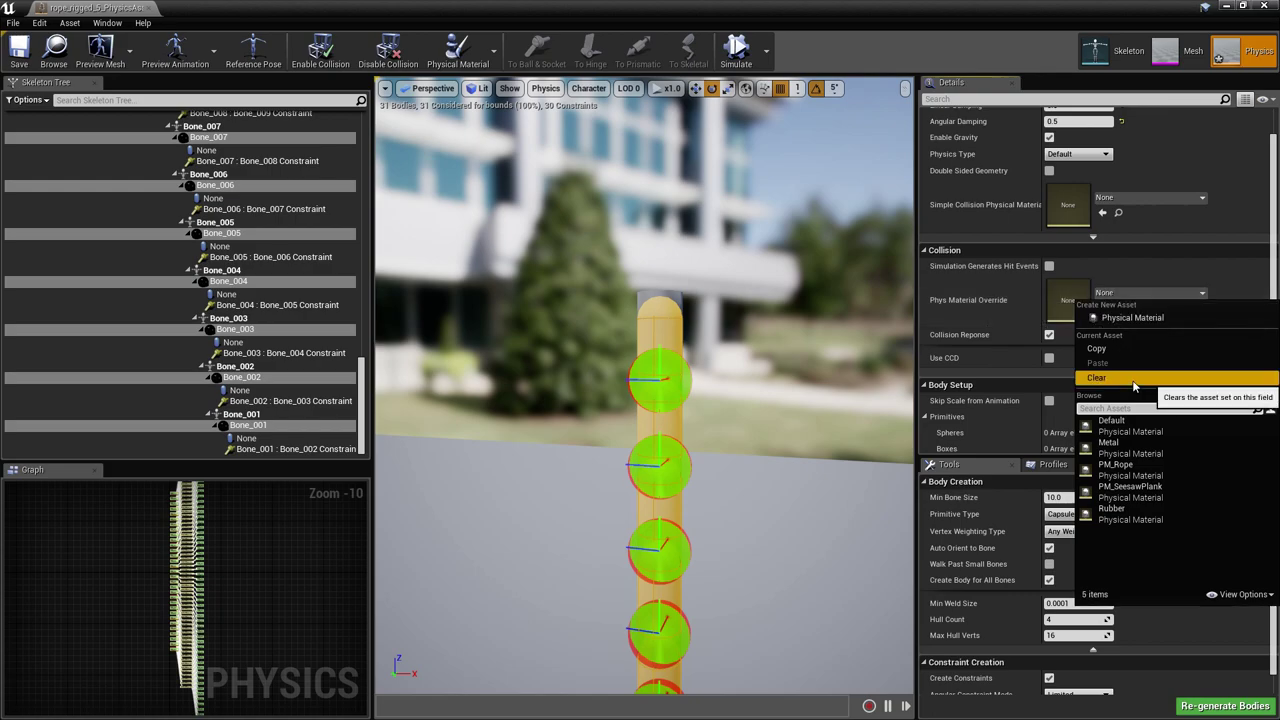
{"action": "left_click", "coordinate": [1125, 425]}
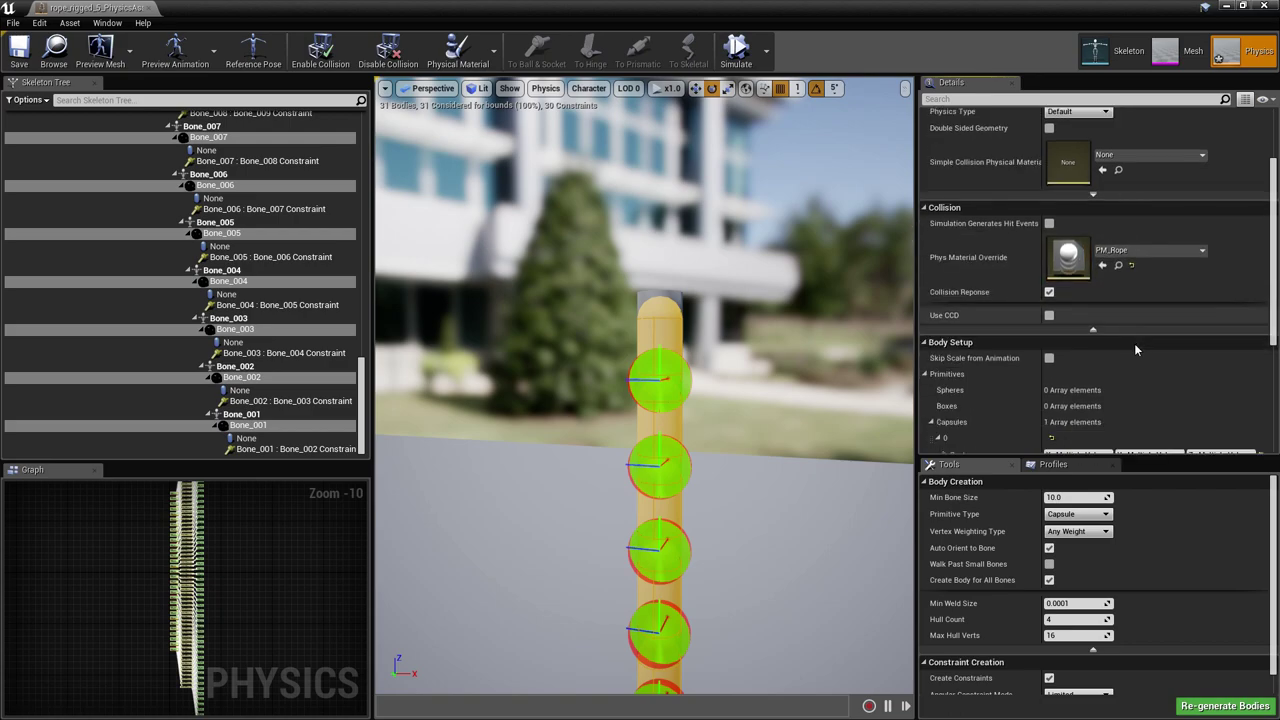
{"action": "scroll", "coordinate": [1040, 298], "scroll_direction": "up", "scroll_amount": 1}
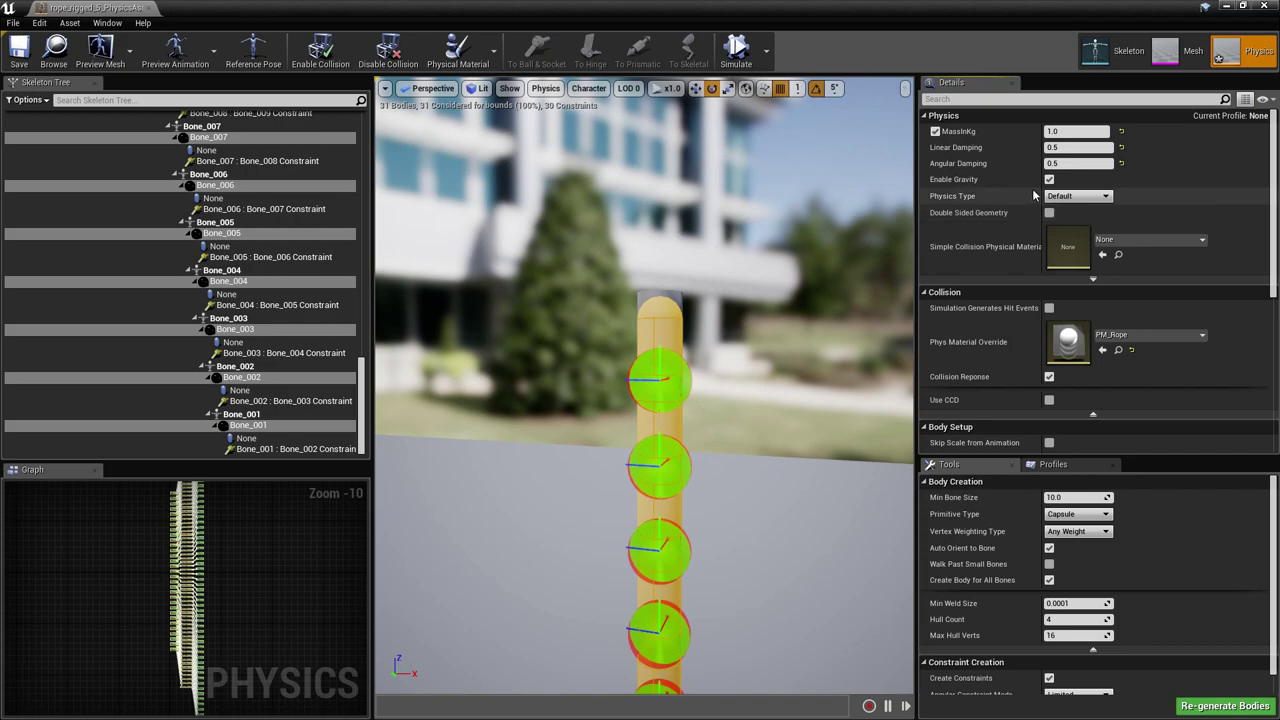
{"action": "scroll", "coordinate": [1050, 200], "scroll_direction": "down", "scroll_amount": 1}
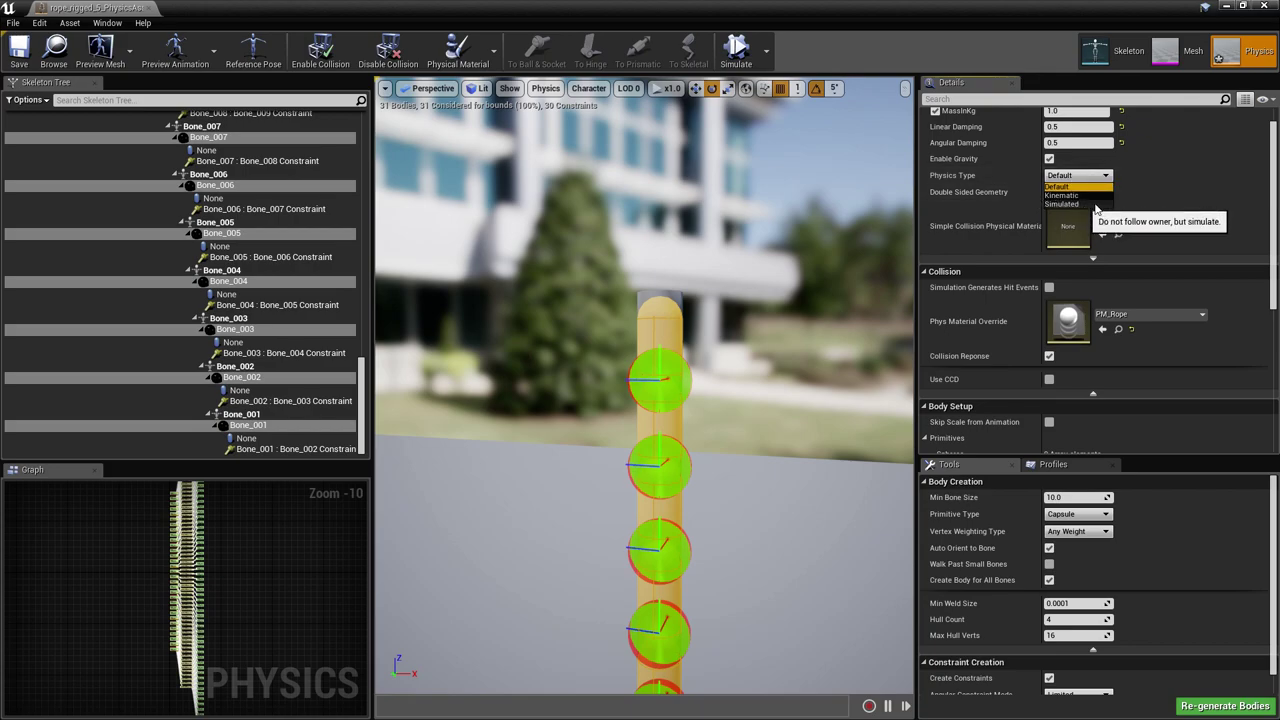
{"action": "scroll", "coordinate": [1166, 256], "scroll_direction": "down", "scroll_amount": 3}
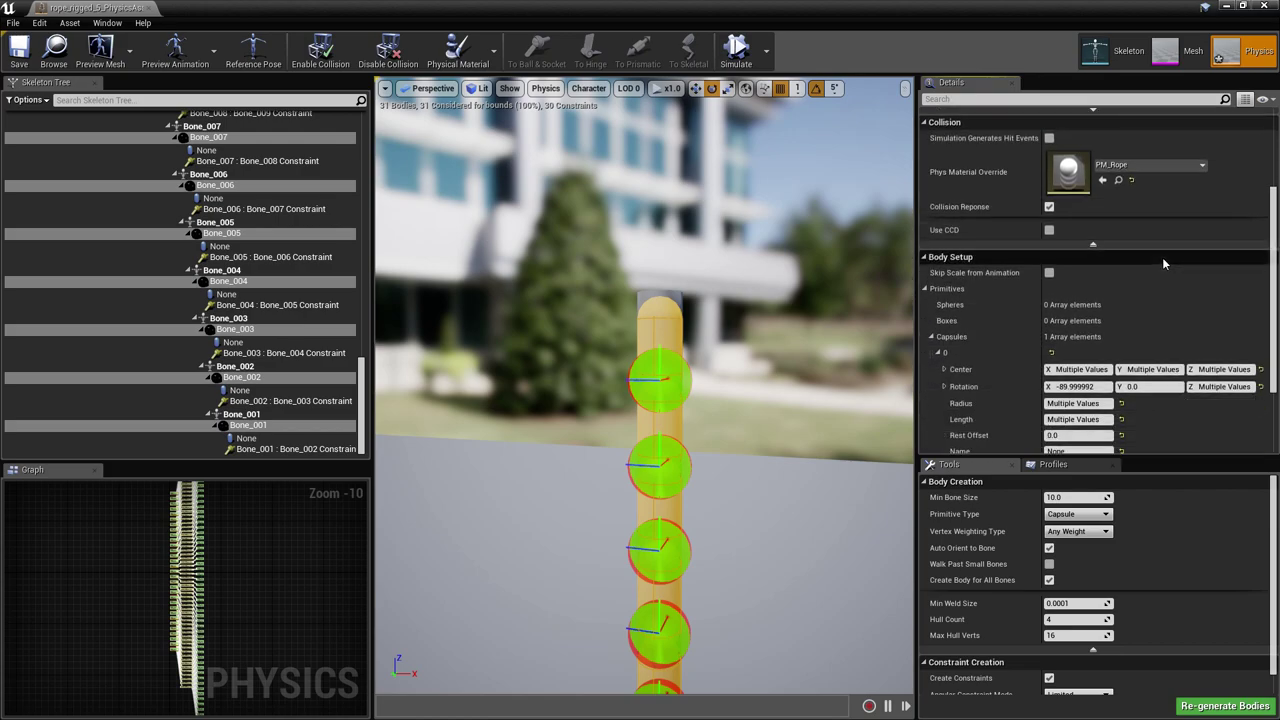
{"action": "scroll", "coordinate": [1096, 240], "scroll_direction": "down", "scroll_amount": 1}
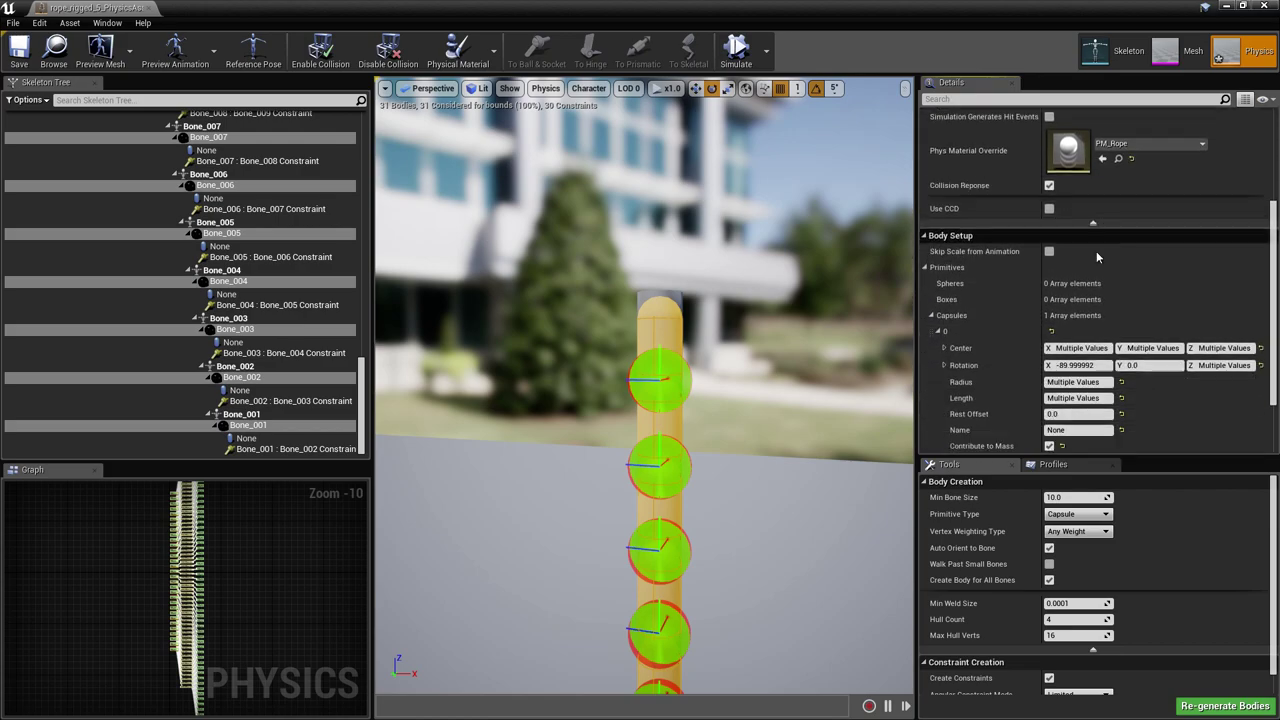
{"action": "scroll", "coordinate": [1152, 269], "scroll_direction": "down", "scroll_amount": 2}
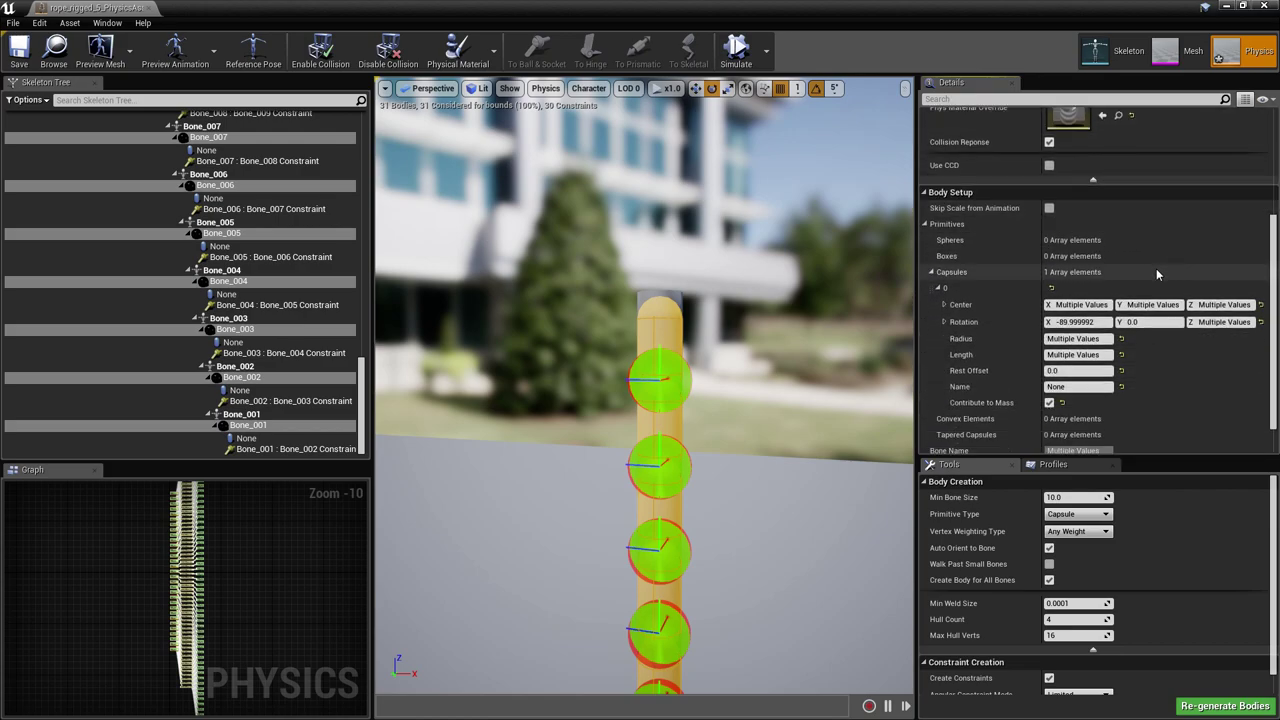
{"action": "scroll", "coordinate": [1154, 271], "scroll_direction": "up", "scroll_amount": 5}
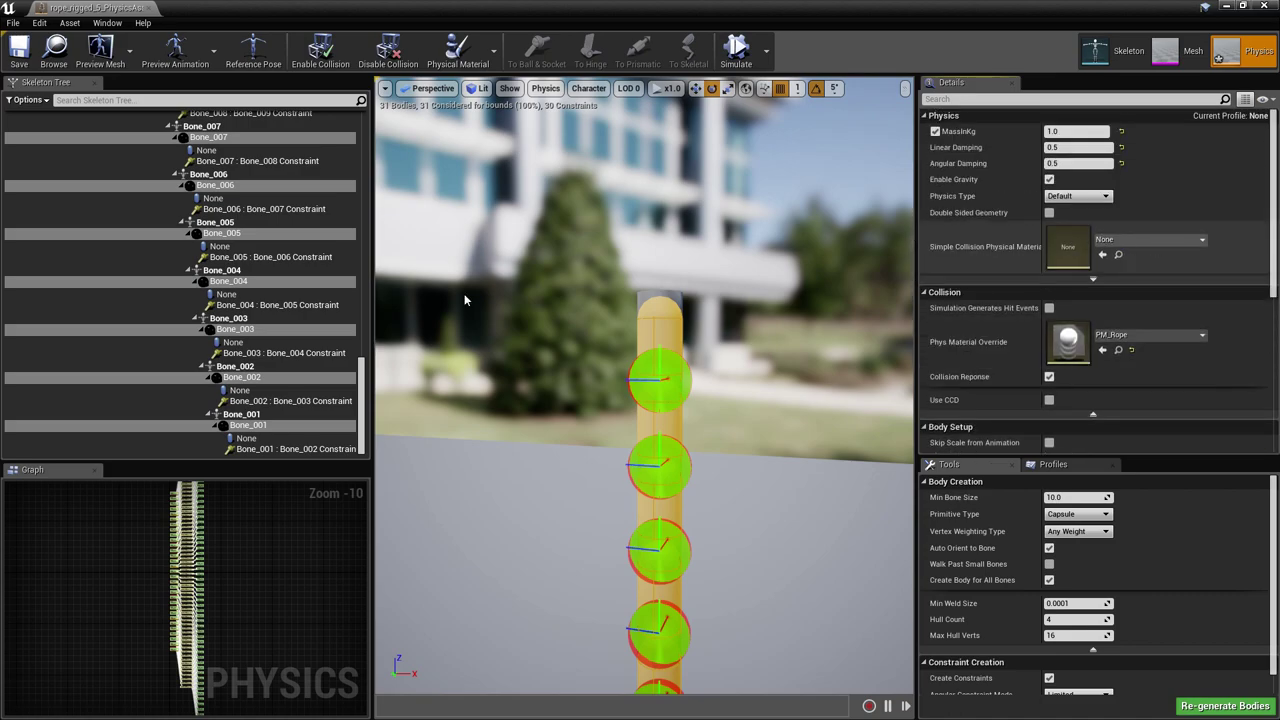
Select all of the rope's constraints in the physics graph and enable Disable Collision for them.
{"action": "left_click", "coordinate": [114, 524]}
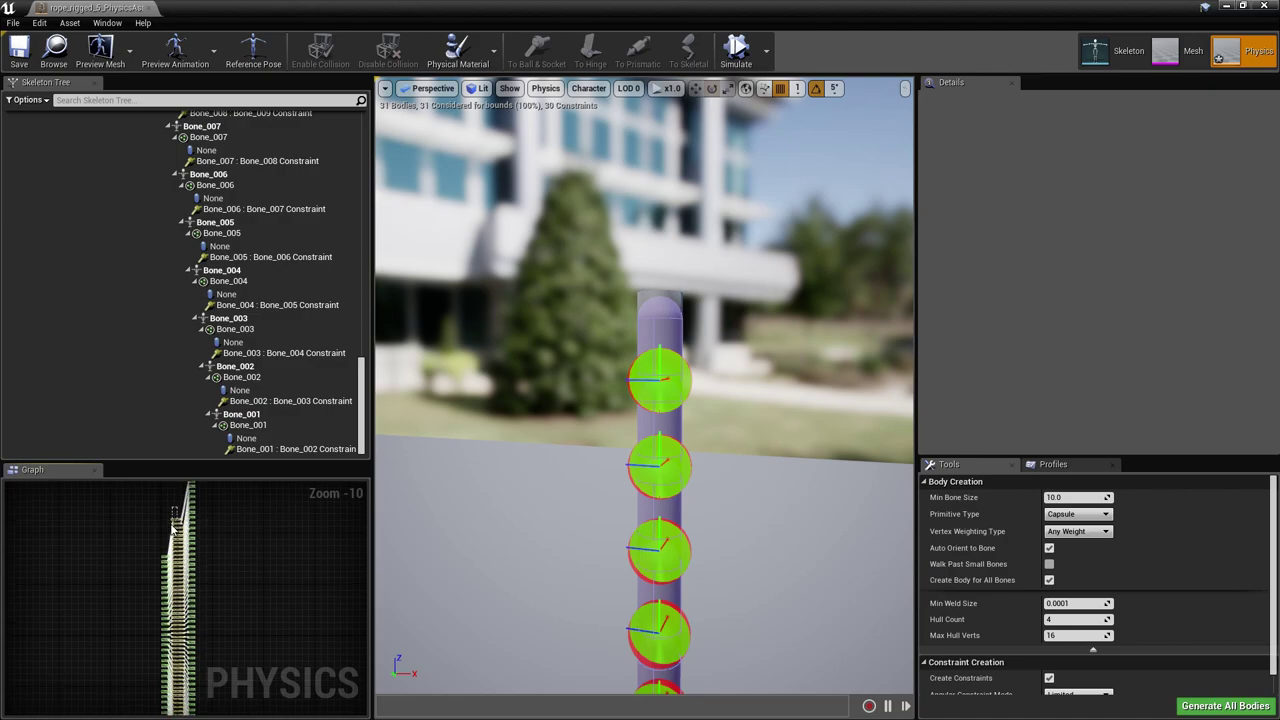
{"action": "left_click_drag", "start_coordinate": [171, 704], "coordinate": [178, 650]}
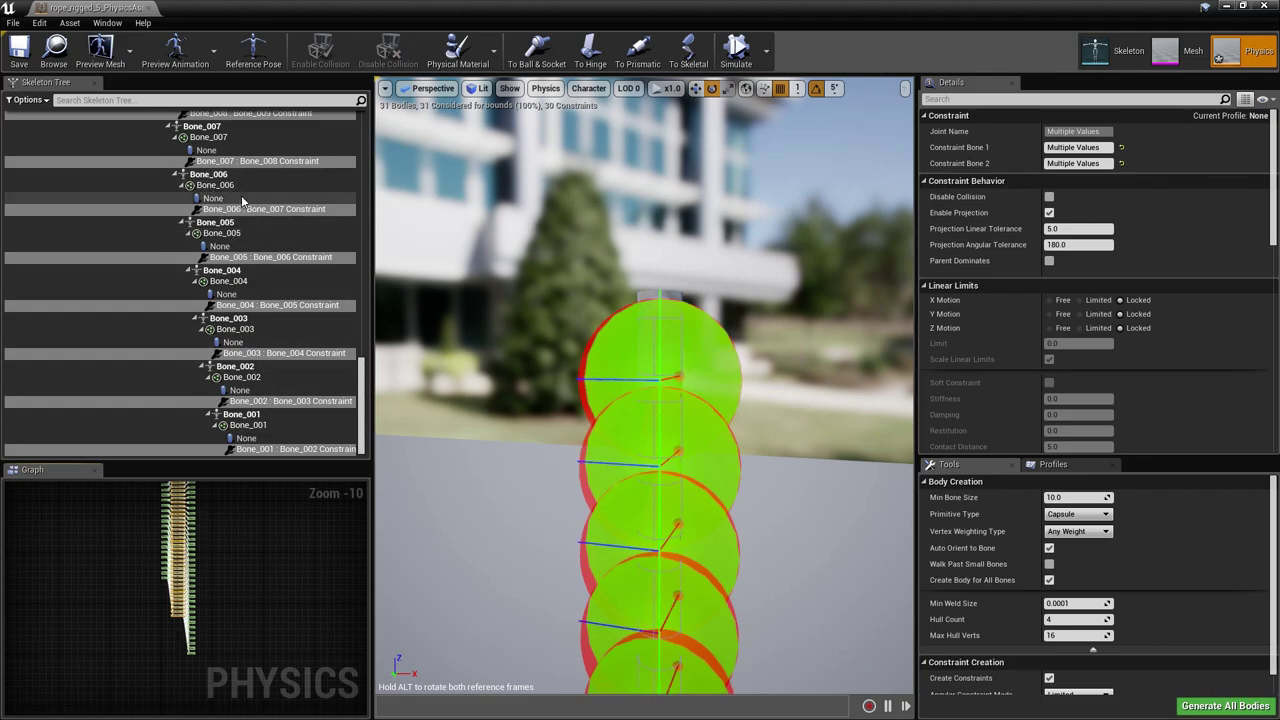
{"action": "left_click", "coordinate": [1049, 197]}
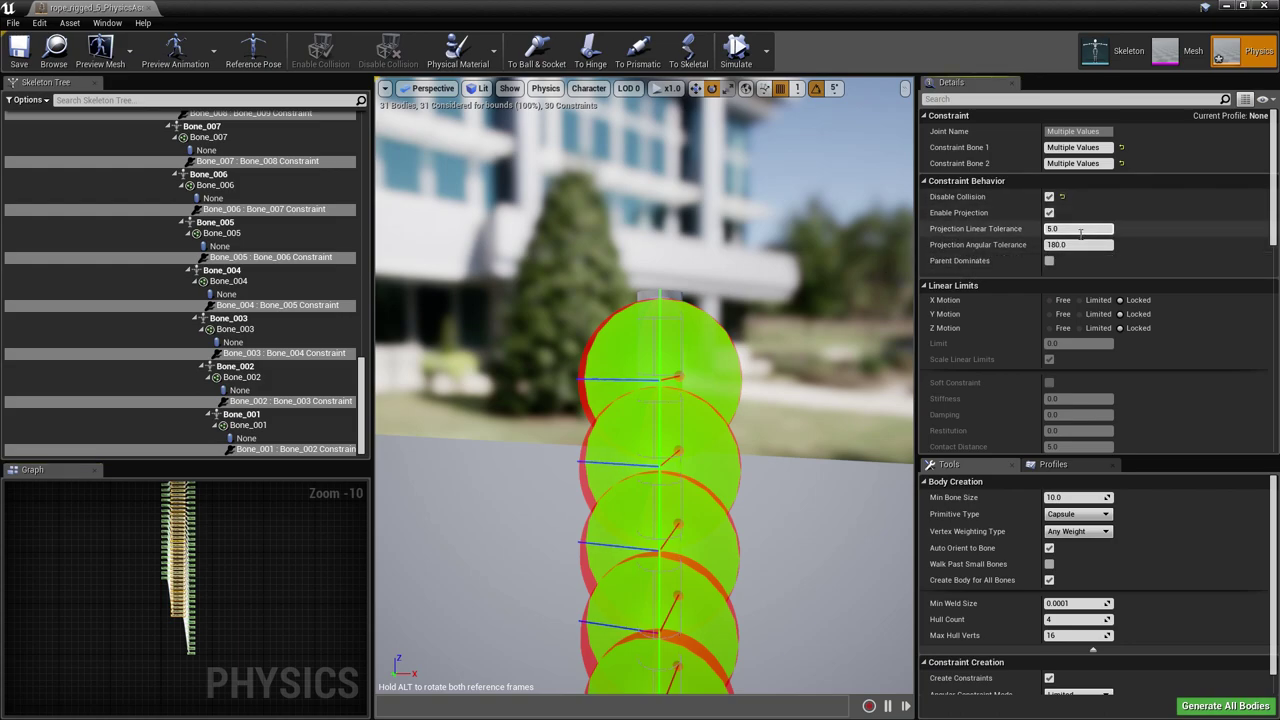
Set the Swing 1, Swing 2 and Twist Motion of all selected rope constraints to Limited.
{"action": "scroll", "coordinate": [1088, 268], "scroll_direction": "down", "scroll_amount": 2}
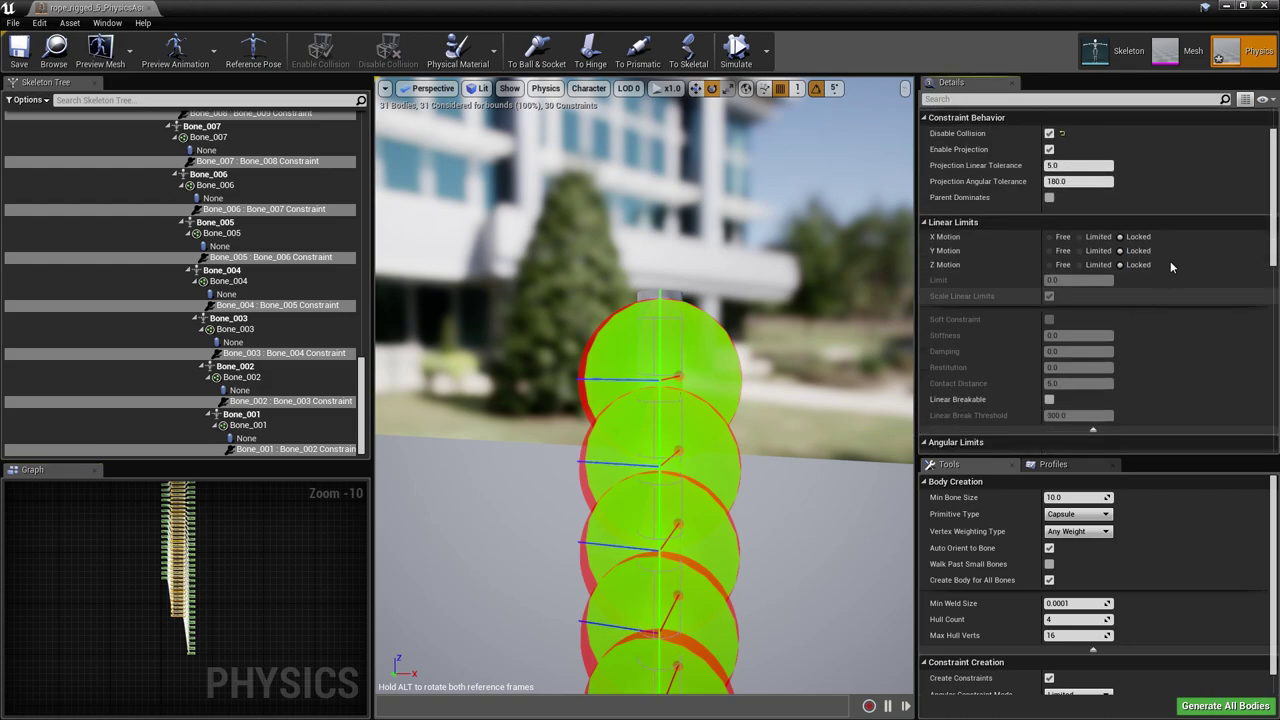
{"action": "scroll", "coordinate": [1184, 296], "scroll_direction": "up", "scroll_amount": 2}
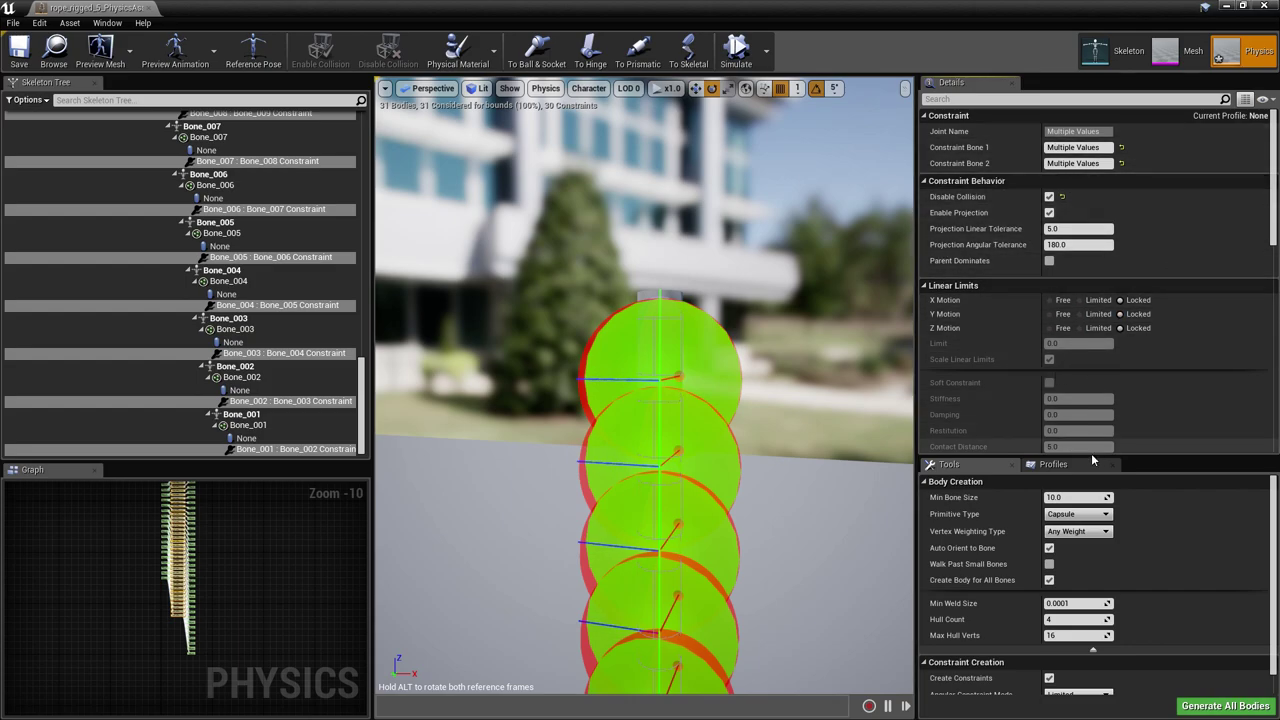
{"action": "left_click_drag", "start_coordinate": [1124, 455], "coordinate": [1106, 515]}
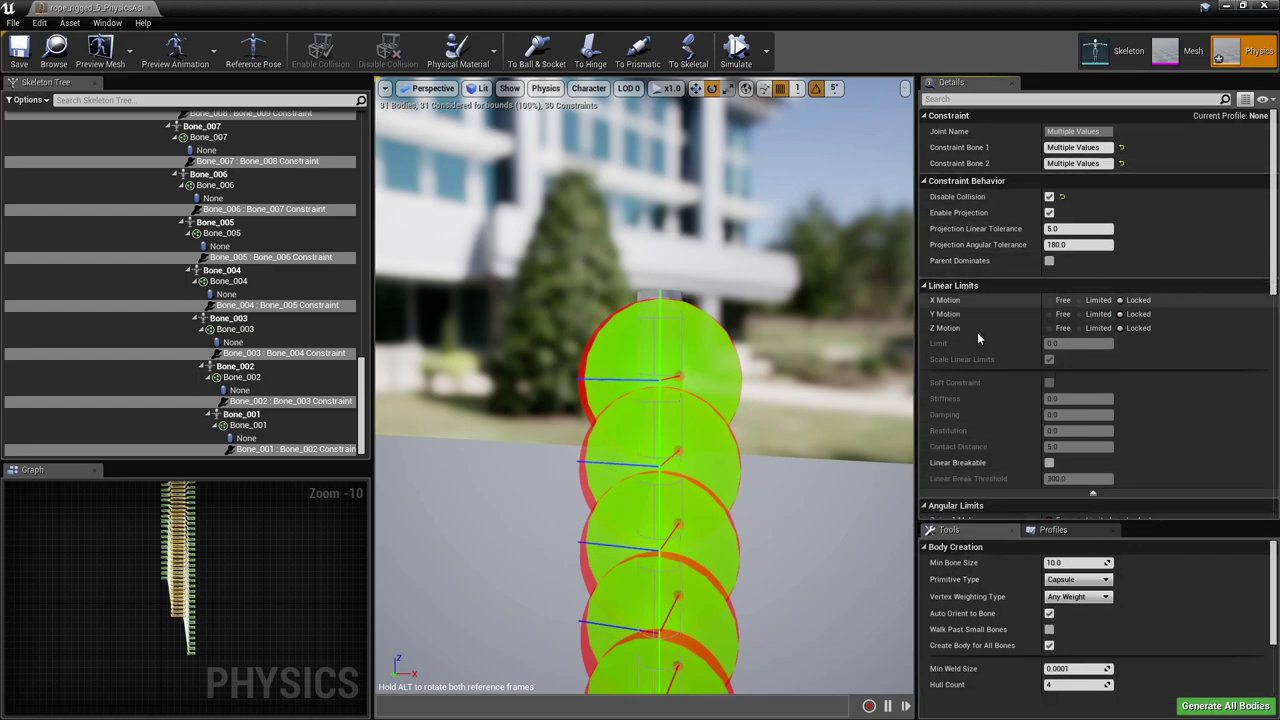
{"action": "scroll", "coordinate": [1186, 296], "scroll_direction": "down", "scroll_amount": 2}
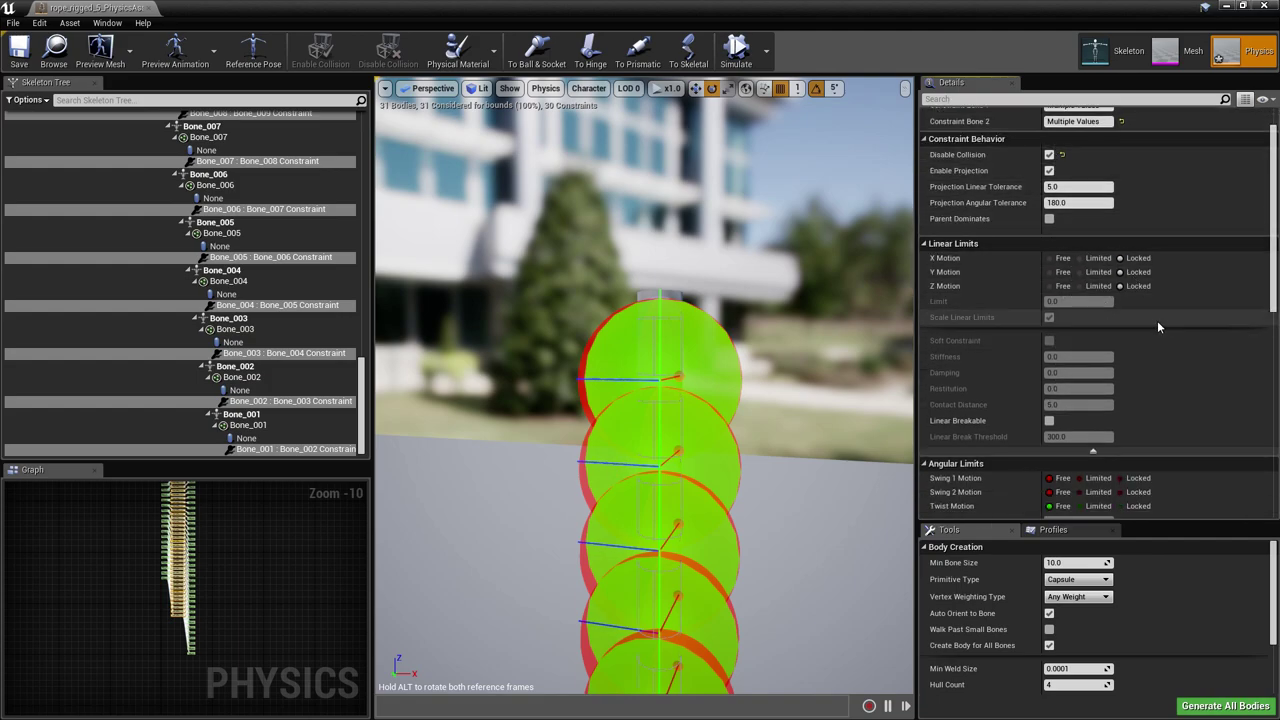
{"action": "scroll", "coordinate": [1170, 316], "scroll_direction": "down", "scroll_amount": 5}
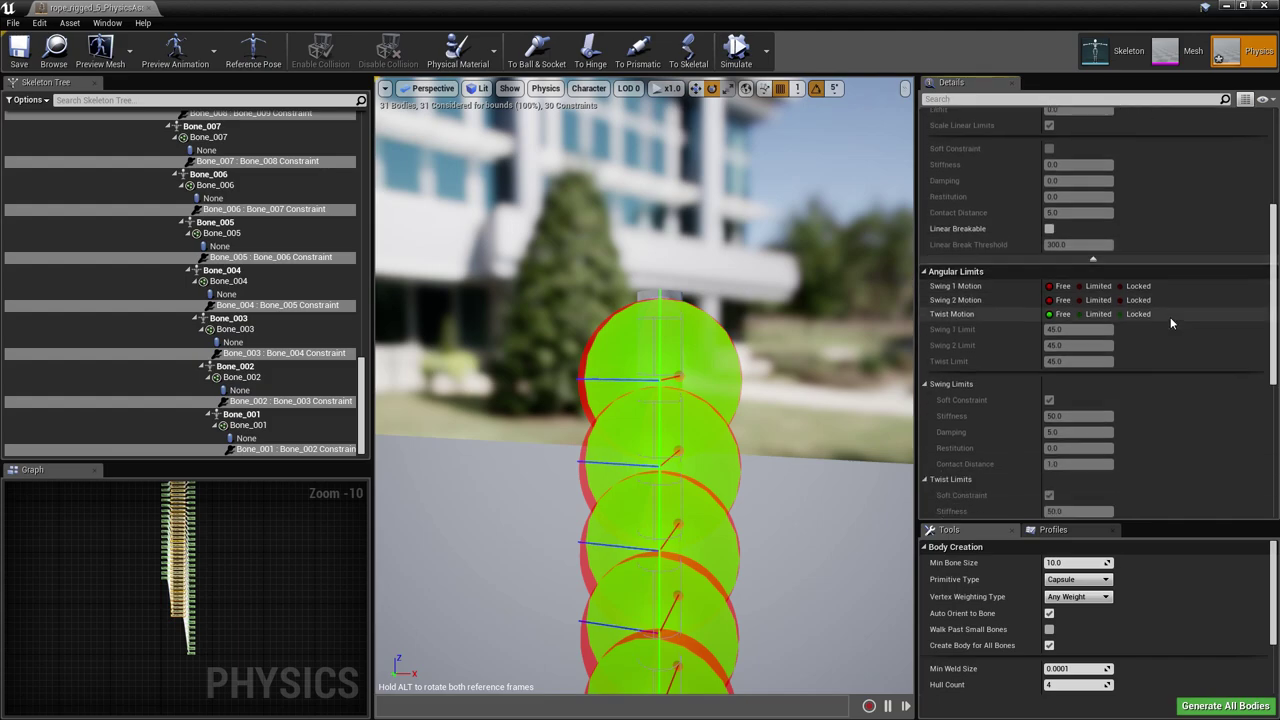
{"action": "scroll", "coordinate": [1080, 265], "scroll_direction": "up", "scroll_amount": 4}
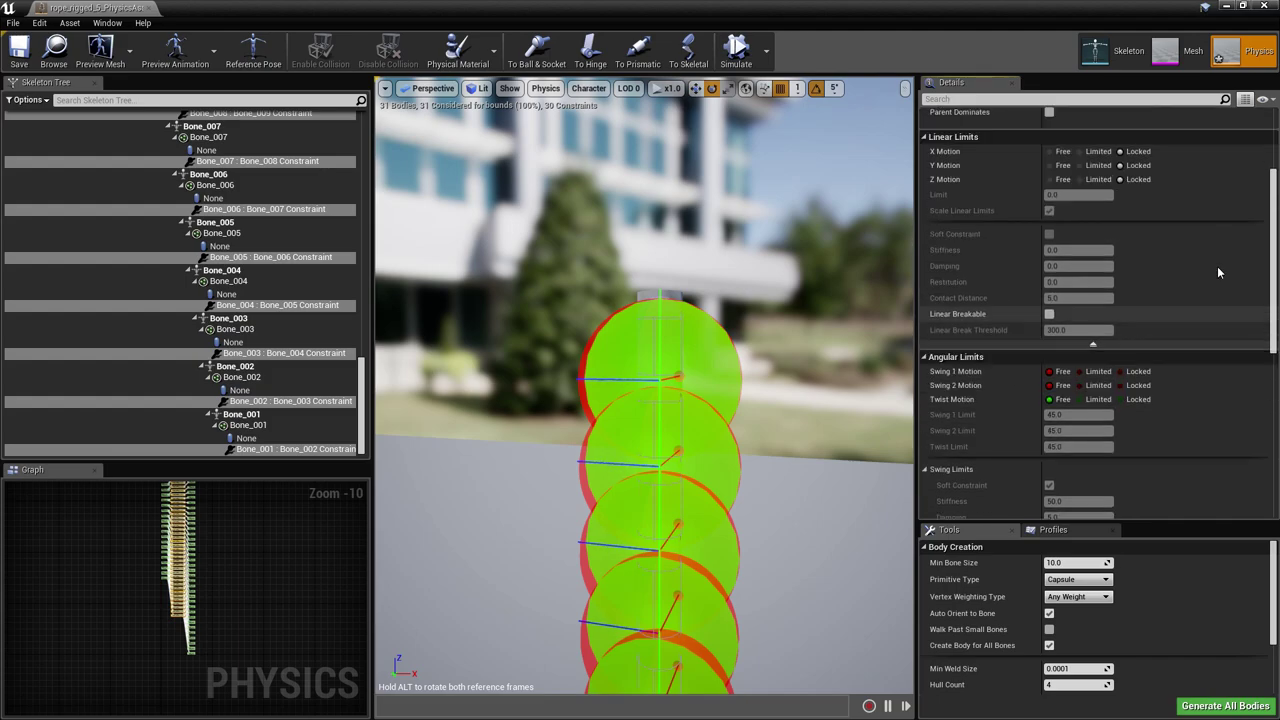
{"action": "scroll", "coordinate": [1160, 237], "scroll_direction": "down", "scroll_amount": 4}
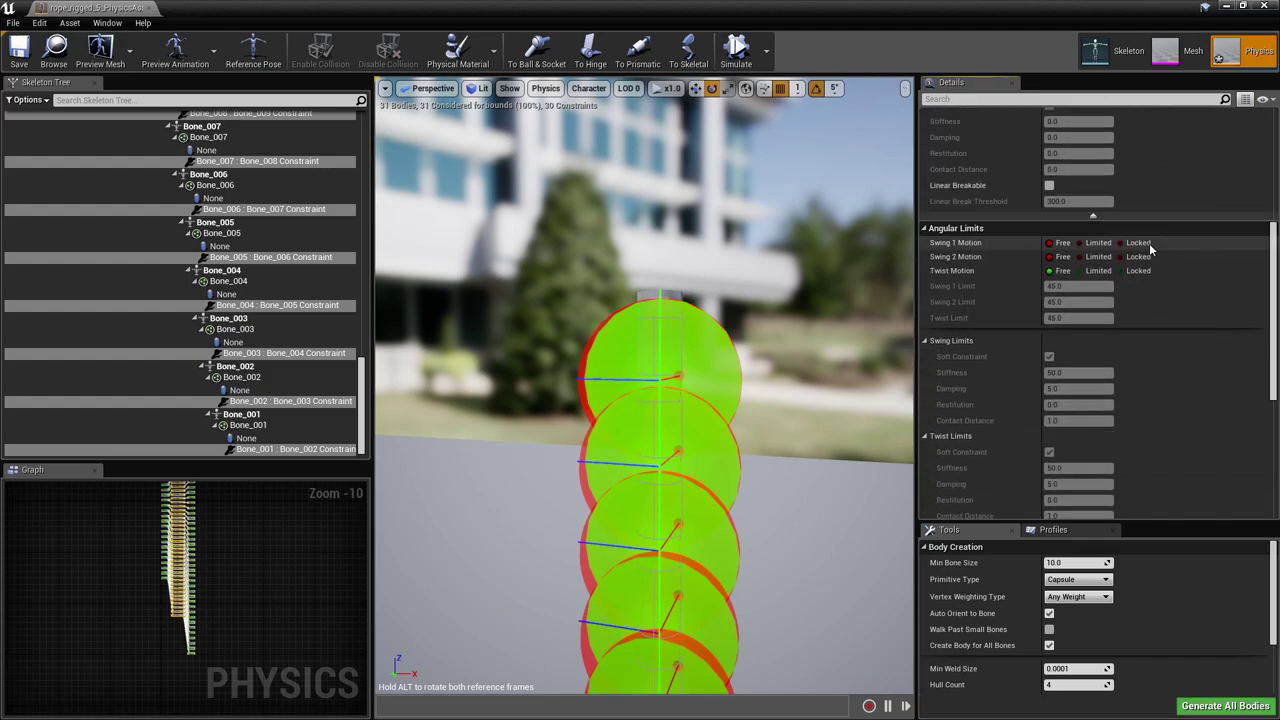
{"action": "left_click", "coordinate": [1097, 243]}
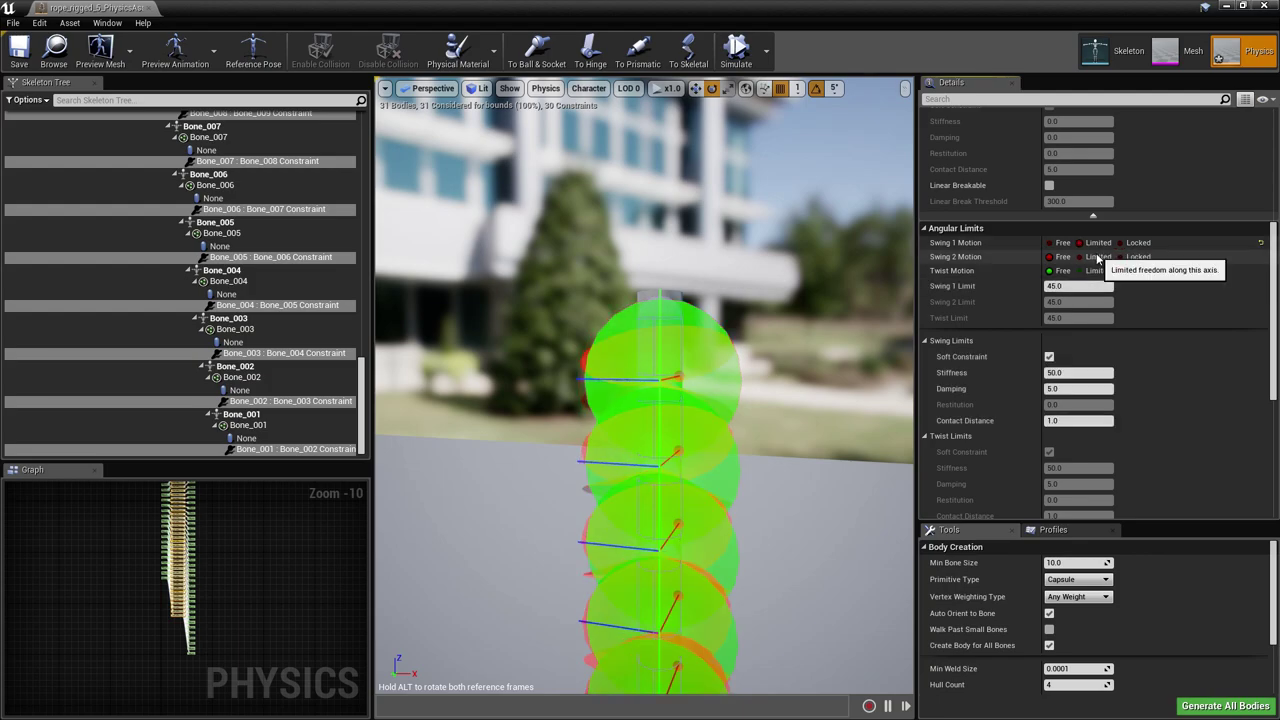
{"action": "left_click", "coordinate": [1097, 257]}
{"action": "left_click", "coordinate": [1097, 271]}
Set the Swing 2 Limit of the selected constraints to 10.
{"action": "left_click", "coordinate": [1073, 302]}
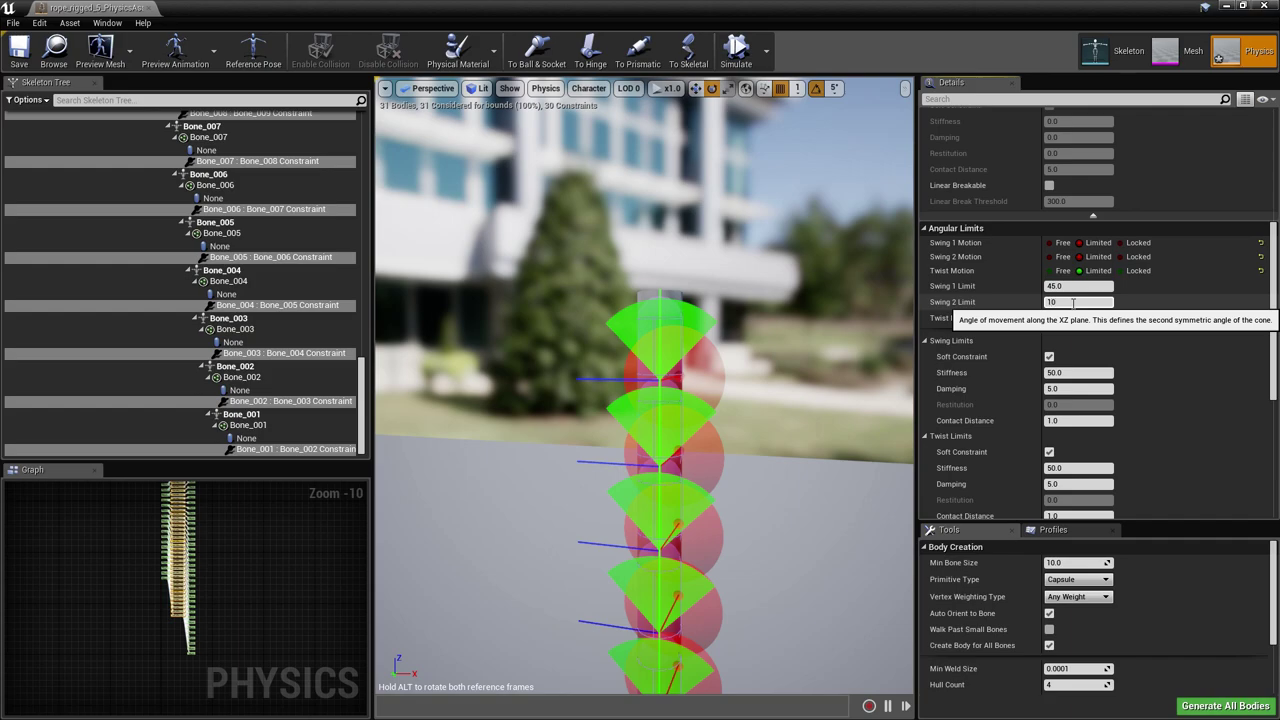
{"action": "type", "text": "10"}
{"action": "key", "text": "Return"}
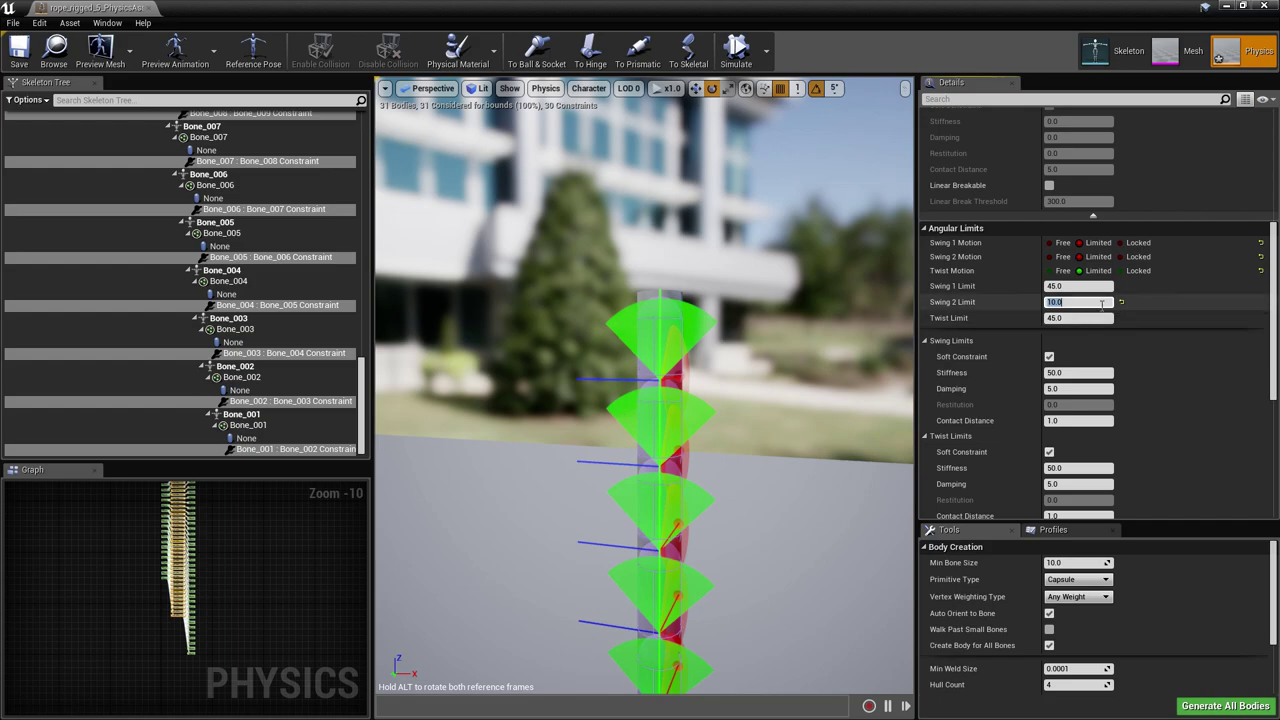
{"action": "right_click_drag", "start_coordinate": [866, 337], "coordinate": [868, 317]}
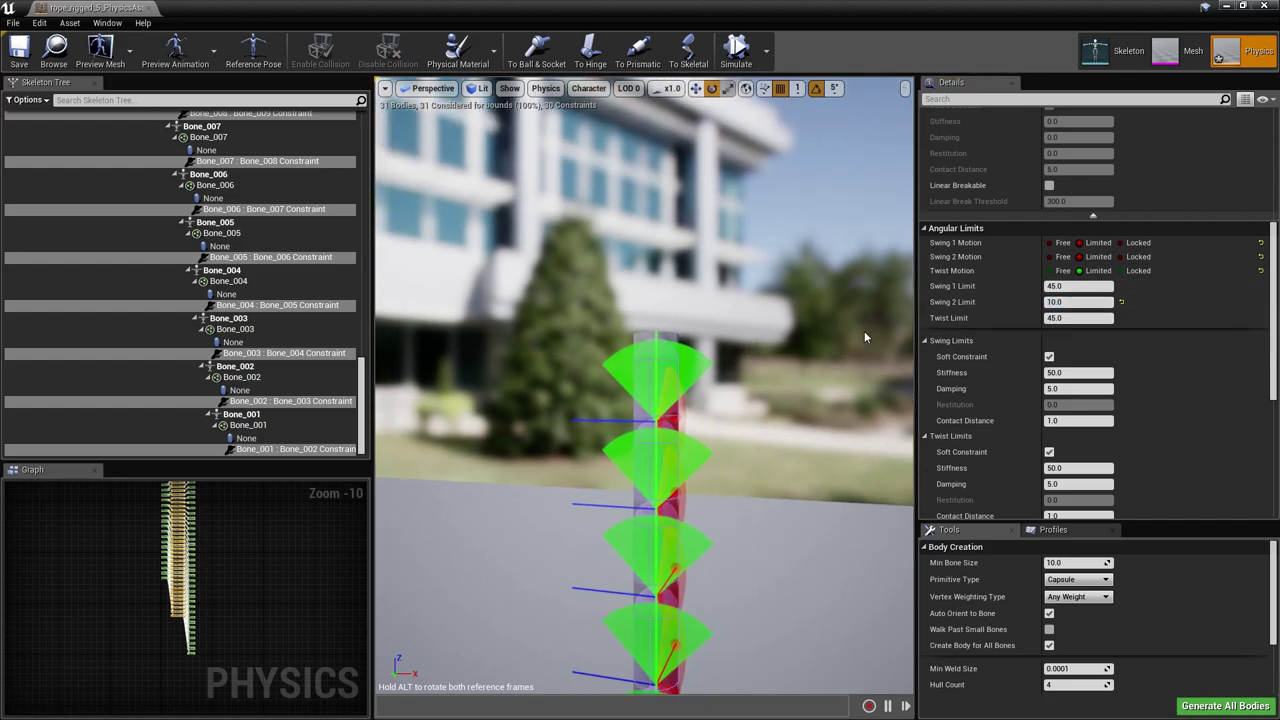
Disable Soft Constraint for both the swing limits and the twist limits of the selected constraints.
{"action": "scroll", "coordinate": [1077, 300], "scroll_direction": "down", "scroll_amount": 3}
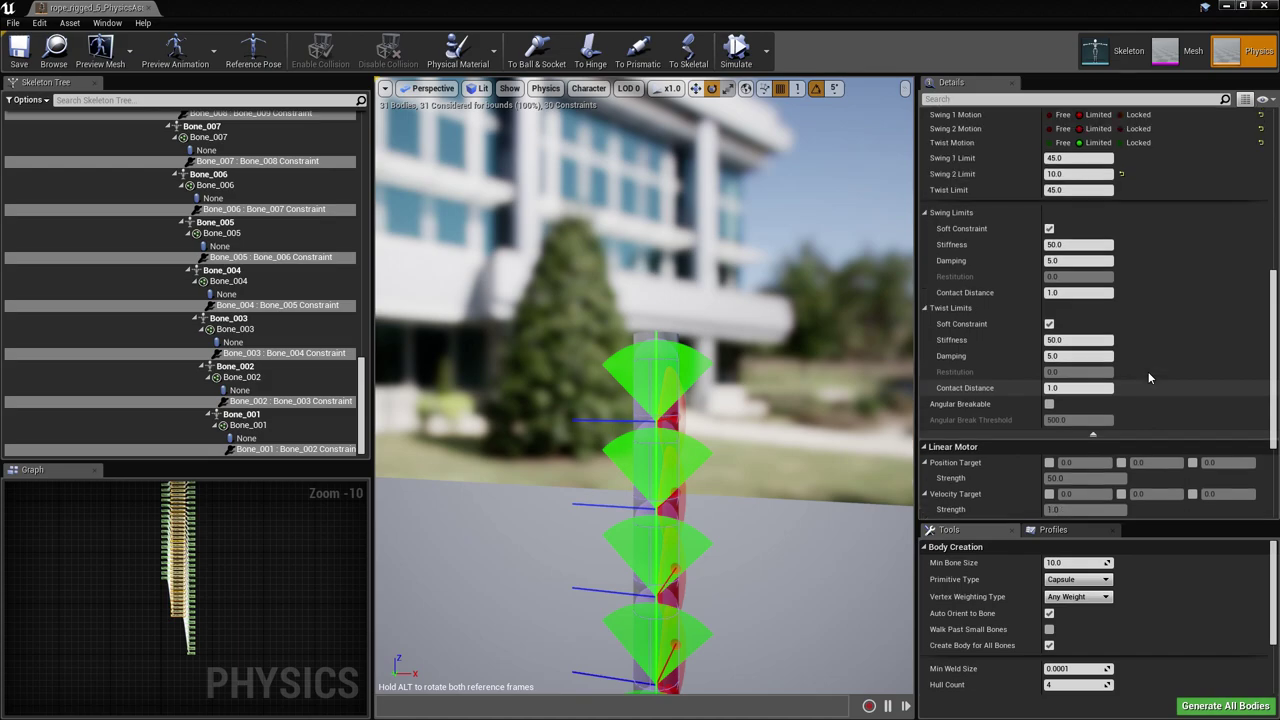
{"action": "left_click", "coordinate": [1049, 250]}
{"action": "left_click", "coordinate": [1049, 345]}
Set the Angular Drive Mode to Twist and Swing and enable the Twist and Swing drives for Target Velocity.
{"action": "scroll", "coordinate": [1122, 314], "scroll_direction": "down", "scroll_amount": 5}
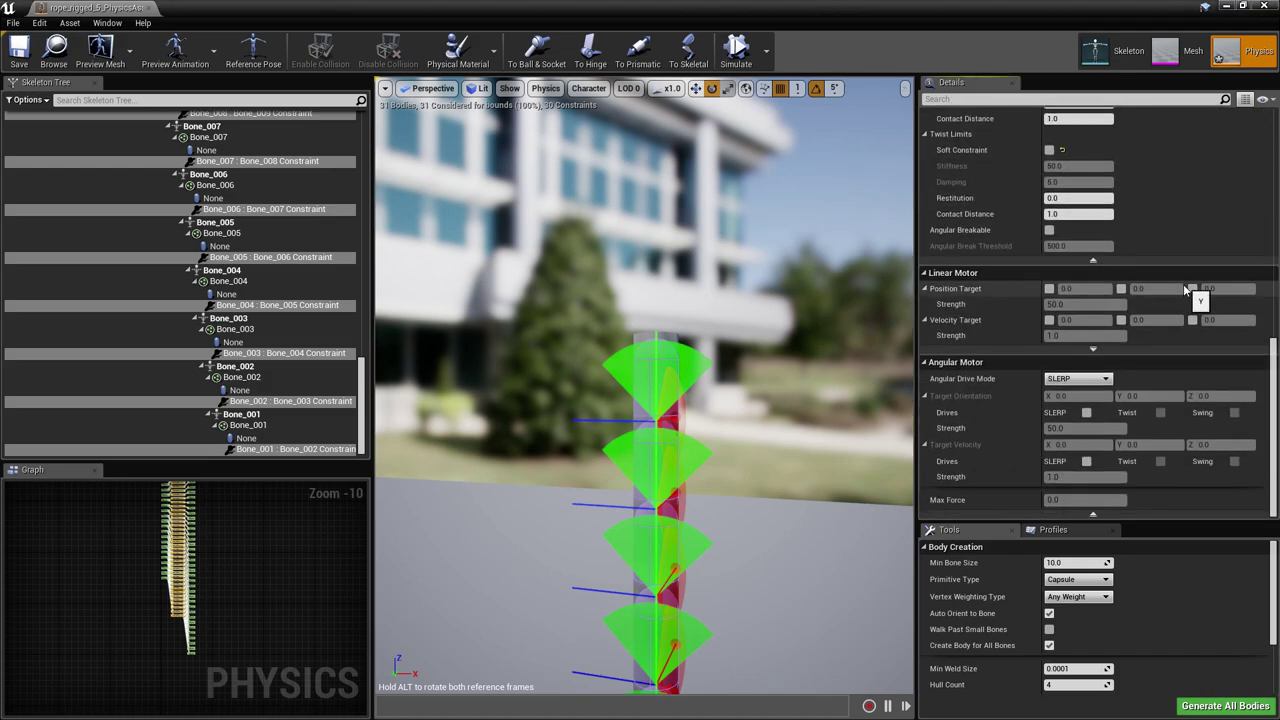
{"action": "left_click", "coordinate": [1078, 378]}
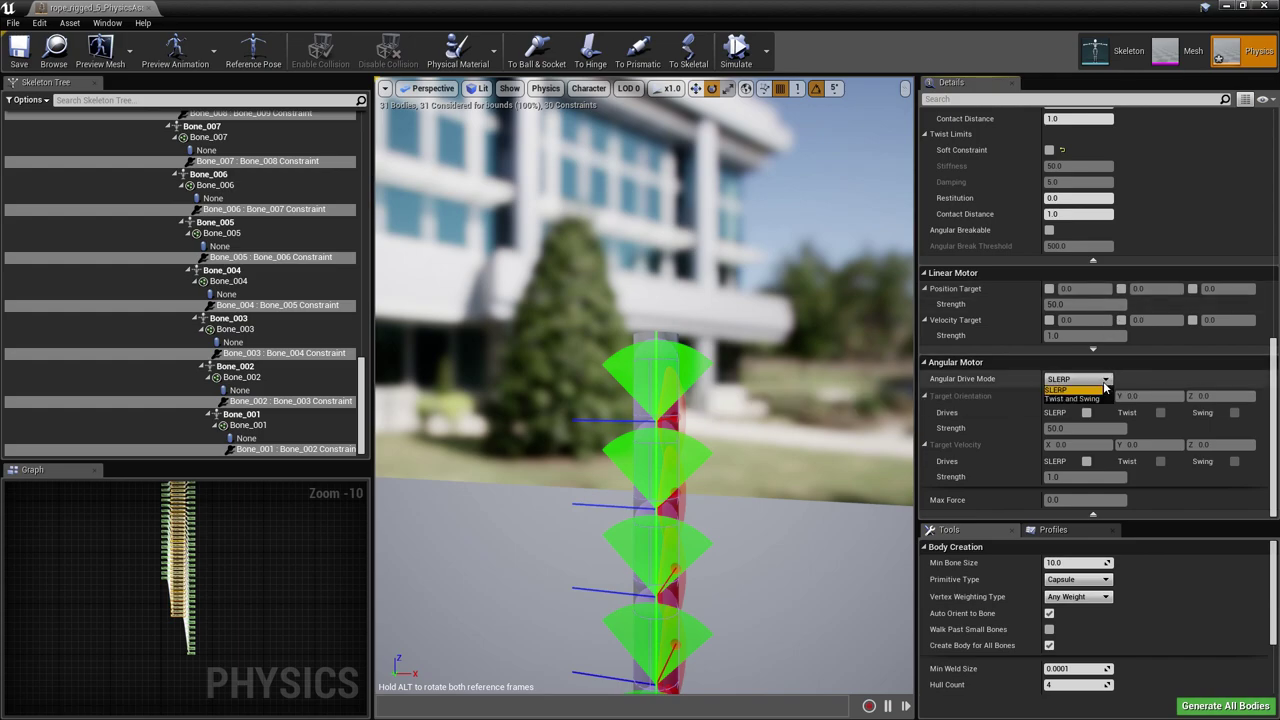
{"action": "left_click", "coordinate": [1090, 399]}
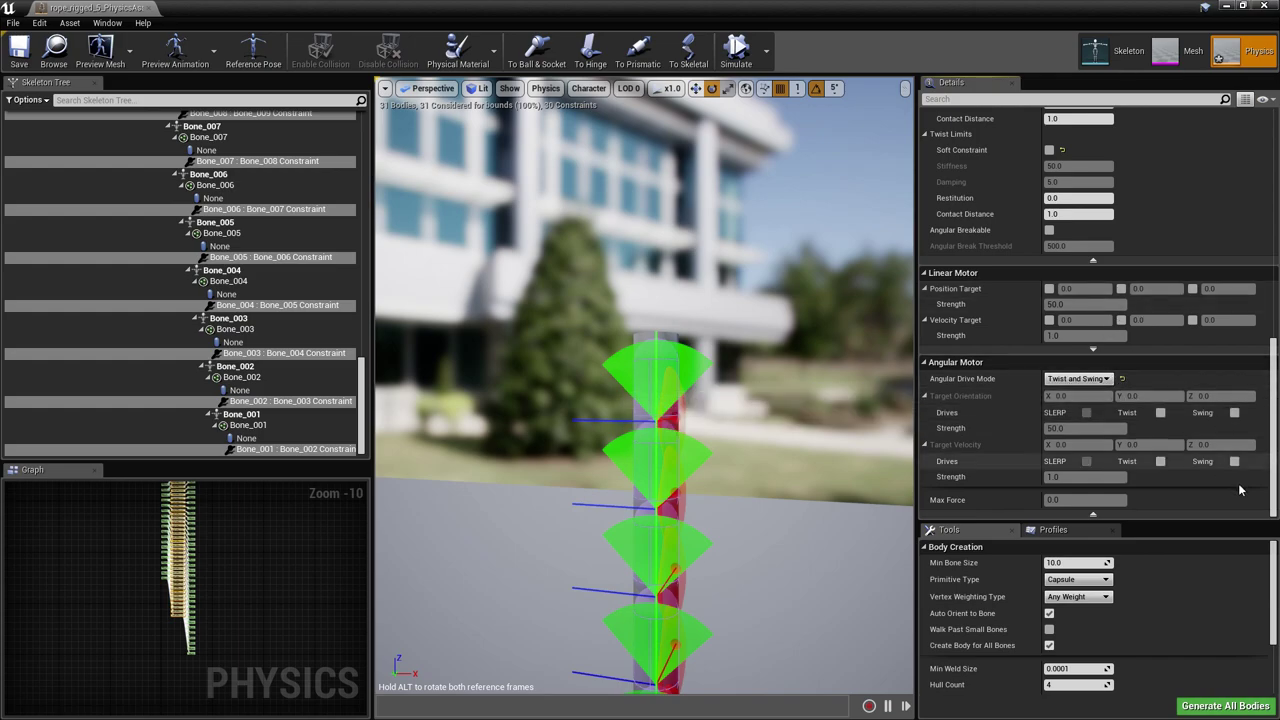
{"action": "left_click", "coordinate": [1236, 462]}
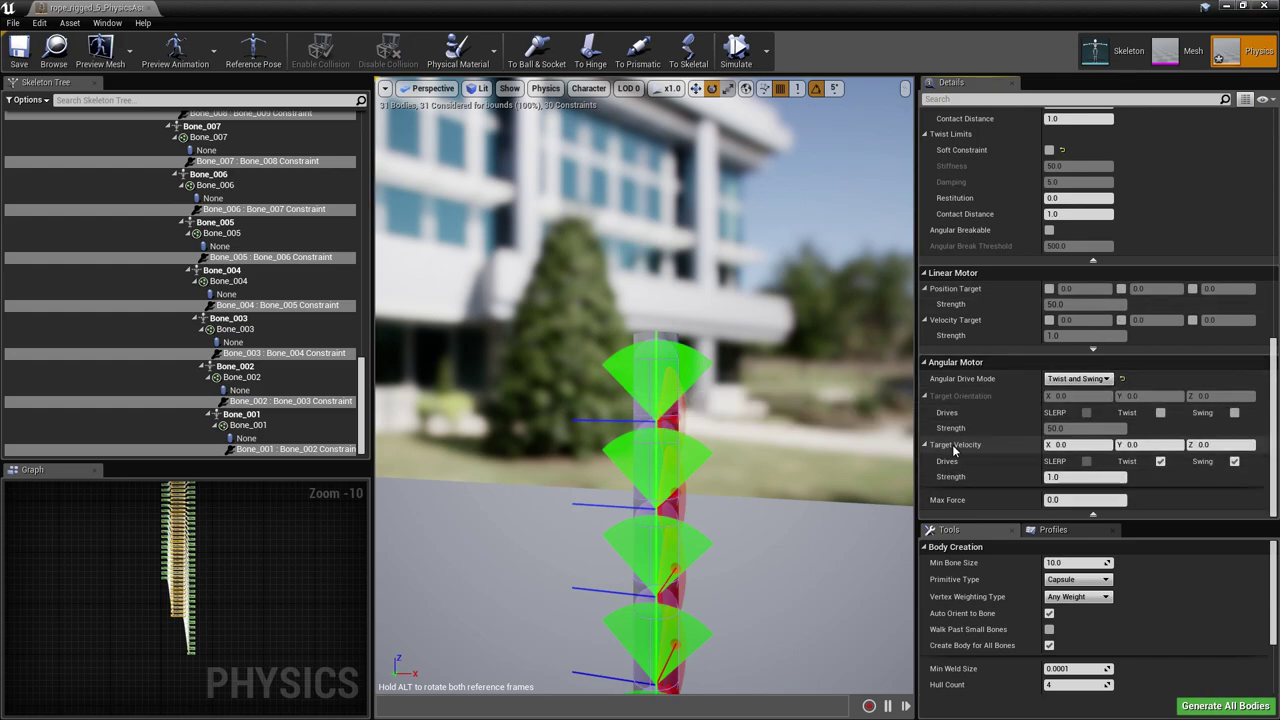
{"action": "left_click", "coordinate": [1160, 461]}
Set the Target Velocity drive strength of the angular motor to 500.
{"action": "left_click", "coordinate": [1085, 477]}
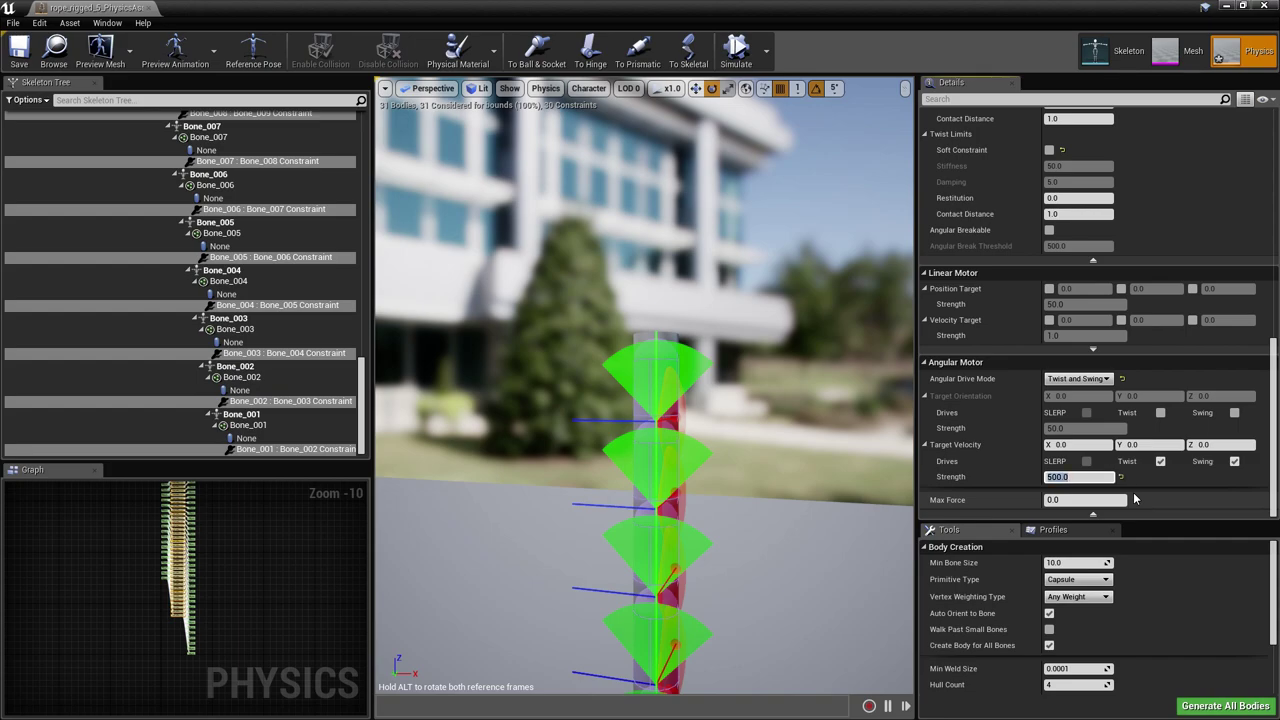
{"action": "scroll", "coordinate": [716, 460], "scroll_direction": "down", "scroll_amount": 1}
{"action": "right_click_drag", "start_coordinate": [716, 460], "coordinate": [704, 480]}
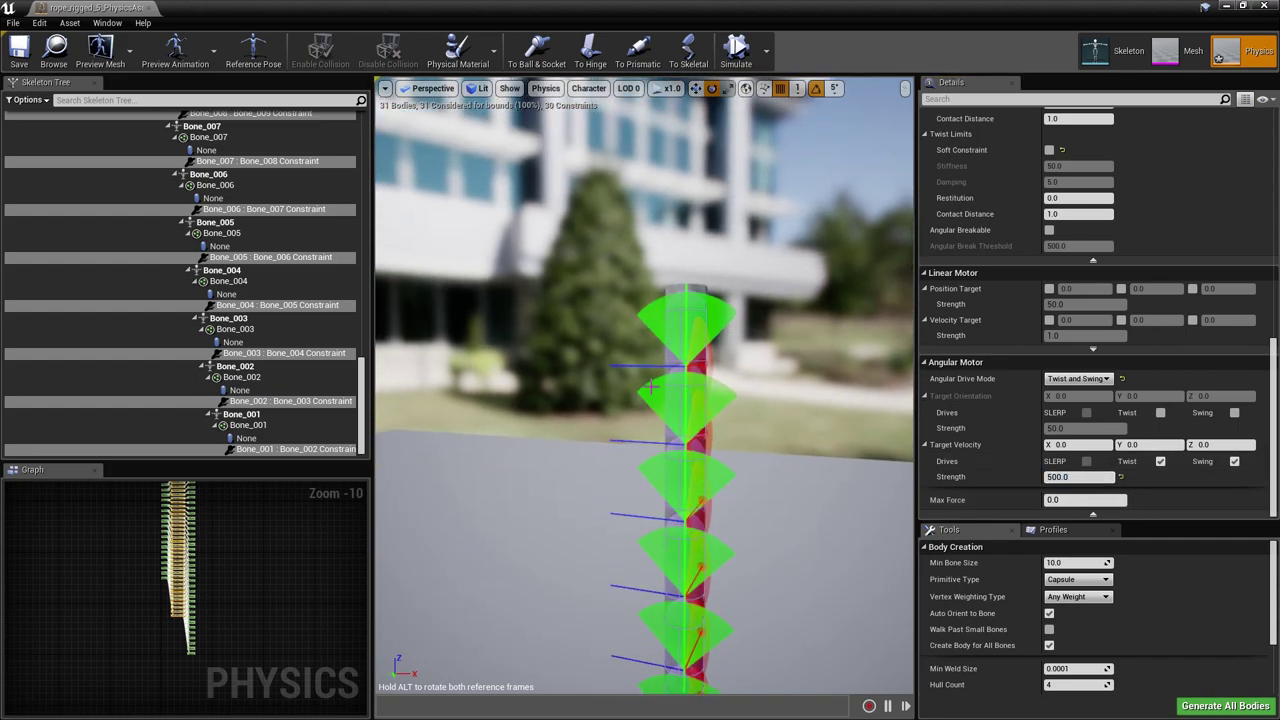
{"action": "left_click", "coordinate": [1067, 477]}
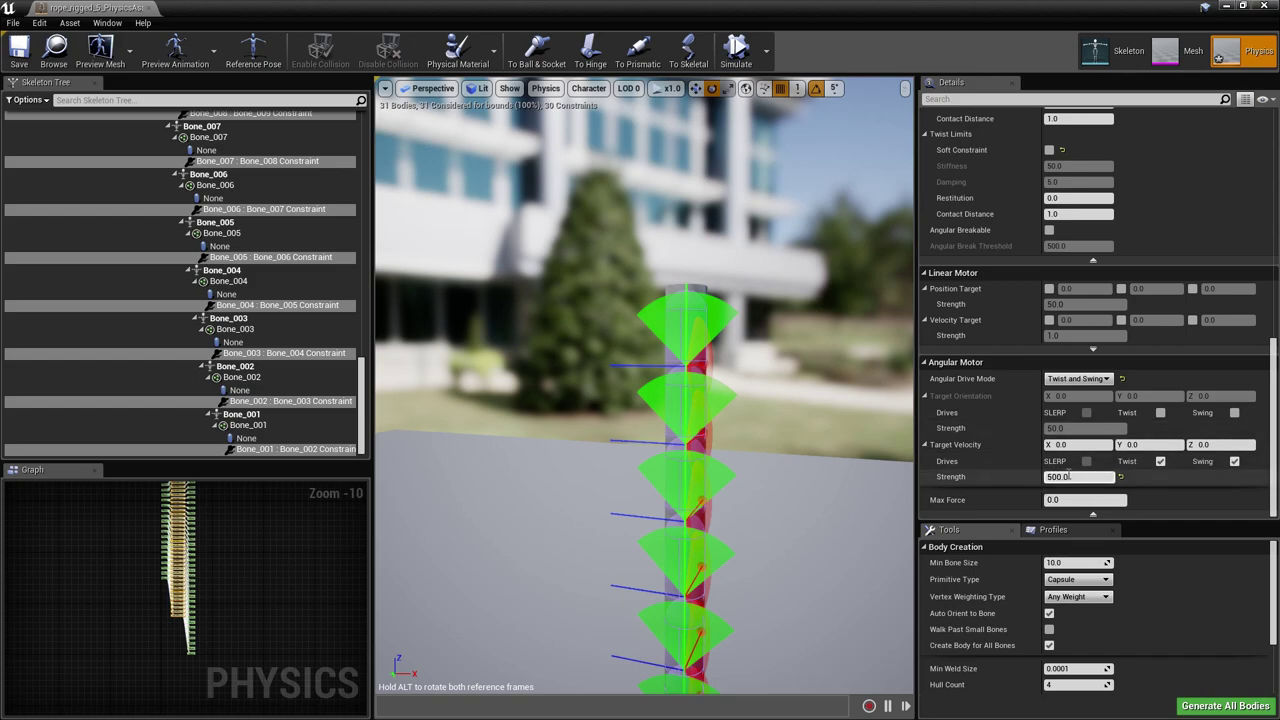
{"action": "right_click_drag", "start_coordinate": [816, 384], "coordinate": [880, 442]}
{"action": "scroll", "coordinate": [814, 403], "scroll_direction": "down", "scroll_amount": 1}
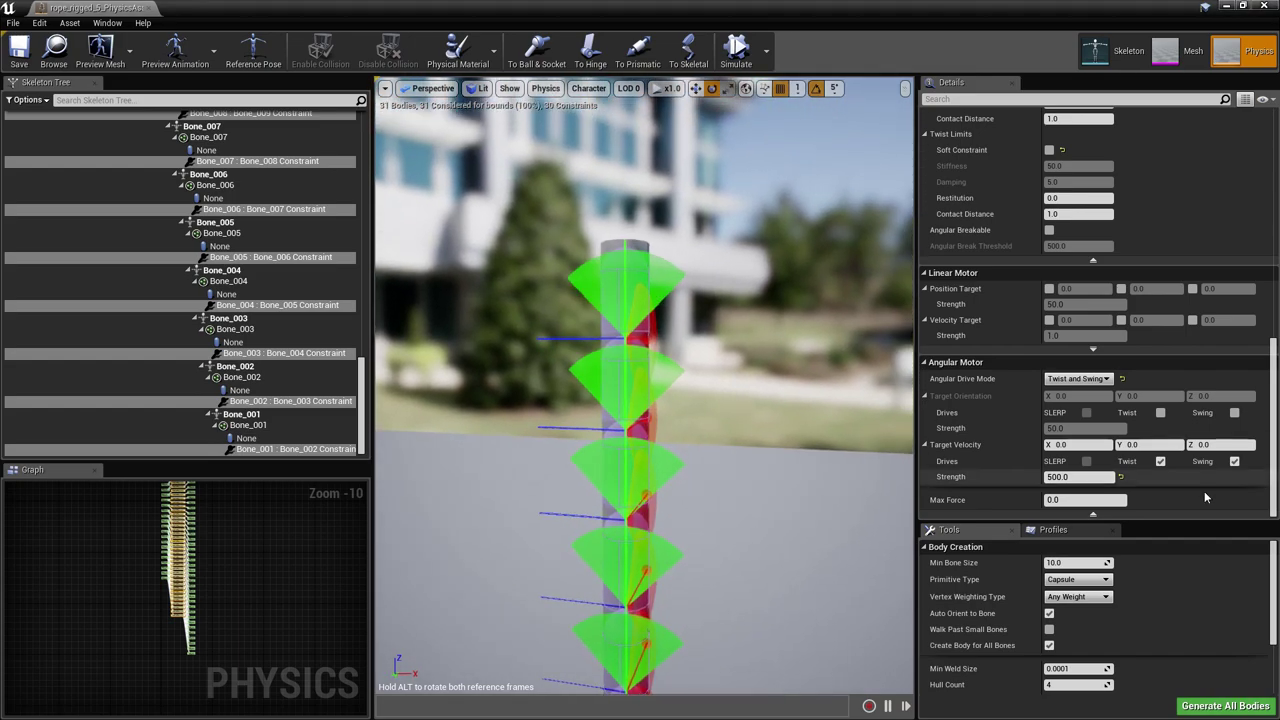
{"action": "right_click_drag", "start_coordinate": [720, 459], "coordinate": [773, 398]}
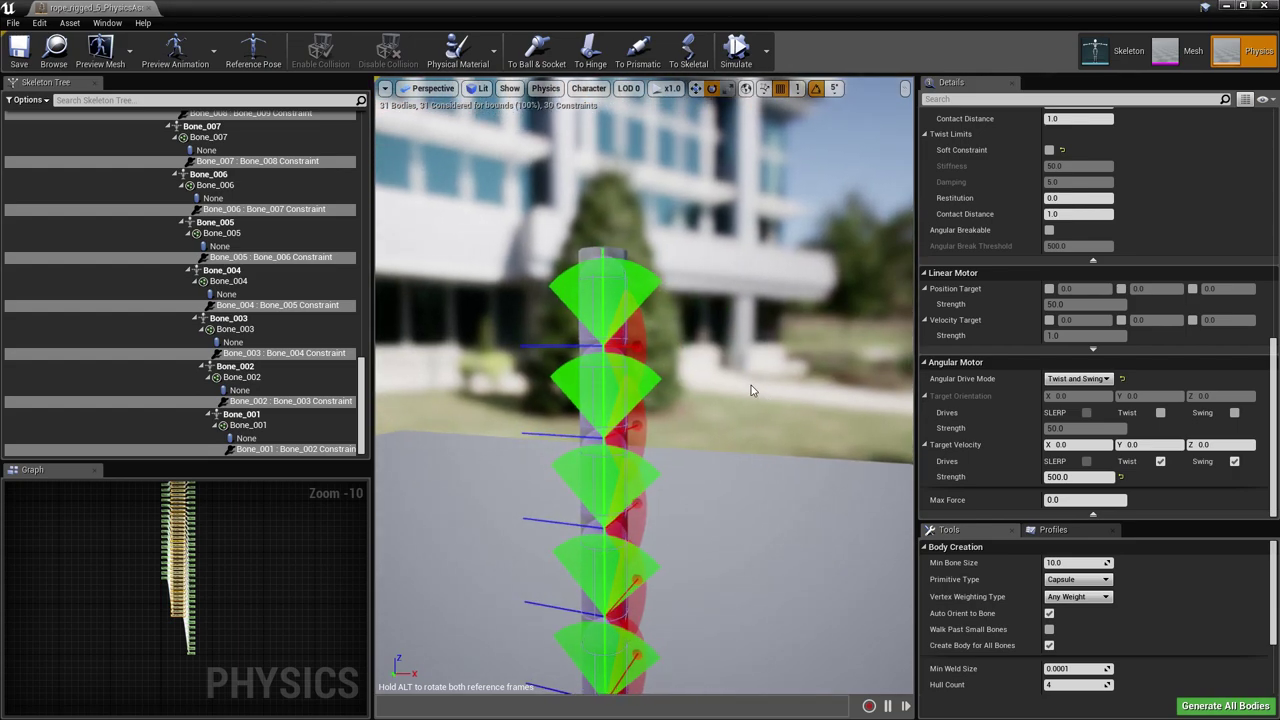
Close the physics asset, place rope_rigged_5_PhysicsAsset in the level and raise it above the floor.
{"action": "middle_click", "coordinate": [86, 8]}
{"action": "right_click_drag", "start_coordinate": [653, 225], "coordinate": [680, 280]}
{"action": "left_click_drag", "start_coordinate": [625, 566], "coordinate": [661, 358]}
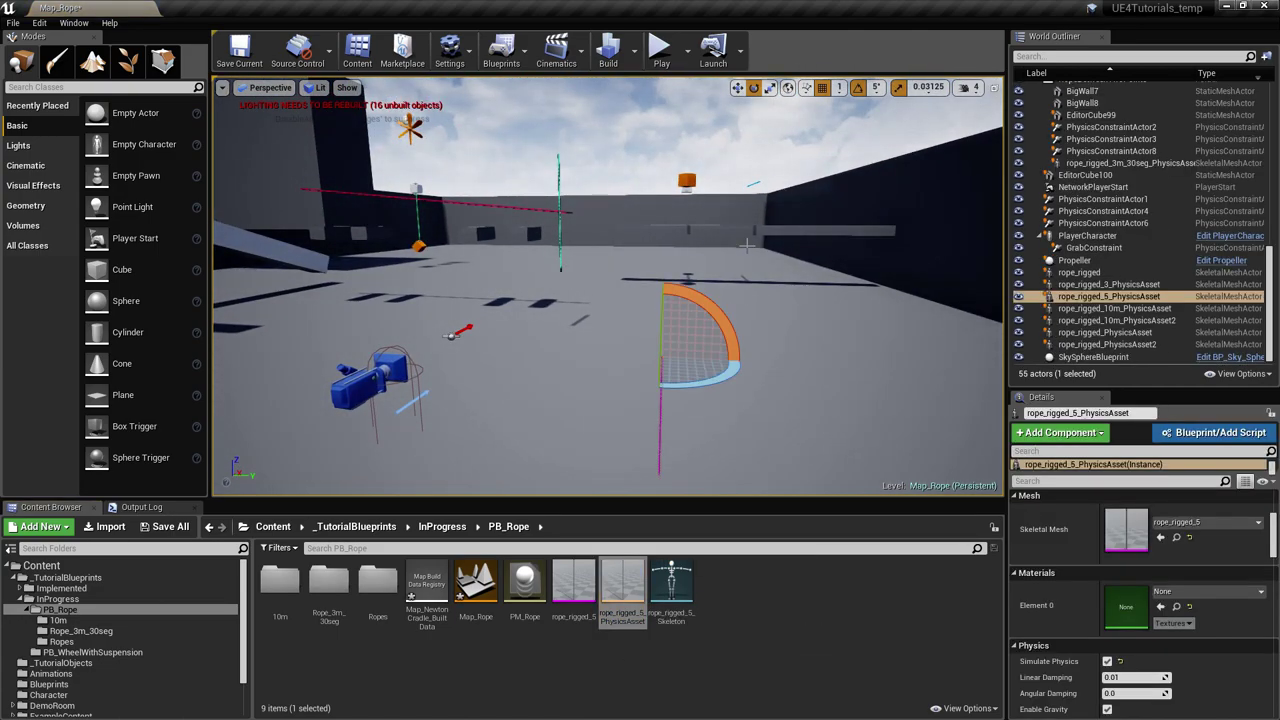
{"action": "left_click", "coordinate": [739, 89]}
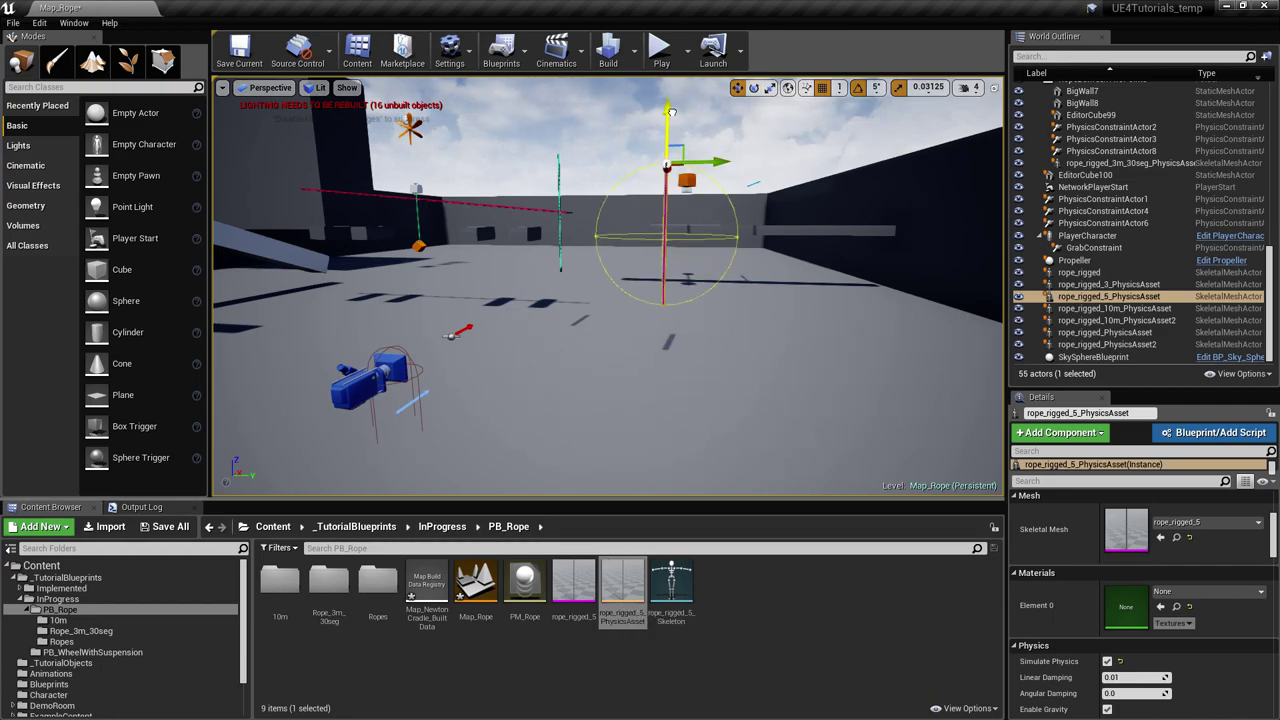
{"action": "left_click_drag", "start_coordinate": [671, 116], "coordinate": [672, 109]}
Play the level and repeatedly grab, swing and drop the loose rope to test its physics.
{"action": "left_click", "coordinate": [661, 50]}
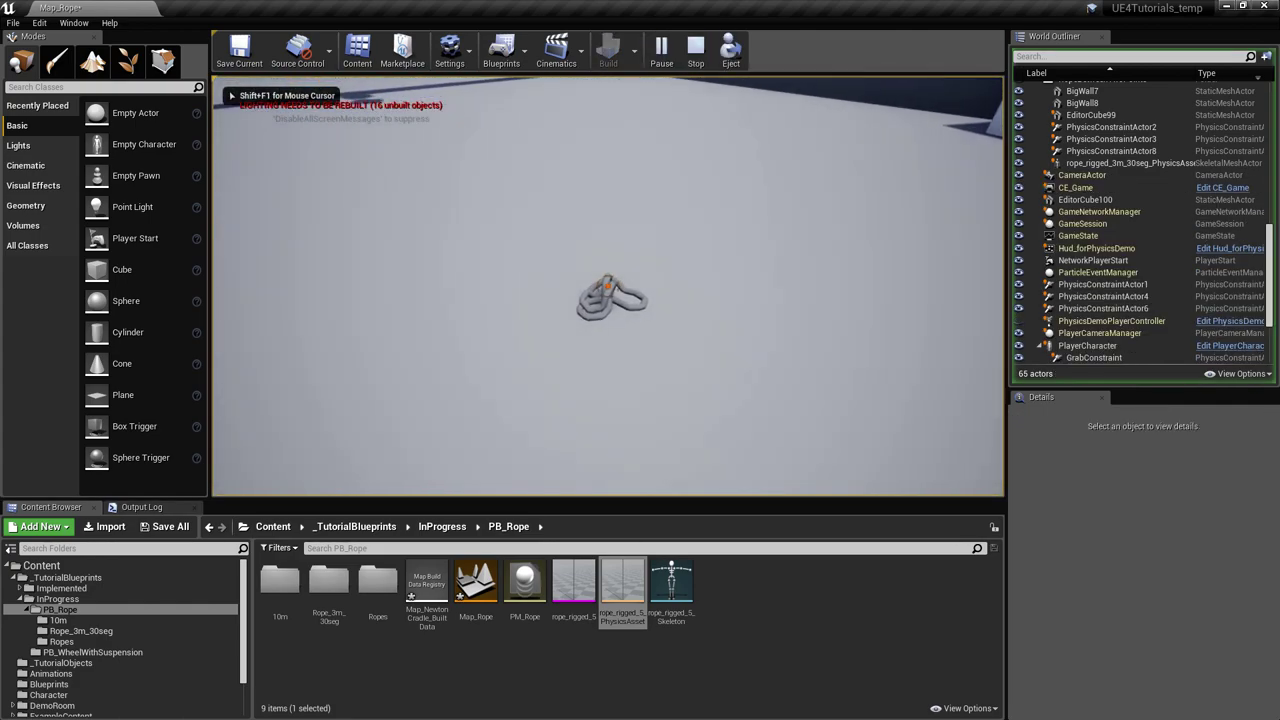
{"action": "left_click", "coordinate": [608, 286]}
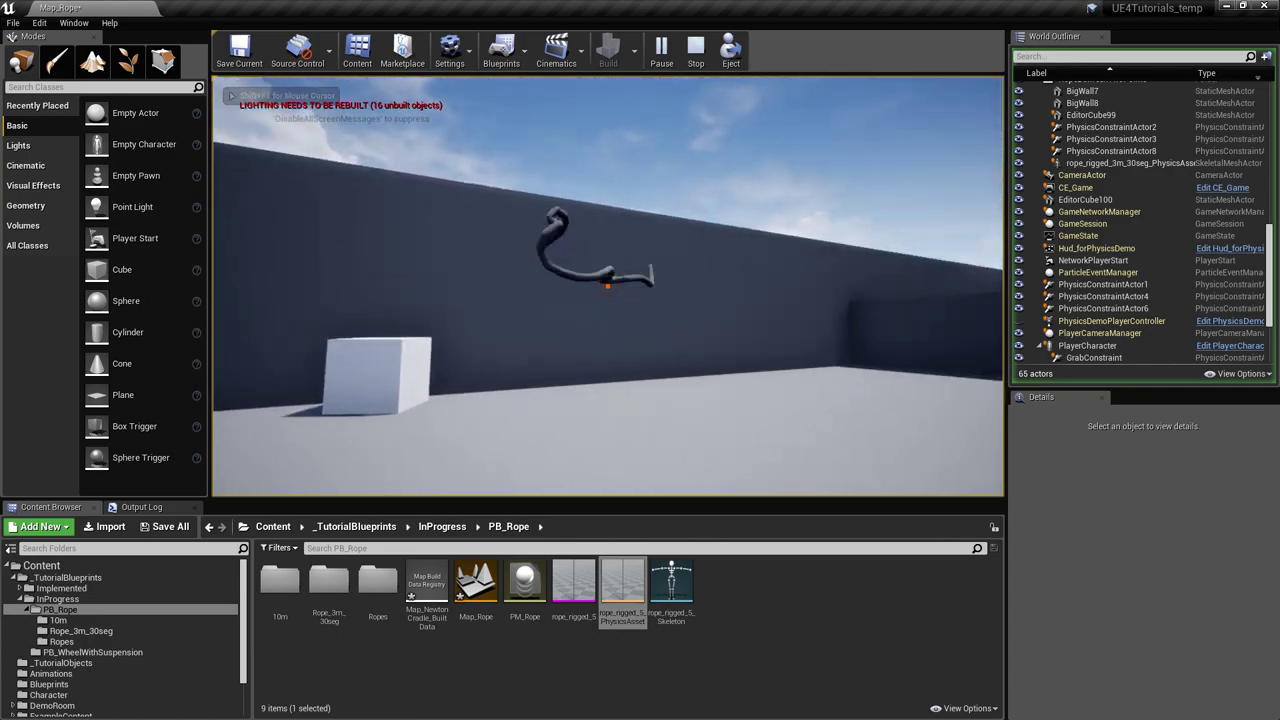
{"action": "left_click_drag", "start_coordinate": [607, 286], "coordinate": [607, 286]}
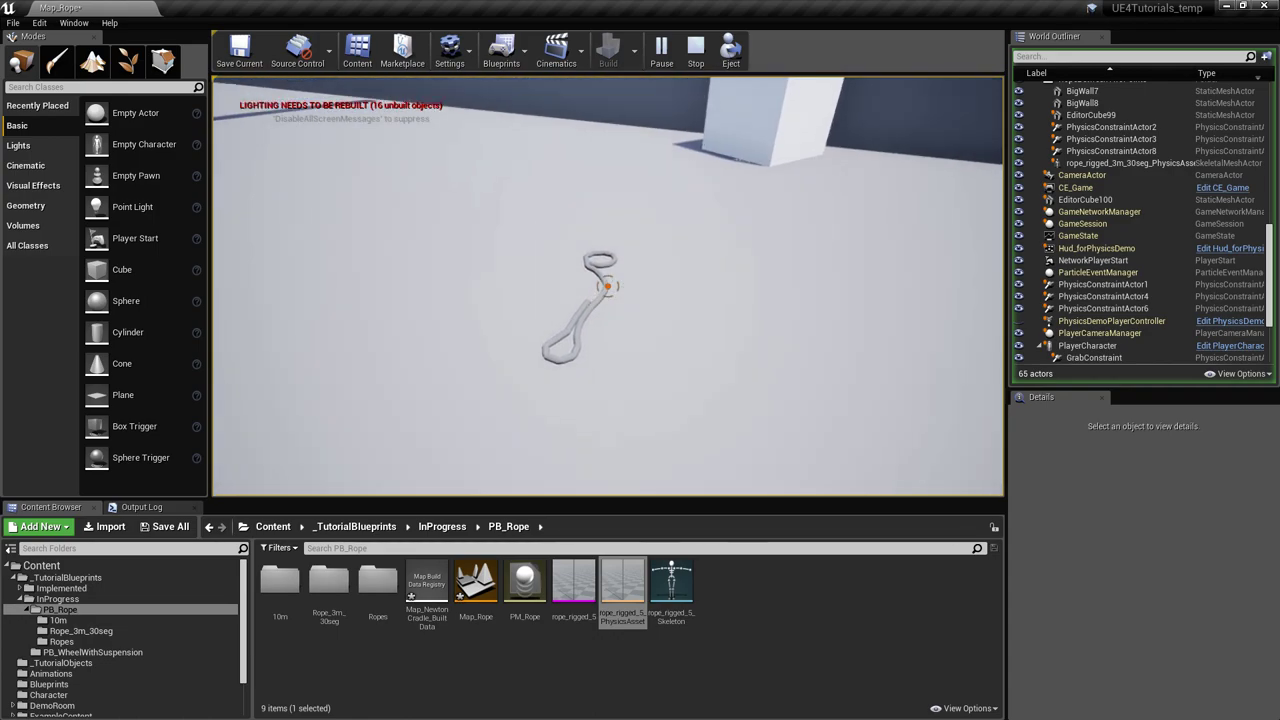
{"action": "left_click", "coordinate": [608, 286]}
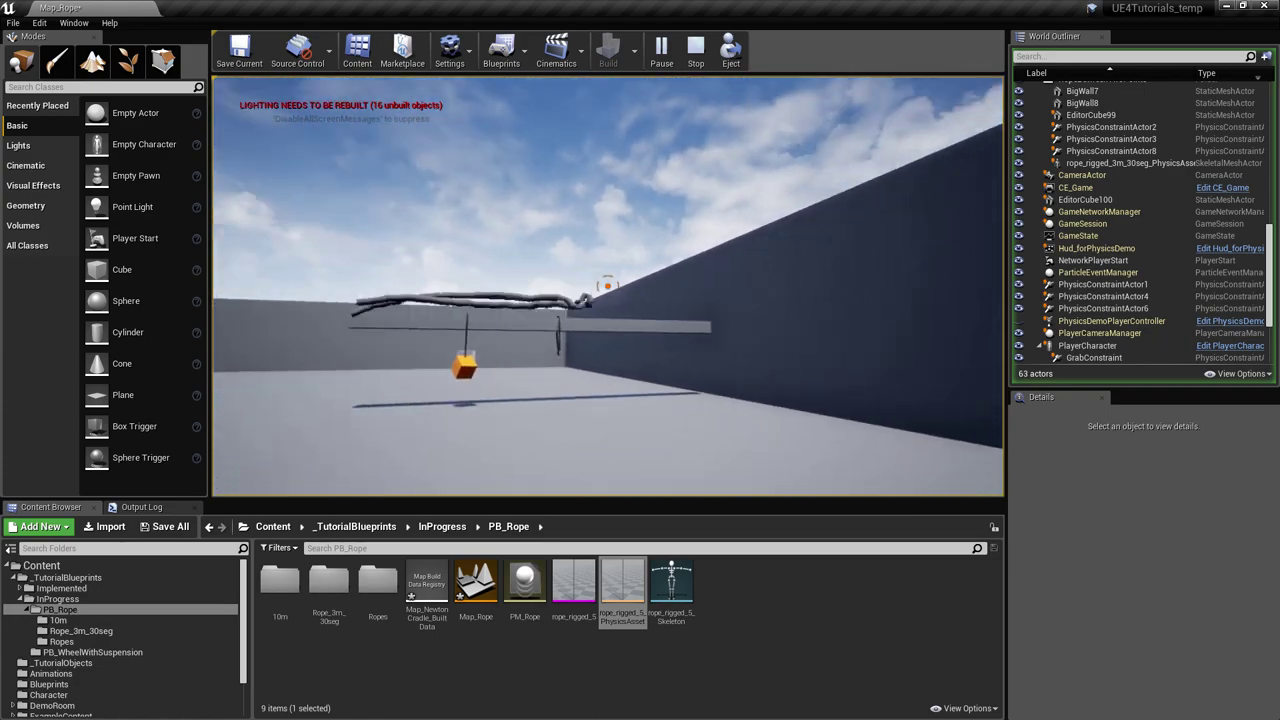
{"action": "left_click_drag", "start_coordinate": [607, 286], "coordinate": [607, 286]}
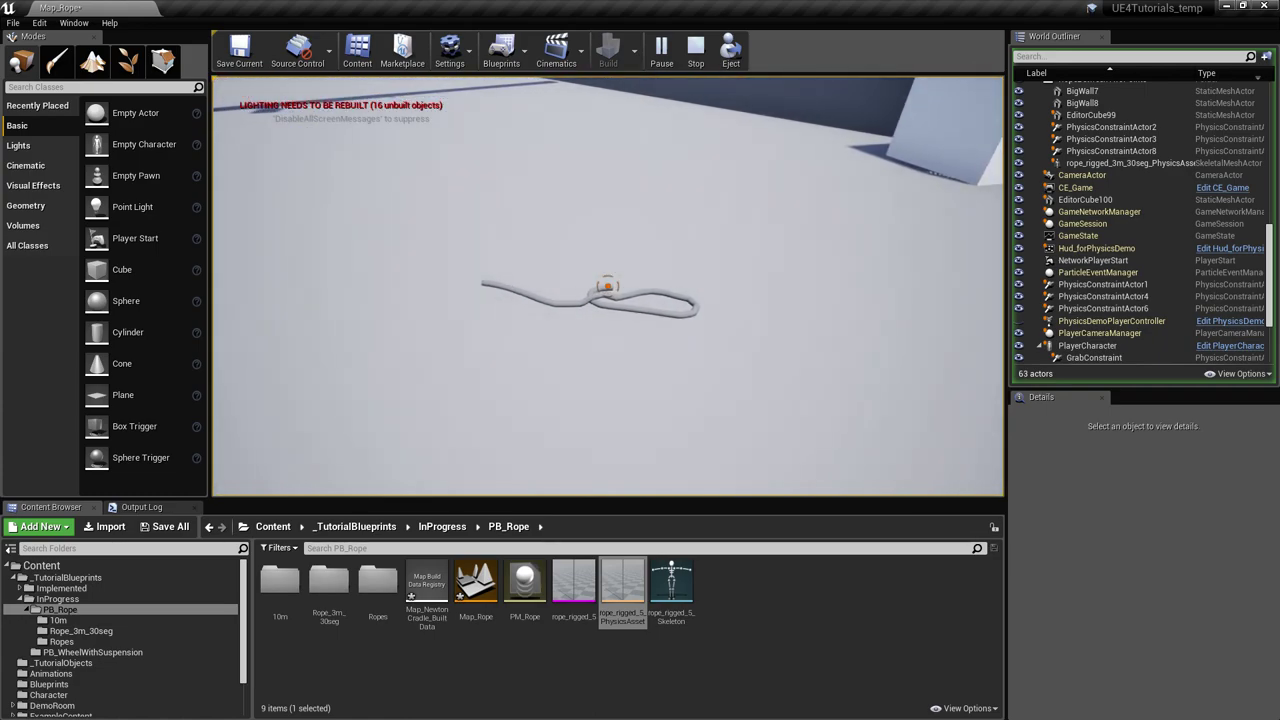
{"action": "left_click", "coordinate": [608, 286]}
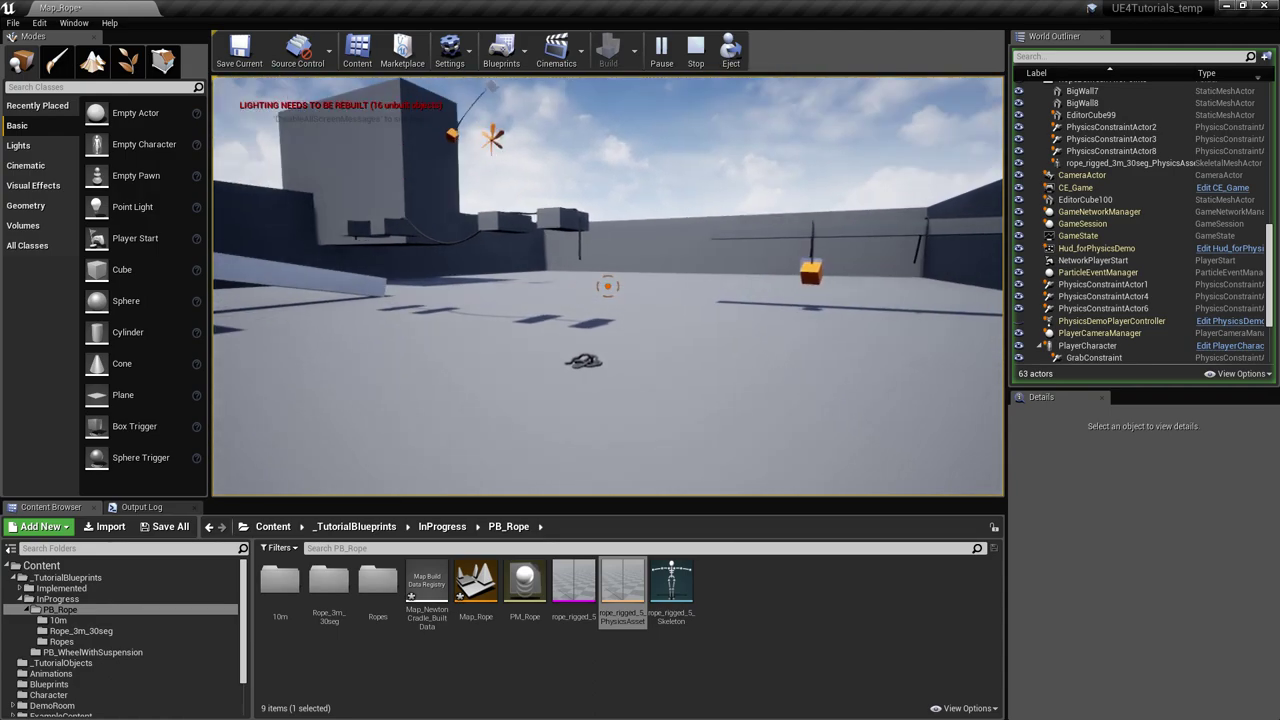
Approach the orange and white cubes hanging on the beam rope, grab the orange cube and swing it over the beam.
{"action": "key", "text": "w"}
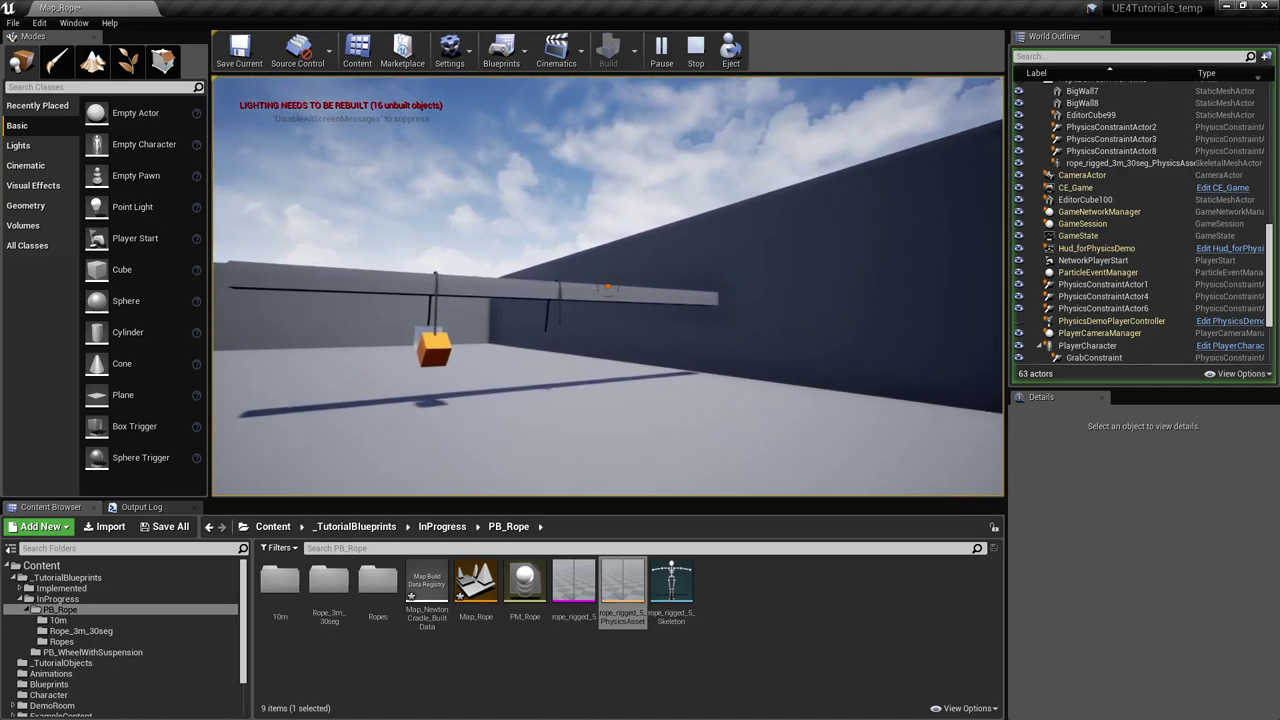
{"action": "key", "text": "s"}
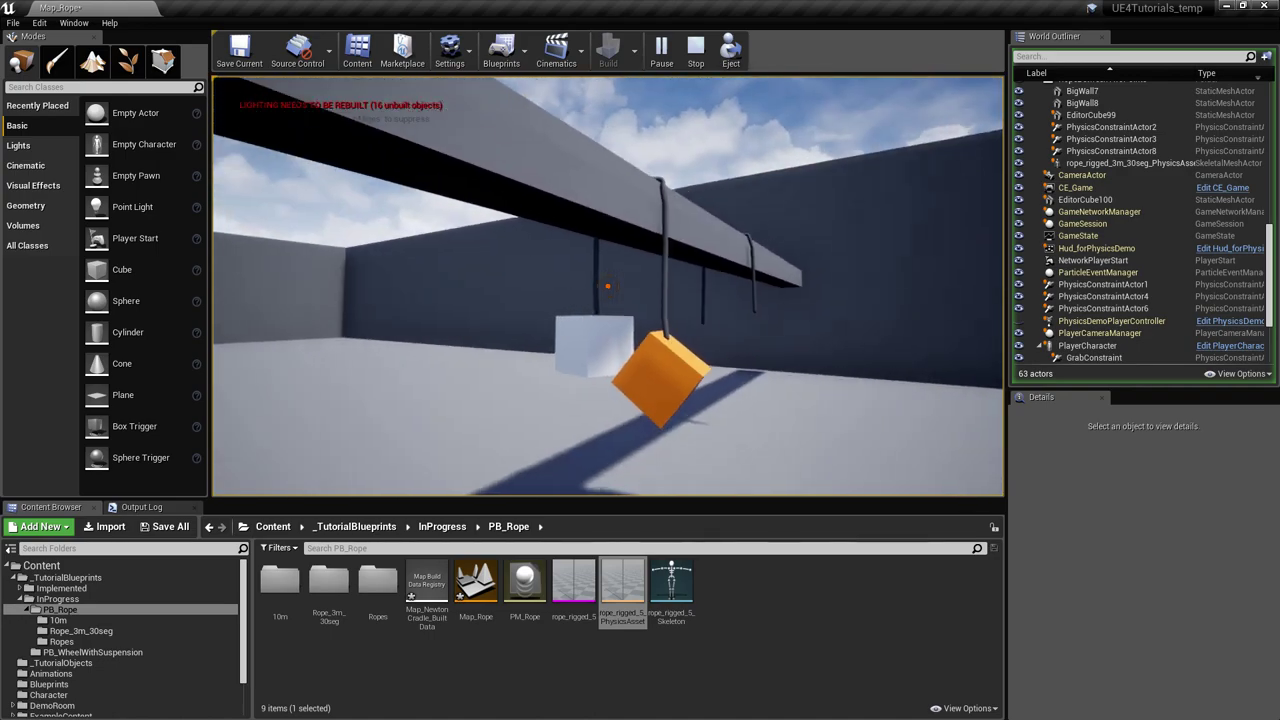
{"action": "key", "text": "w"}
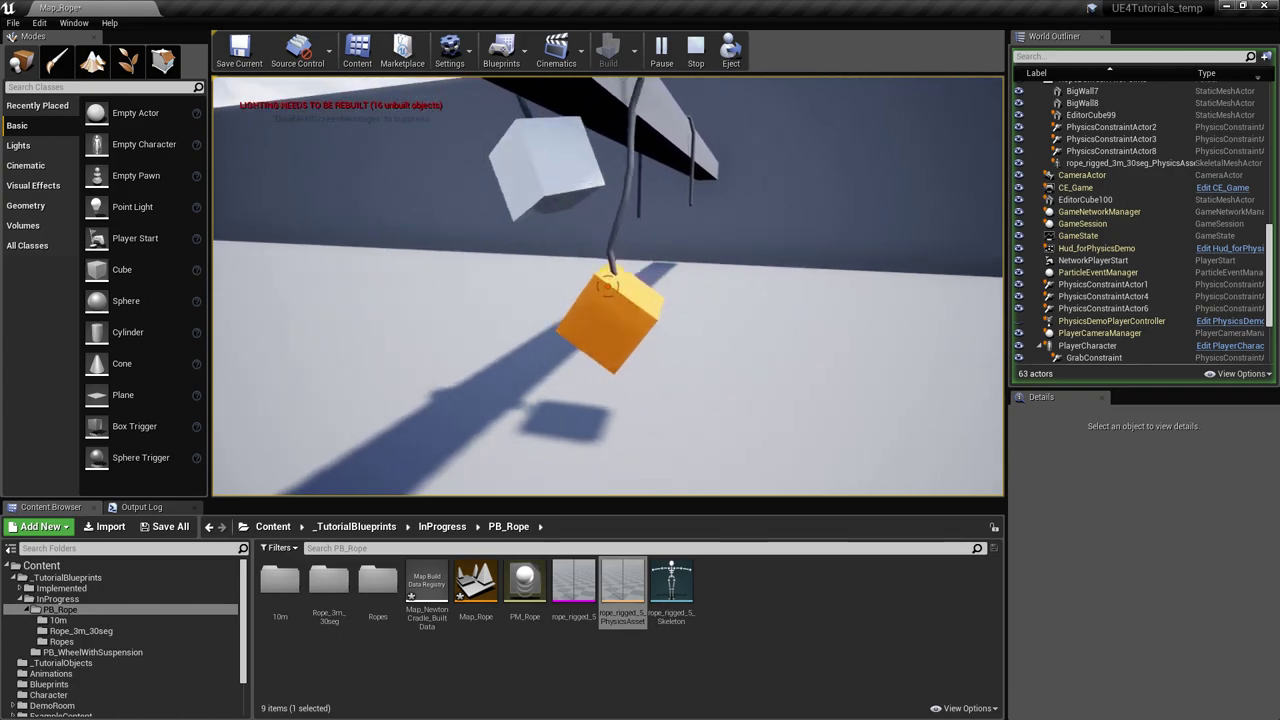
{"action": "key", "text": "s"}
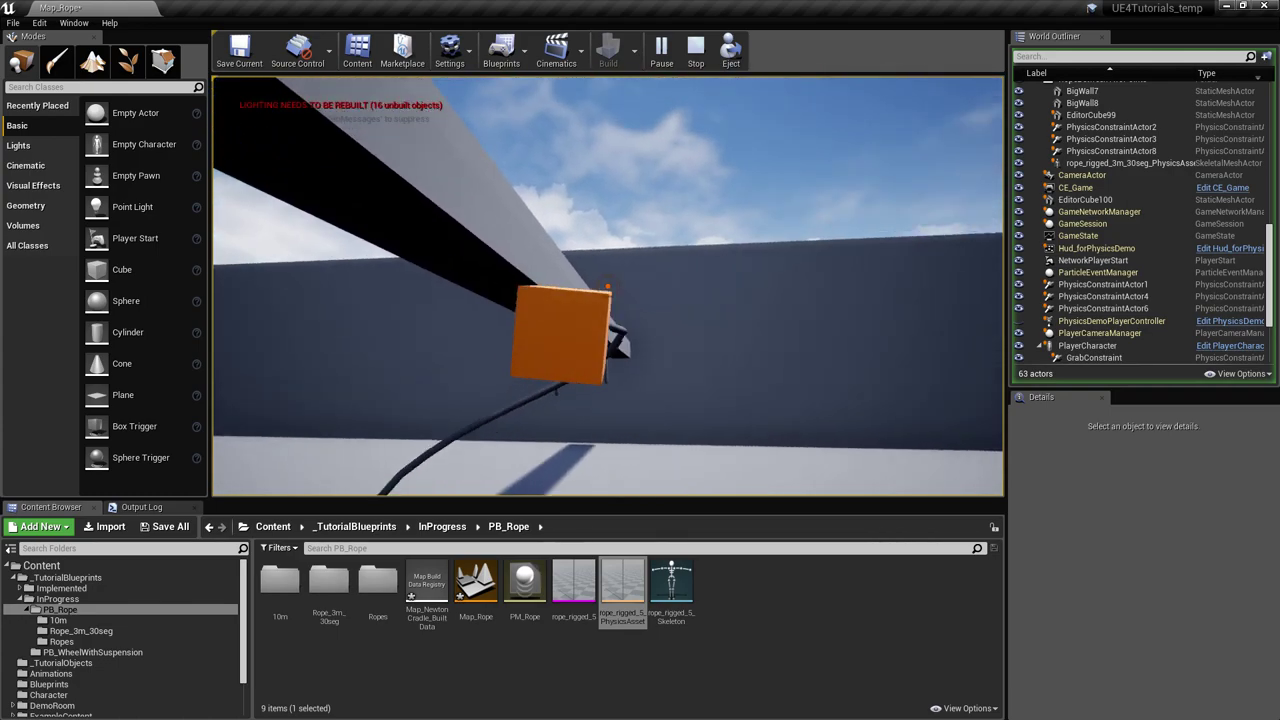
{"action": "key", "text": "a"}
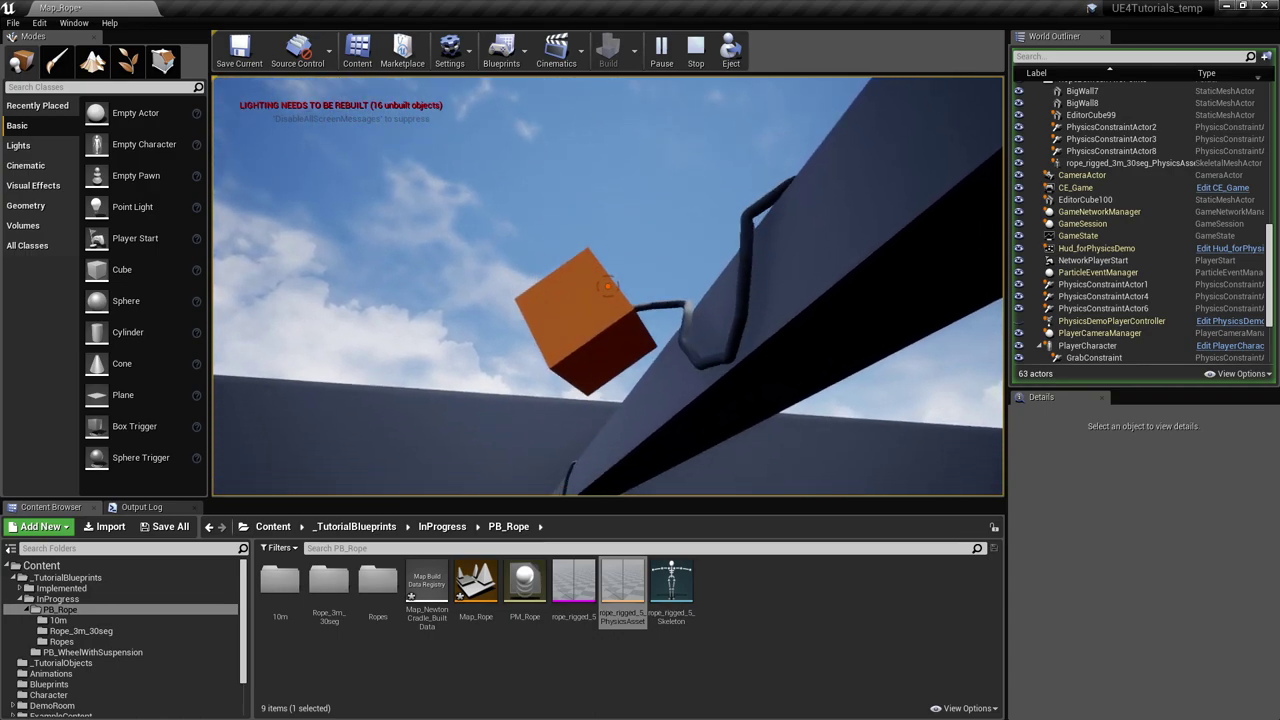
{"action": "key", "text": "s"}
{"action": "left_click", "coordinate": [608, 286]}
{"action": "key", "text": "s"}
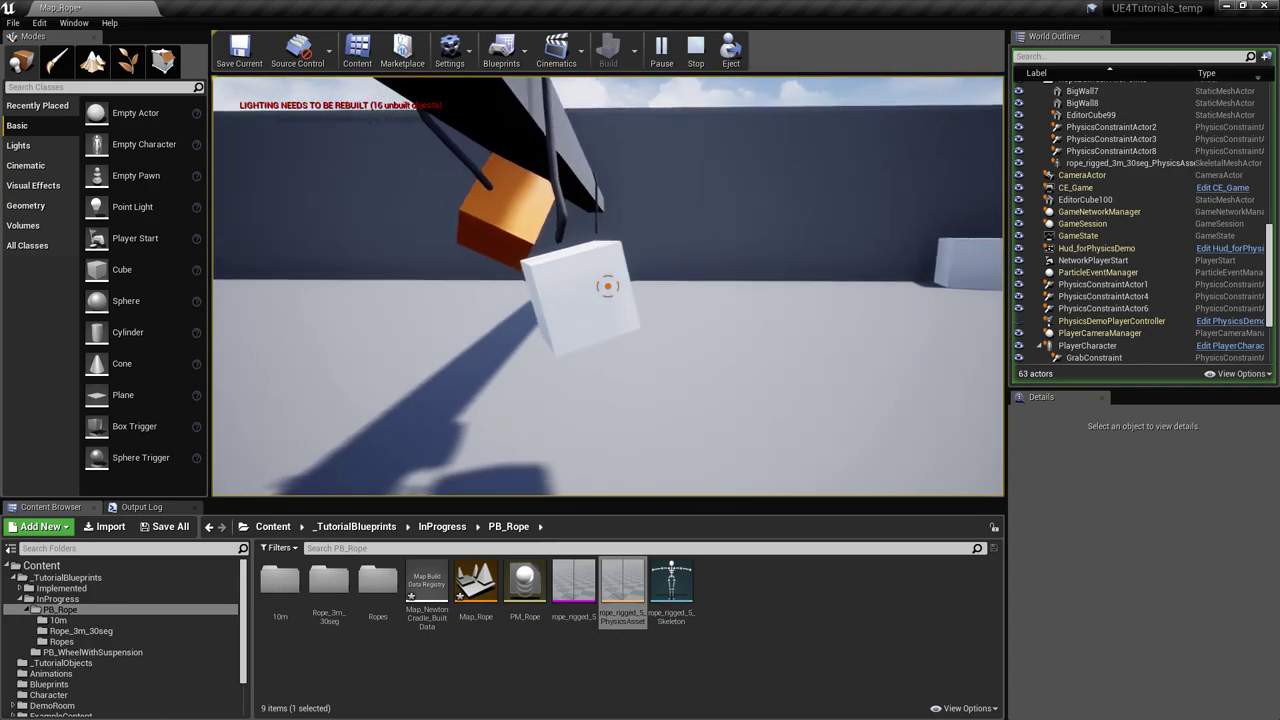
Pull the roped cubes off the beam, drop them on the floor and tug them around to test the rope between them.
{"action": "key", "text": "s"}
{"action": "left_click", "coordinate": [608, 286]}
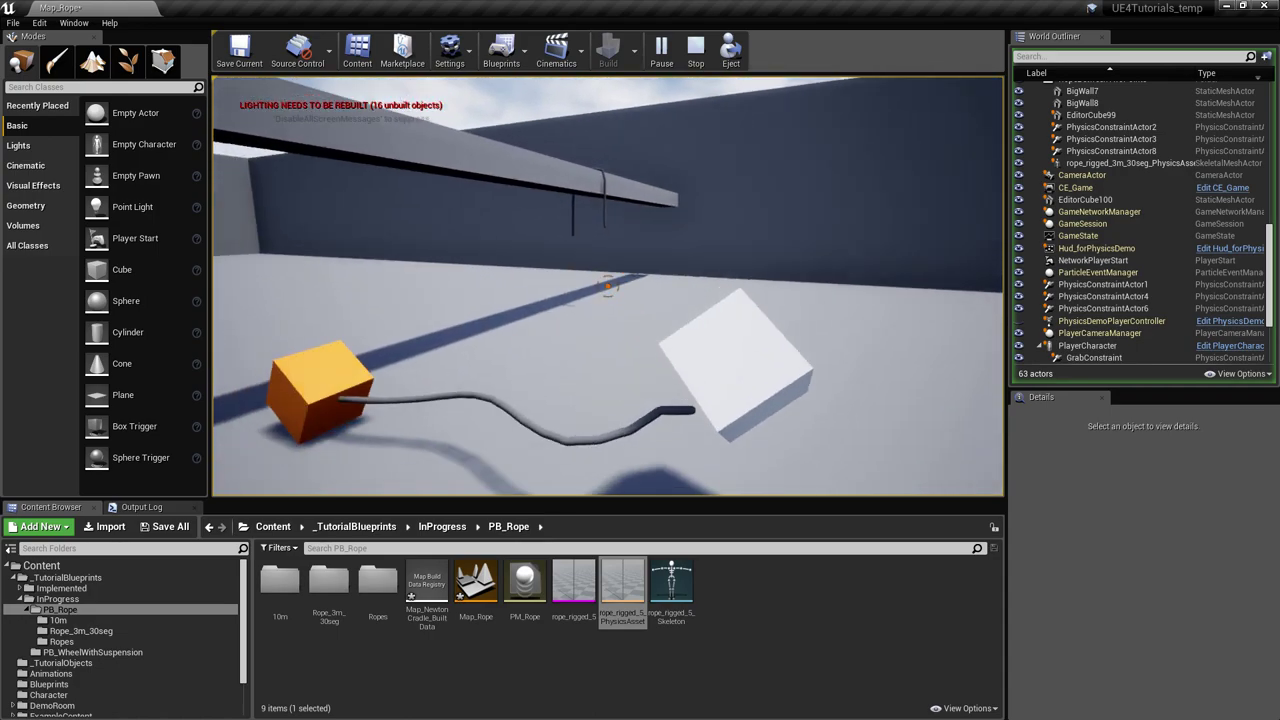
{"action": "key", "text": "w"}
{"action": "left_click", "coordinate": [608, 286]}
{"action": "left_click_drag", "start_coordinate": [607, 287], "coordinate": [607, 287]}
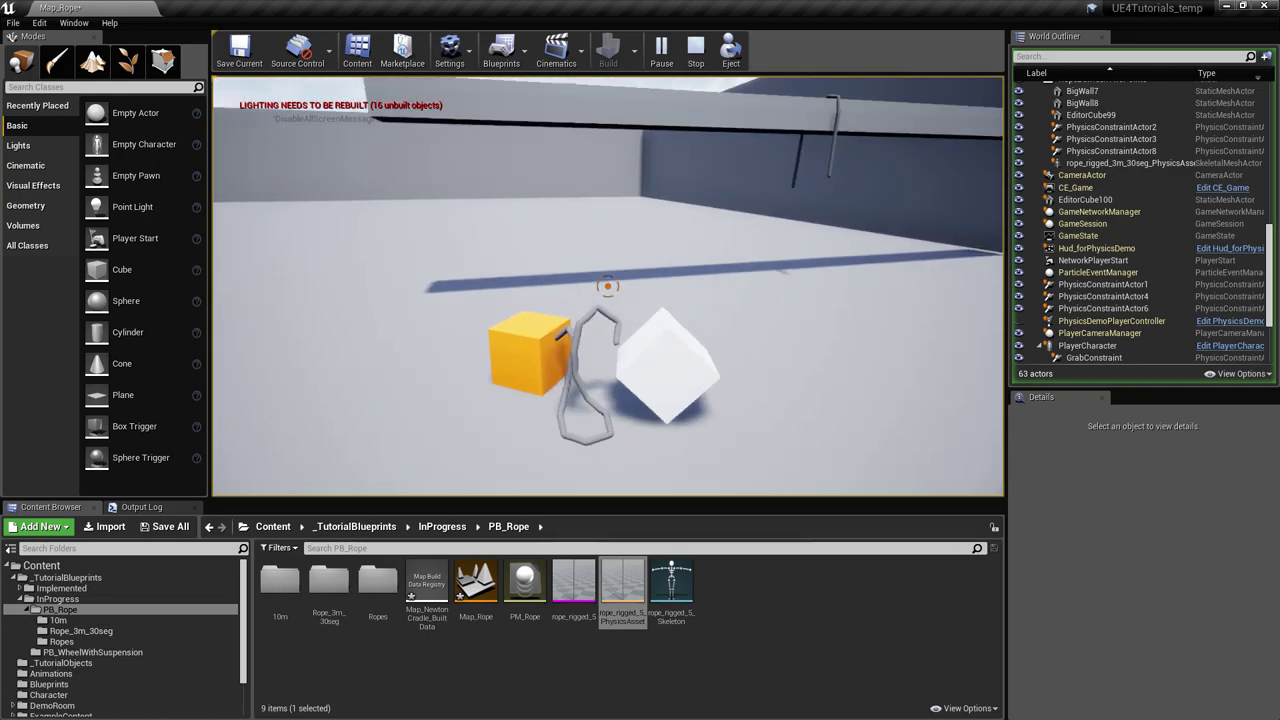
{"action": "left_click_drag", "start_coordinate": [607, 287], "coordinate": [607, 287]}
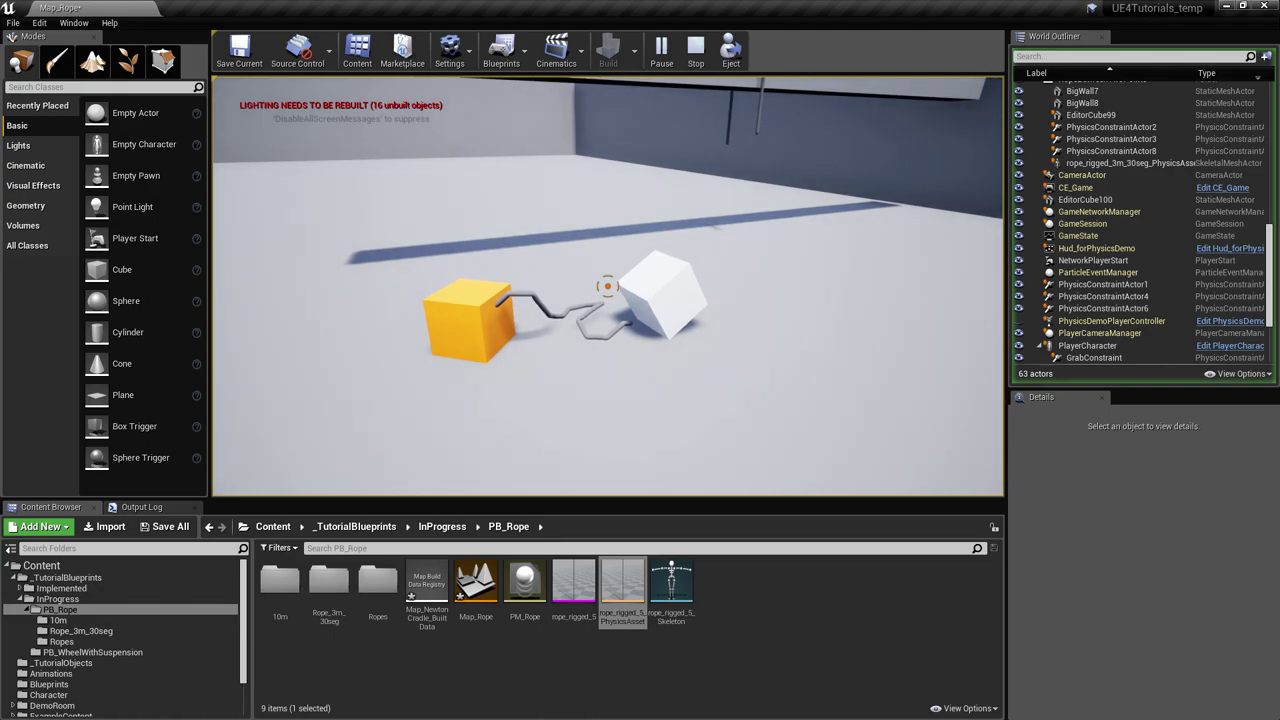
Select the rope between the floating orange and white cubes in the level and open its rope_rigged physics asset.
{"action": "right_click_drag", "start_coordinate": [623, 277], "coordinate": [590, 254]}
{"action": "left_click", "coordinate": [590, 262]}
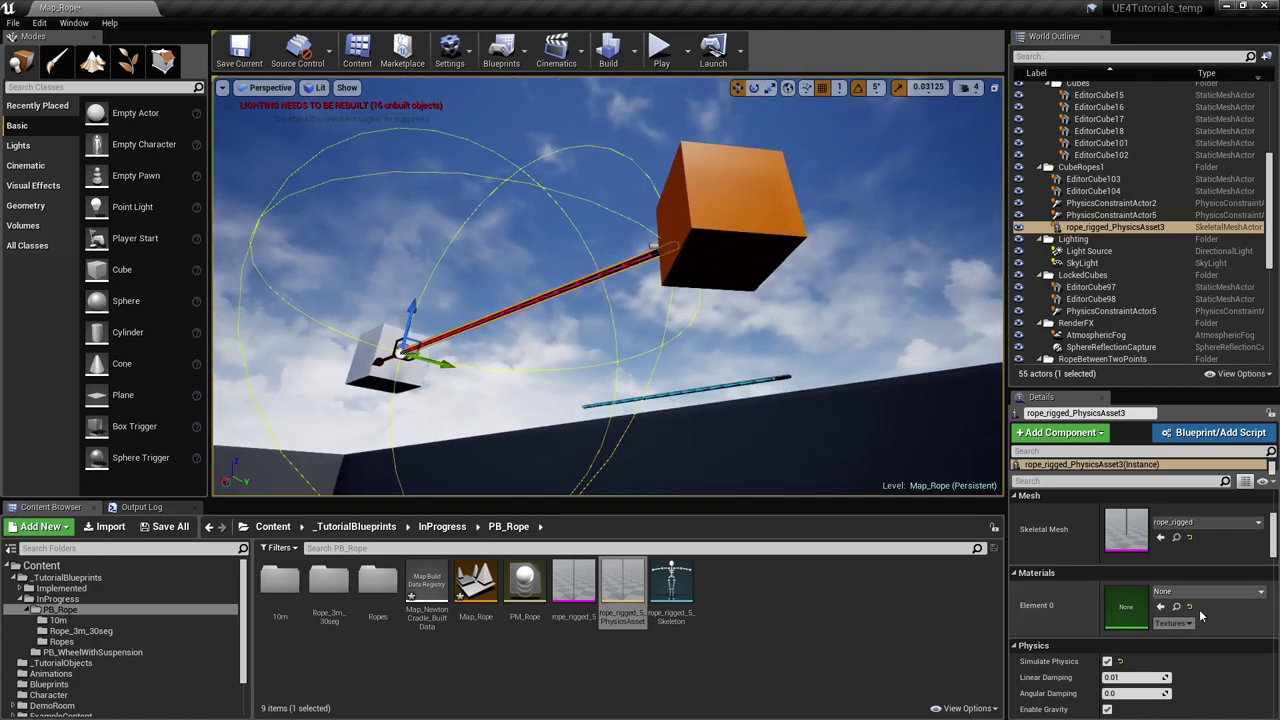
{"action": "scroll", "coordinate": [1199, 606], "scroll_direction": "down", "scroll_amount": 2}
{"action": "scroll", "coordinate": [1192, 608], "scroll_direction": "down", "scroll_amount": 3}
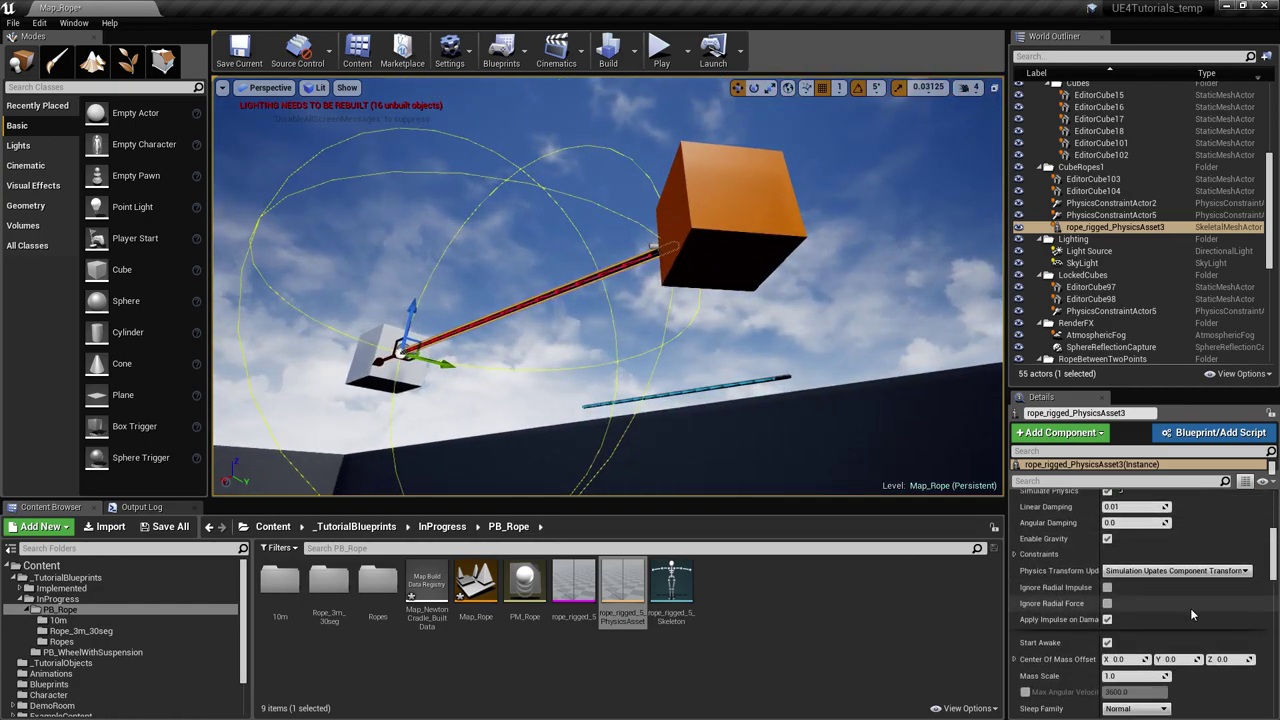
{"action": "scroll", "coordinate": [1190, 608], "scroll_direction": "up", "scroll_amount": 3}
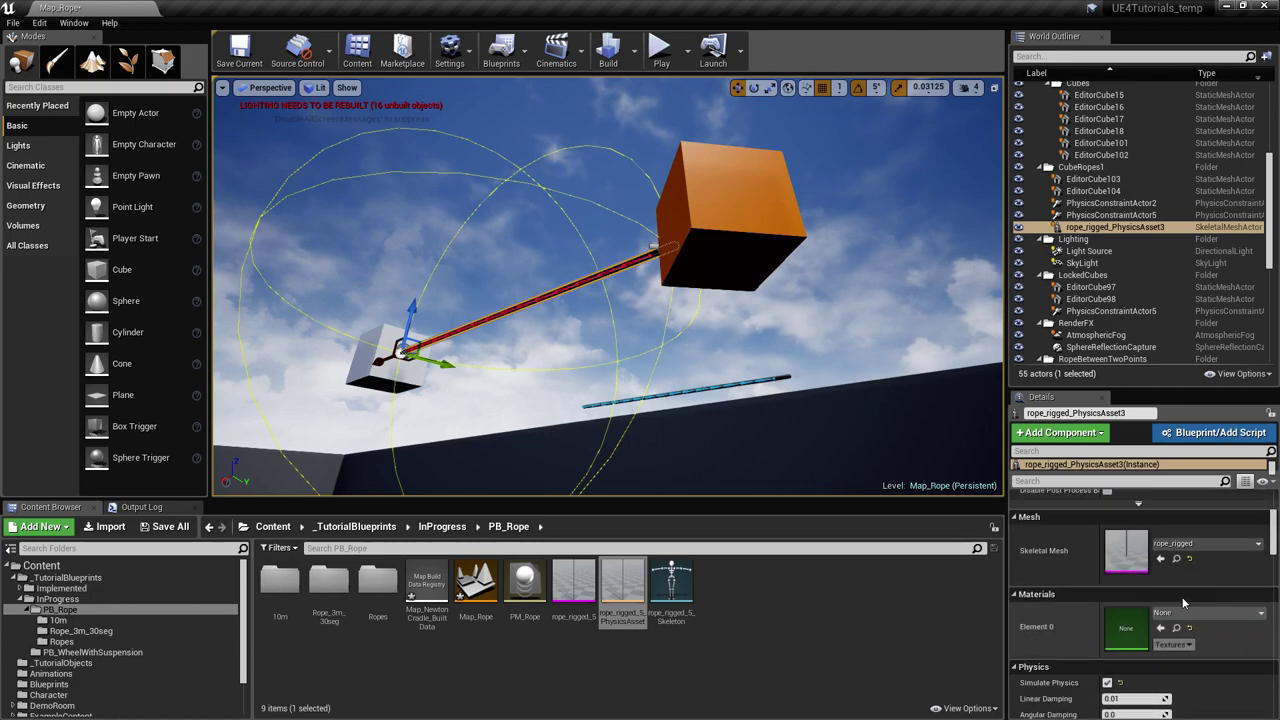
{"action": "double_click", "coordinate": [1124, 548]}
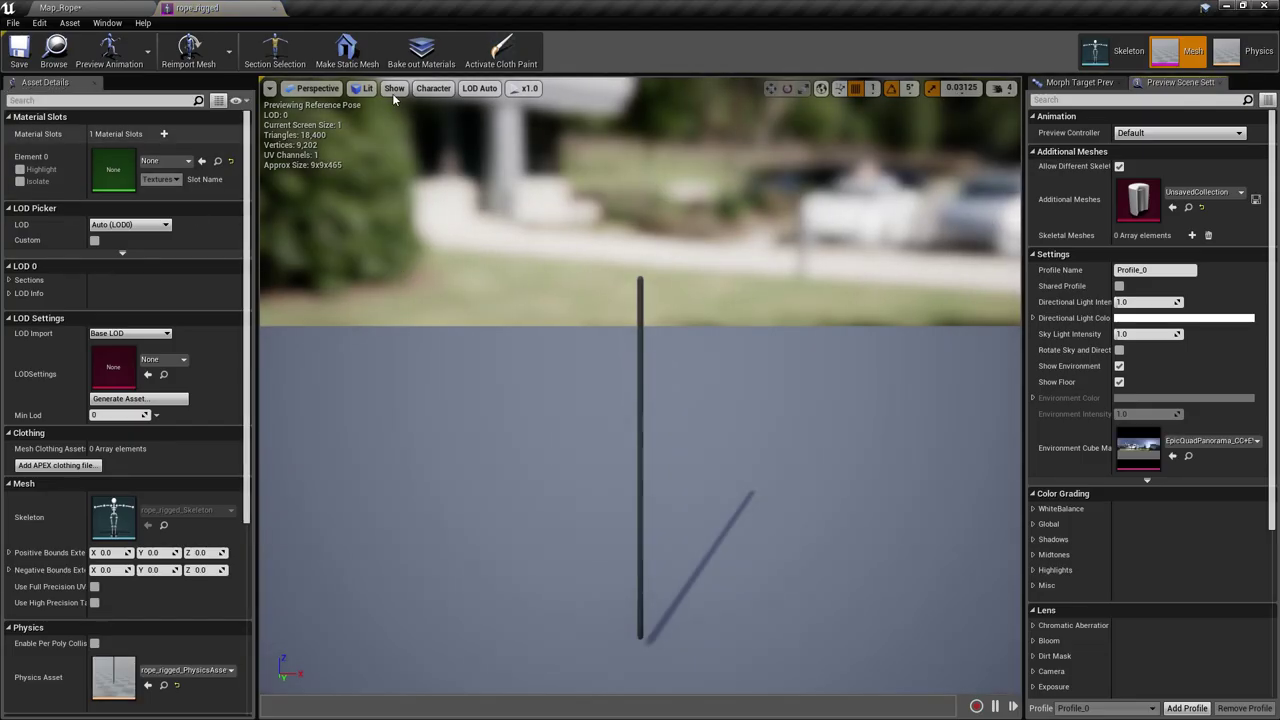
{"action": "left_click", "coordinate": [1245, 50]}
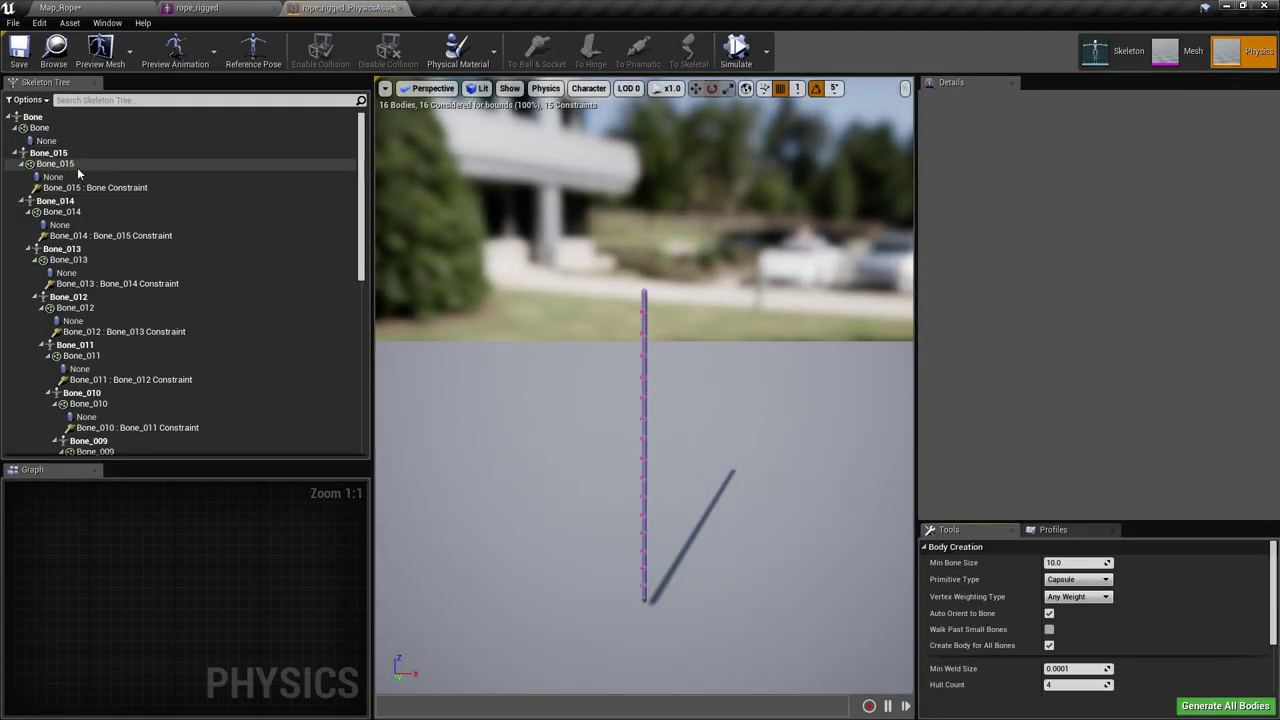
Review the Bone_015 constraint and body settings, turn off Collision Response for the Bone_015 body and save the physics asset.
{"action": "left_click", "coordinate": [163, 188]}
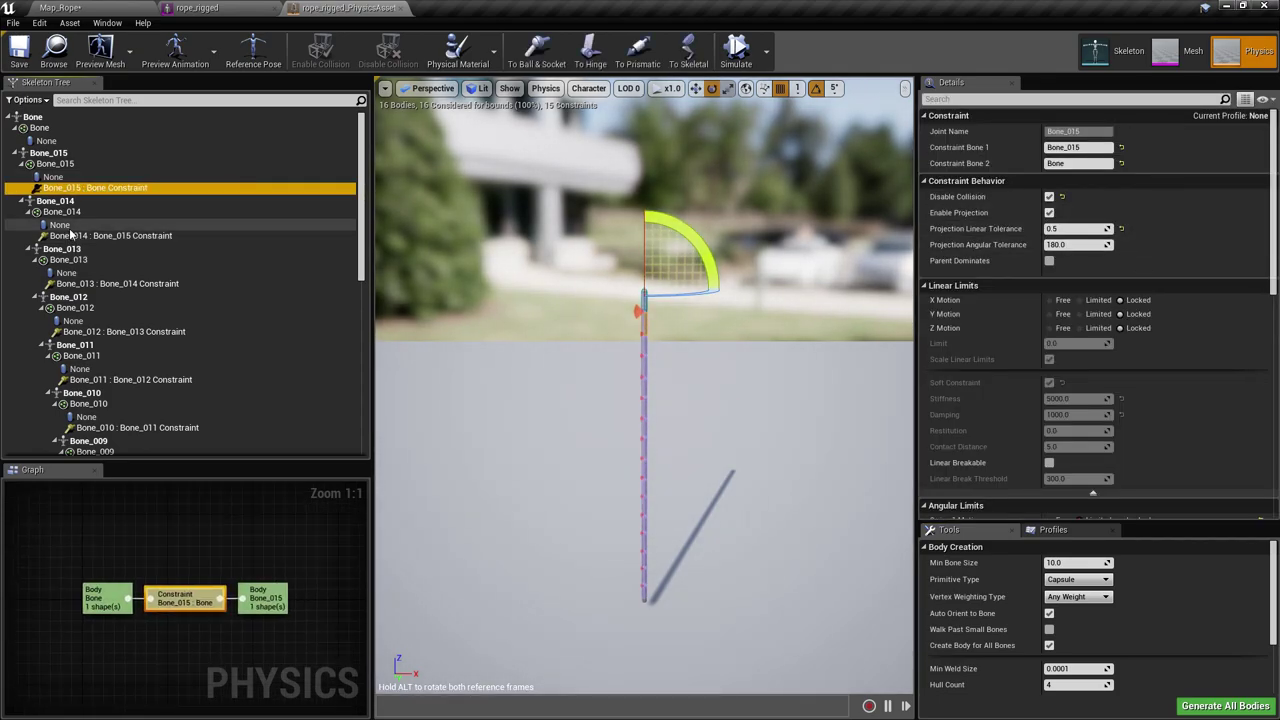
{"action": "left_click", "coordinate": [55, 176]}
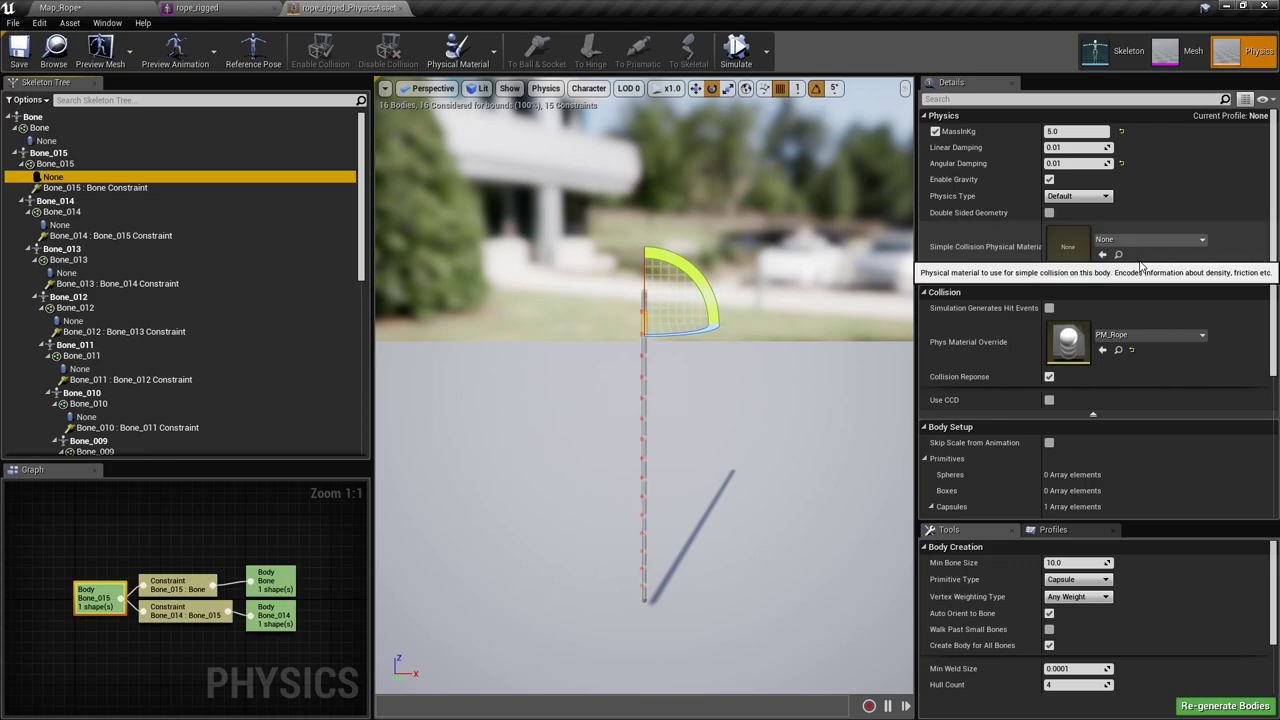
{"action": "scroll", "coordinate": [1137, 292], "scroll_direction": "down", "scroll_amount": 2}
{"action": "scroll", "coordinate": [1137, 292], "scroll_direction": "up", "scroll_amount": 1}
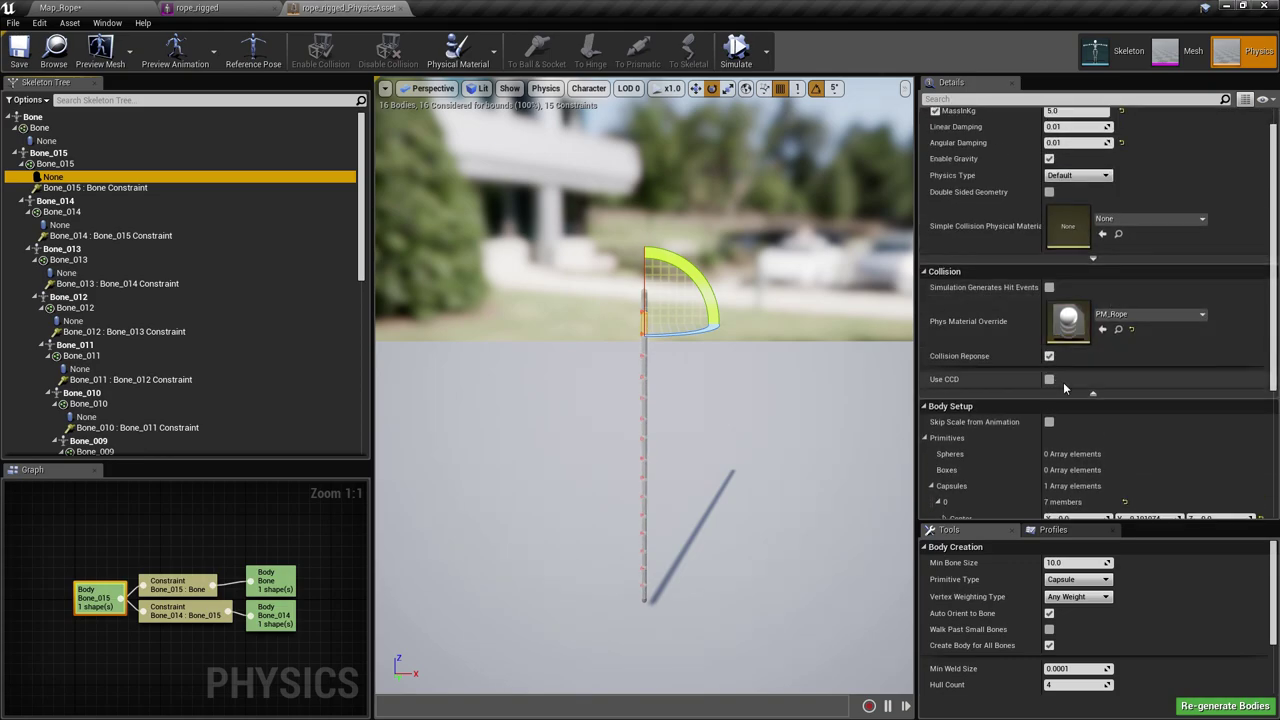
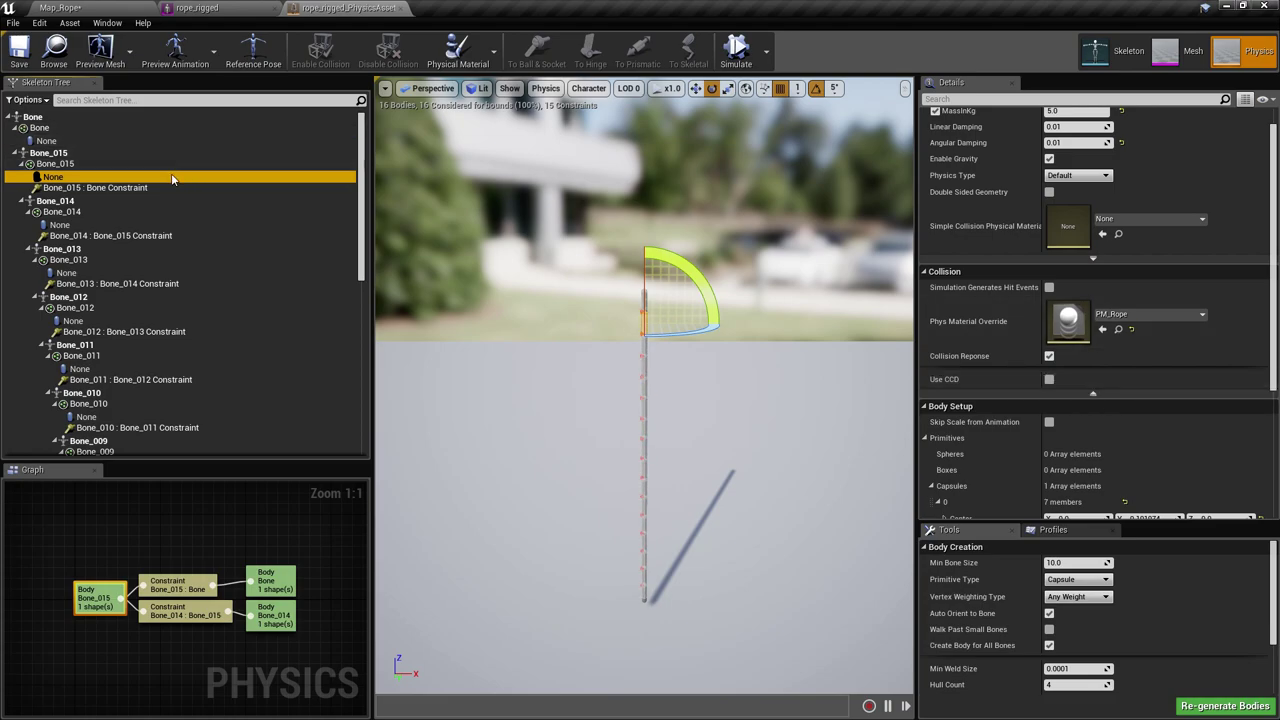
{"action": "left_click", "coordinate": [1049, 356]}
{"action": "key", "text": "ctrl+s"}
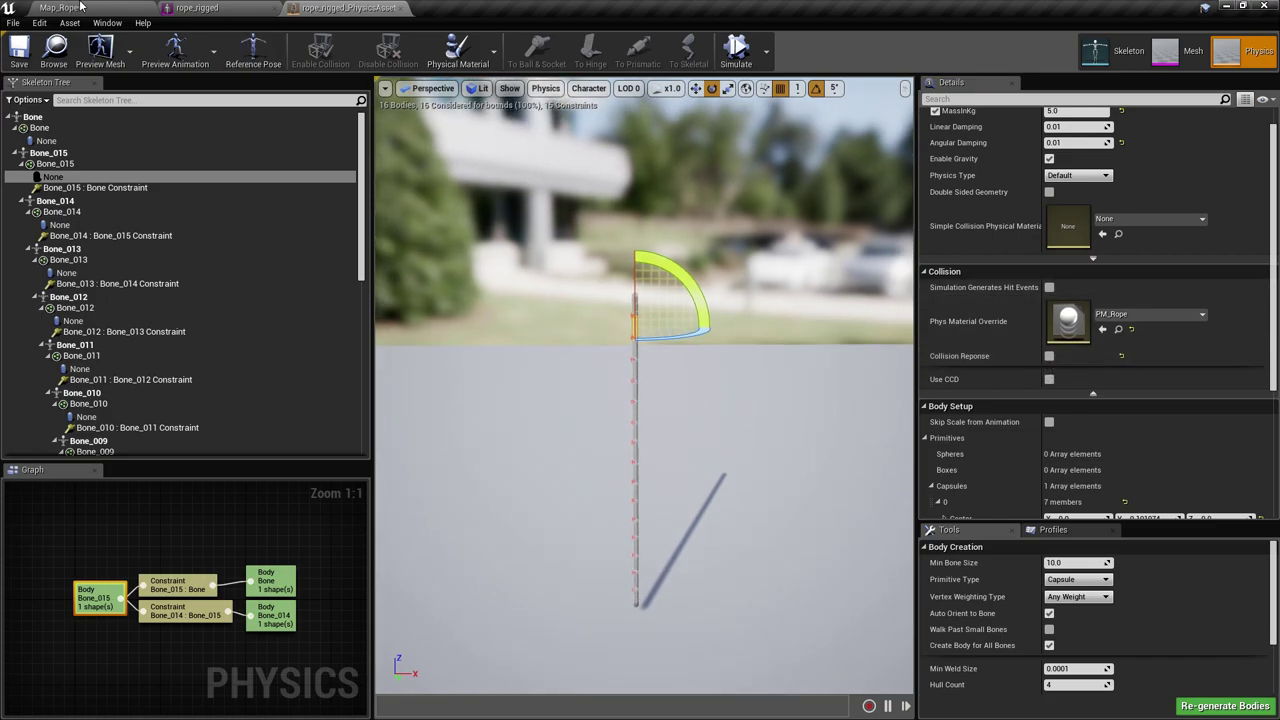
Return to Map_Rope, play the level and lift a loose rope off the floor to test it, ending the session.
{"action": "left_click", "coordinate": [80, 7]}
{"action": "right_click_drag", "start_coordinate": [607, 286], "coordinate": [740, 280]}
{"action": "key", "text": "w"}
{"action": "right_click_drag", "start_coordinate": [687, 200], "coordinate": [687, 180]}
{"action": "key", "text": "w"}
{"action": "left_click", "coordinate": [700, 189]}
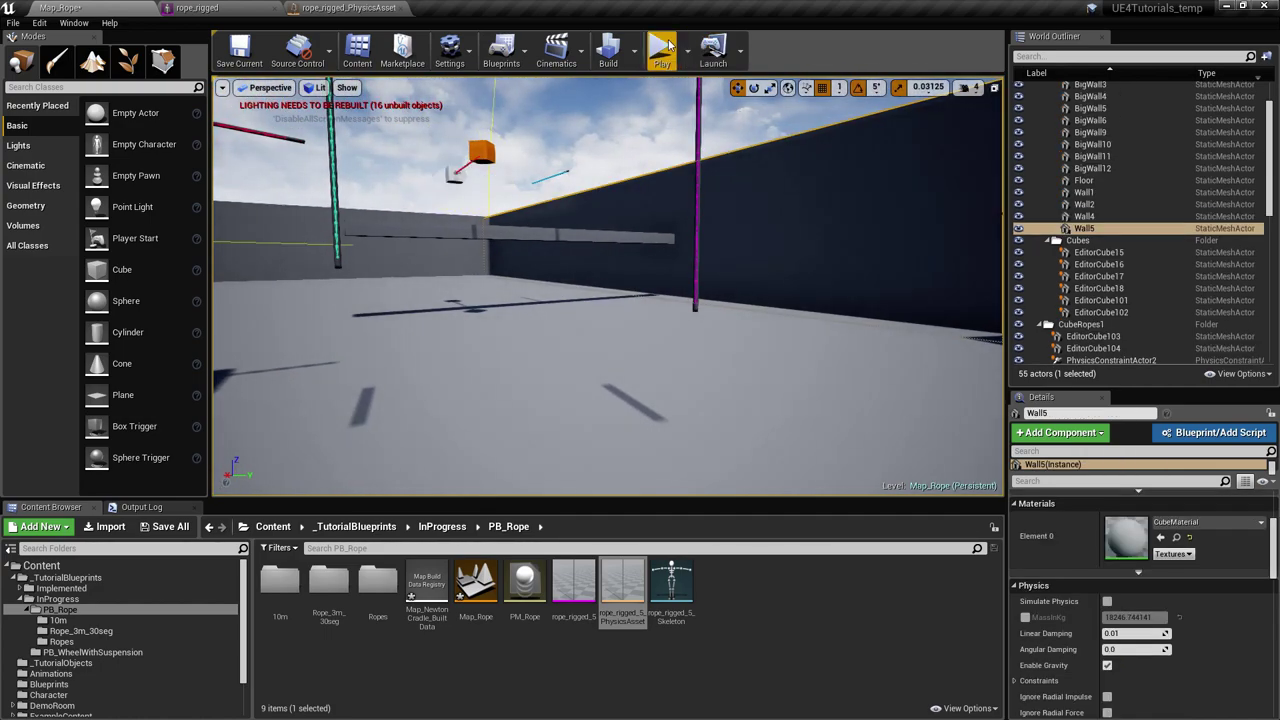
{"action": "left_click", "coordinate": [661, 50]}
{"action": "key", "text": "w"}
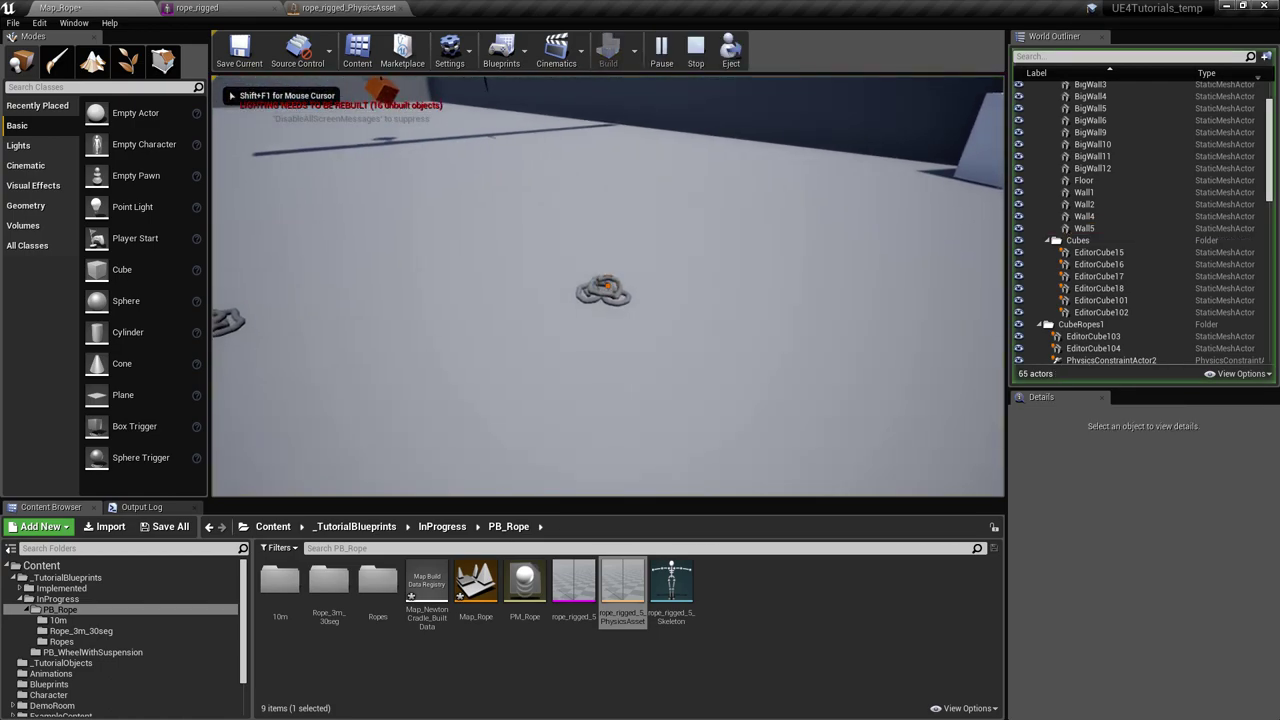
{"action": "left_click", "coordinate": [607, 286]}
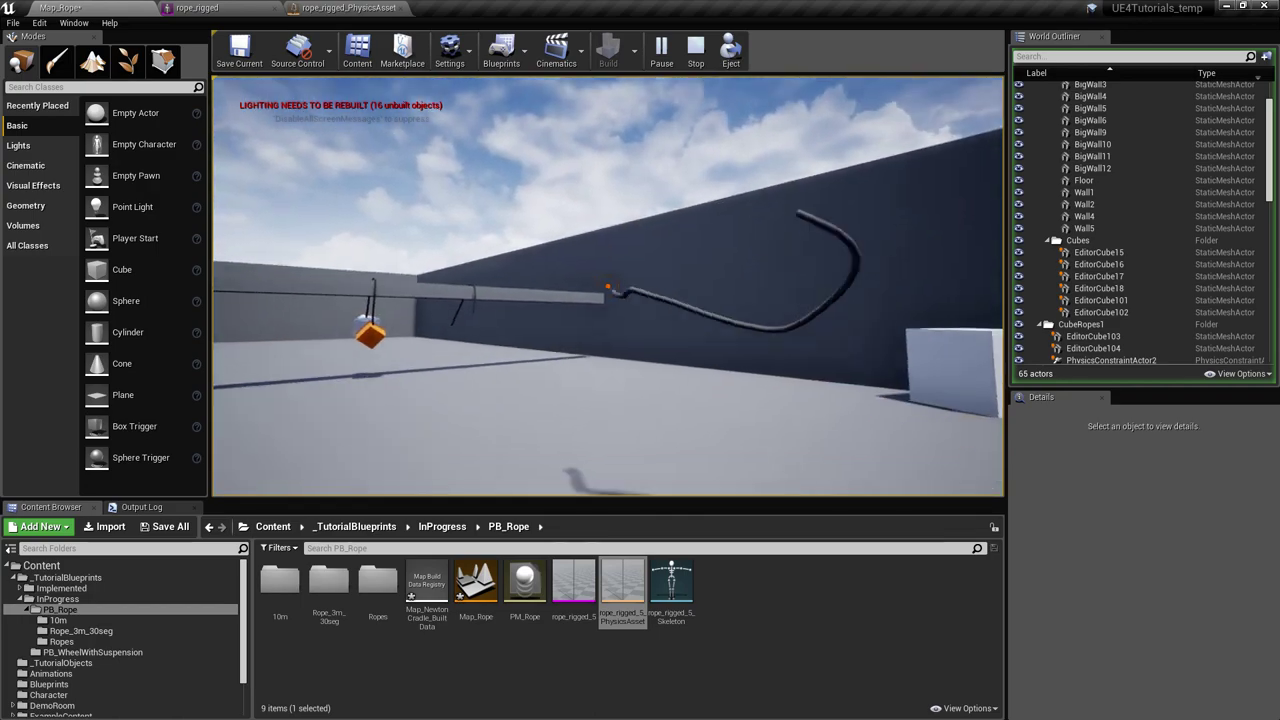
{"action": "key", "text": "shift+F1"}
{"action": "key", "text": "Escape"}
Close the rope_rigged editors, select the hanging rope_rigged_5_PhysicsAsset in the level and open its physics asset.
{"action": "left_click", "coordinate": [313, 8]}
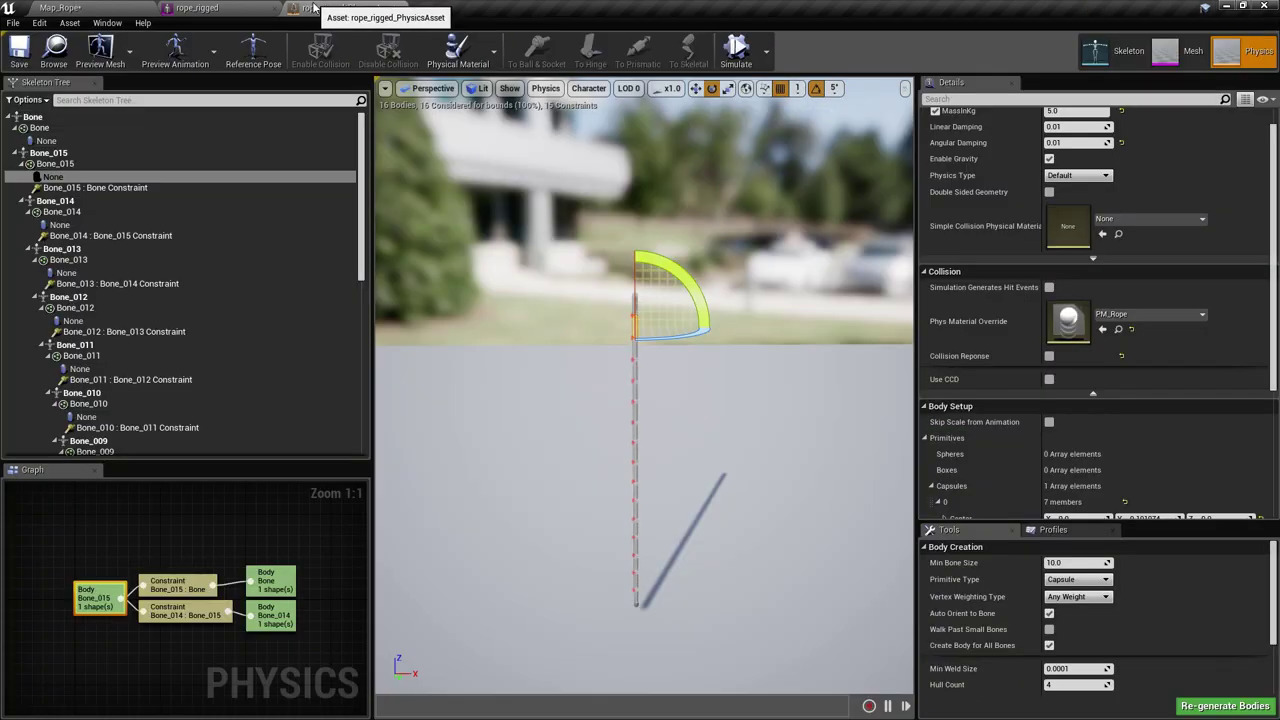
{"action": "left_click", "coordinate": [101, 7]}
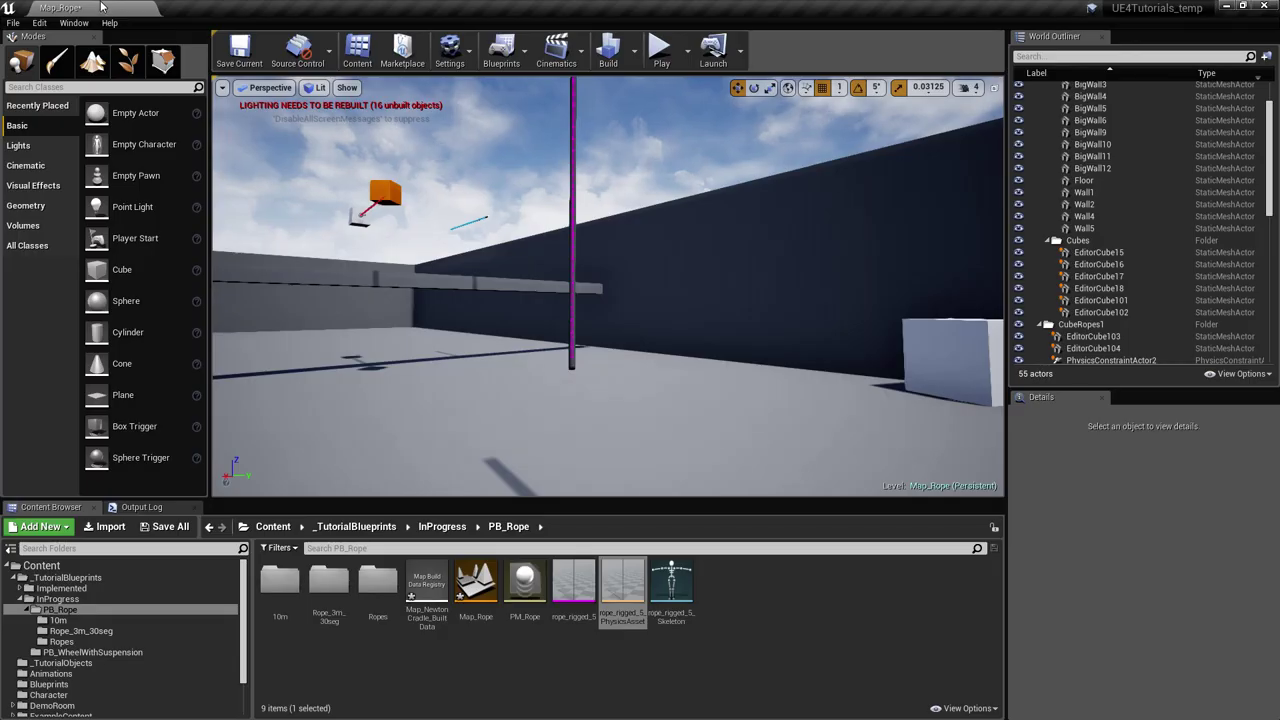
{"action": "right_click_drag", "start_coordinate": [704, 468], "coordinate": [559, 357]}
{"action": "key", "text": "w"}
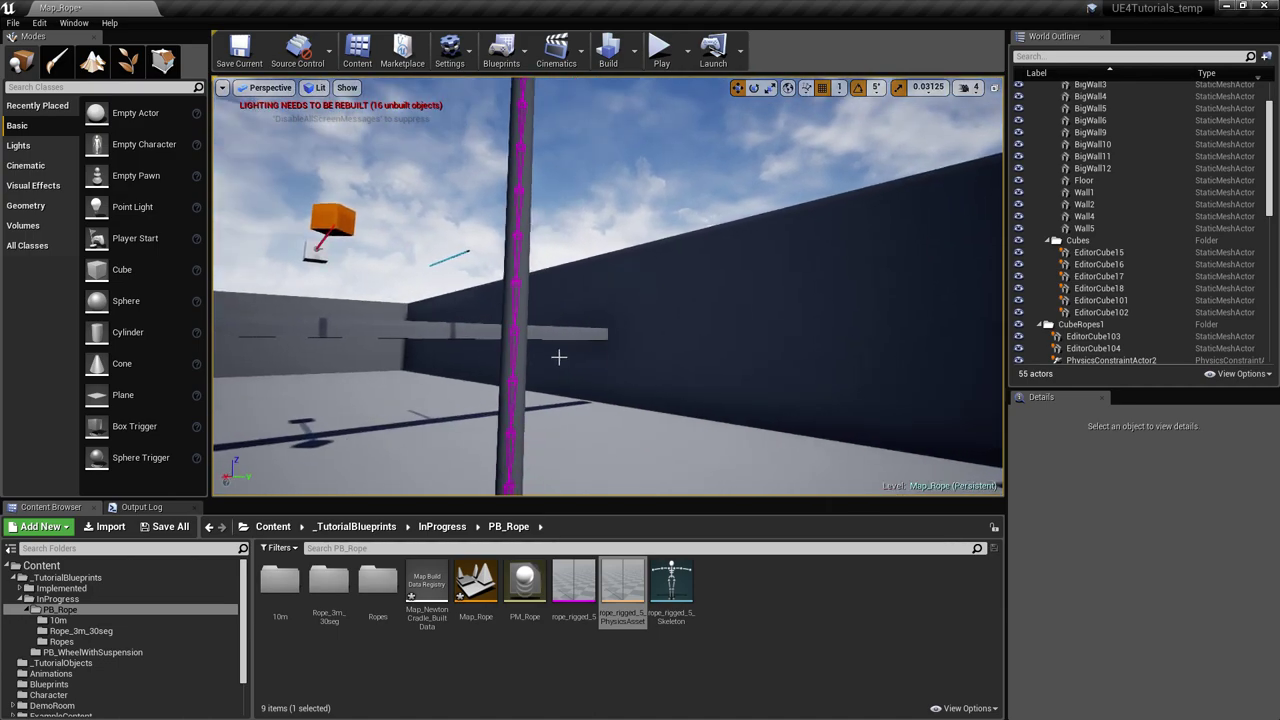
{"action": "left_click", "coordinate": [514, 350]}
{"action": "double_click", "coordinate": [1123, 530]}
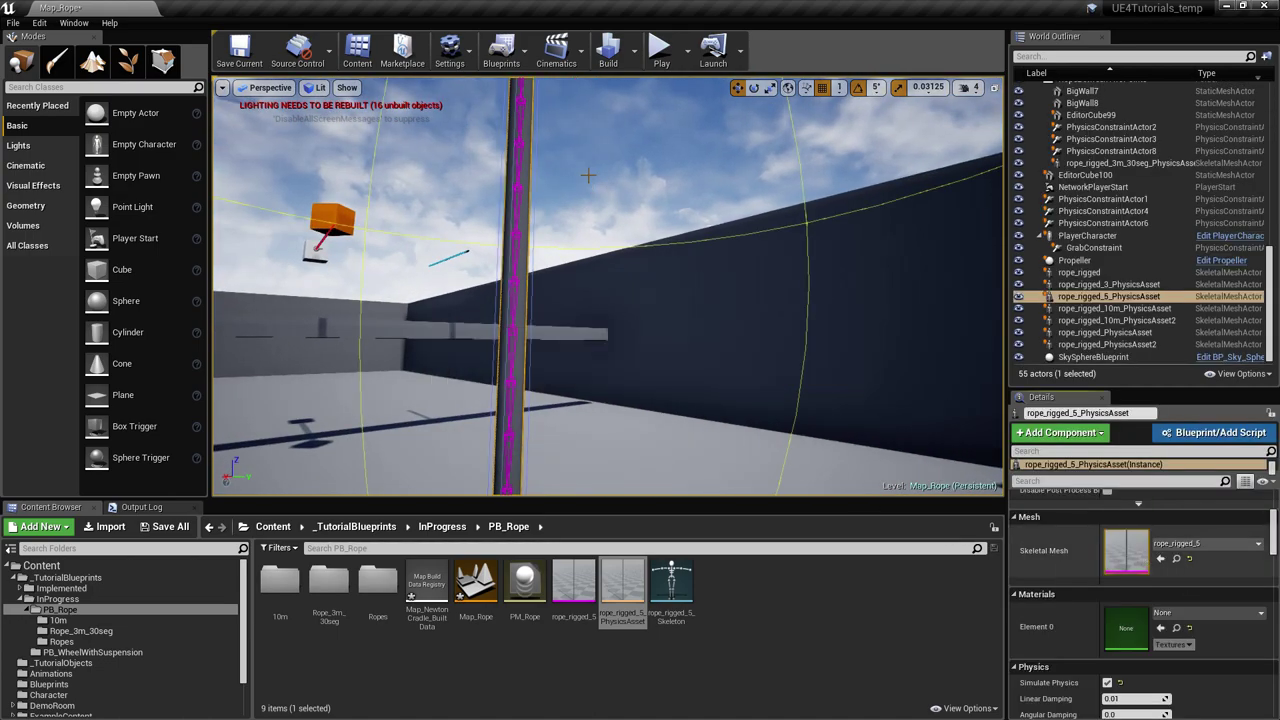
{"action": "left_click", "coordinate": [1259, 52]}
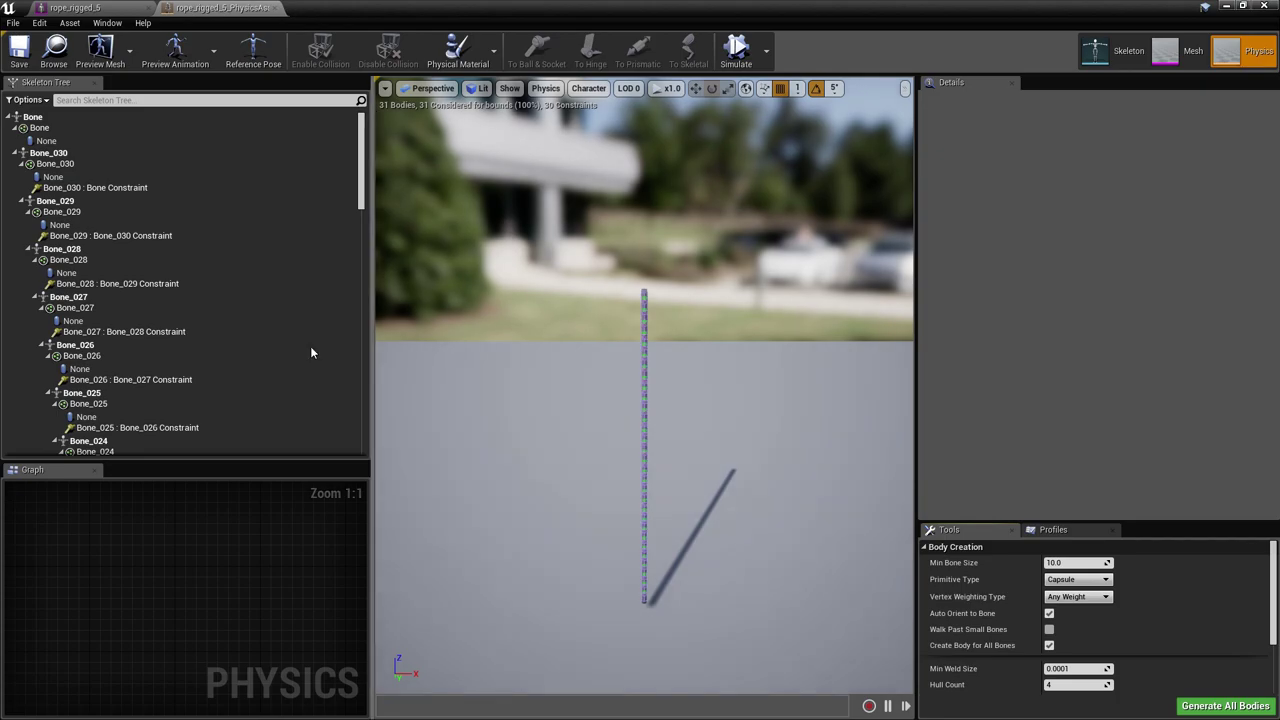
Select all of the rope's bodies, enable Use CCD for them and save the physics asset.
{"action": "left_click", "coordinate": [77, 141]}
{"action": "key", "text": "ctrl+a"}
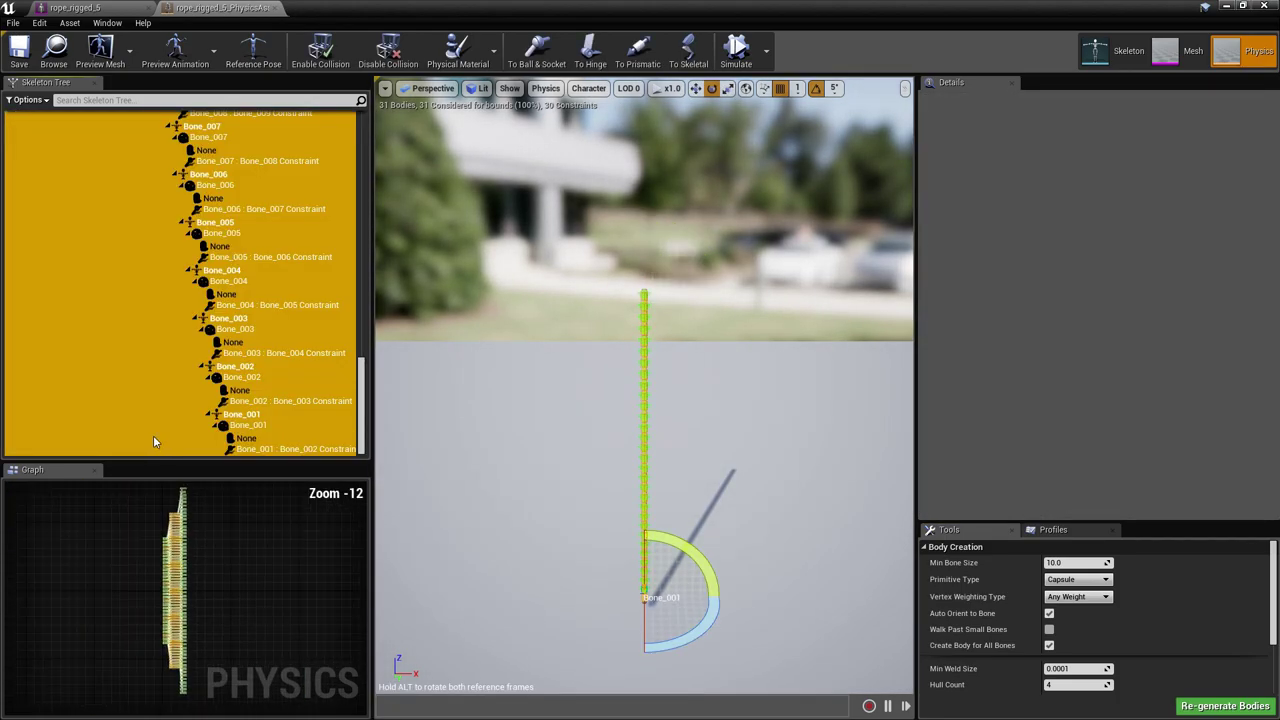
{"action": "left_click_drag", "start_coordinate": [136, 523], "coordinate": [181, 682]}
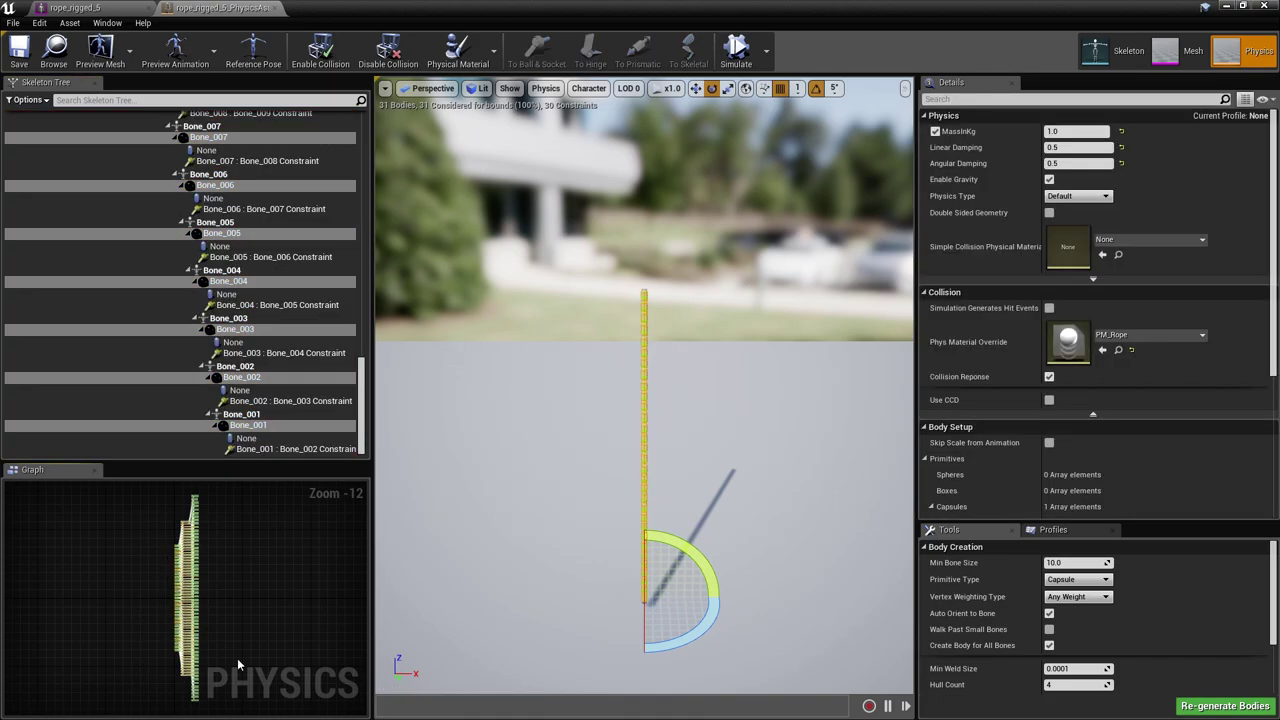
{"action": "left_click", "coordinate": [1049, 400]}
{"action": "left_click", "coordinate": [20, 50]}
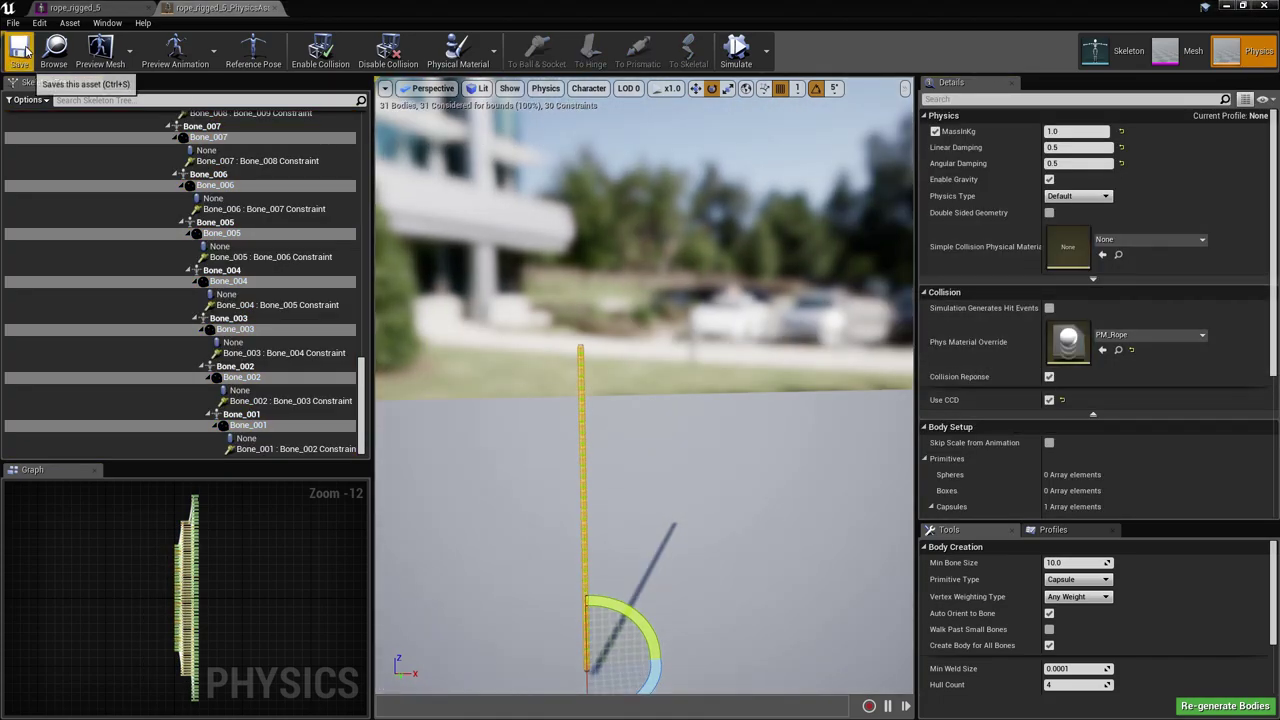
Close the physics asset, play the level and grab and throw the CCD-enabled rope, ending the session back at the hanging rope.
{"action": "left_click", "coordinate": [107, 8]}
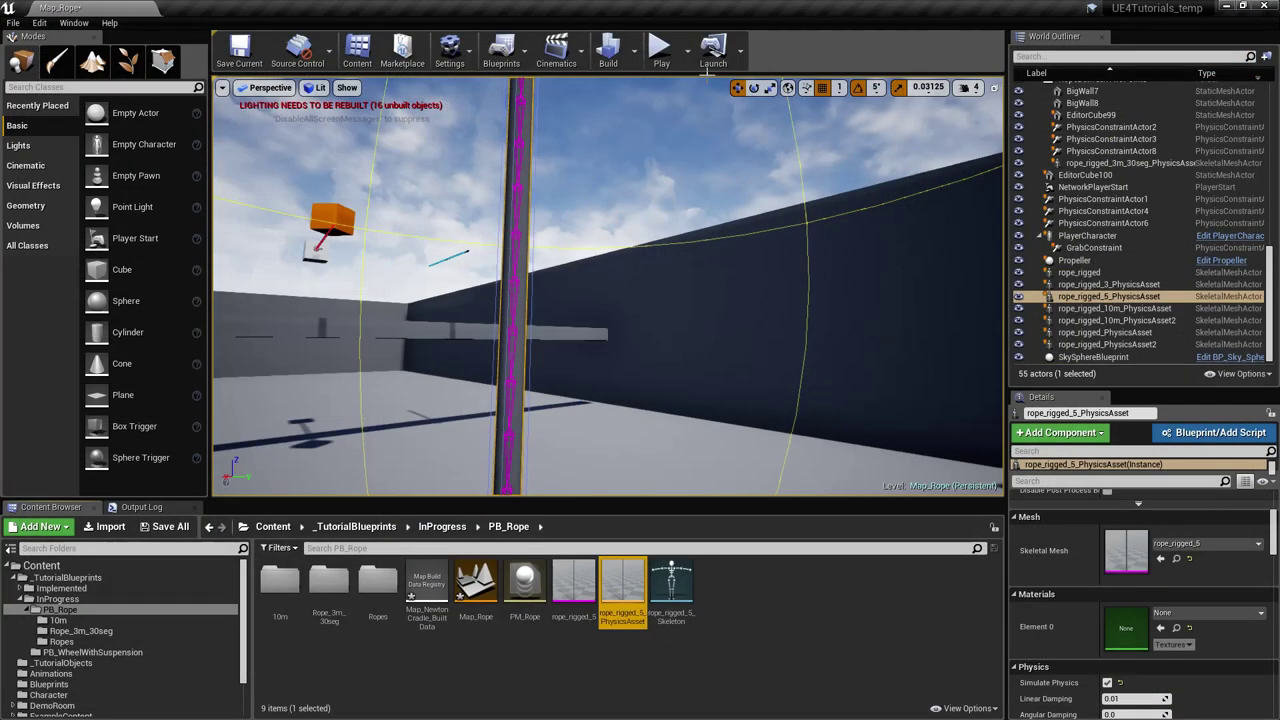
{"action": "left_click", "coordinate": [675, 62]}
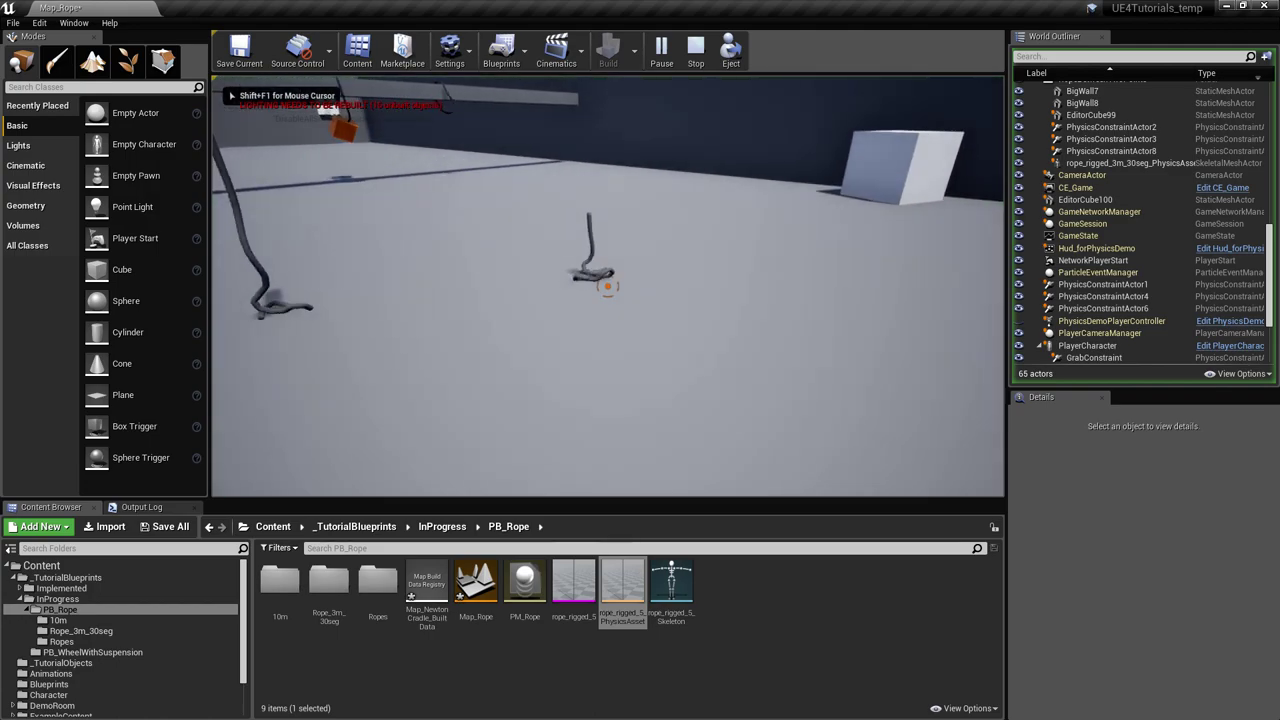
{"action": "left_click", "coordinate": [607, 286]}
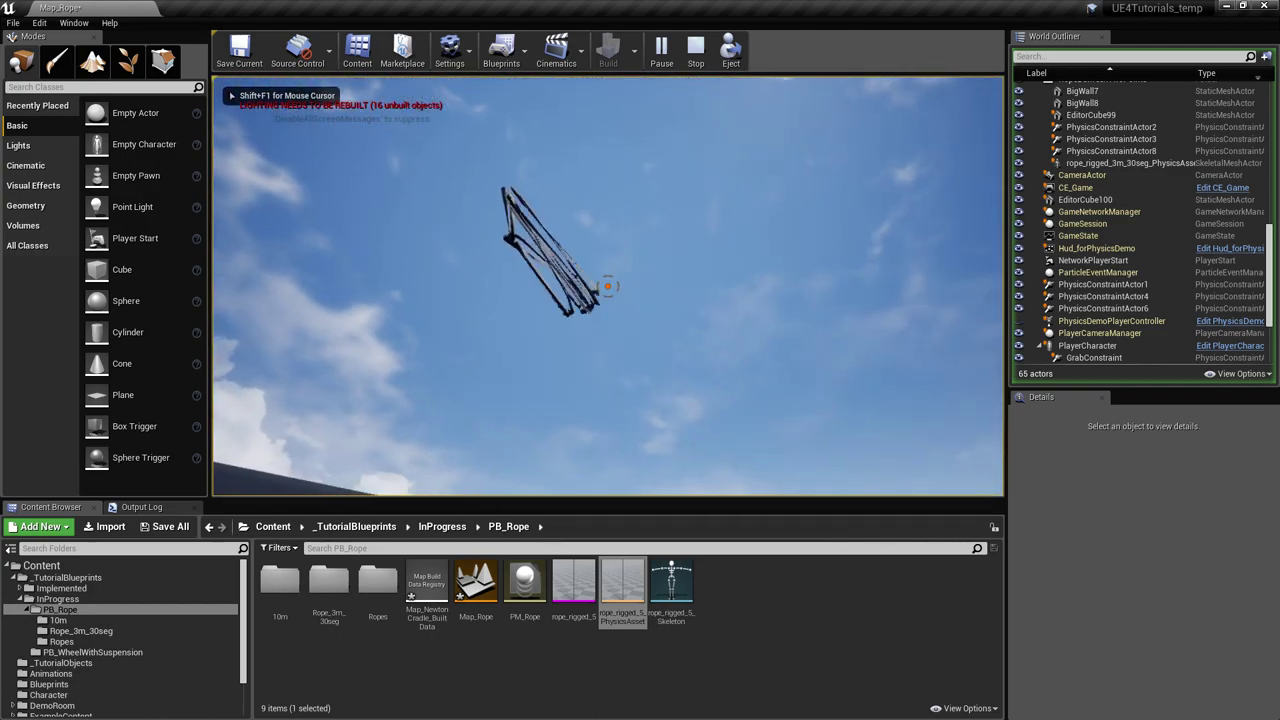
{"action": "left_click_drag", "start_coordinate": [607, 285], "coordinate": [607, 285]}
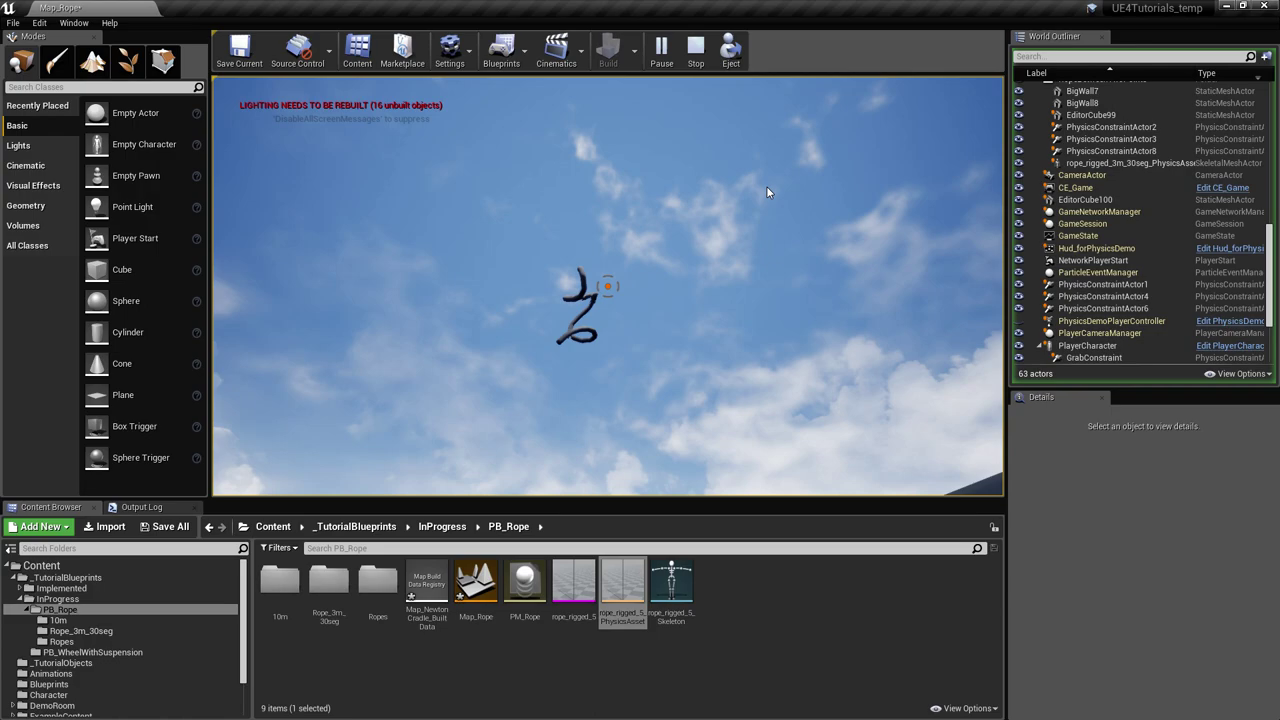
{"action": "key", "text": "Escape"}
{"action": "right_click_drag", "start_coordinate": [538, 272], "coordinate": [538, 272]}
{"action": "key", "text": "w"}
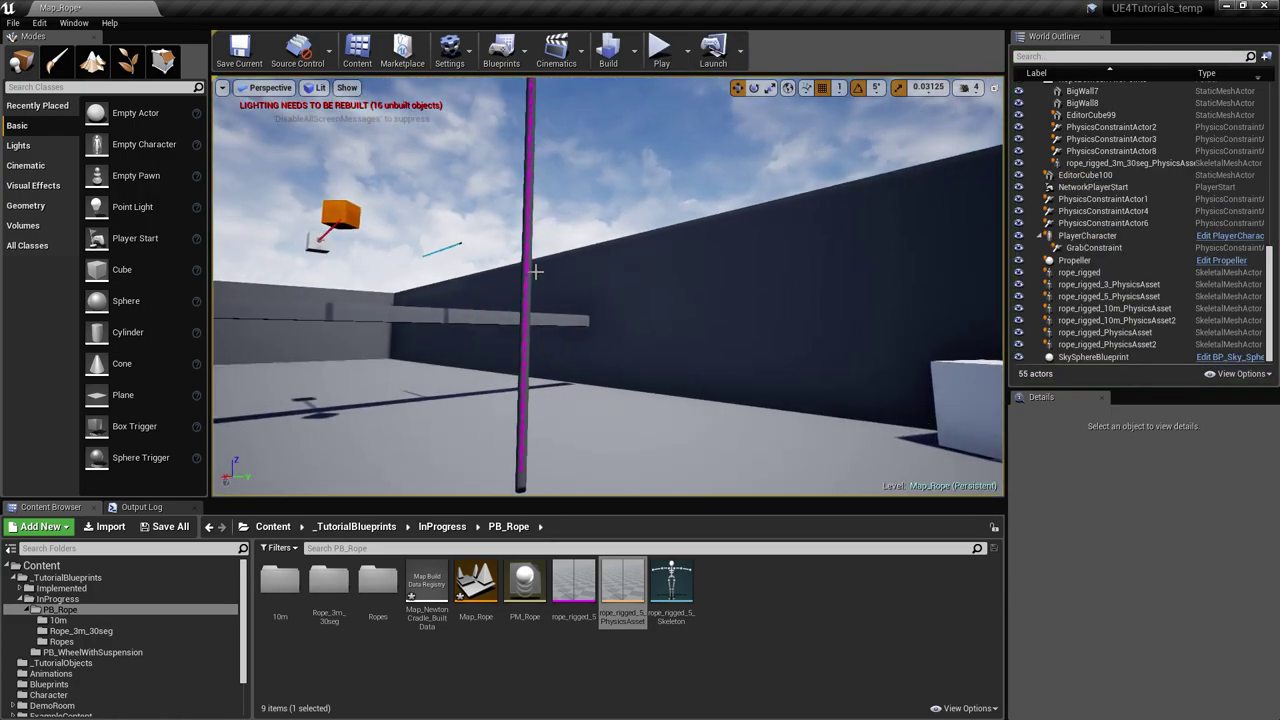
Select the hanging rope_rigged_5_PhysicsAsset and the neighbouring rope_rigged_3_PhysicsAsset in turn, and examine the segmented rope up close.
{"action": "left_click", "coordinate": [522, 277]}
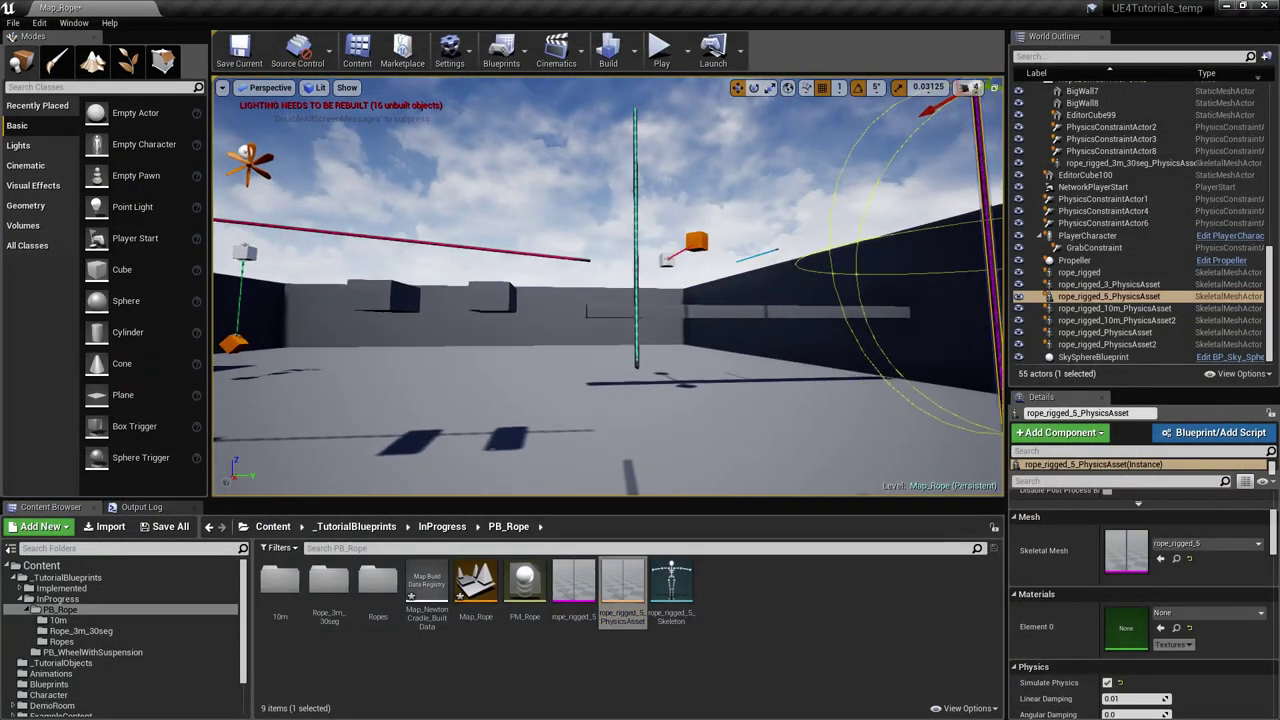
{"action": "right_click_drag", "start_coordinate": [608, 286], "coordinate": [662, 304]}
{"action": "right_click_drag", "start_coordinate": [703, 211], "coordinate": [609, 209]}
{"action": "key", "text": "w"}
{"action": "right_click_drag", "start_coordinate": [664, 280], "coordinate": [622, 264]}
{"action": "key", "text": "d"}
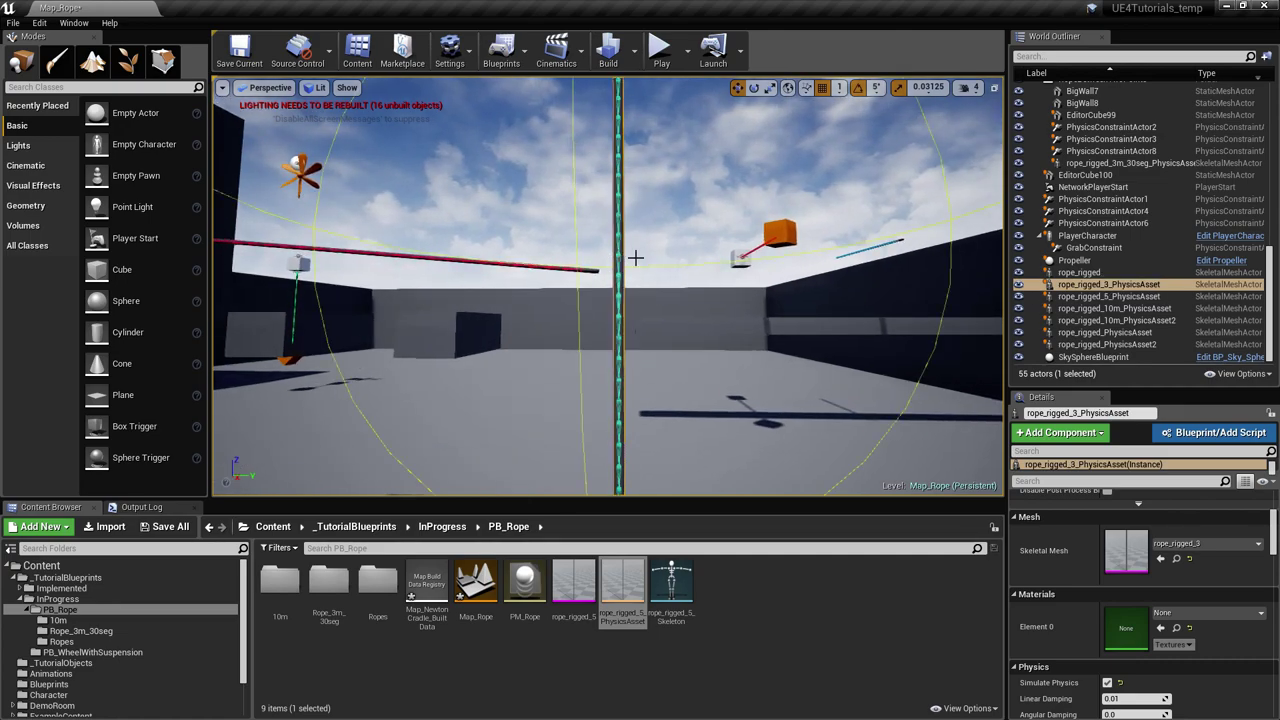
{"action": "key", "text": "f"}
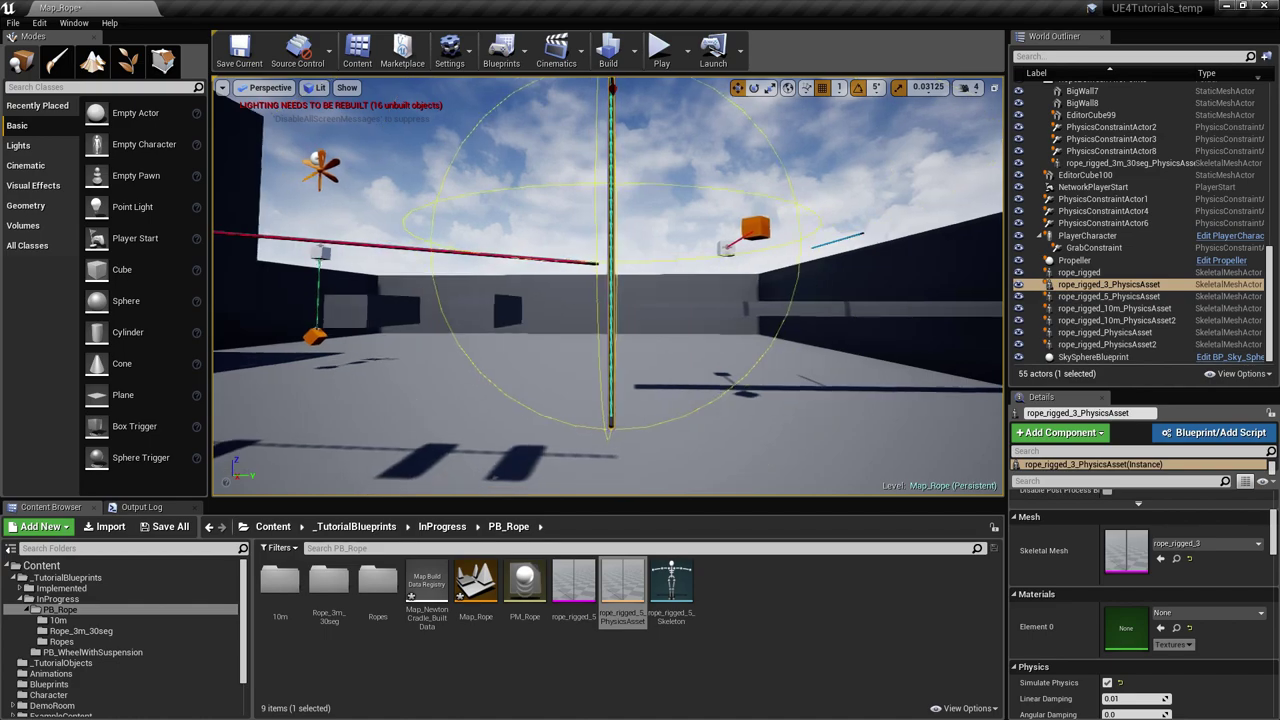
{"action": "mouse_move", "coordinate": [608, 280]}
{"action": "right_mouse_down"}
{"action": "mouse_move", "coordinate": [638, 318]}
{"action": "mouse_move", "coordinate": [616, 293]}
{"action": "right_mouse_up"}
{"action": "key", "text": "s"}
{"action": "key", "text": "w"}
{"action": "right_click_drag", "start_coordinate": [577, 240], "coordinate": [577, 240]}
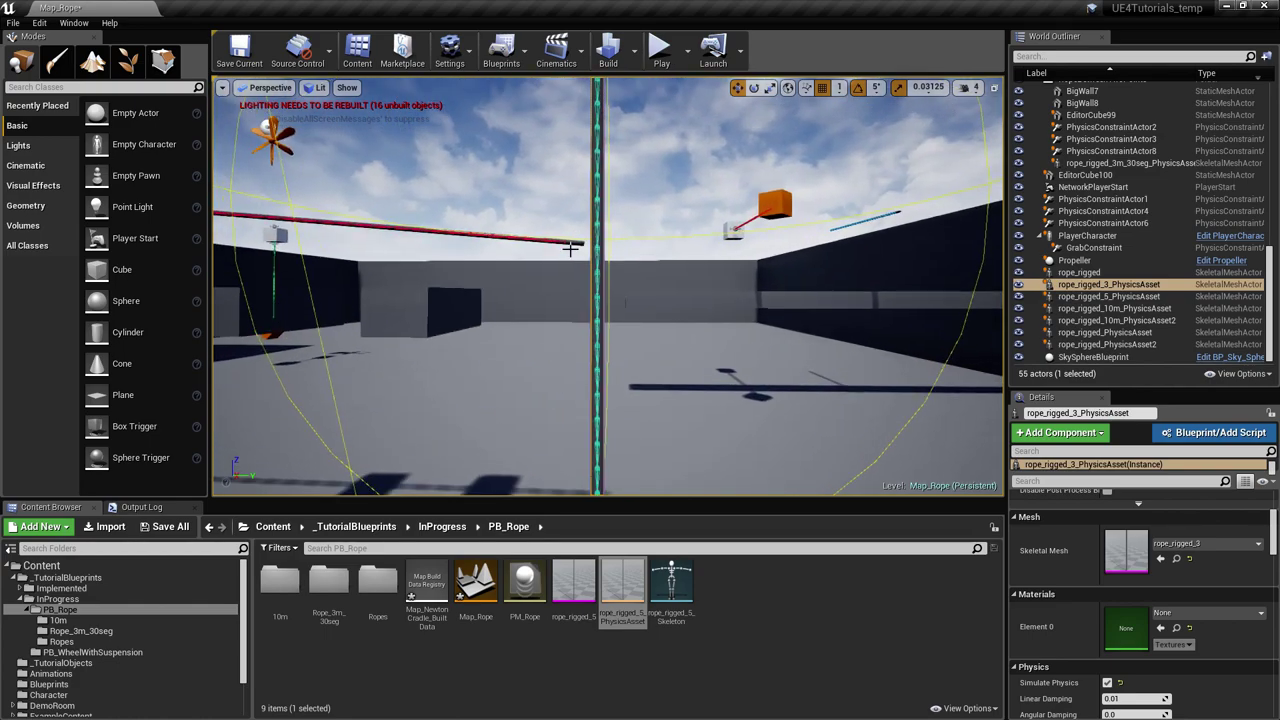
{"action": "right_click_drag", "start_coordinate": [625, 302], "coordinate": [620, 279]}
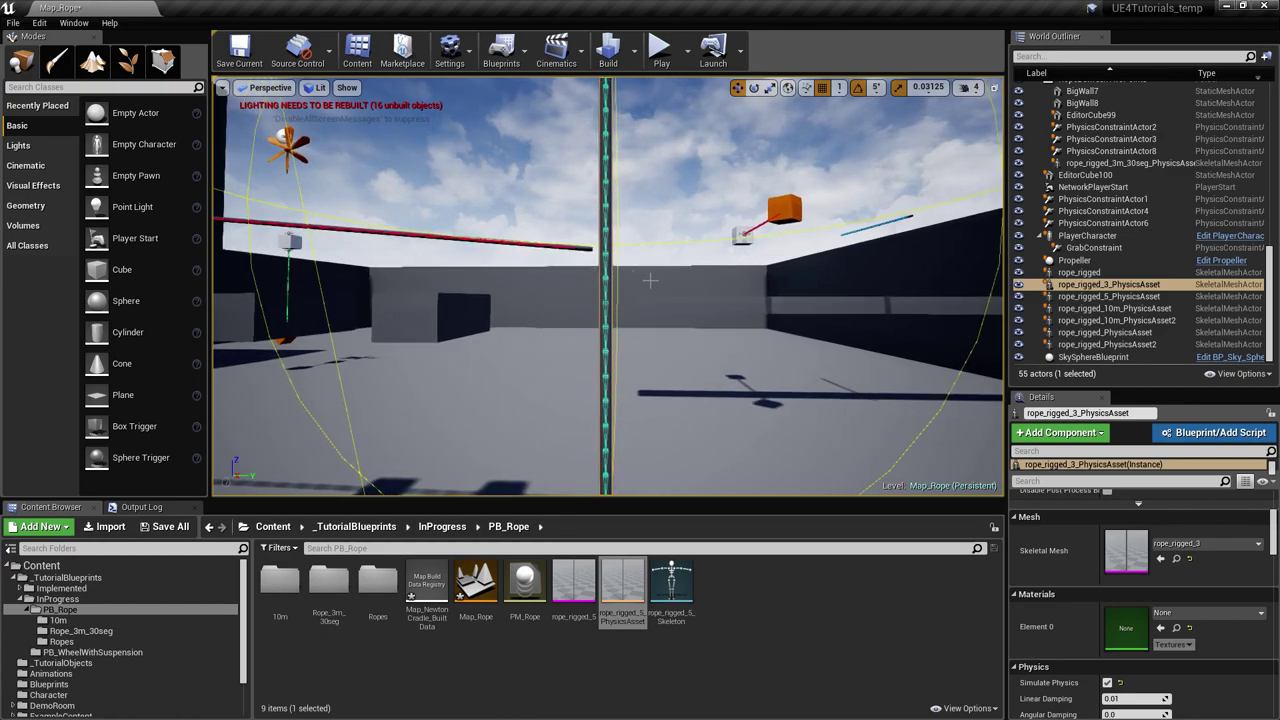
Select the rope attached to the orange cube, open its rope_rigged mesh and switch to its physics asset.
{"action": "right_click_drag", "start_coordinate": [592, 275], "coordinate": [660, 315]}
{"action": "left_click", "coordinate": [625, 251]}
{"action": "double_click", "coordinate": [1128, 548]}
{"action": "left_click", "coordinate": [1248, 50]}
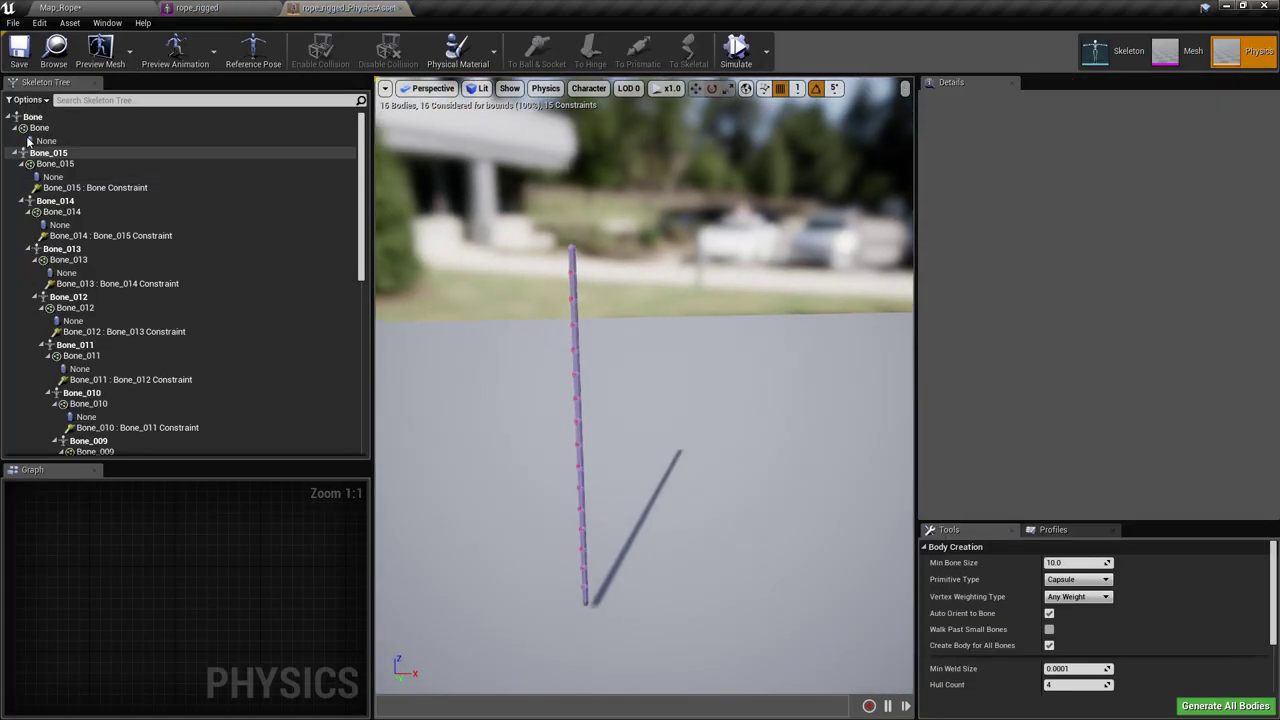
Select all of the rope_rigged bodies, check their mass setting and return to the Map_Rope level.
{"action": "left_click", "coordinate": [20, 128]}
{"action": "key", "text": "ctrl+a"}
{"action": "left_click_drag", "start_coordinate": [132, 507], "coordinate": [172, 677]}
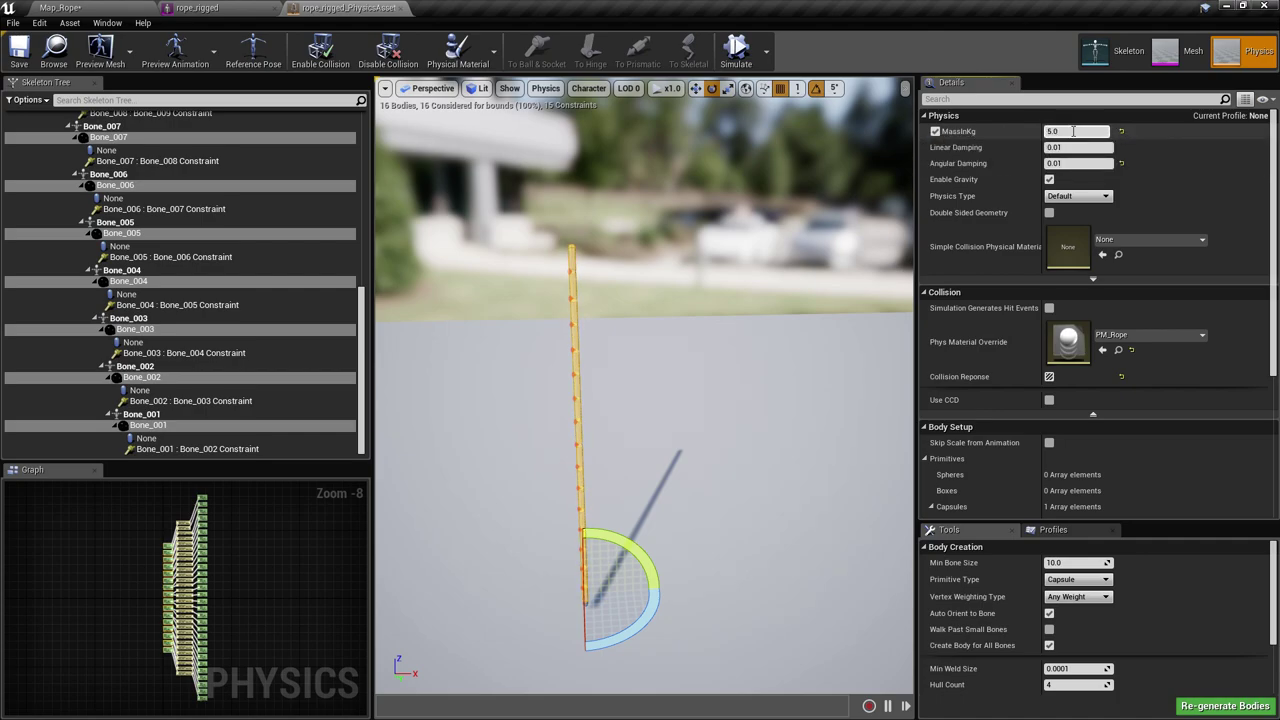
{"action": "left_click", "coordinate": [60, 7]}
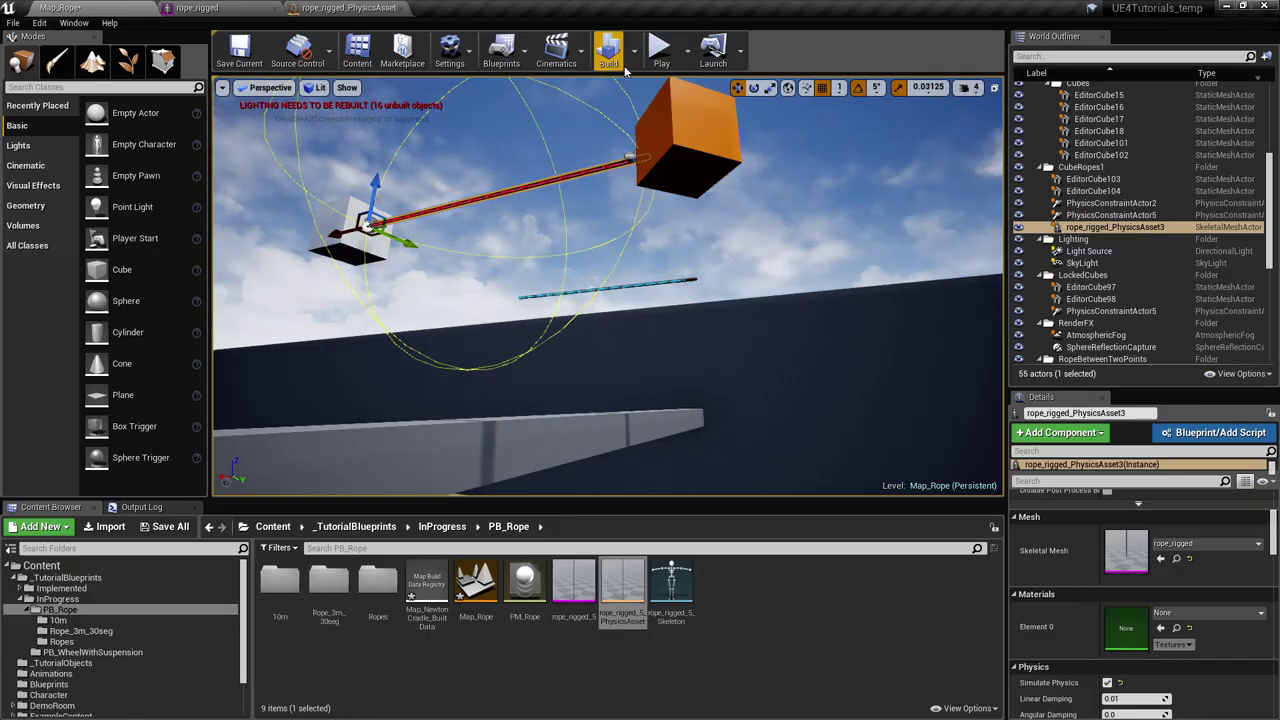
Play-test the level, walk up to the cubes joined by the rope, and stop the session.
{"action": "left_click", "coordinate": [659, 55]}
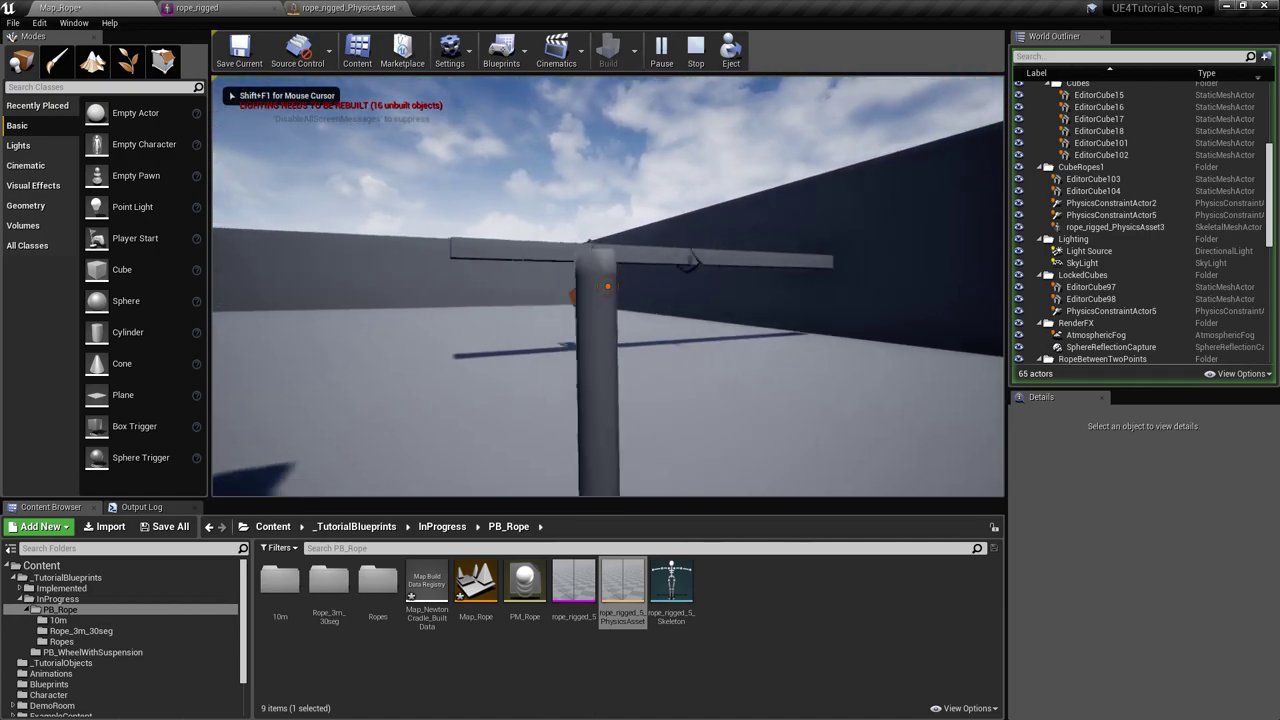
{"action": "key", "text": "w"}
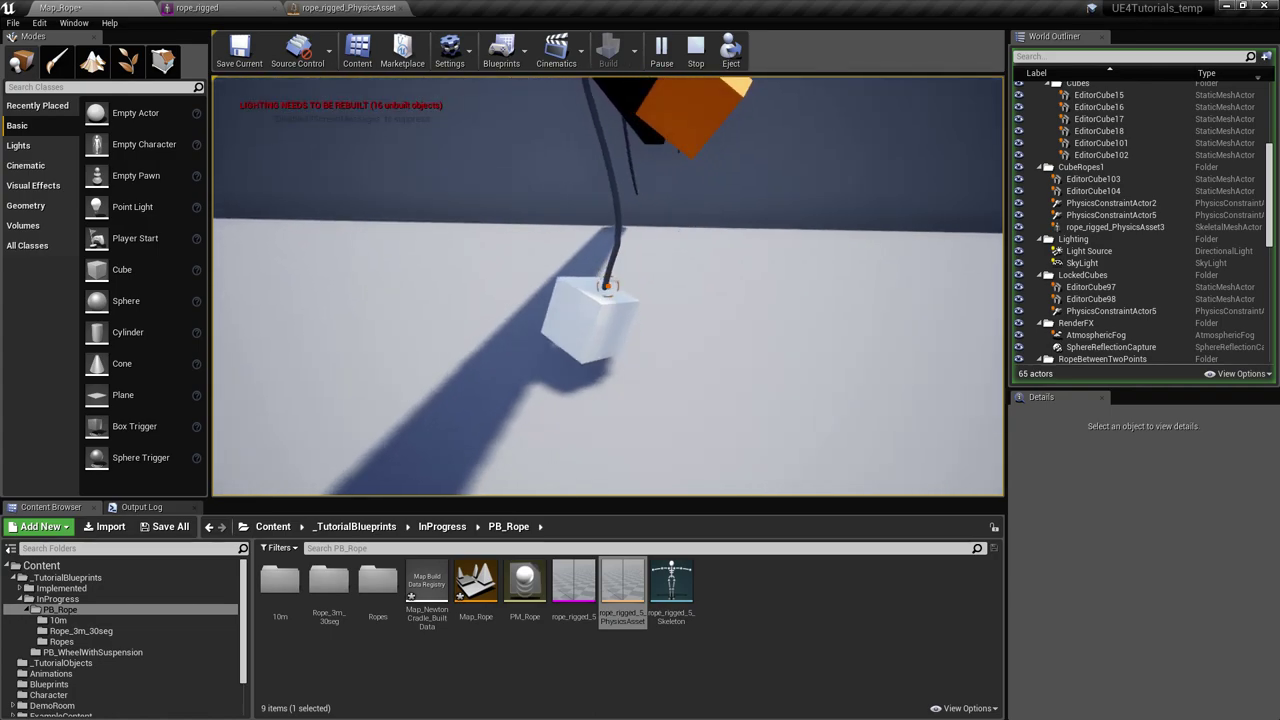
{"action": "key", "text": "Escape"}
Revisit the rope physics asset, return to the map, and play-test it again, grabbing the roped white and orange cubes.
{"action": "left_click", "coordinate": [350, 8]}
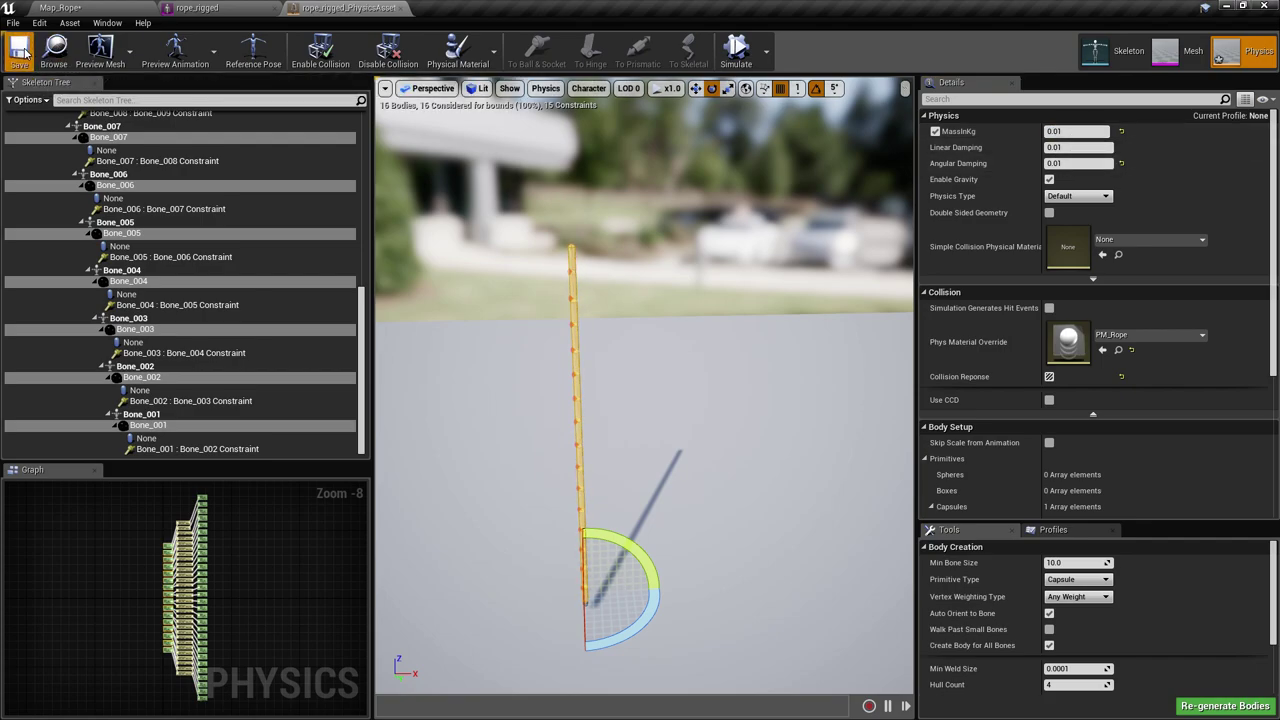
{"action": "left_click", "coordinate": [113, 7]}
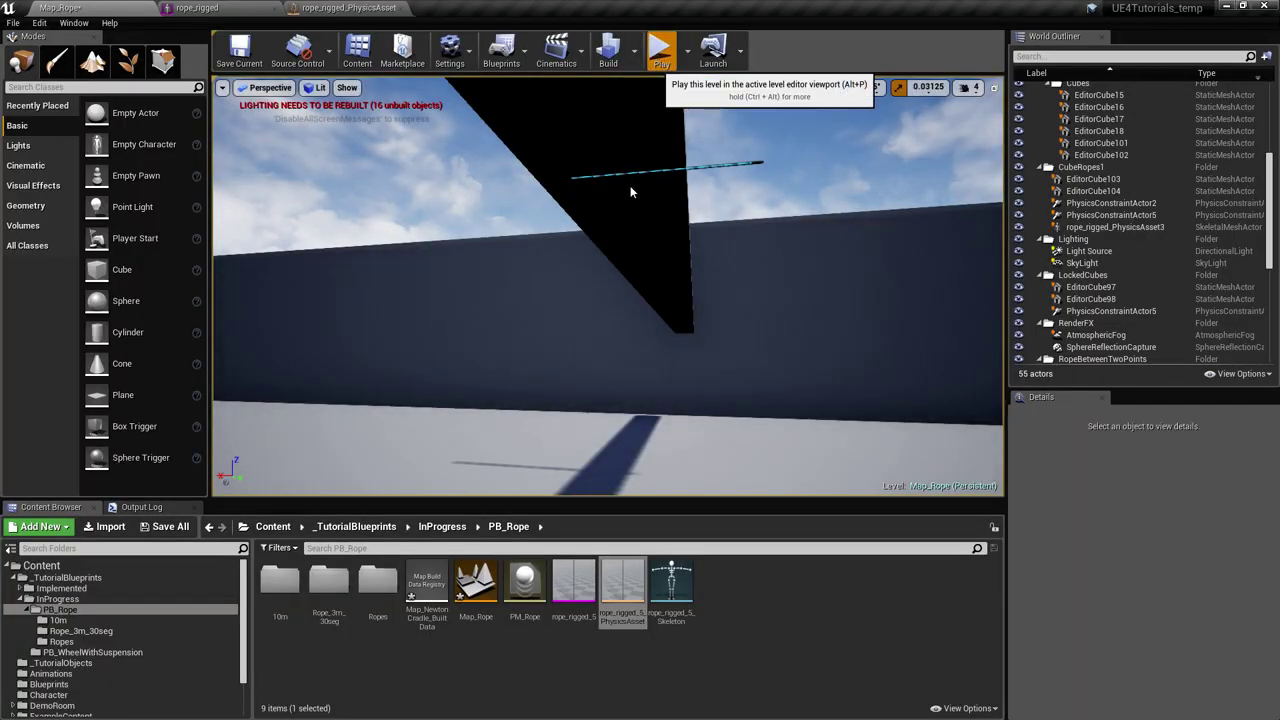
{"action": "key", "text": "alt+p"}
{"action": "key", "text": "w"}
{"action": "key", "text": "d"}
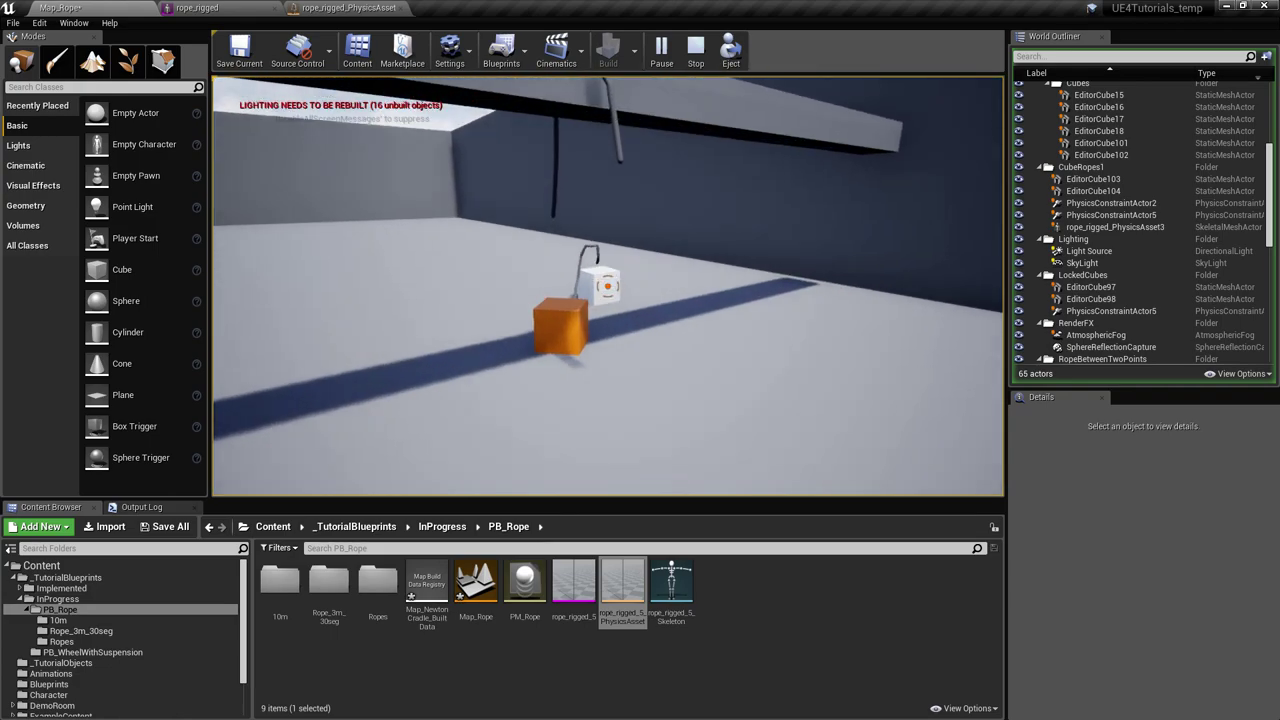
{"action": "left_click", "coordinate": [608, 286]}
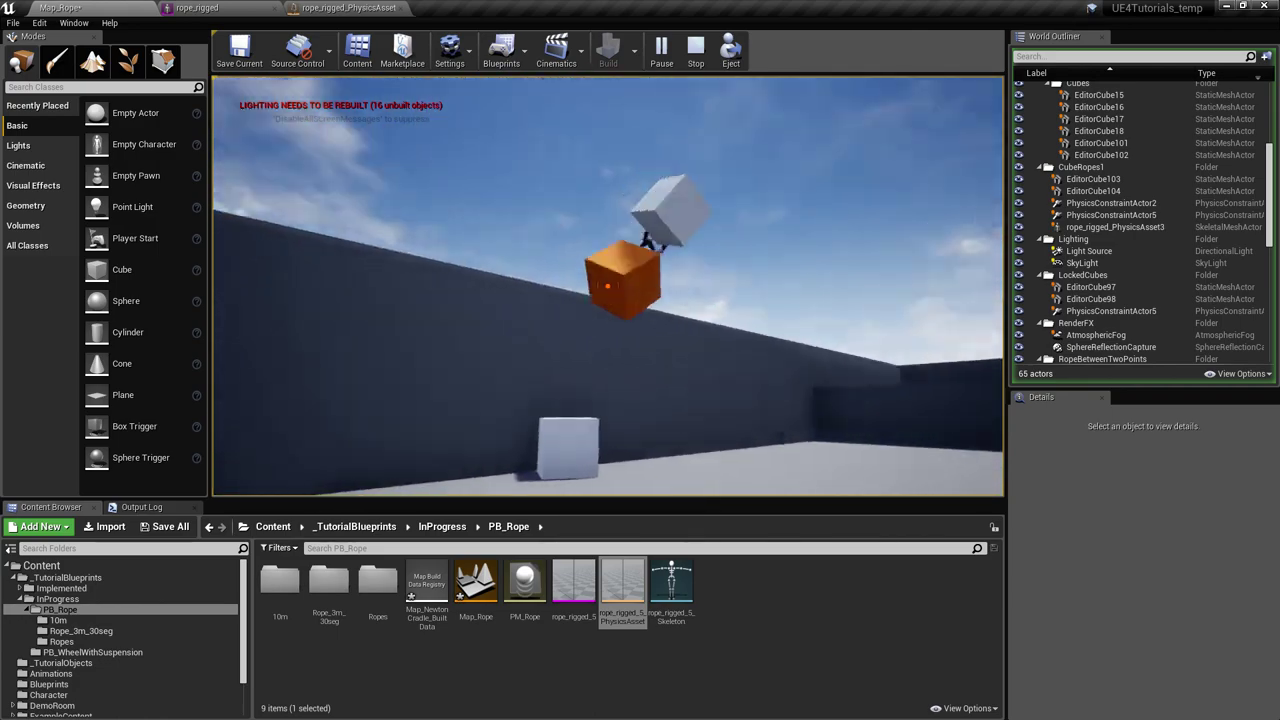
{"action": "left_click", "coordinate": [608, 286]}
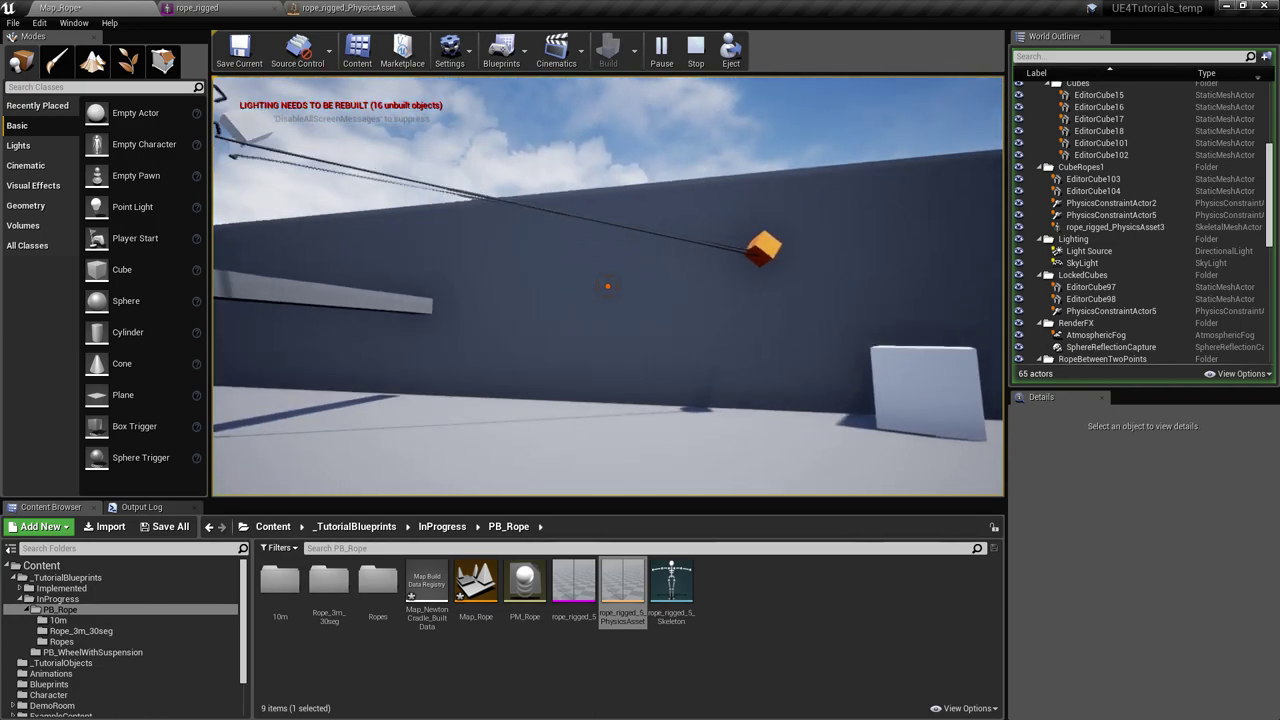
{"action": "key", "text": "Escape"}
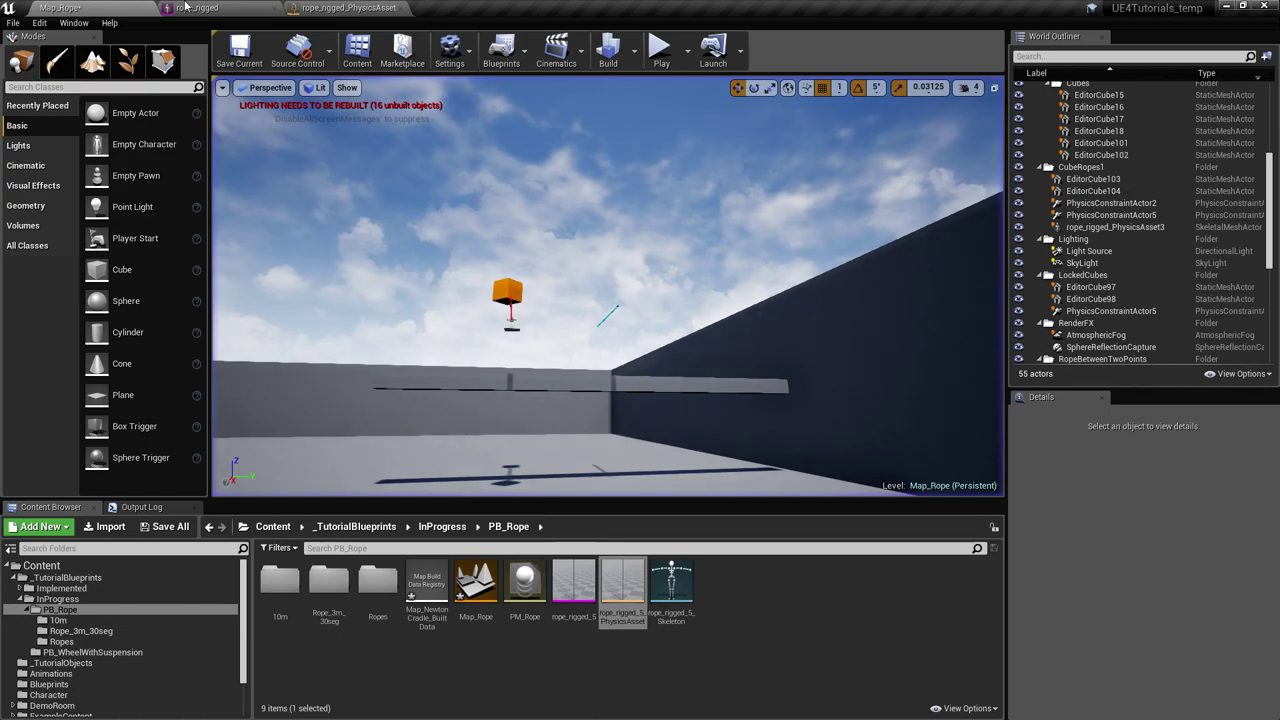
Select the rope between the white and orange cubes and examine its bone constraints where it meets the white cube.
{"action": "right_click_drag", "start_coordinate": [589, 316], "coordinate": [549, 292]}
{"action": "key", "text": "w"}
{"action": "key", "text": "a"}
{"action": "key", "text": "w"}
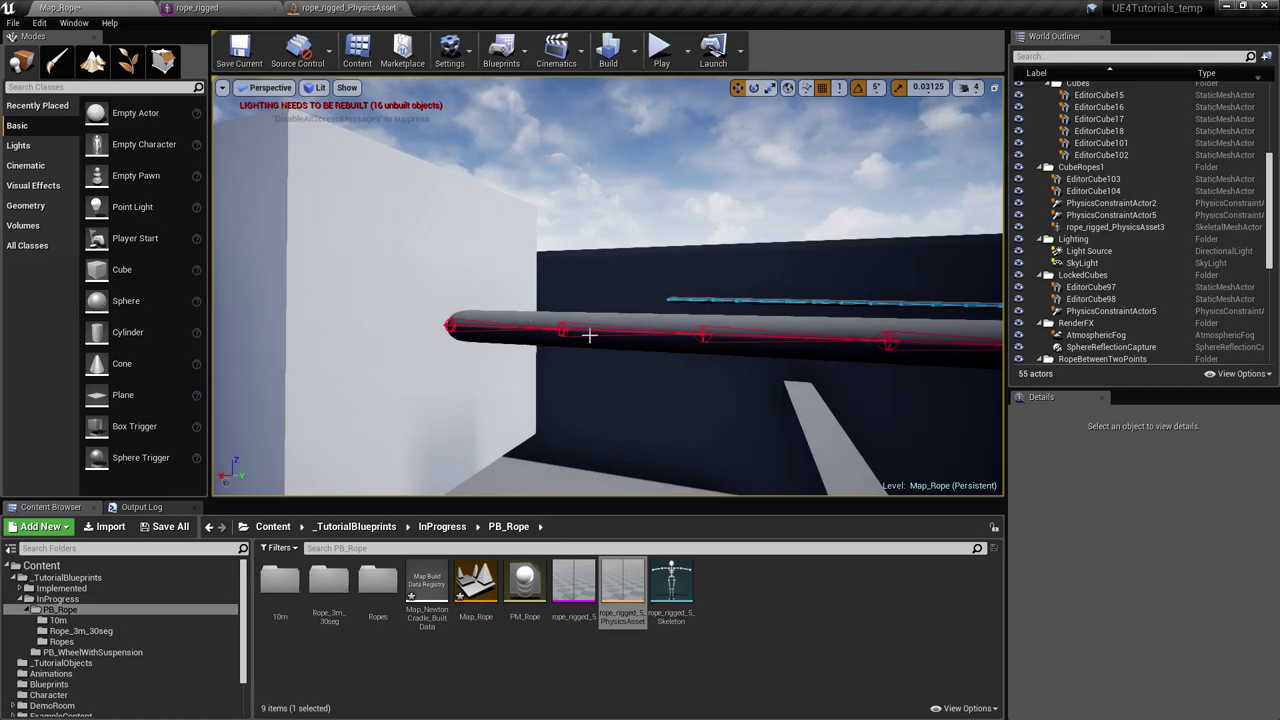
{"action": "left_click", "coordinate": [560, 332]}
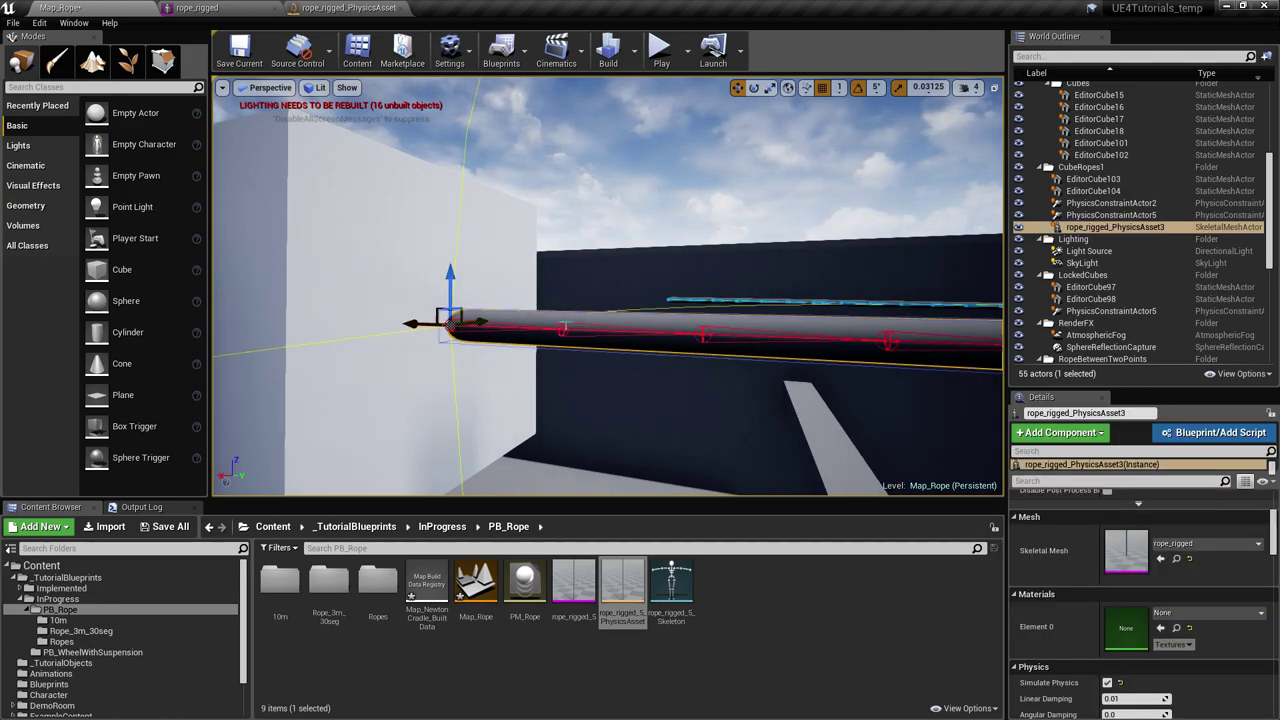
{"action": "right_click_drag", "start_coordinate": [553, 332], "coordinate": [735, 325]}
{"action": "key", "text": "s"}
{"action": "key", "text": "a"}
{"action": "key", "text": "w"}
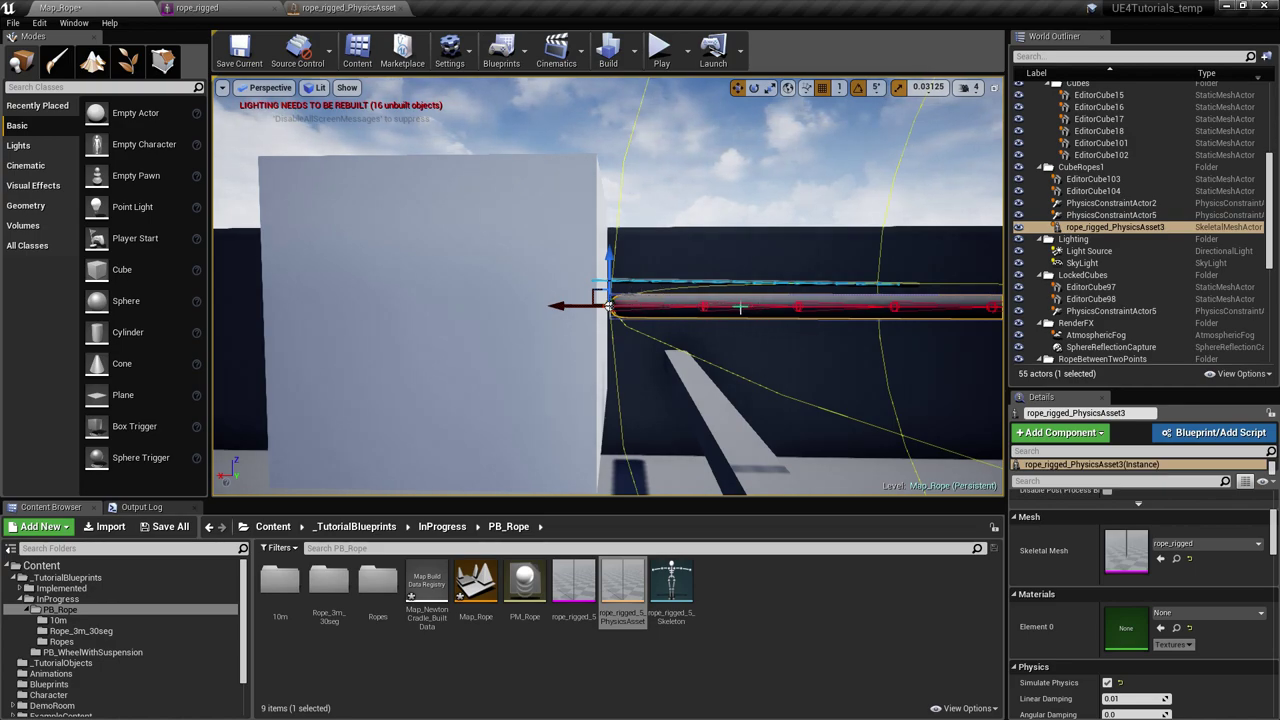
Rotate the PlayerCharacter and move it across the floor to the area near the pair of locked white cubes.
{"action": "key", "text": "f"}
{"action": "key", "text": "w"}
{"action": "right_click_drag", "start_coordinate": [608, 286], "coordinate": [696, 323]}
{"action": "left_click", "coordinate": [620, 272]}
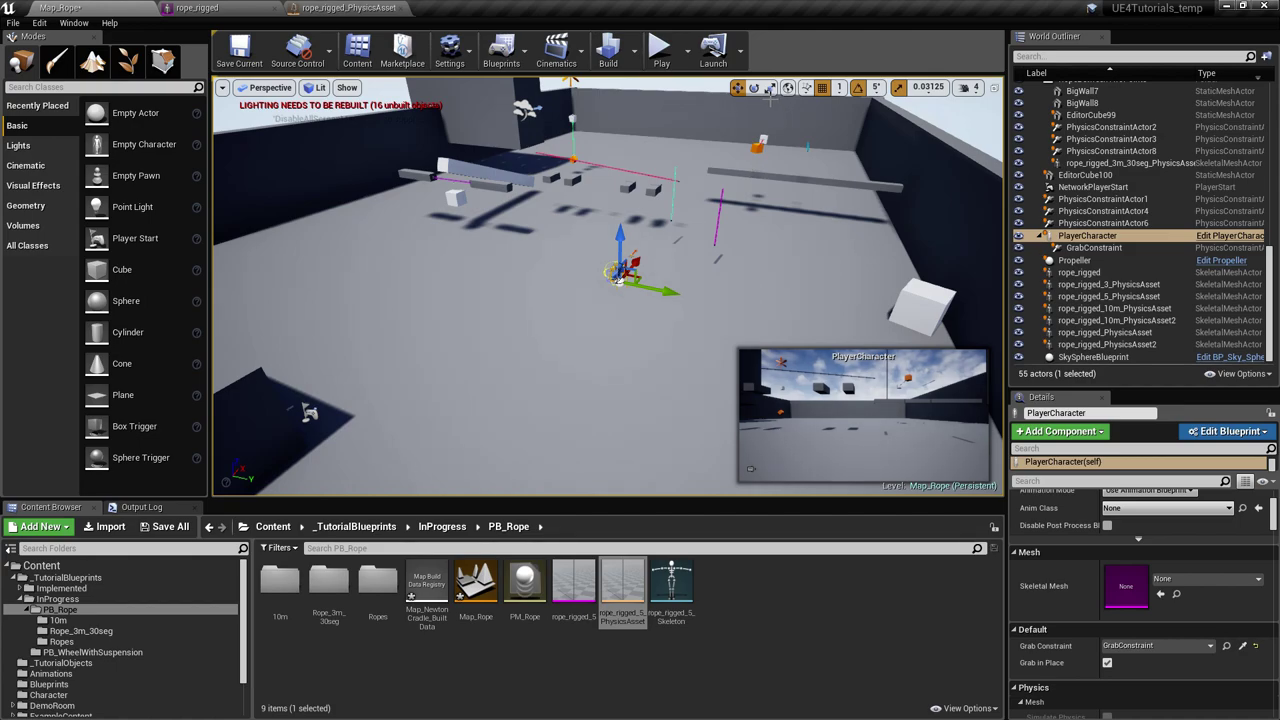
{"action": "left_click_drag", "start_coordinate": [657, 326], "coordinate": [590, 320]}
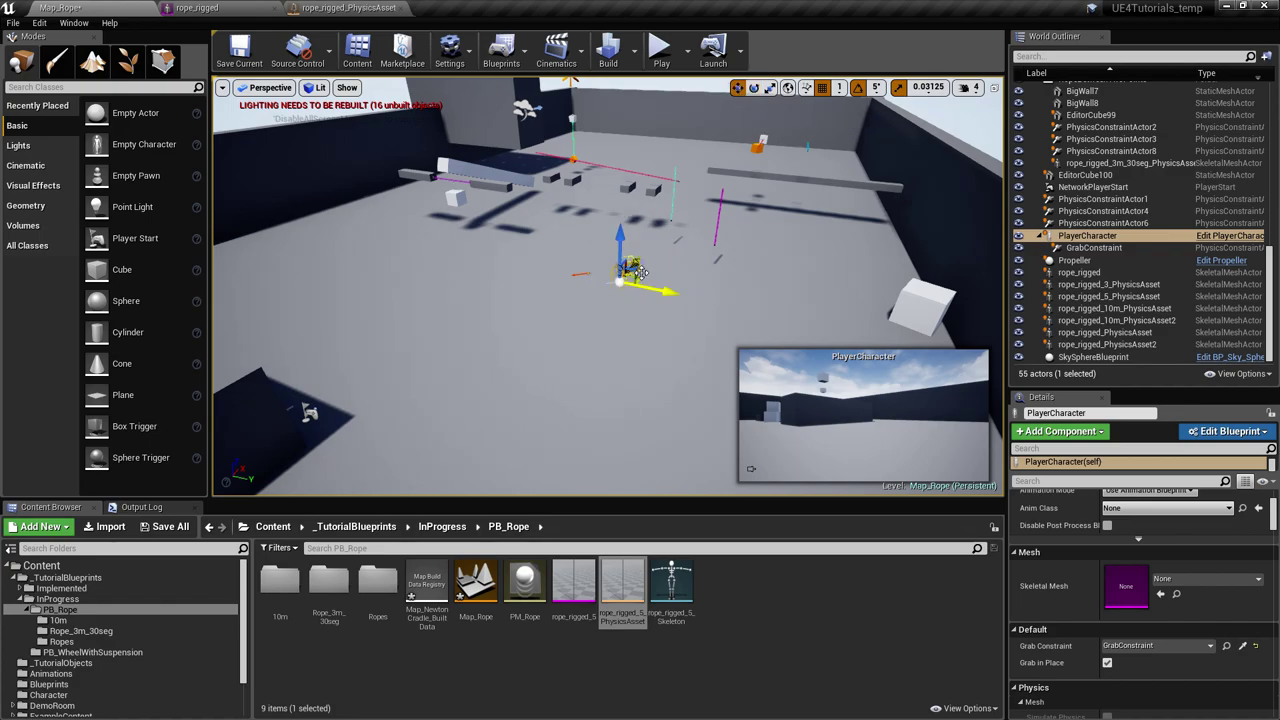
{"action": "left_click_drag", "start_coordinate": [640, 274], "coordinate": [300, 425]}
Switch the viewport to Wireframe and select the physics constraint inside the smaller locked cube.
{"action": "right_click_drag", "start_coordinate": [300, 425], "coordinate": [260, 420]}
{"action": "right_click_drag", "start_coordinate": [792, 317], "coordinate": [770, 290]}
{"action": "left_click_drag", "start_coordinate": [714, 371], "coordinate": [645, 459]}
{"action": "right_click_drag", "start_coordinate": [469, 232], "coordinate": [471, 253]}
{"action": "left_click", "coordinate": [316, 88]}
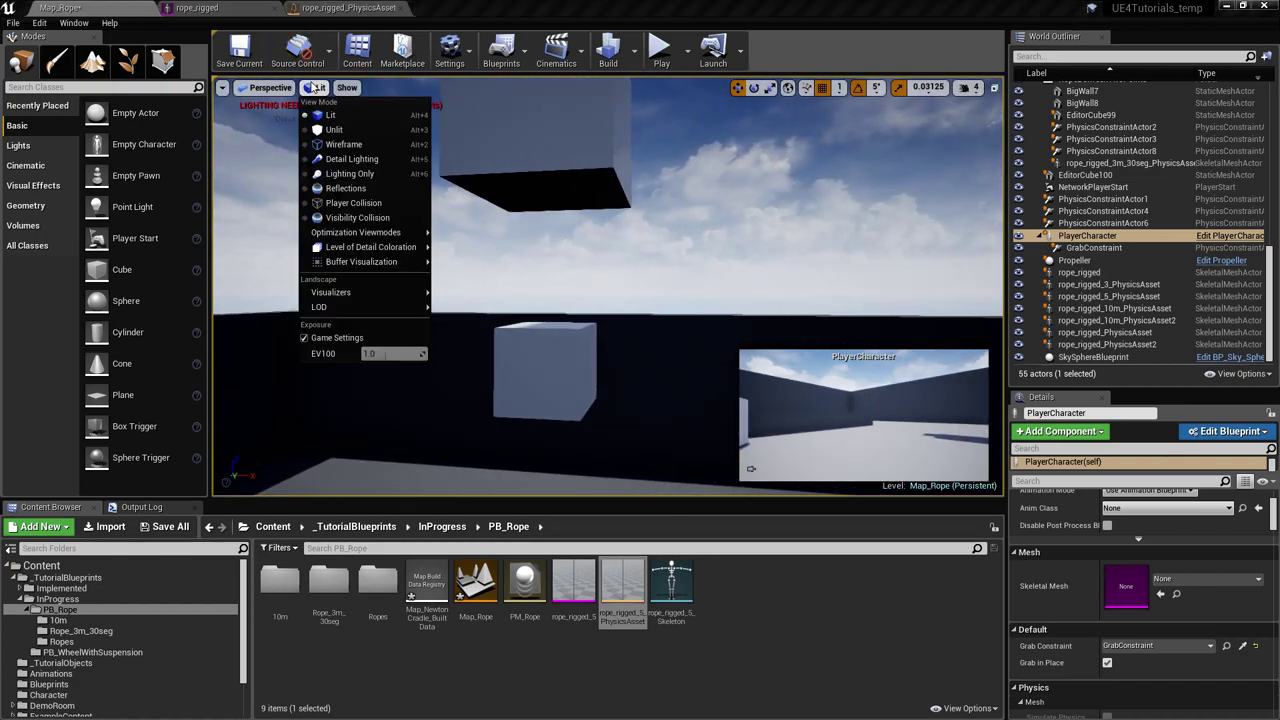
{"action": "left_click", "coordinate": [345, 145]}
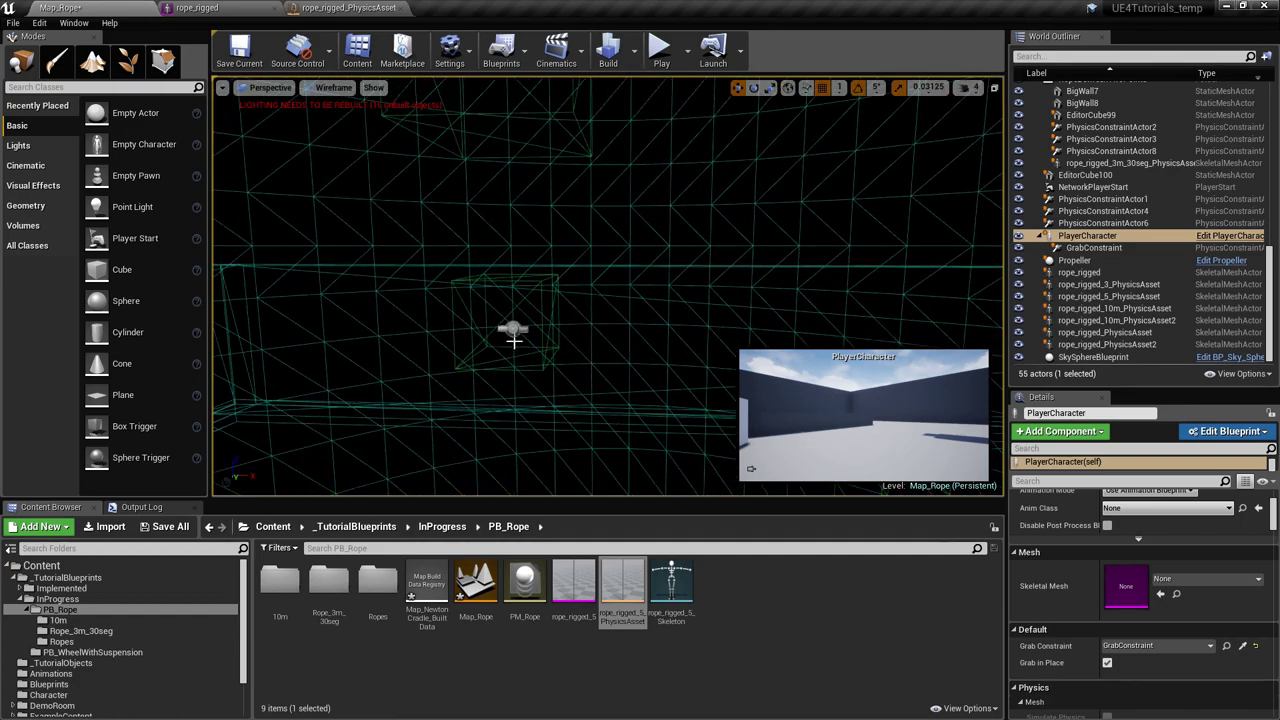
{"action": "left_click", "coordinate": [513, 328]}
{"action": "right_click_drag", "start_coordinate": [639, 300], "coordinate": [611, 286]}
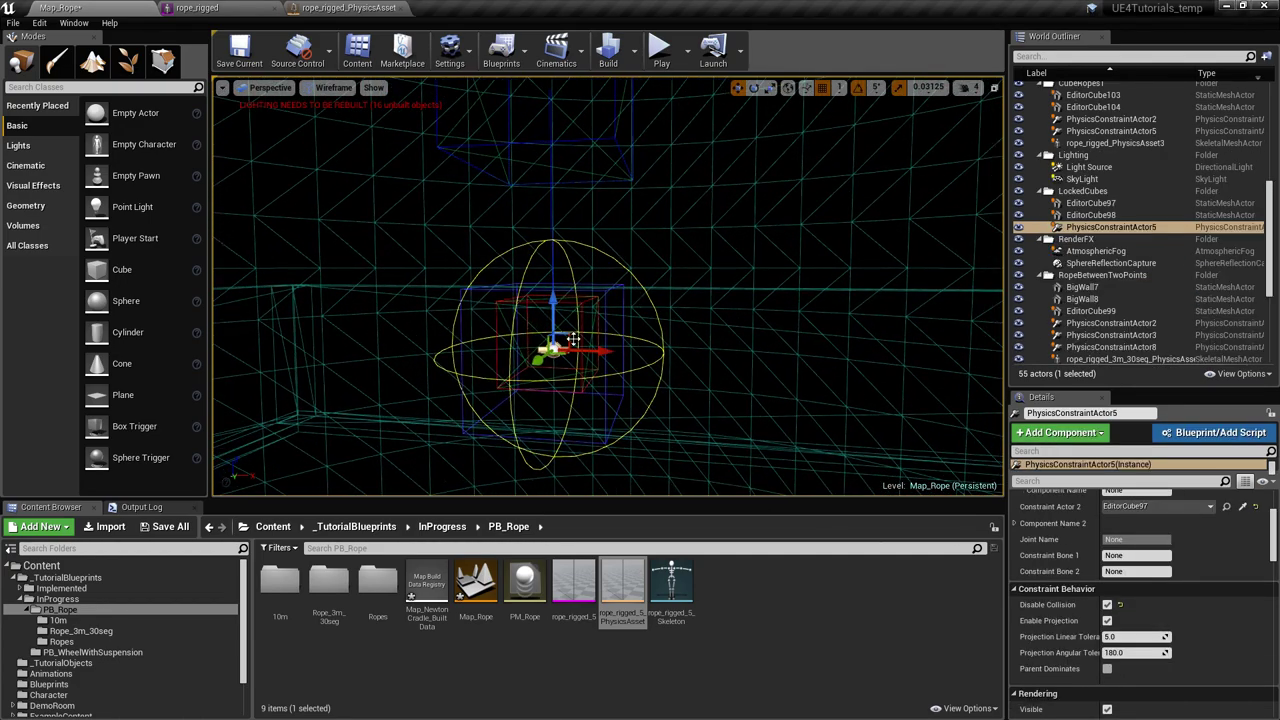
Deselect the physics constraint and restore the Lit view mode.
{"action": "key", "text": "Escape"}
{"action": "left_click", "coordinate": [332, 88]}
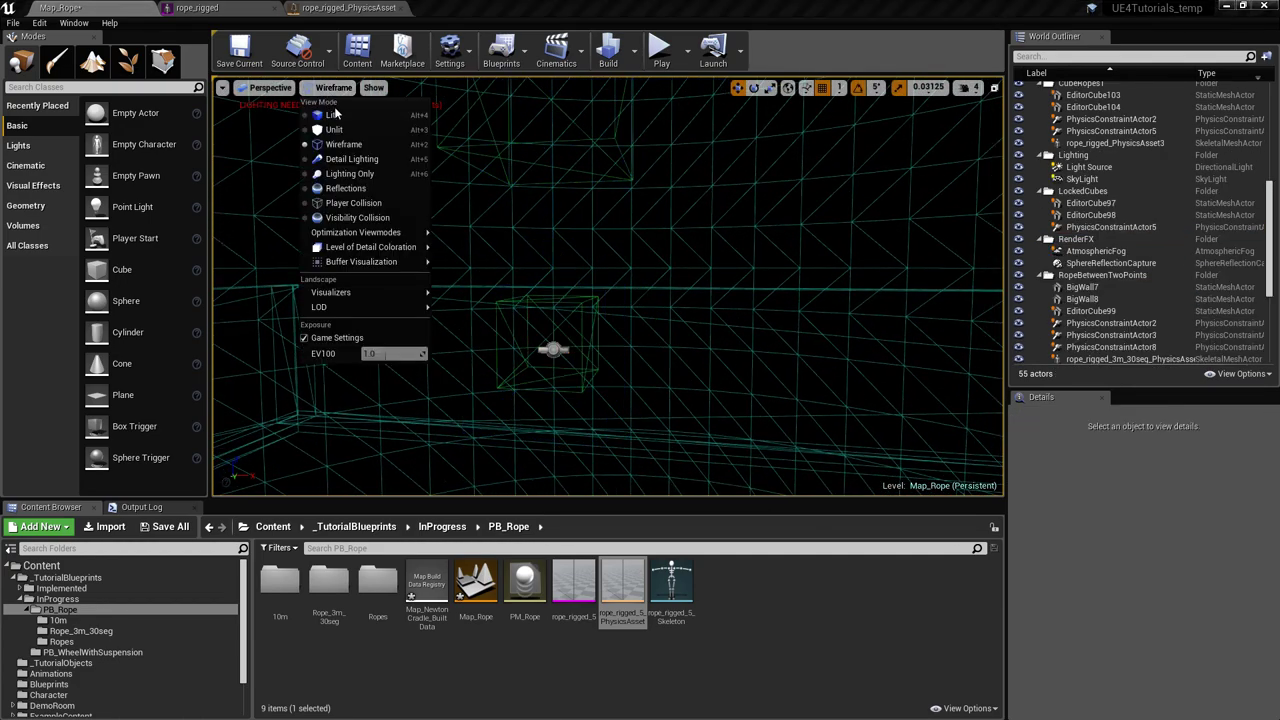
{"action": "left_click", "coordinate": [335, 113]}
Play-test the level from the new player position, approach the two locked cubes, and stop the session.
{"action": "key", "text": "s"}
{"action": "right_click_drag", "start_coordinate": [336, 113], "coordinate": [340, 226]}
{"action": "key", "text": "s"}
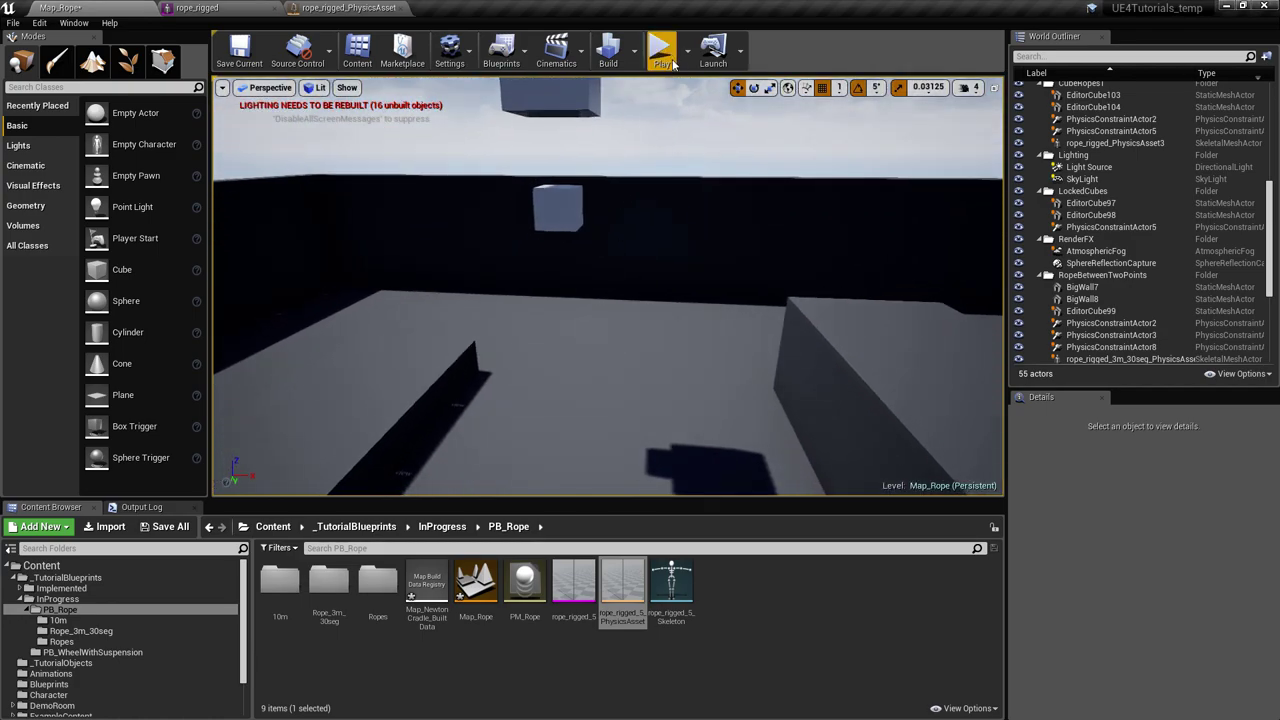
{"action": "left_click", "coordinate": [673, 64]}
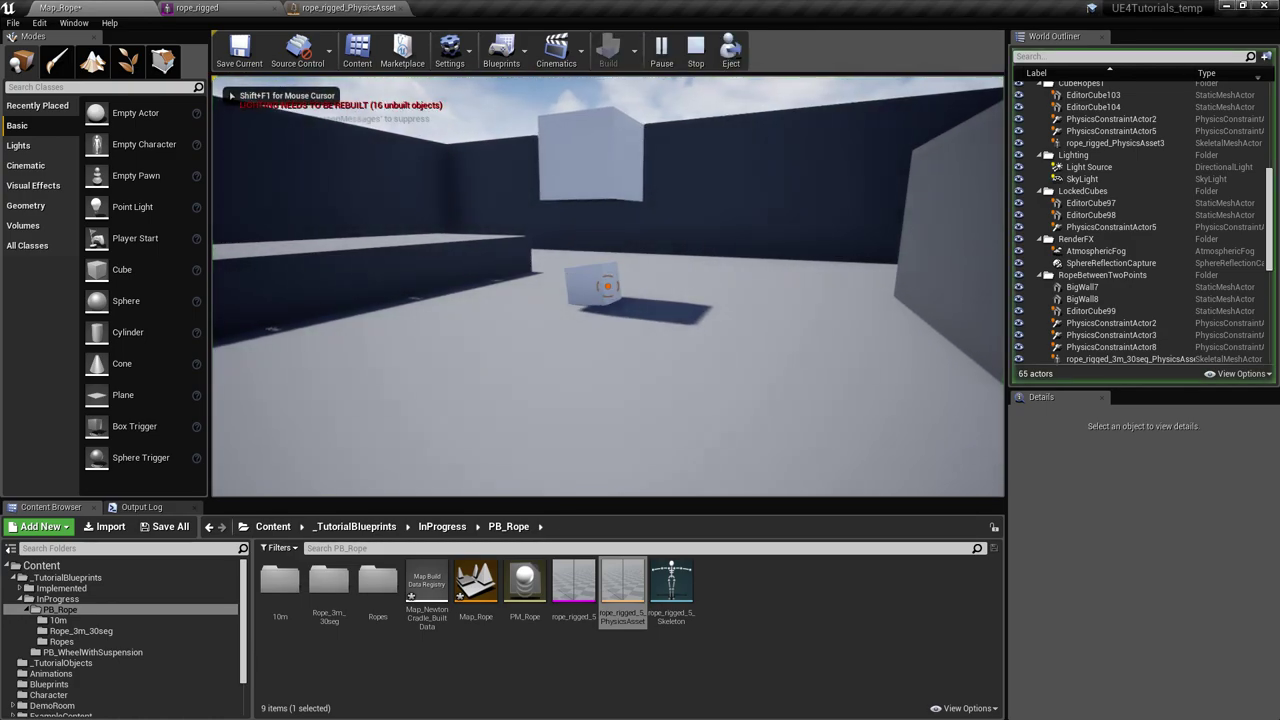
{"action": "key", "text": "w"}
{"action": "key", "text": "a"}
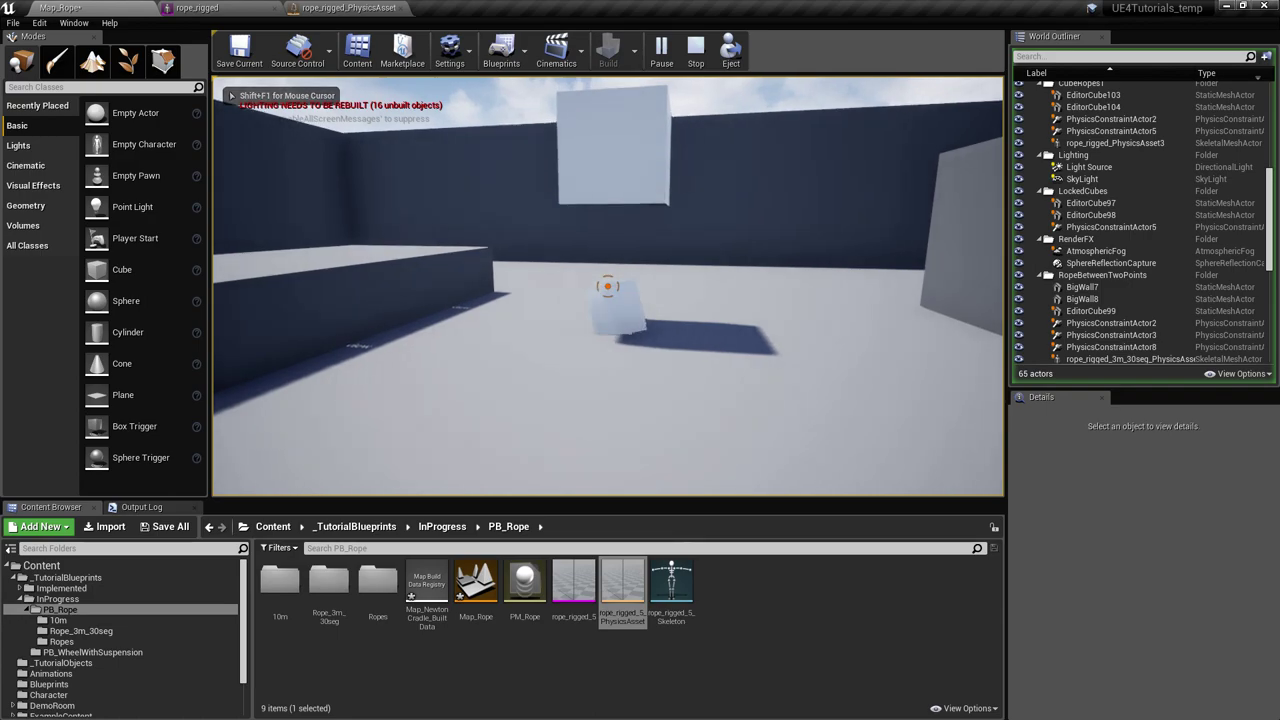
{"action": "key", "text": "w"}
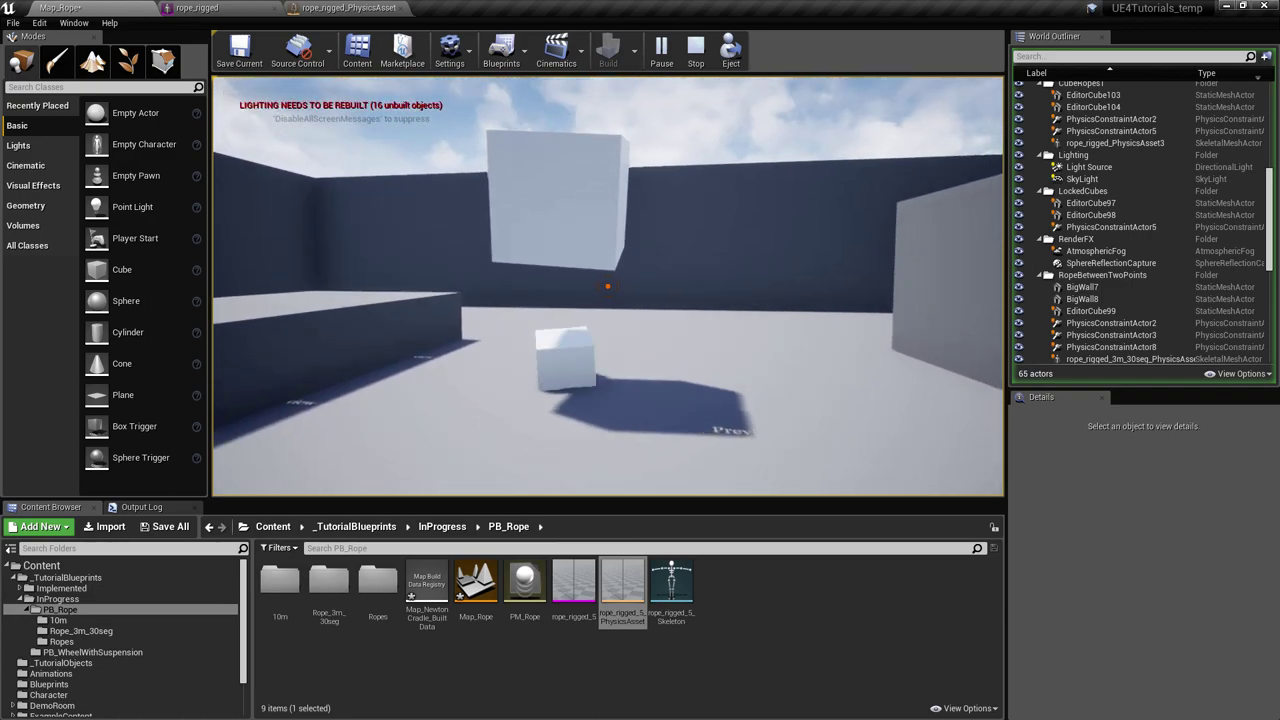
{"action": "key", "text": "Escape"}
Examine the physics mass settings of the smaller and the larger locked cube.
{"action": "right_click_drag", "start_coordinate": [607, 286], "coordinate": [598, 212]}
{"action": "key", "text": "w"}
{"action": "key", "text": "s"}
{"action": "key", "text": "w"}
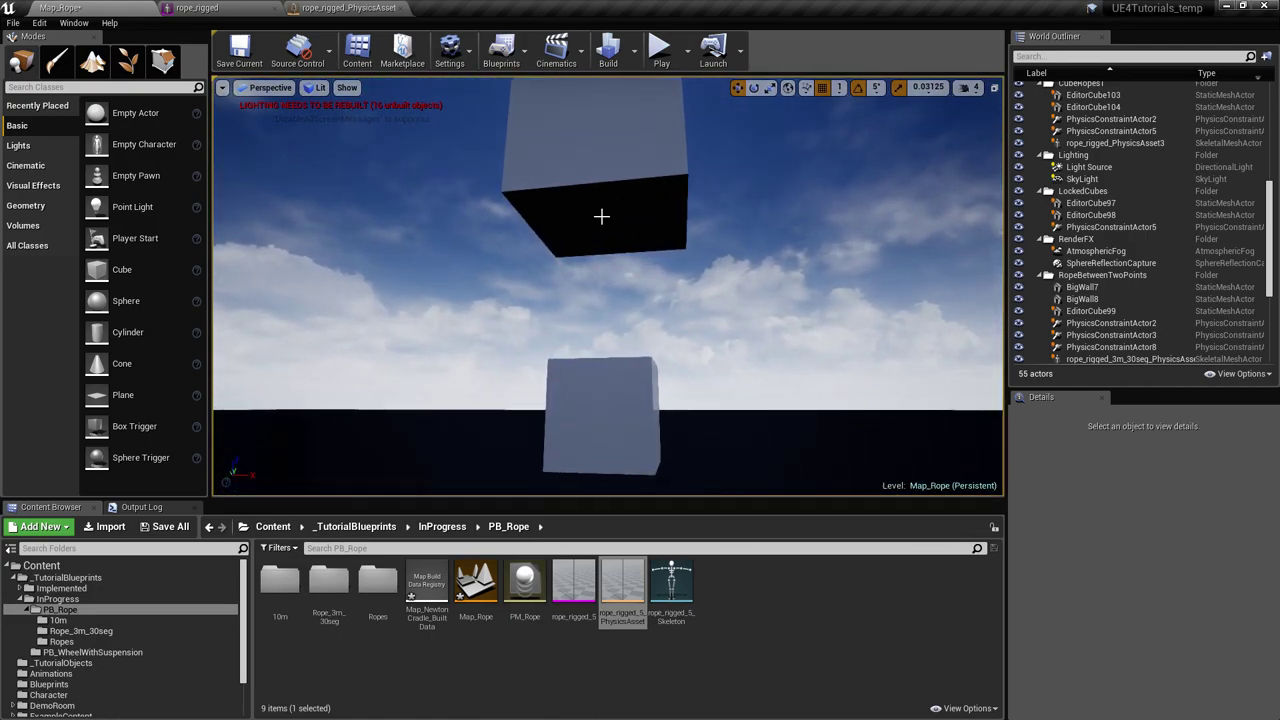
{"action": "scroll", "coordinate": [598, 212], "scroll_direction": "down", "scroll_amount": 3}
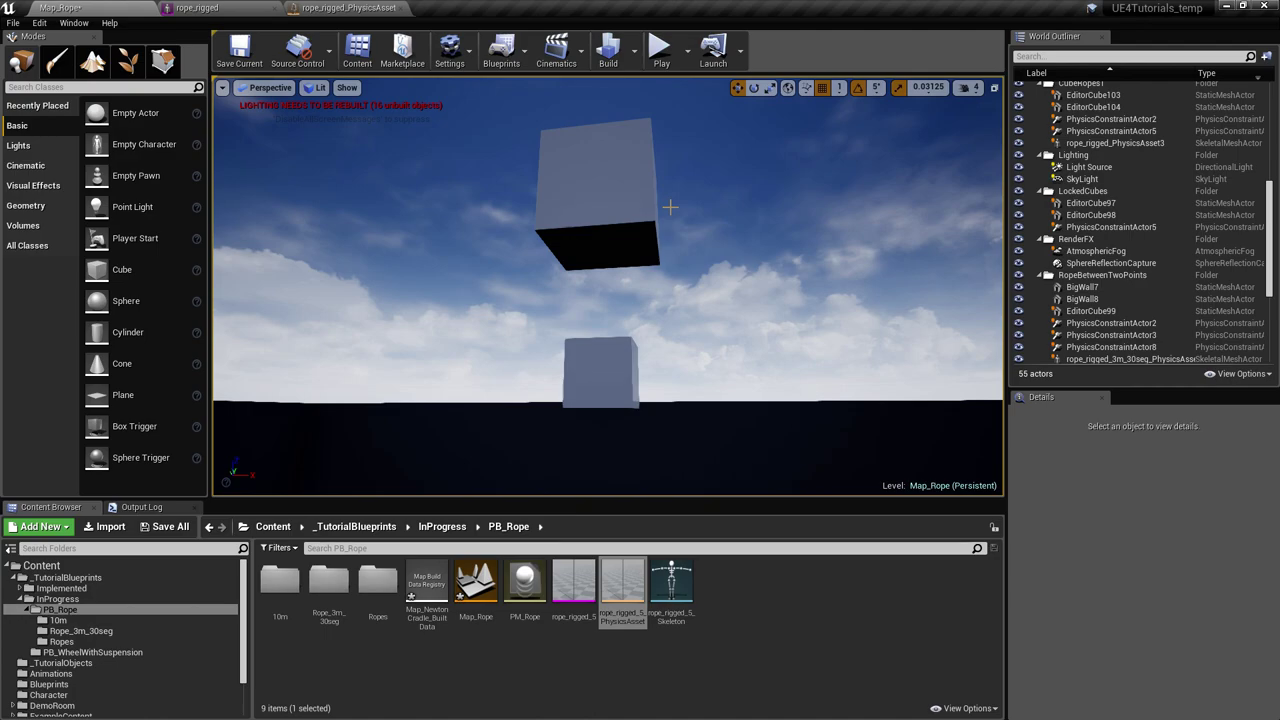
{"action": "left_click", "coordinate": [595, 376]}
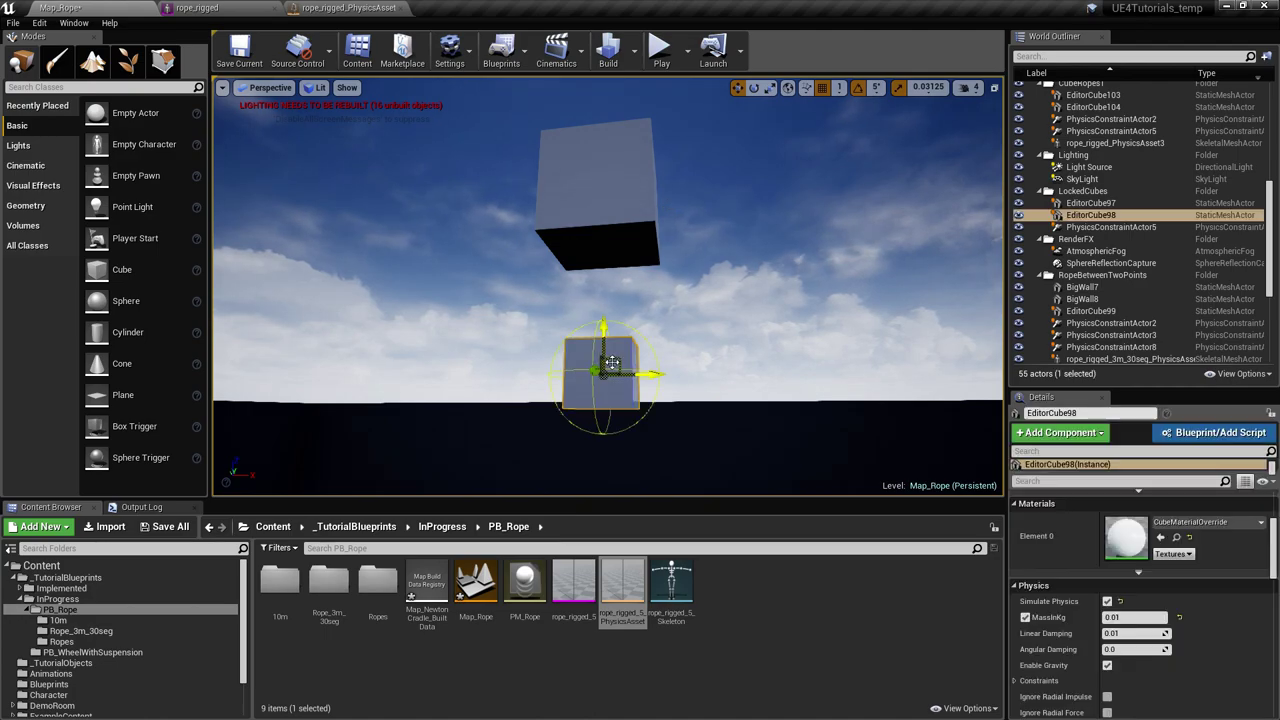
{"action": "right_click_drag", "start_coordinate": [595, 376], "coordinate": [600, 370]}
{"action": "scroll", "coordinate": [1189, 611], "scroll_direction": "down", "scroll_amount": 1}
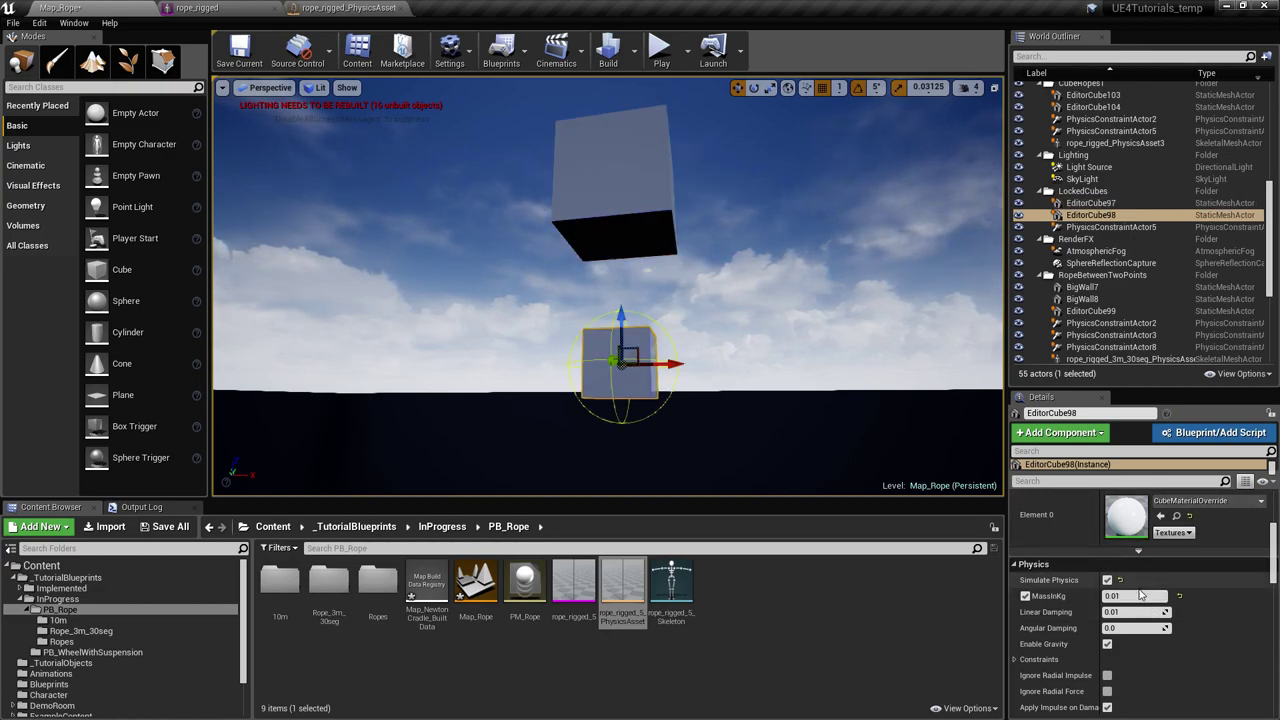
{"action": "right_click_drag", "start_coordinate": [738, 314], "coordinate": [687, 121]}
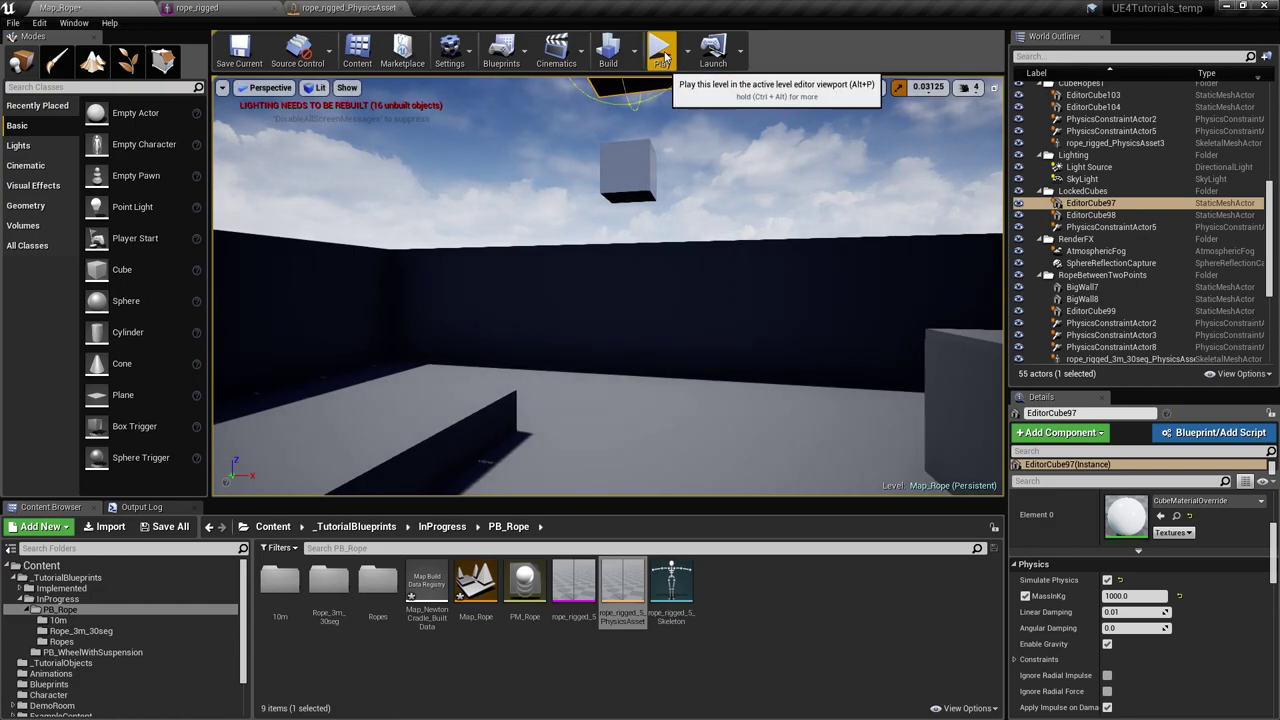
Run the level again to observe how the large cube behaves with the small cube beneath it, and stop playing.
{"action": "key", "text": "alt+p"}
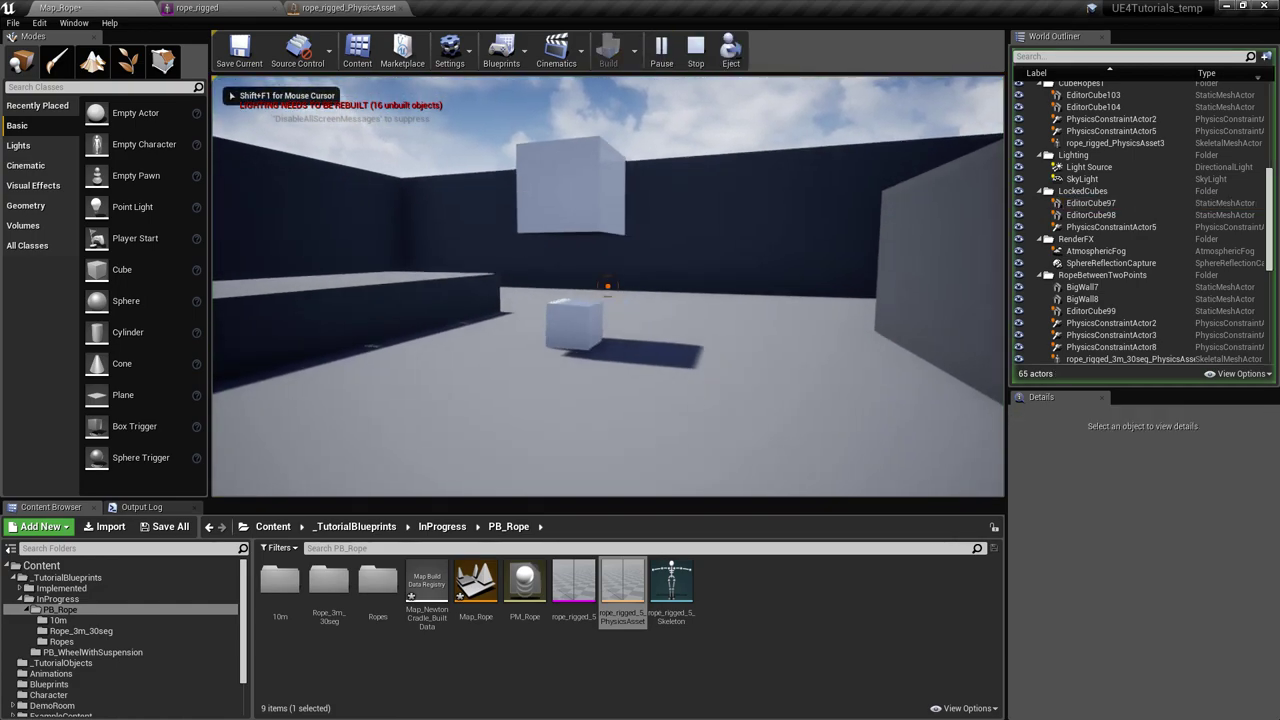
{"action": "key", "text": "a"}
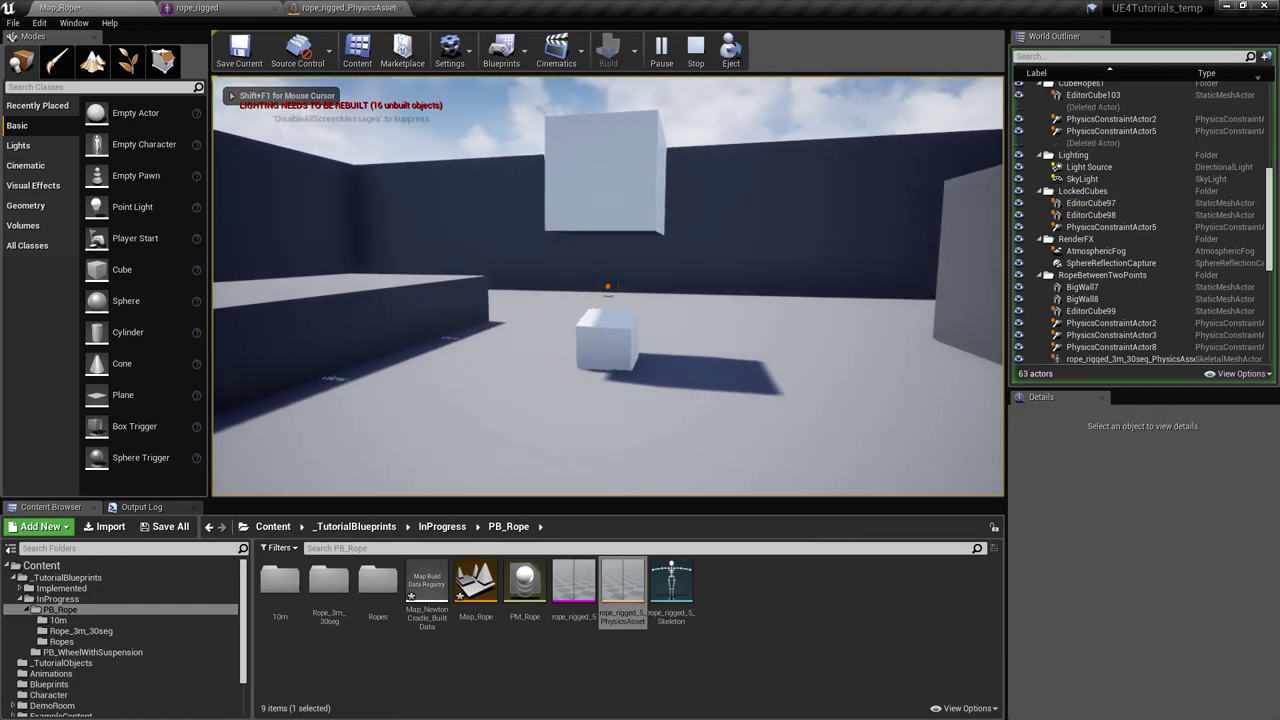
{"action": "key", "text": "w"}
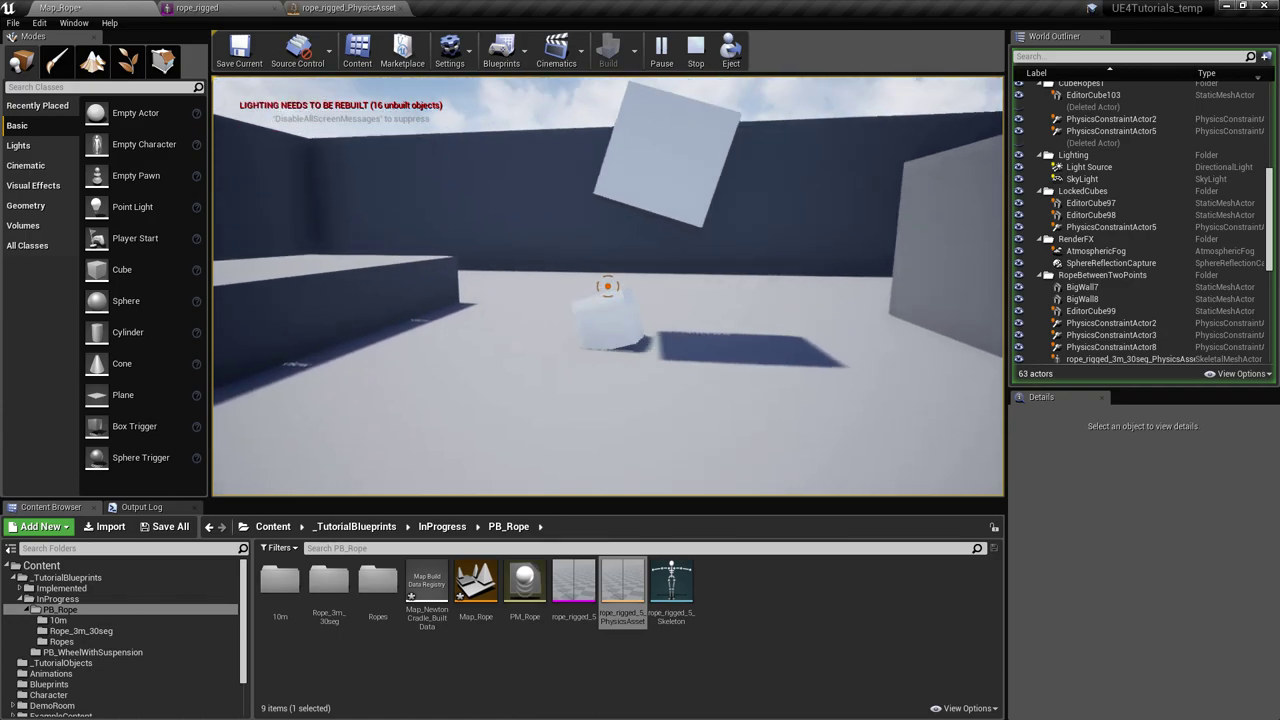
{"action": "key", "text": "Escape"}
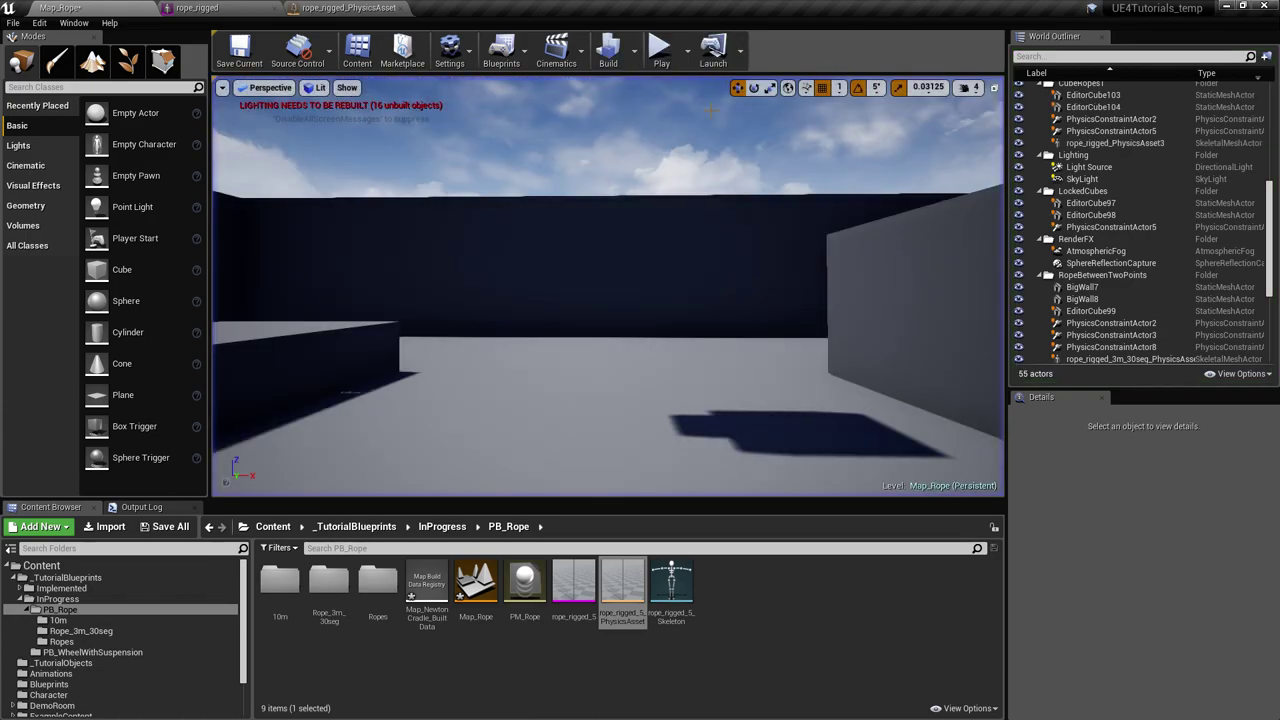
Inspect the two locked cubes from several distances, run the level briefly to watch them, and stop playing.
{"action": "key", "text": "w"}
{"action": "right_click_drag", "start_coordinate": [608, 286], "coordinate": [608, 340]}
{"action": "key", "text": "s"}
{"action": "key", "text": "w"}
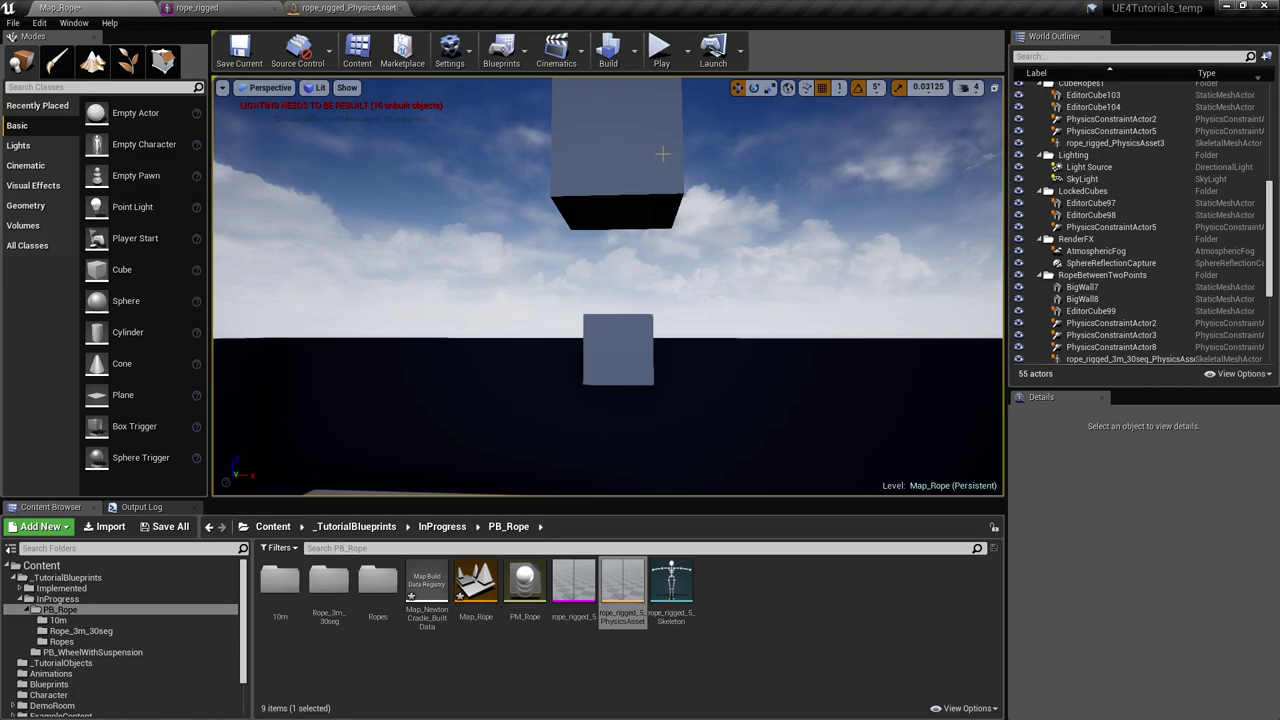
{"action": "right_click_drag", "start_coordinate": [622, 156], "coordinate": [613, 146]}
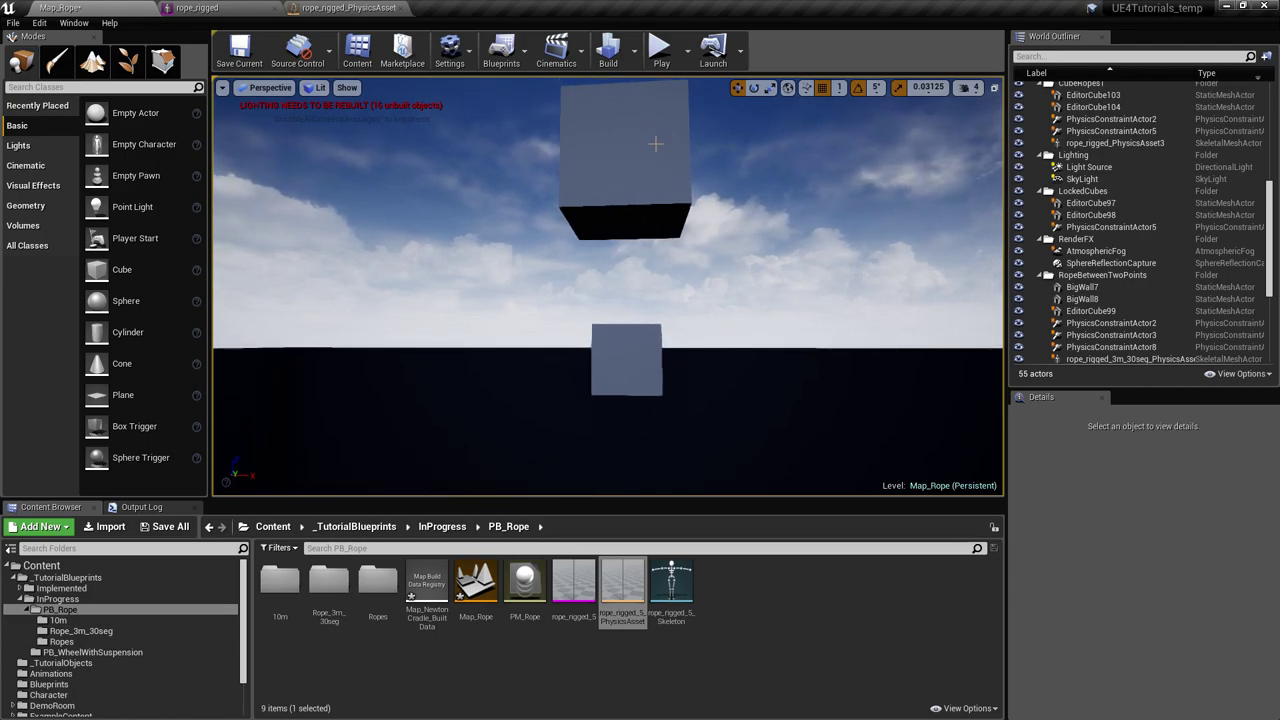
{"action": "right_click_drag", "start_coordinate": [620, 190], "coordinate": [651, 204]}
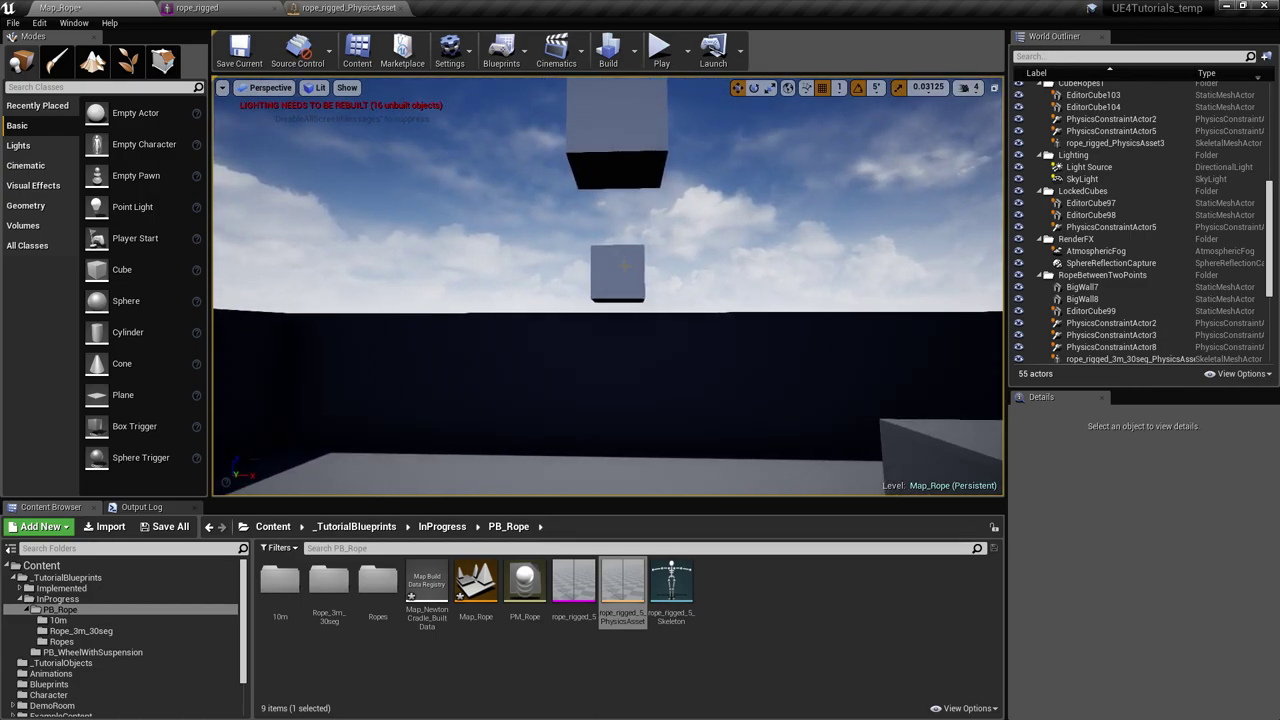
{"action": "right_click_drag", "start_coordinate": [700, 287], "coordinate": [686, 308]}
{"action": "right_click_drag", "start_coordinate": [620, 262], "coordinate": [600, 260]}
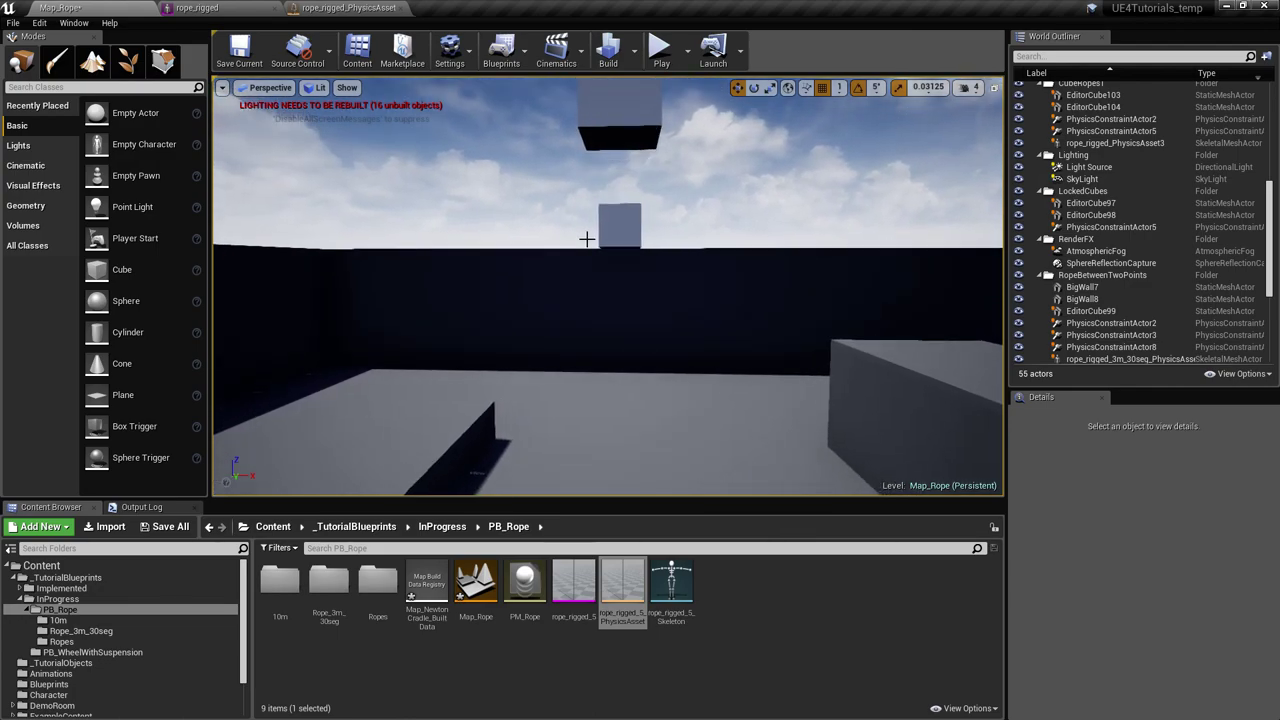
{"action": "left_click", "coordinate": [661, 50]}
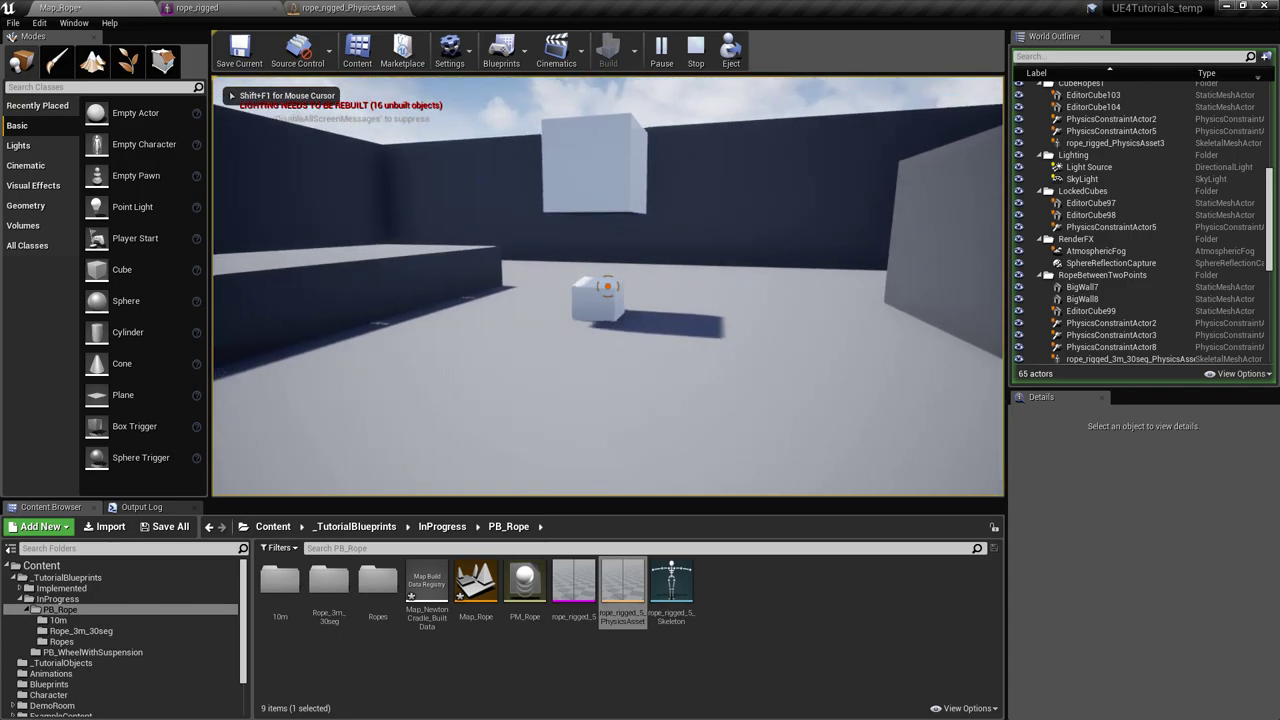
{"action": "key", "text": "Escape"}
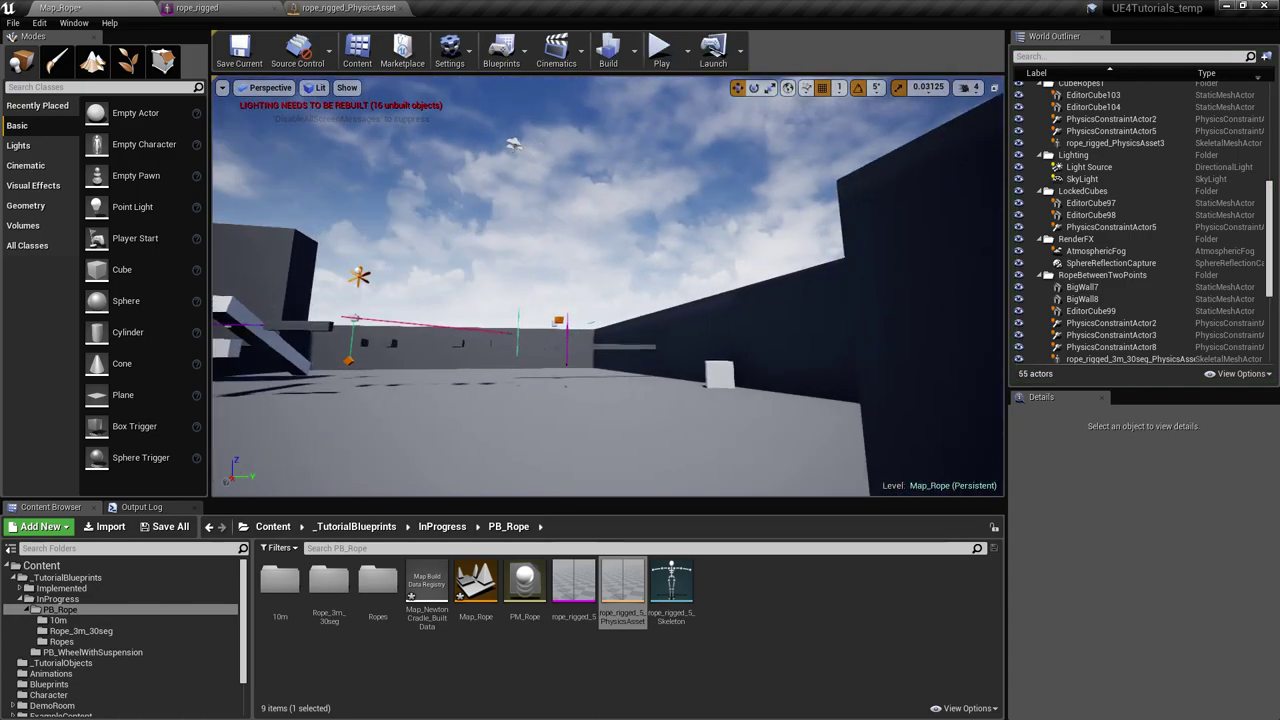
Start the level in Simulate mode with the two cubes joined by the red rope in view.
{"action": "key", "text": "w"}
{"action": "right_click_drag", "start_coordinate": [640, 320], "coordinate": [810, 325]}
{"action": "key", "text": "s"}
{"action": "left_click", "coordinate": [688, 63]}
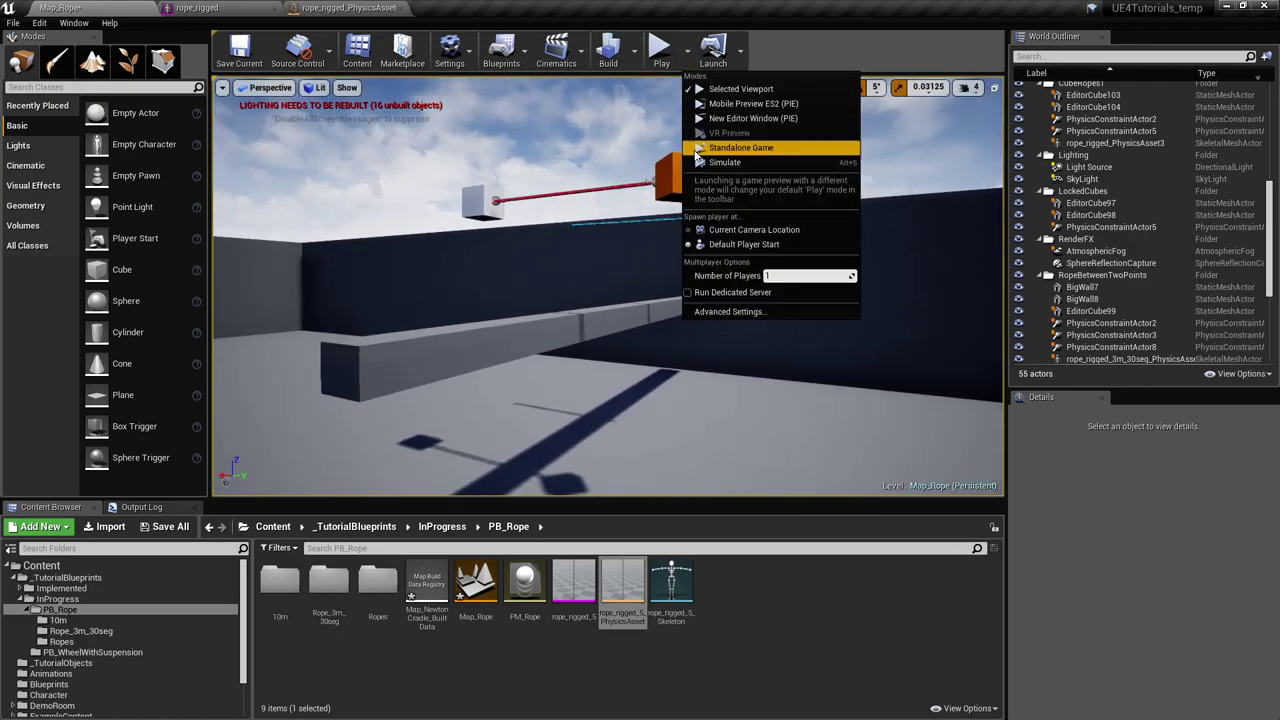
{"action": "left_click", "coordinate": [747, 167]}
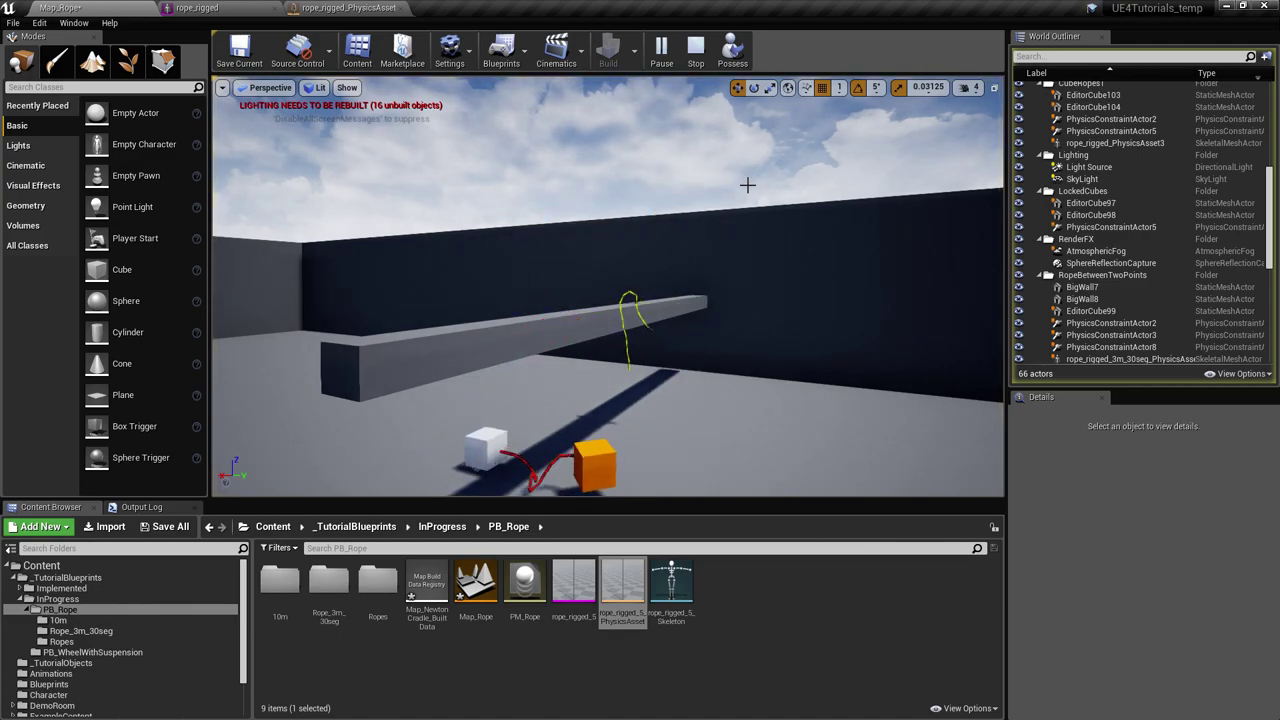
Examine the simulated roped cubes on the floor and those hanging beneath the propeller, and end the simulation.
{"action": "key", "text": "a"}
{"action": "right_click_drag", "start_coordinate": [530, 462], "coordinate": [560, 530]}
{"action": "key", "text": "d"}
{"action": "key", "text": "w"}
{"action": "right_click_drag", "start_coordinate": [578, 396], "coordinate": [549, 381]}
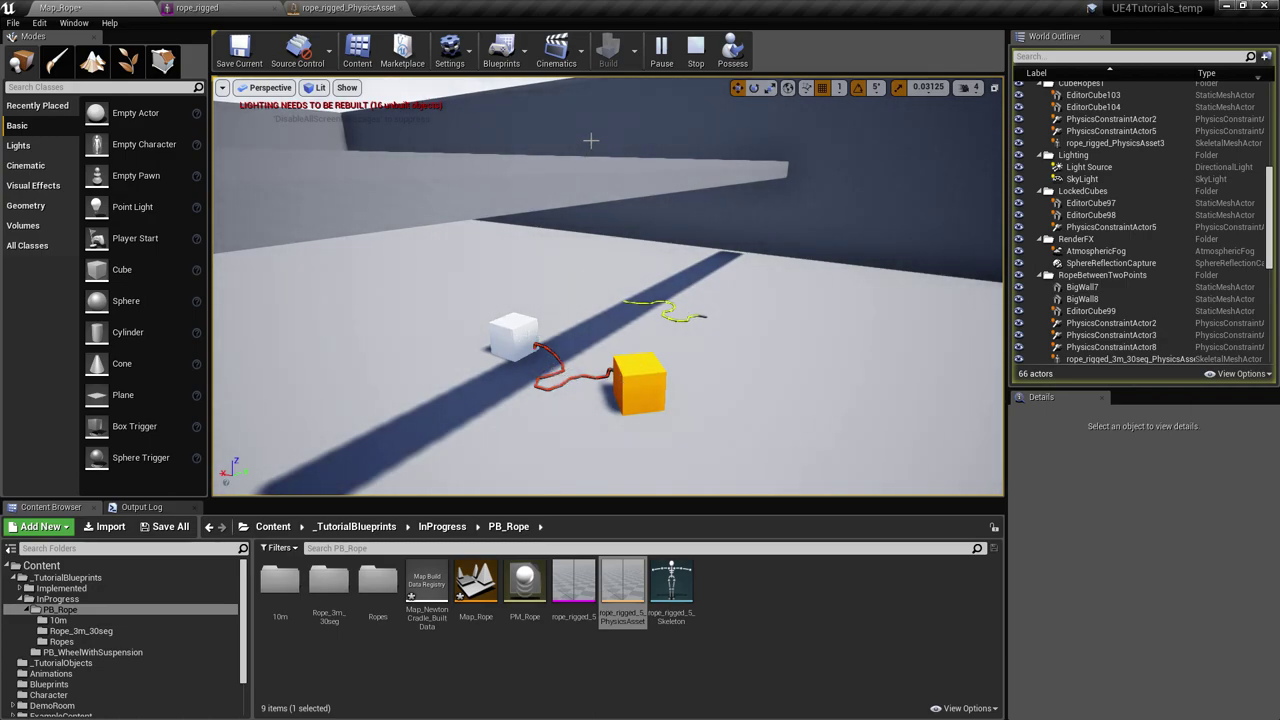
{"action": "right_click_drag", "start_coordinate": [630, 388], "coordinate": [638, 384]}
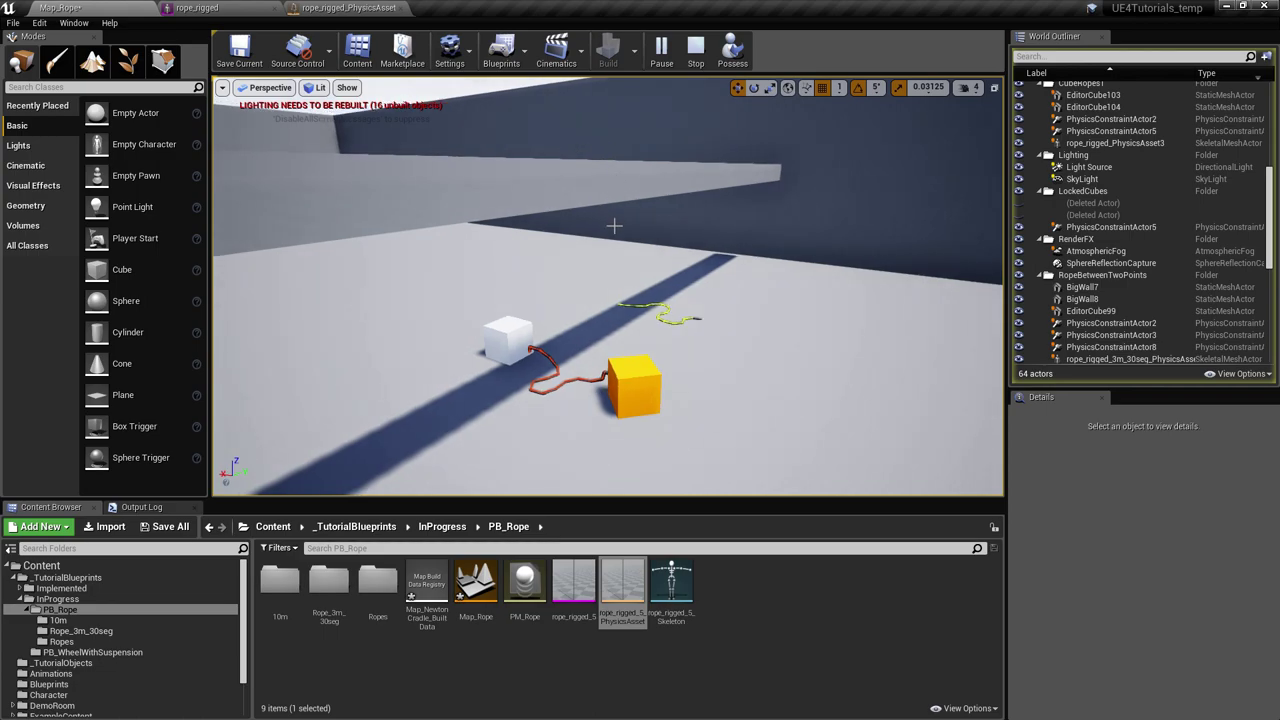
{"action": "mouse_move", "coordinate": [605, 266]}
{"action": "right_mouse_down"}
{"action": "mouse_move", "coordinate": [330, 215]}
{"action": "mouse_move", "coordinate": [370, 205]}
{"action": "mouse_move", "coordinate": [400, 140]}
{"action": "mouse_move", "coordinate": [605, 265]}
{"action": "right_mouse_up"}
{"action": "key", "text": "w"}
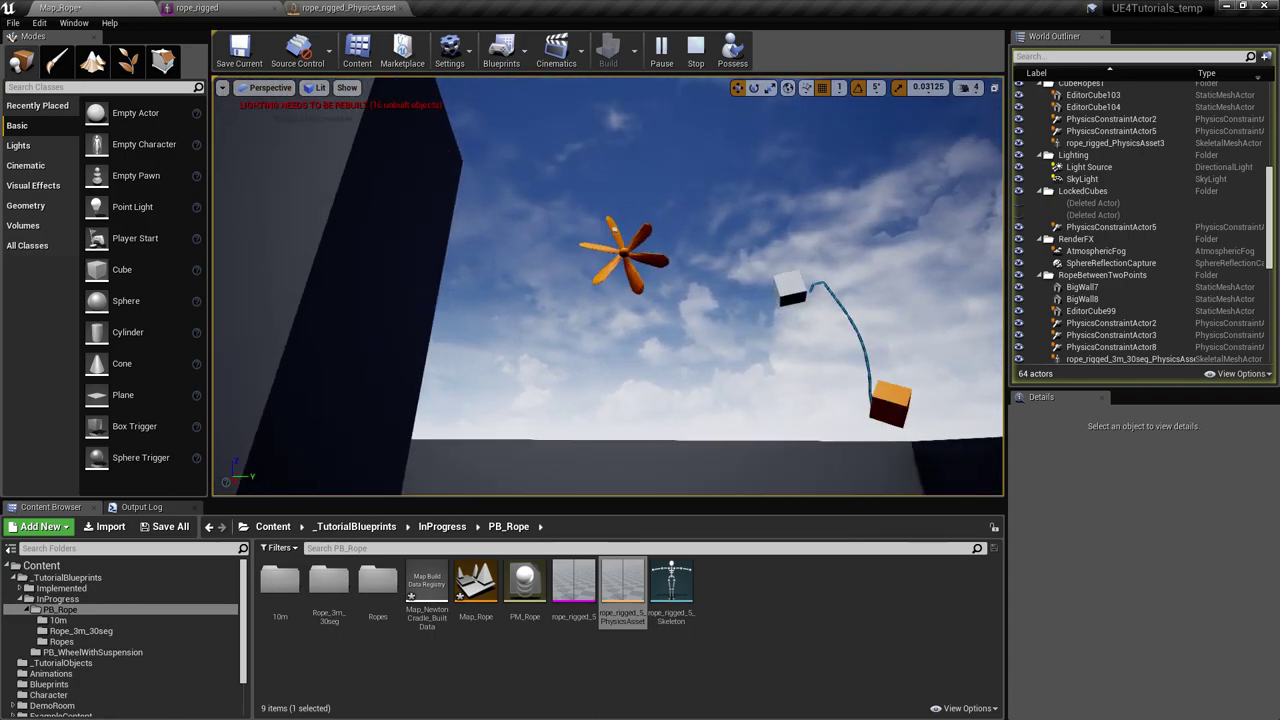
{"action": "left_click", "coordinate": [694, 50]}
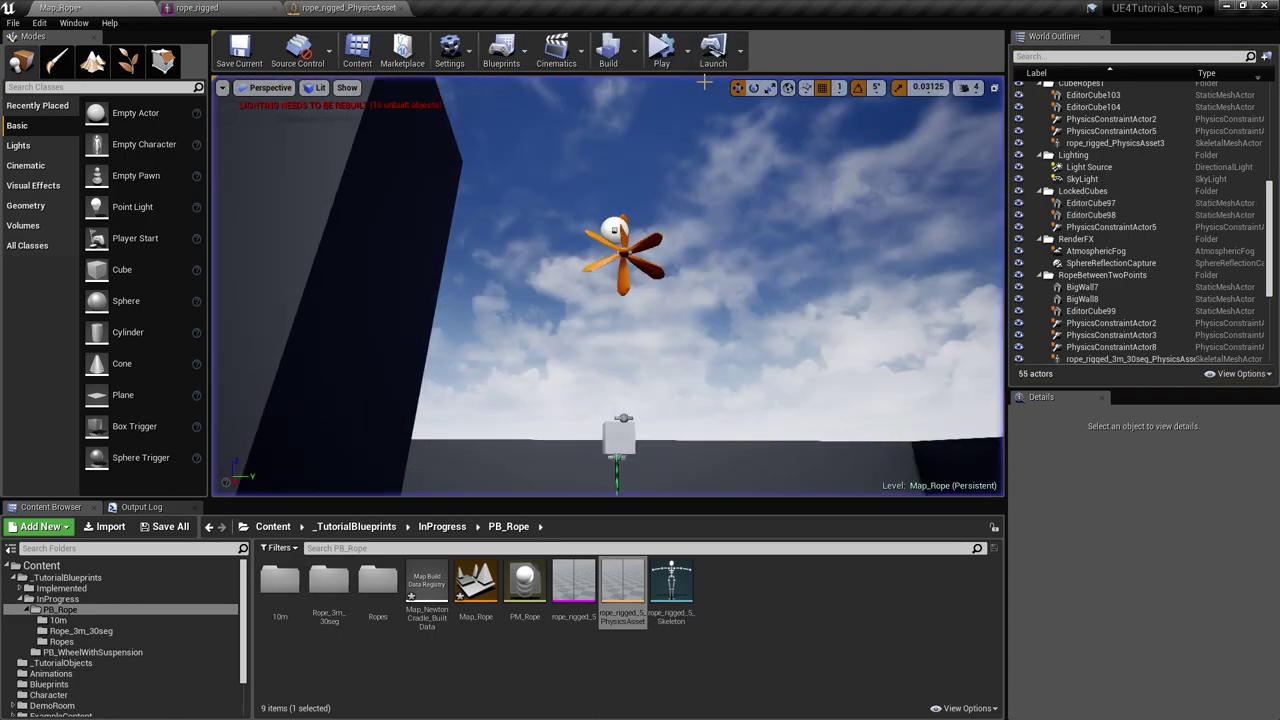
Play the level in the Selected Viewport mode, approach the roped cubes swinging around the propeller, and stop playing.
{"action": "left_click", "coordinate": [694, 63]}
{"action": "left_click", "coordinate": [745, 88]}
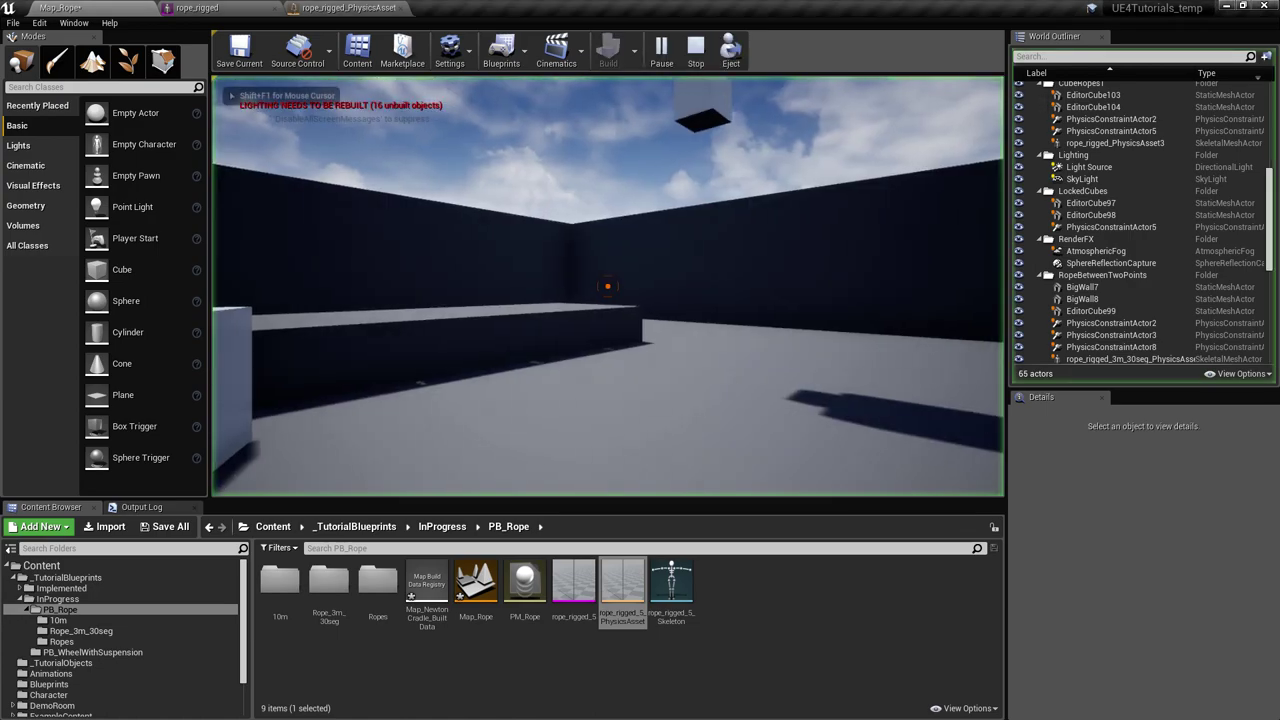
{"action": "key", "text": "w"}
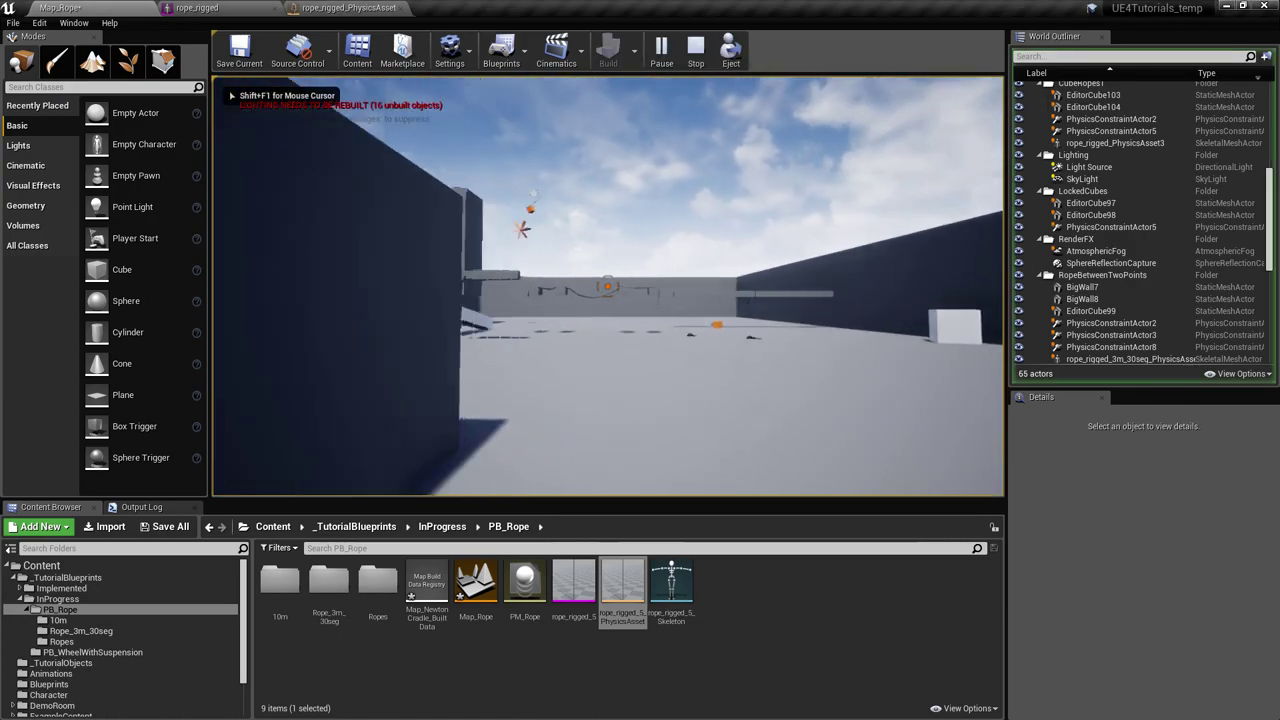
{"action": "key", "text": "w"}
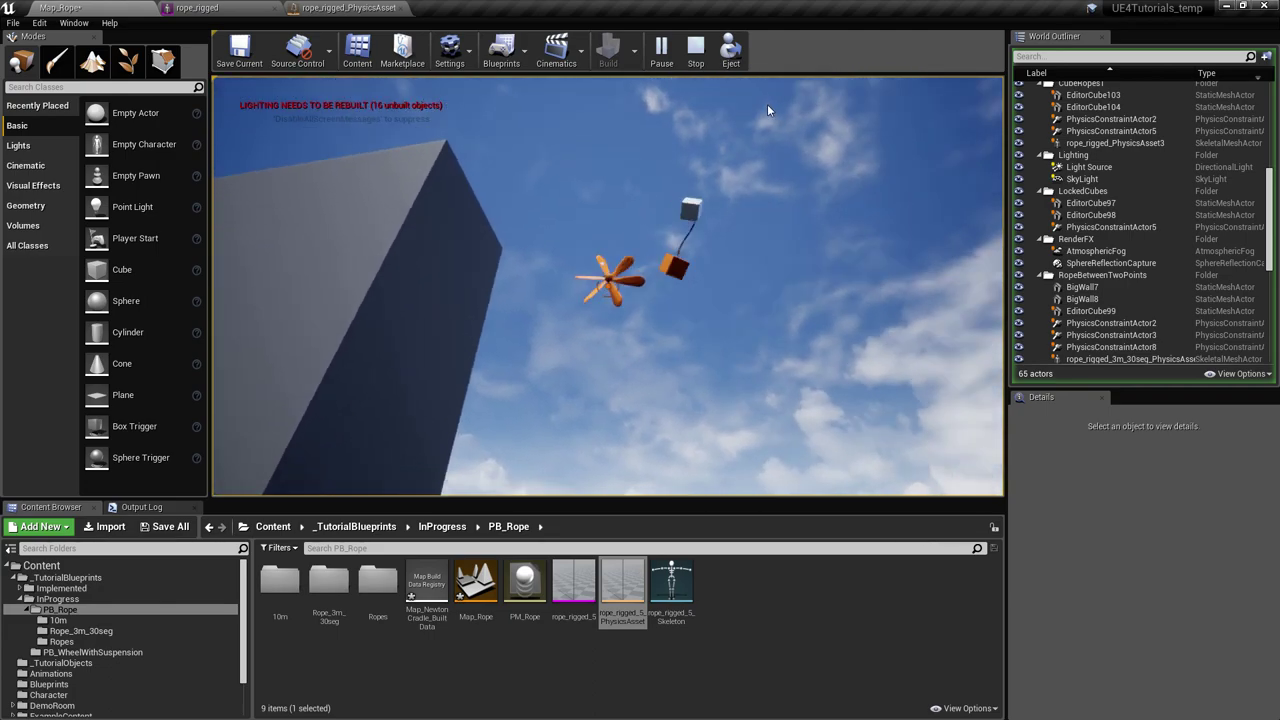
{"action": "key", "text": "Escape"}
Select the green rope below the propeller and open its skeletal mesh and physics asset to examine the bodies' mass.
{"action": "right_click_drag", "start_coordinate": [635, 257], "coordinate": [624, 348]}
{"action": "left_click", "coordinate": [617, 331]}
{"action": "key", "text": "w"}
{"action": "key", "text": "w"}
{"action": "left_click", "coordinate": [623, 346]}
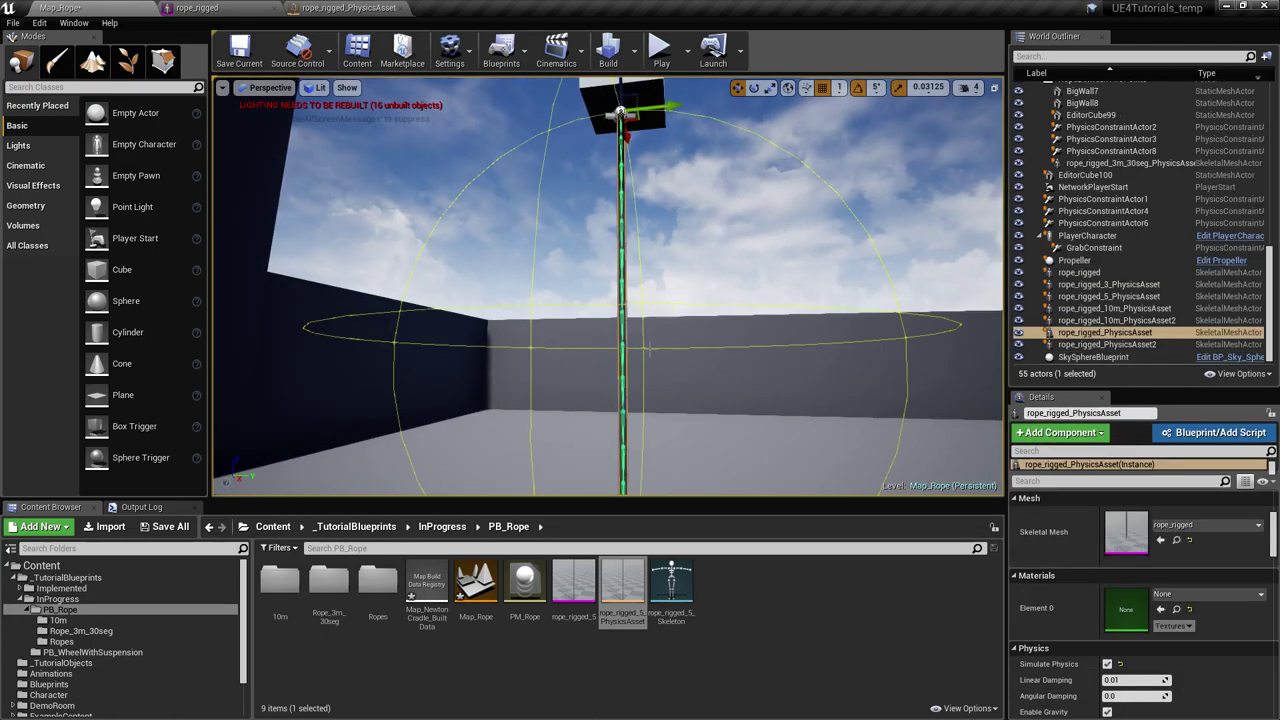
{"action": "double_click", "coordinate": [1133, 553]}
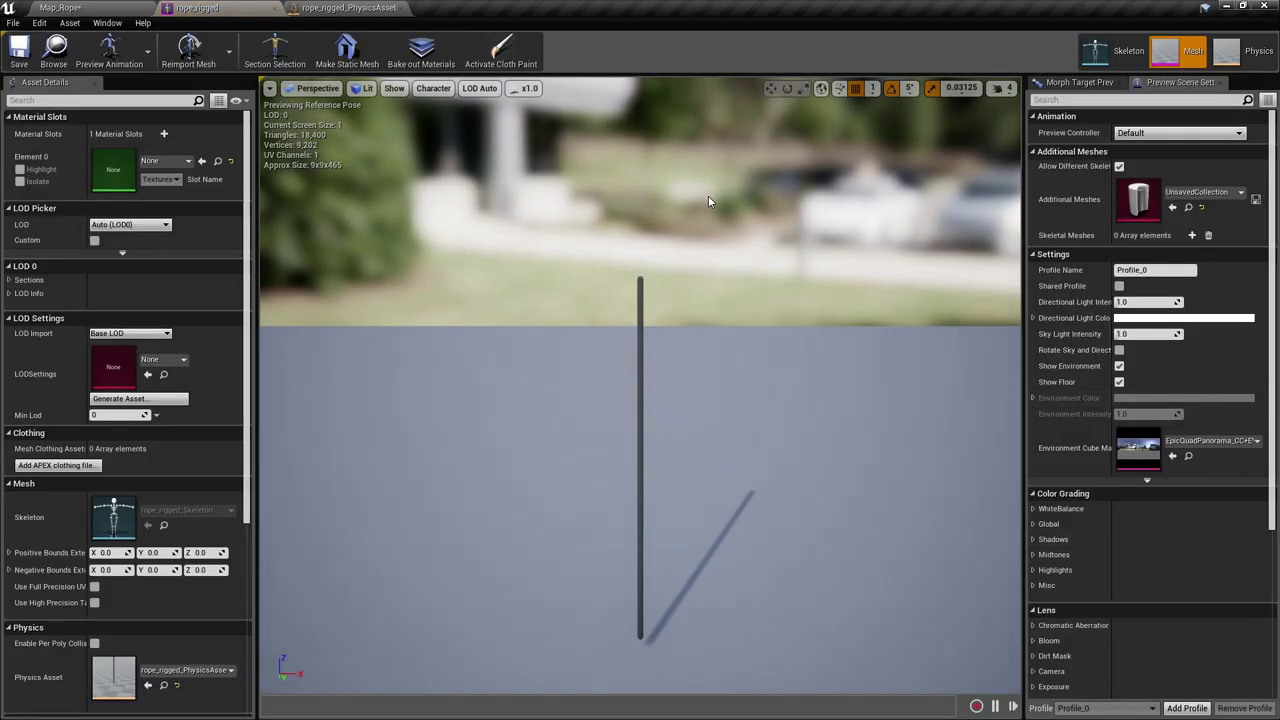
{"action": "left_click", "coordinate": [1256, 50]}
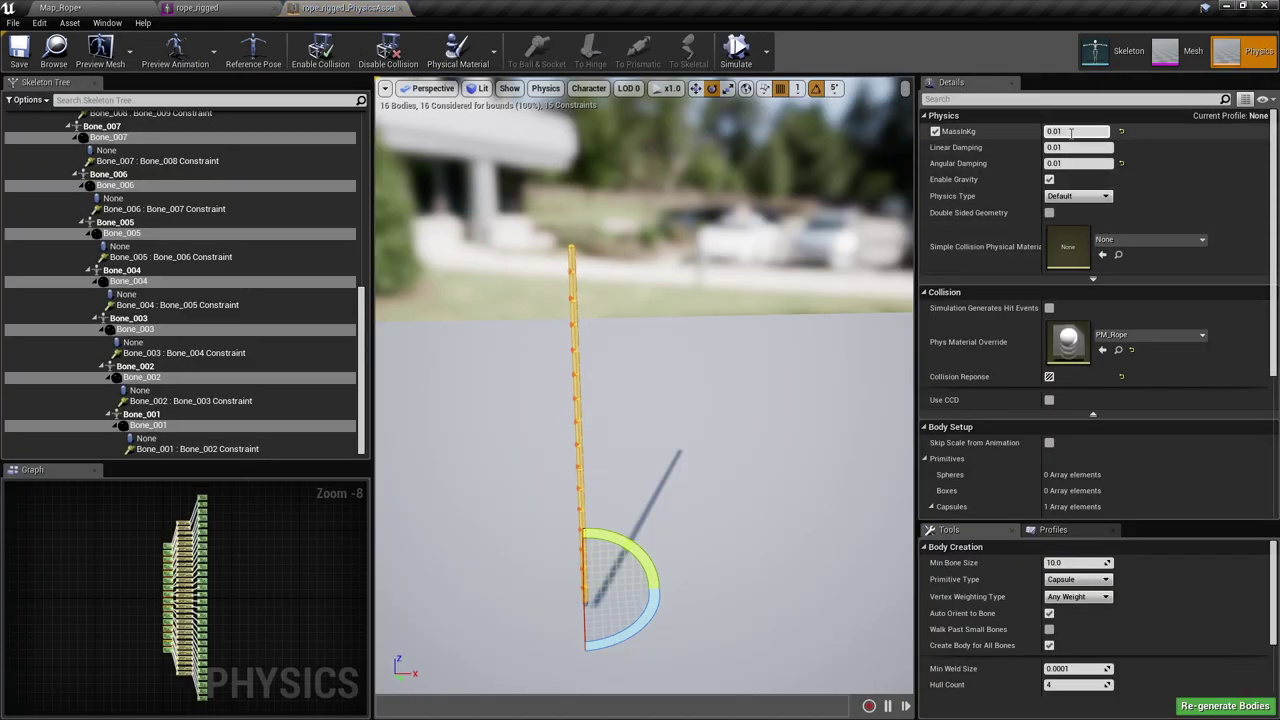
Return to the level, play it again to observe the roped cubes circling the propeller, and stop playing.
{"action": "left_click", "coordinate": [100, 7]}
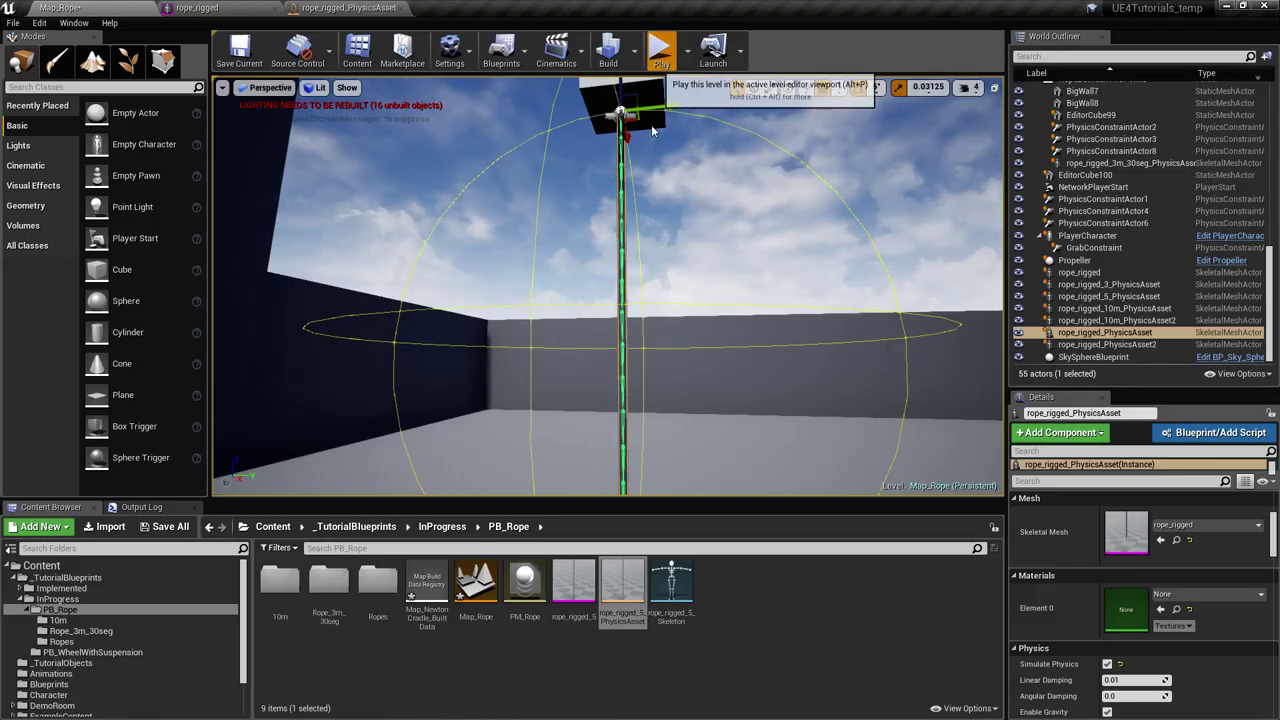
{"action": "left_click", "coordinate": [661, 50]}
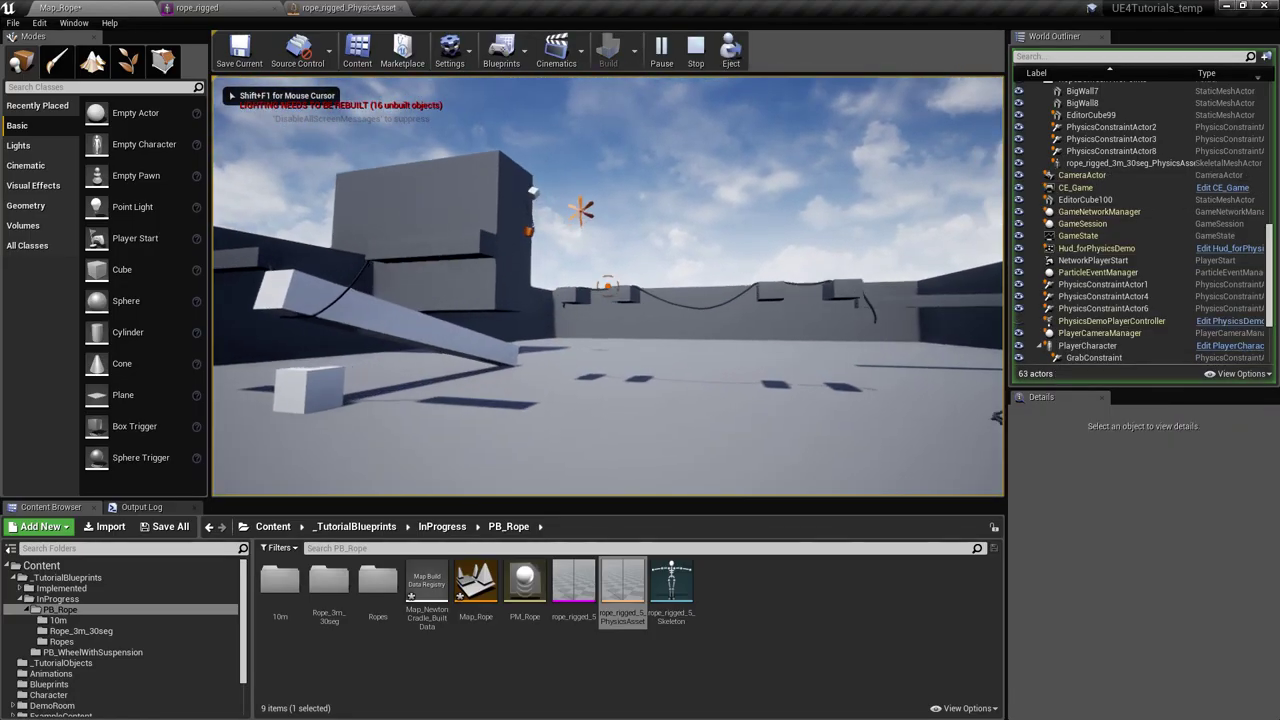
{"action": "key", "text": "w"}
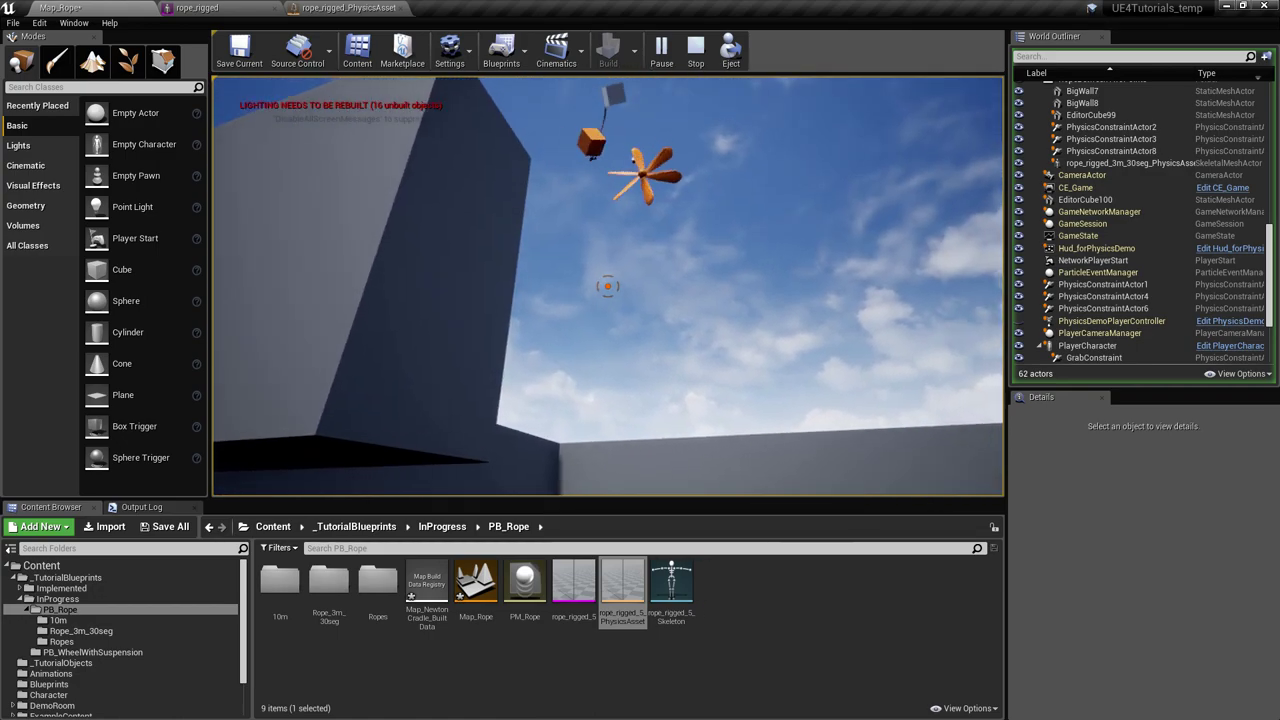
{"action": "left_click", "coordinate": [607, 286]}
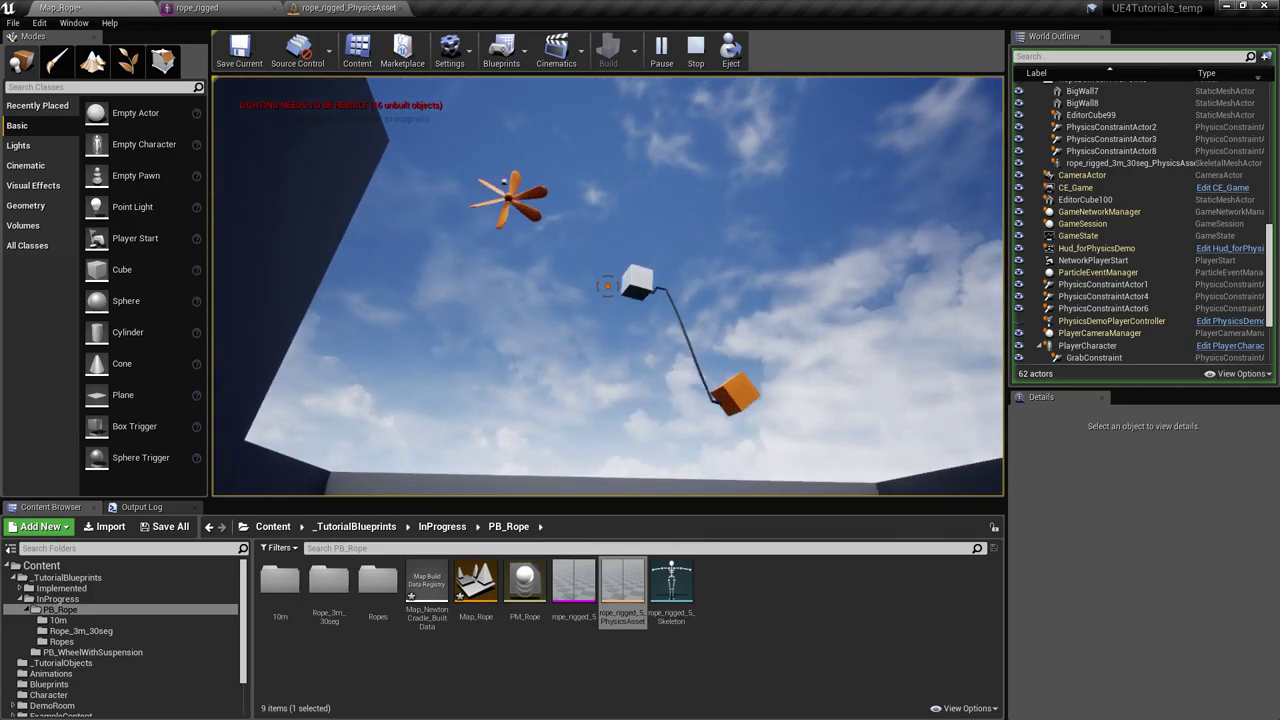
{"action": "left_click", "coordinate": [607, 286]}
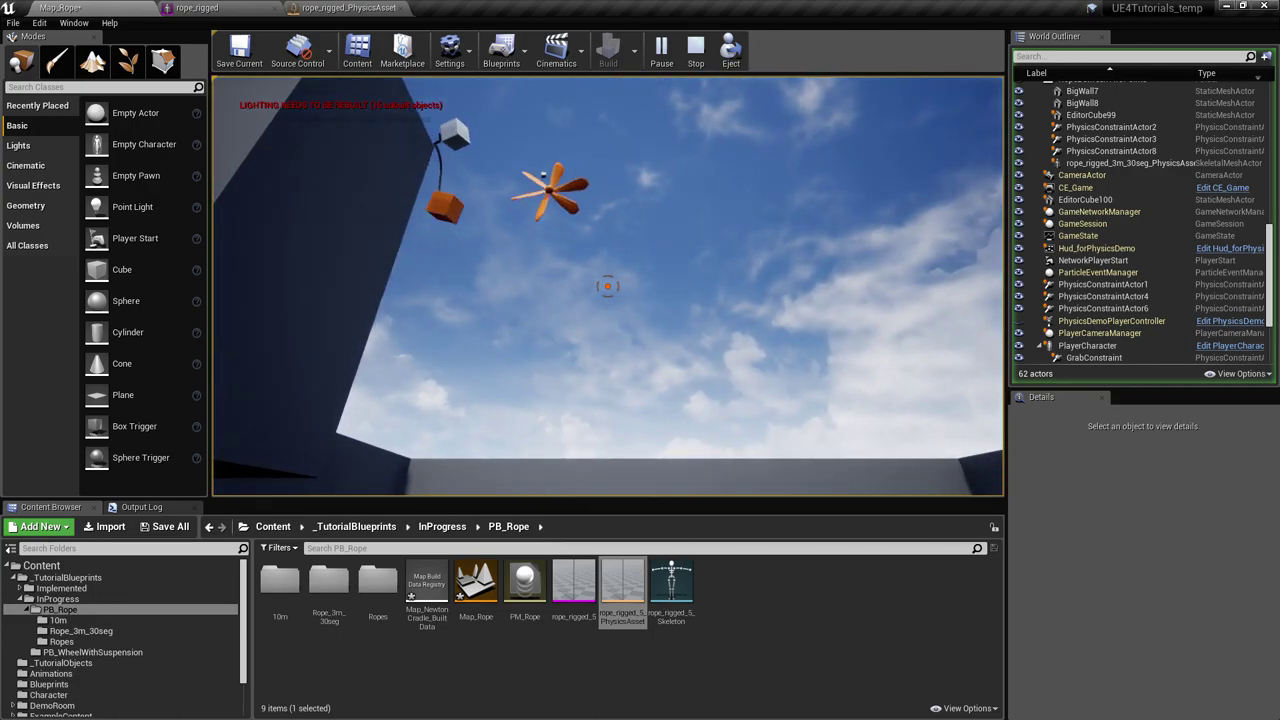
{"action": "key", "text": "Escape"}
Set the mass of the selected bodies in the rope_rigged physics asset to 5 kg, save it, and return to the level.
{"action": "right_click_drag", "start_coordinate": [529, 298], "coordinate": [611, 217]}
{"action": "left_click", "coordinate": [356, 7]}
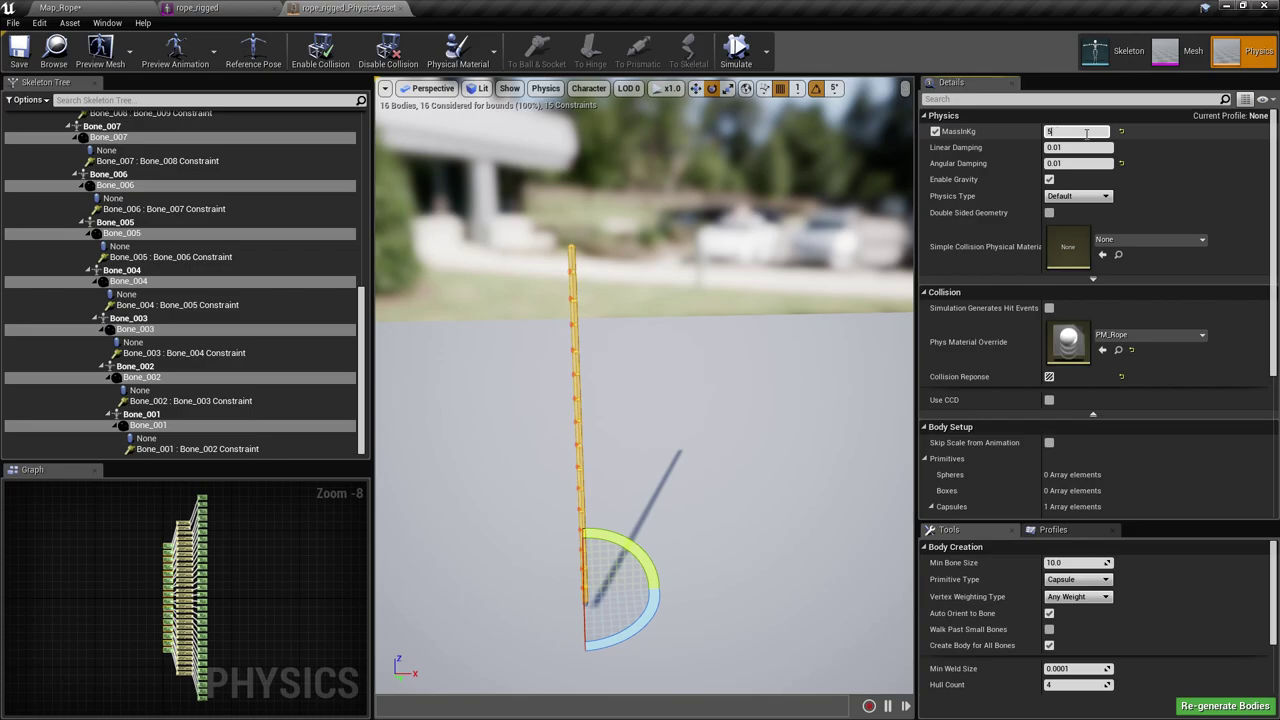
{"action": "left_click", "coordinate": [130, 7]}
{"action": "left_click", "coordinate": [356, 7]}
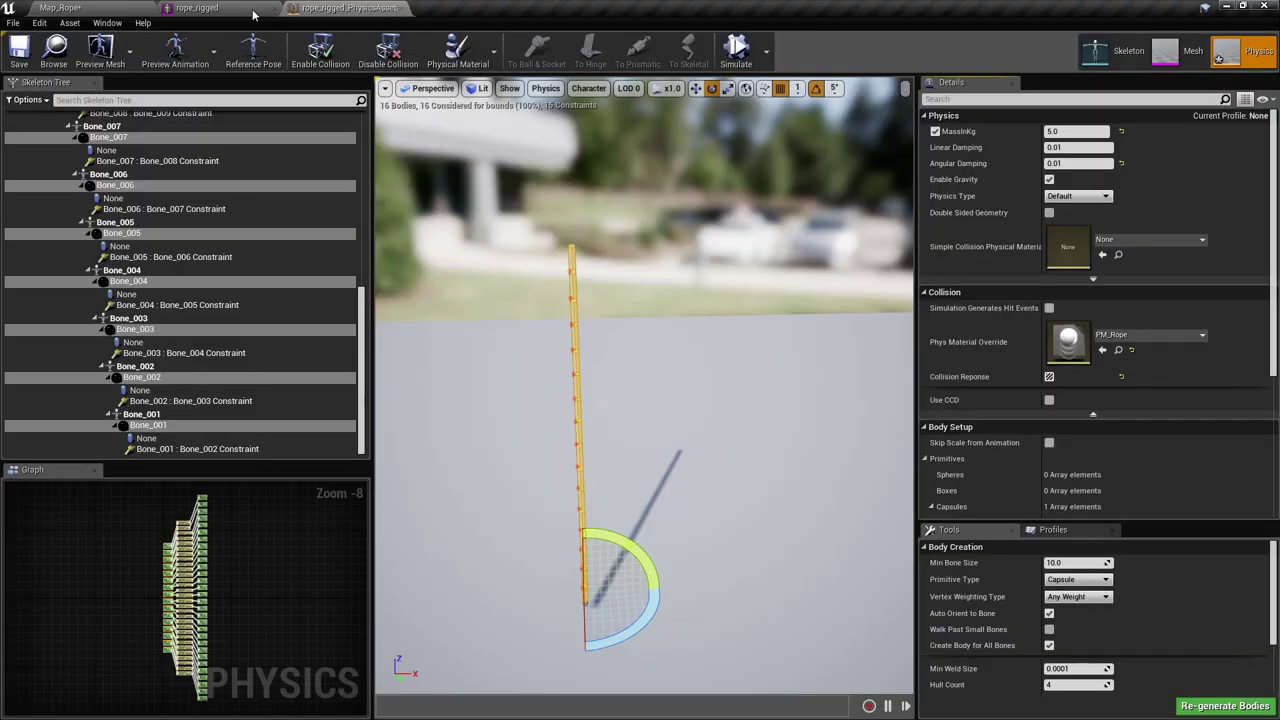
{"action": "left_click", "coordinate": [10, 43]}
{"action": "left_click", "coordinate": [100, 7]}
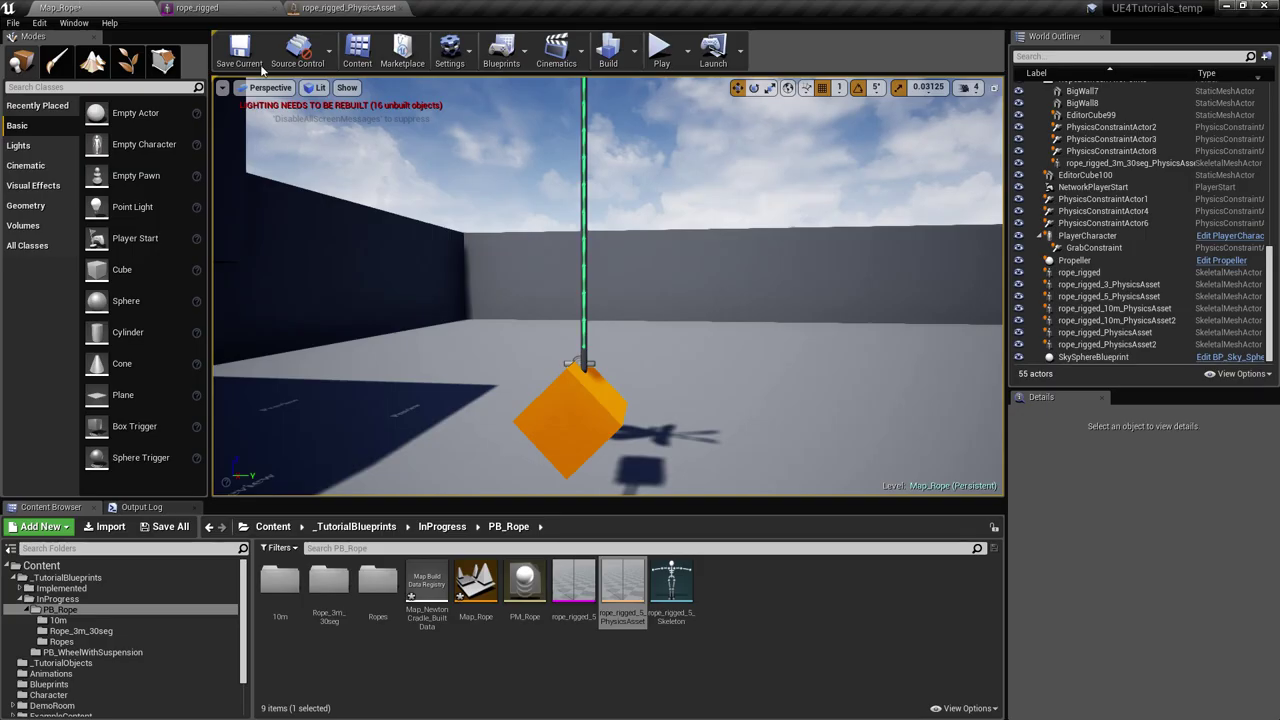
Play the level to test the heavier rope at the propeller, inspect the rope supporting the tilted beam, and stop playing.
{"action": "left_click", "coordinate": [661, 74]}
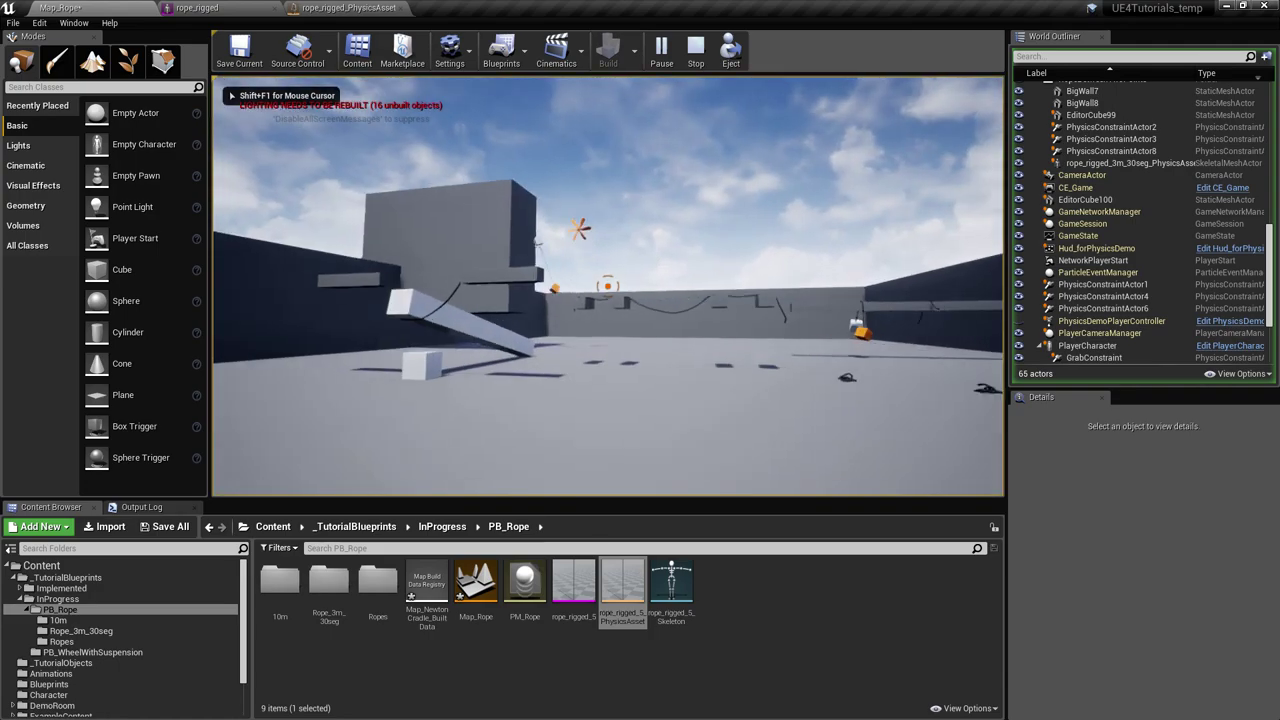
{"action": "key", "text": "w"}
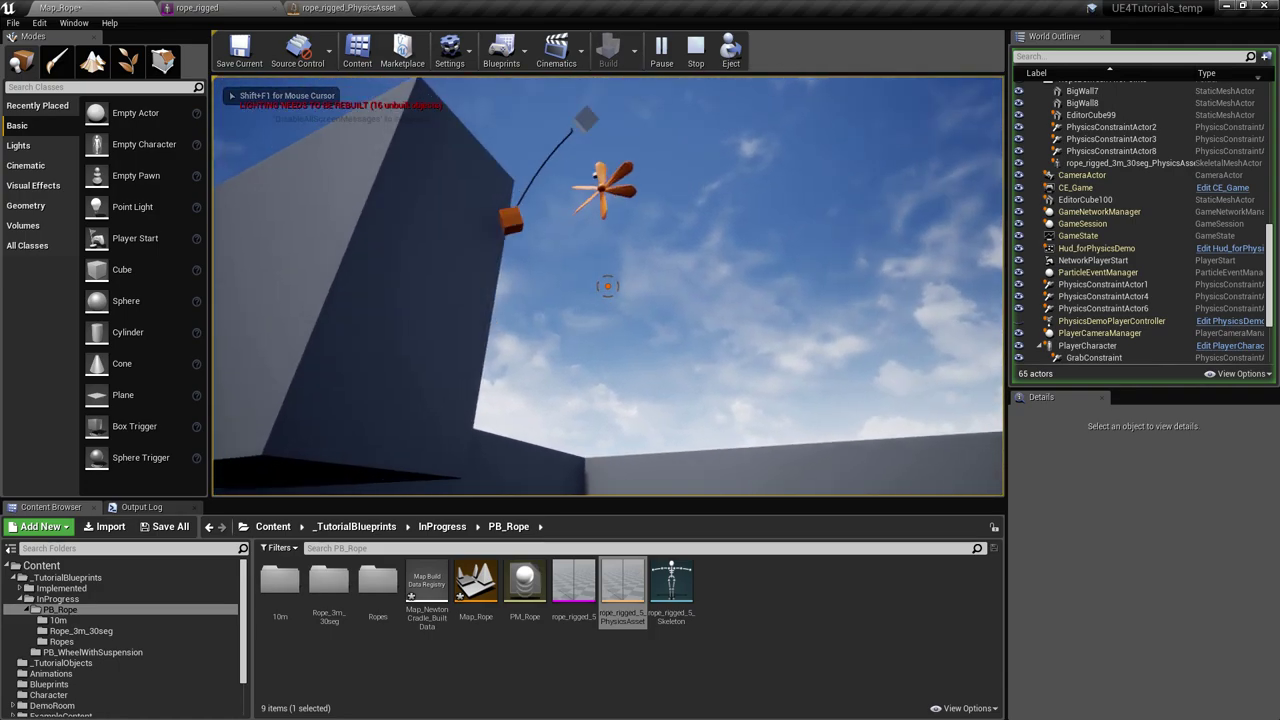
{"action": "key", "text": "a"}
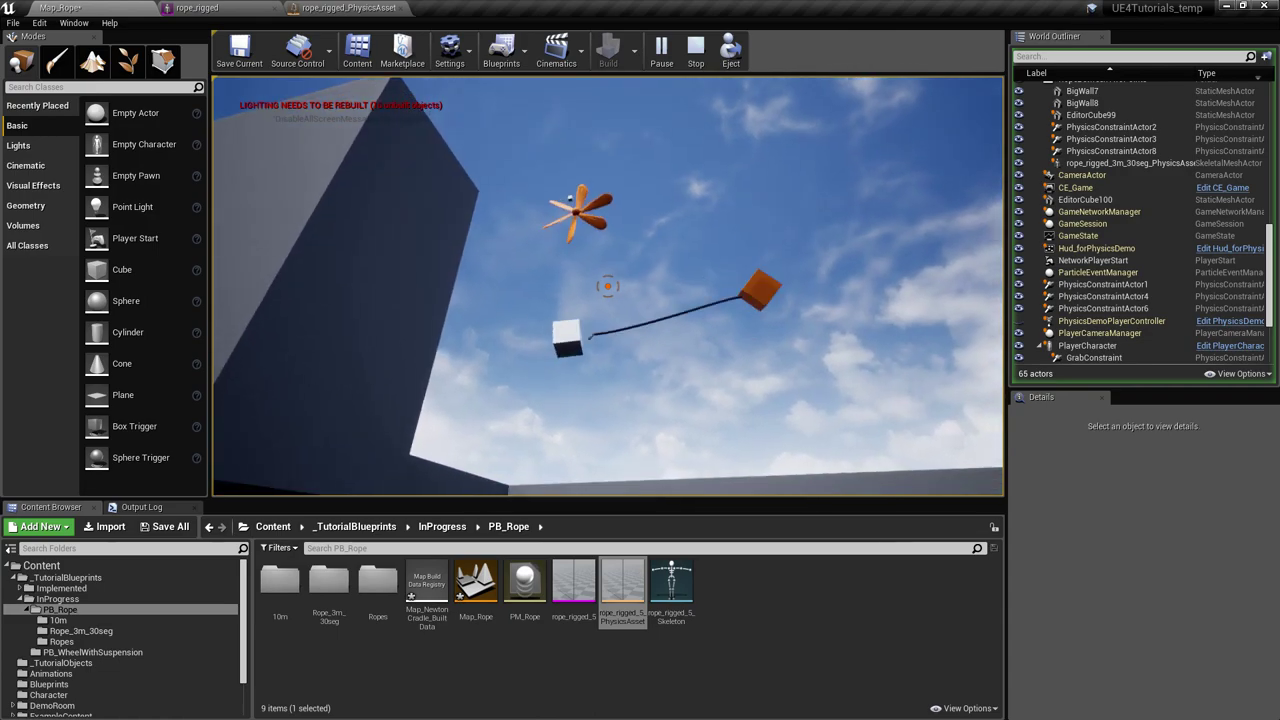
{"action": "mouse_move", "coordinate": [608, 286]}
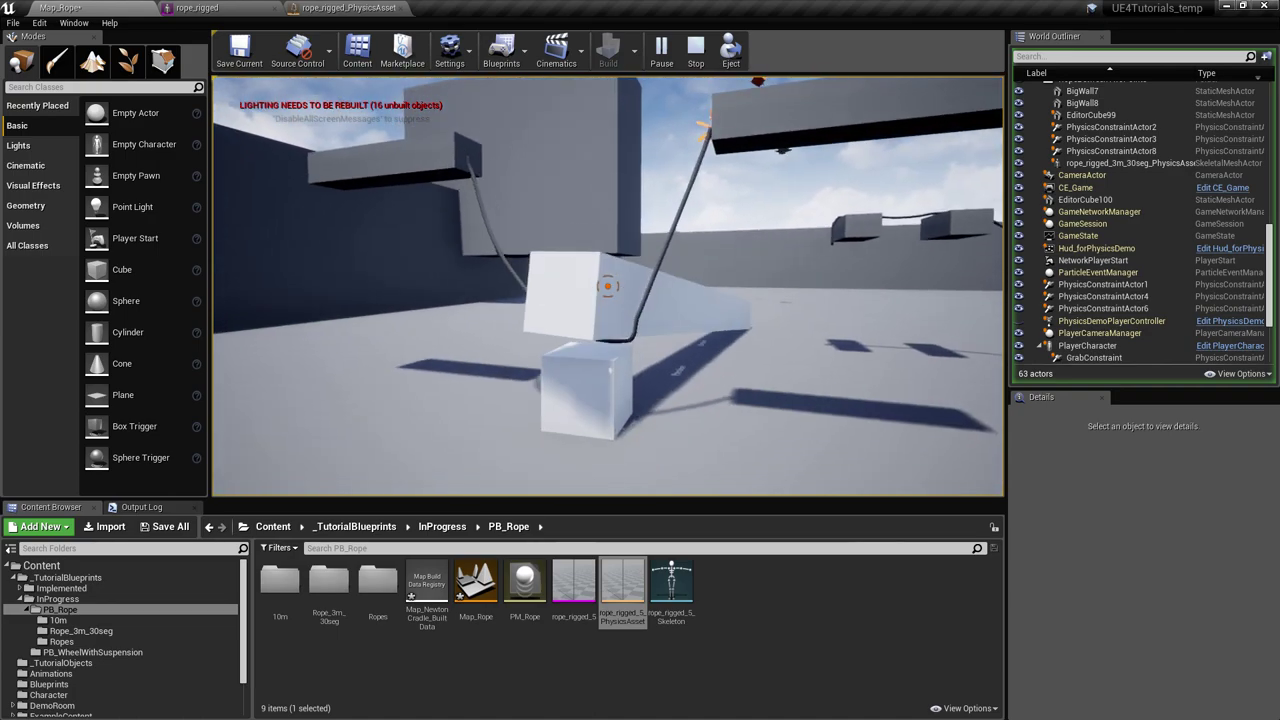
{"action": "left_click_drag", "start_coordinate": [608, 286], "coordinate": [608, 286]}
{"action": "key", "text": "Escape"}
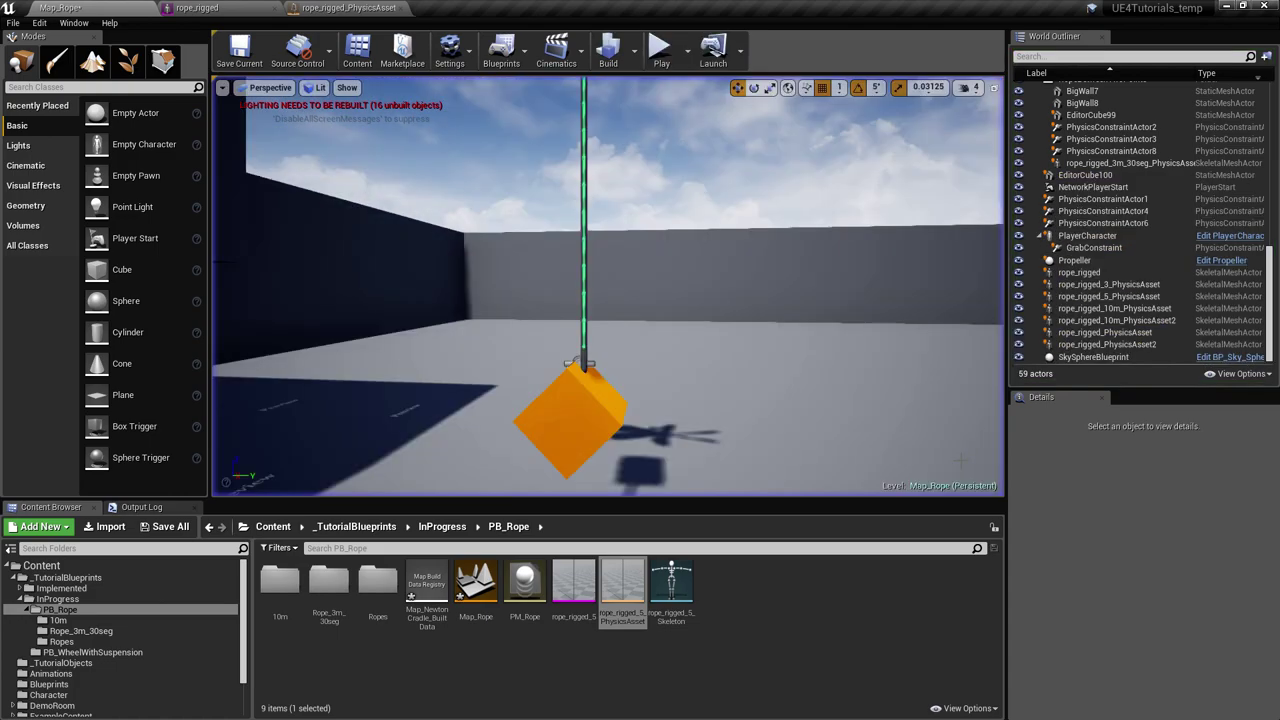
Close the rope_rigged skeletal mesh and physics asset editors.
{"action": "right_click_drag", "start_coordinate": [608, 286], "coordinate": [608, 186]}
{"action": "right_click_drag", "start_coordinate": [554, 274], "coordinate": [590, 280]}
{"action": "middle_click", "coordinate": [222, 7]}
{"action": "middle_click", "coordinate": [222, 7]}
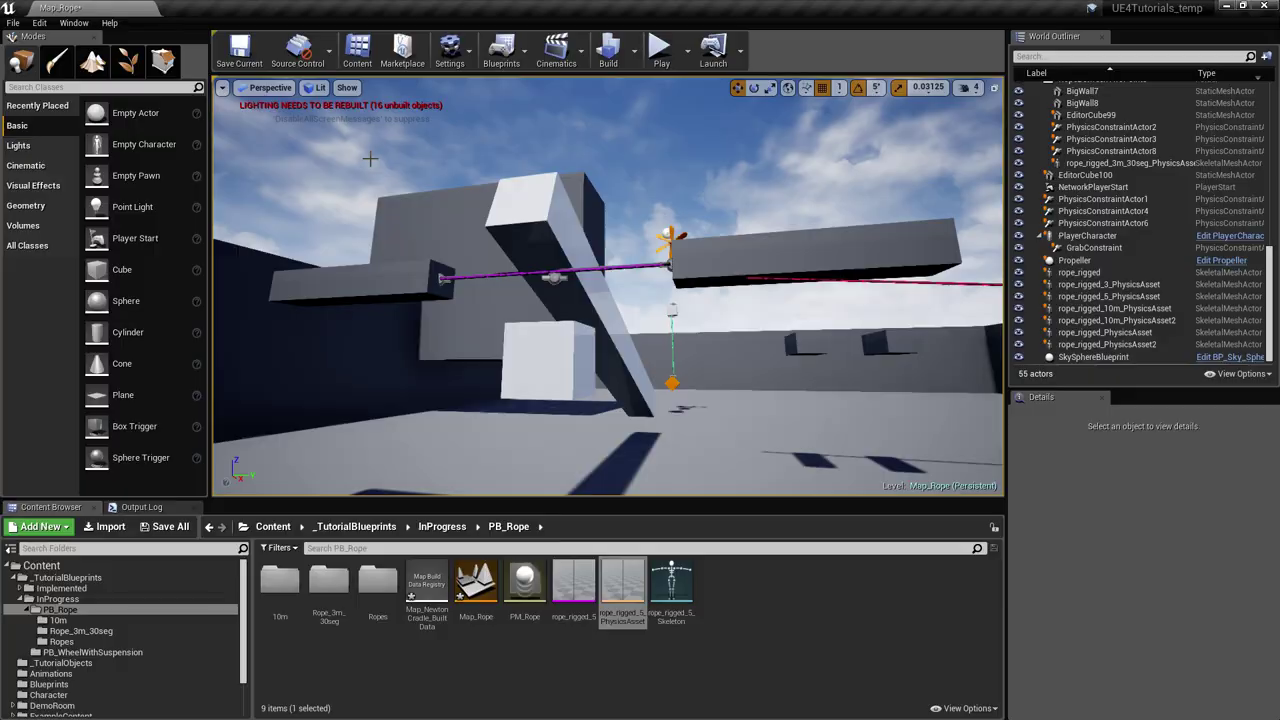
Select the purple rope between the two walls, view its rope_rigged_3m_30seg skeletal mesh, and return to the level.
{"action": "left_click", "coordinate": [610, 270]}
{"action": "key", "text": "f"}
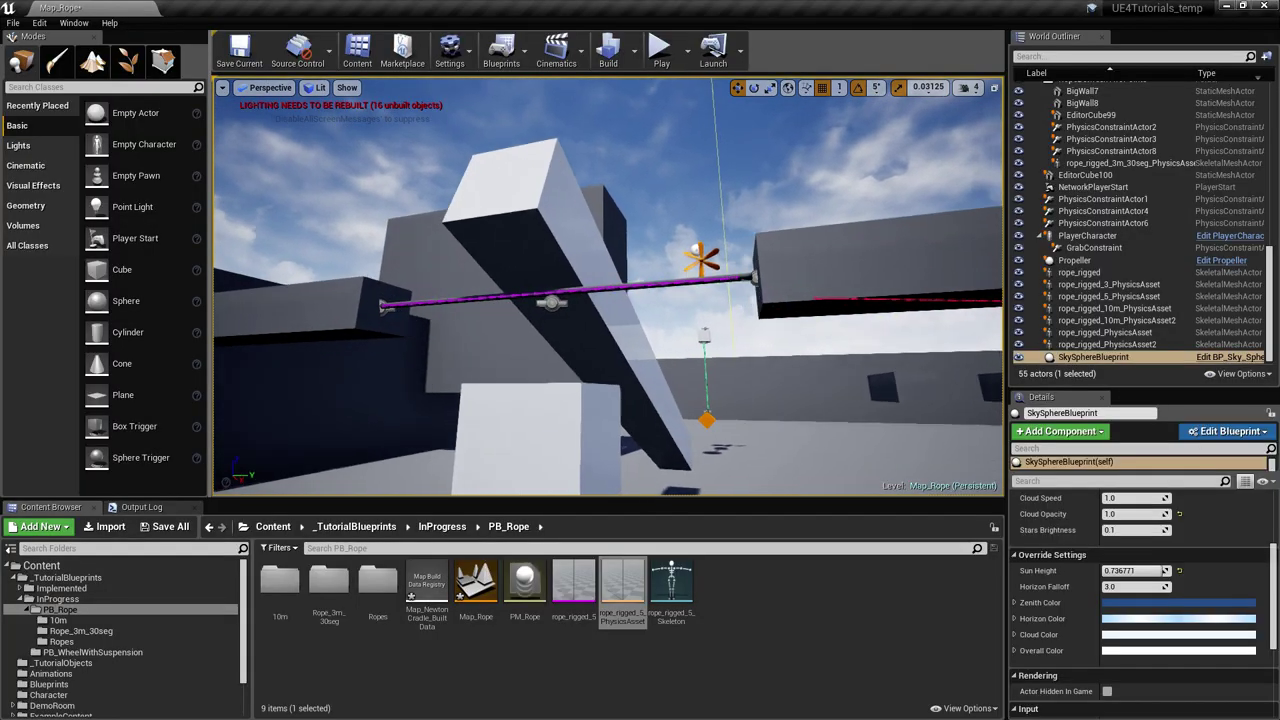
{"action": "key", "text": "s"}
{"action": "right_click_drag", "start_coordinate": [641, 310], "coordinate": [543, 236]}
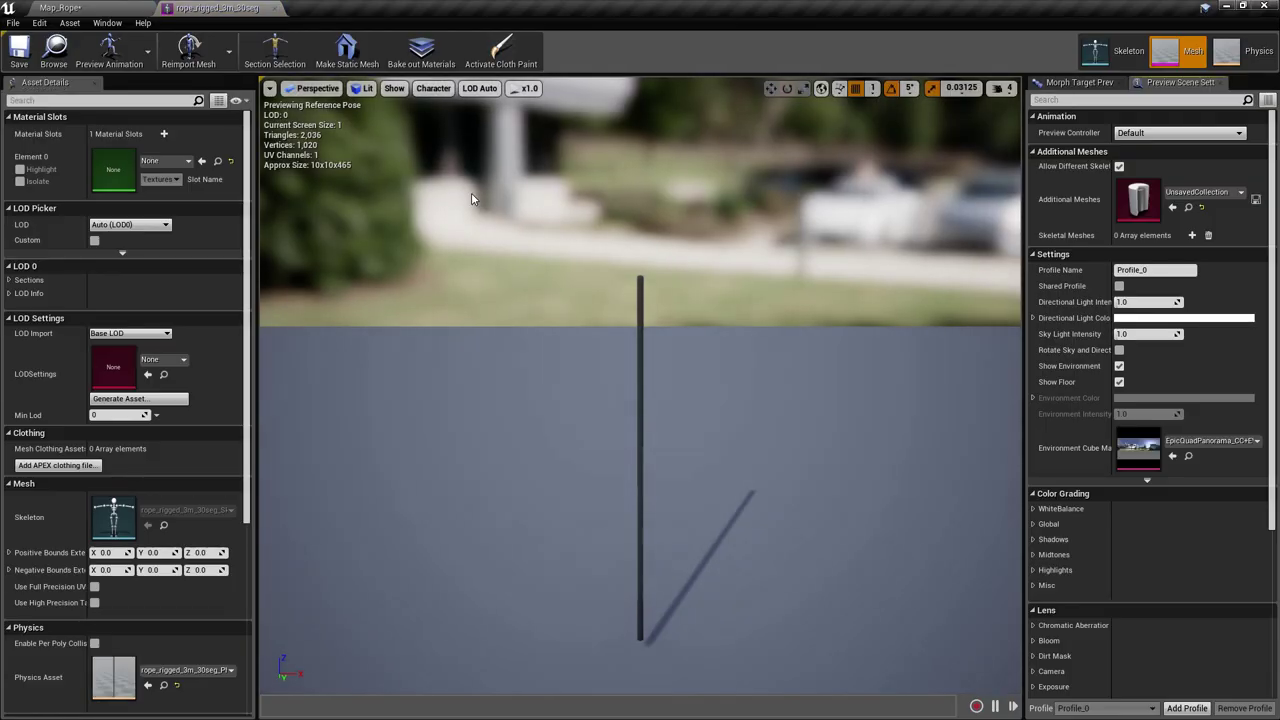
{"action": "left_click", "coordinate": [132, 9]}
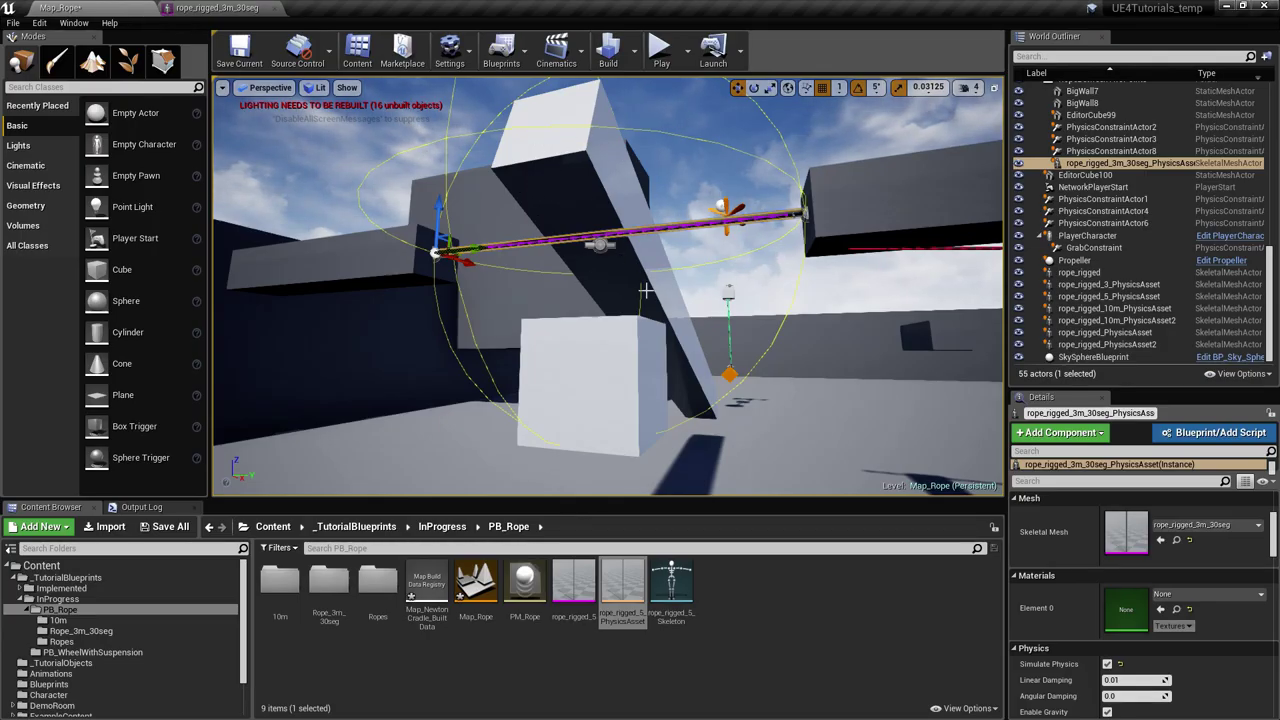
Open the physics asset of rope_rigged_3m_30seg and select all its bodies to check their mass and damping.
{"action": "left_click", "coordinate": [210, 7]}
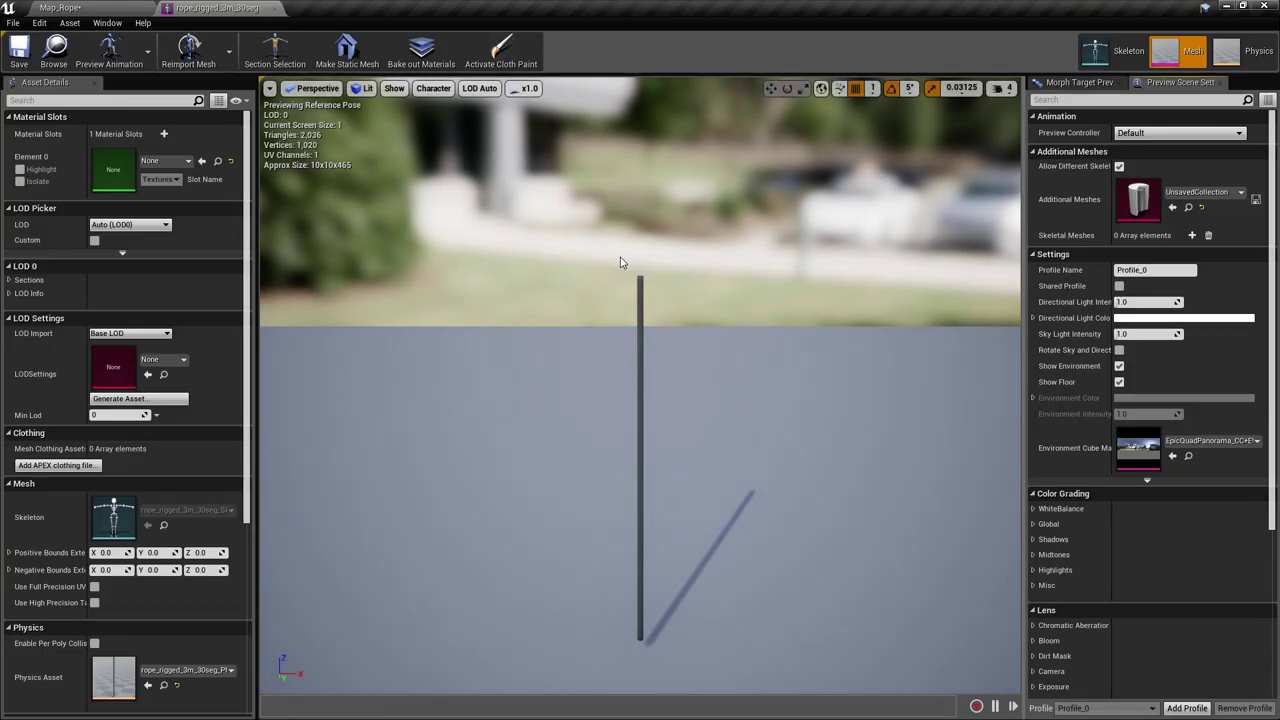
{"action": "left_click", "coordinate": [1226, 48]}
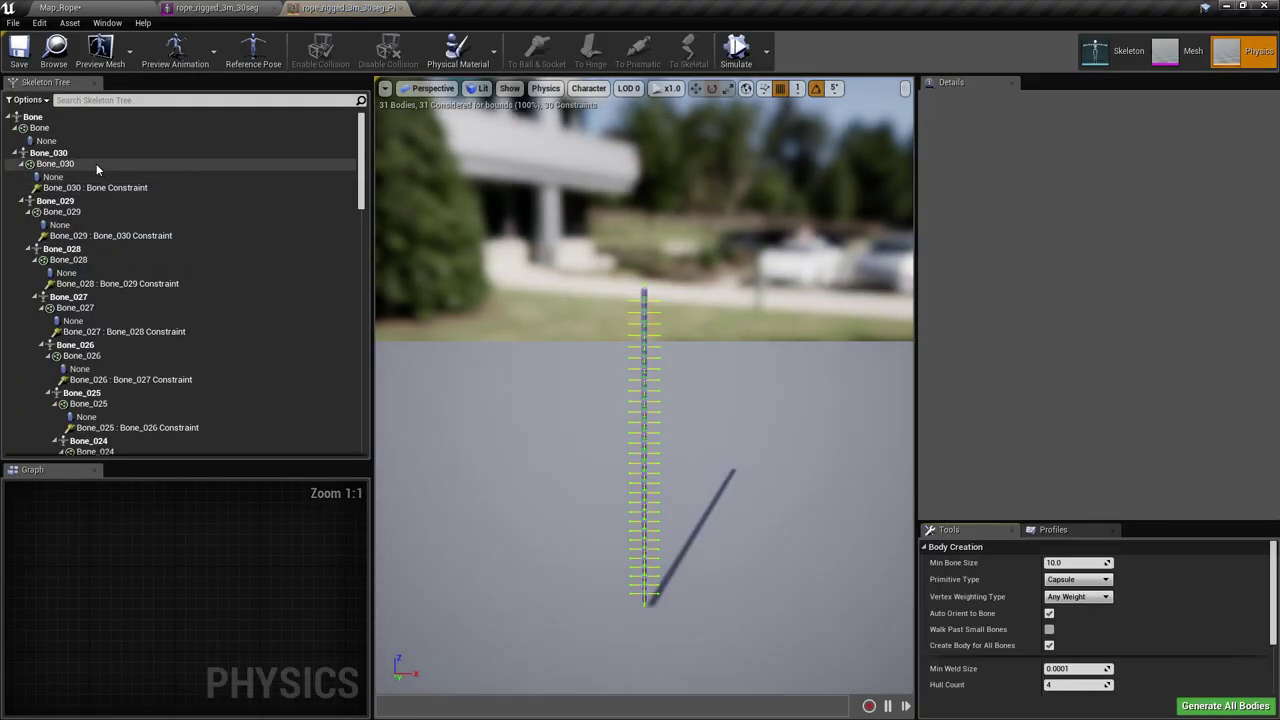
{"action": "left_click", "coordinate": [102, 155]}
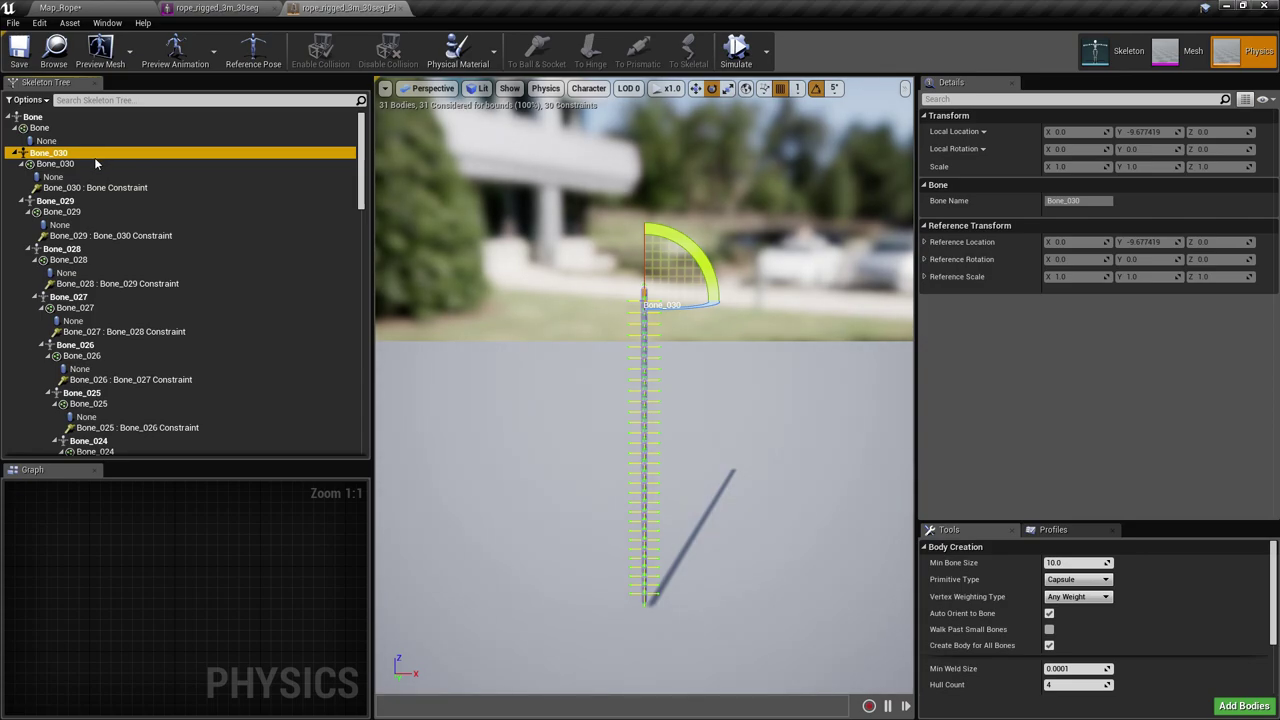
{"action": "key", "text": "ctrl+a"}
{"action": "left_click_drag", "start_coordinate": [137, 517], "coordinate": [181, 679]}
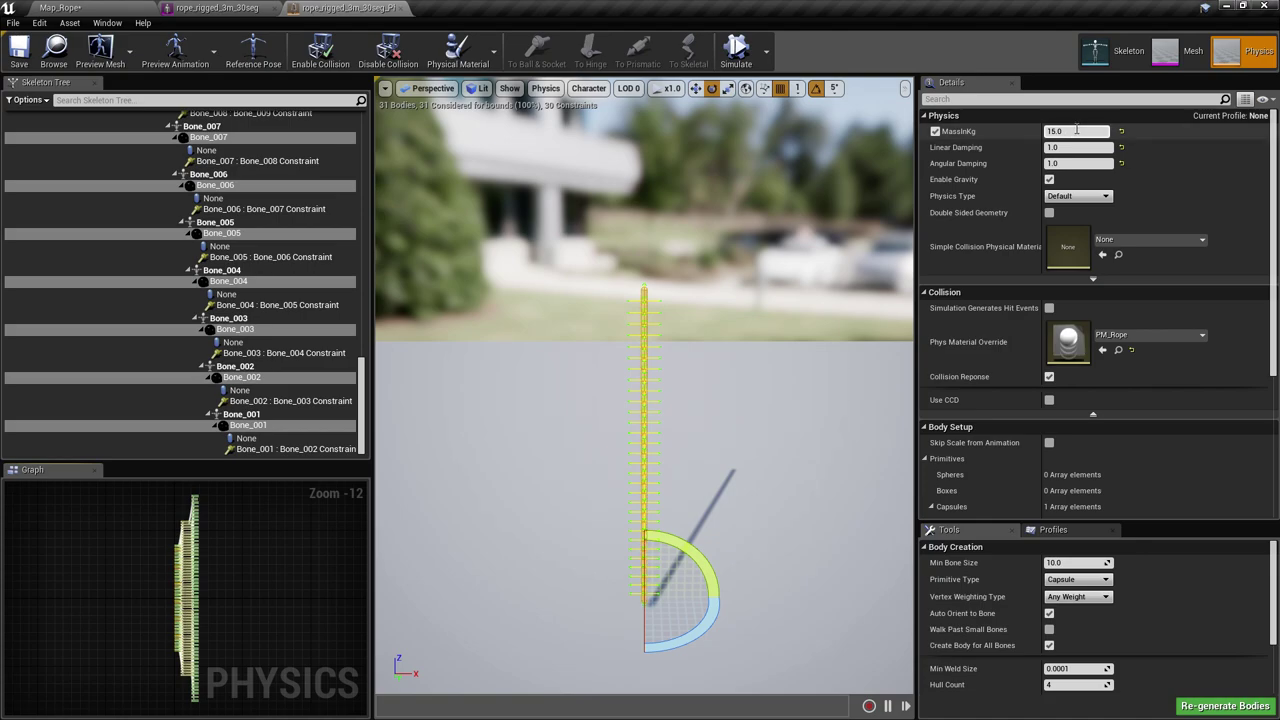
Close the rope_rigged_3m_30seg physics asset and mesh editors and look over the rope between the two walls.
{"action": "middle_click", "coordinate": [348, 10]}
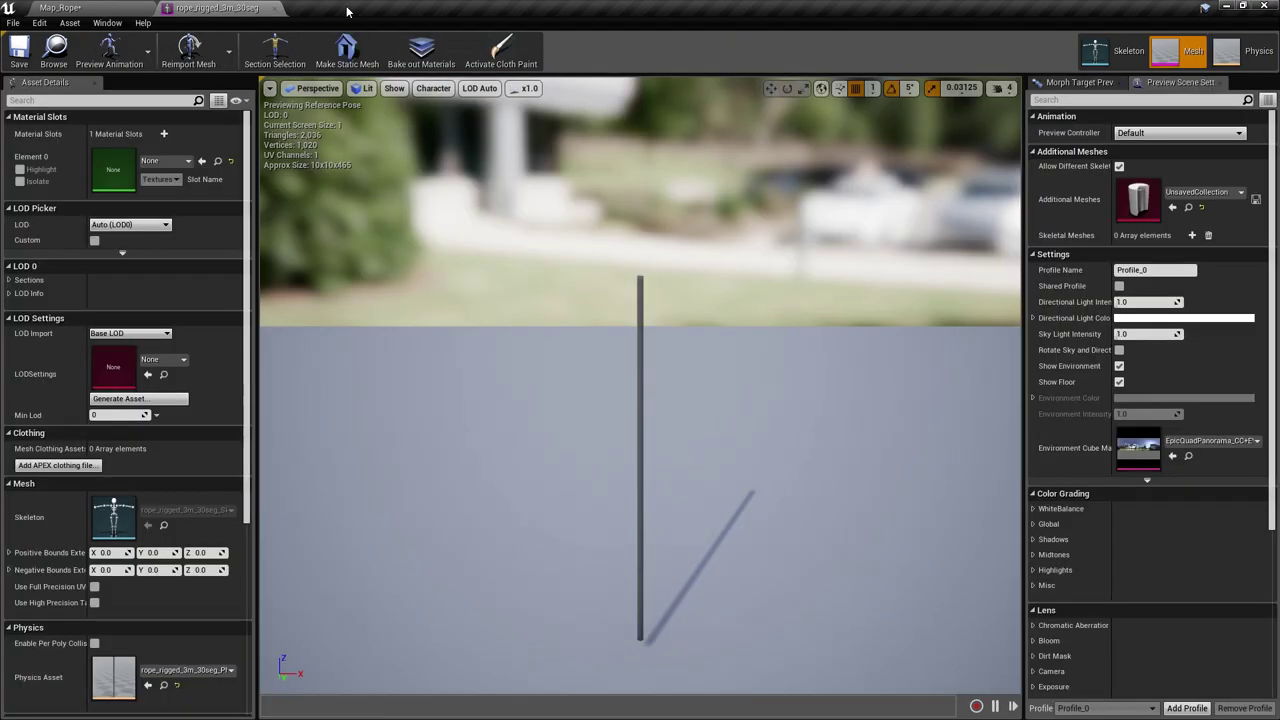
{"action": "middle_click", "coordinate": [222, 8]}
{"action": "right_click_drag", "start_coordinate": [397, 154], "coordinate": [350, 176]}
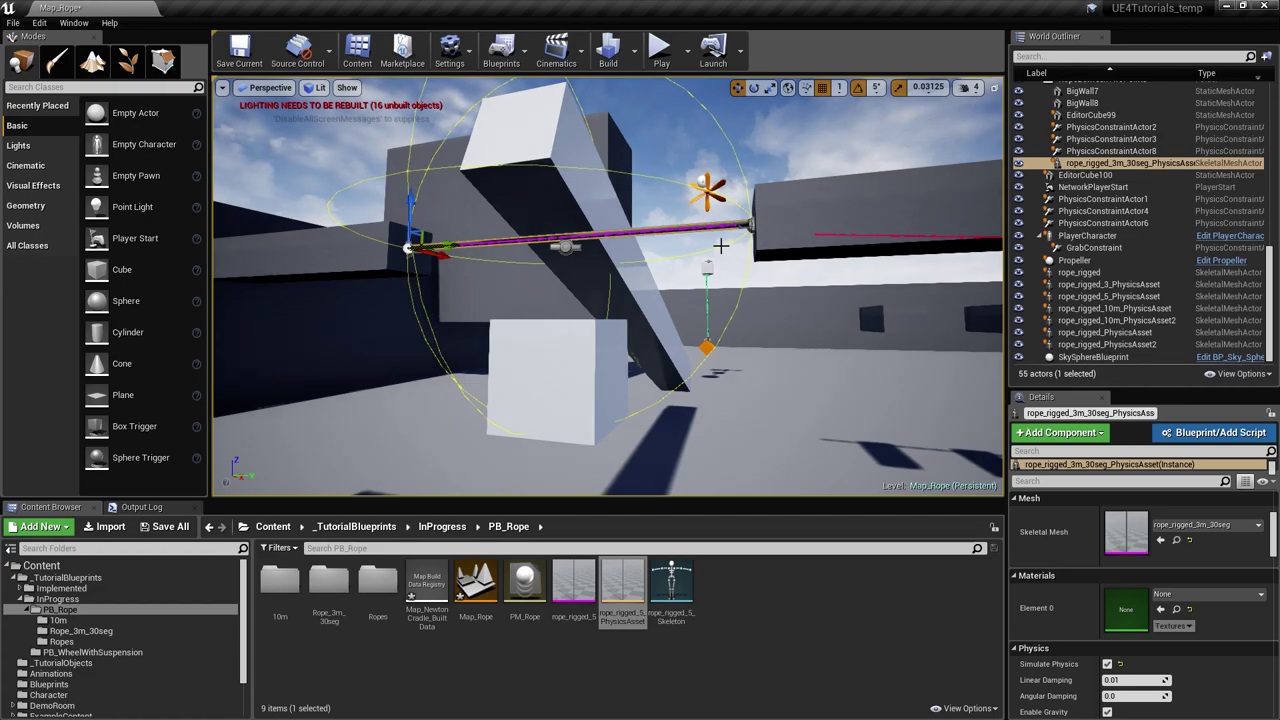
{"action": "right_click_drag", "start_coordinate": [868, 296], "coordinate": [856, 299]}
{"action": "right_click_drag", "start_coordinate": [584, 255], "coordinate": [584, 255]}
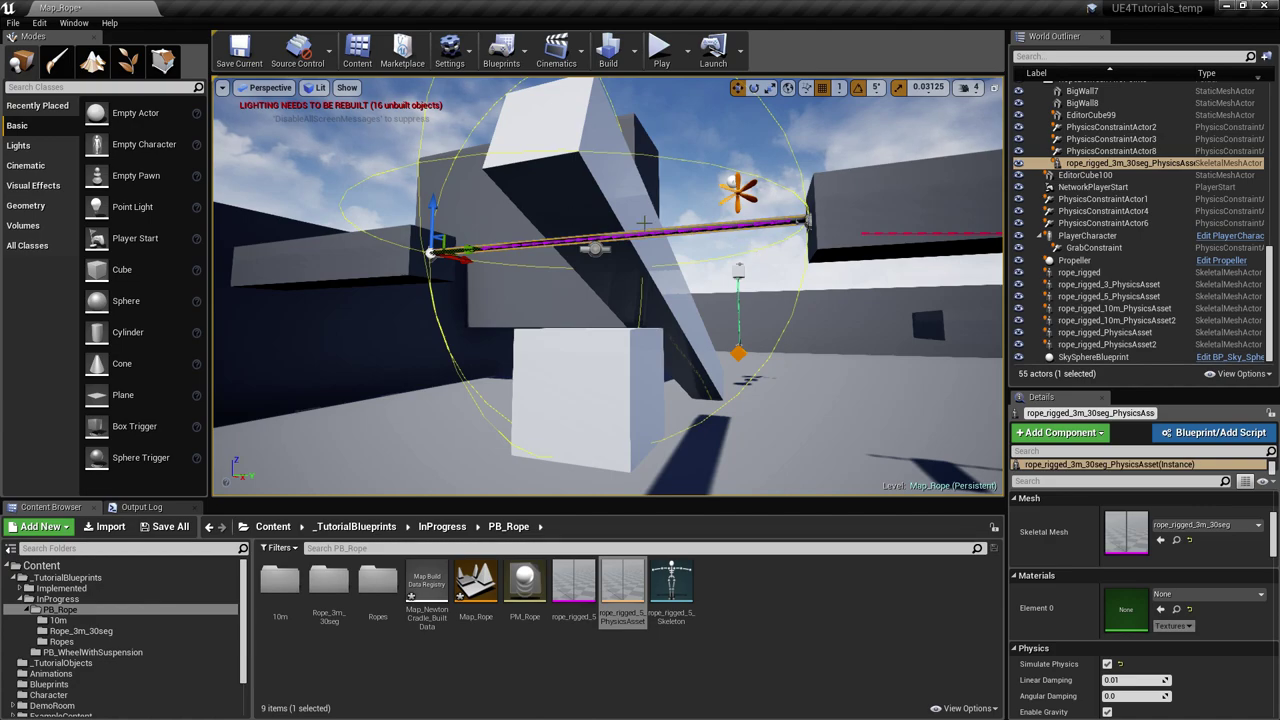
{"action": "mouse_move", "coordinate": [693, 243]}
{"action": "right_mouse_down"}
{"action": "mouse_move", "coordinate": [707, 233]}
{"action": "mouse_move", "coordinate": [696, 232]}
{"action": "right_mouse_up"}
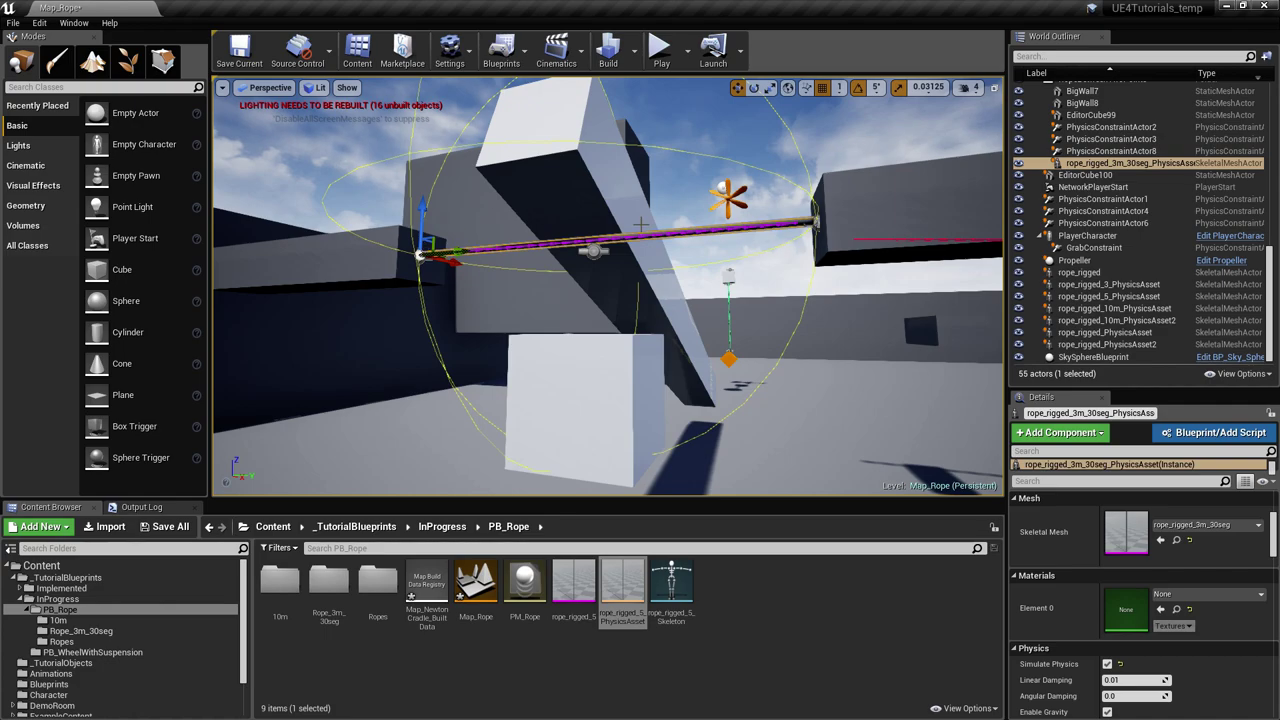
Focus on the purple rope between the walls and reopen the physics asset of its rope_rigged_3m_30seg skeletal mesh.
{"action": "left_click", "coordinate": [855, 286]}
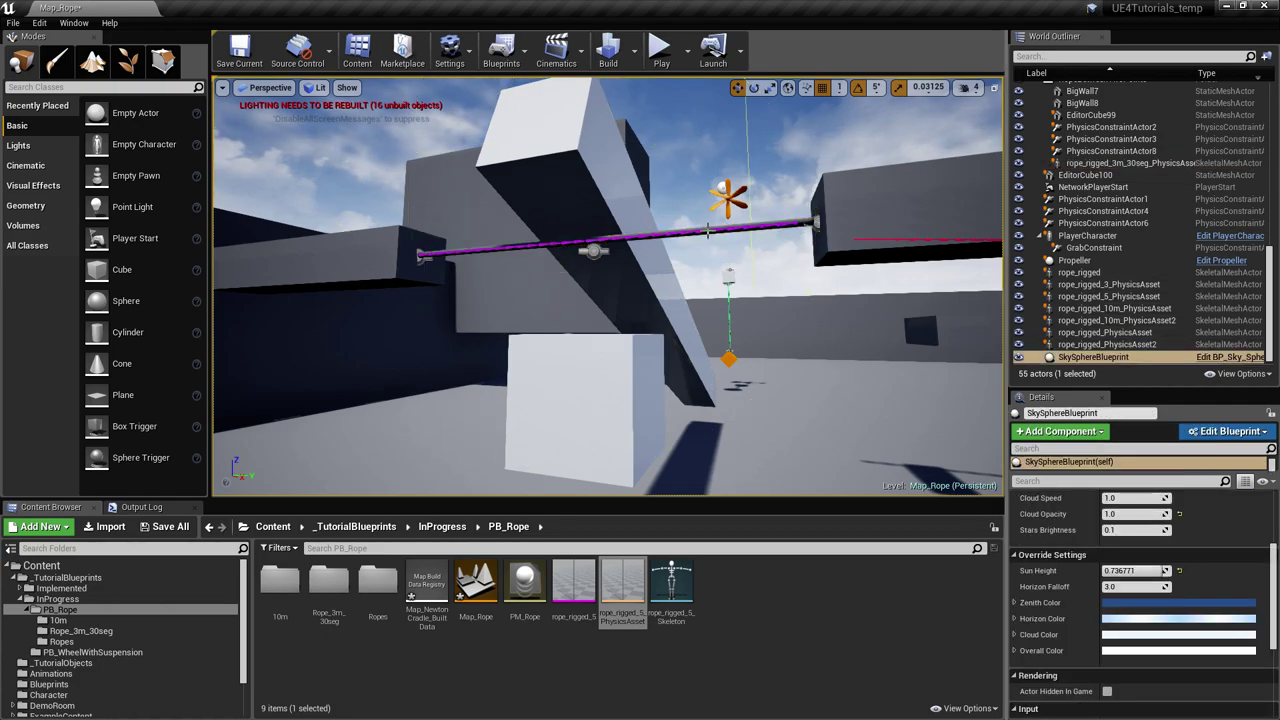
{"action": "left_click", "coordinate": [707, 232]}
{"action": "key", "text": "f"}
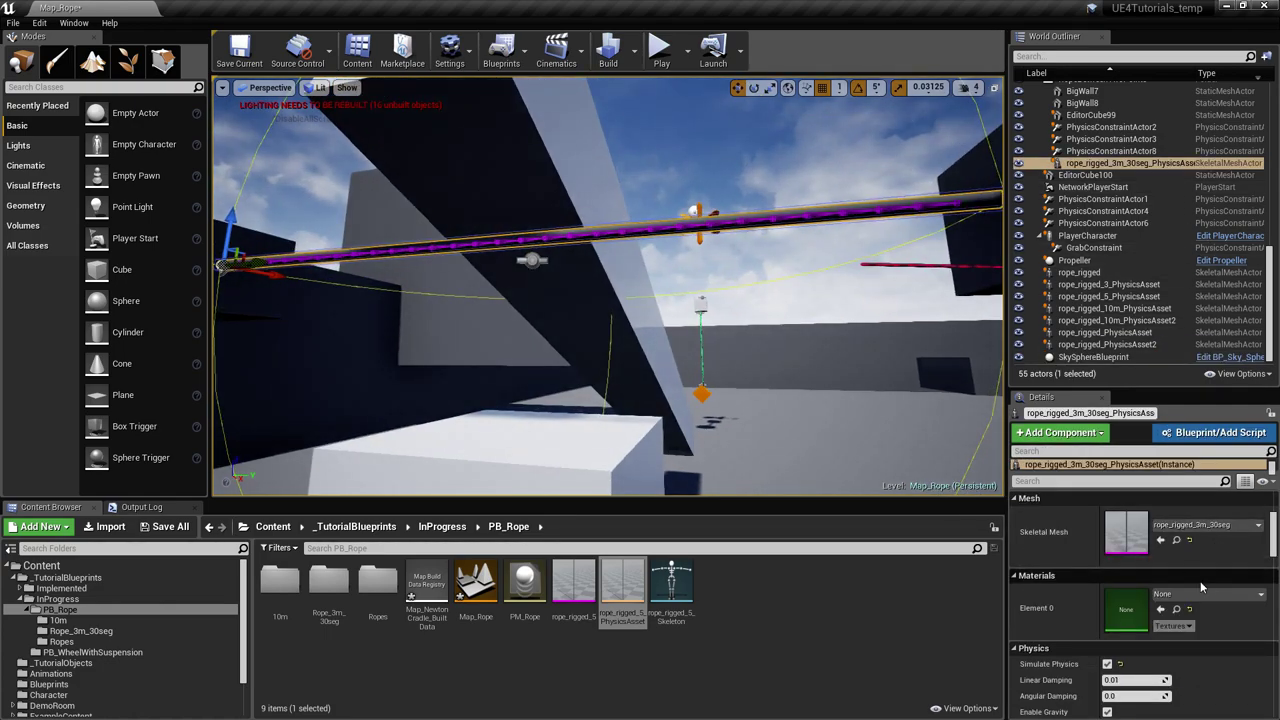
{"action": "double_click", "coordinate": [1129, 532]}
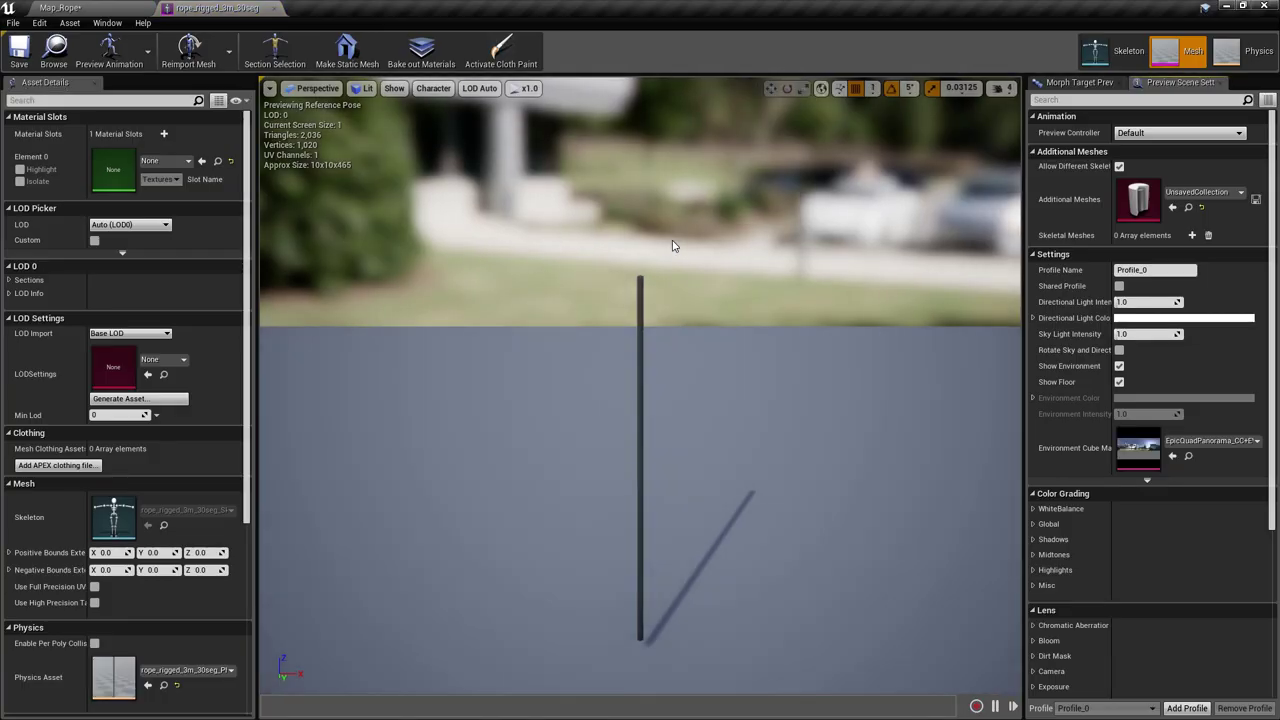
{"action": "mouse_move", "coordinate": [697, 251]}
{"action": "right_mouse_down"}
{"action": "mouse_move", "coordinate": [617, 351]}
{"action": "mouse_move", "coordinate": [697, 251]}
{"action": "right_mouse_up"}
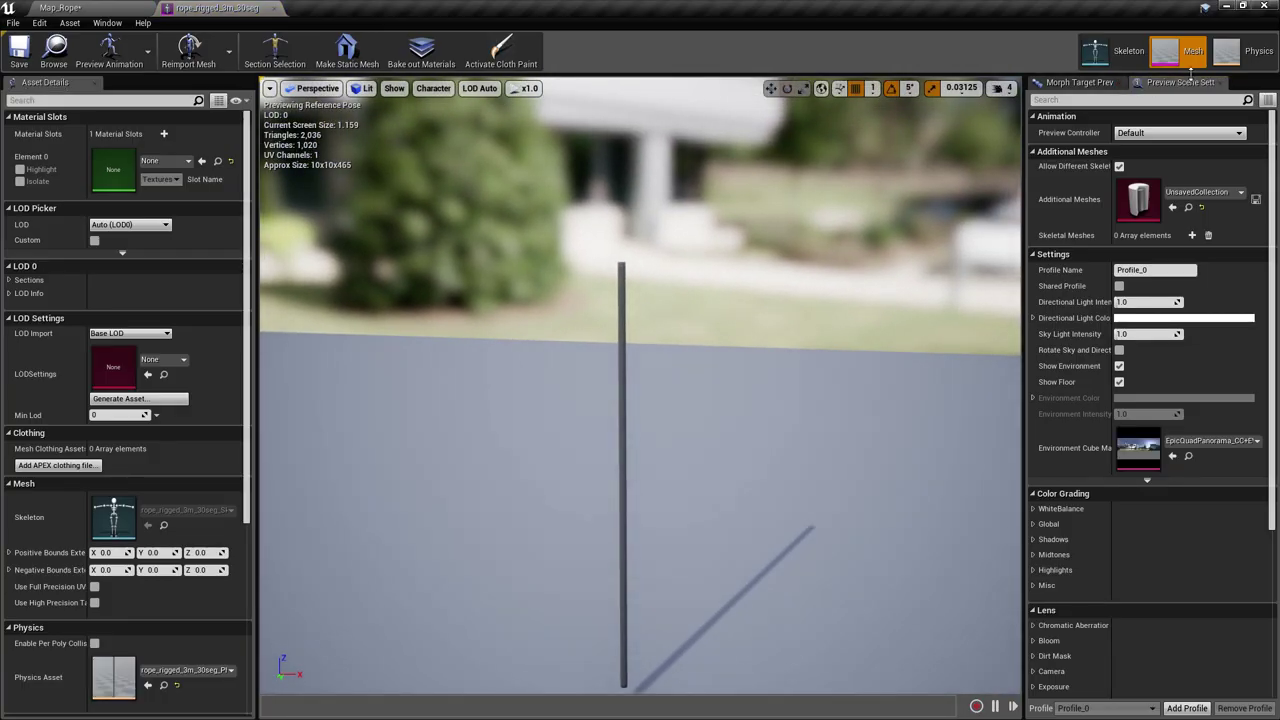
{"action": "left_click", "coordinate": [1240, 52]}
{"action": "left_click", "coordinate": [1252, 51]}
Select all the rope's constraints and review their projection tolerances, linear limits and angular limits.
{"action": "left_click", "coordinate": [173, 234]}
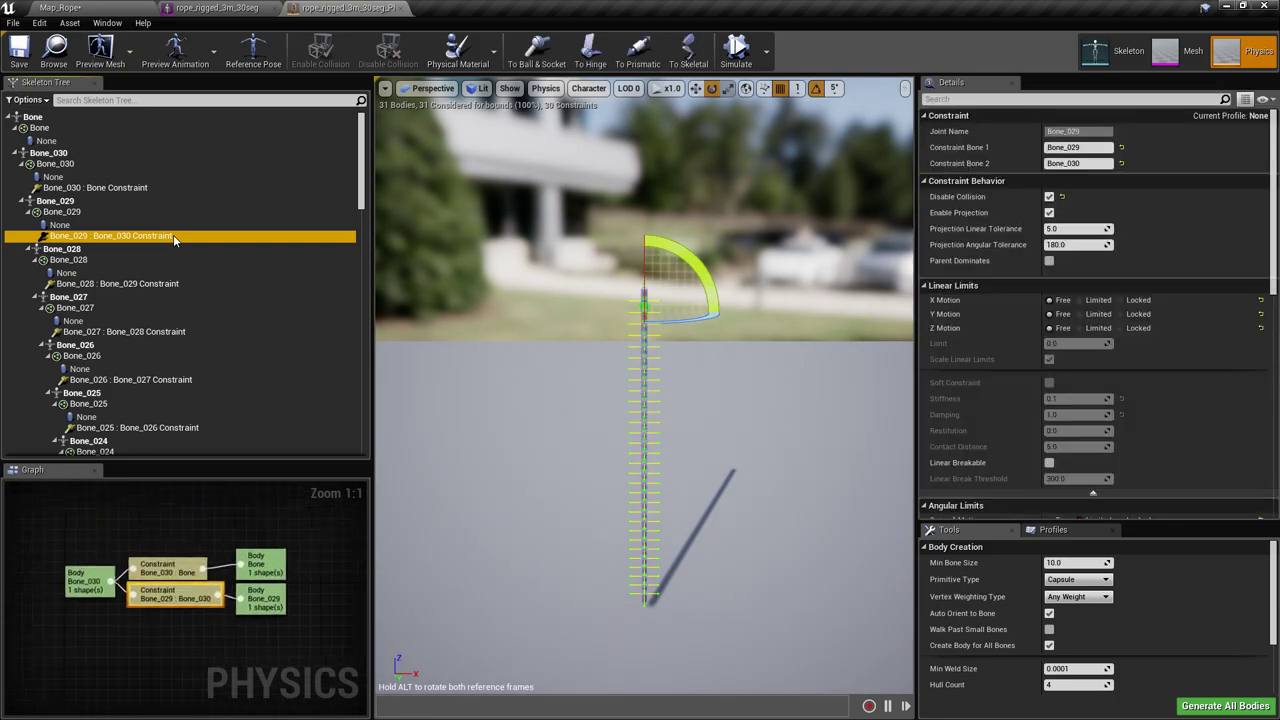
{"action": "key", "text": "ctrl+a"}
{"action": "left_click_drag", "start_coordinate": [183, 524], "coordinate": [191, 697]}
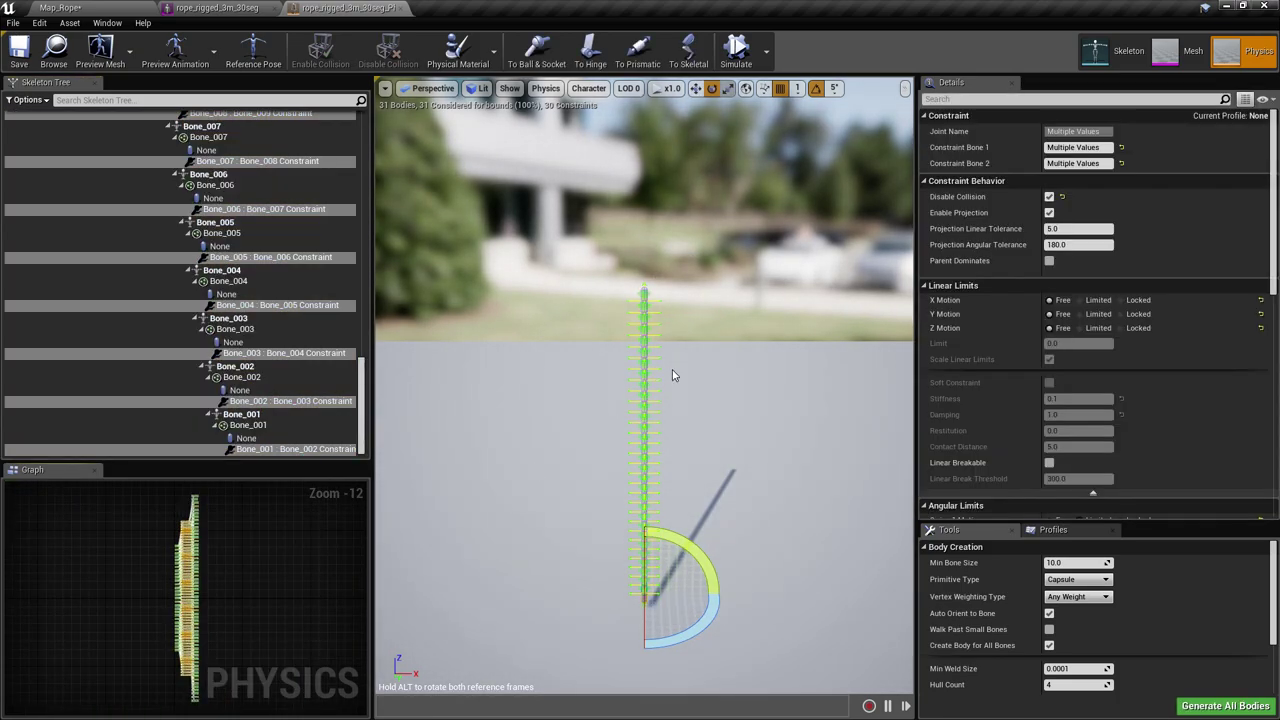
{"action": "scroll", "coordinate": [1250, 303], "scroll_direction": "down", "scroll_amount": 2}
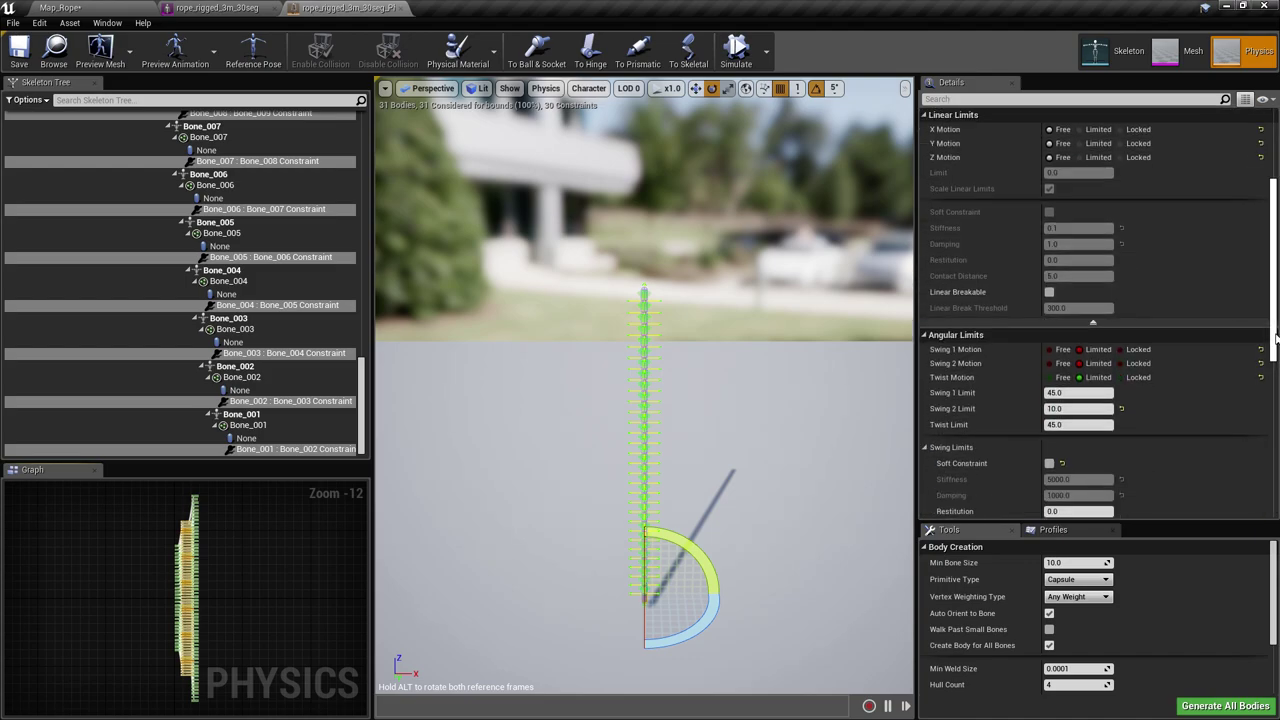
{"action": "scroll", "coordinate": [1025, 313], "scroll_direction": "up", "scroll_amount": 3}
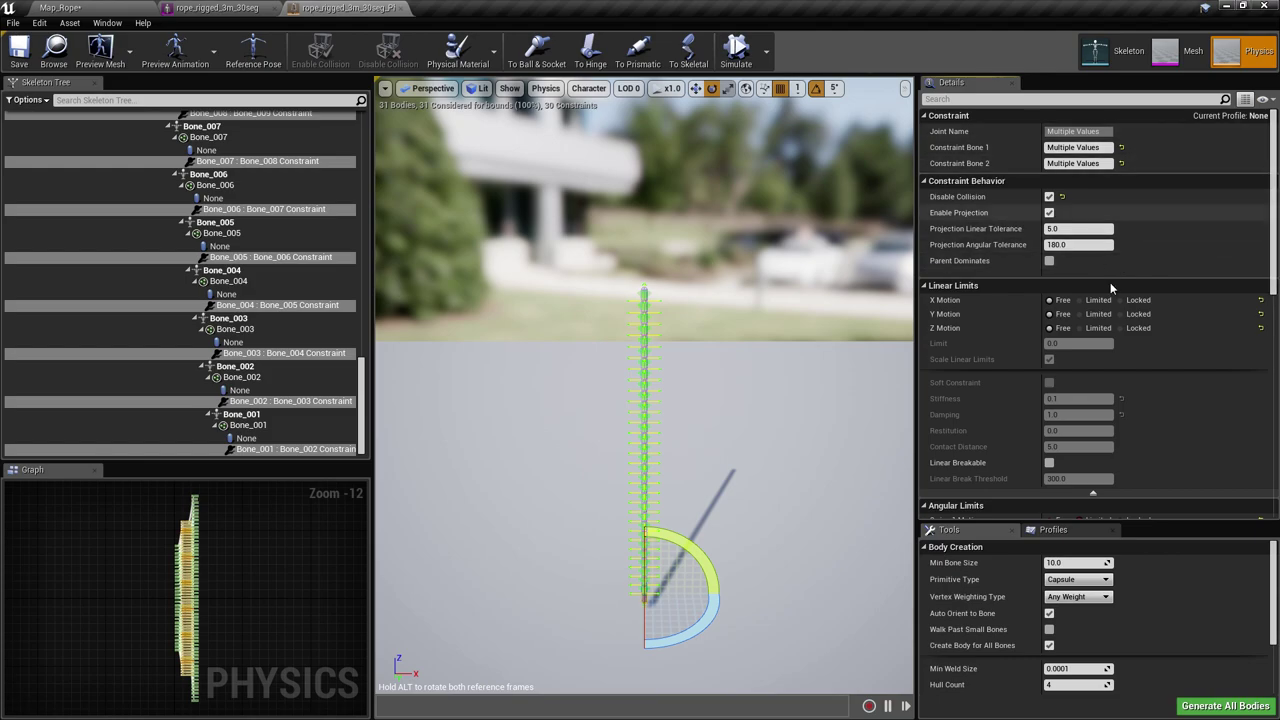
{"action": "scroll", "coordinate": [1156, 198], "scroll_direction": "down", "scroll_amount": 3}
{"action": "left_click_drag", "start_coordinate": [1270, 239], "coordinate": [1268, 175]}
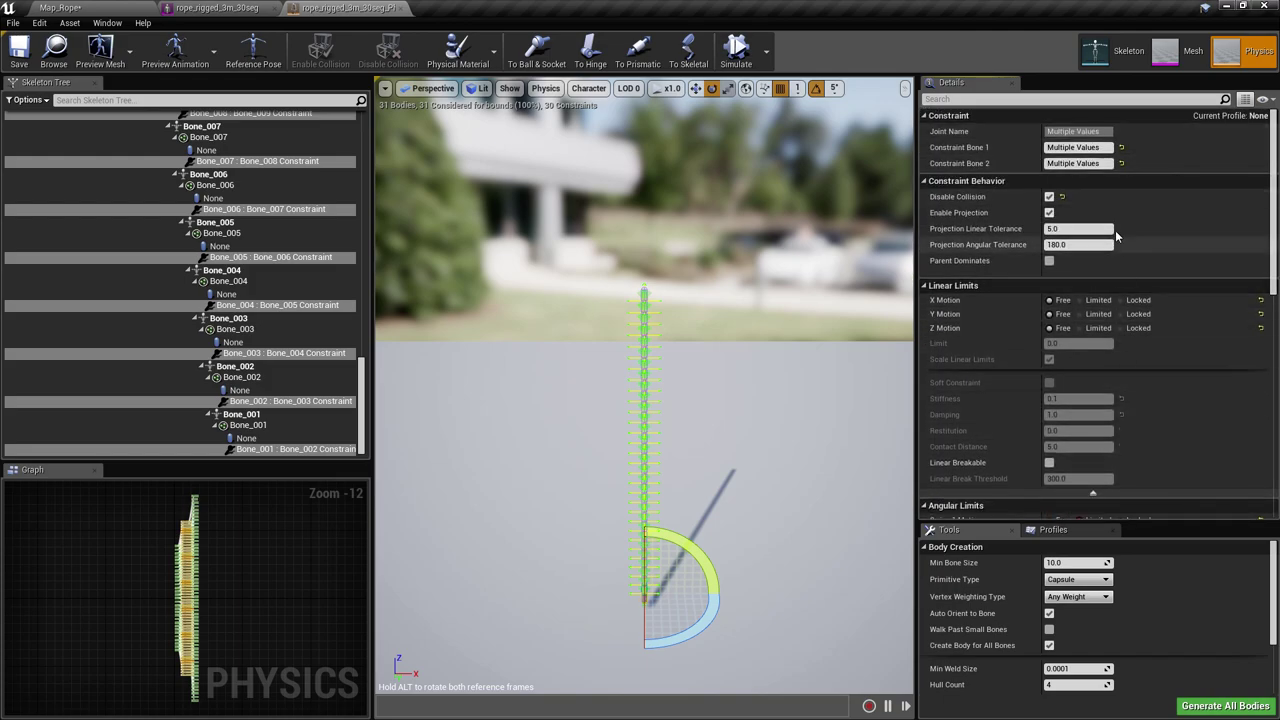
{"action": "scroll", "coordinate": [1123, 452], "scroll_direction": "down", "scroll_amount": 1}
{"action": "scroll", "coordinate": [1123, 452], "scroll_direction": "down", "scroll_amount": 2}
{"action": "scroll", "coordinate": [1124, 446], "scroll_direction": "up", "scroll_amount": 3}
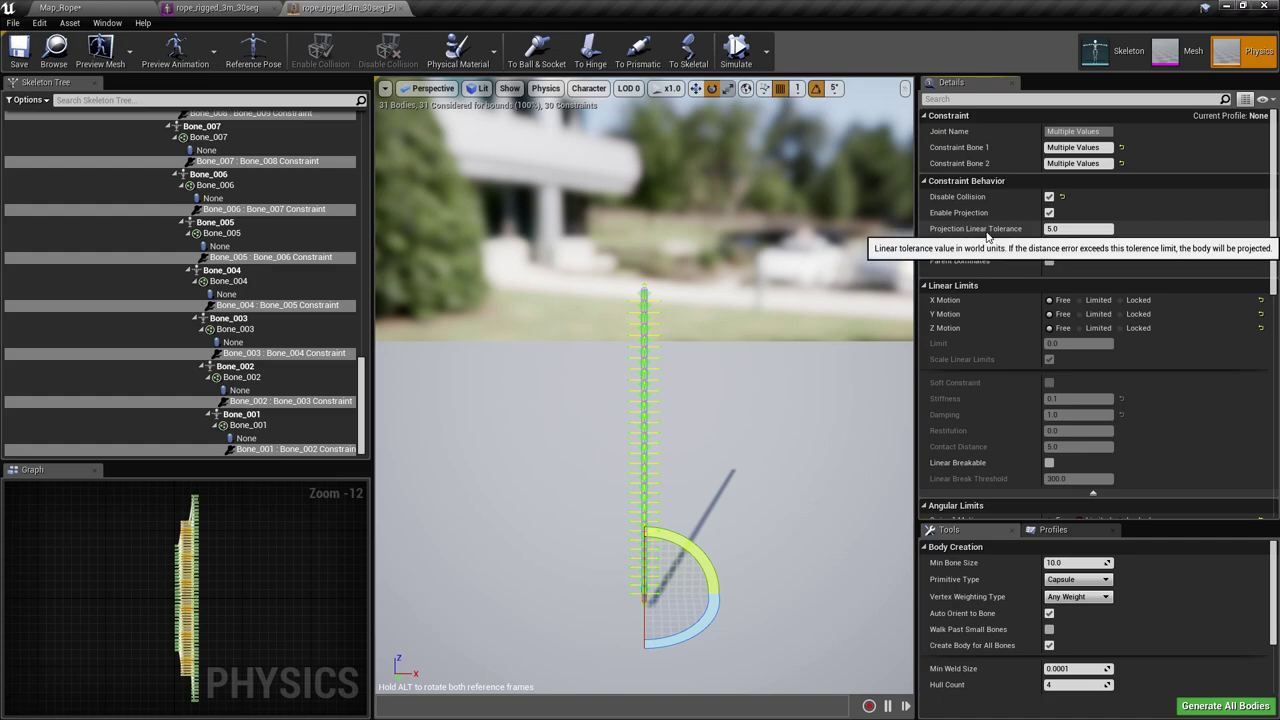
Examine the angular limit cones of the constraints at the upper end of the rope up close.
{"action": "left_click_drag", "start_coordinate": [777, 283], "coordinate": [757, 263]}
{"action": "key", "text": "w"}
{"action": "right_click_drag", "start_coordinate": [757, 263], "coordinate": [770, 220]}
{"action": "key", "text": "w"}
{"action": "key", "text": "s"}
{"action": "key", "text": "w"}
{"action": "scroll", "coordinate": [691, 240], "scroll_direction": "up", "scroll_amount": 2}
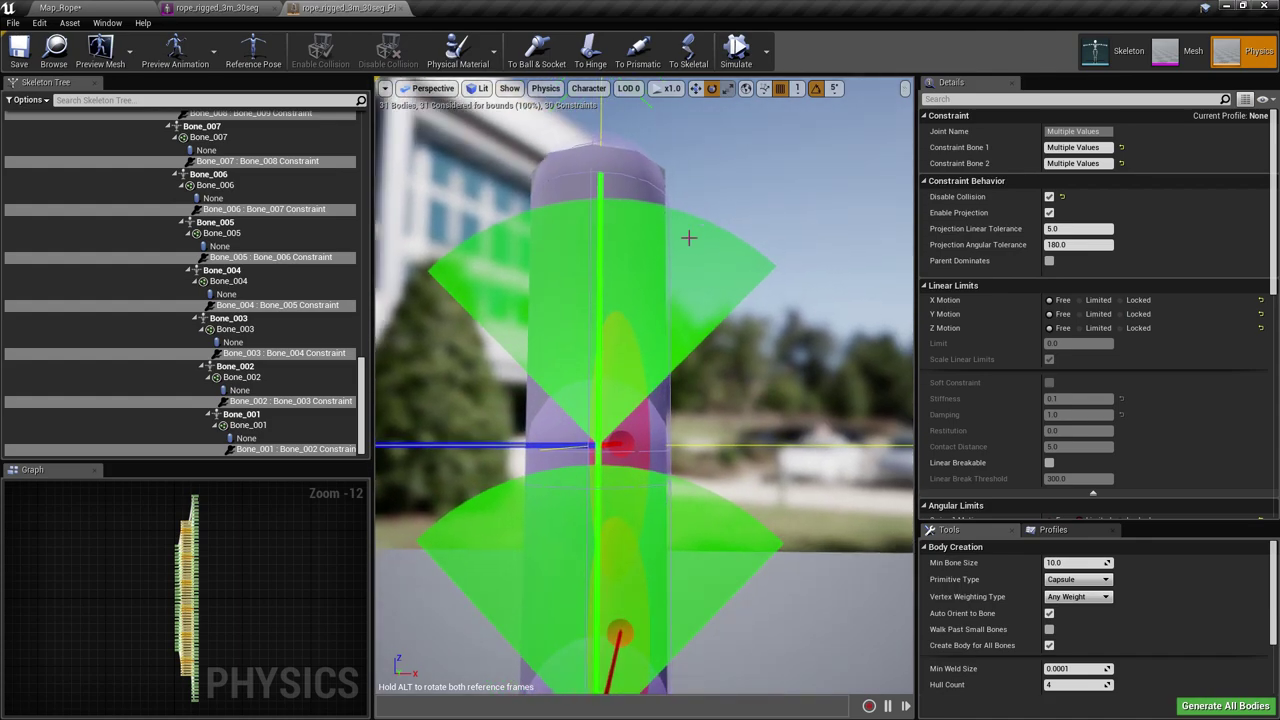
Try moving the rope's topmost body, Bone, up and down along the rope, and undo the move.
{"action": "left_click", "coordinate": [640, 180]}
{"action": "key", "text": "s"}
{"action": "mouse_move", "coordinate": [723, 183]}
{"action": "right_mouse_down"}
{"action": "mouse_move", "coordinate": [705, 186]}
{"action": "mouse_move", "coordinate": [723, 183]}
{"action": "right_mouse_up"}
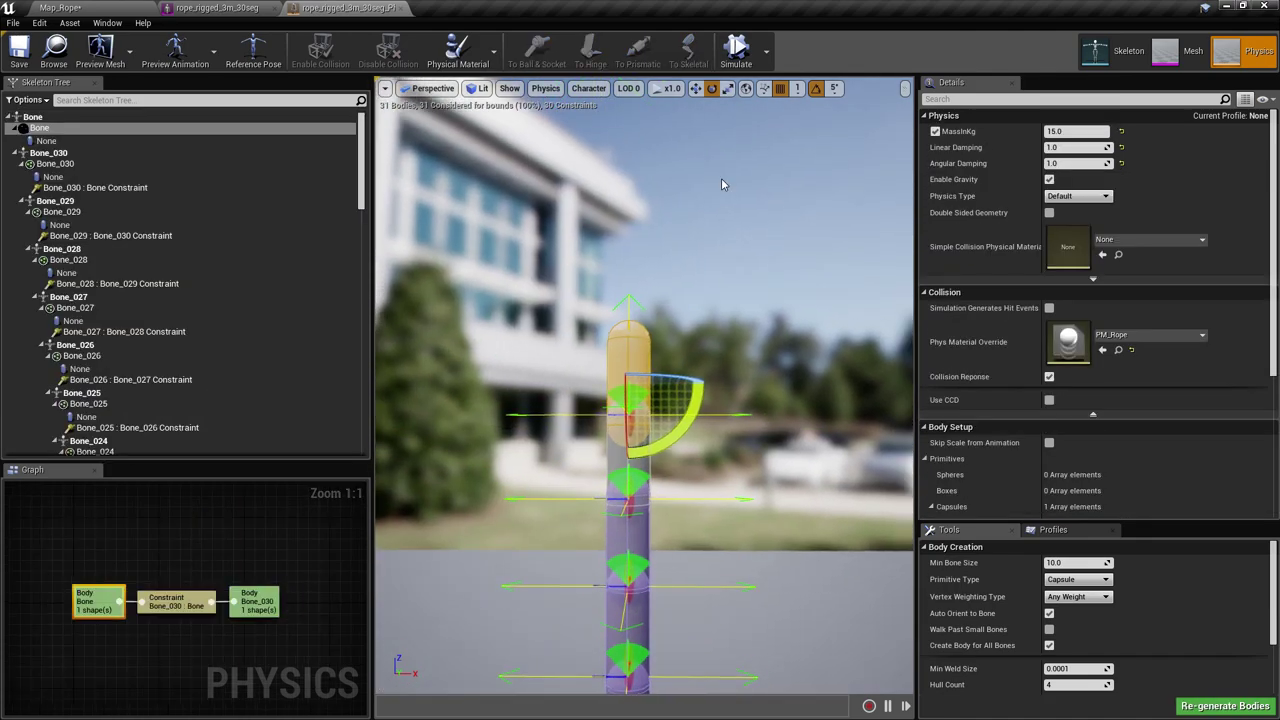
{"action": "left_click", "coordinate": [697, 89]}
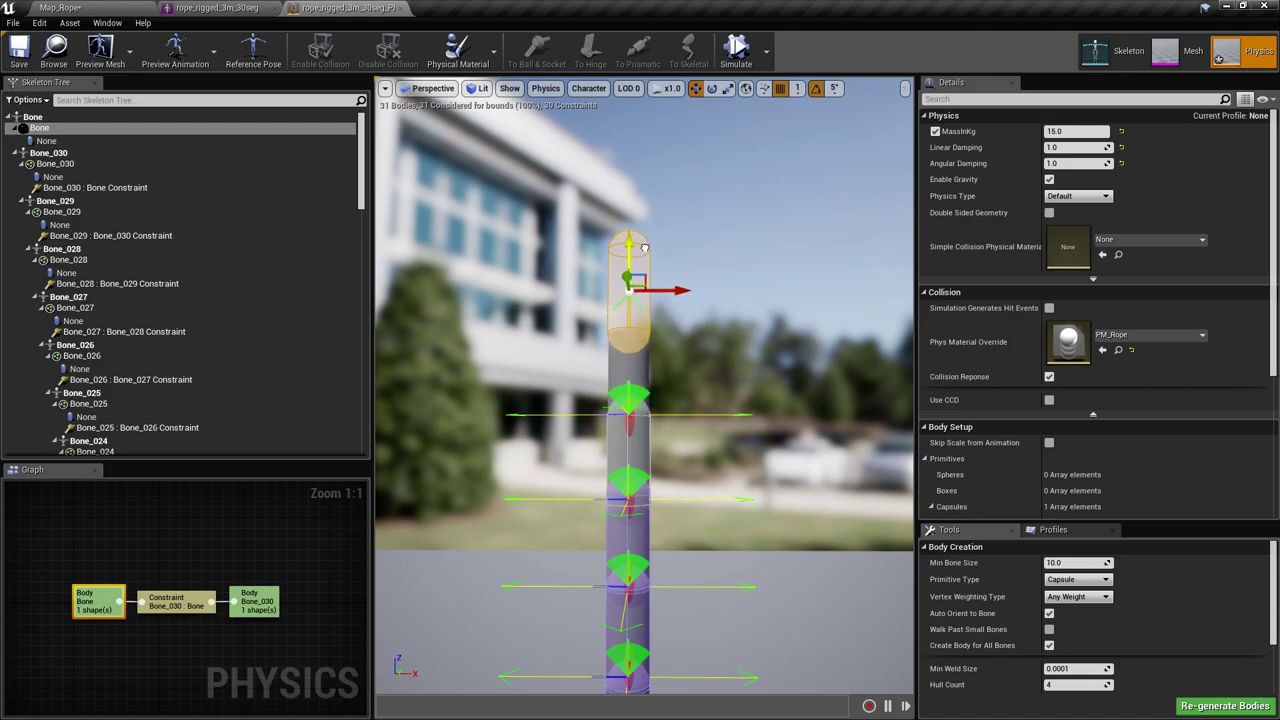
{"action": "left_click_drag", "start_coordinate": [644, 247], "coordinate": [641, 373]}
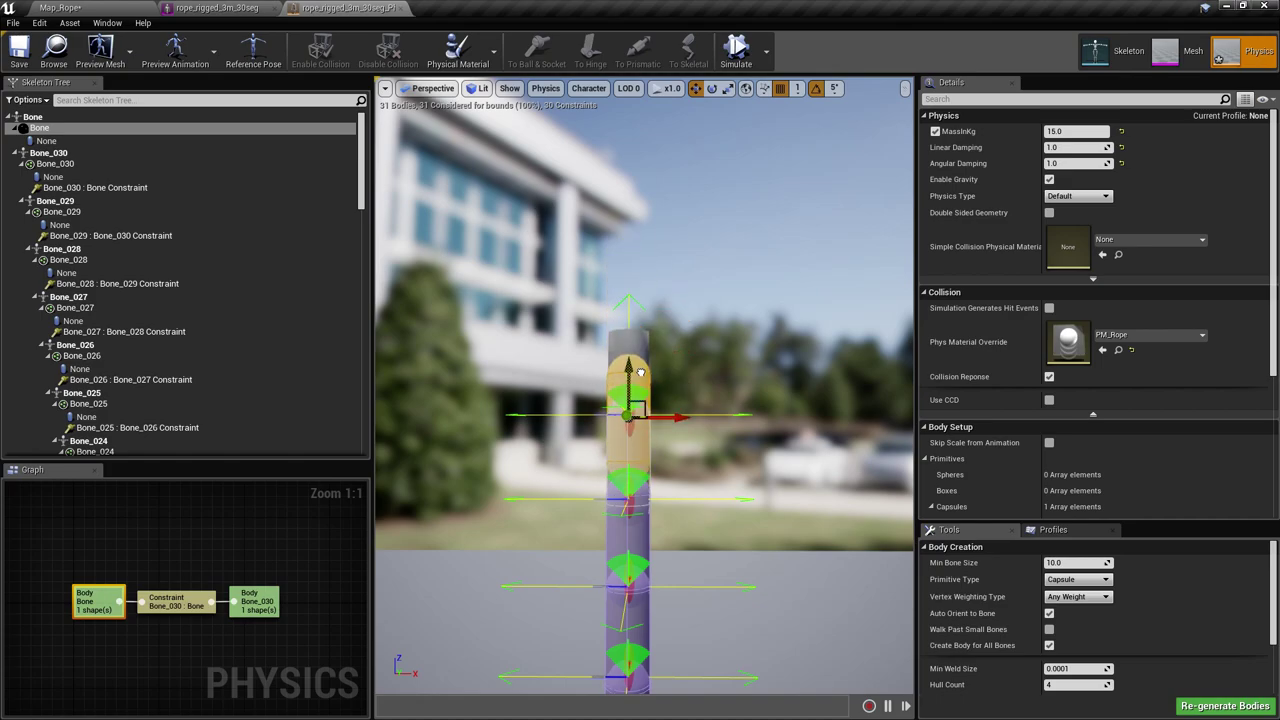
{"action": "key", "text": "ctrl+z"}
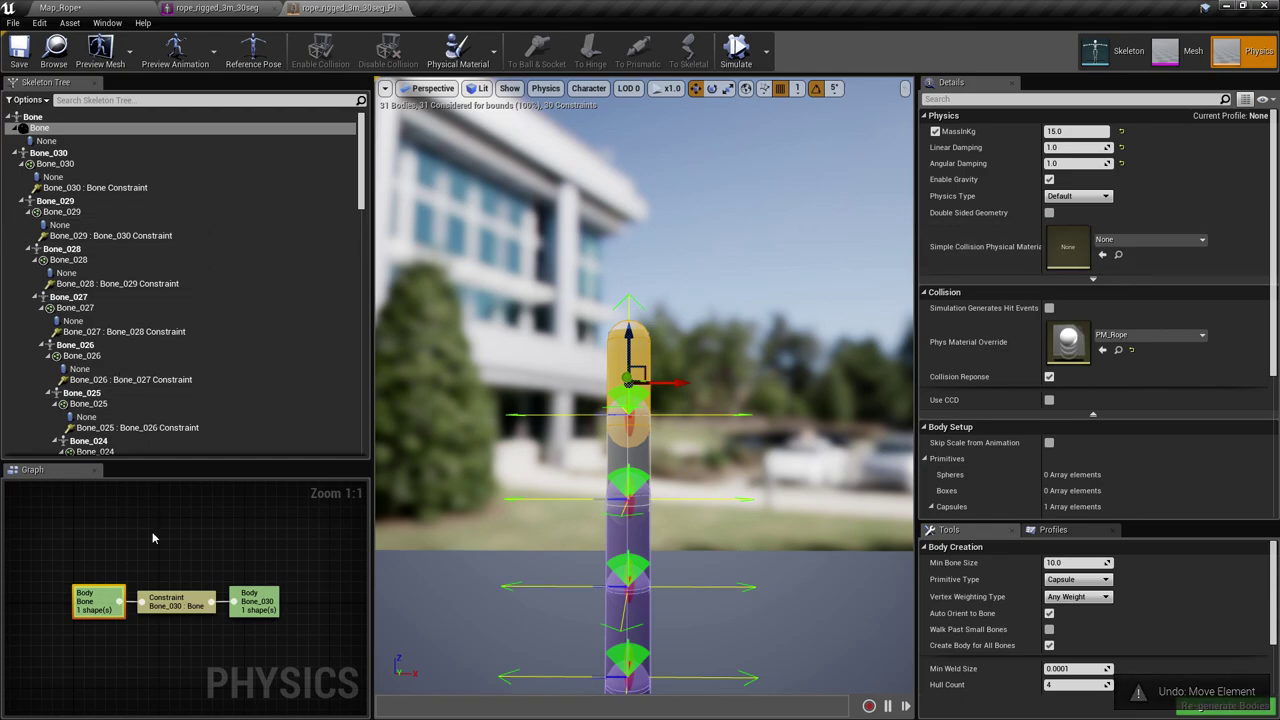
Select the Bone_004 : Bone_005 constraint and review its projection, angular limit, linear motor and angular motor settings.
{"action": "left_click", "coordinate": [90, 236]}
{"action": "key", "text": "ctrl+a"}
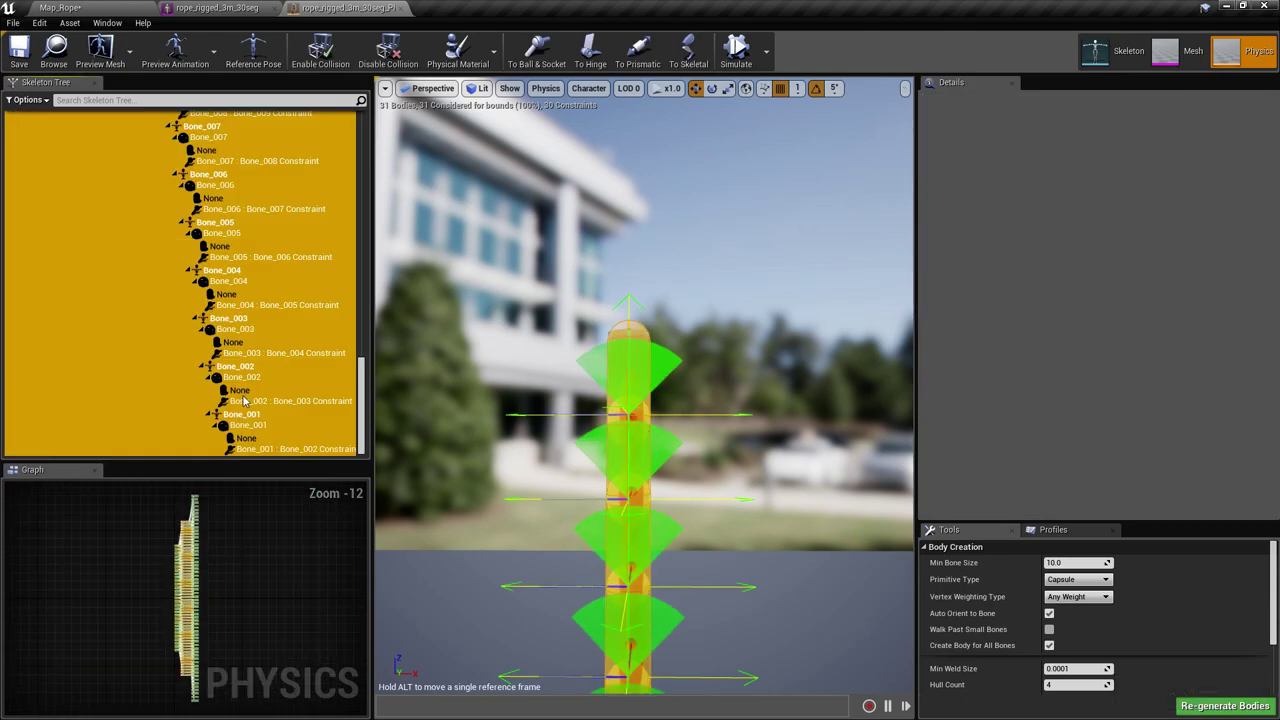
{"action": "left_click", "coordinate": [269, 309]}
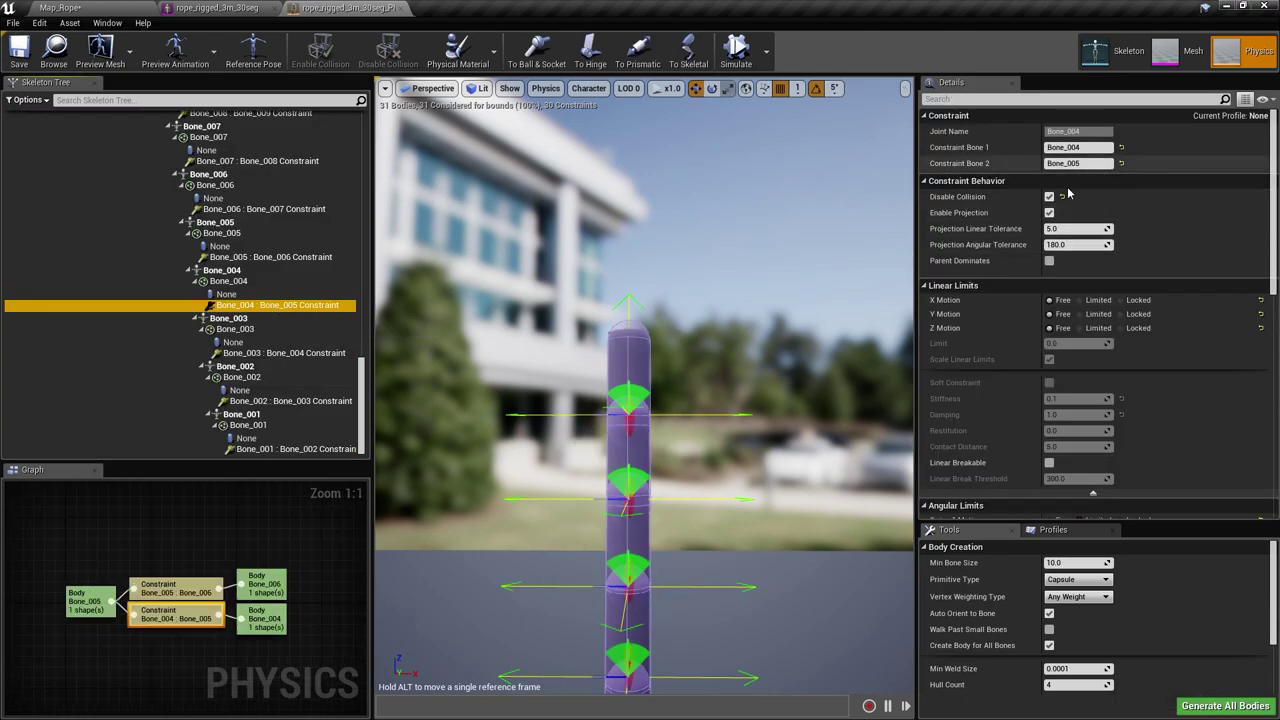
{"action": "left_click", "coordinate": [1048, 213]}
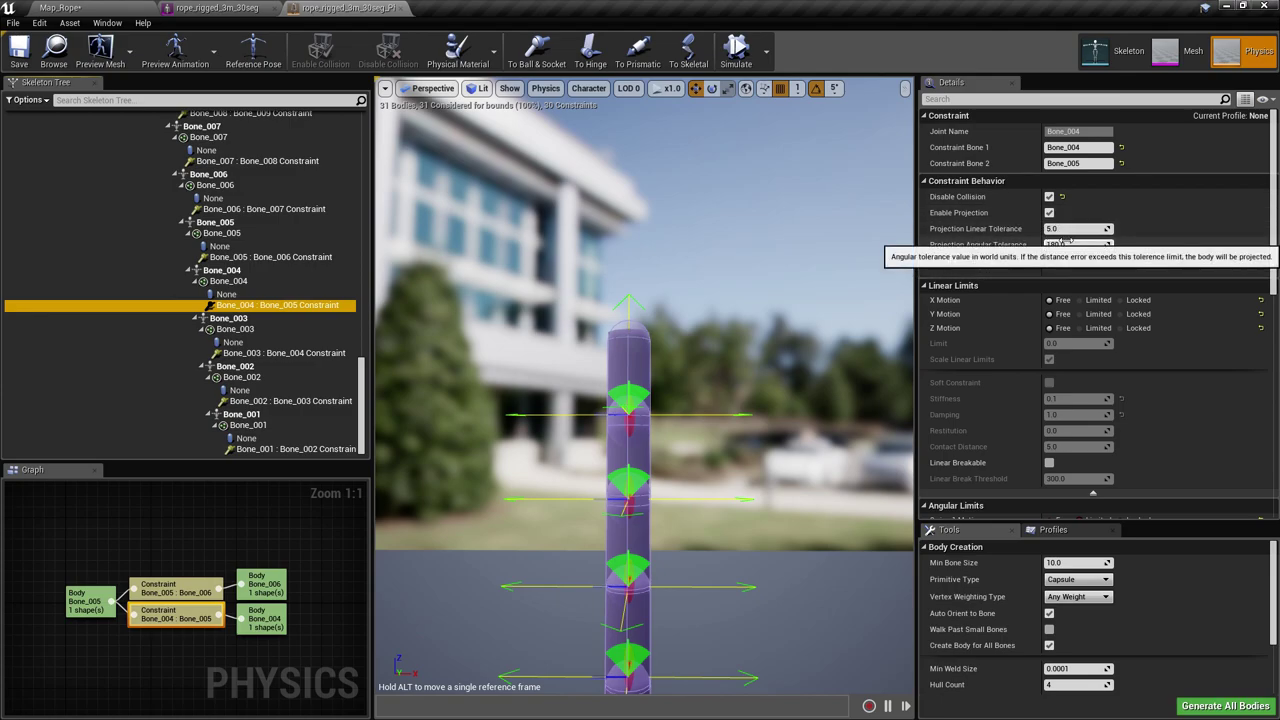
{"action": "scroll", "coordinate": [1182, 356], "scroll_direction": "down", "scroll_amount": 8}
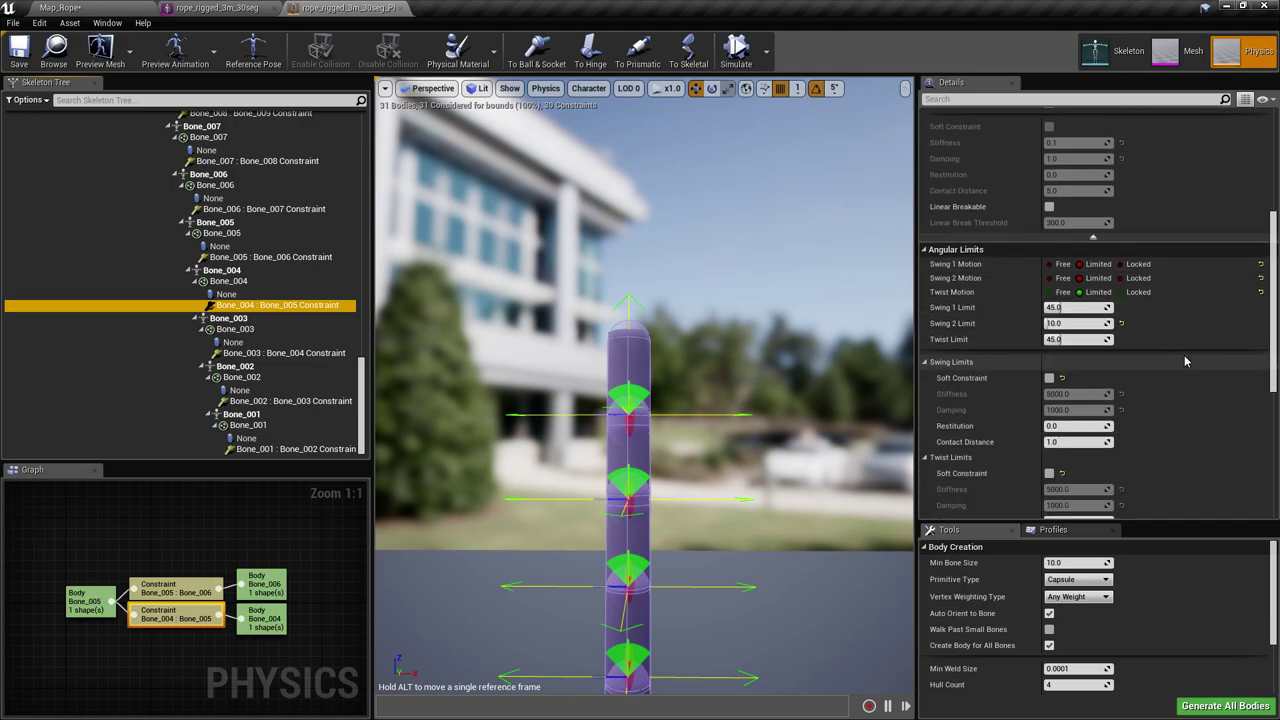
{"action": "scroll", "coordinate": [1183, 355], "scroll_direction": "down", "scroll_amount": 7}
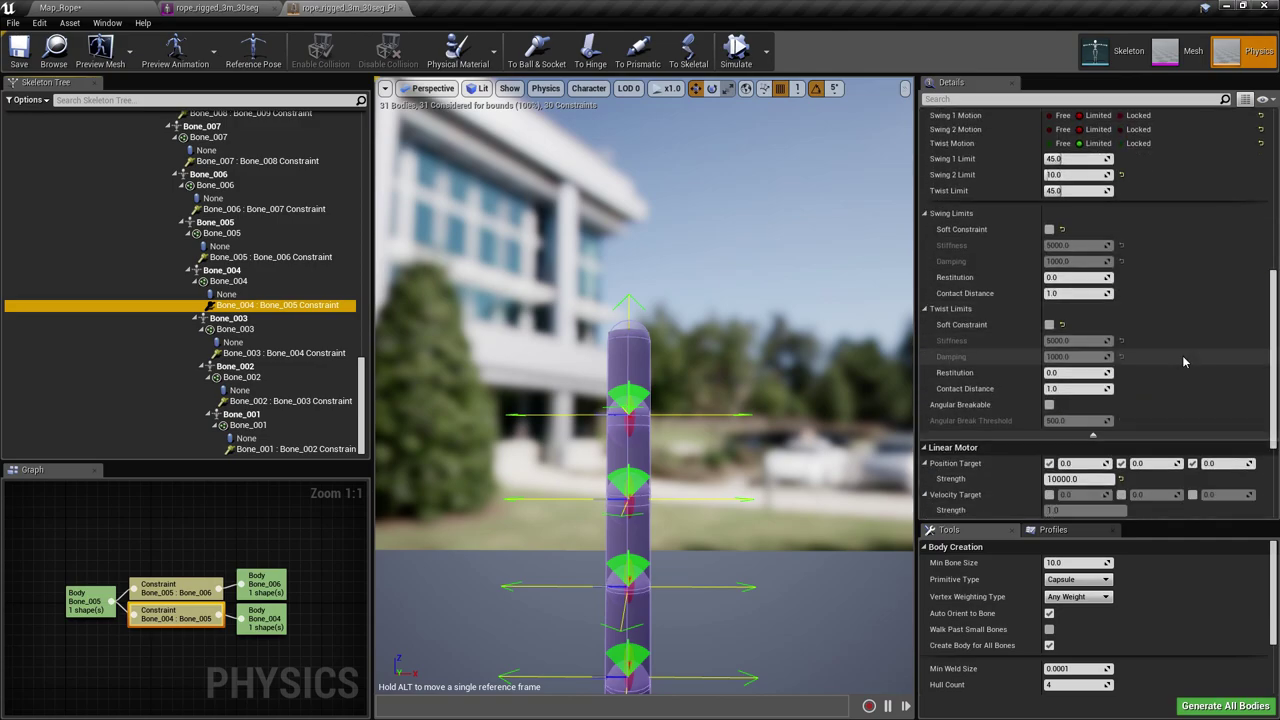
{"action": "right_click_drag", "start_coordinate": [792, 277], "coordinate": [760, 277]}
{"action": "right_click_drag", "start_coordinate": [652, 250], "coordinate": [622, 236]}
{"action": "scroll", "coordinate": [622, 236], "scroll_direction": "up", "scroll_amount": 3}
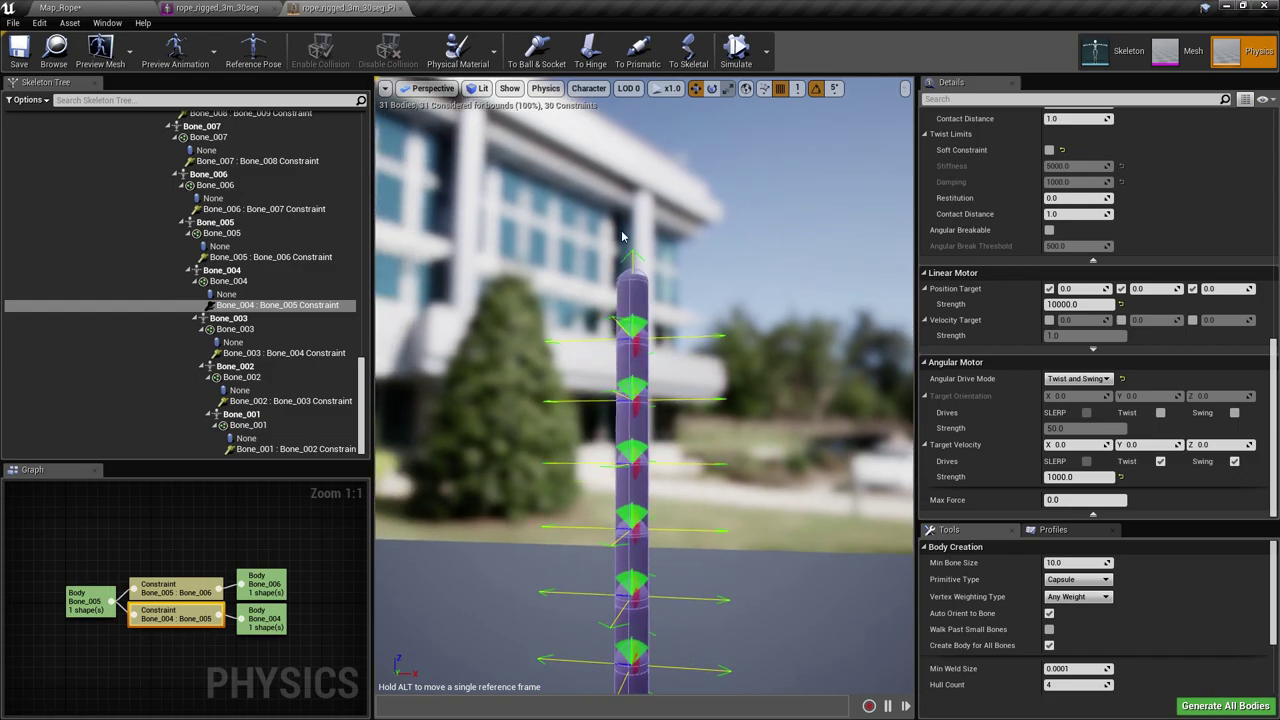
{"action": "mouse_move", "coordinate": [713, 320]}
{"action": "right_mouse_down"}
{"action": "mouse_move", "coordinate": [751, 367]}
{"action": "mouse_move", "coordinate": [699, 340]}
{"action": "right_mouse_up"}
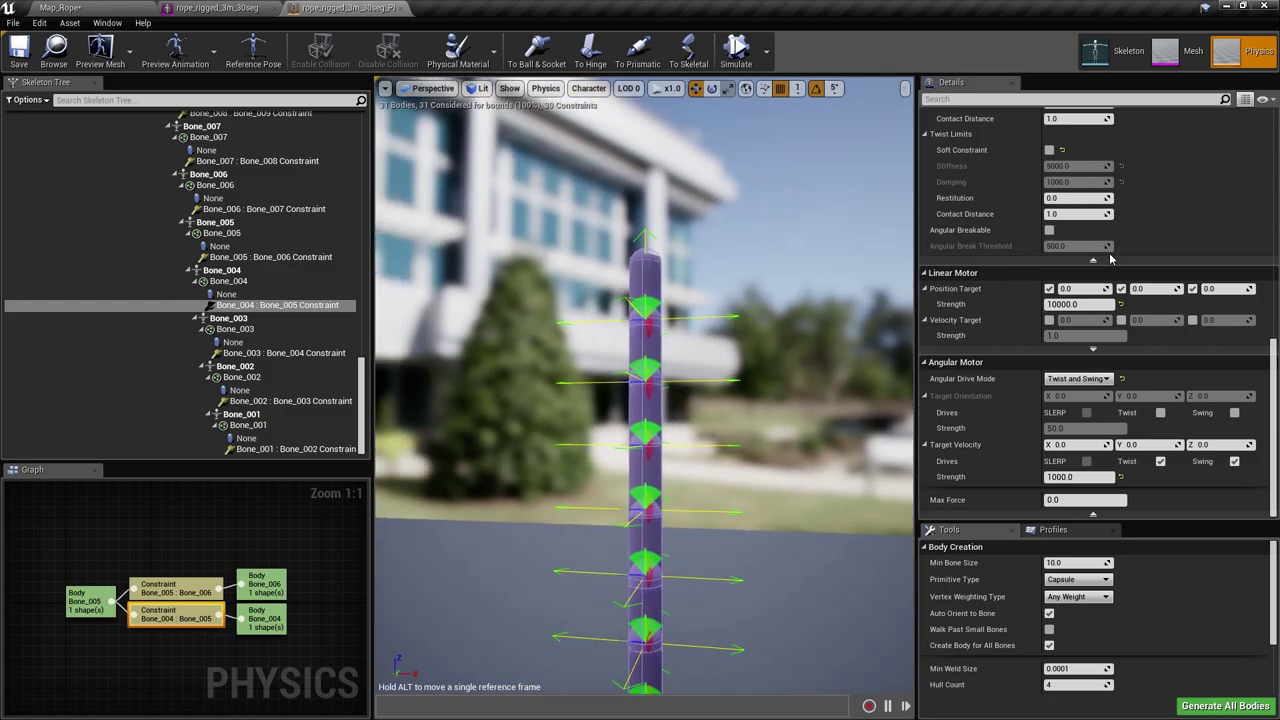
{"action": "left_click_drag", "start_coordinate": [1275, 396], "coordinate": [1275, 160]}
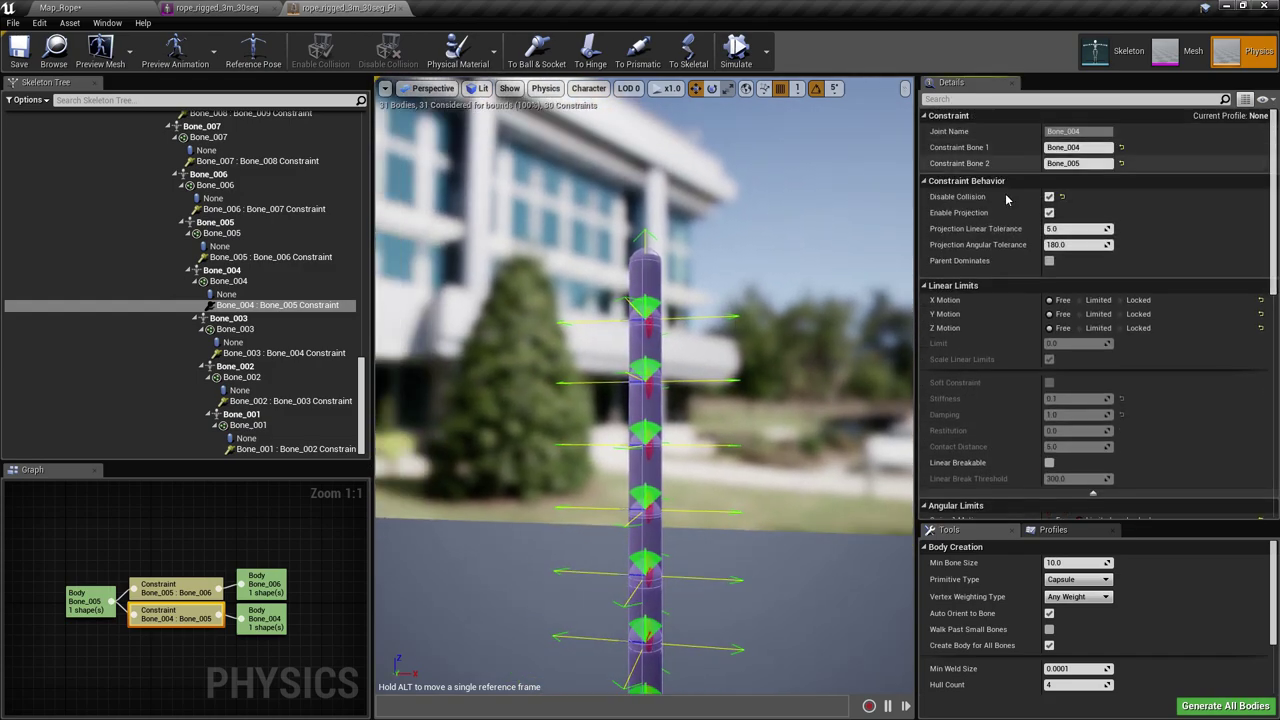
Select all bodies of the rope and set their linear damping to 5.
{"action": "left_click", "coordinate": [268, 272]}
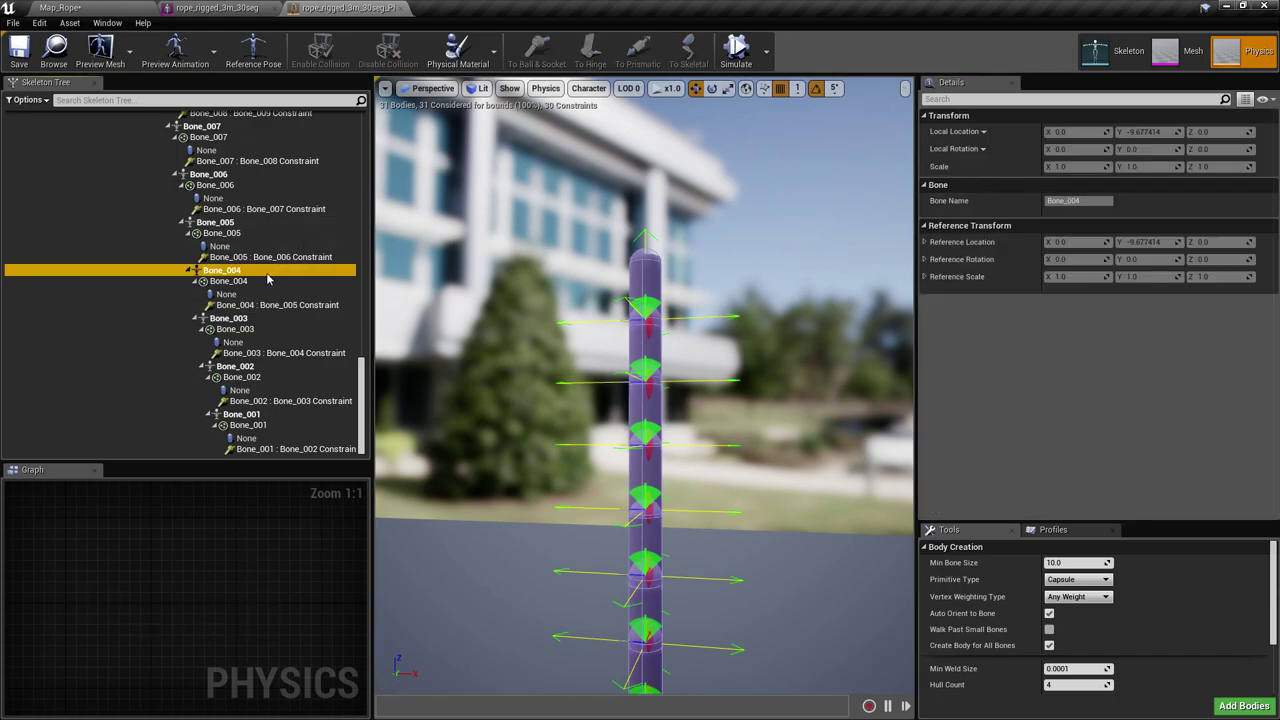
{"action": "key", "text": "ctrl+a"}
{"action": "left_click_drag", "start_coordinate": [154, 517], "coordinate": [183, 688]}
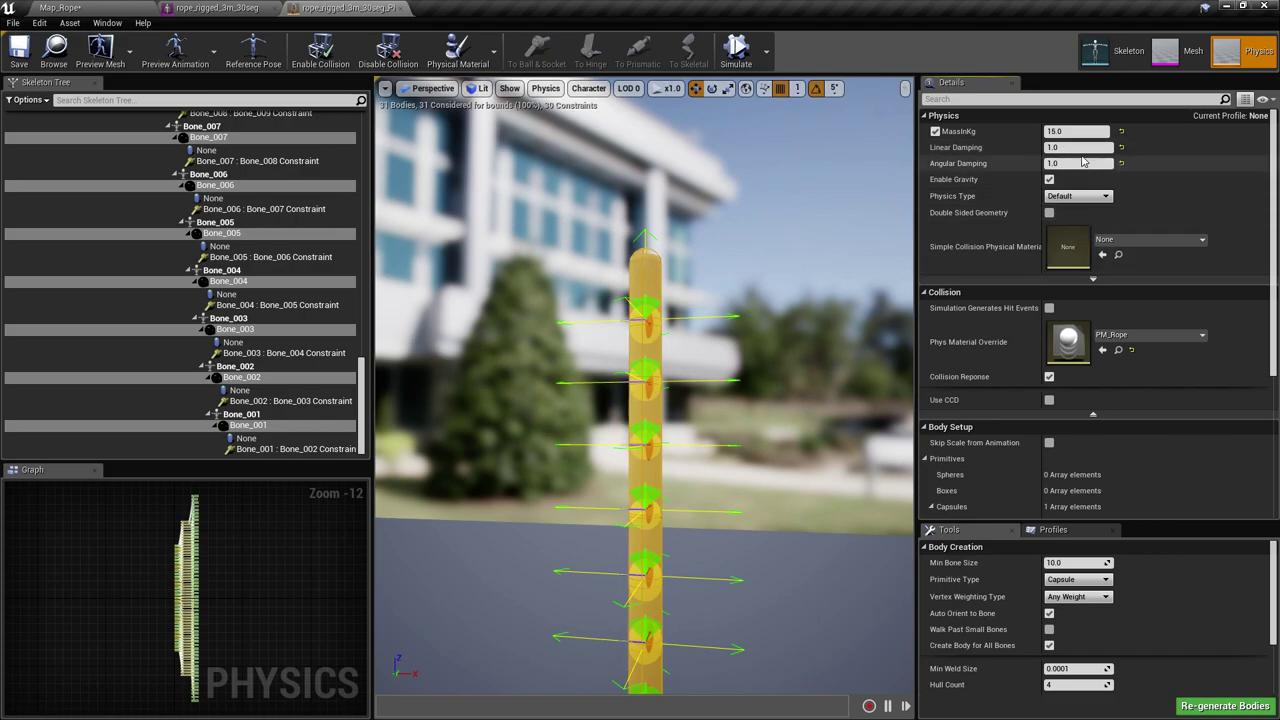
{"action": "left_click", "coordinate": [1068, 147]}
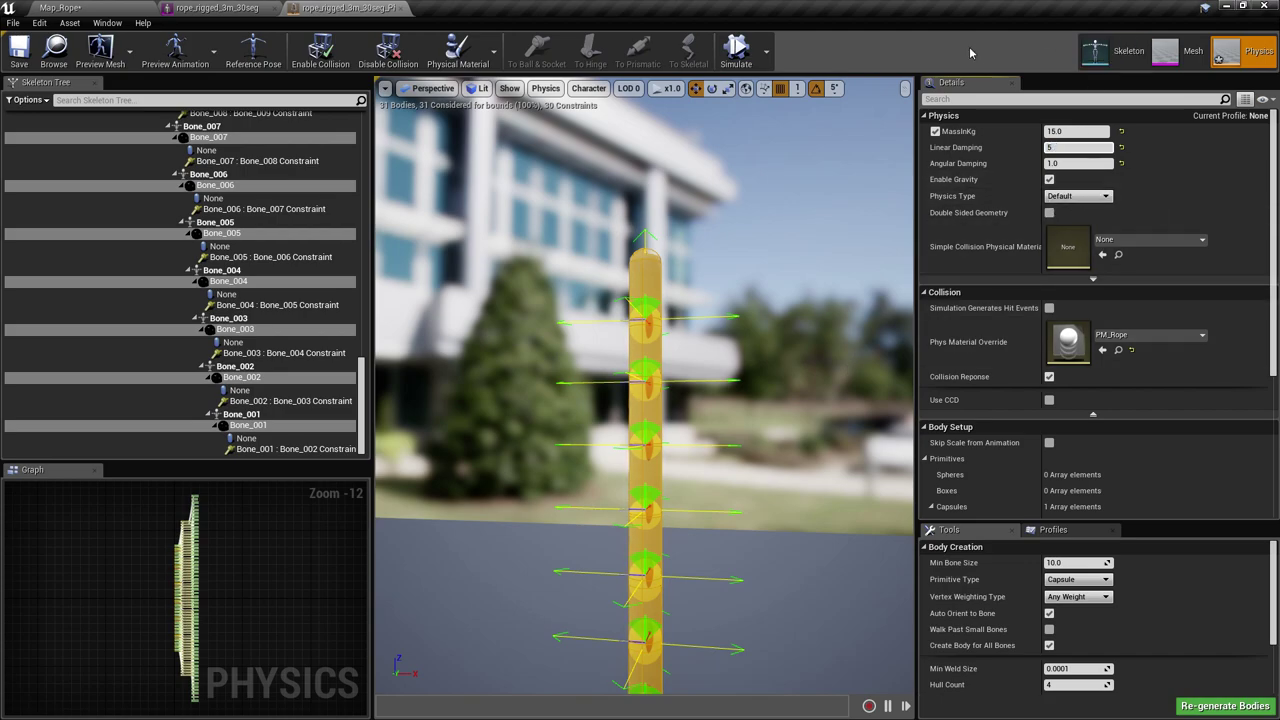
{"action": "key", "text": "Return"}
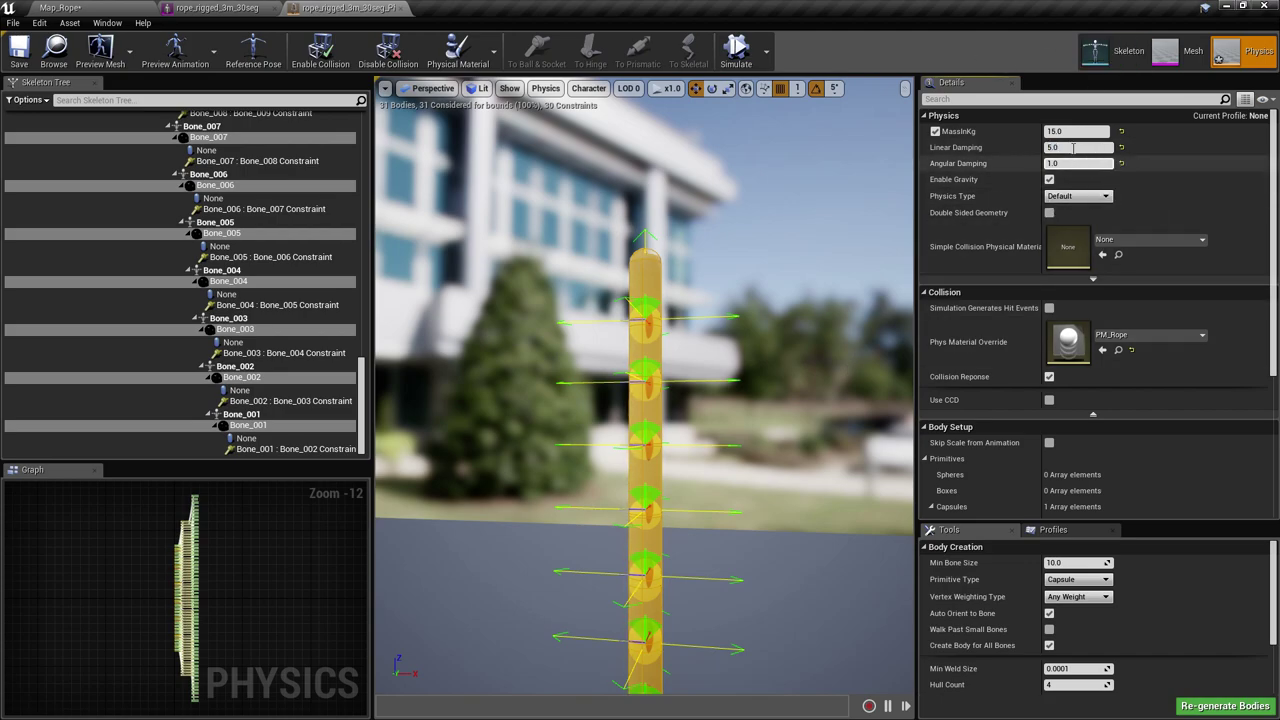
Set the linear damping of all selected rope bodies to 1.
{"action": "left_click", "coordinate": [1075, 147]}
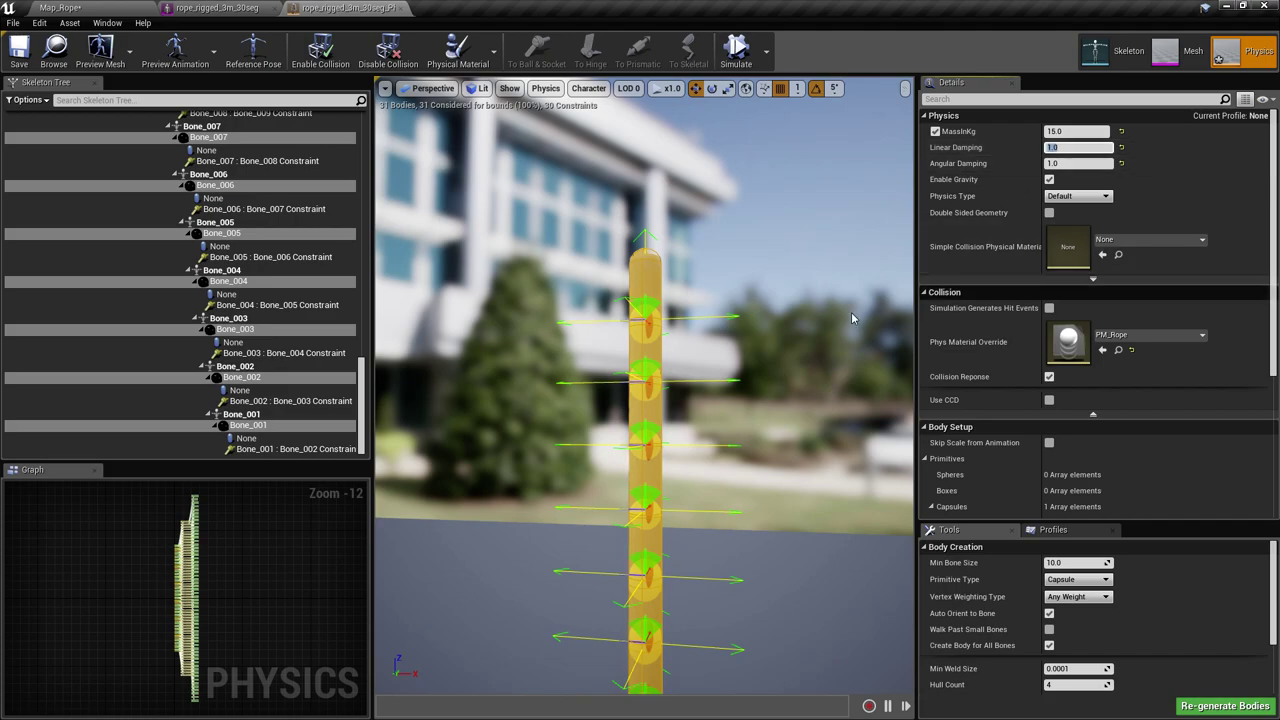
{"action": "key", "text": "Return"}
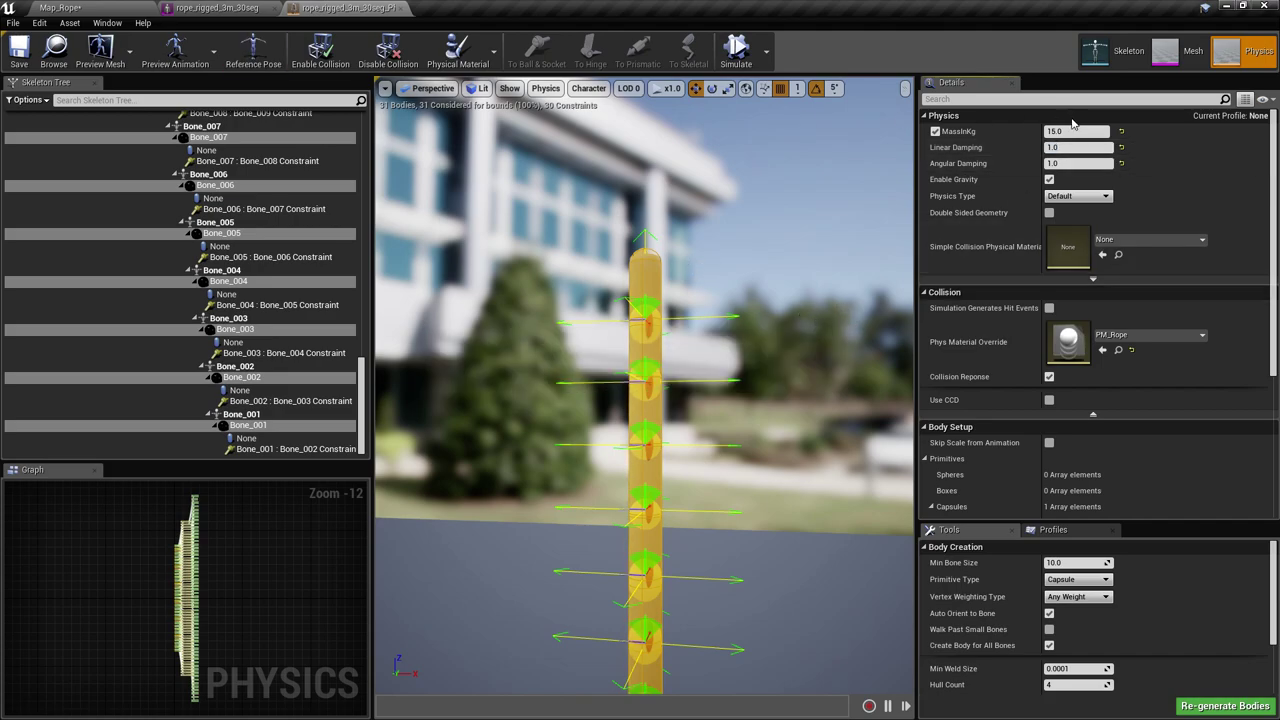
{"action": "scroll", "coordinate": [878, 373], "scroll_direction": "down", "scroll_amount": 5}
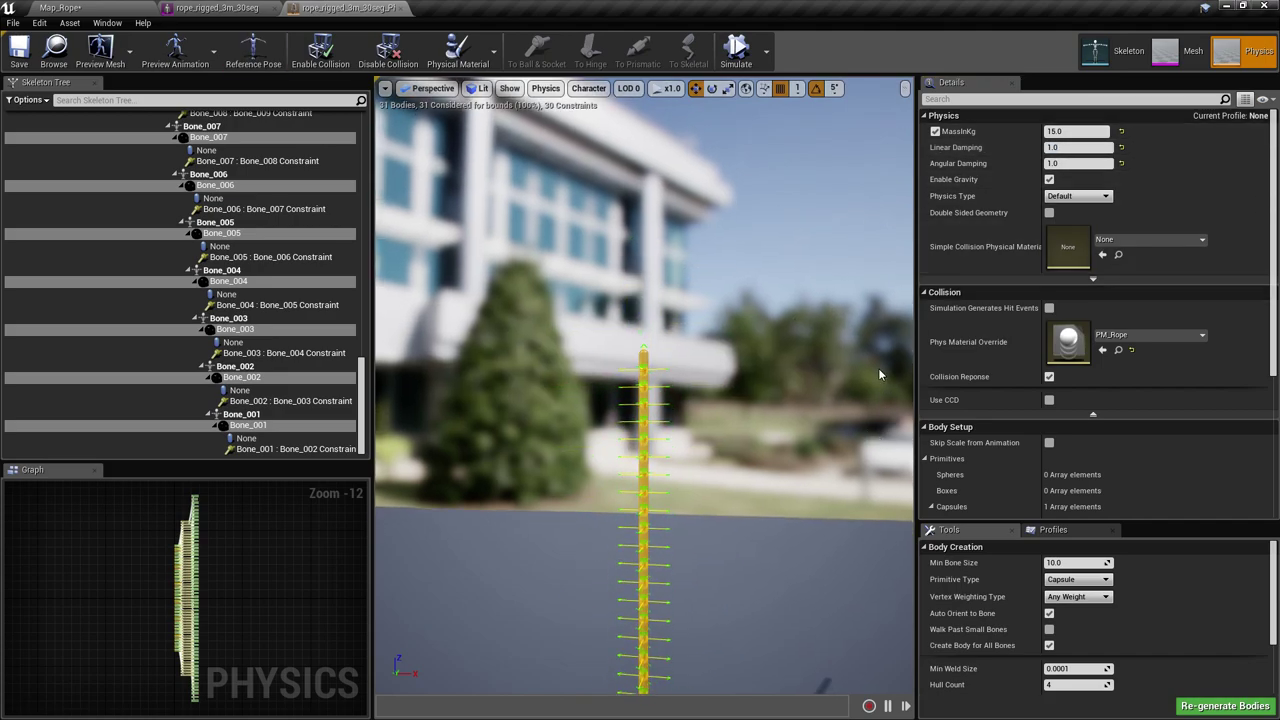
{"action": "right_click_drag", "start_coordinate": [633, 413], "coordinate": [680, 420]}
{"action": "key", "text": "w"}
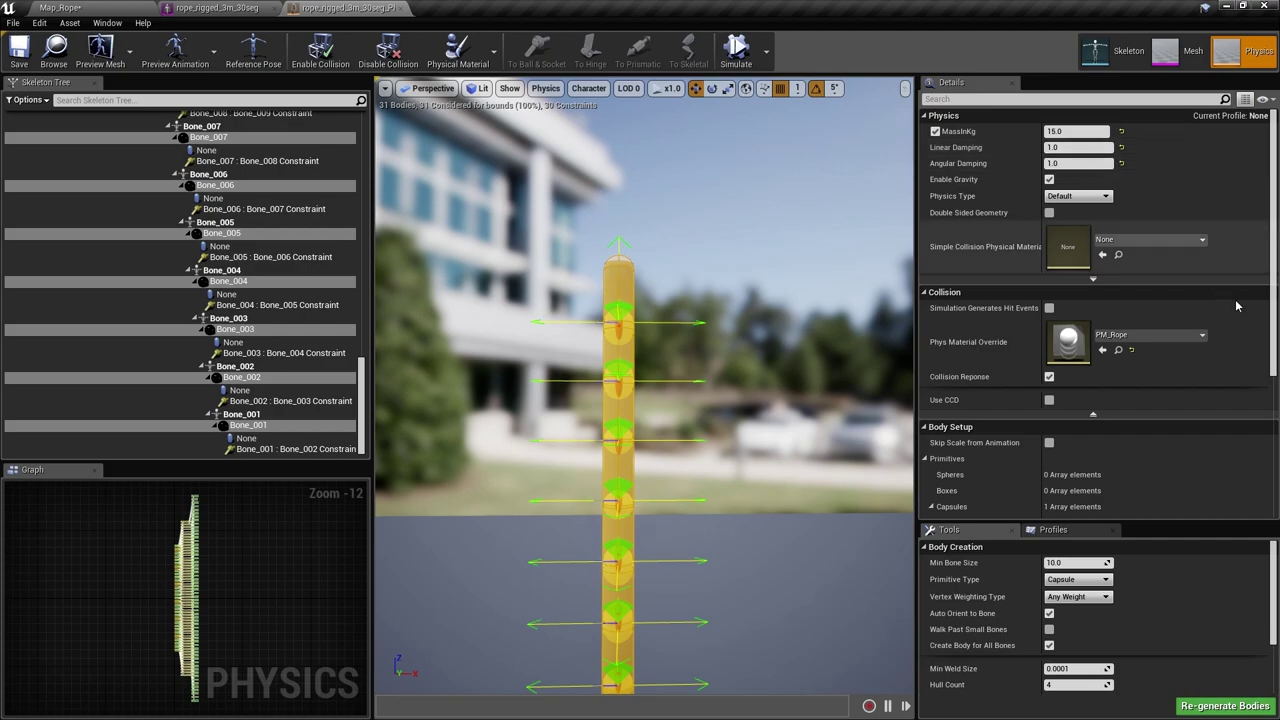
{"action": "scroll", "coordinate": [1236, 306], "scroll_direction": "down", "scroll_amount": 5}
{"action": "scroll", "coordinate": [1250, 326], "scroll_direction": "up", "scroll_amount": 5}
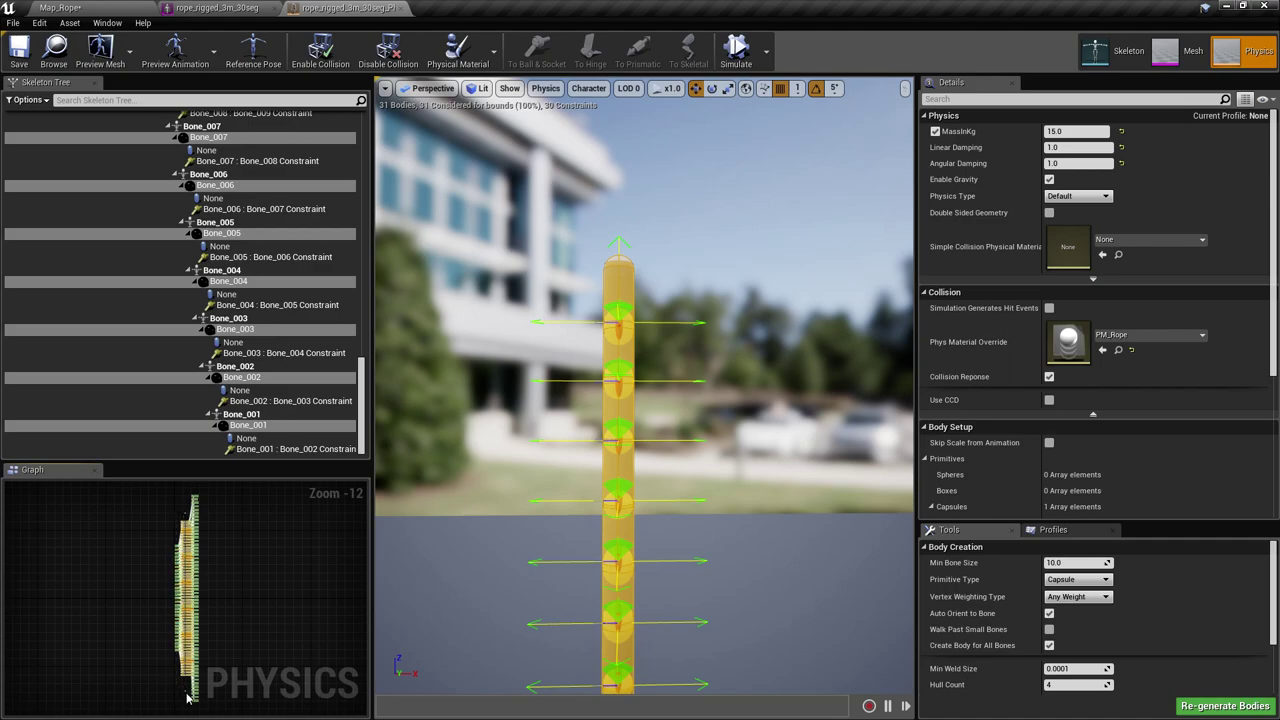
Select all constraints of the rope and review their linear motor and angular motor settings.
{"action": "left_click_drag", "start_coordinate": [187, 698], "coordinate": [188, 698]}
{"action": "scroll", "coordinate": [1176, 309], "scroll_direction": "down", "scroll_amount": 9}
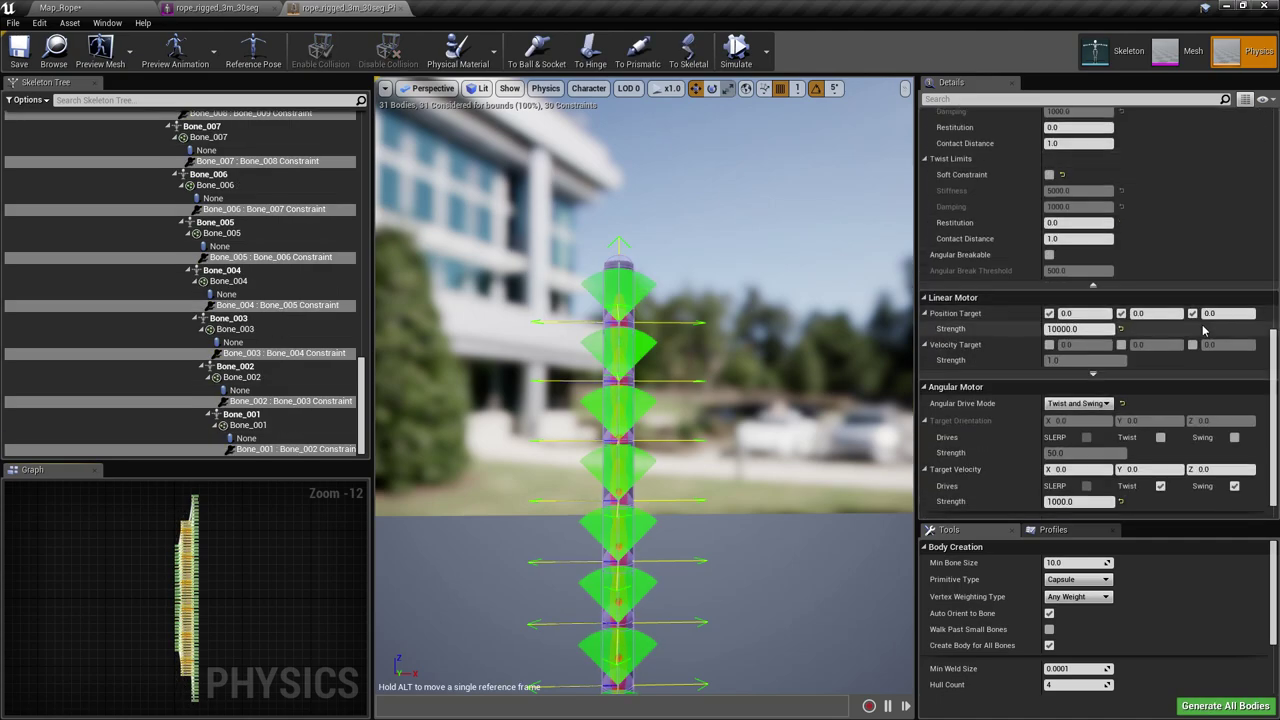
{"action": "scroll", "coordinate": [1205, 330], "scroll_direction": "down", "scroll_amount": 1}
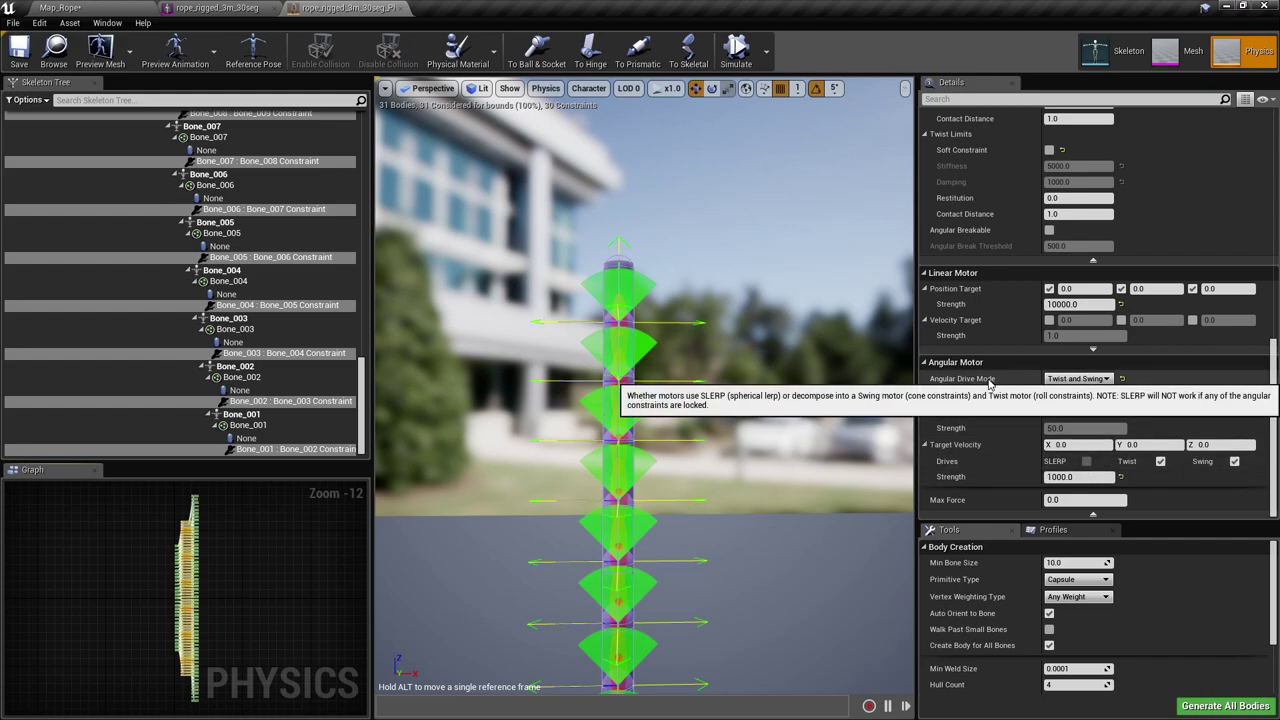
Select the Bone_029 : Bone_030 constraint, examine its angular limit cones up close and check its linear and angular motor settings.
{"action": "left_click", "coordinate": [618, 356]}
{"action": "key", "text": "f"}
{"action": "scroll", "coordinate": [644, 386], "scroll_direction": "down", "scroll_amount": 5}
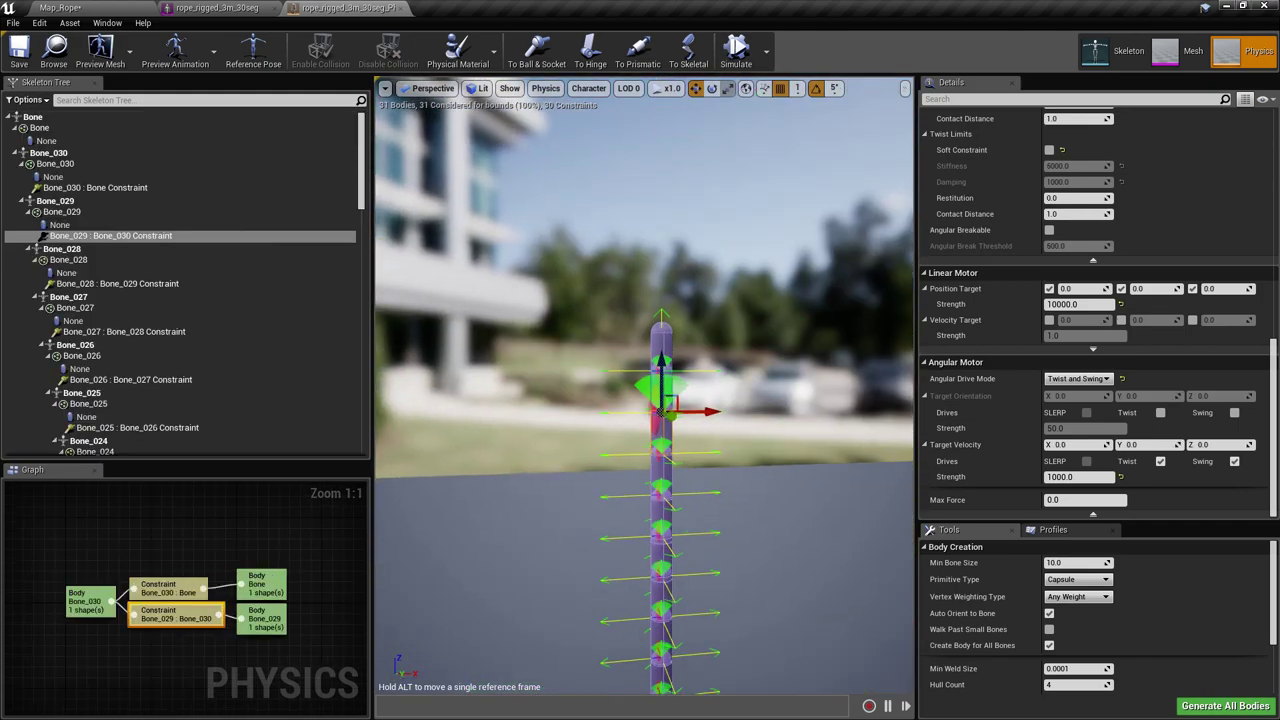
{"action": "left_click_drag", "start_coordinate": [644, 400], "coordinate": [700, 400], "text": "alt"}
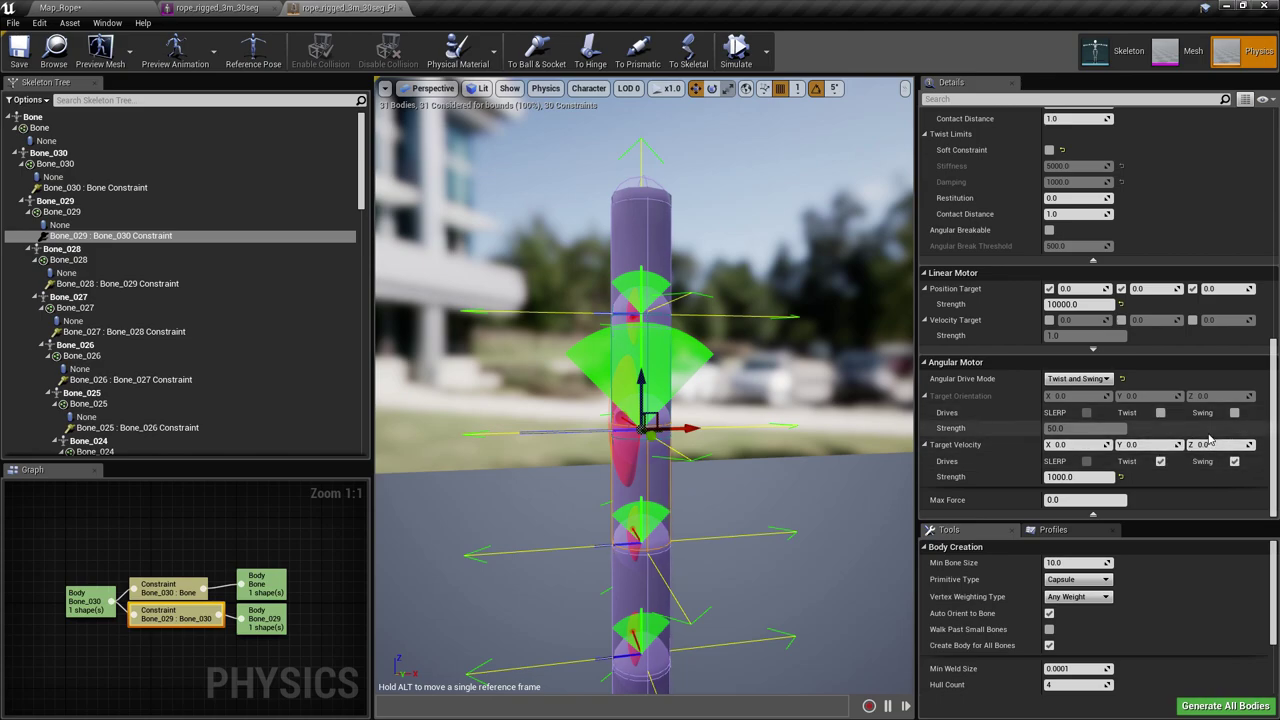
{"action": "scroll", "coordinate": [1224, 438], "scroll_direction": "up", "scroll_amount": 2}
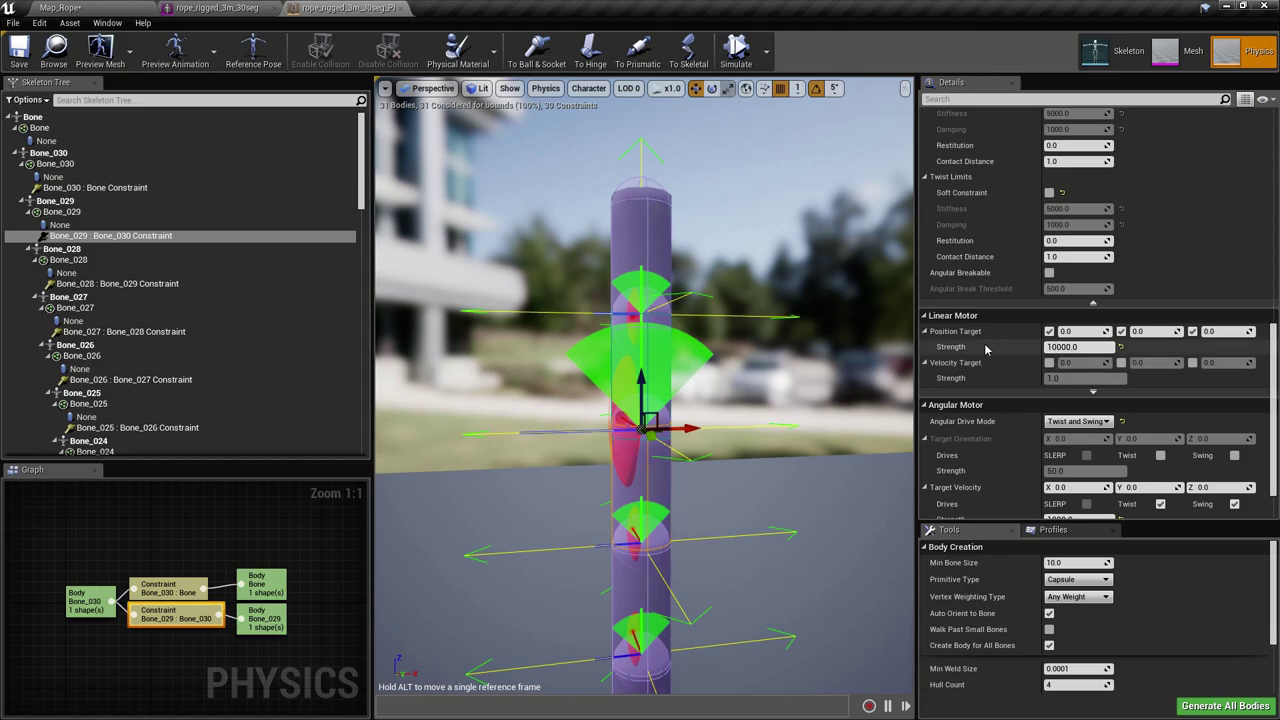
{"action": "left_click_drag", "start_coordinate": [1276, 405], "coordinate": [1276, 407]}
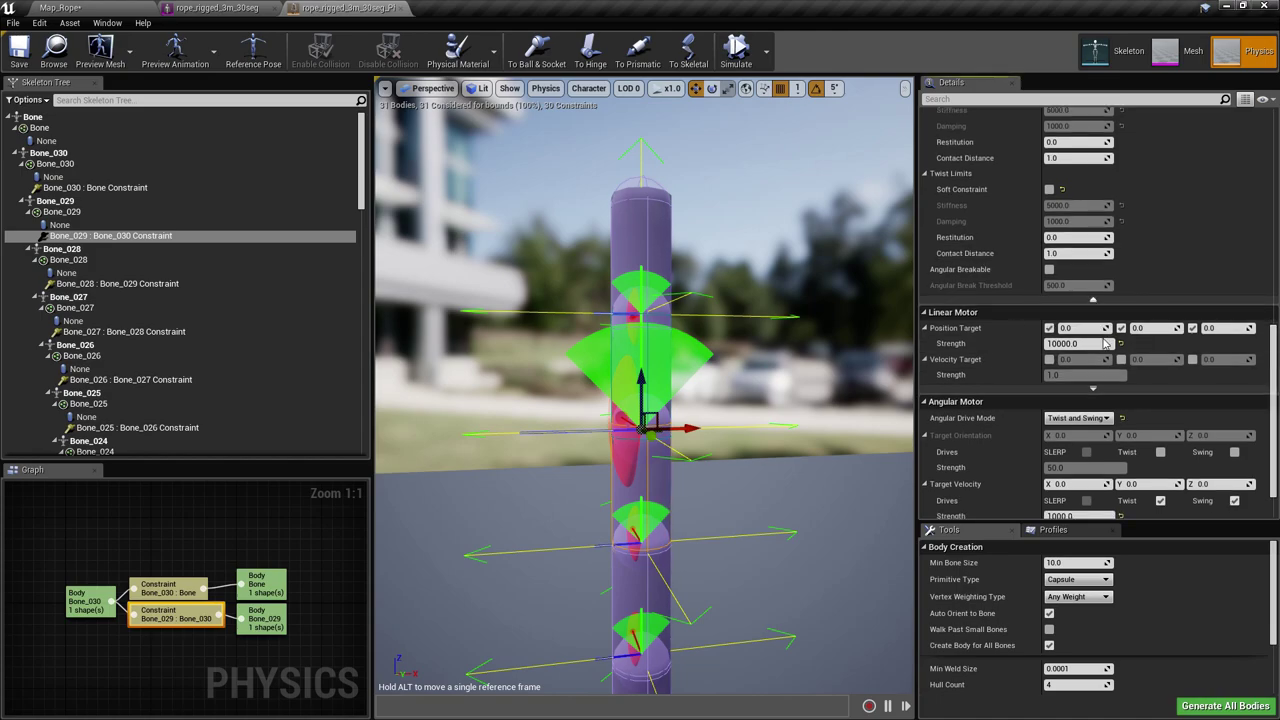
{"action": "scroll", "coordinate": [1277, 440], "scroll_direction": "down", "scroll_amount": 1}
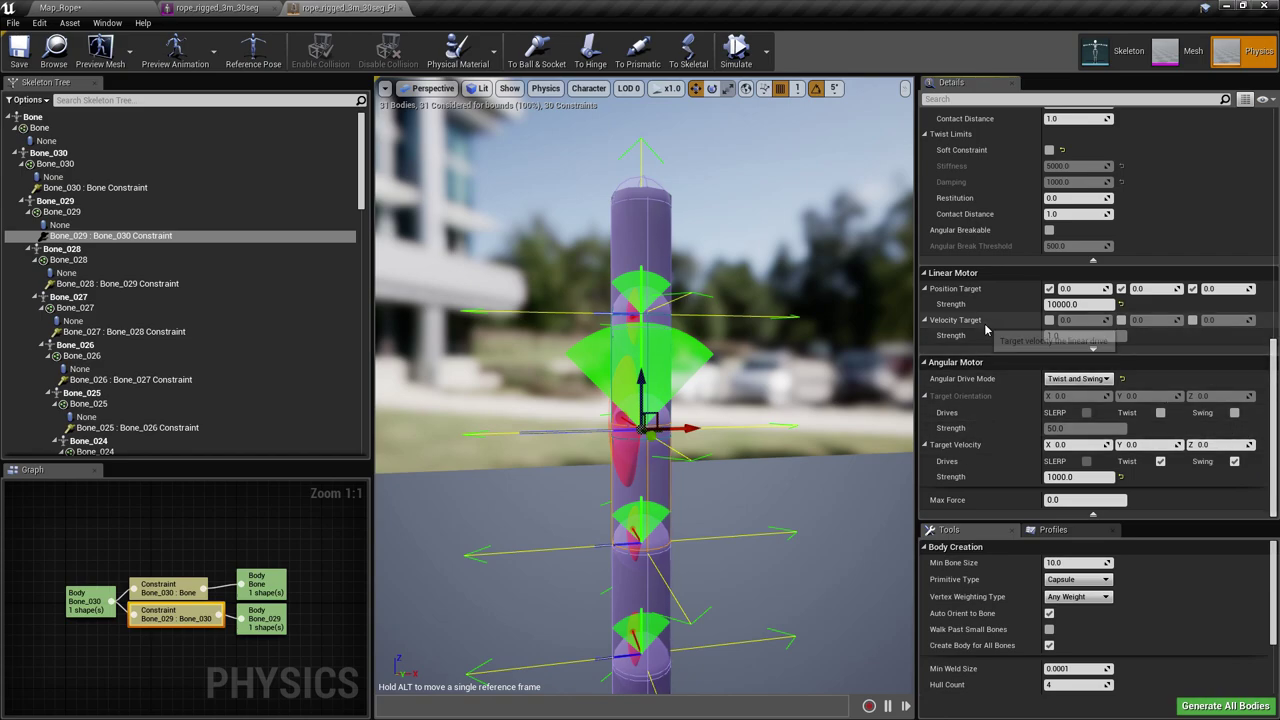
{"action": "scroll", "coordinate": [1240, 405], "scroll_direction": "up", "scroll_amount": 1}
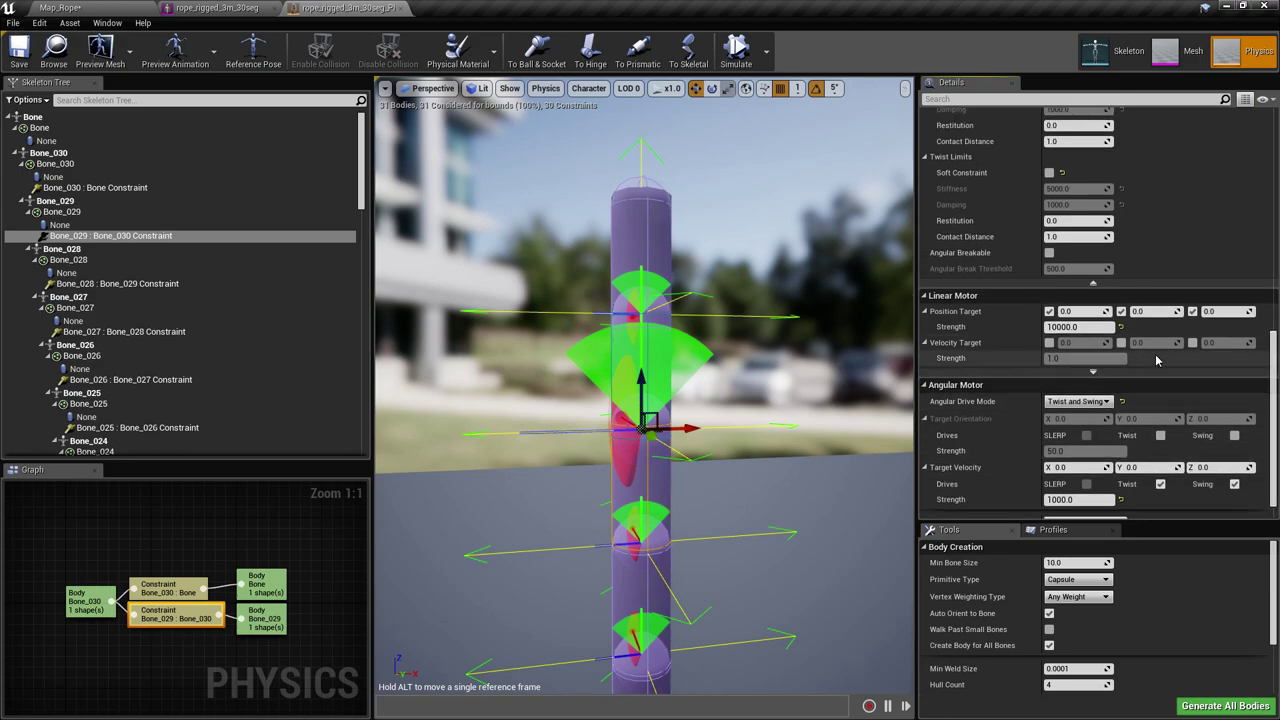
Review the linear limits, angular limits and projection settings of the Bone_029 : Bone_030 constraint.
{"action": "scroll", "coordinate": [1240, 405], "scroll_direction": "up", "scroll_amount": 10}
{"action": "mouse_move", "coordinate": [1274, 247]}
{"action": "left_mouse_down"}
{"action": "mouse_move", "coordinate": [1274, 229]}
{"action": "mouse_move", "coordinate": [1274, 251]}
{"action": "left_mouse_up"}
{"action": "scroll", "coordinate": [1275, 250], "scroll_direction": "down", "scroll_amount": 3}
{"action": "scroll", "coordinate": [1275, 250], "scroll_direction": "up", "scroll_amount": 5}
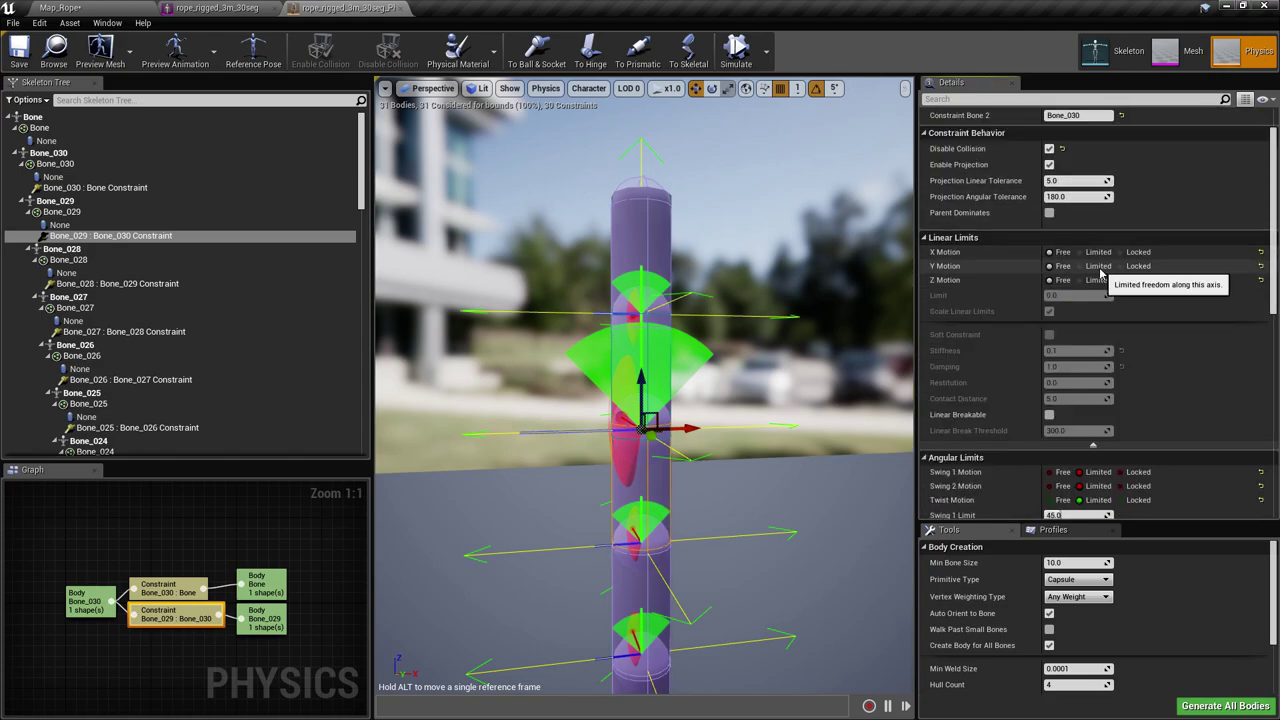
{"action": "scroll", "coordinate": [1224, 304], "scroll_direction": "down", "scroll_amount": 5}
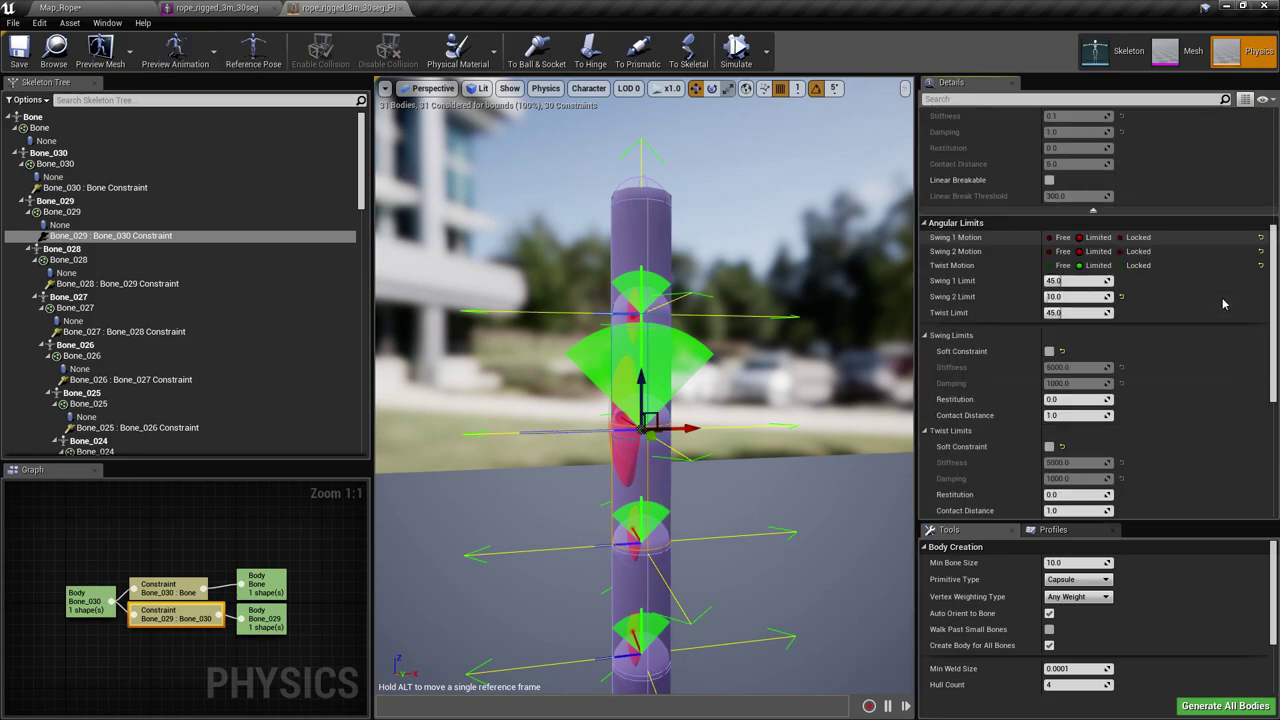
{"action": "scroll", "coordinate": [1160, 370], "scroll_direction": "down", "scroll_amount": 1}
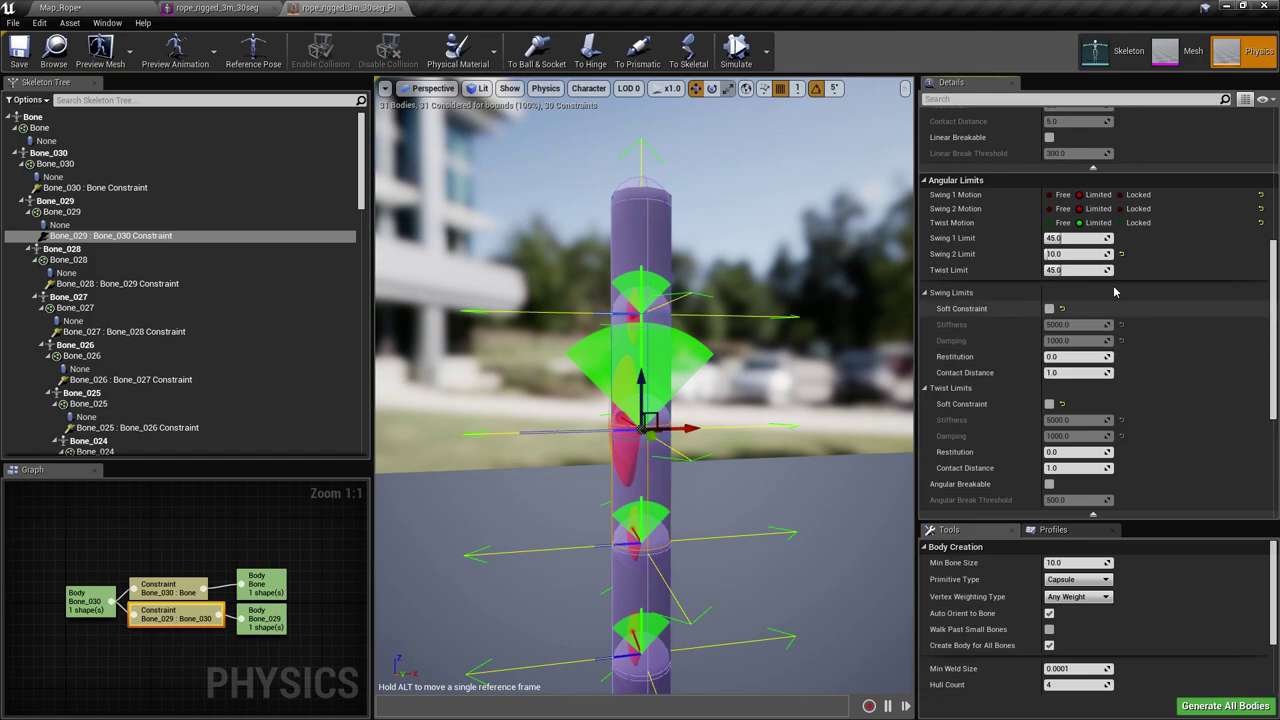
{"action": "left_click_drag", "start_coordinate": [1273, 328], "coordinate": [1273, 198]}
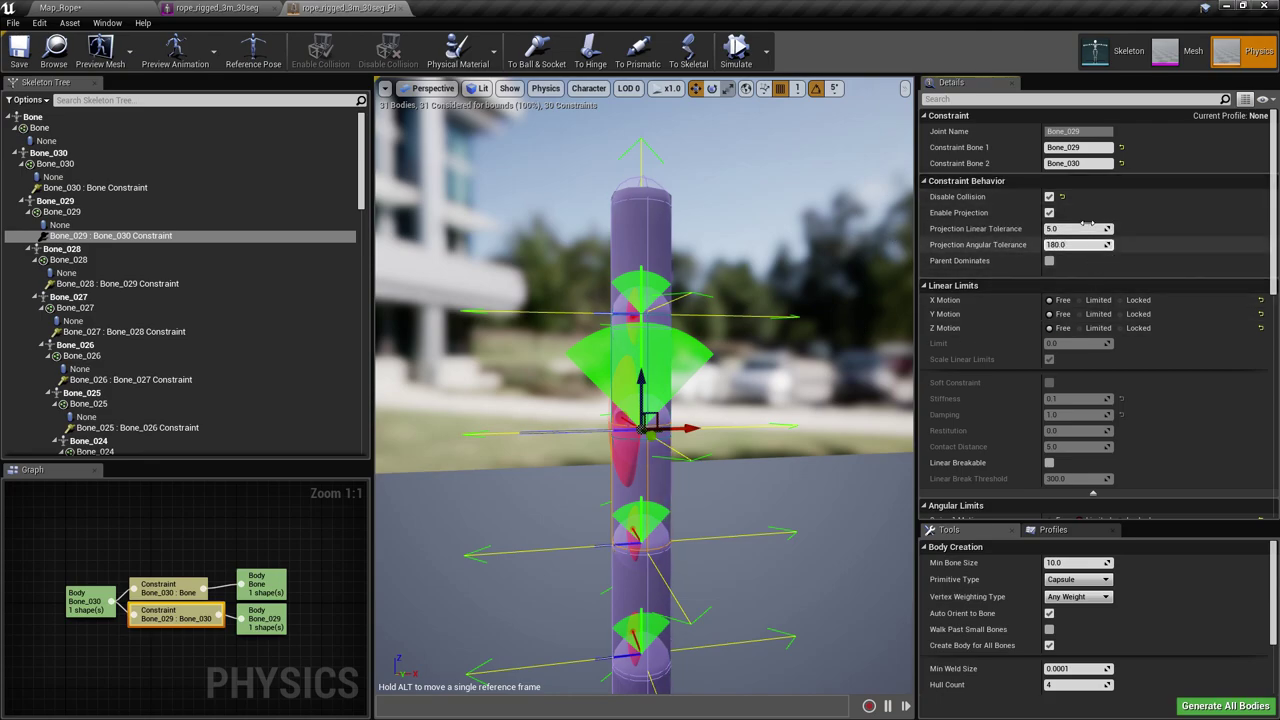
Select the rope's topmost body, Bone, and check its mass and damping settings.
{"action": "left_click", "coordinate": [84, 141]}
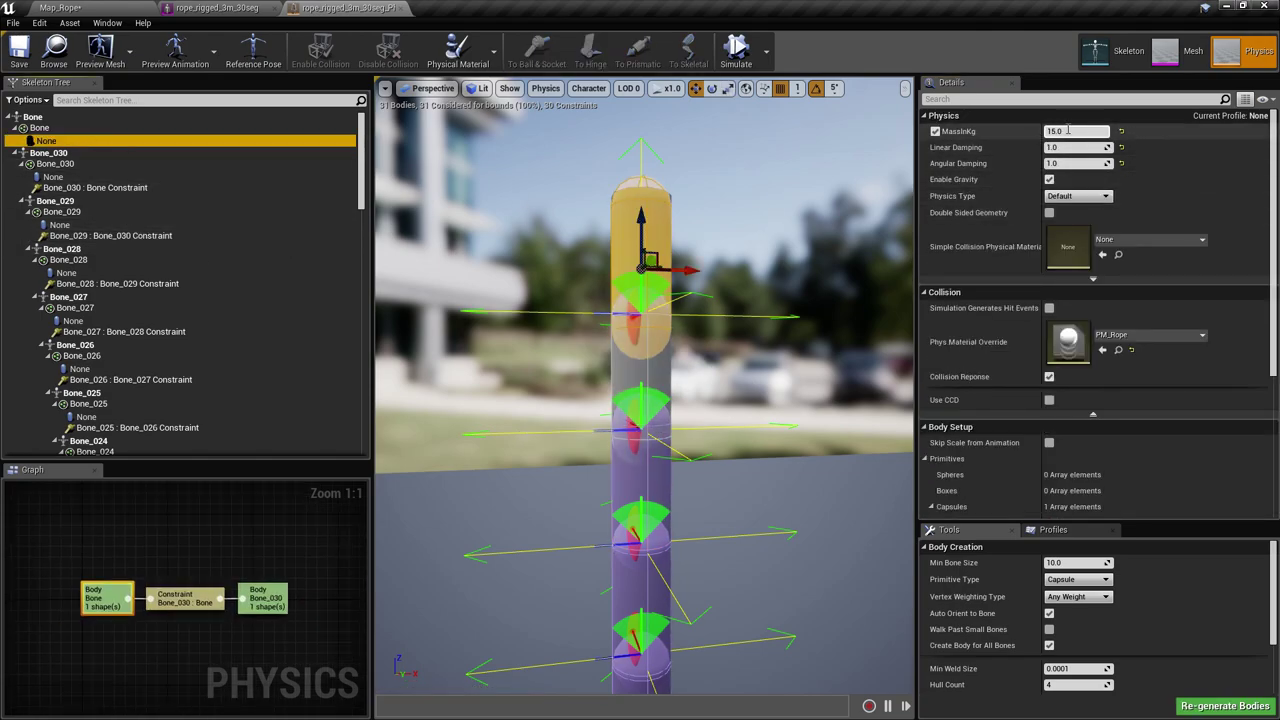
{"action": "key", "text": "s"}
{"action": "right_click_drag", "start_coordinate": [746, 323], "coordinate": [746, 323]}
{"action": "key", "text": "w"}
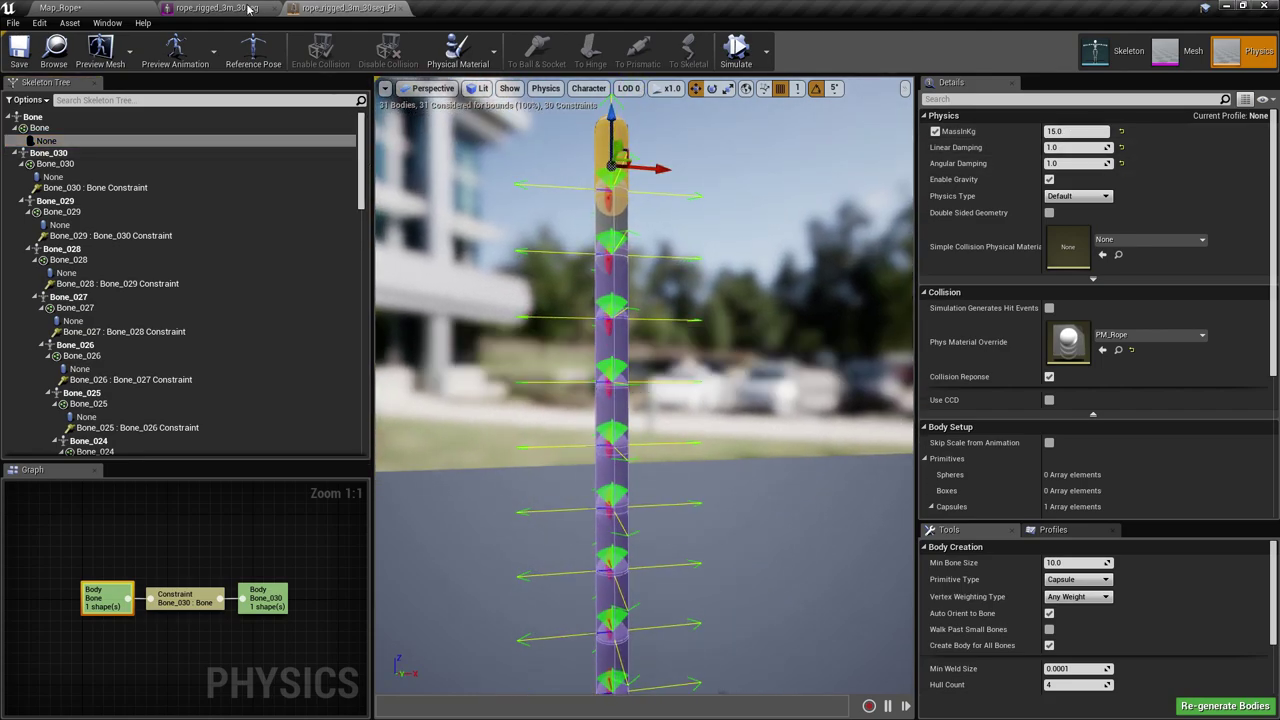
Close the rope's skeletal mesh and physics asset editors and return to the rope strung between the blocks in the level.
{"action": "middle_click", "coordinate": [240, 10]}
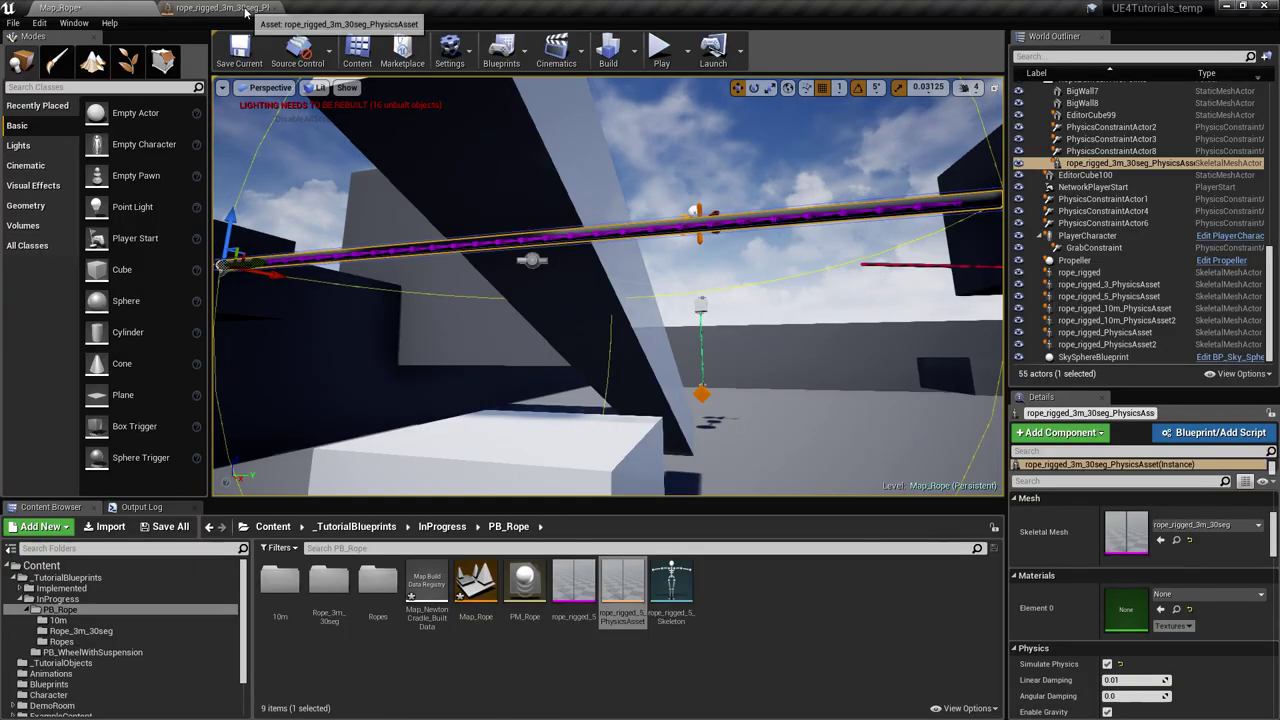
{"action": "middle_click", "coordinate": [236, 10]}
{"action": "right_click_drag", "start_coordinate": [420, 200], "coordinate": [420, 200]}
{"action": "key", "text": "s"}
{"action": "key", "text": "w"}
{"action": "right_click_drag", "start_coordinate": [615, 235], "coordinate": [500, 235]}
{"action": "key", "text": "s"}
{"action": "key", "text": "d"}
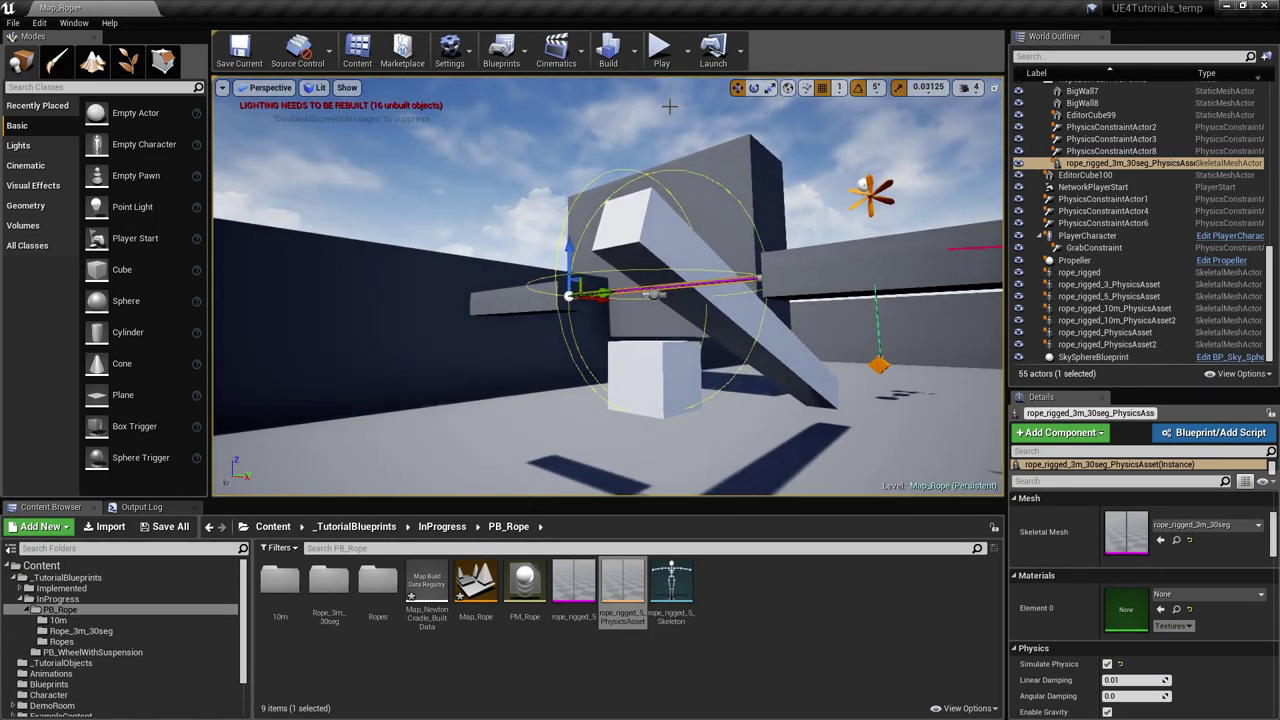
Start and stop a play test, and rotate the PlayerCharacter by 90 degrees to face the strung rope.
{"action": "left_click", "coordinate": [659, 50]}
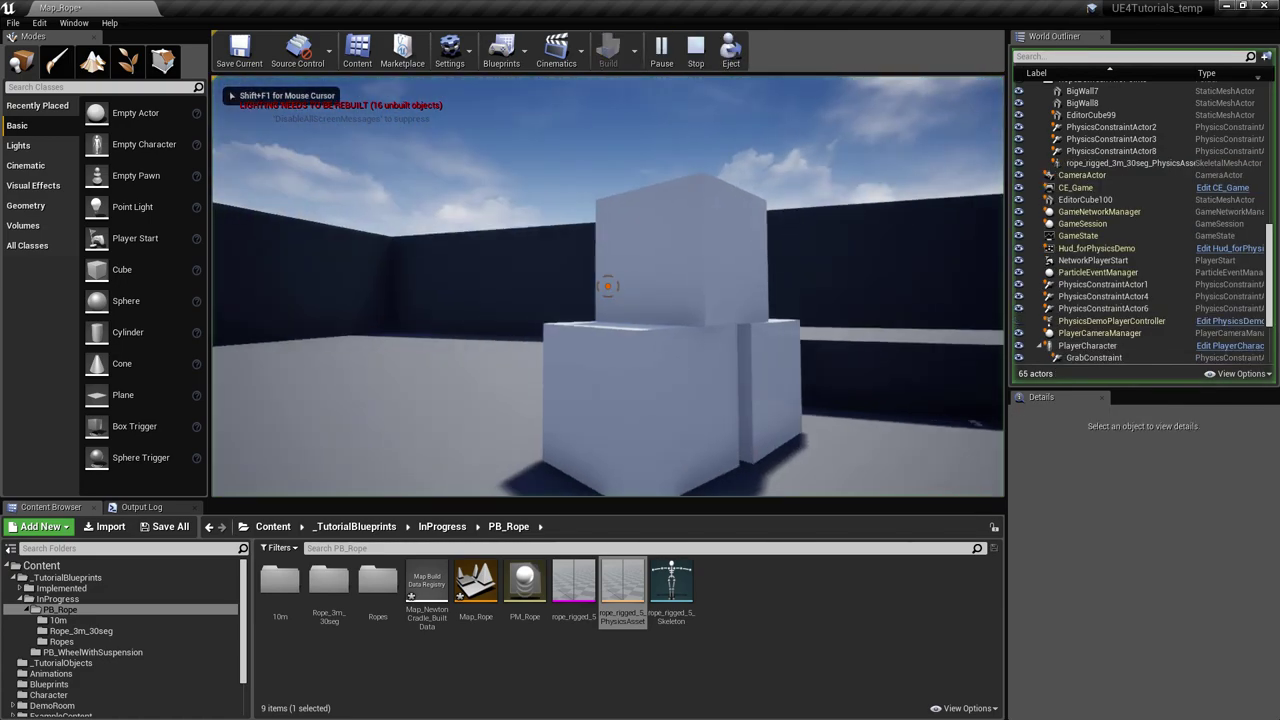
{"action": "key", "text": "Escape"}
{"action": "right_click_drag", "start_coordinate": [674, 271], "coordinate": [674, 271]}
{"action": "key", "text": "s"}
{"action": "right_click_drag", "start_coordinate": [517, 354], "coordinate": [517, 354]}
{"action": "key", "text": "s"}
{"action": "left_click", "coordinate": [468, 449]}
{"action": "left_click_drag", "start_coordinate": [468, 448], "coordinate": [778, 230]}
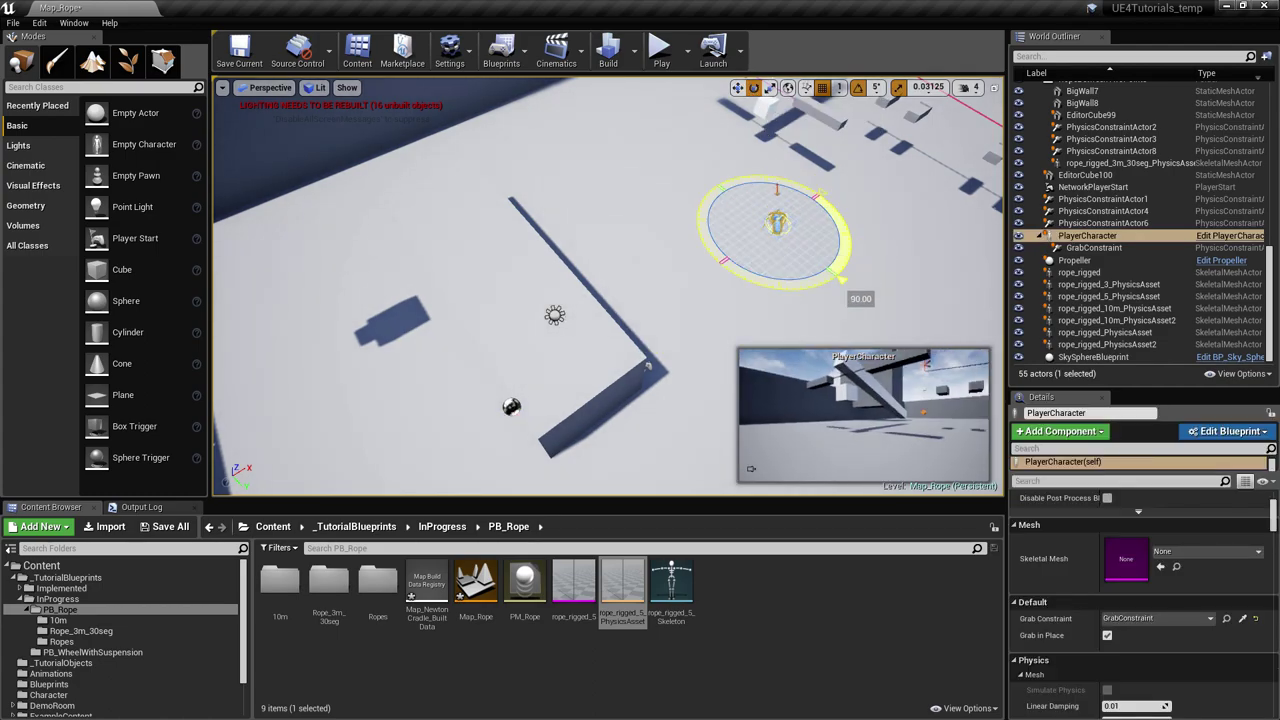
Play the map, walk up to the strung rope and test how it reacts with the long slanted beam, and end the play test.
{"action": "key", "text": "alt+p"}
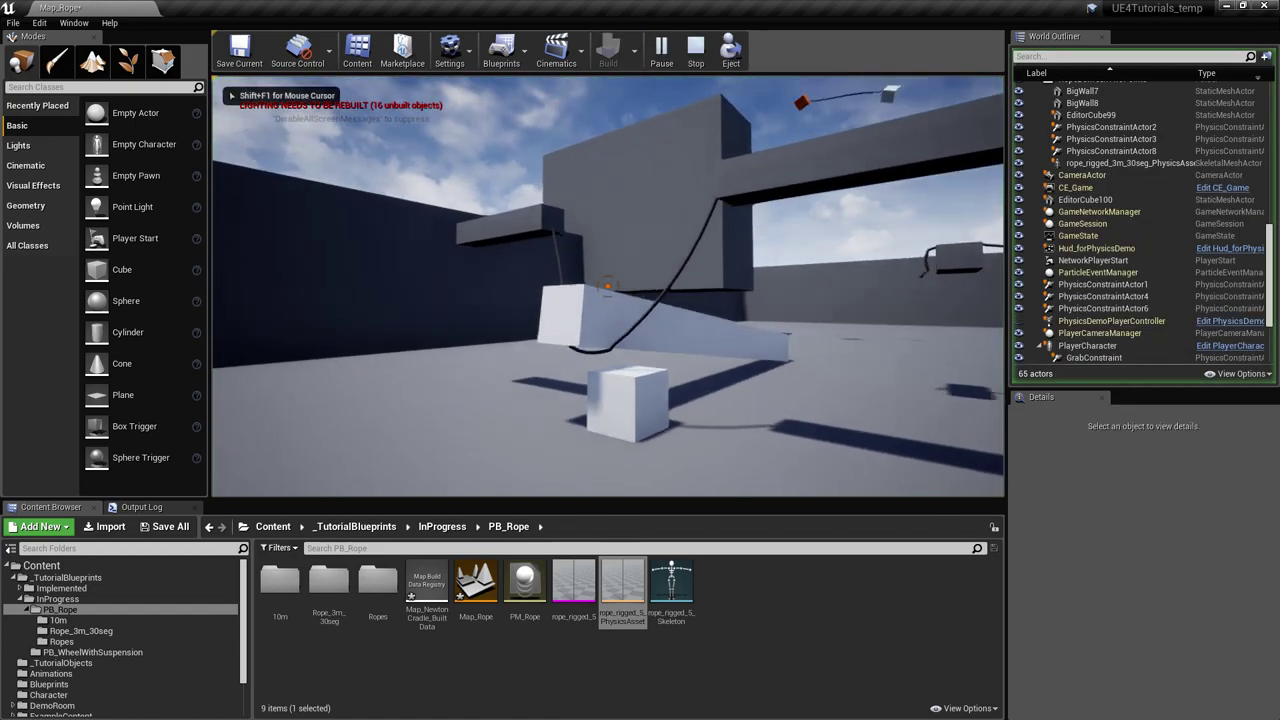
{"action": "key", "text": "w"}
{"action": "left_click", "coordinate": [607, 286]}
{"action": "left_click", "coordinate": [607, 286]}
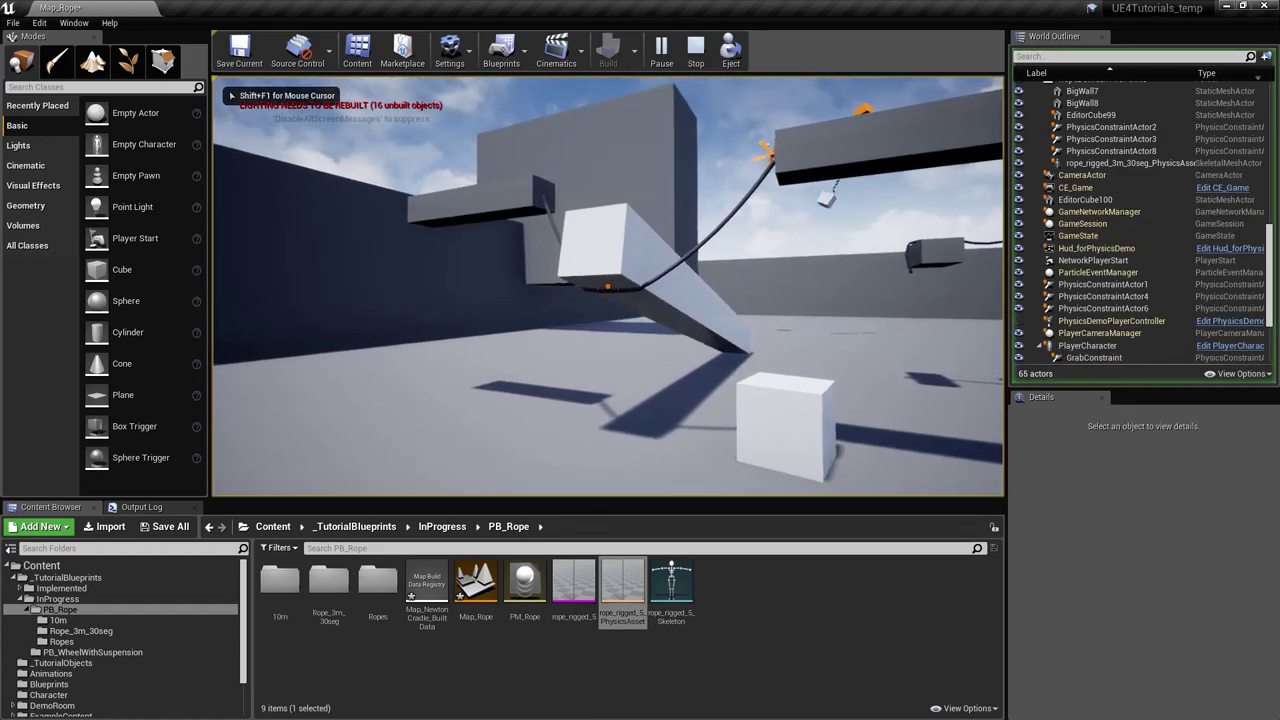
{"action": "left_click_drag", "start_coordinate": [607, 286], "coordinate": [607, 326]}
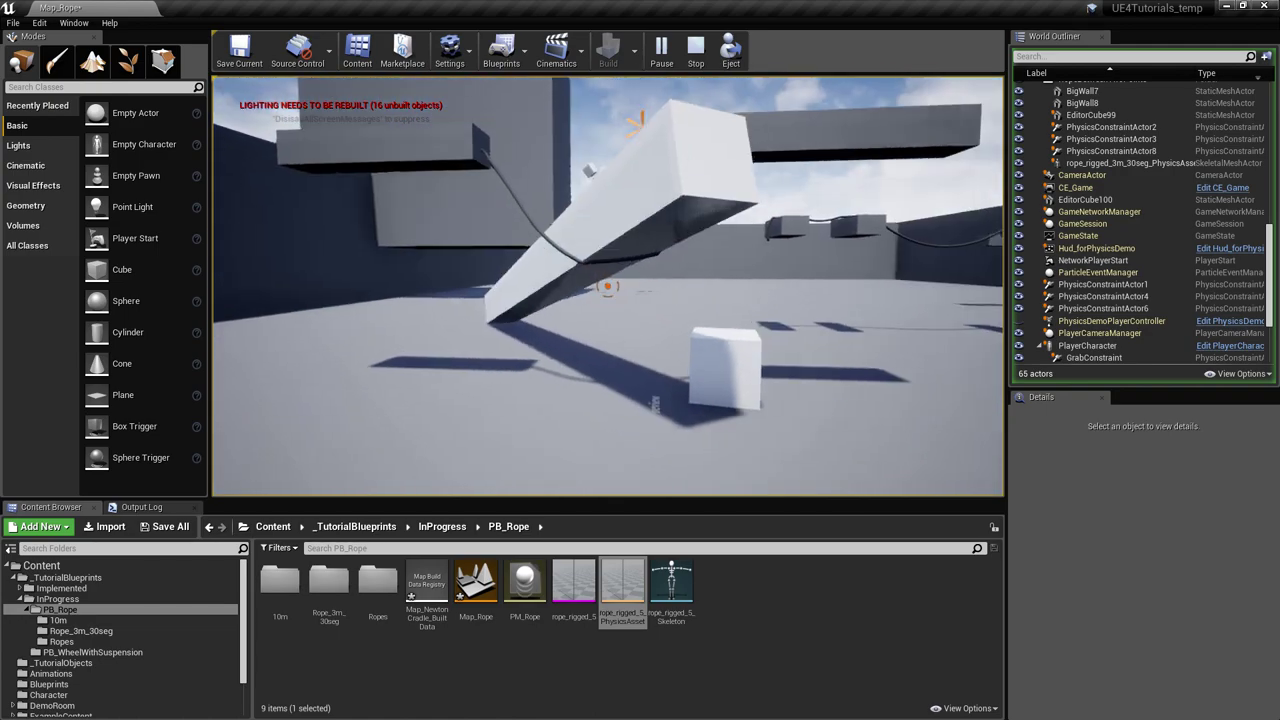
{"action": "key", "text": "Escape"}
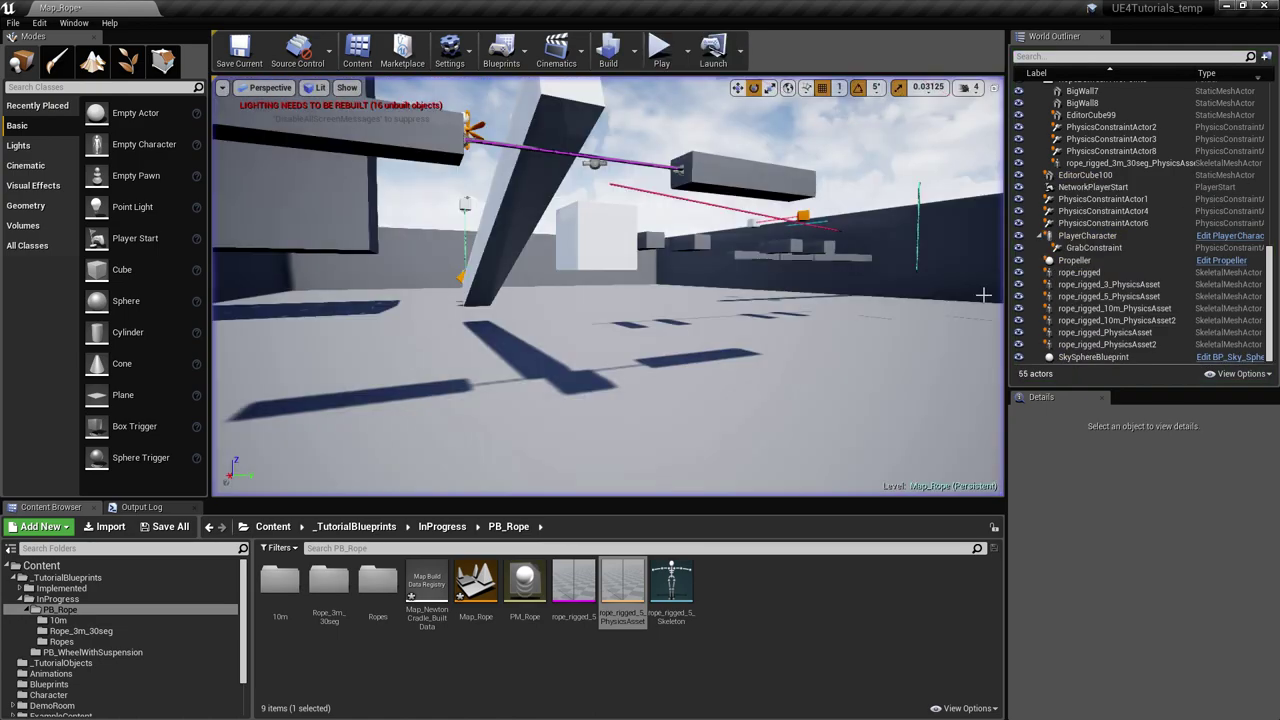
Select the strung rope in the level, open its skeletal mesh rope_rigged_3m_30seg and switch to its physics asset.
{"action": "key", "text": "w"}
{"action": "right_click_drag", "start_coordinate": [663, 304], "coordinate": [663, 304]}
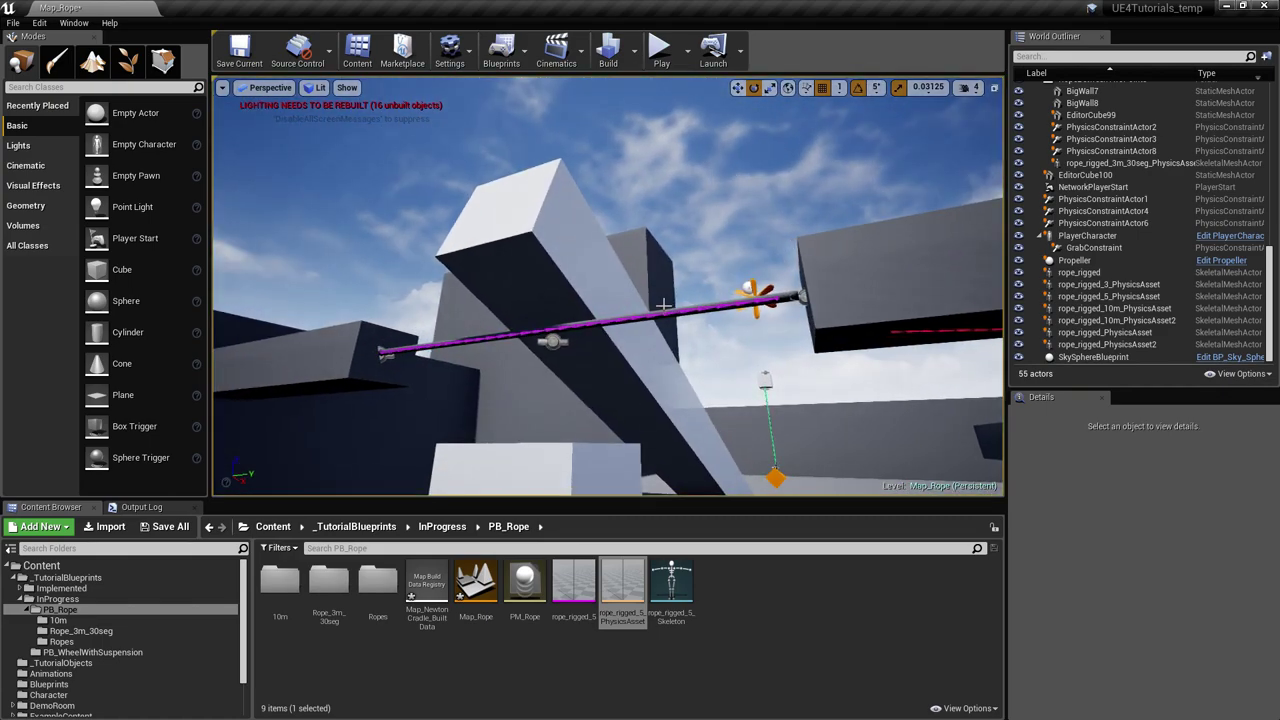
{"action": "left_click", "coordinate": [663, 312]}
{"action": "double_click", "coordinate": [1138, 534]}
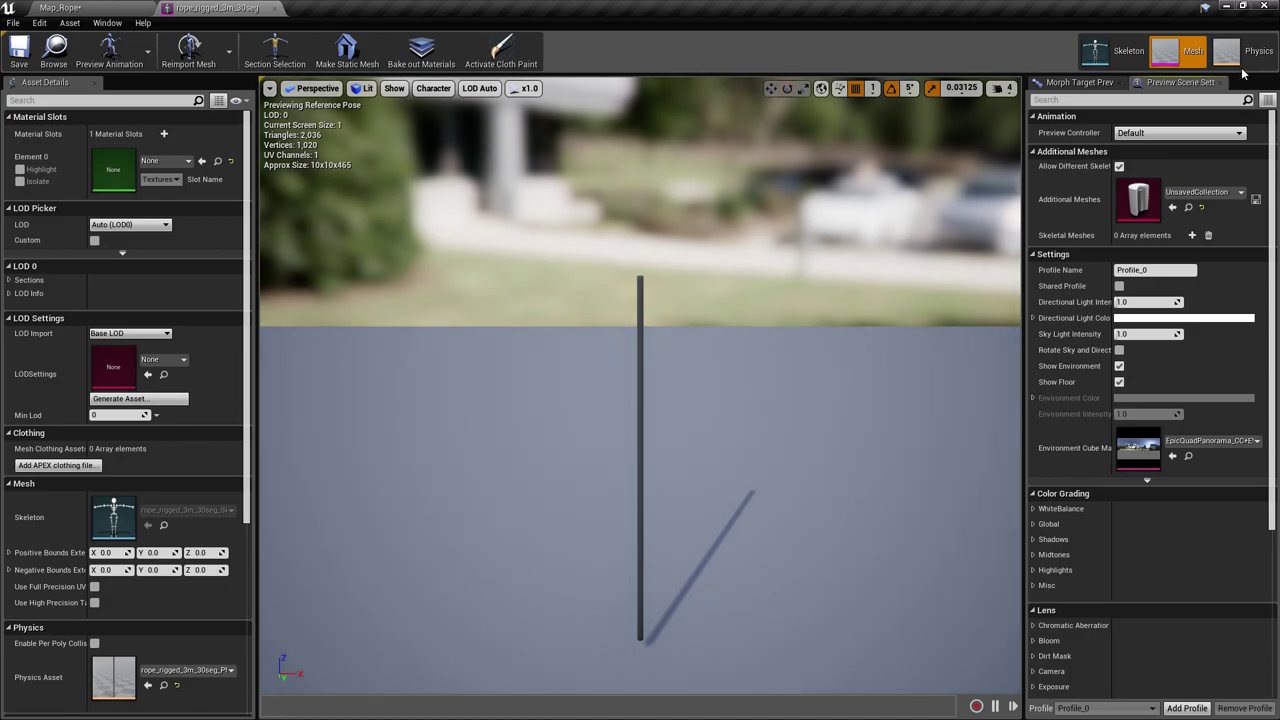
{"action": "left_click", "coordinate": [1245, 55]}
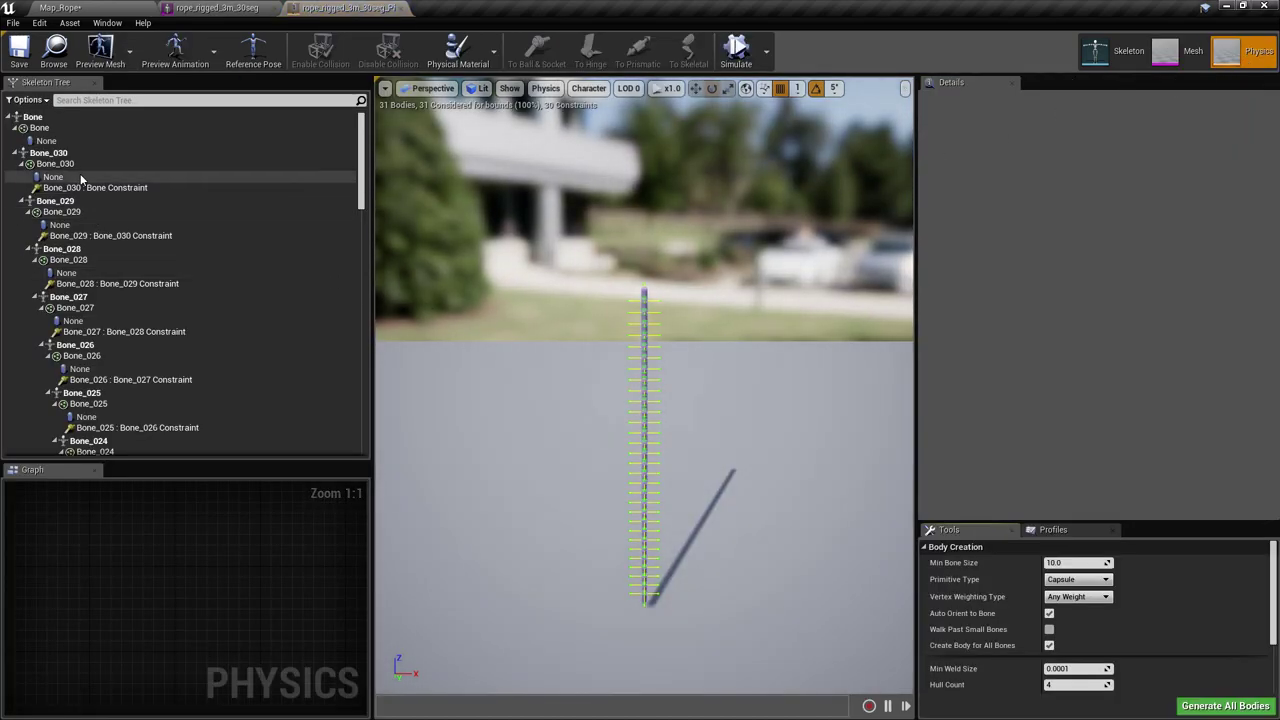
Select all constraints of the rope and review their projection, linear limit and angular limit settings.
{"action": "left_click", "coordinate": [98, 180]}
{"action": "key", "text": "ctrl+a"}
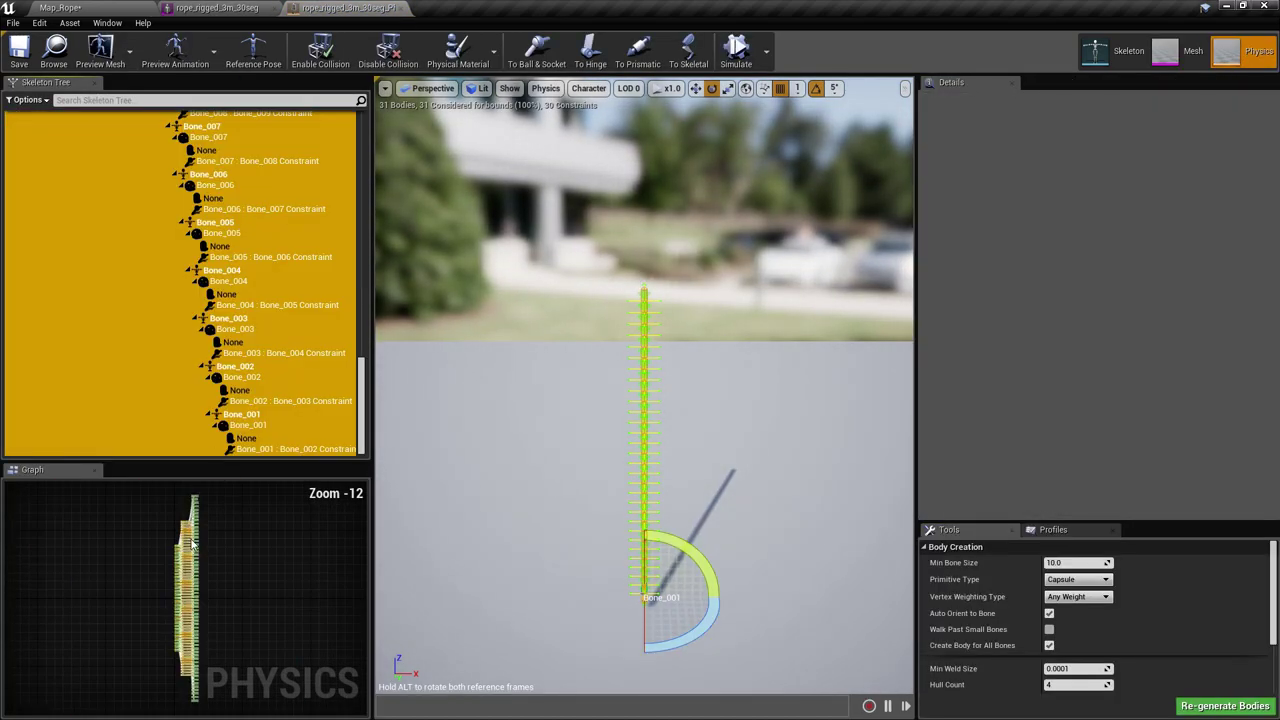
{"action": "left_click", "coordinate": [187, 508]}
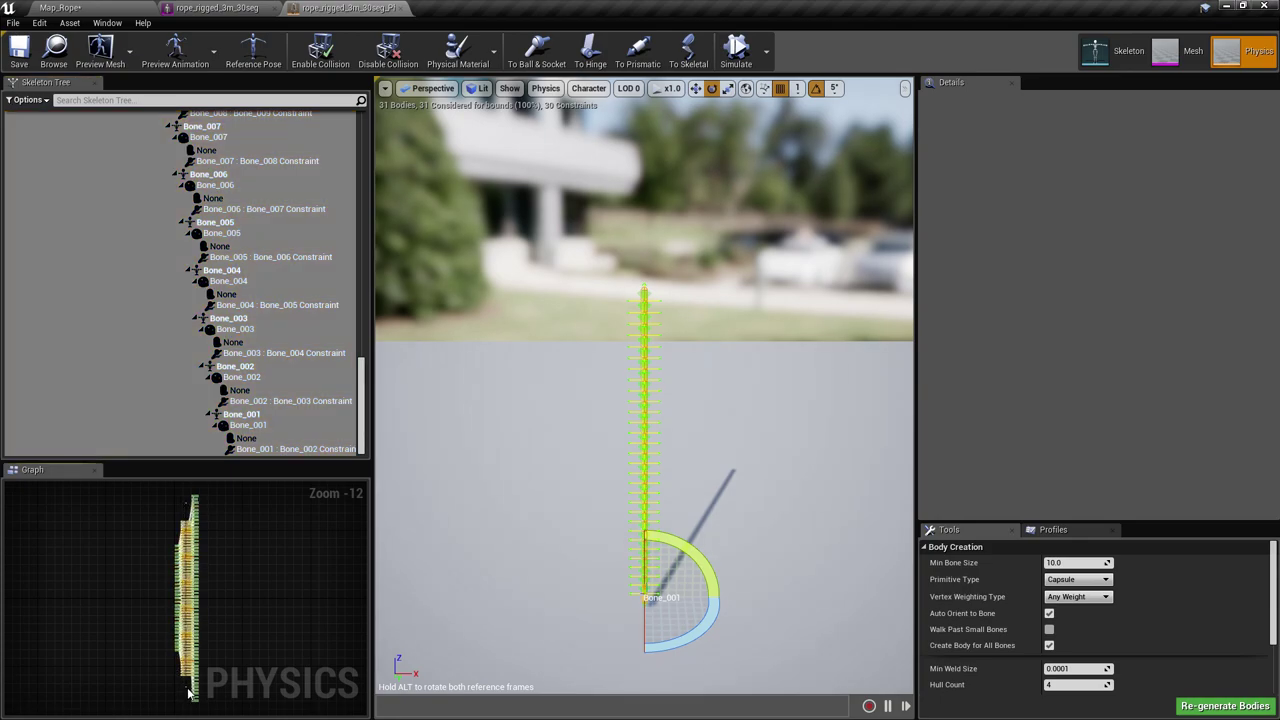
{"action": "left_click_drag", "start_coordinate": [188, 693], "coordinate": [189, 694]}
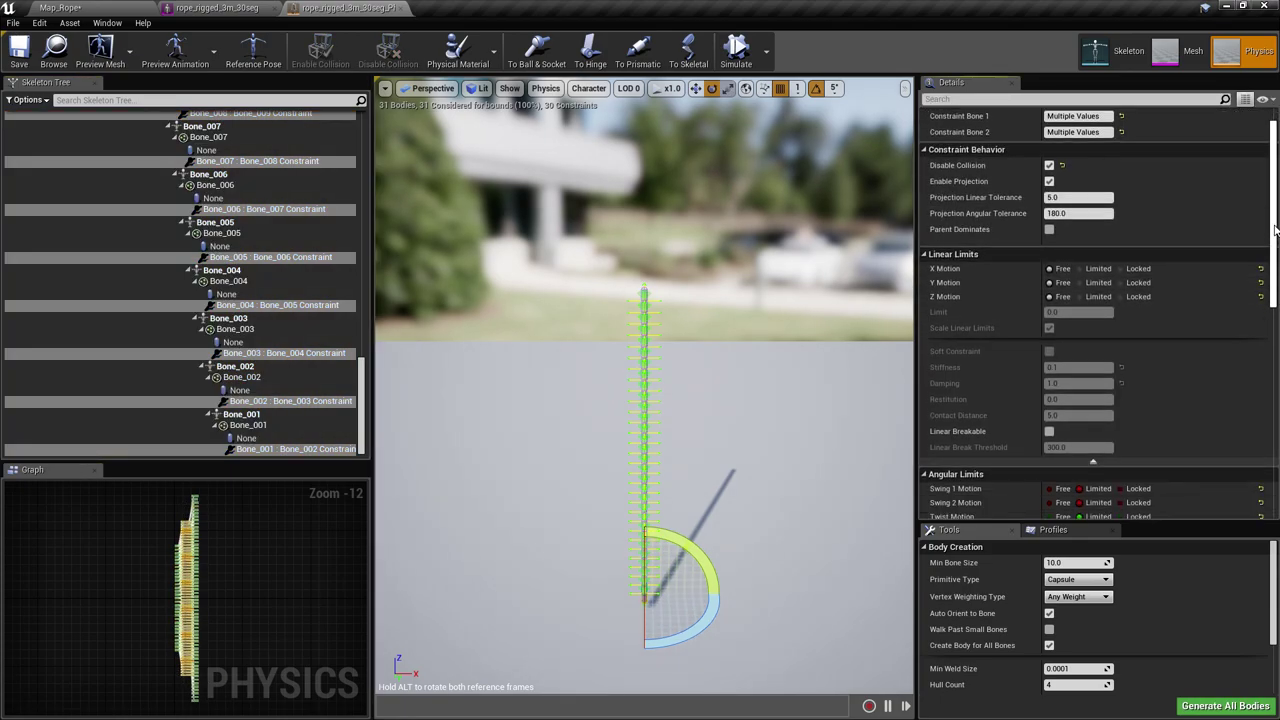
{"action": "mouse_move", "coordinate": [725, 405]}
{"action": "right_mouse_down"}
{"action": "mouse_move", "coordinate": [770, 435]}
{"action": "mouse_move", "coordinate": [735, 430]}
{"action": "mouse_move", "coordinate": [755, 370]}
{"action": "mouse_move", "coordinate": [725, 385]}
{"action": "right_mouse_up"}
{"action": "right_click_drag", "start_coordinate": [608, 318], "coordinate": [608, 318]}
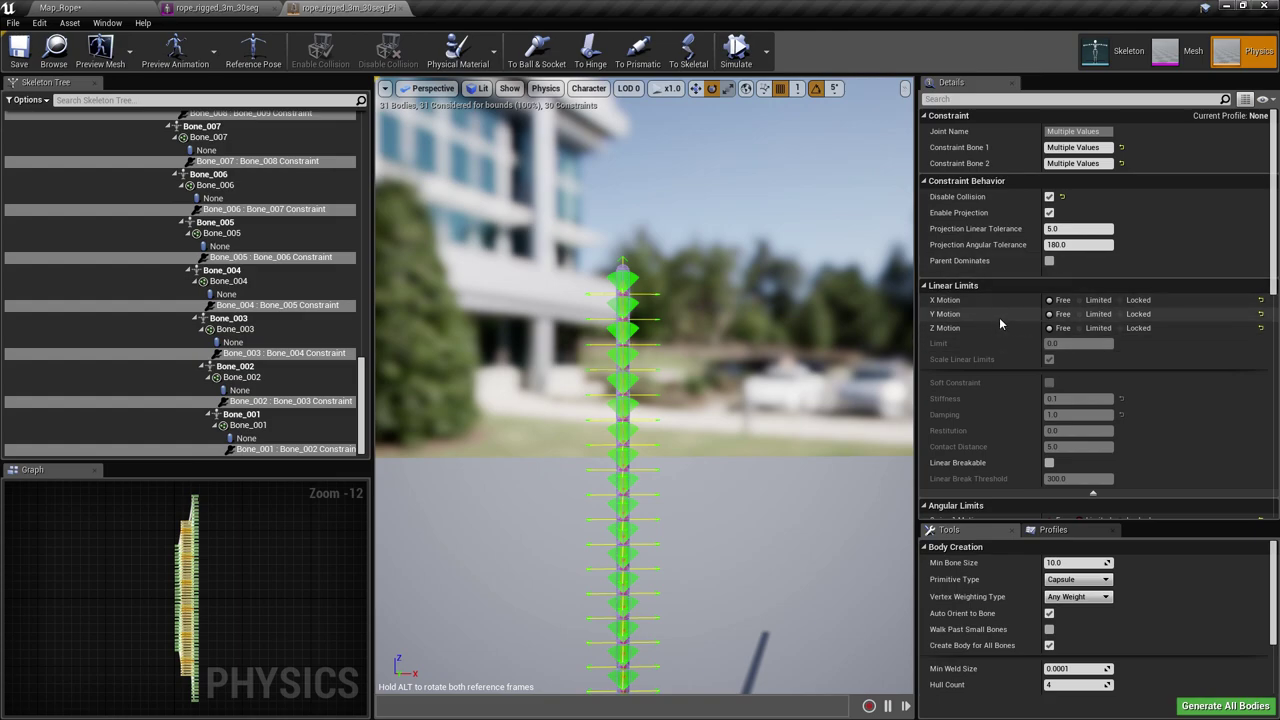
{"action": "scroll", "coordinate": [1100, 410], "scroll_direction": "down", "scroll_amount": 3}
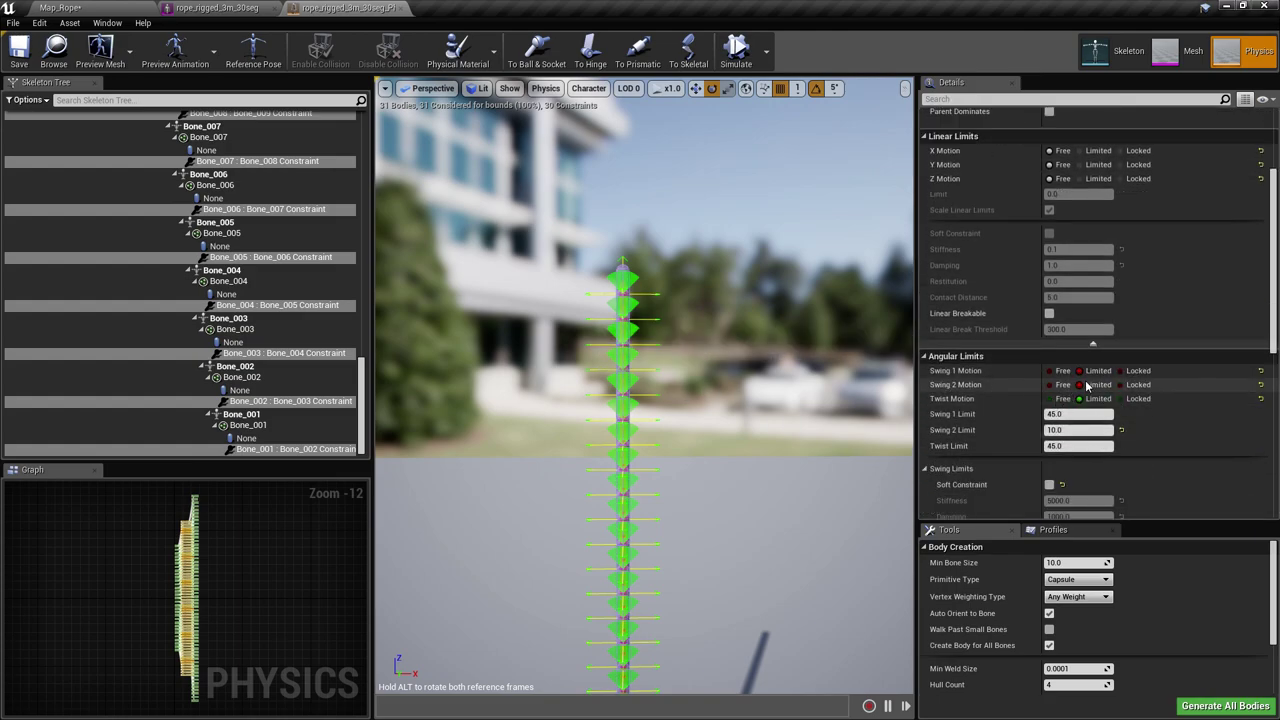
Examine the swing and twist limits of the selected constraints together with their projection tolerances and linear limits.
{"action": "scroll", "coordinate": [1095, 412], "scroll_direction": "up", "scroll_amount": 1}
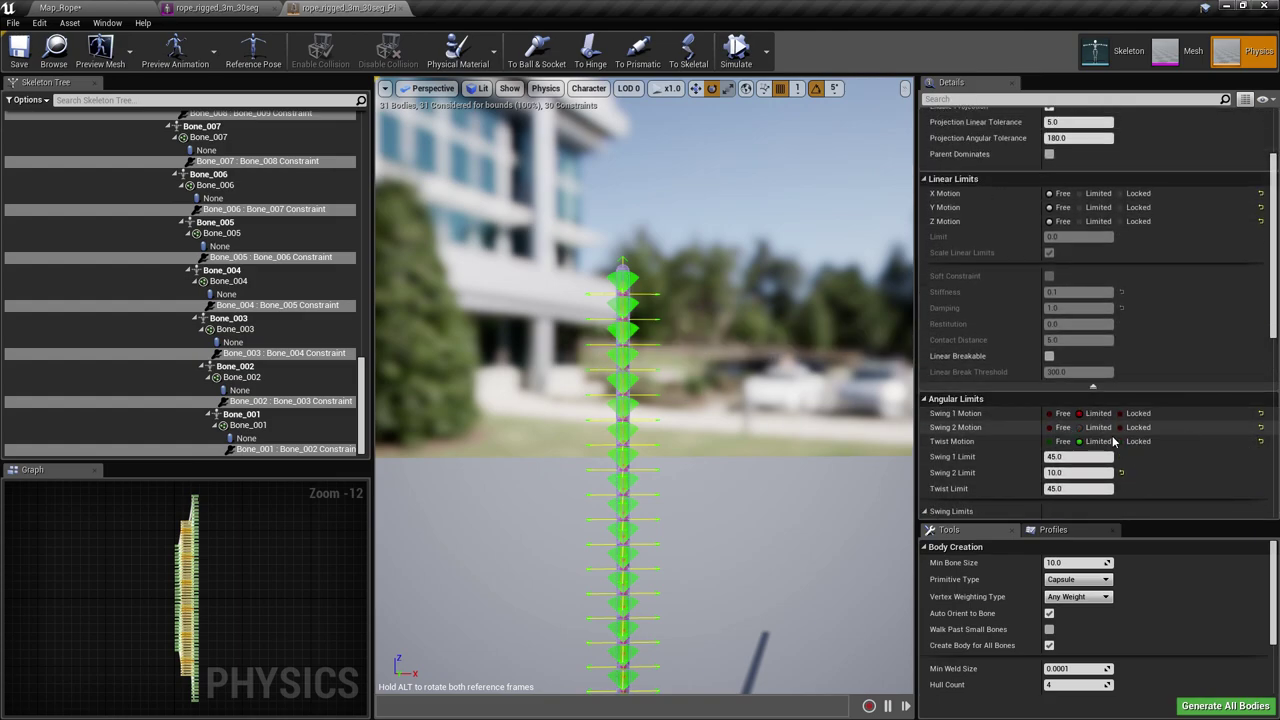
{"action": "scroll", "coordinate": [1104, 436], "scroll_direction": "up", "scroll_amount": 1}
{"action": "scroll", "coordinate": [1100, 456], "scroll_direction": "up", "scroll_amount": 1}
{"action": "scroll", "coordinate": [1092, 476], "scroll_direction": "down", "scroll_amount": 1}
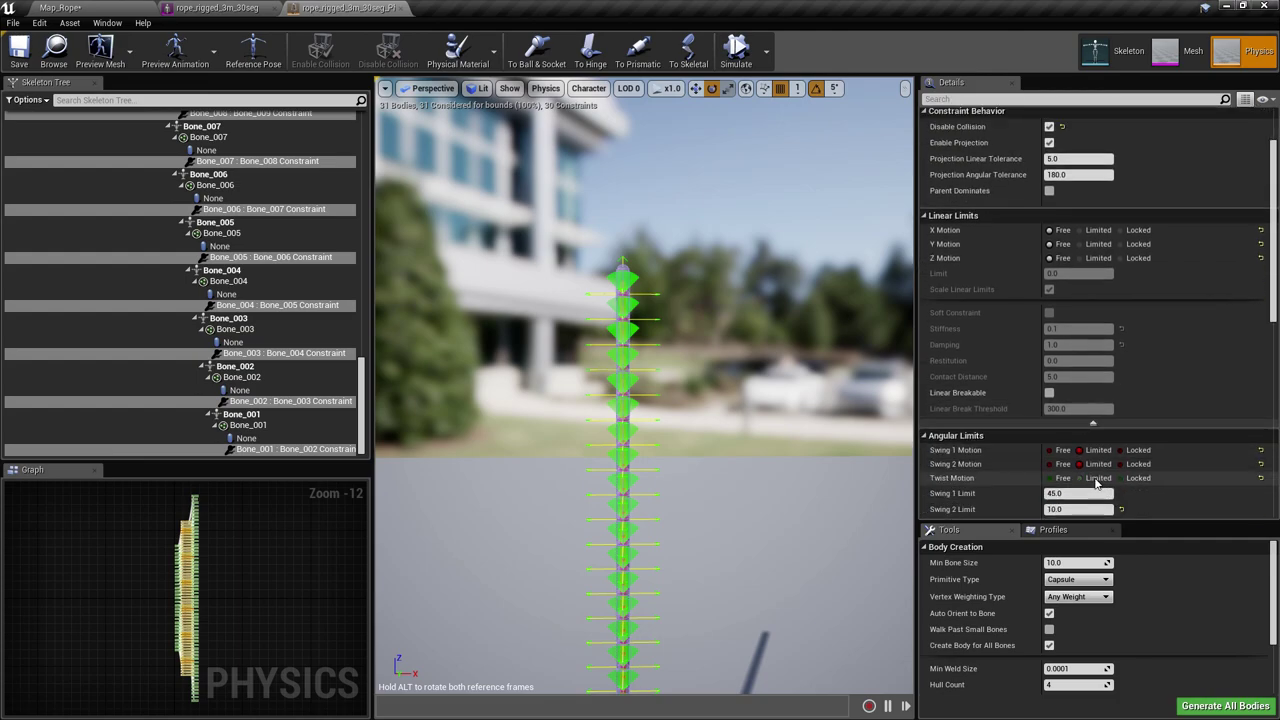
{"action": "scroll", "coordinate": [1097, 470], "scroll_direction": "up", "scroll_amount": 2}
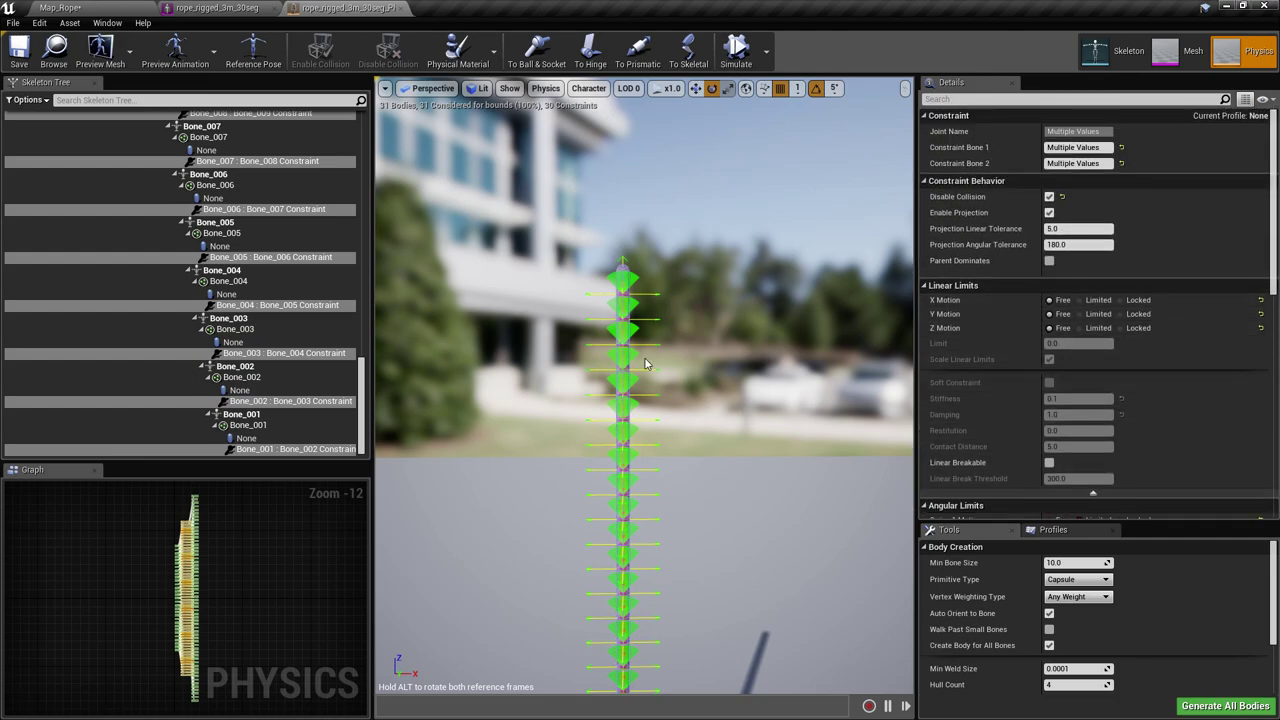
{"action": "scroll", "coordinate": [629, 262], "scroll_direction": "up", "scroll_amount": 3}
{"action": "scroll", "coordinate": [629, 260], "scroll_direction": "down", "scroll_amount": 2}
Move the topmost constraint, Bone_030 : Bone, upward above the rope's end and undo the move.
{"action": "right_click_drag", "start_coordinate": [629, 260], "coordinate": [629, 200]}
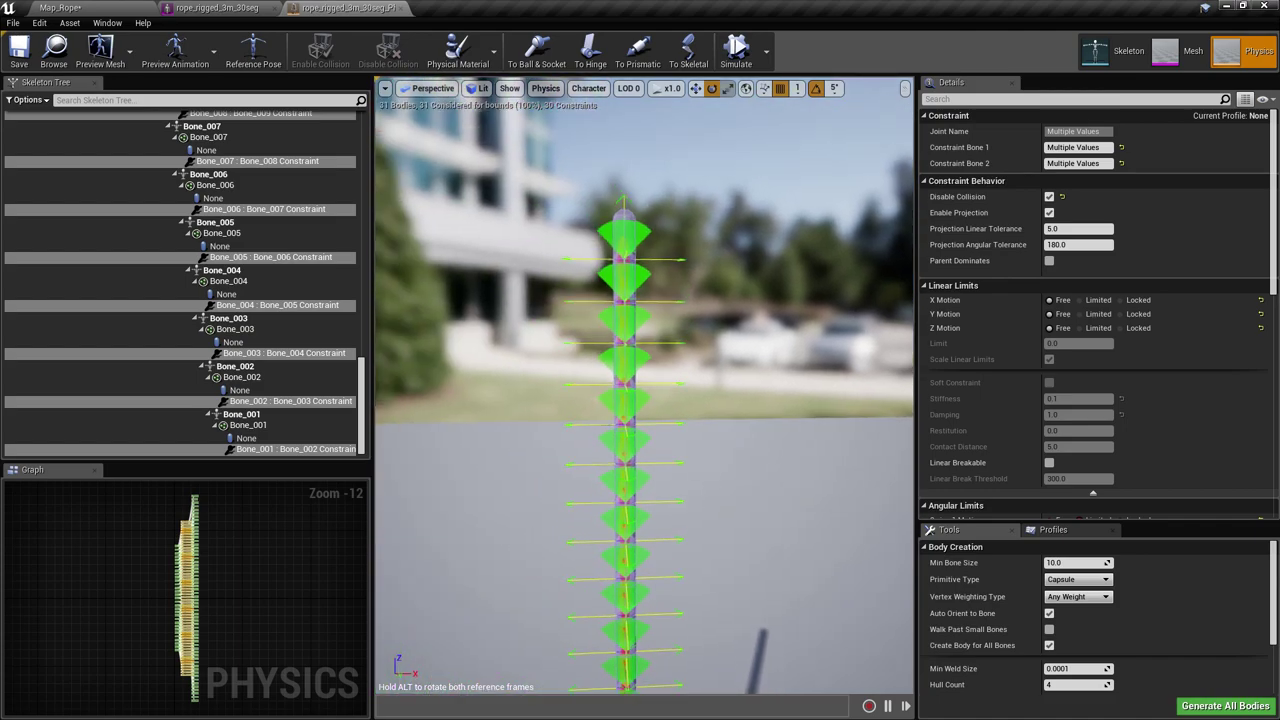
{"action": "scroll", "coordinate": [629, 250], "scroll_direction": "up", "scroll_amount": 3}
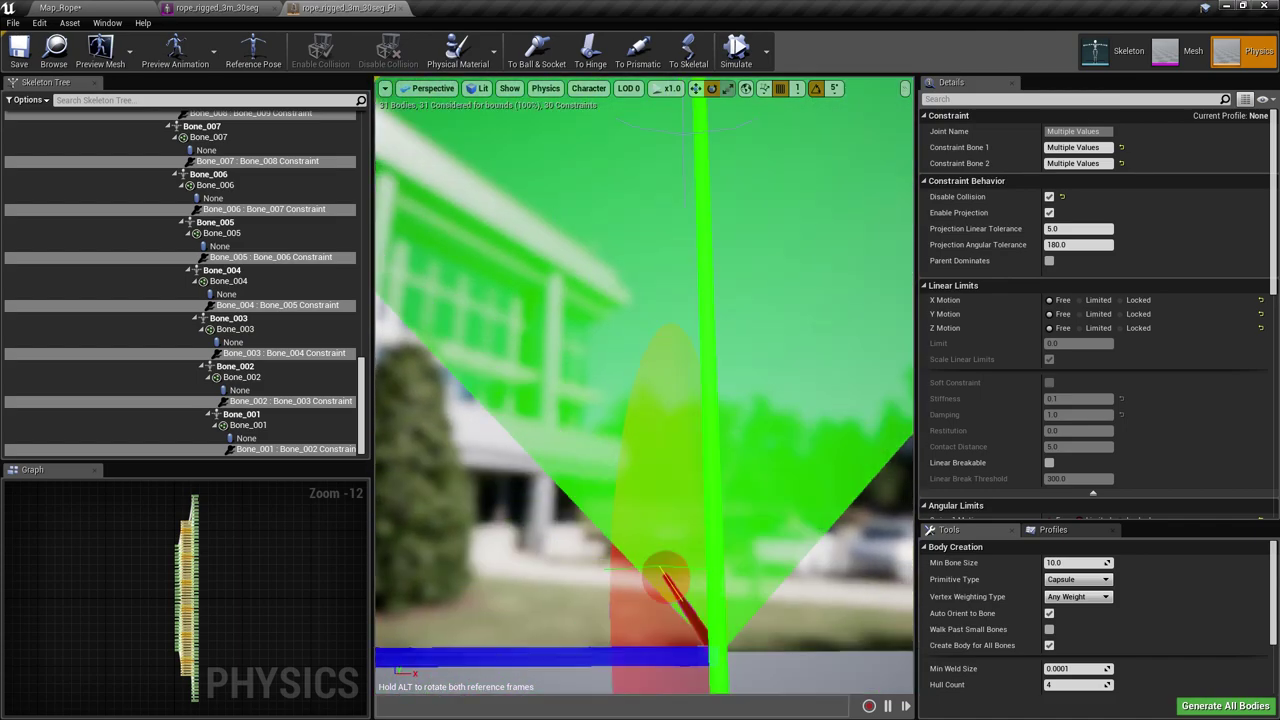
{"action": "scroll", "coordinate": [629, 250], "scroll_direction": "down", "scroll_amount": 3}
{"action": "left_click", "coordinate": [625, 280]}
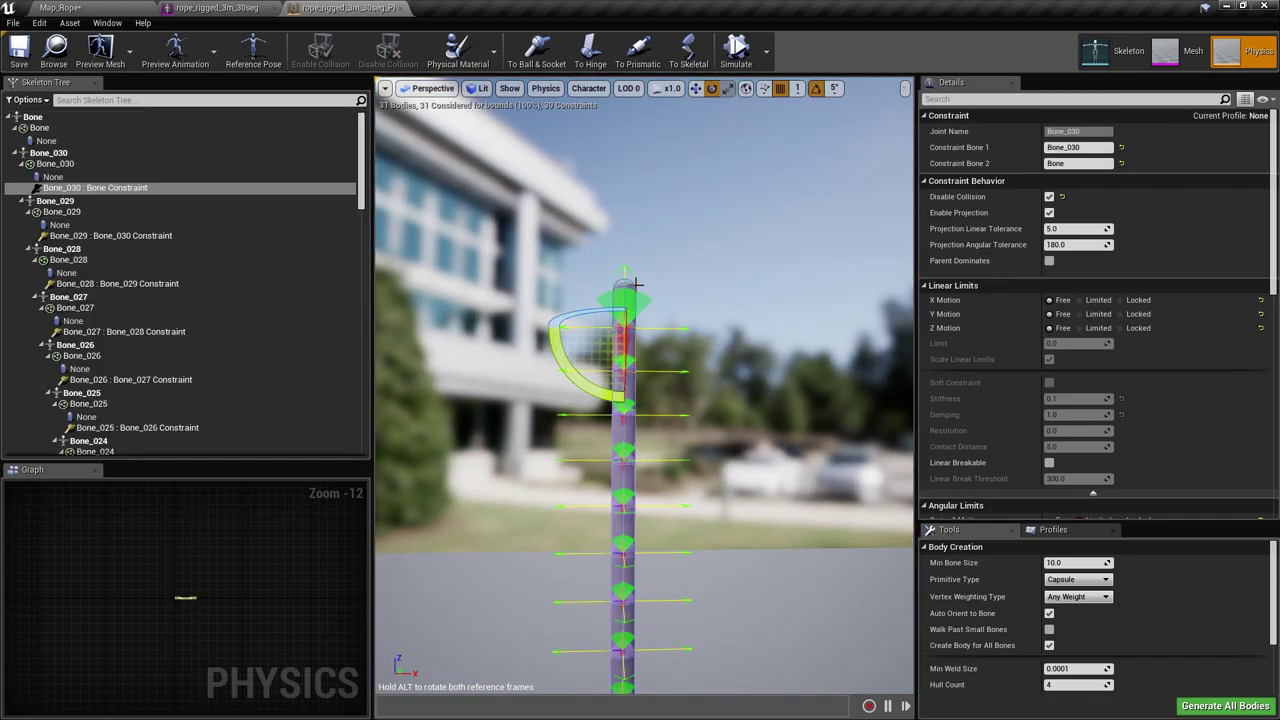
{"action": "left_click", "coordinate": [695, 88]}
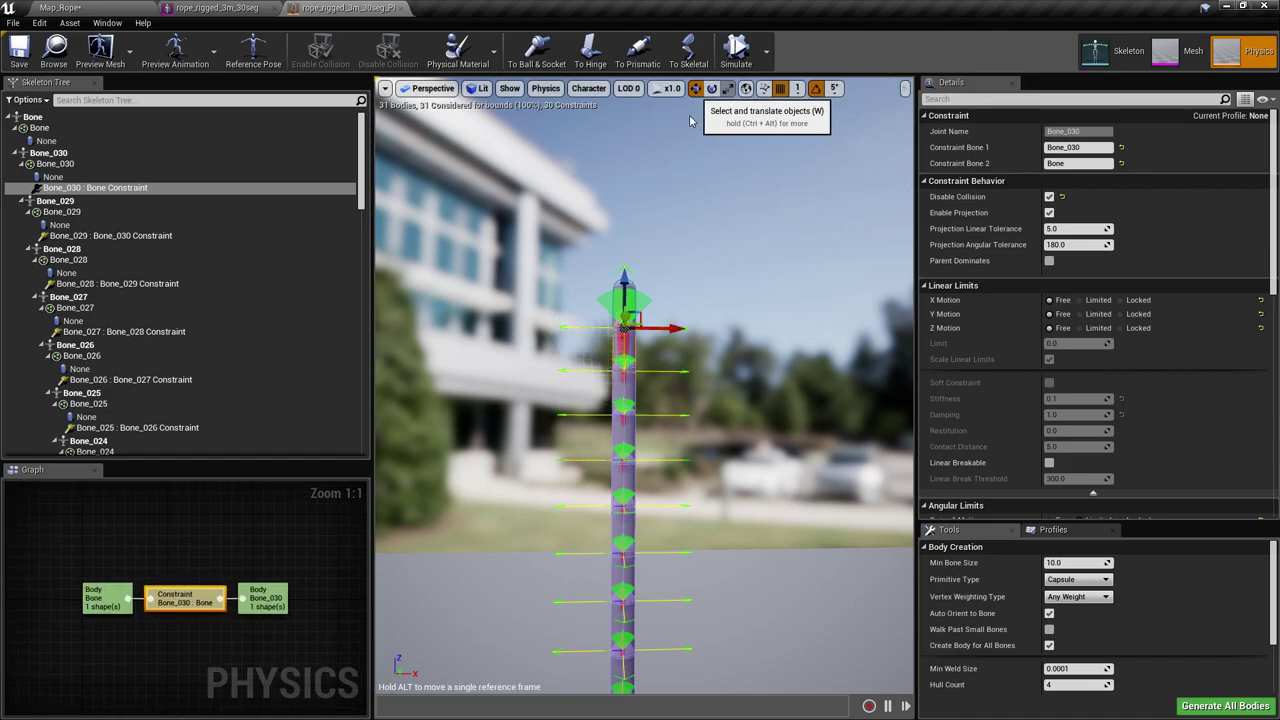
{"action": "left_click_drag", "start_coordinate": [625, 287], "coordinate": [650, 206]}
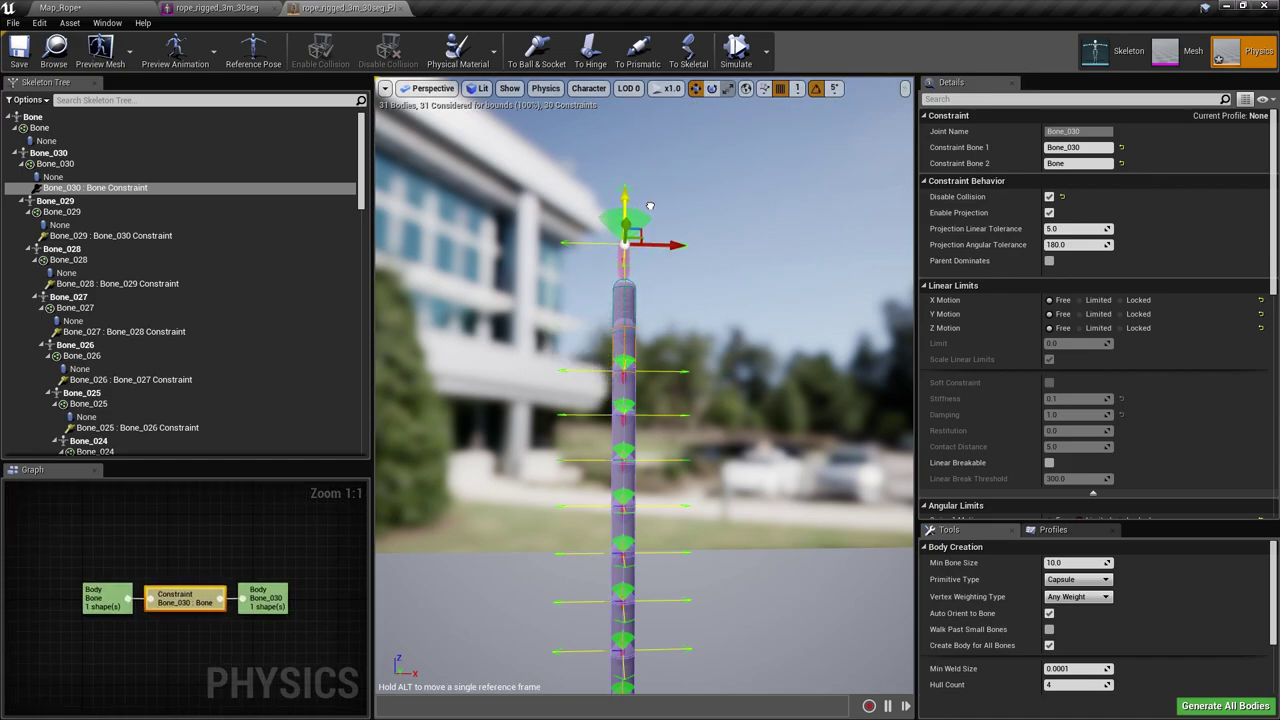
{"action": "key", "text": "ctrl+z"}
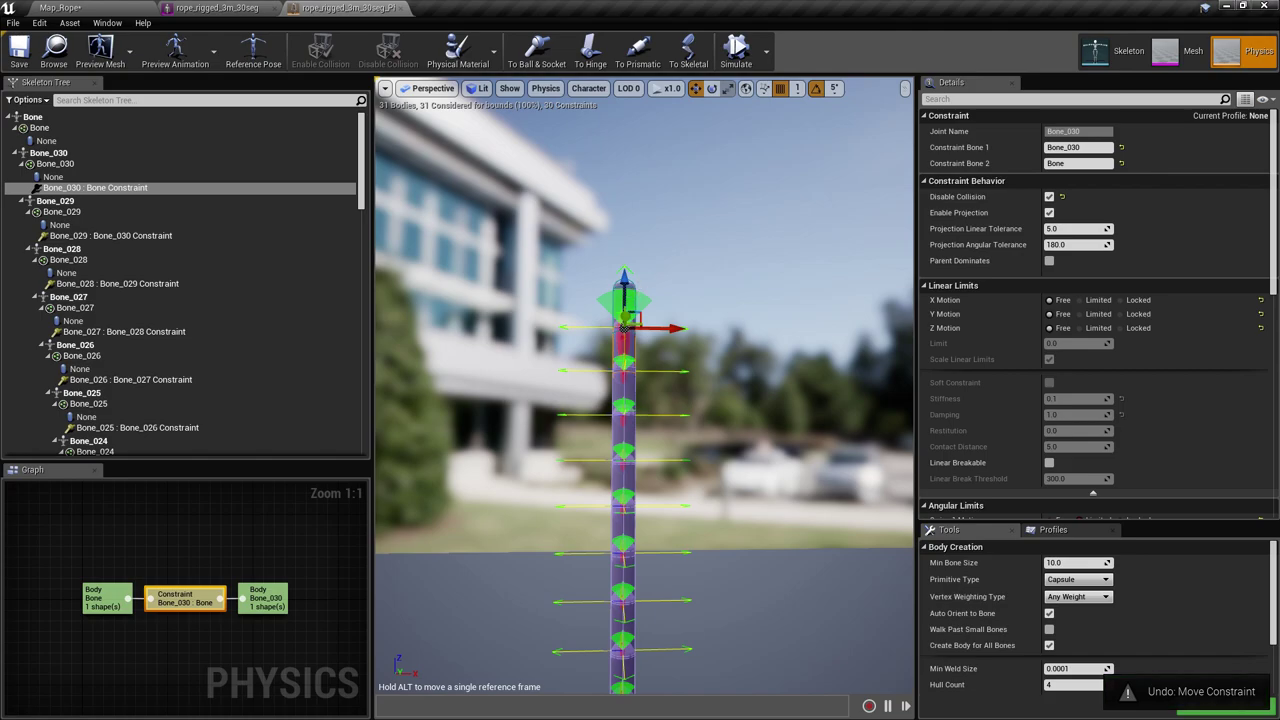
Move the topmost physics body, Bone, upward out of the rope and undo the move.
{"action": "left_click", "coordinate": [632, 286]}
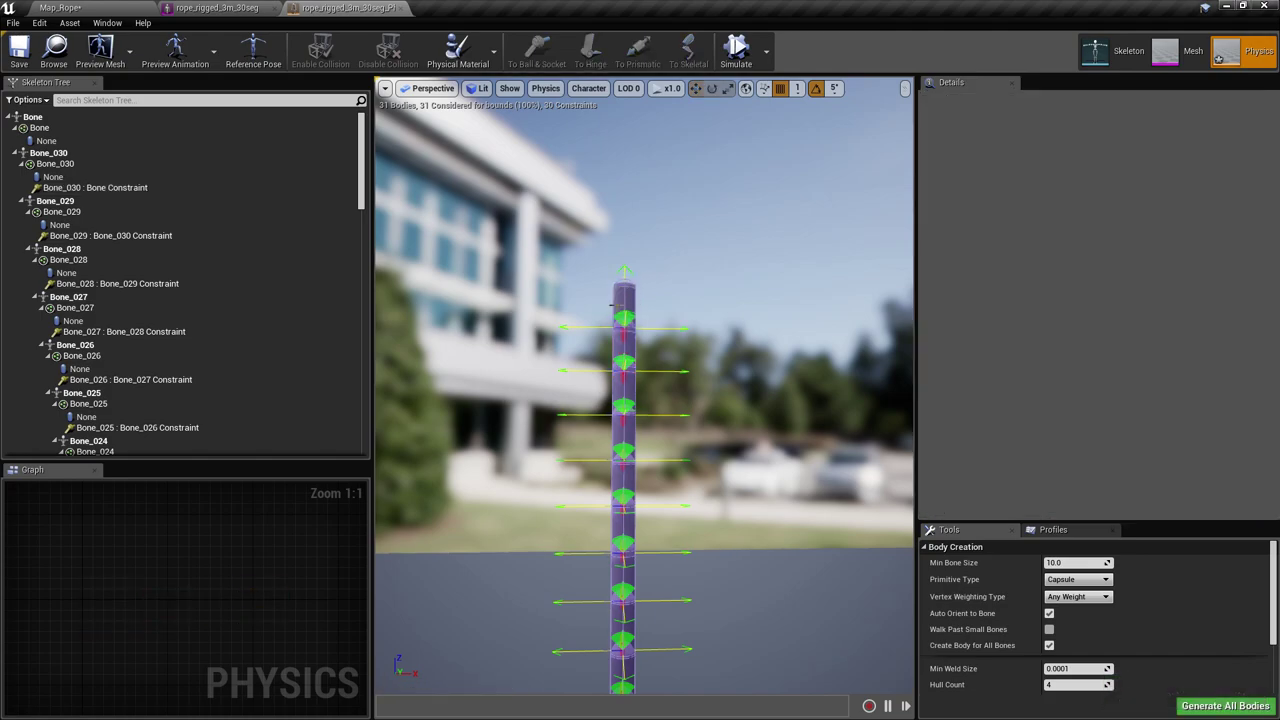
{"action": "left_click", "coordinate": [622, 301]}
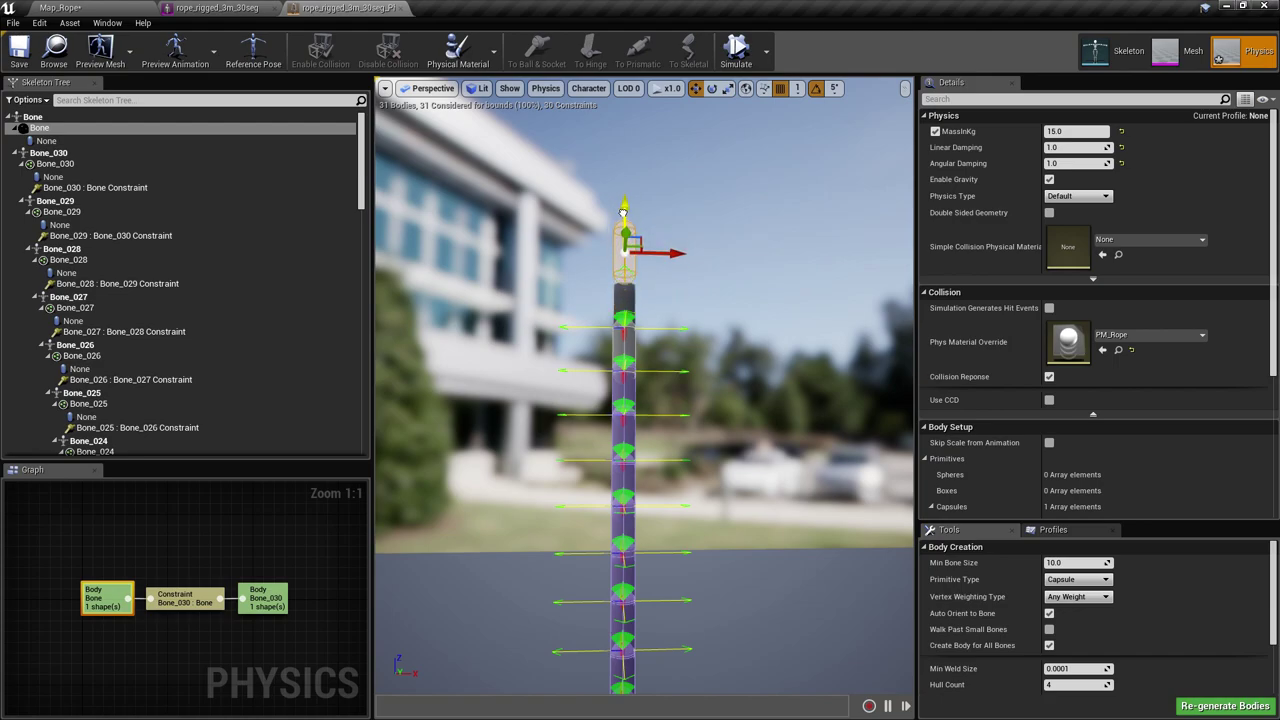
{"action": "key", "text": "ctrl+z"}
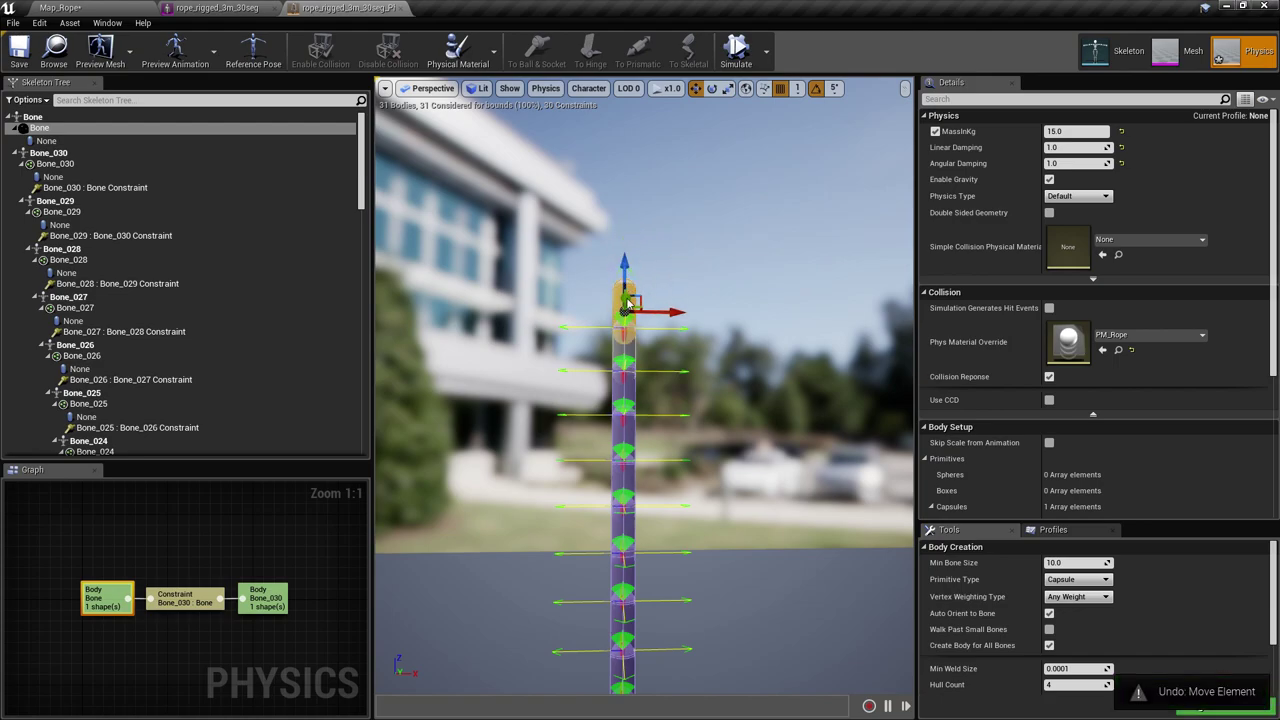
Select all constraints of the rope, starting from the Bone_026 : Bone_027 constraint.
{"action": "scroll", "coordinate": [1274, 303], "scroll_direction": "down", "scroll_amount": 3}
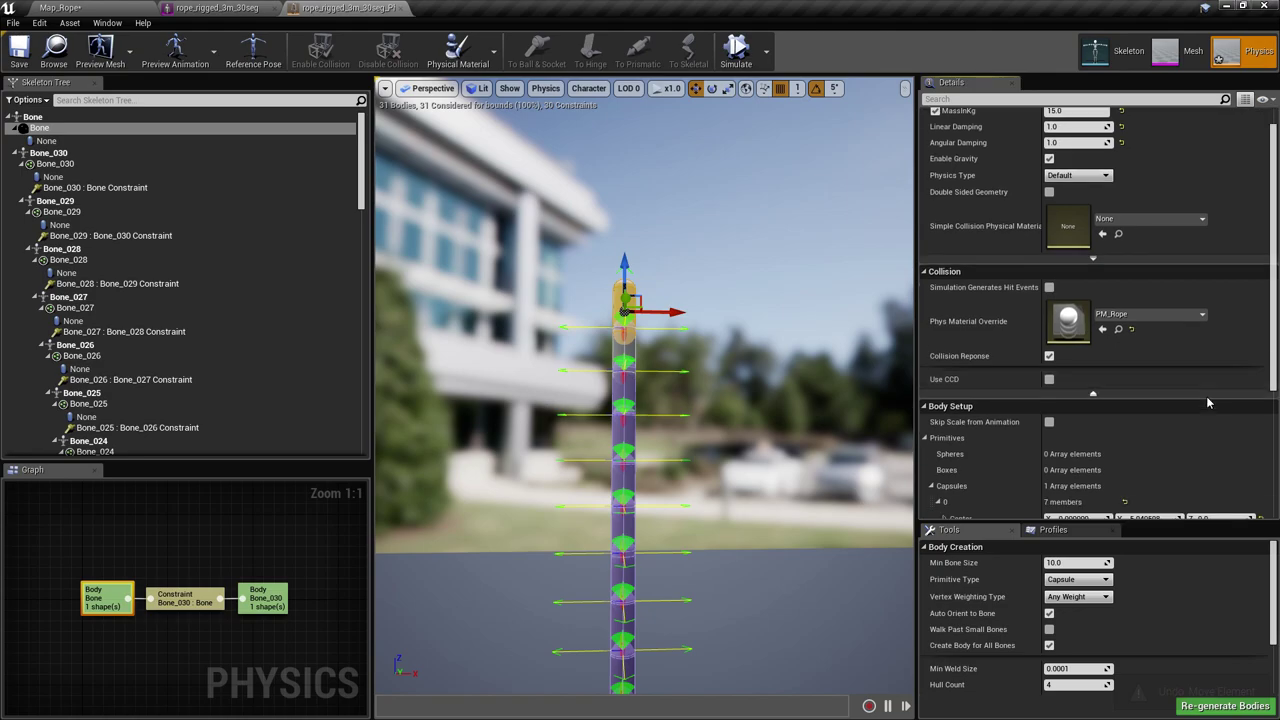
{"action": "left_click", "coordinate": [196, 380]}
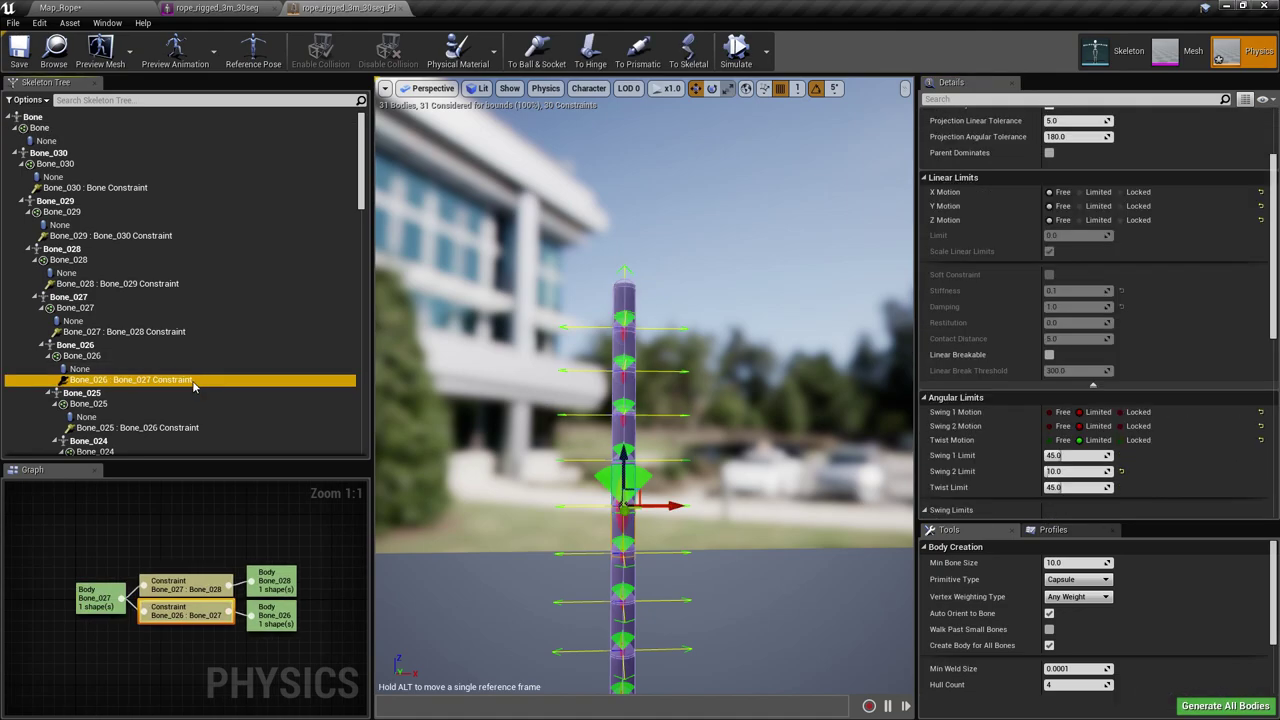
{"action": "key", "text": "ctrl+a"}
{"action": "left_click_drag", "start_coordinate": [180, 506], "coordinate": [196, 689]}
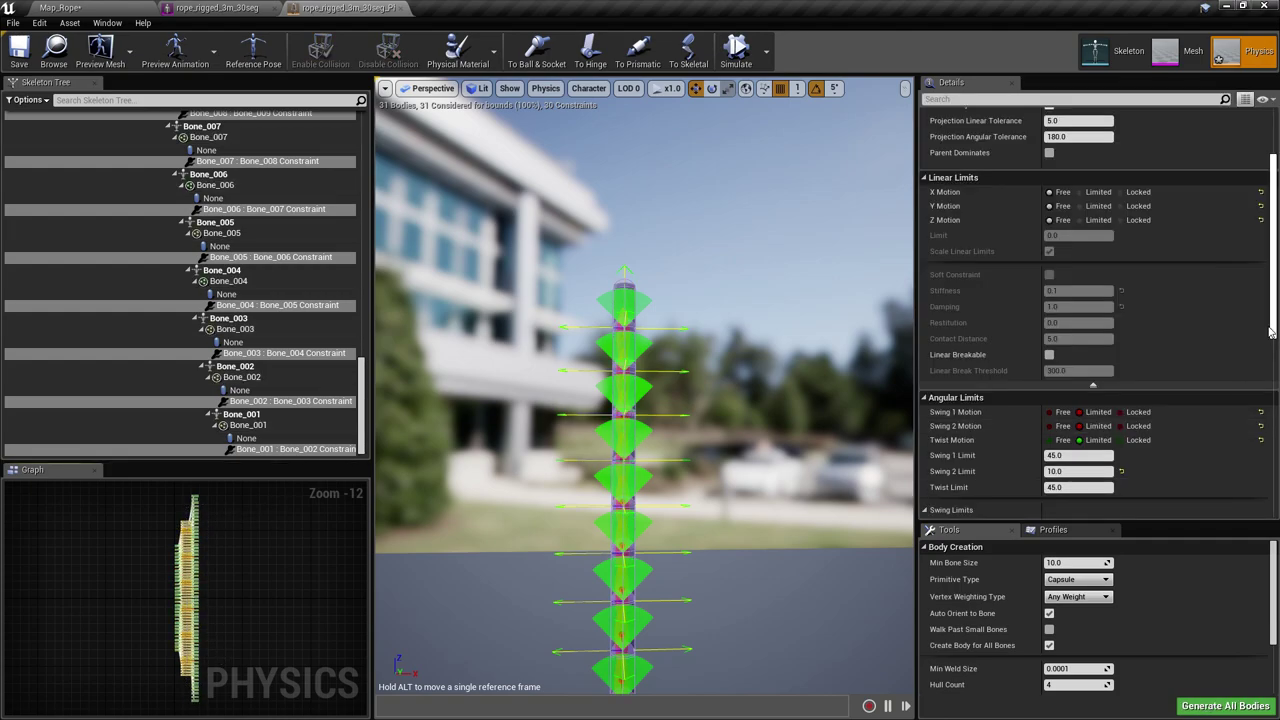
Examine the linear limits and the linear motor's position target and strength for all constraints.
{"action": "scroll", "coordinate": [1182, 296], "scroll_direction": "up", "scroll_amount": 4}
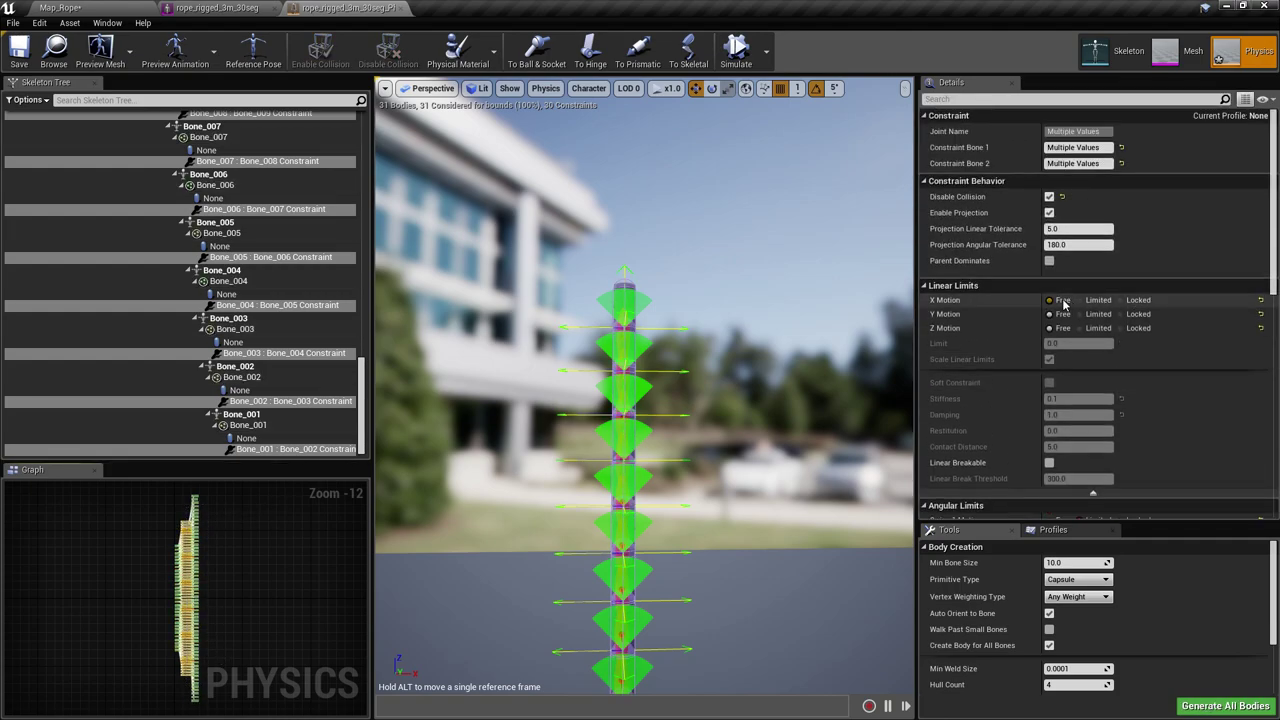
{"action": "scroll", "coordinate": [1154, 392], "scroll_direction": "down", "scroll_amount": 5}
{"action": "scroll", "coordinate": [1159, 369], "scroll_direction": "down", "scroll_amount": 7}
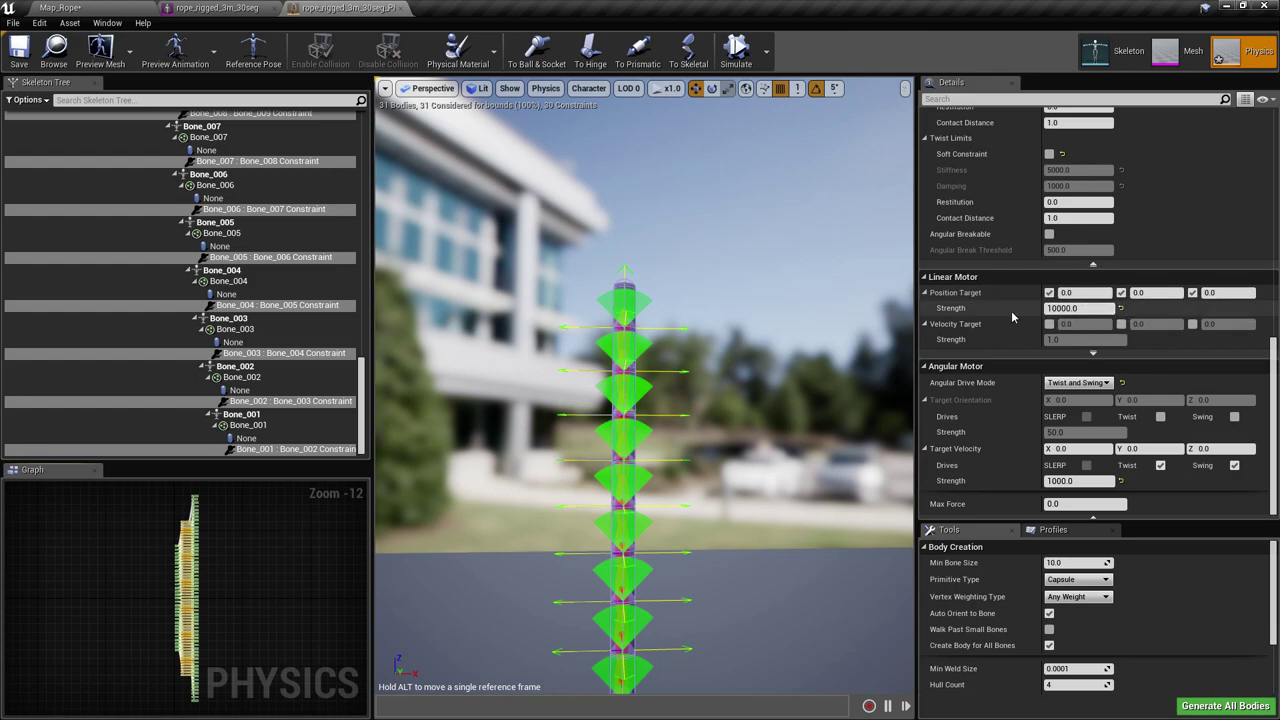
{"action": "key", "text": "Return"}
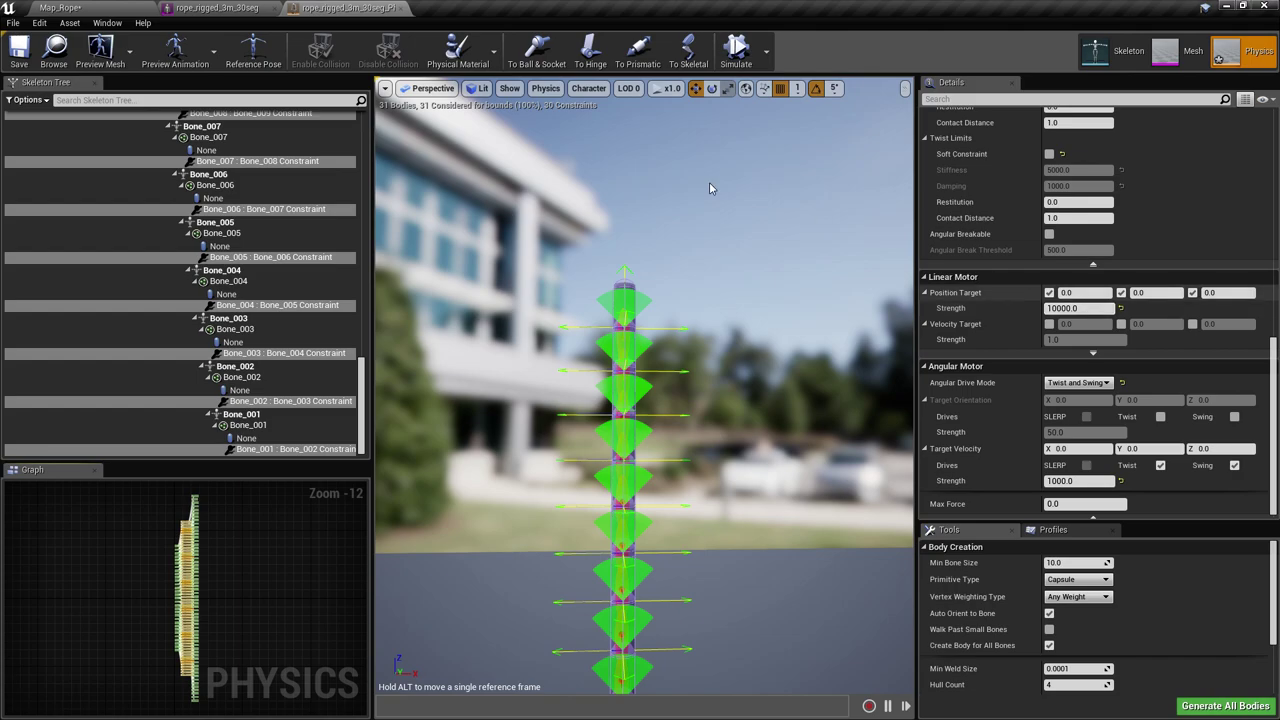
{"action": "left_click", "coordinate": [1063, 309]}
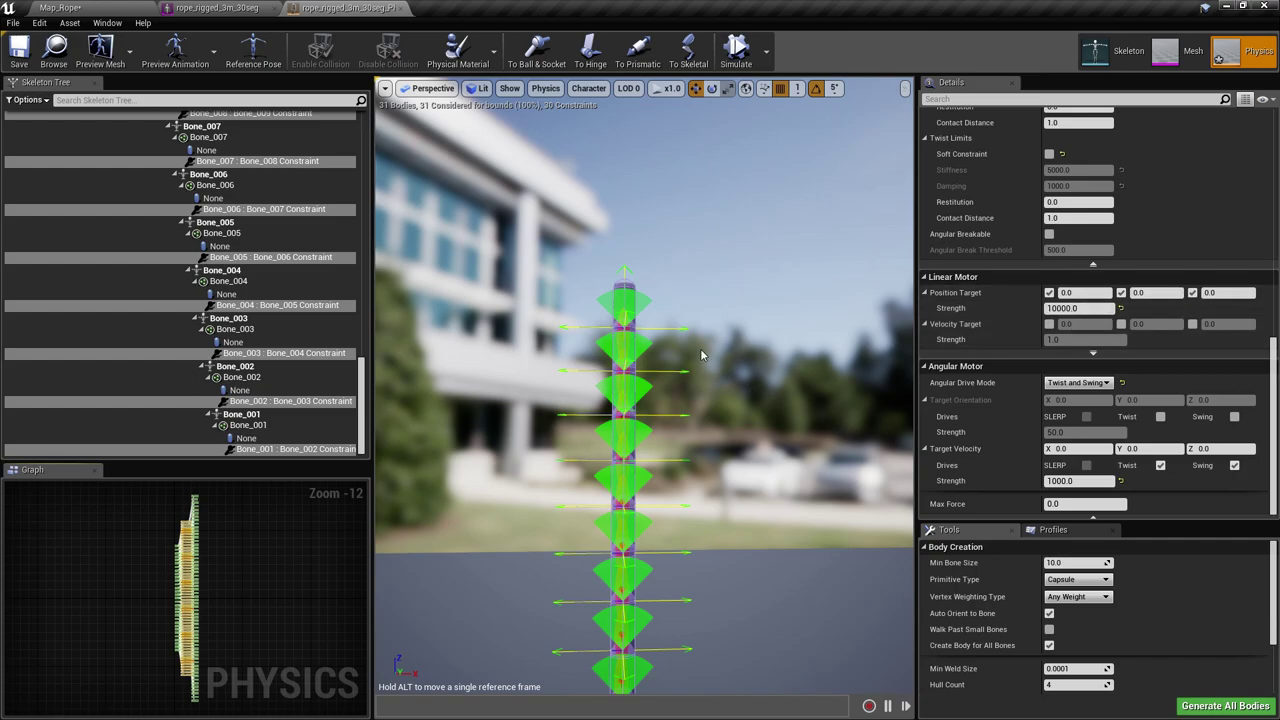
{"action": "right_click_drag", "start_coordinate": [644, 386], "coordinate": [660, 338]}
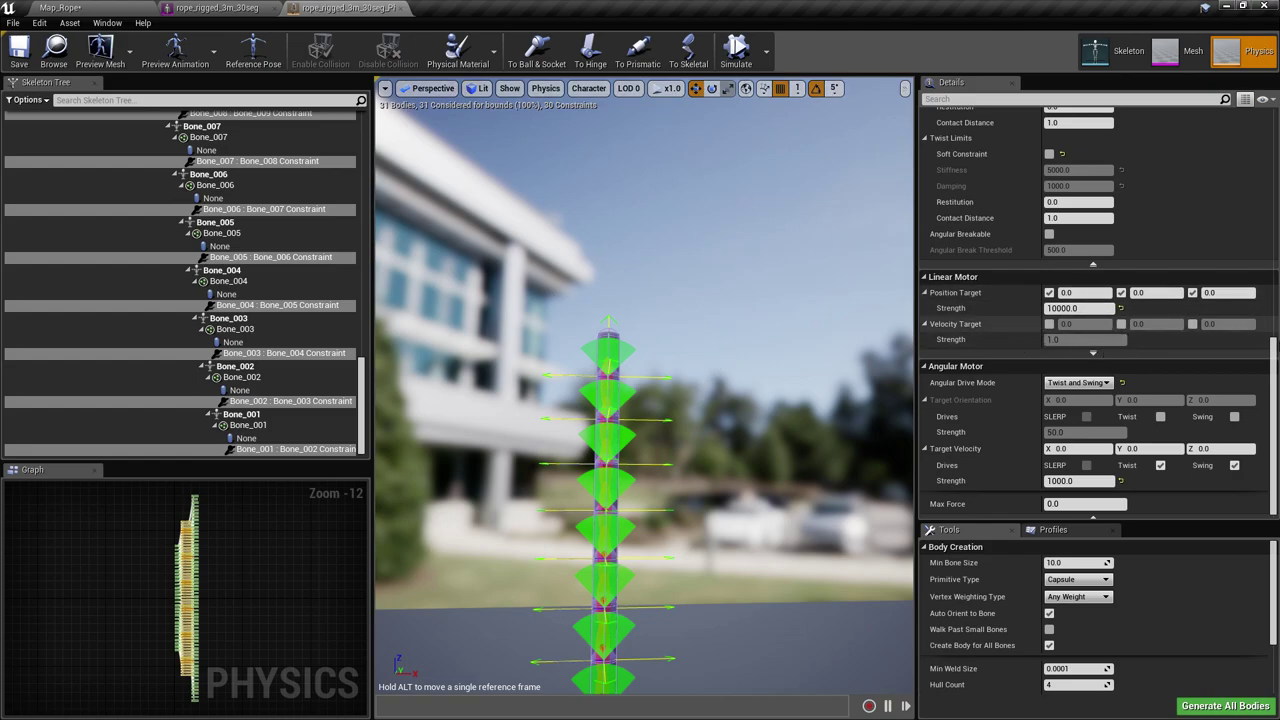
{"action": "scroll", "coordinate": [1110, 381], "scroll_direction": "up", "scroll_amount": 1}
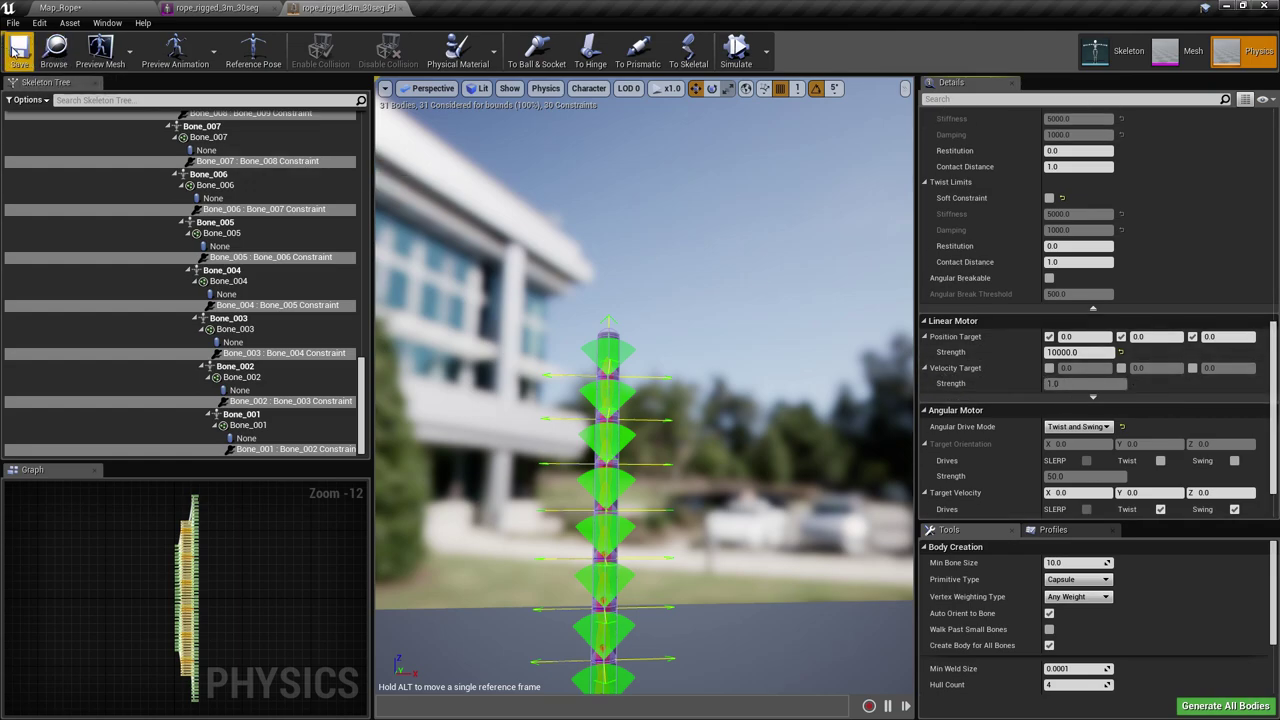
Save the map, play it to test the strung rope with free linear limits against the slanted beam, and end the play test.
{"action": "left_click", "coordinate": [114, 7]}
{"action": "key", "text": "ctrl+s"}
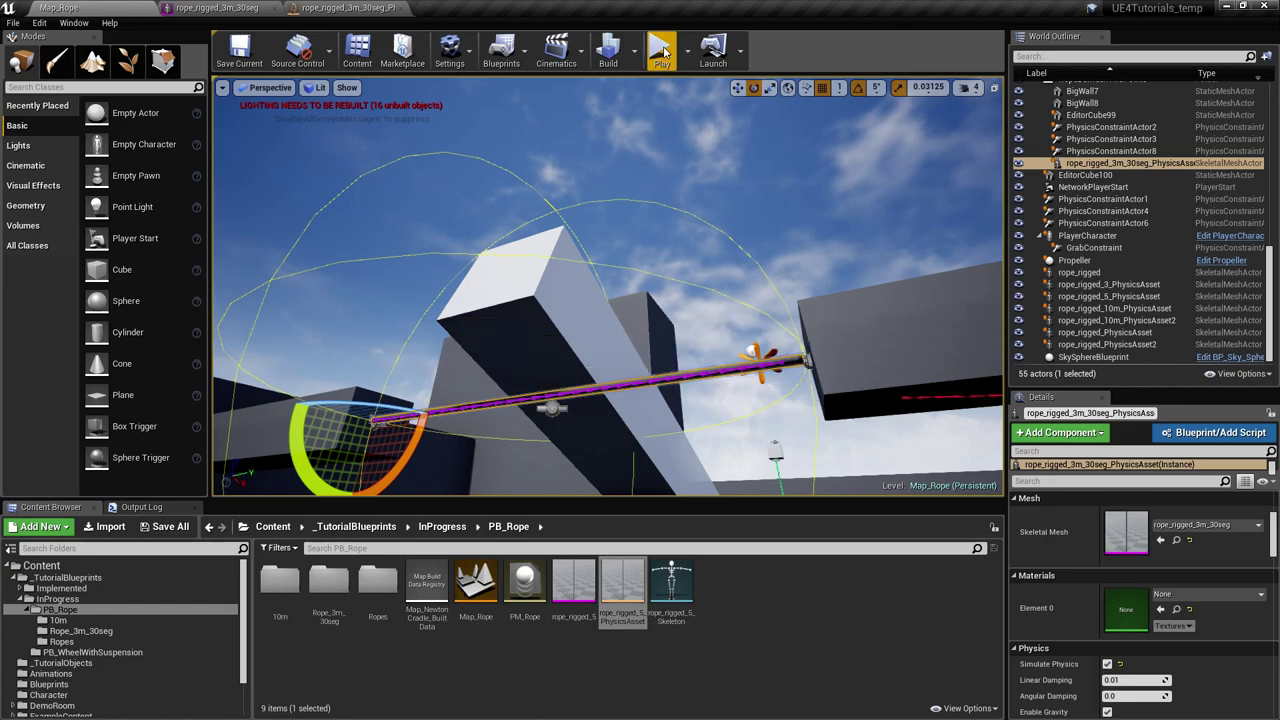
{"action": "left_click", "coordinate": [660, 51]}
{"action": "left_click", "coordinate": [607, 286]}
{"action": "key", "text": "w"}
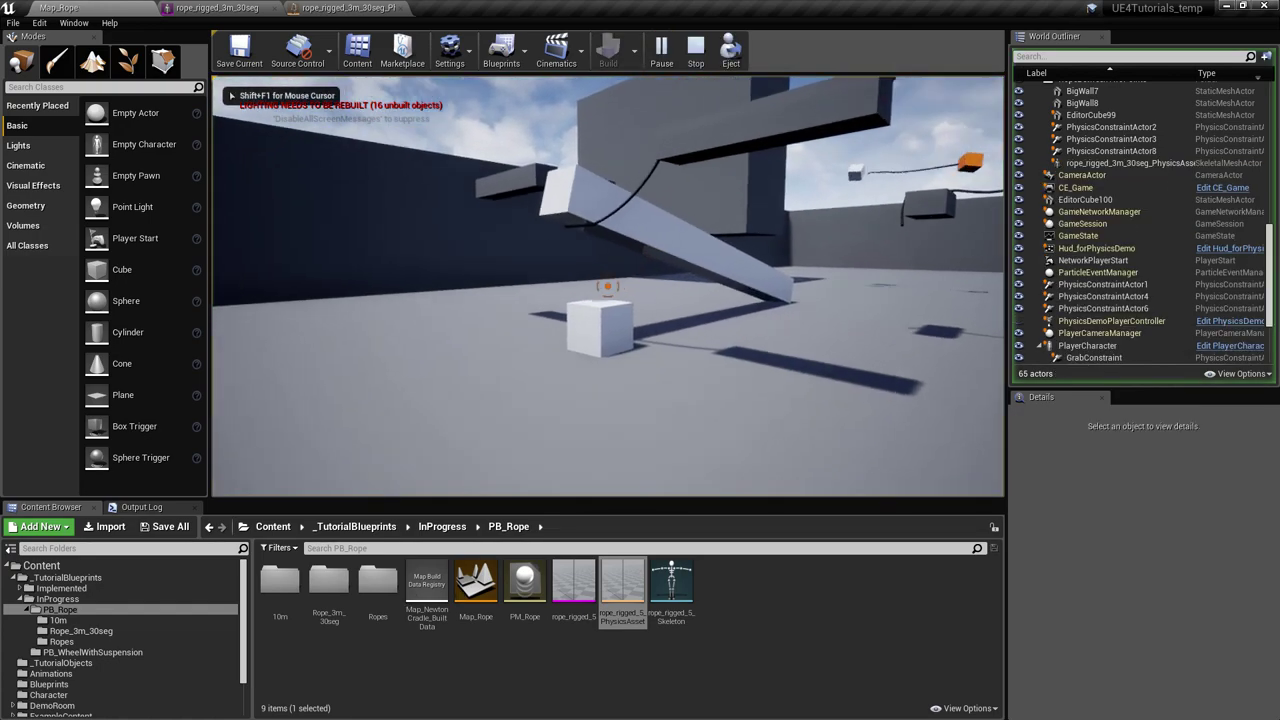
{"action": "key", "text": "w"}
{"action": "key", "text": "a"}
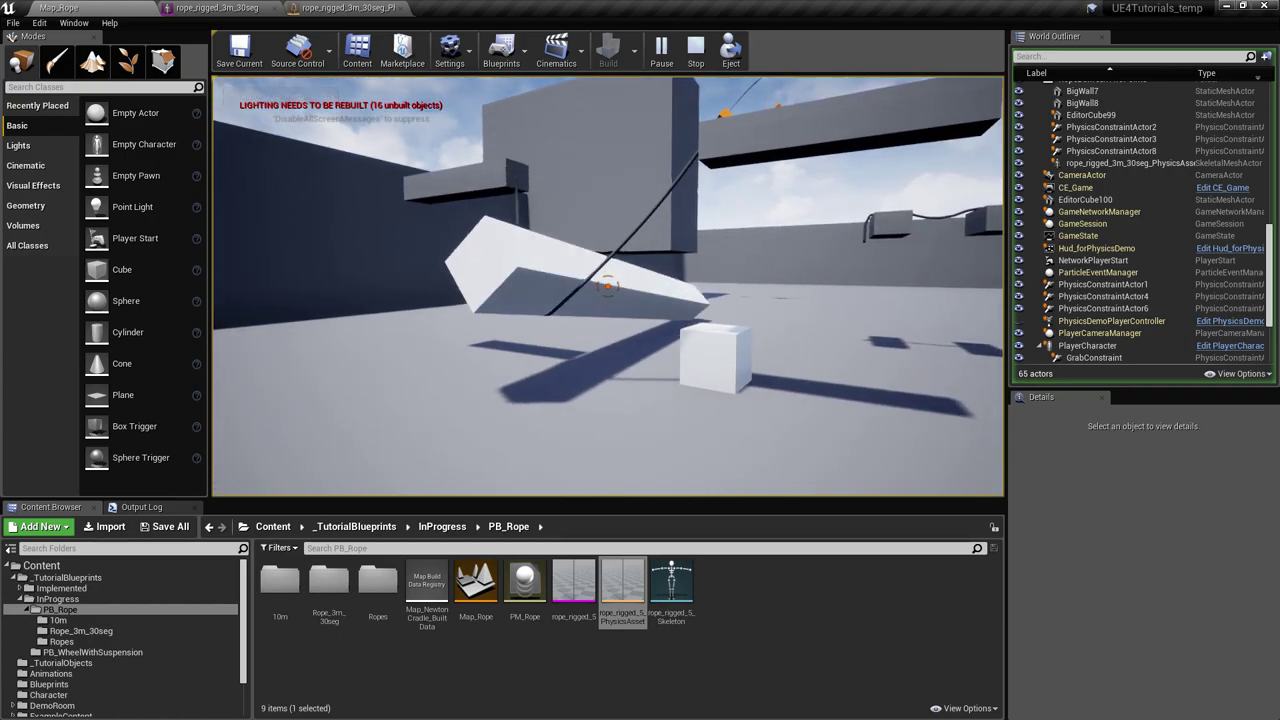
{"action": "key", "text": "shift+F1"}
{"action": "key", "text": "Escape"}
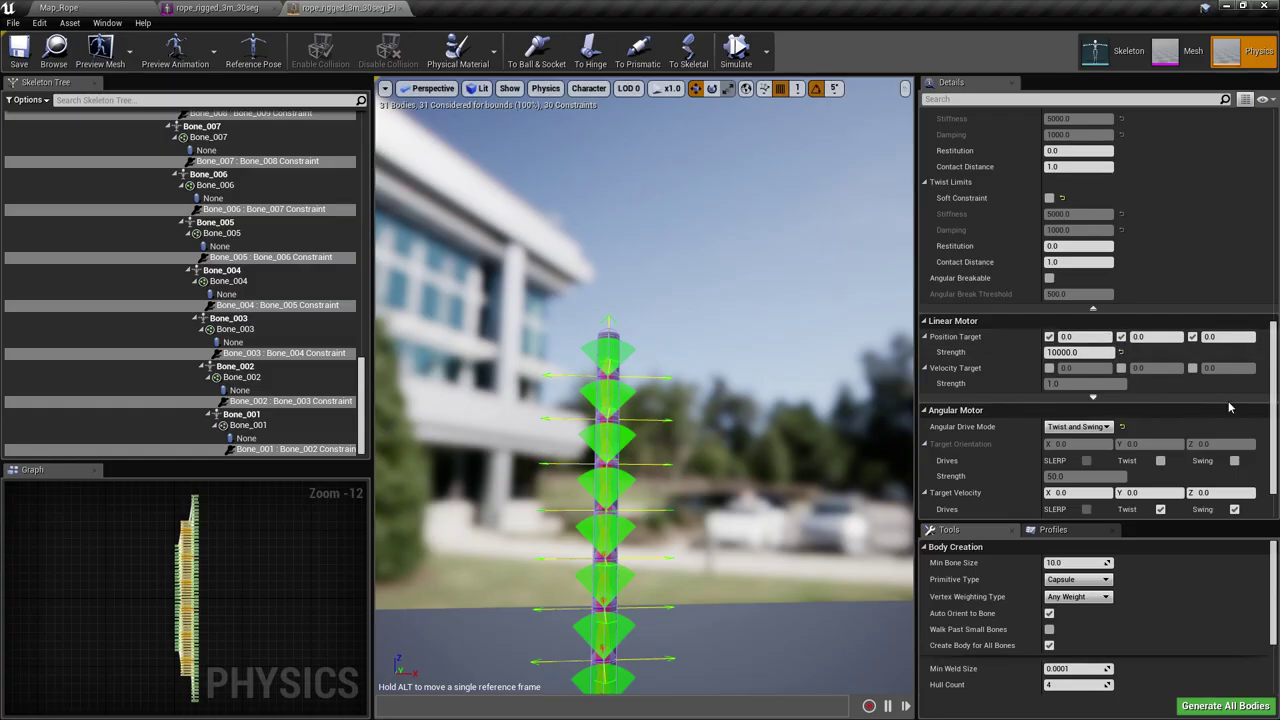
Set the linear X, Y and Z motion of all the rope's constraints to Locked.
{"action": "scroll", "coordinate": [1230, 407], "scroll_direction": "up", "scroll_amount": 10}
{"action": "left_click", "coordinate": [1137, 300]}
{"action": "left_click", "coordinate": [1137, 314]}
{"action": "left_click", "coordinate": [1119, 328]}
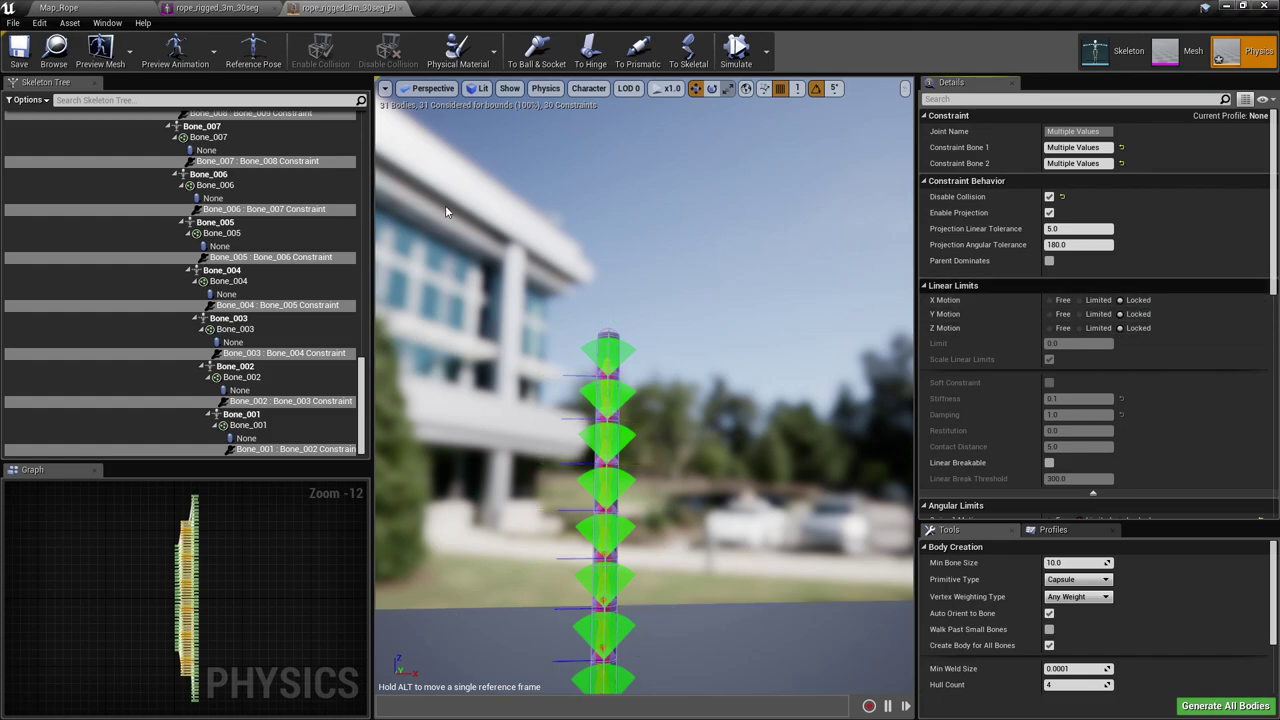
Play the map, test how the rope with locked linear limits holds the slanted beam, grab the white cube, and return to the physics asset.
{"action": "left_click", "coordinate": [110, 7]}
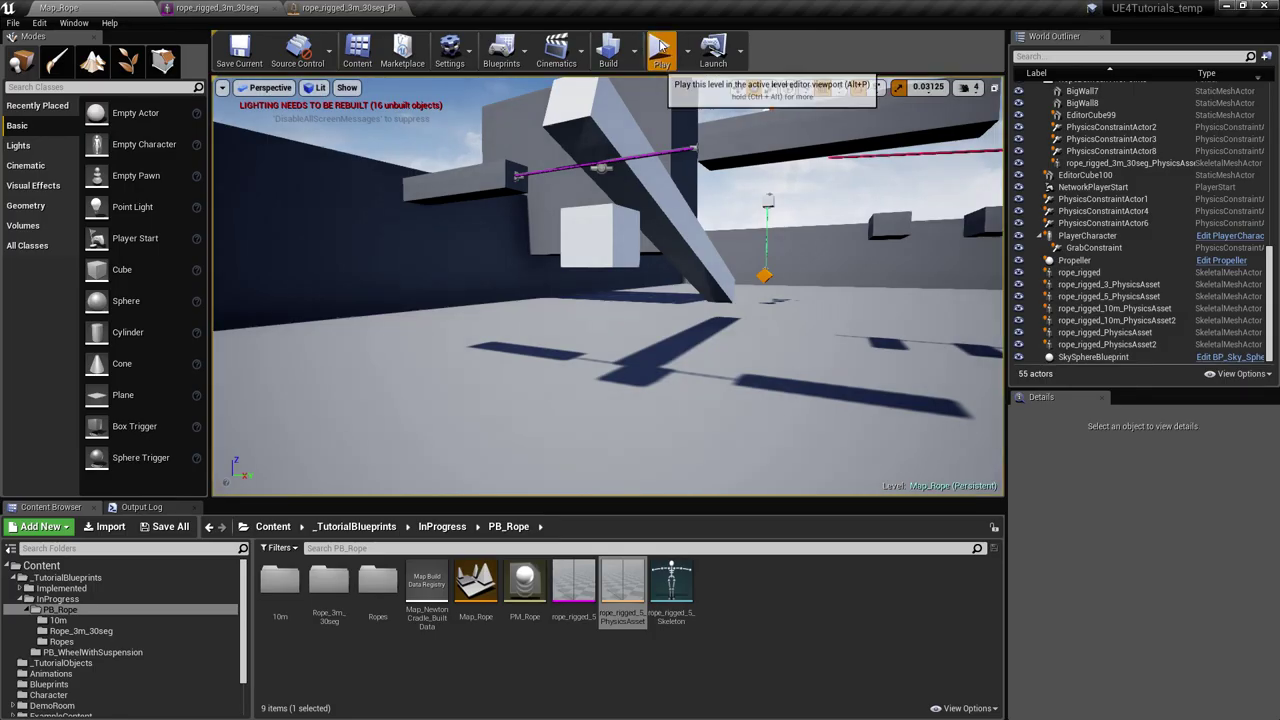
{"action": "left_click", "coordinate": [660, 45]}
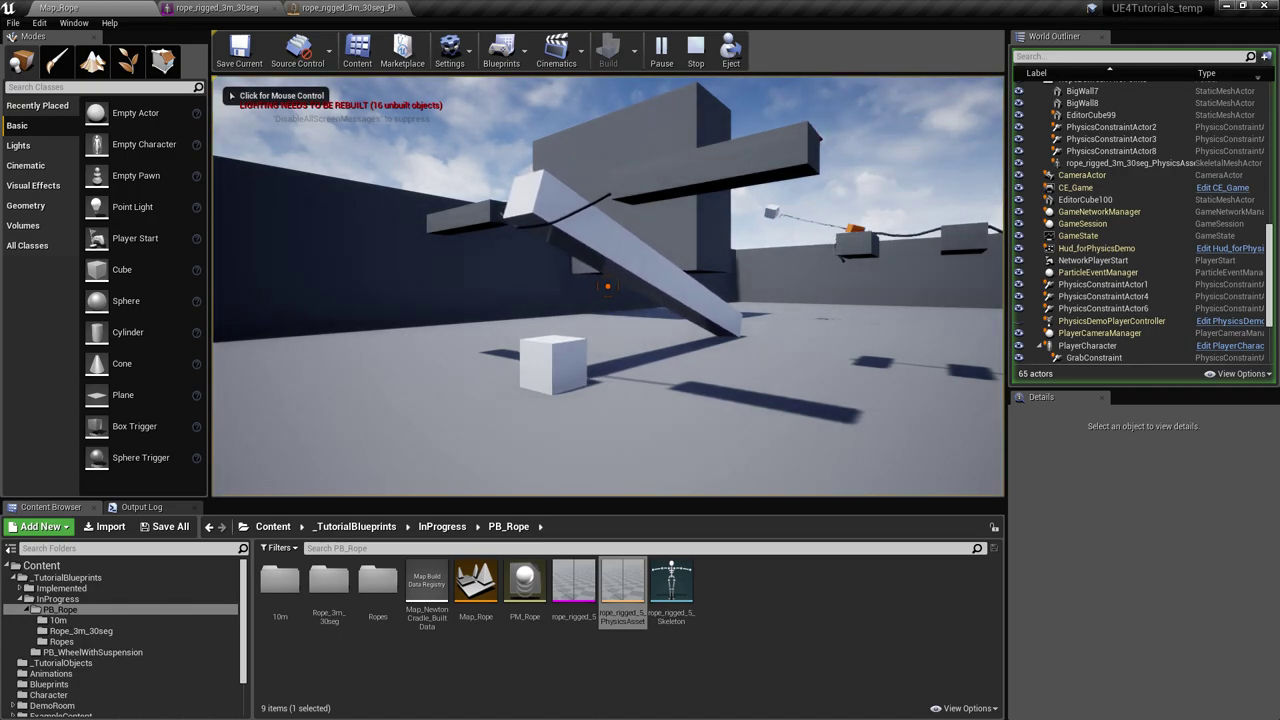
{"action": "left_click", "coordinate": [608, 286]}
{"action": "key", "text": "w"}
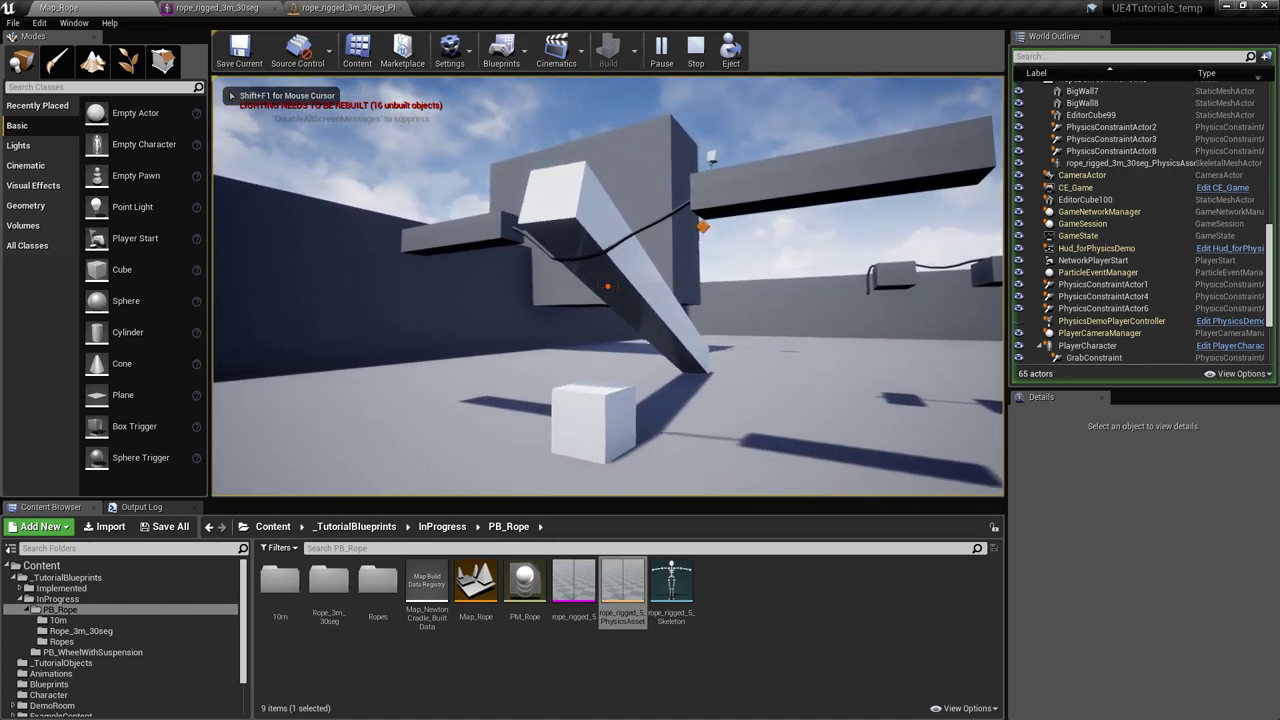
{"action": "key", "text": "a"}
{"action": "key", "text": "w"}
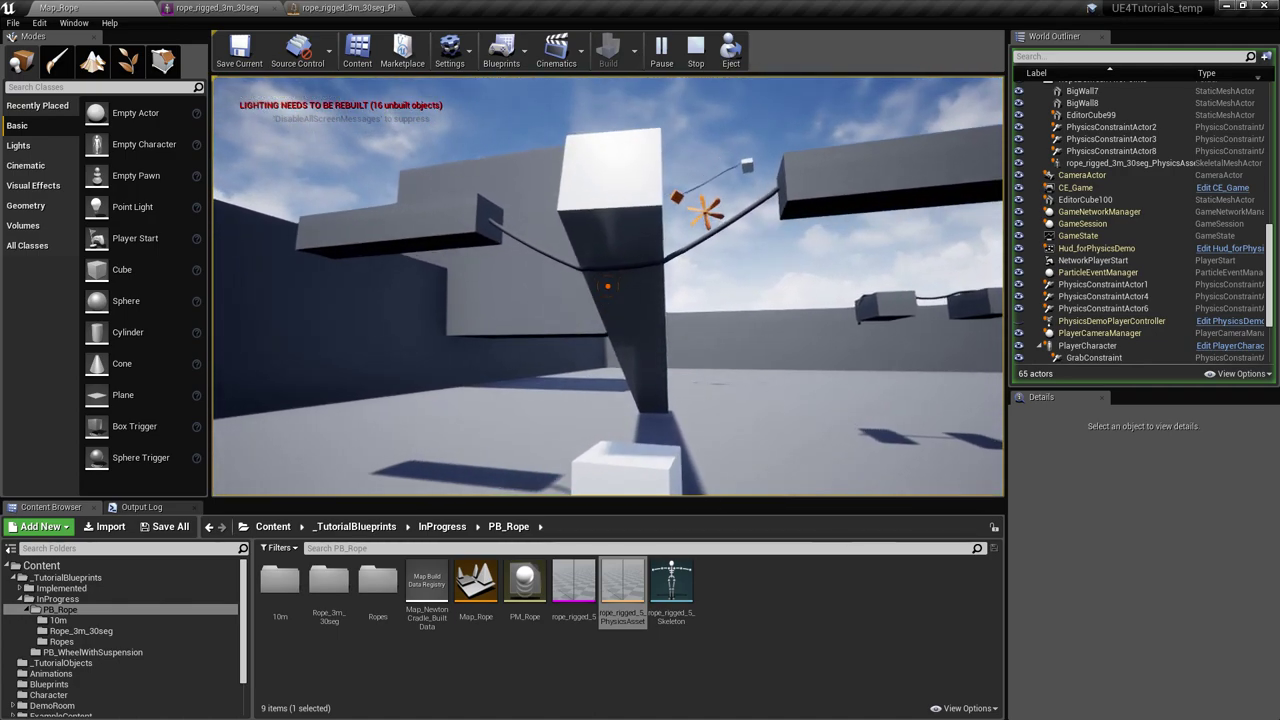
{"action": "key", "text": "d"}
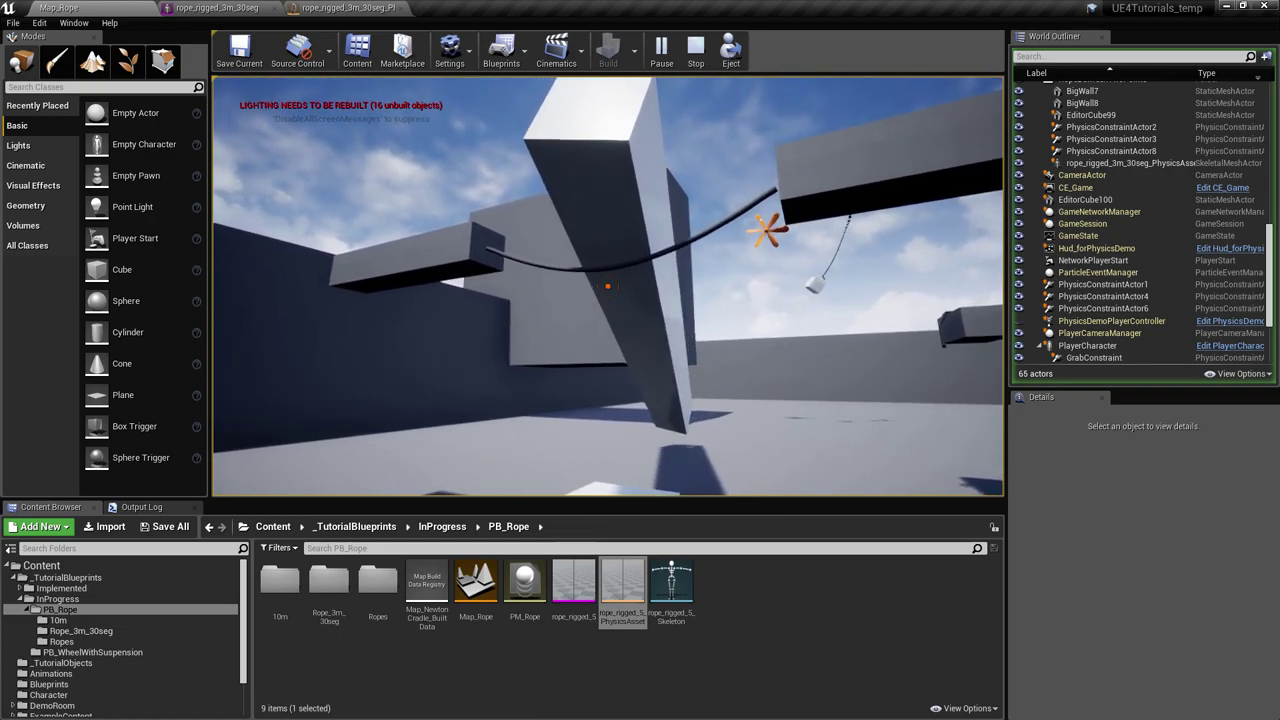
{"action": "key", "text": "s"}
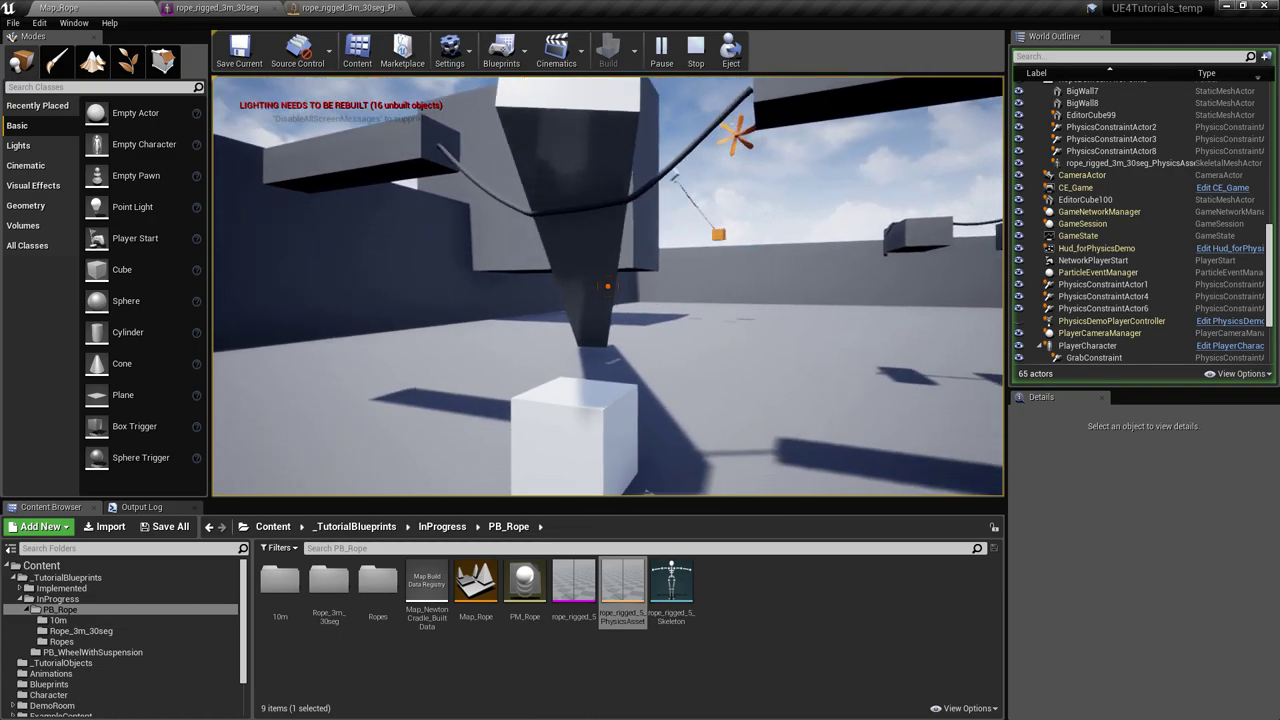
{"action": "left_click", "coordinate": [608, 286]}
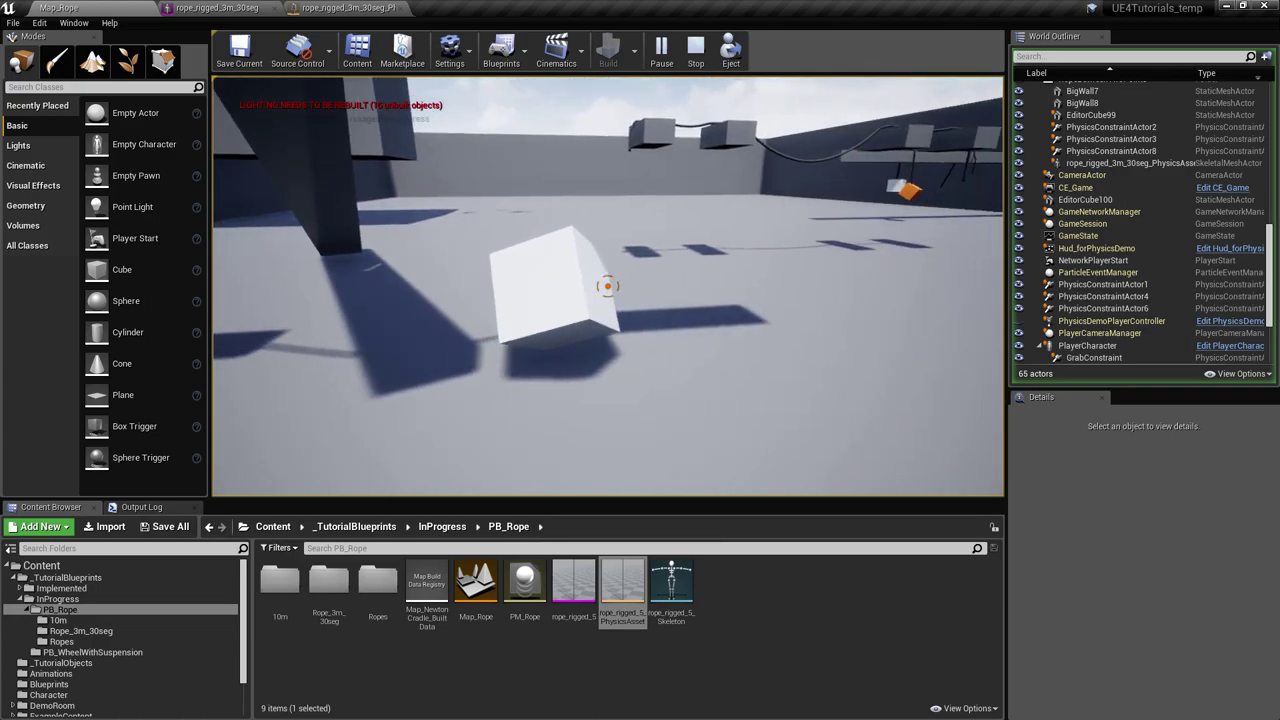
{"action": "key", "text": "s"}
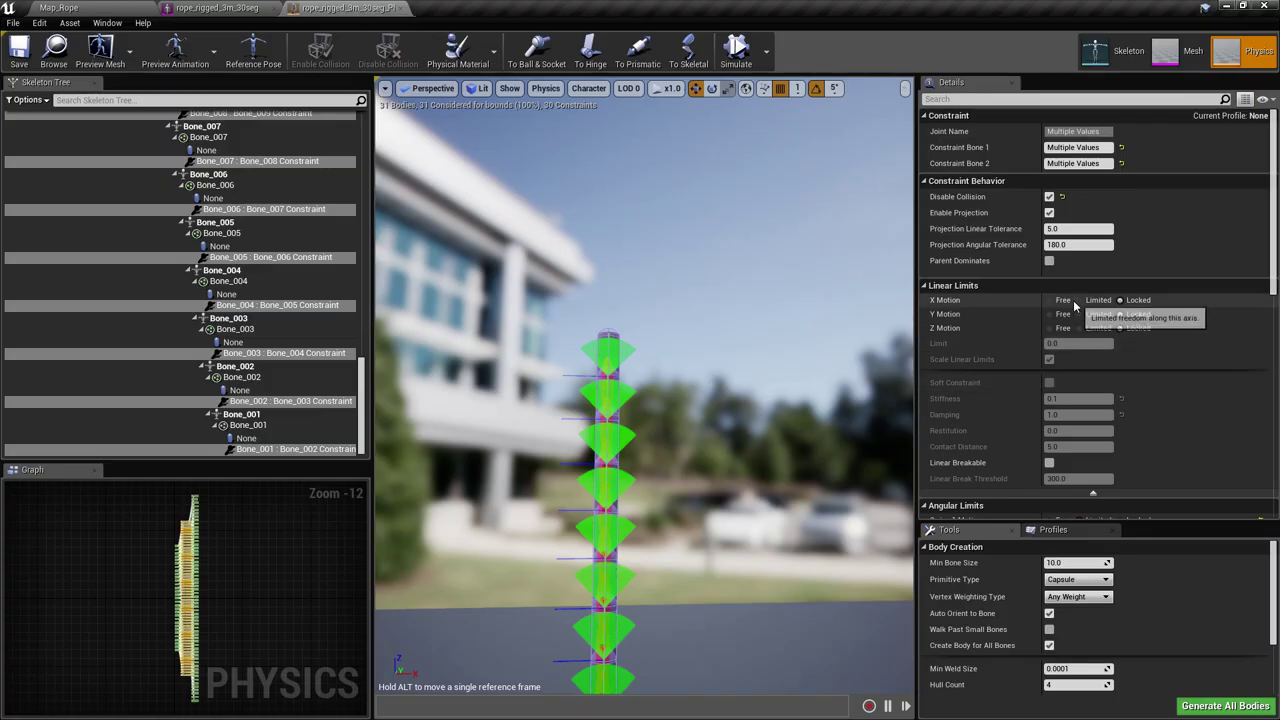
Free the constraints' linear motion with a linear motor strength of 6000 and play the map to test the rope by pulling the slanted beam.
{"action": "scroll", "coordinate": [1205, 431], "scroll_direction": "down", "scroll_amount": 10}
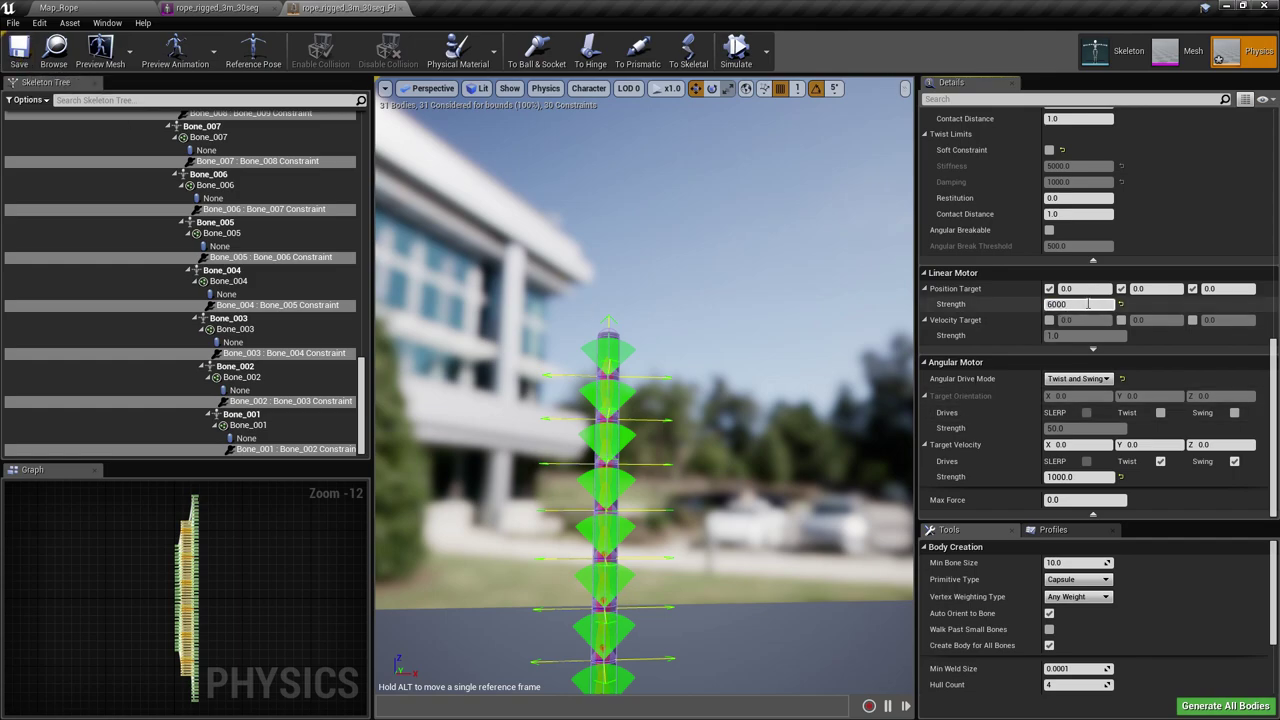
{"action": "left_click", "coordinate": [102, 7]}
{"action": "left_click", "coordinate": [660, 55]}
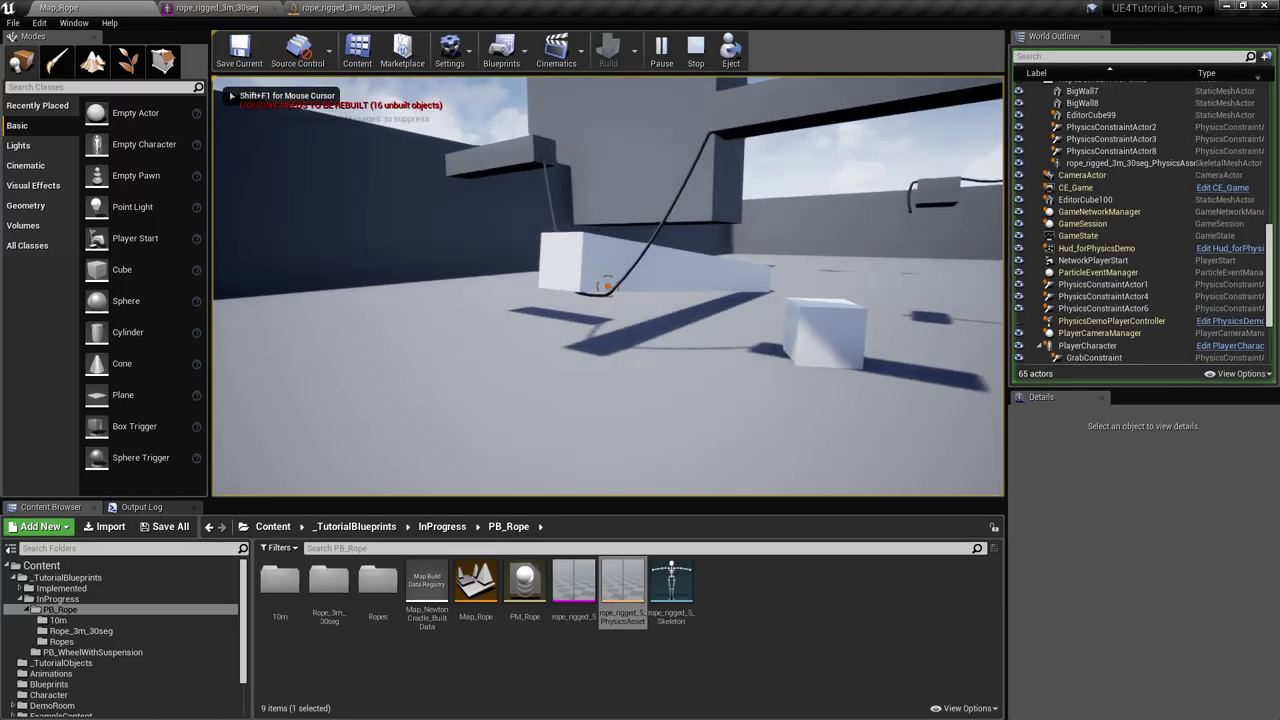
{"action": "left_click", "coordinate": [608, 286]}
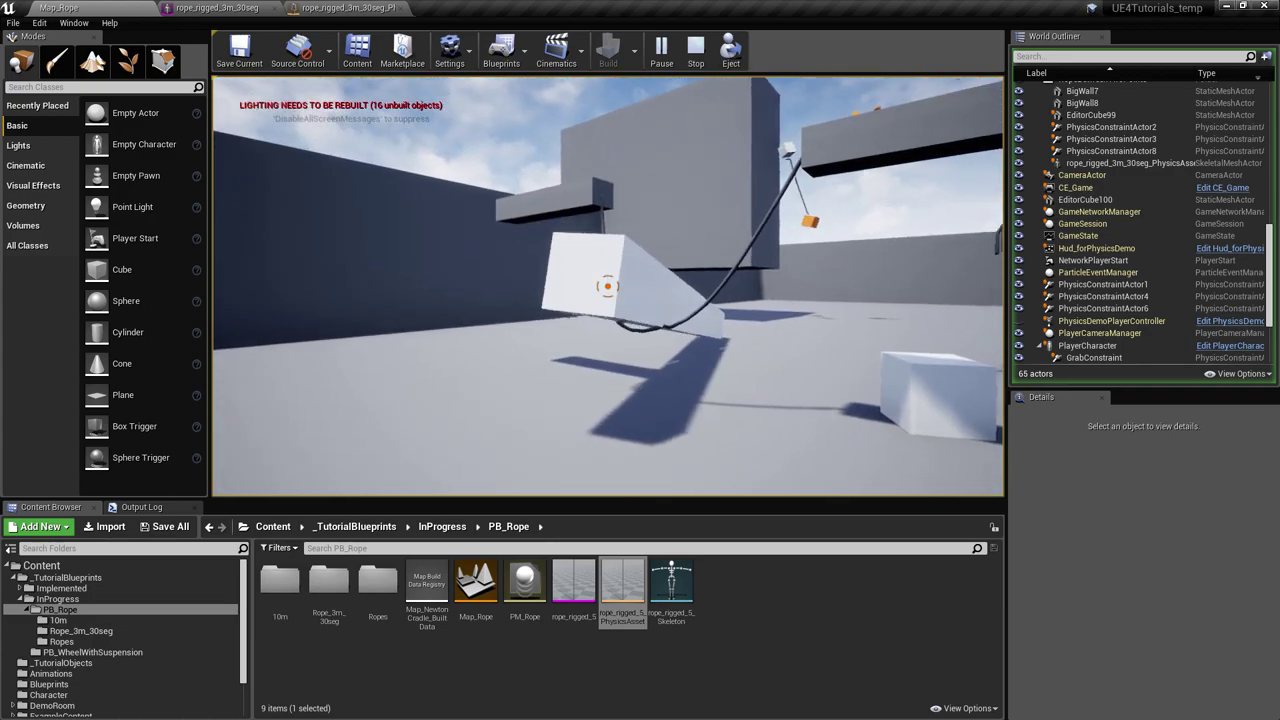
{"action": "left_click", "coordinate": [608, 286]}
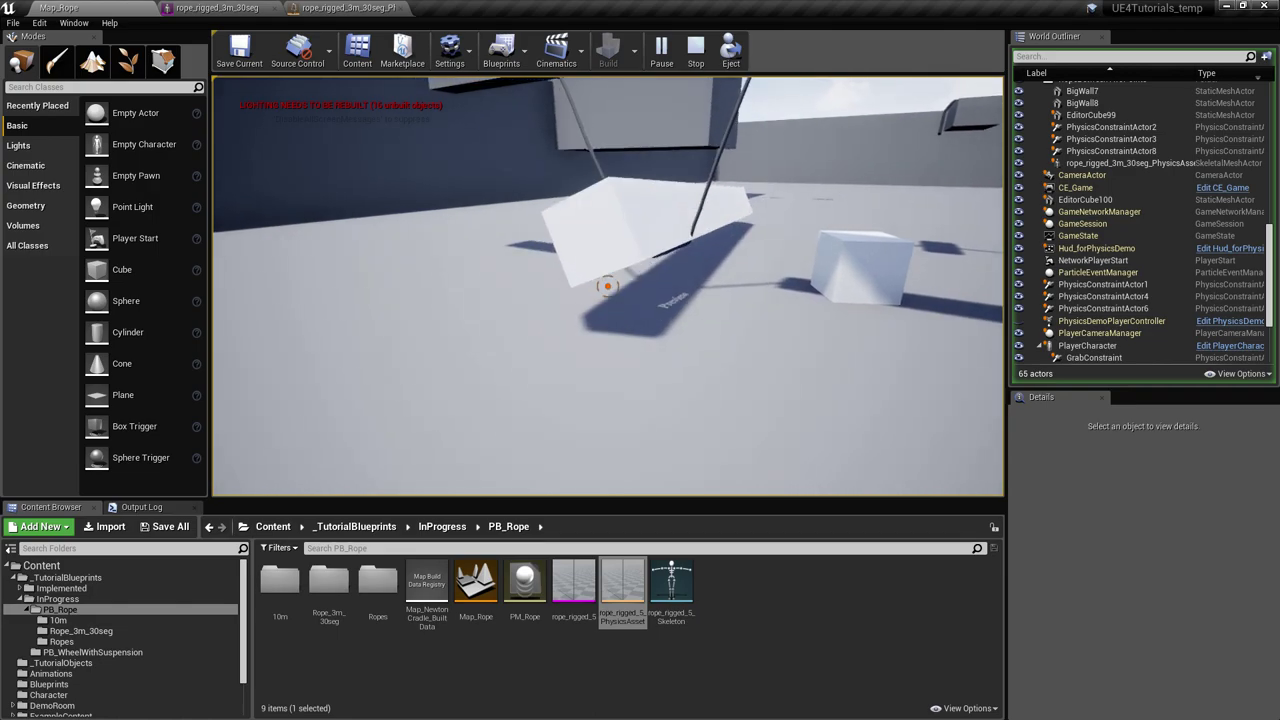
{"action": "left_click_drag", "start_coordinate": [607, 286], "coordinate": [607, 286]}
{"action": "key", "text": "Escape"}
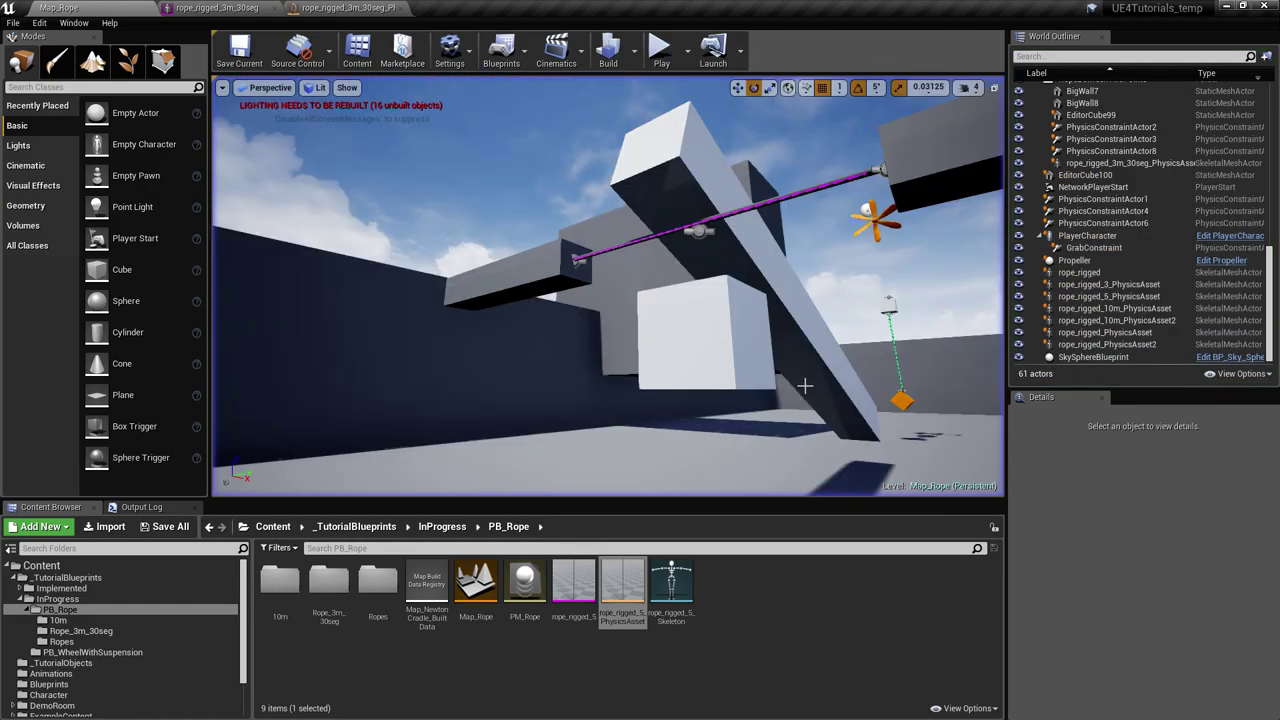
Set the linear X, Y and Z motion of all constraints in the rope's physics asset back to Locked.
{"action": "left_click", "coordinate": [350, 8]}
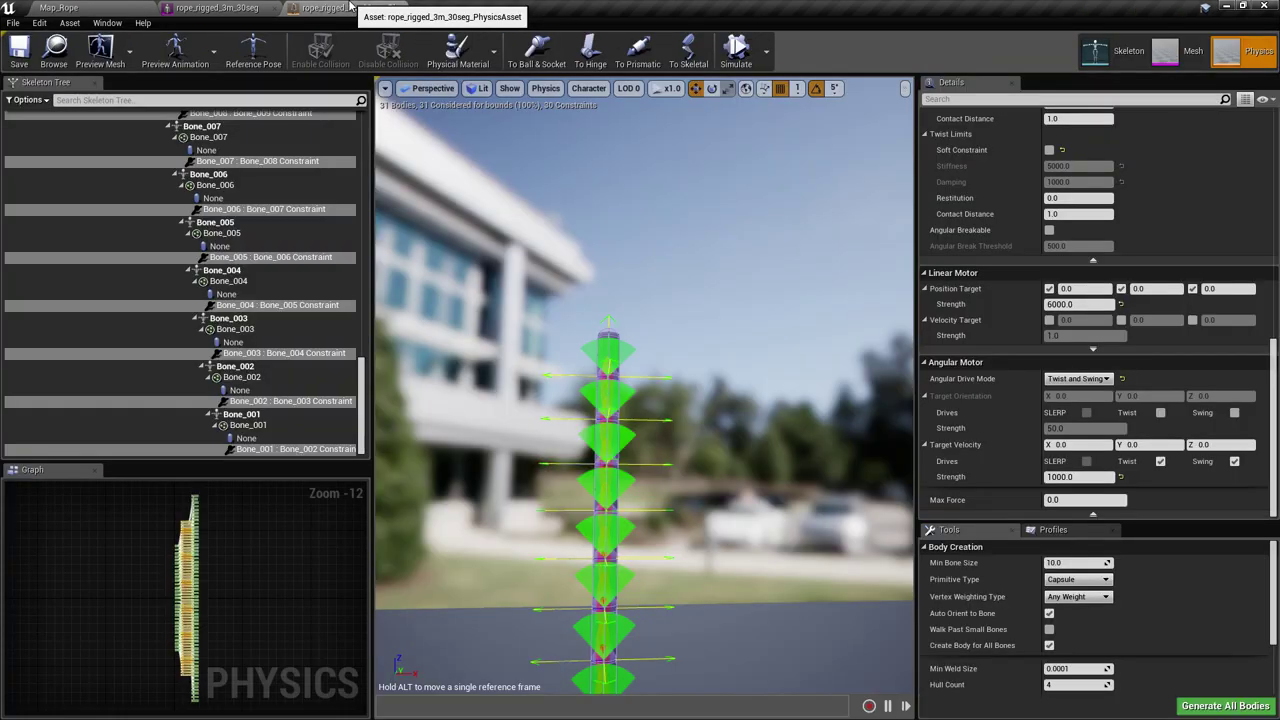
{"action": "left_click_drag", "start_coordinate": [1274, 413], "coordinate": [1262, 296]}
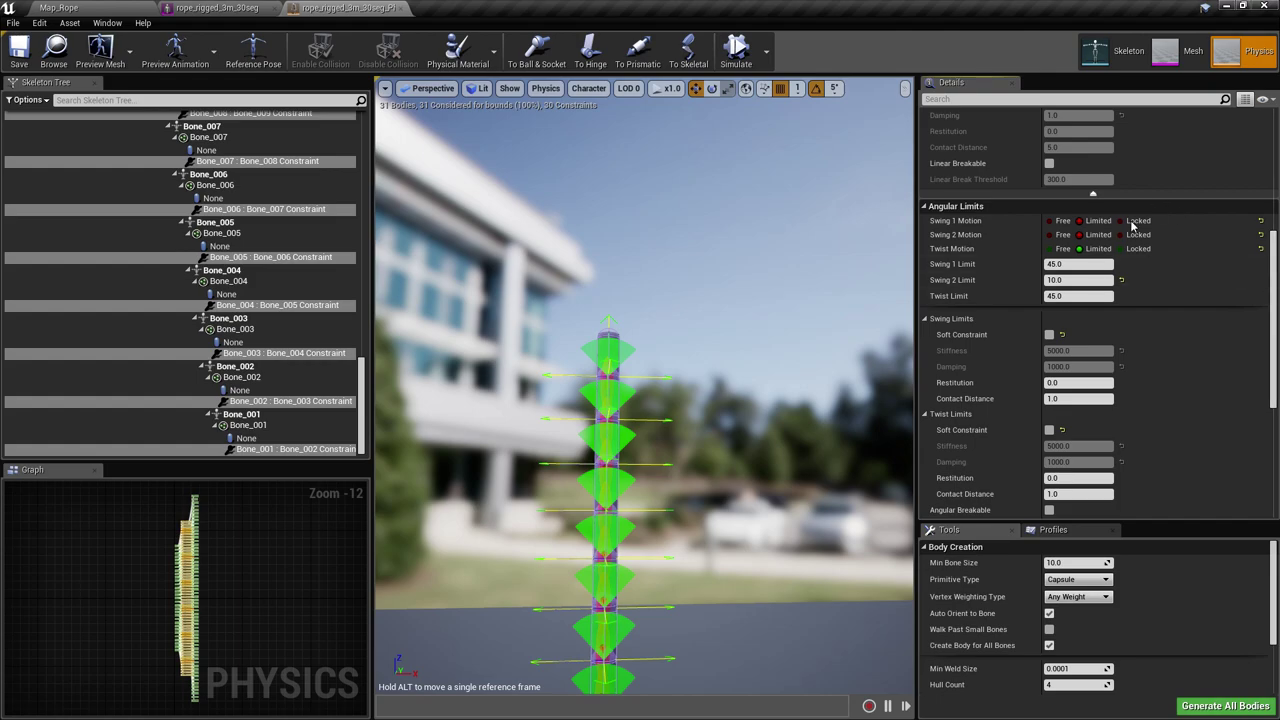
{"action": "scroll", "coordinate": [1200, 275], "scroll_direction": "up", "scroll_amount": 5}
{"action": "scroll", "coordinate": [1152, 272], "scroll_direction": "down", "scroll_amount": 5}
{"action": "scroll", "coordinate": [1158, 282], "scroll_direction": "down", "scroll_amount": 1}
{"action": "scroll", "coordinate": [1161, 295], "scroll_direction": "up", "scroll_amount": 4}
{"action": "scroll", "coordinate": [1160, 295], "scroll_direction": "down", "scroll_amount": 10}
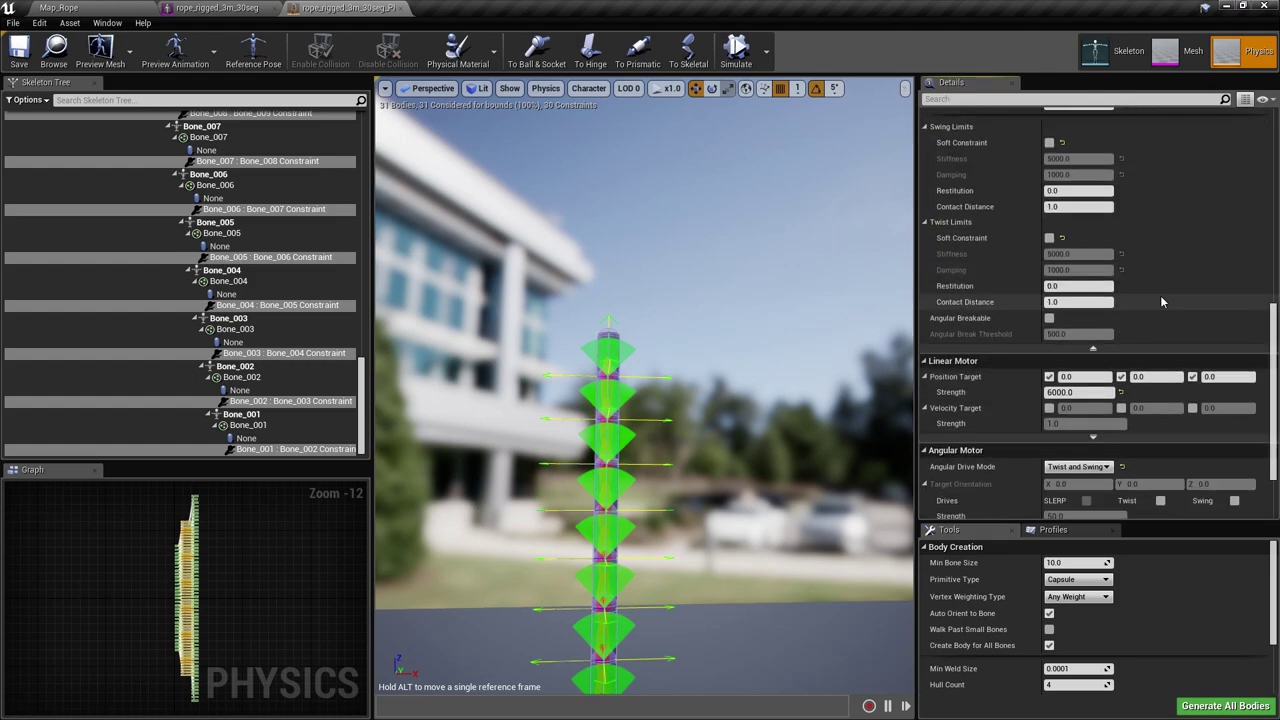
{"action": "scroll", "coordinate": [1199, 334], "scroll_direction": "up", "scroll_amount": 10}
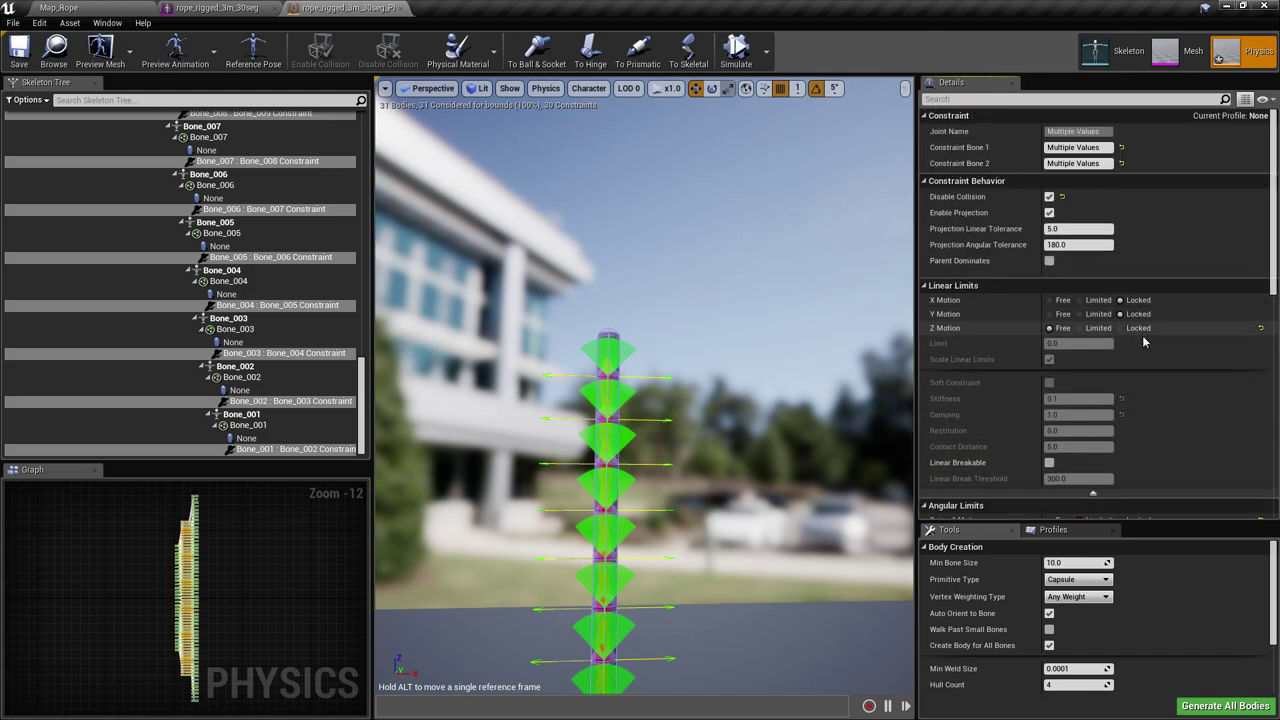
{"action": "scroll", "coordinate": [1186, 362], "scroll_direction": "down", "scroll_amount": 5}
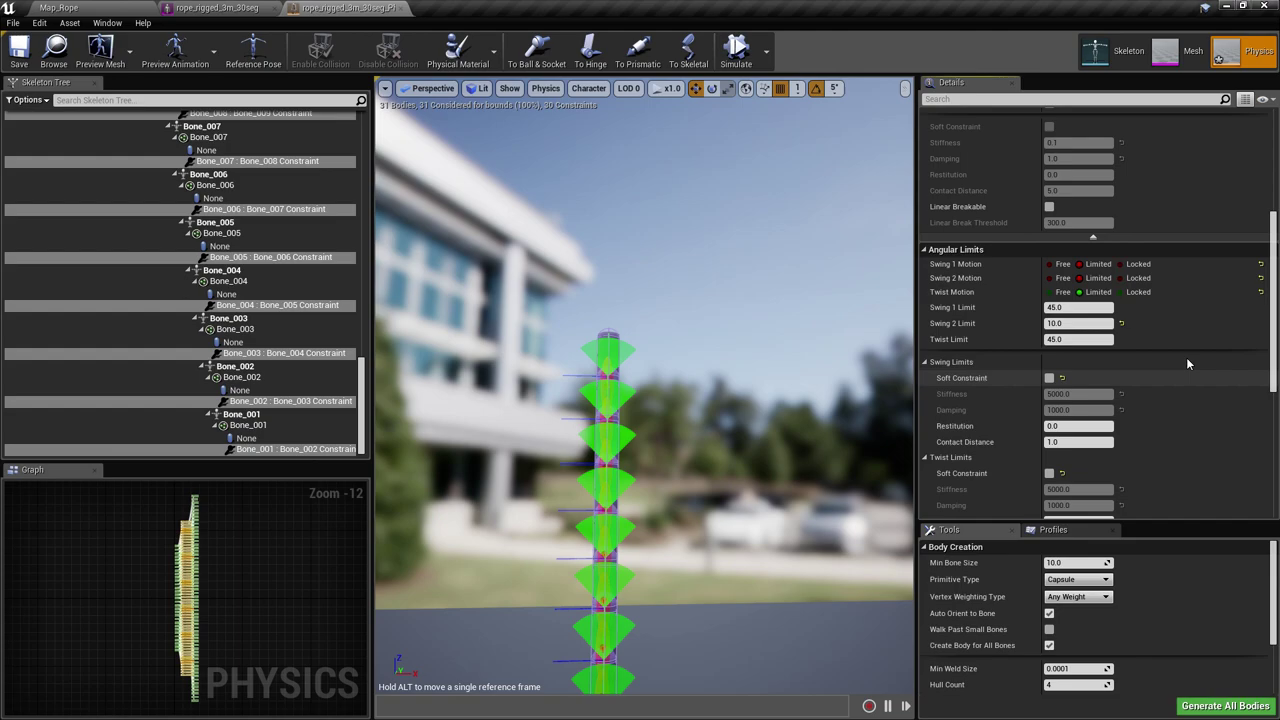
Set the Swing 1 Limit and Twist Limit of all the rope's constraints to 5.
{"action": "scroll", "coordinate": [1187, 362], "scroll_direction": "up", "scroll_amount": 2}
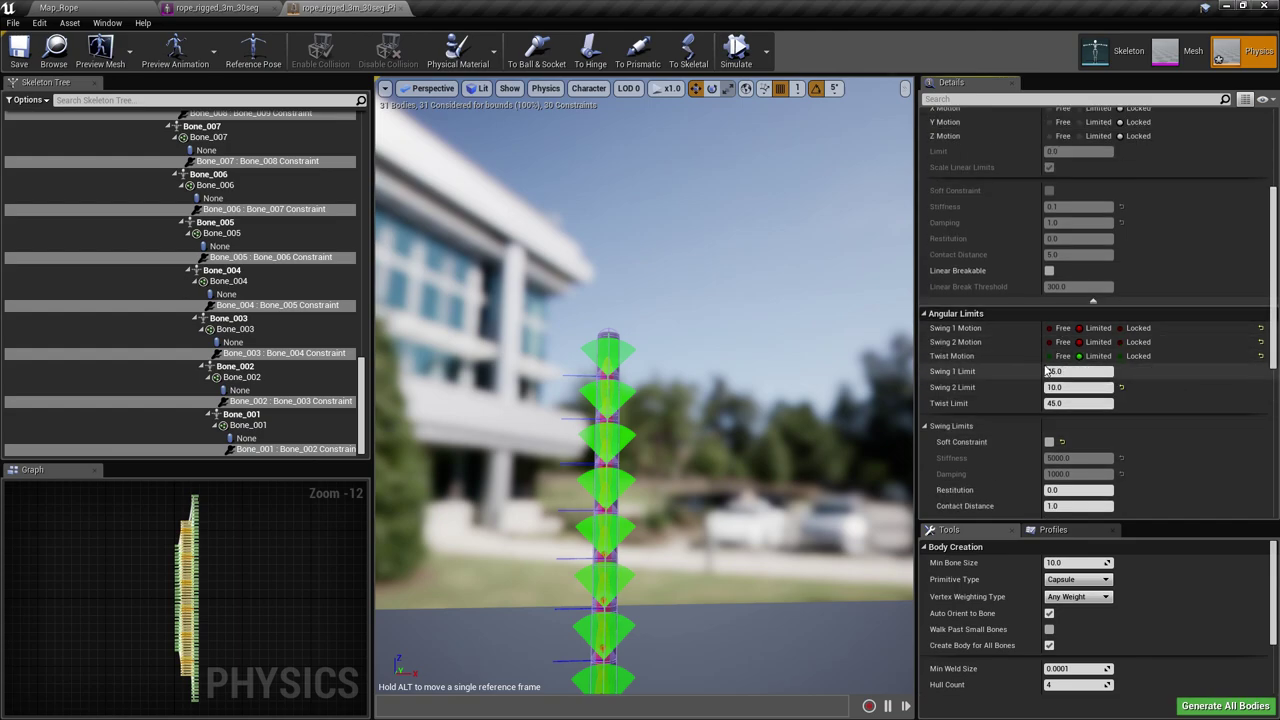
{"action": "scroll", "coordinate": [745, 382], "scroll_direction": "down", "scroll_amount": 3}
{"action": "right_click_drag", "start_coordinate": [743, 383], "coordinate": [713, 492]}
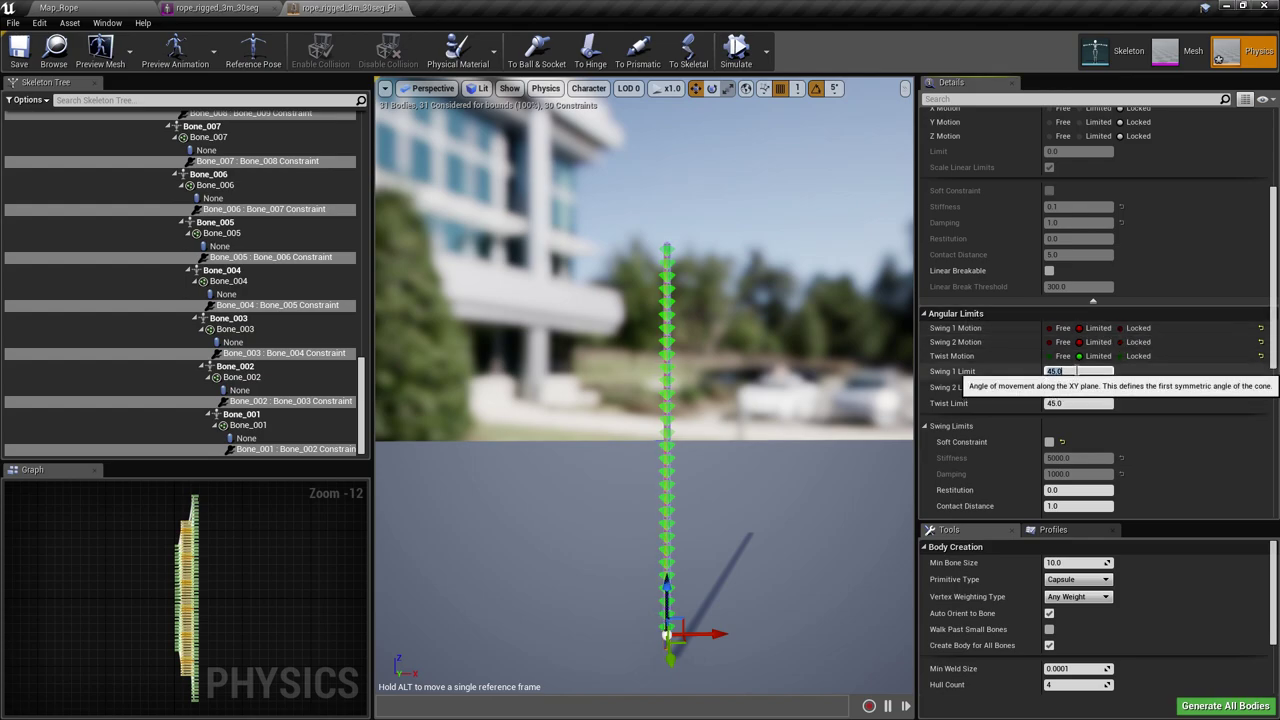
{"action": "type", "text": "5"}
{"action": "left_click", "coordinate": [1085, 403]}
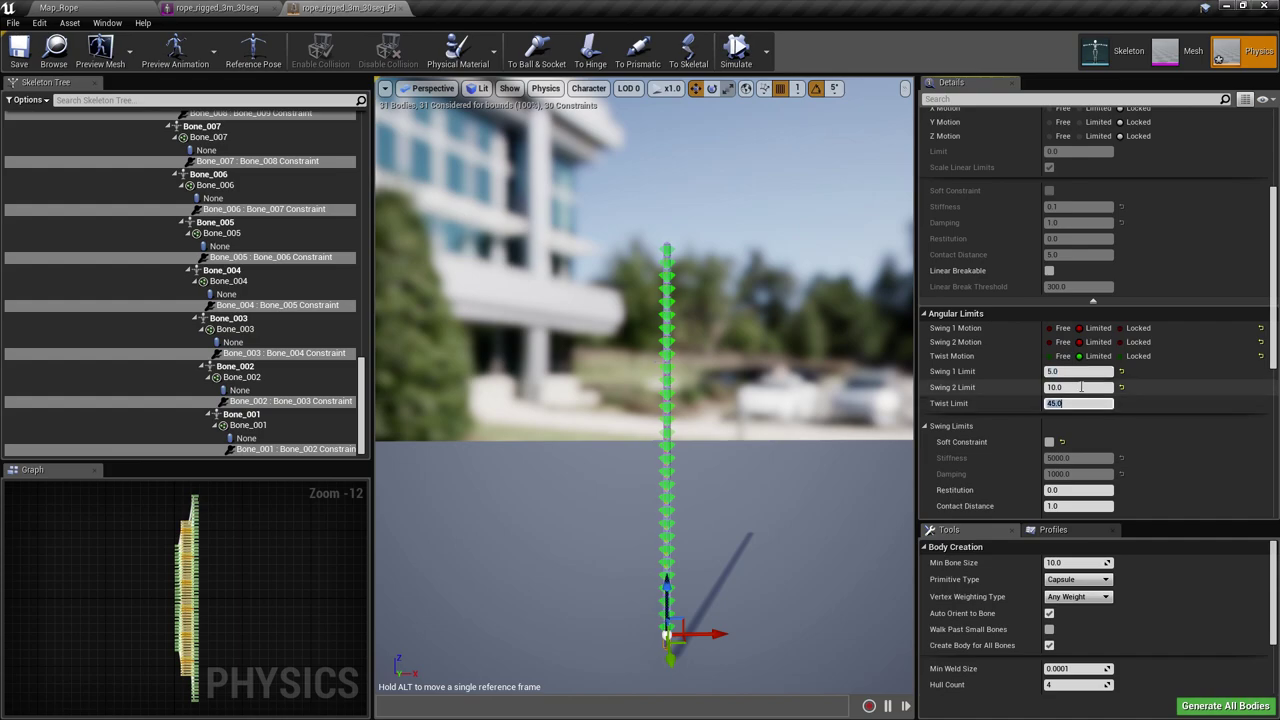
{"action": "type", "text": "5"}
{"action": "key", "text": "Return"}
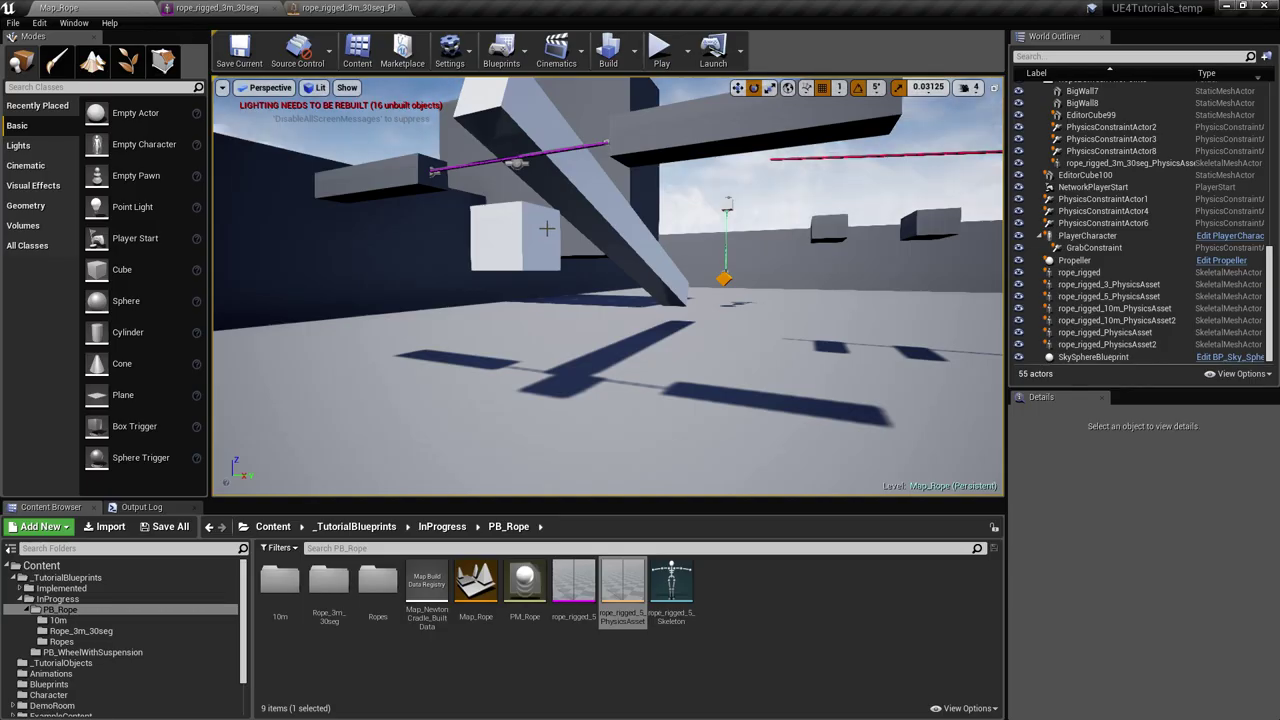
Play the map to test how the rope with angular limits of 5 holds the slanted beam, and end the play test.
{"action": "left_click", "coordinate": [660, 47]}
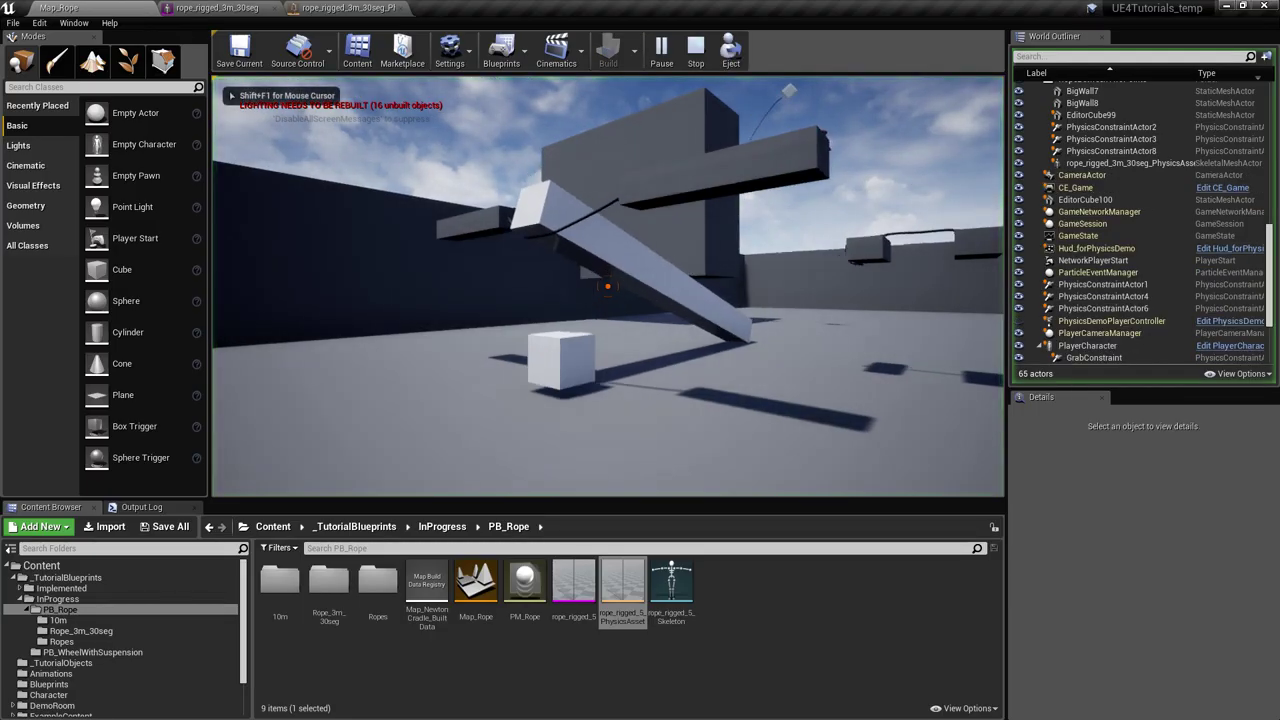
{"action": "key", "text": "w"}
{"action": "key", "text": "a"}
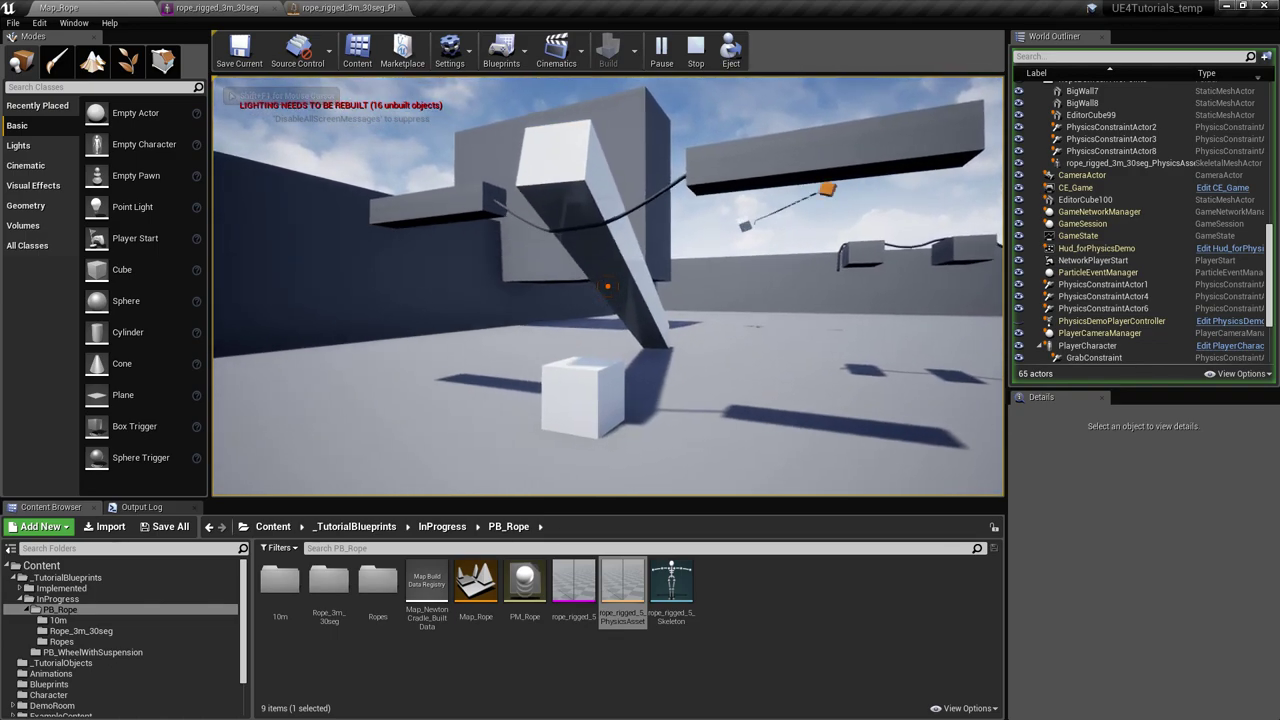
{"action": "key", "text": "Escape"}
Set the Swing 1, Swing 2 and Twist limits of all constraints in the rope's physics asset to 1.0.
{"action": "left_click", "coordinate": [355, 8]}
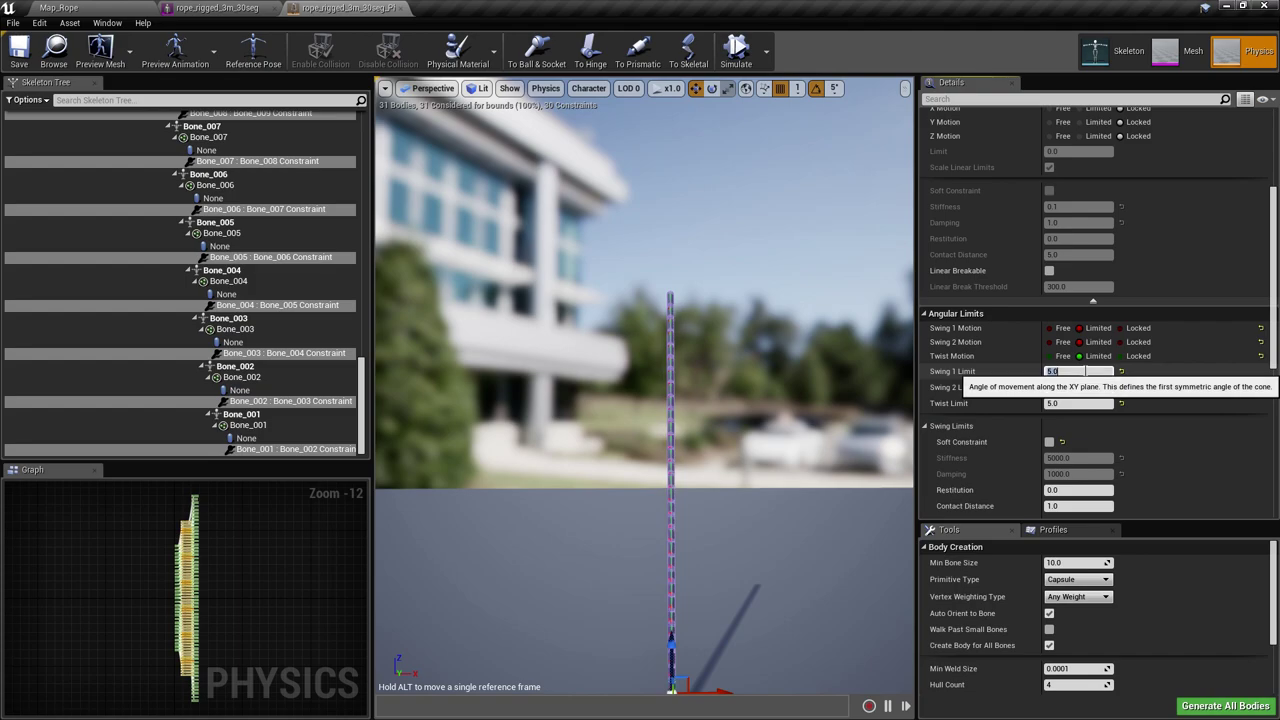
{"action": "left_click", "coordinate": [1100, 388]}
{"action": "type", "text": "1.0"}
{"action": "left_click", "coordinate": [1074, 403]}
{"action": "type", "text": "1.0"}
{"action": "left_click", "coordinate": [1077, 387]}
{"action": "right_click_drag", "start_coordinate": [755, 349], "coordinate": [746, 327]}
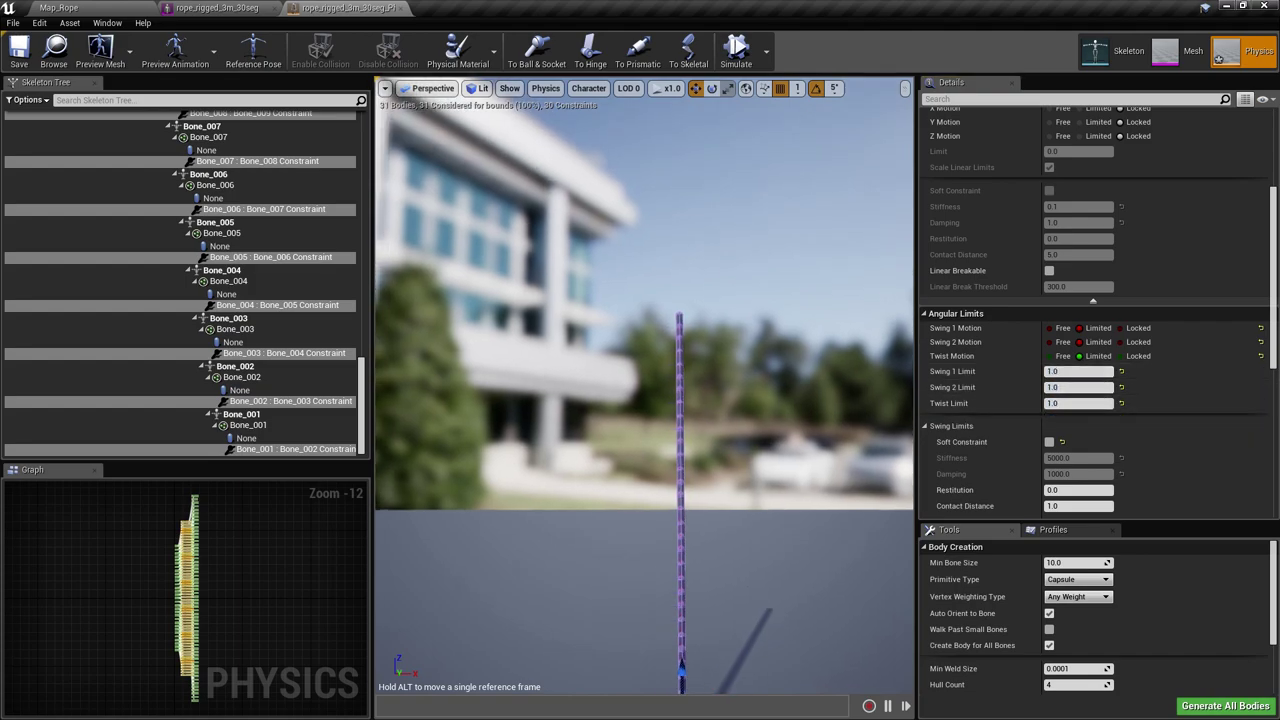
Play the map and examine up close how the rope with angular limits of 1.0 bends around the slanted beam.
{"action": "left_click", "coordinate": [112, 7]}
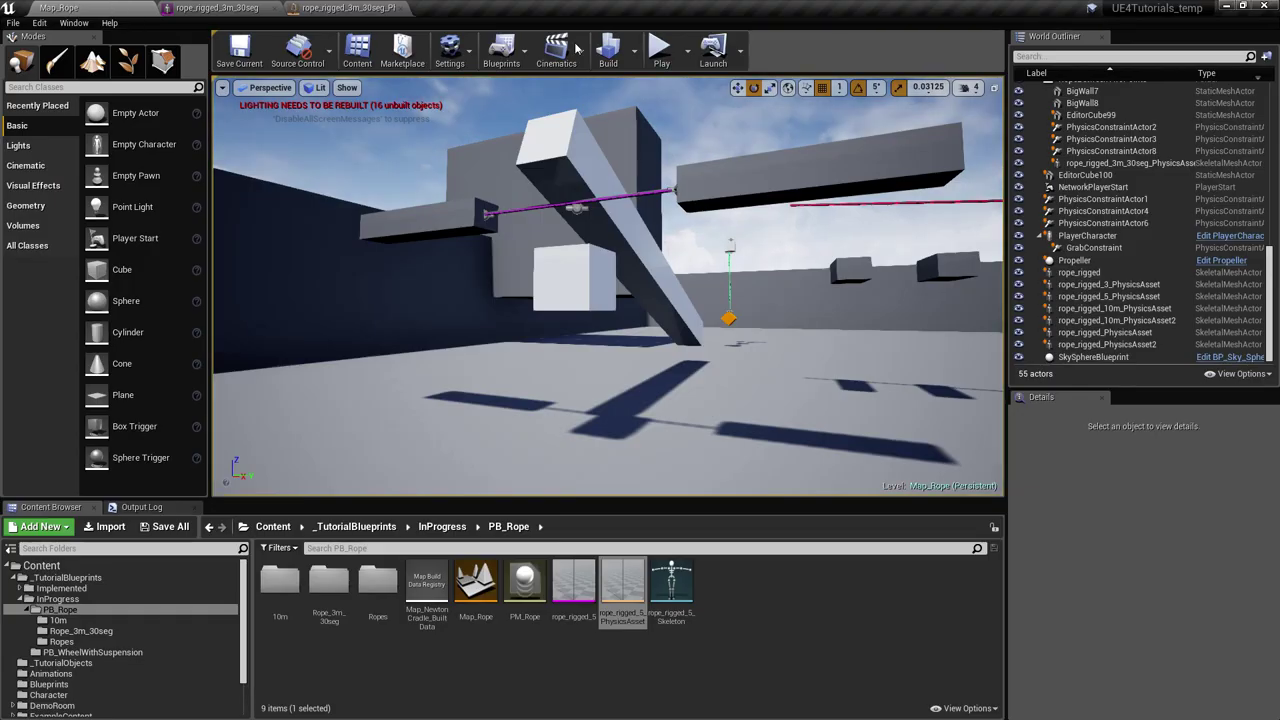
{"action": "left_click", "coordinate": [659, 48]}
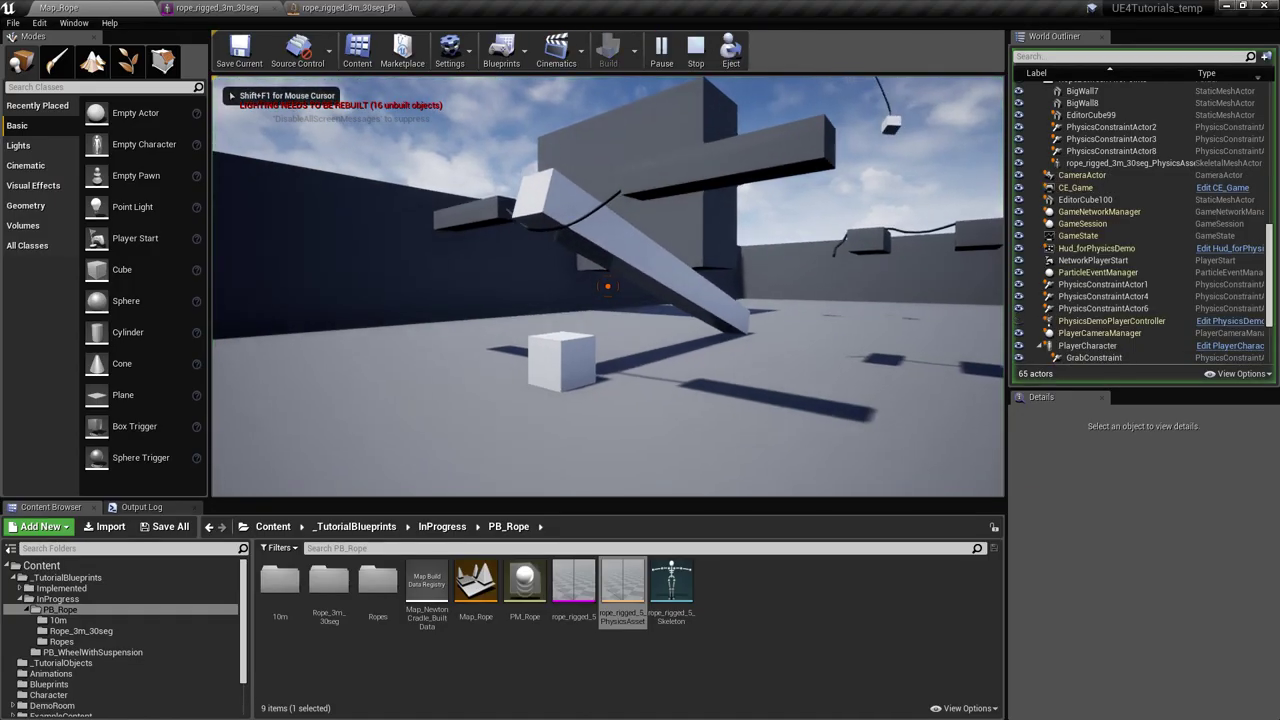
{"action": "key", "text": "w"}
{"action": "mouse_move", "coordinate": [607, 286]}
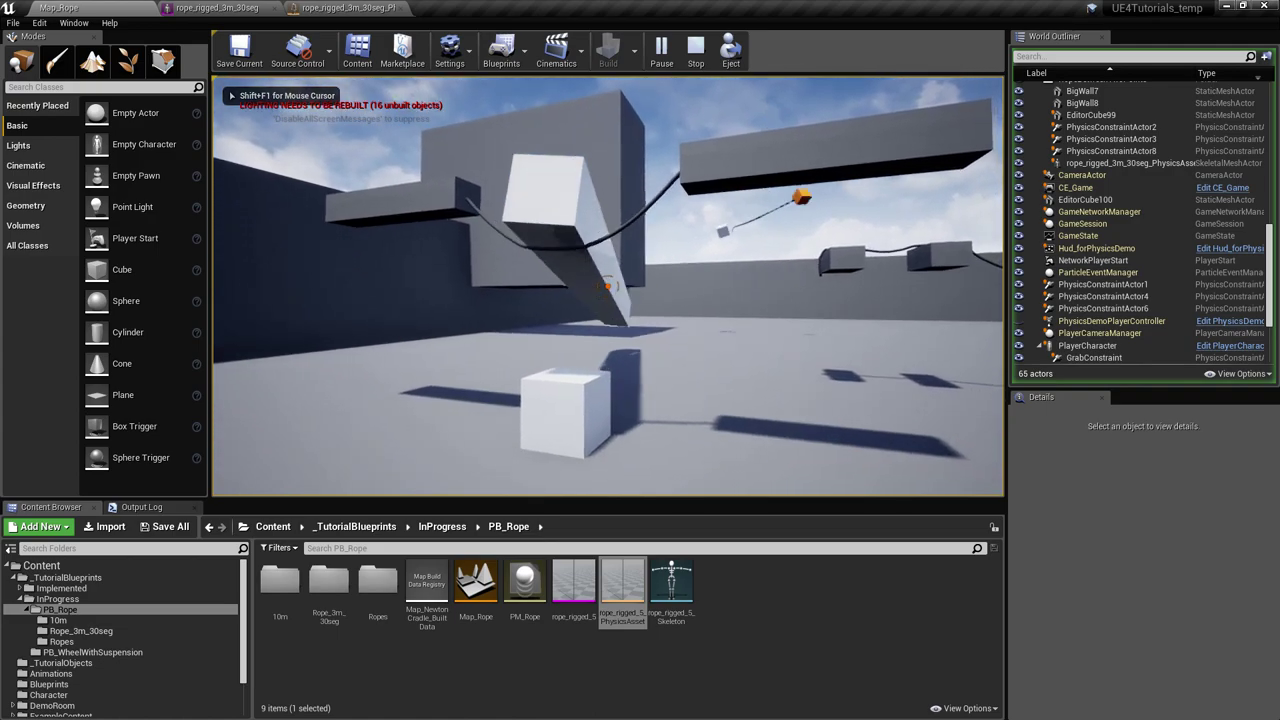
{"action": "key", "text": "a"}
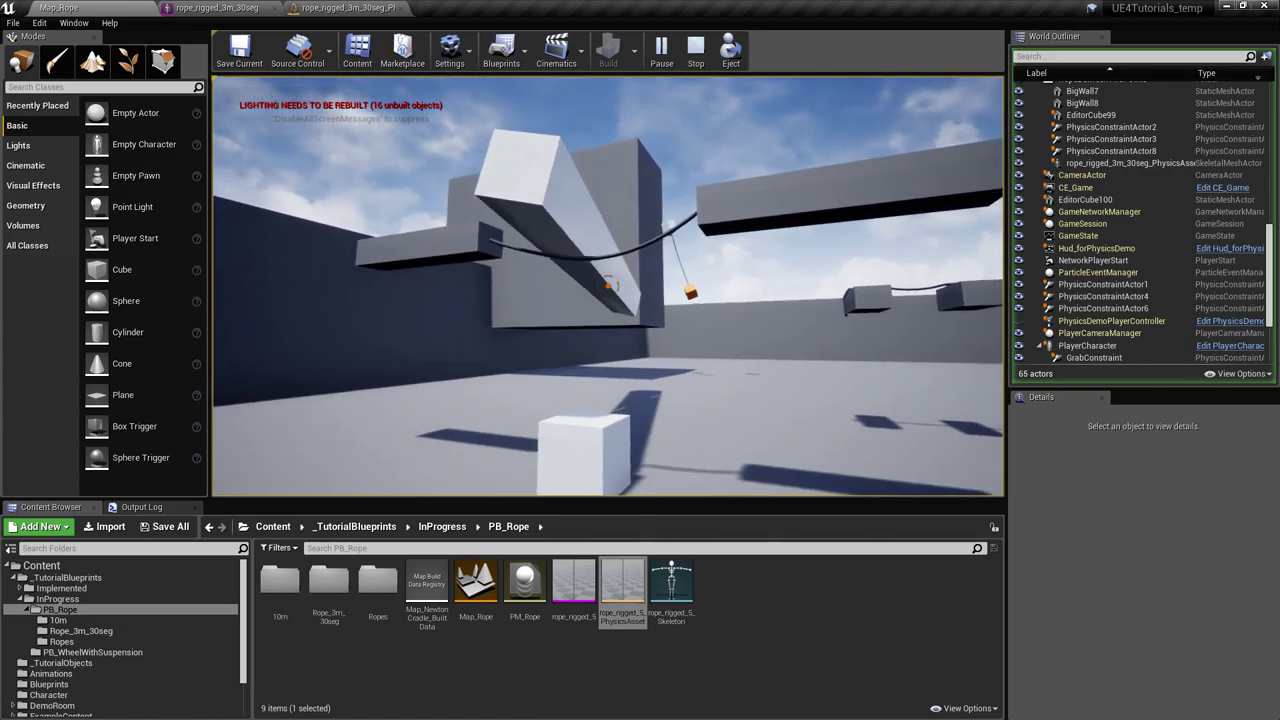
{"action": "key", "text": "w"}
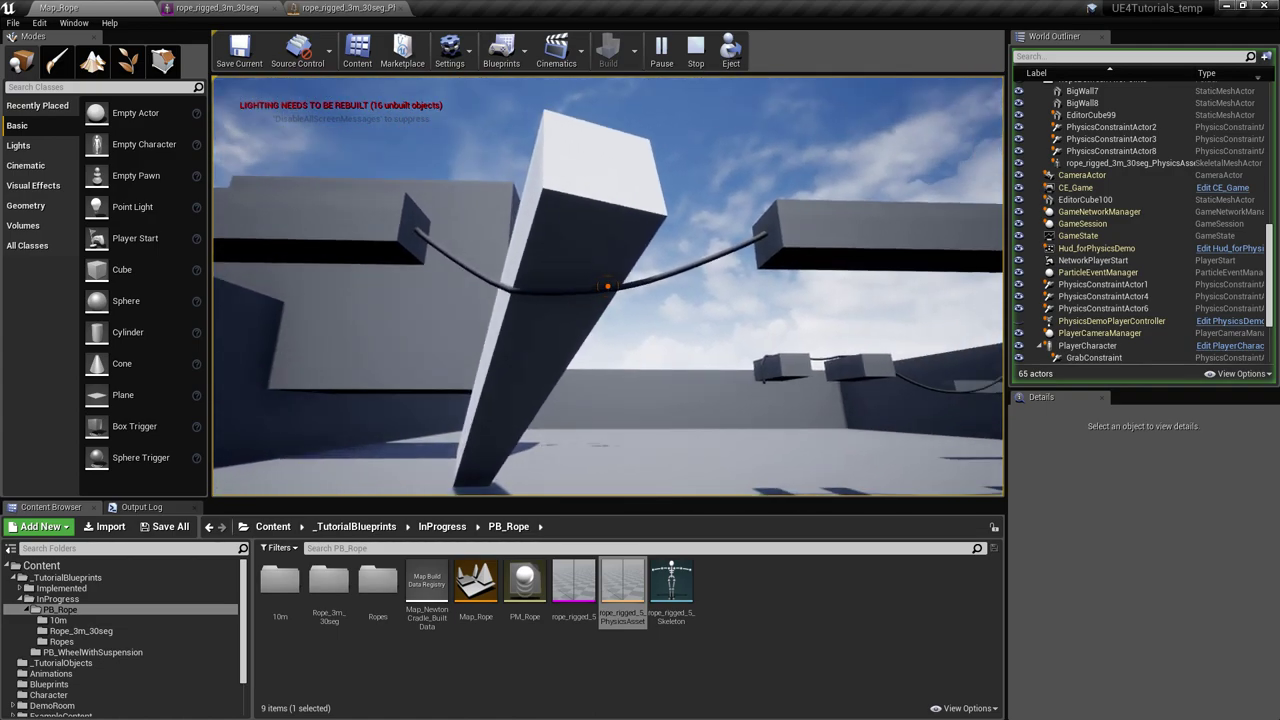
{"action": "key", "text": "w"}
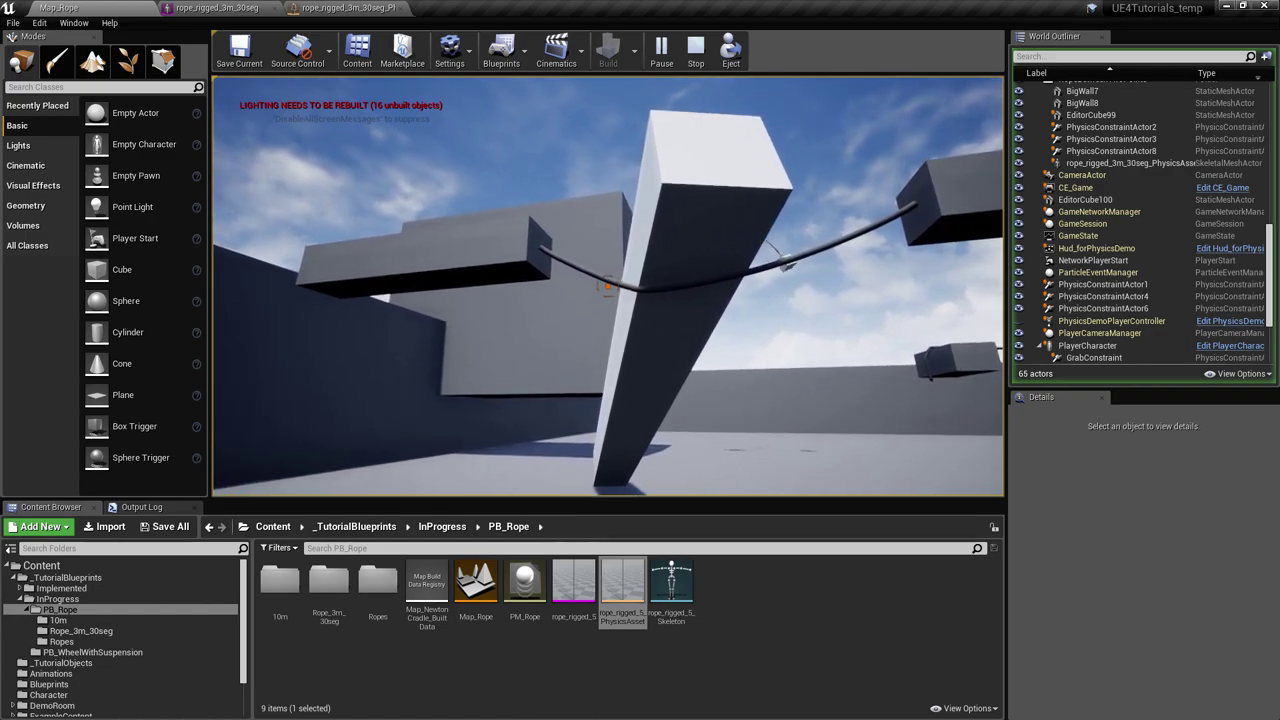
{"action": "key", "text": "w"}
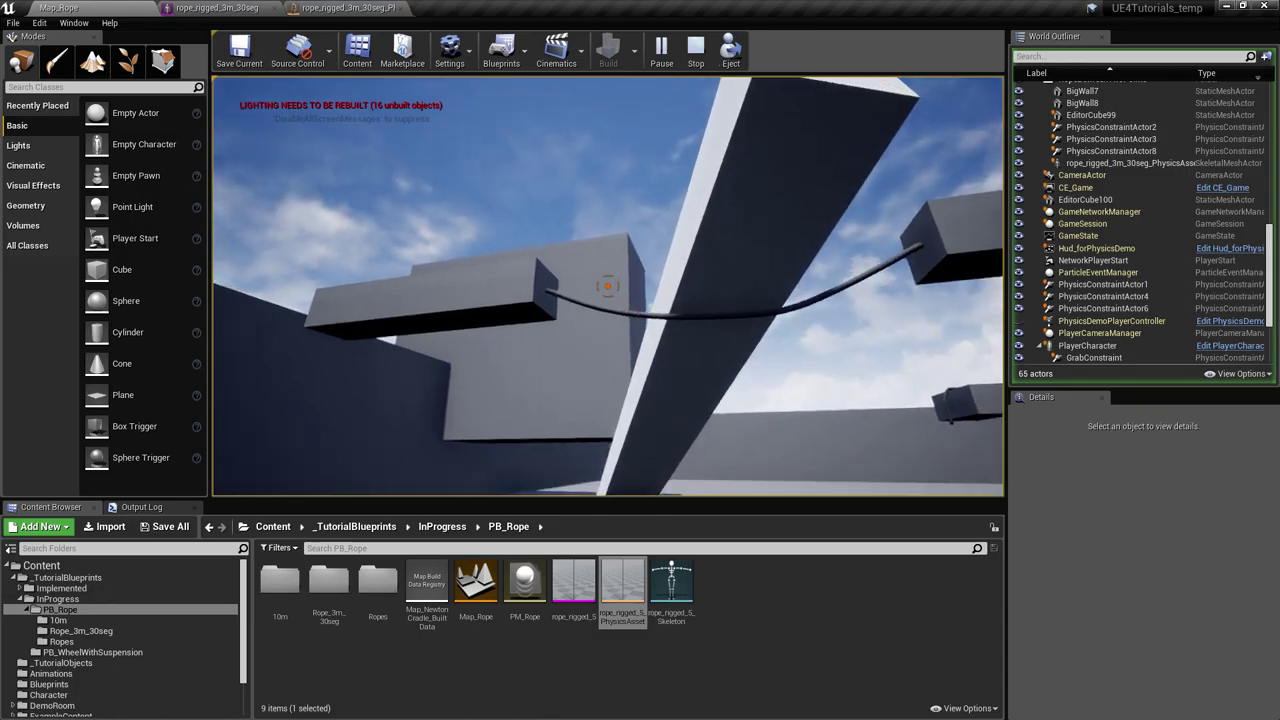
{"action": "key", "text": "Escape"}
Set the Swing 1, Swing 2 and Twist motion of all the rope's constraints to Locked in the physics asset.
{"action": "left_click", "coordinate": [338, 7]}
{"action": "right_click_drag", "start_coordinate": [702, 415], "coordinate": [790, 400]}
{"action": "key", "text": "w"}
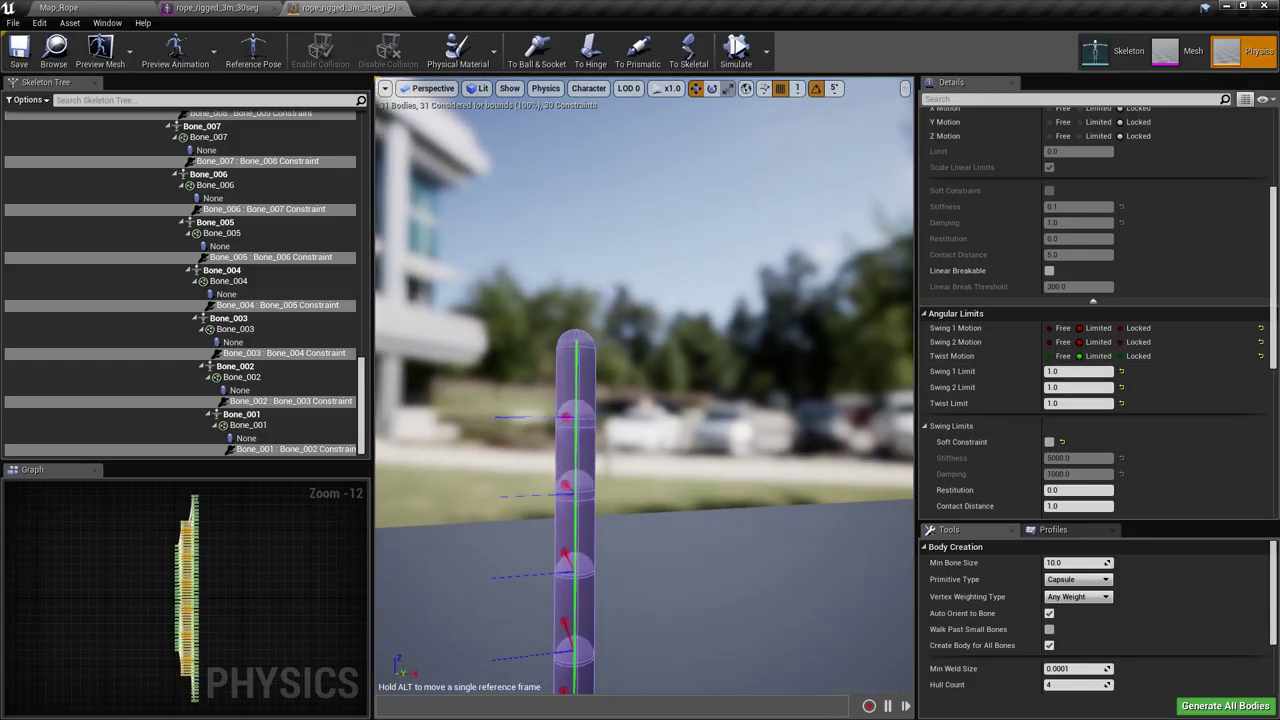
{"action": "left_click_drag", "start_coordinate": [700, 420], "coordinate": [648, 420]}
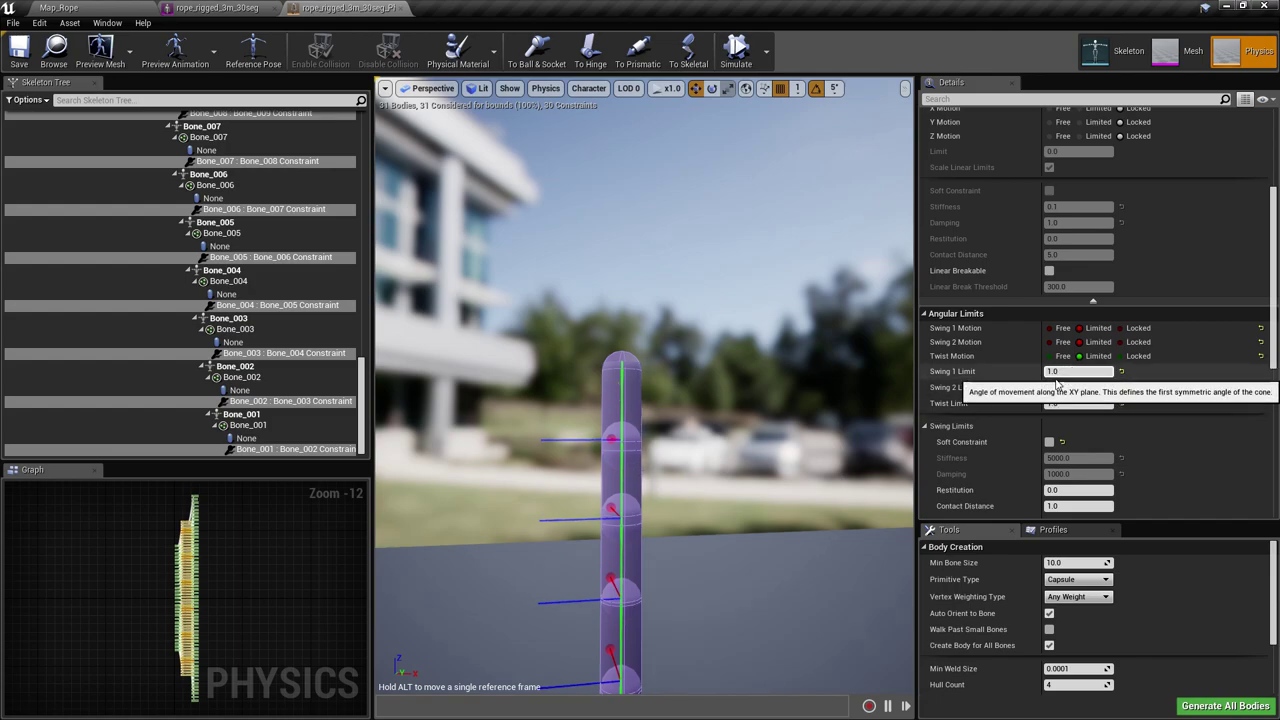
{"action": "mouse_move", "coordinate": [666, 432]}
{"action": "right_mouse_down"}
{"action": "mouse_move", "coordinate": [655, 458]}
{"action": "mouse_move", "coordinate": [677, 451]}
{"action": "right_mouse_up"}
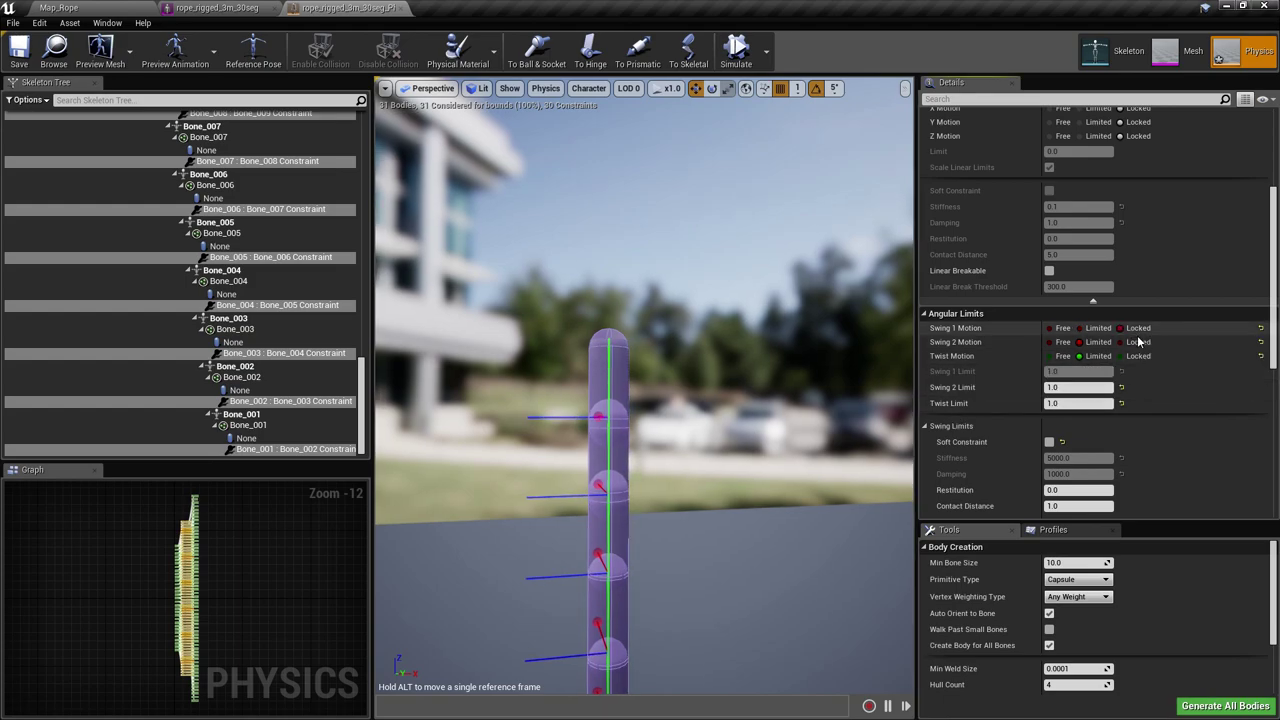
{"action": "left_click", "coordinate": [1138, 342]}
{"action": "left_click", "coordinate": [1138, 357]}
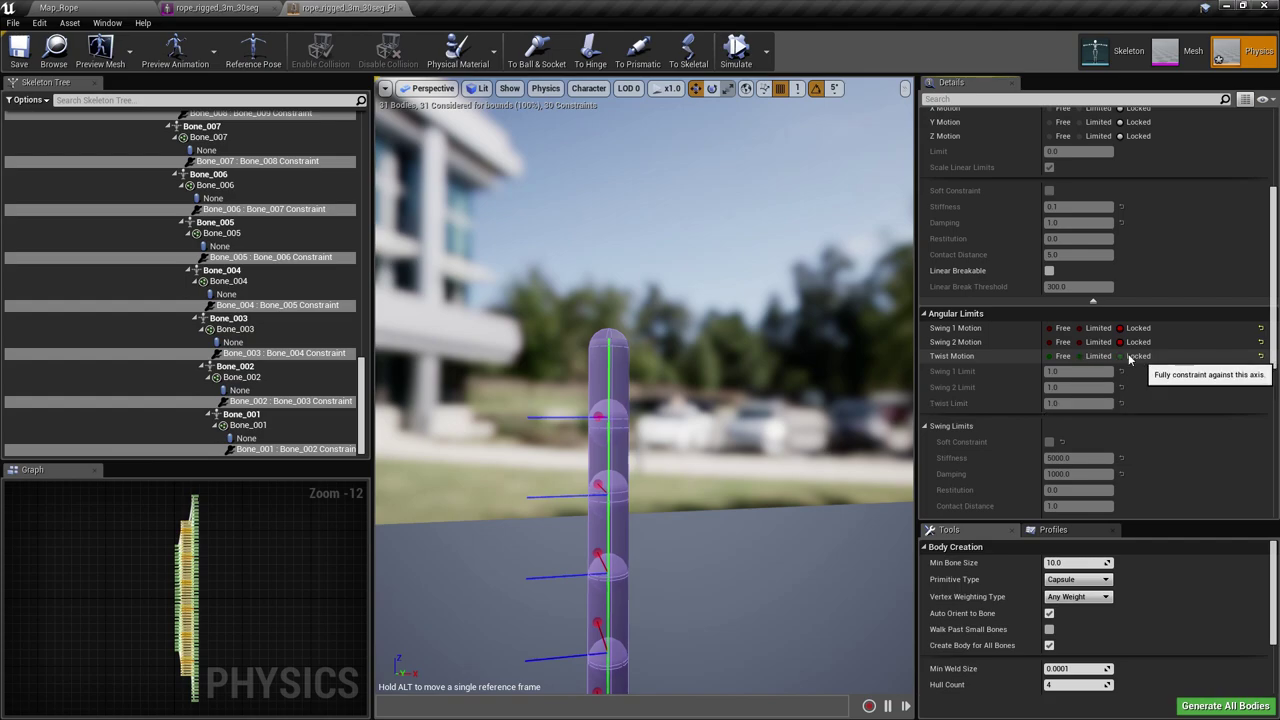
Play the map to test how the rope behaves against the slanted beam with all angular motion locked.
{"action": "left_click", "coordinate": [60, 7]}
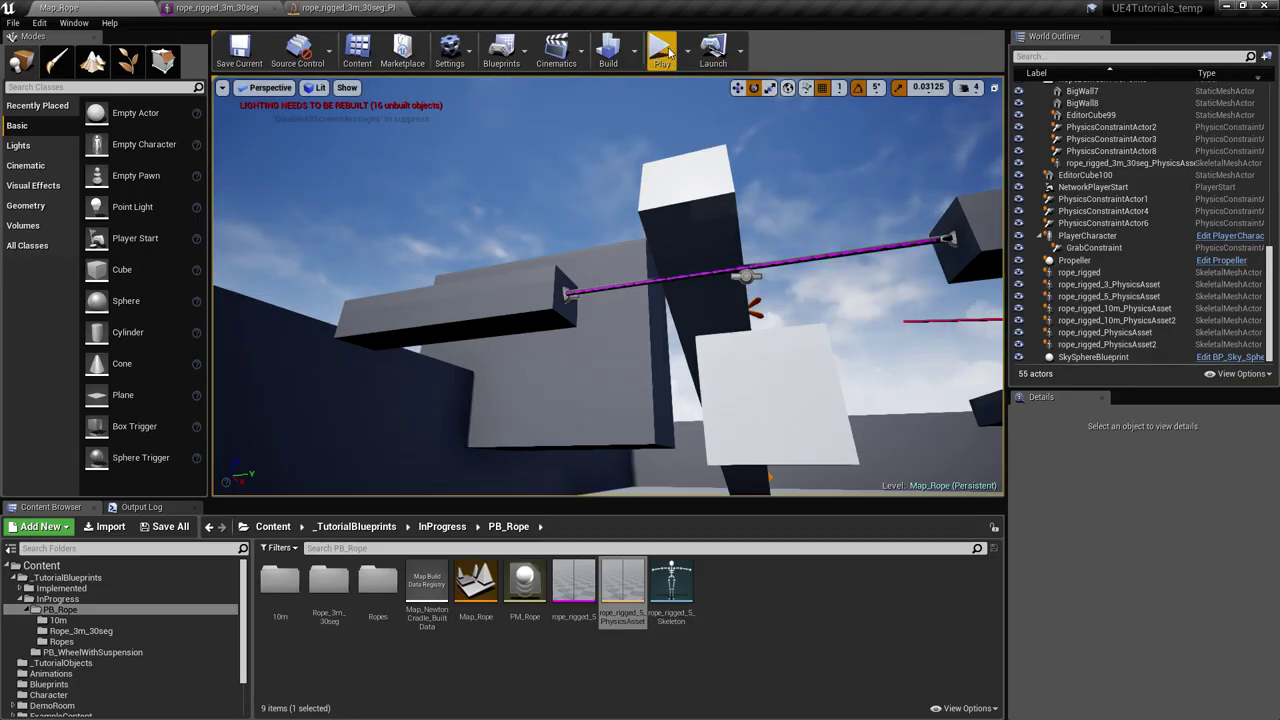
{"action": "left_click", "coordinate": [661, 50]}
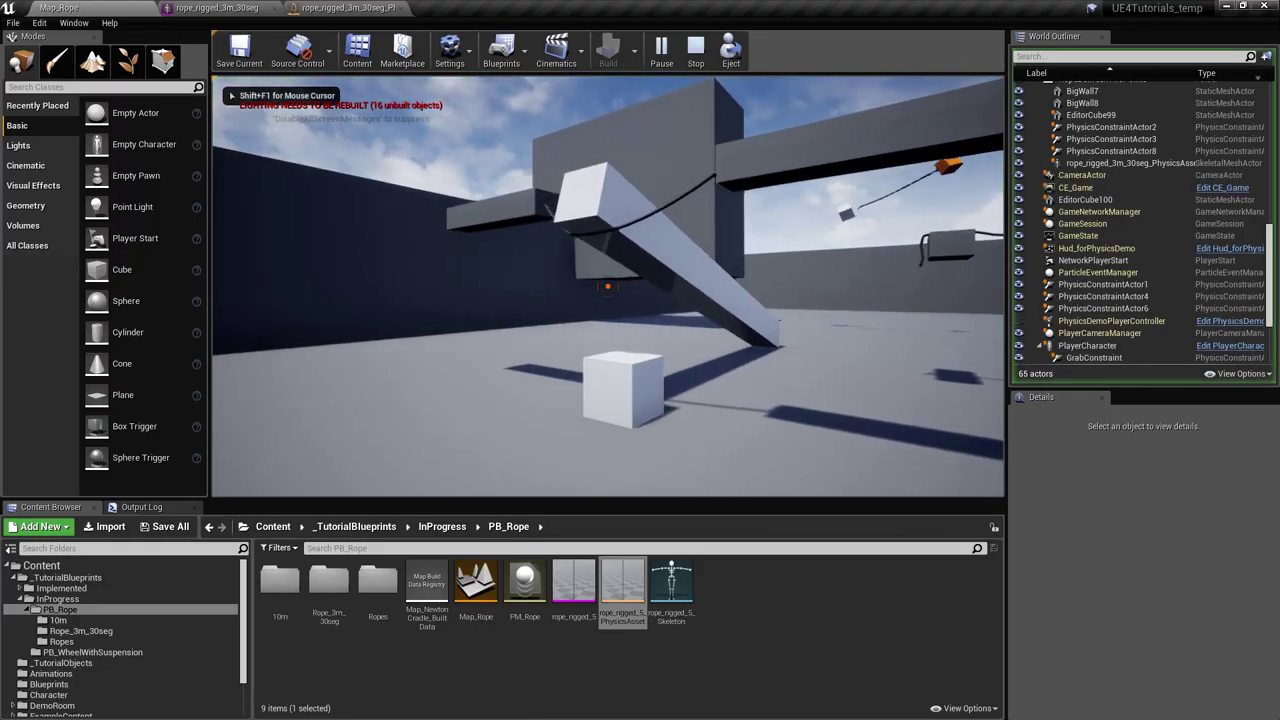
{"action": "key", "text": "w"}
{"action": "key", "text": "a"}
{"action": "key", "text": "w"}
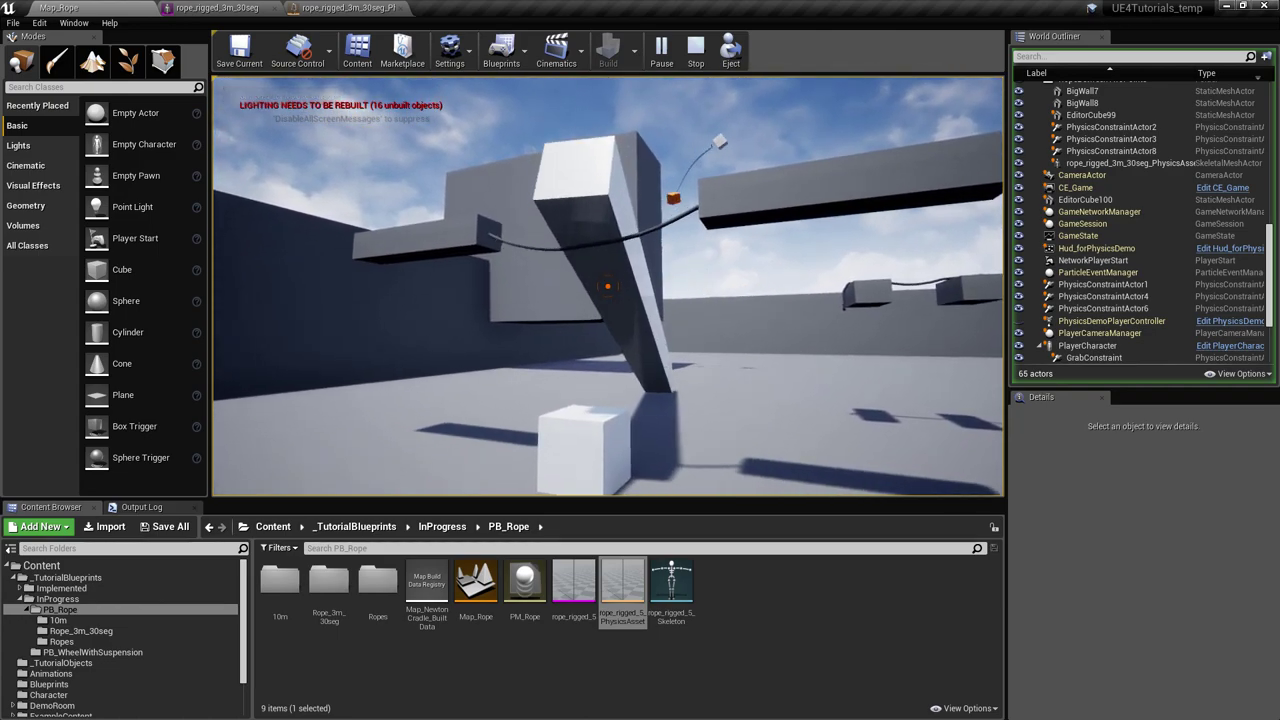
Set the Swing 1, Swing 2 and Twist motion of all constraints in the physics asset back to Limited.
{"action": "left_click", "coordinate": [341, 7]}
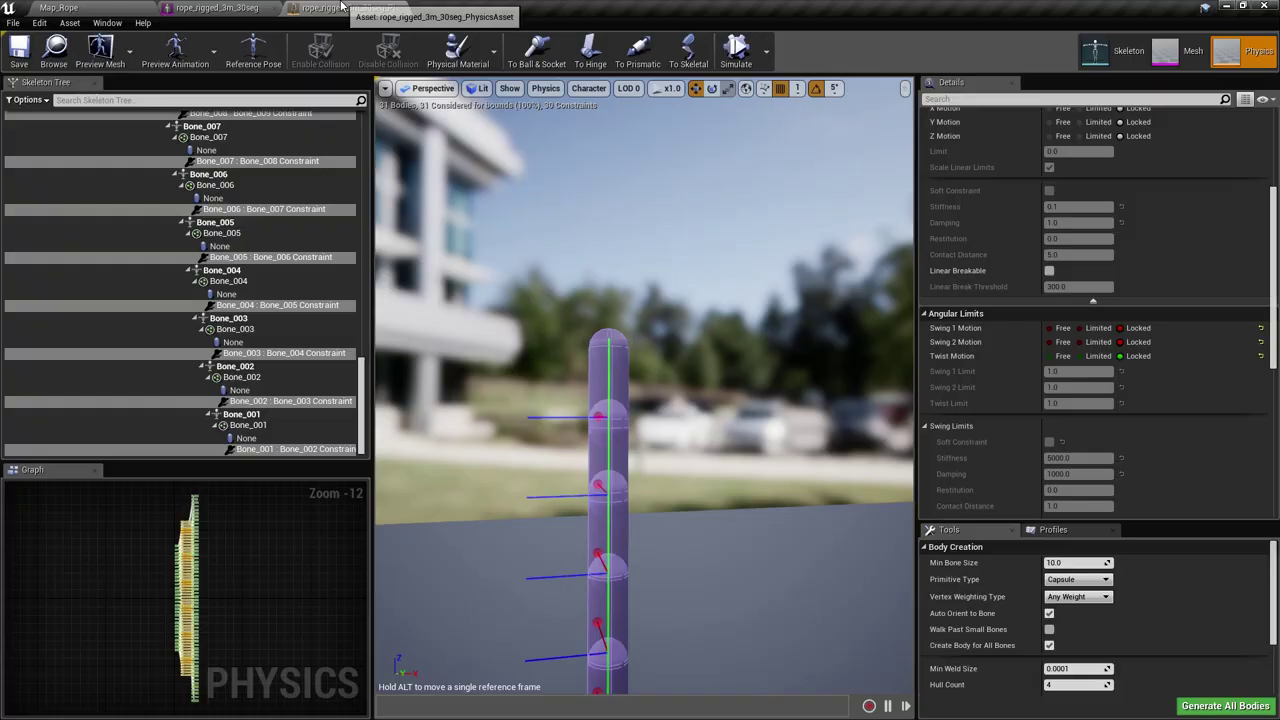
{"action": "left_click", "coordinate": [1088, 328]}
{"action": "left_click", "coordinate": [1088, 342]}
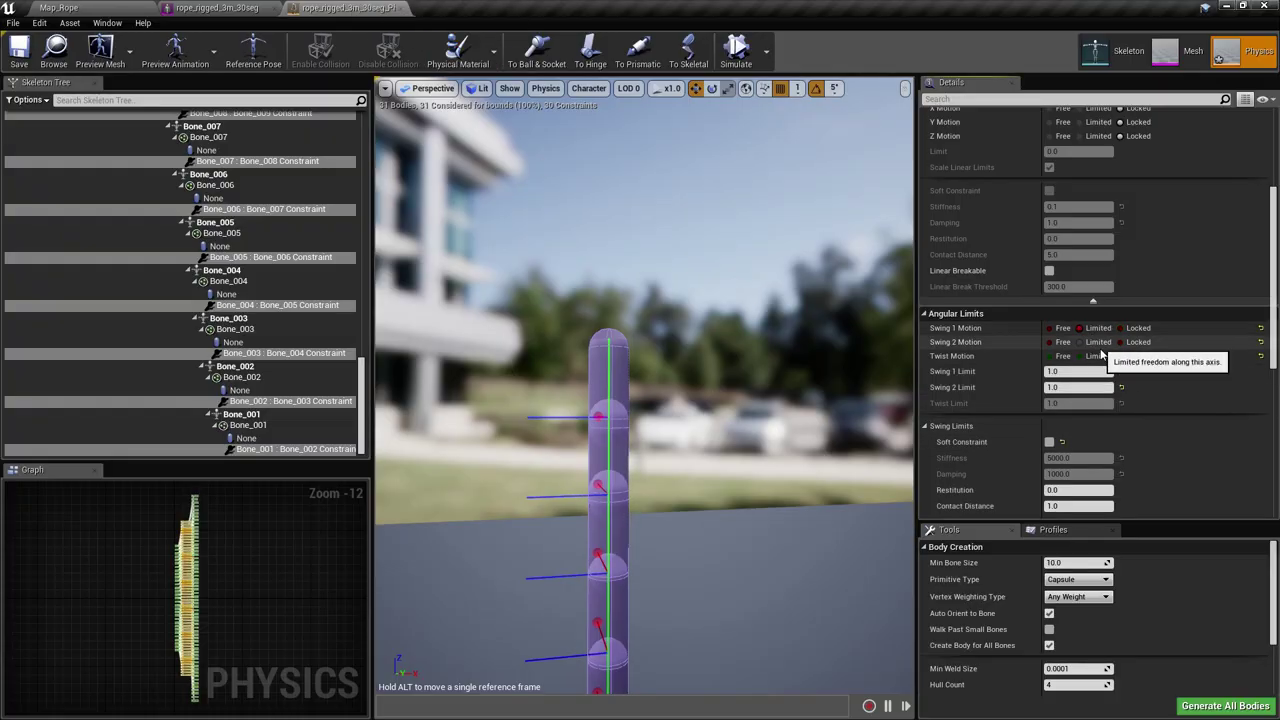
{"action": "left_click", "coordinate": [1088, 356]}
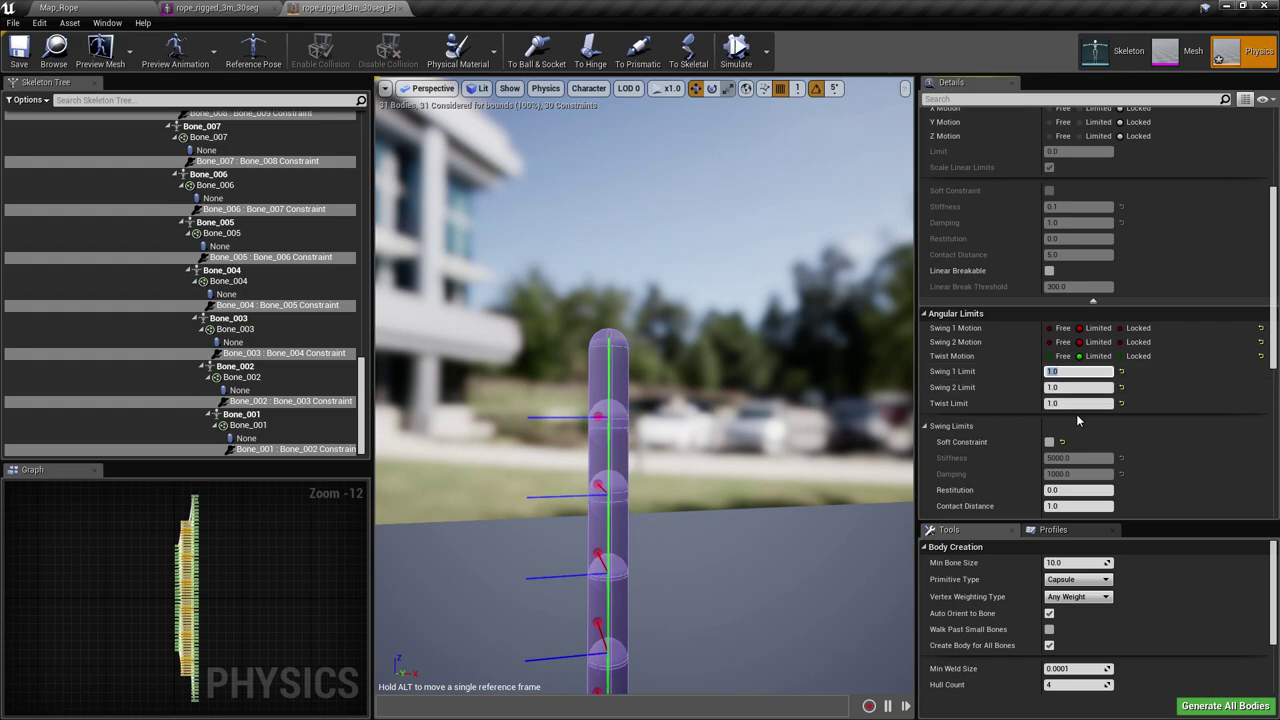
Set the constraints' Swing 1 Limit to 45, Swing 2 Limit to 10 and Twist Limit to 45.
{"action": "type", "text": "45"}
{"action": "key", "text": "Return"}
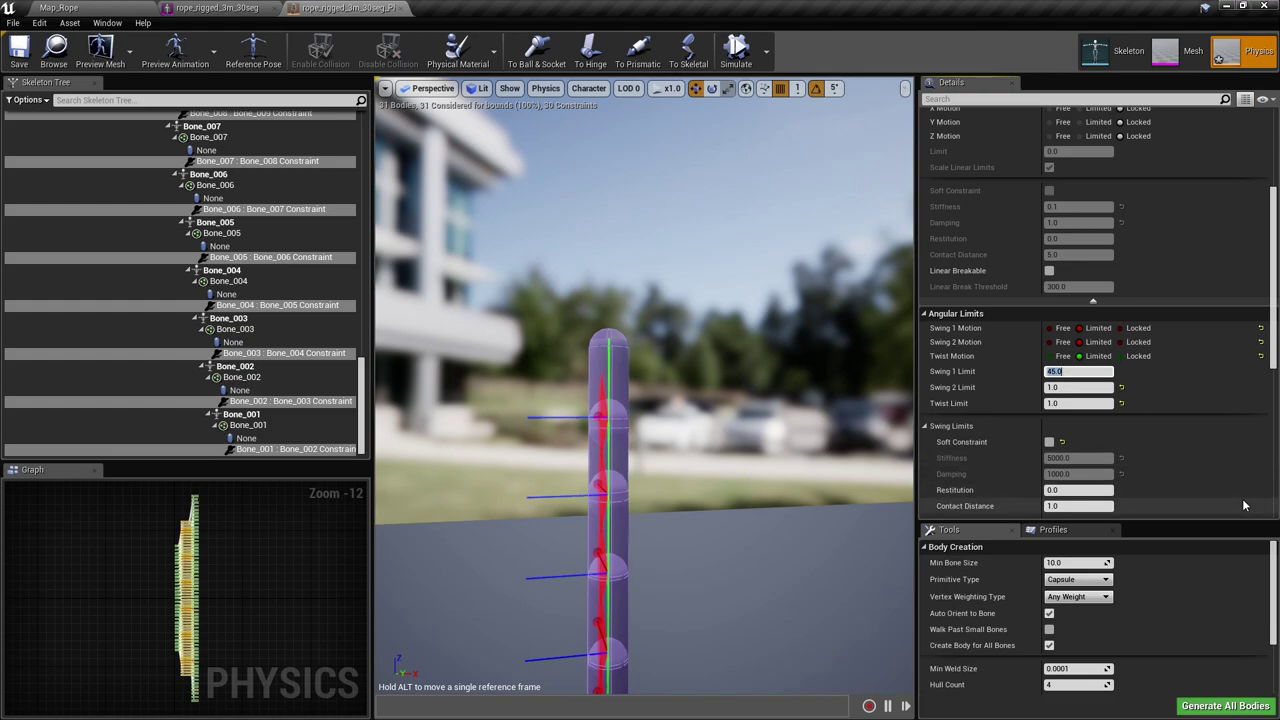
{"action": "left_click", "coordinate": [1080, 388]}
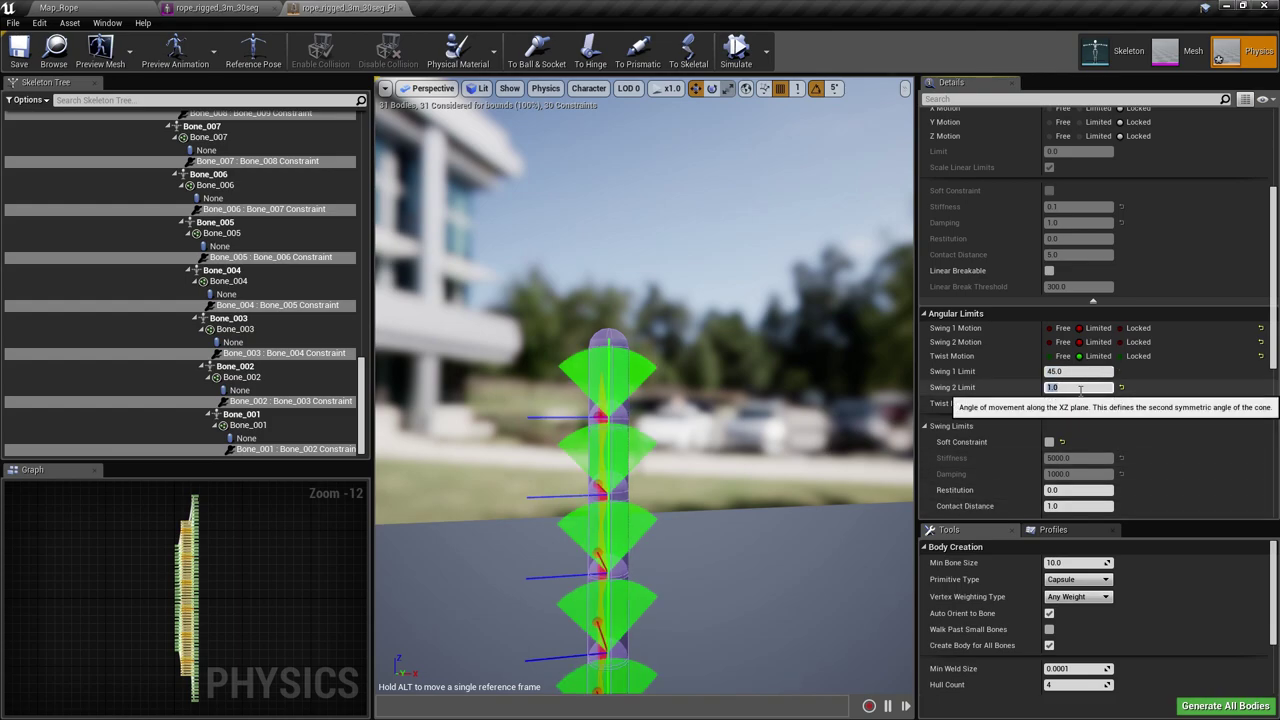
{"action": "right_click_drag", "start_coordinate": [865, 399], "coordinate": [855, 349]}
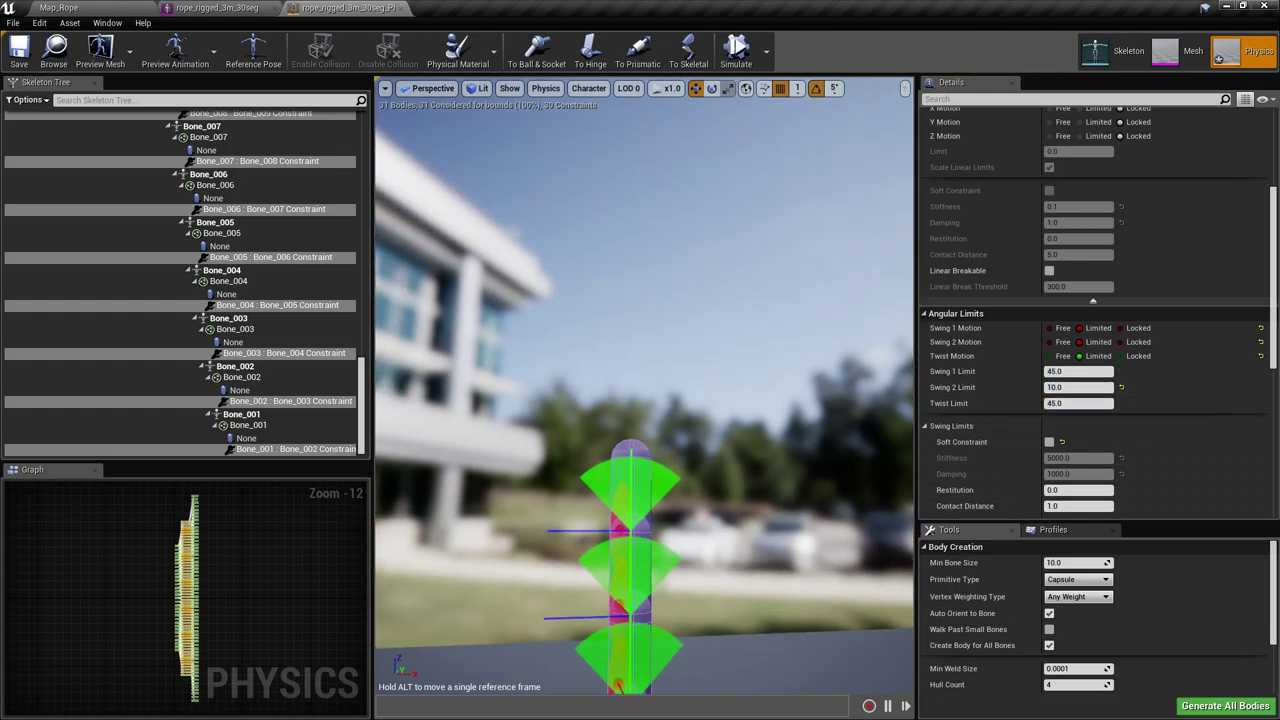
Open the rope_rigged_5 skeletal mesh from its actor in the rope map and bring up its physics asset.
{"action": "left_click", "coordinate": [58, 7]}
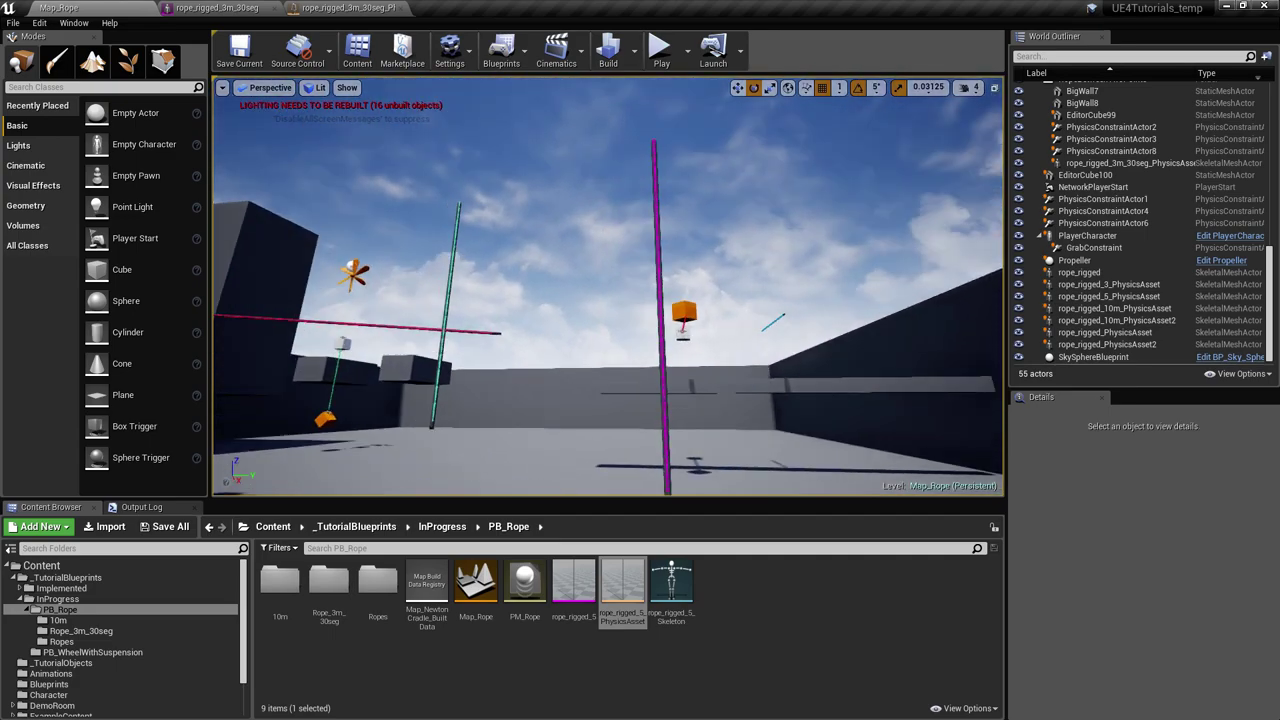
{"action": "right_click_drag", "start_coordinate": [691, 296], "coordinate": [691, 296]}
{"action": "left_click", "coordinate": [673, 298]}
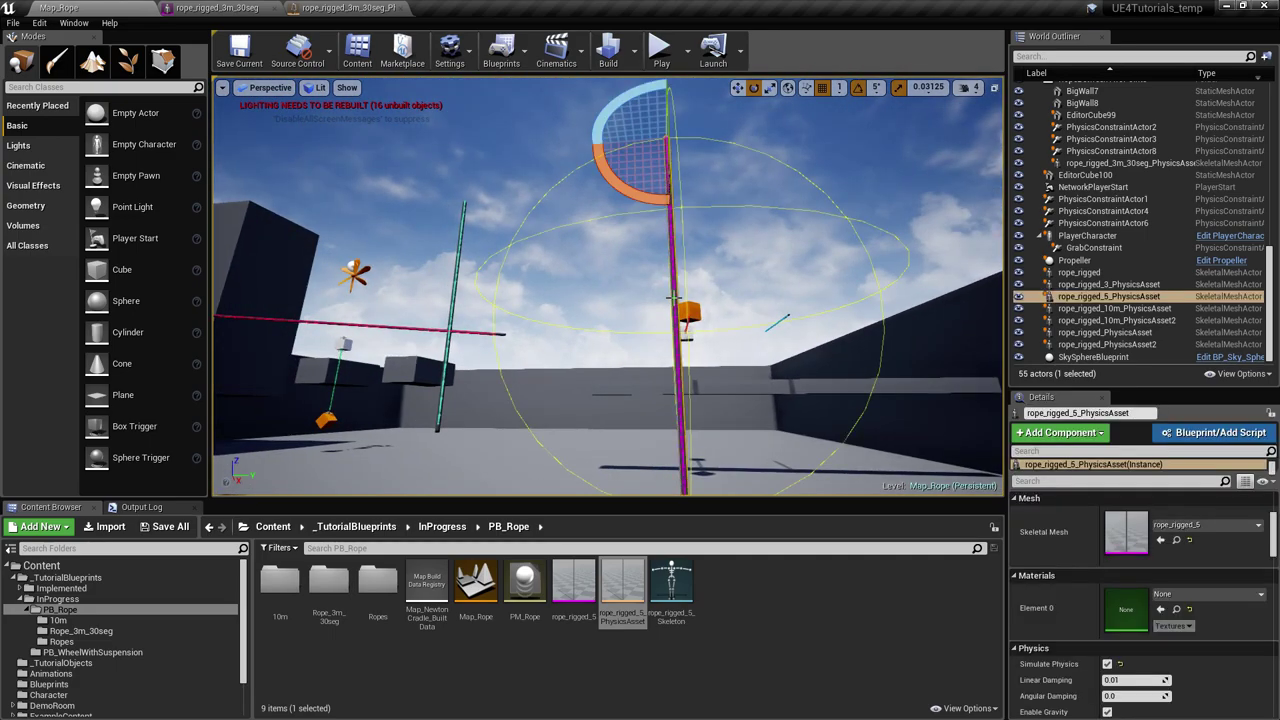
{"action": "double_click", "coordinate": [1108, 542]}
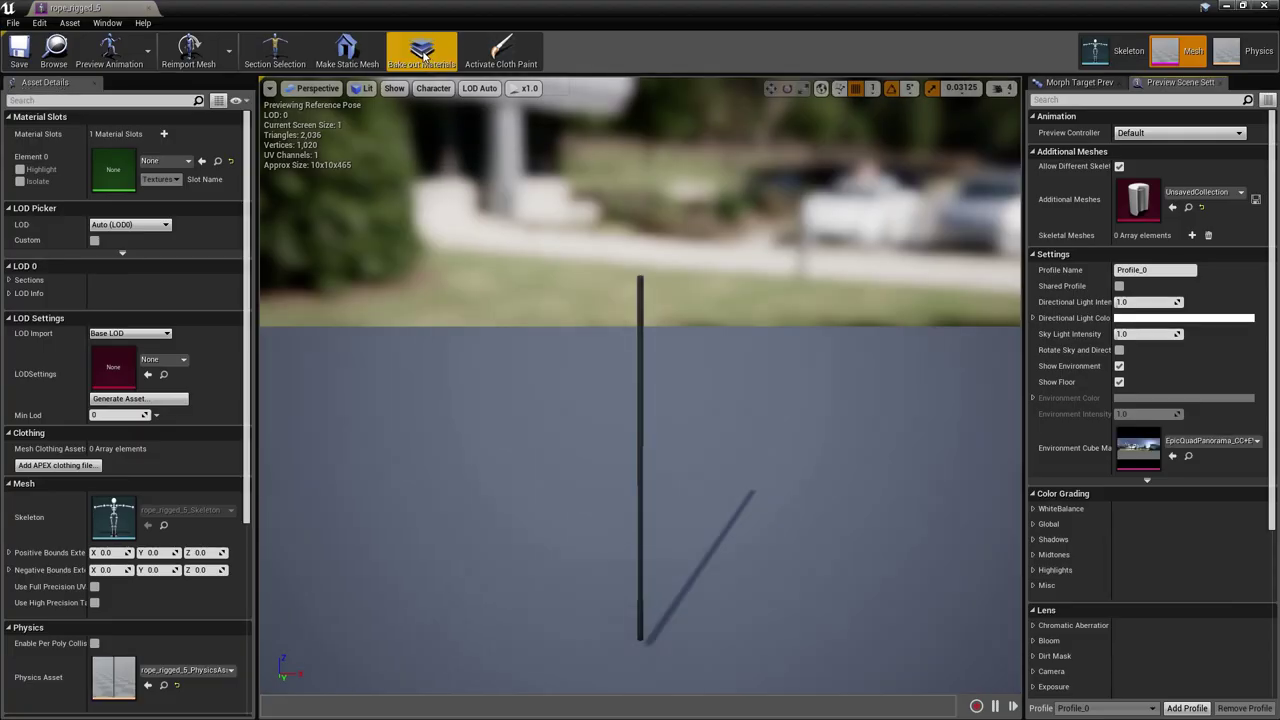
{"action": "left_click_drag", "start_coordinate": [109, 8], "coordinate": [422, 7]}
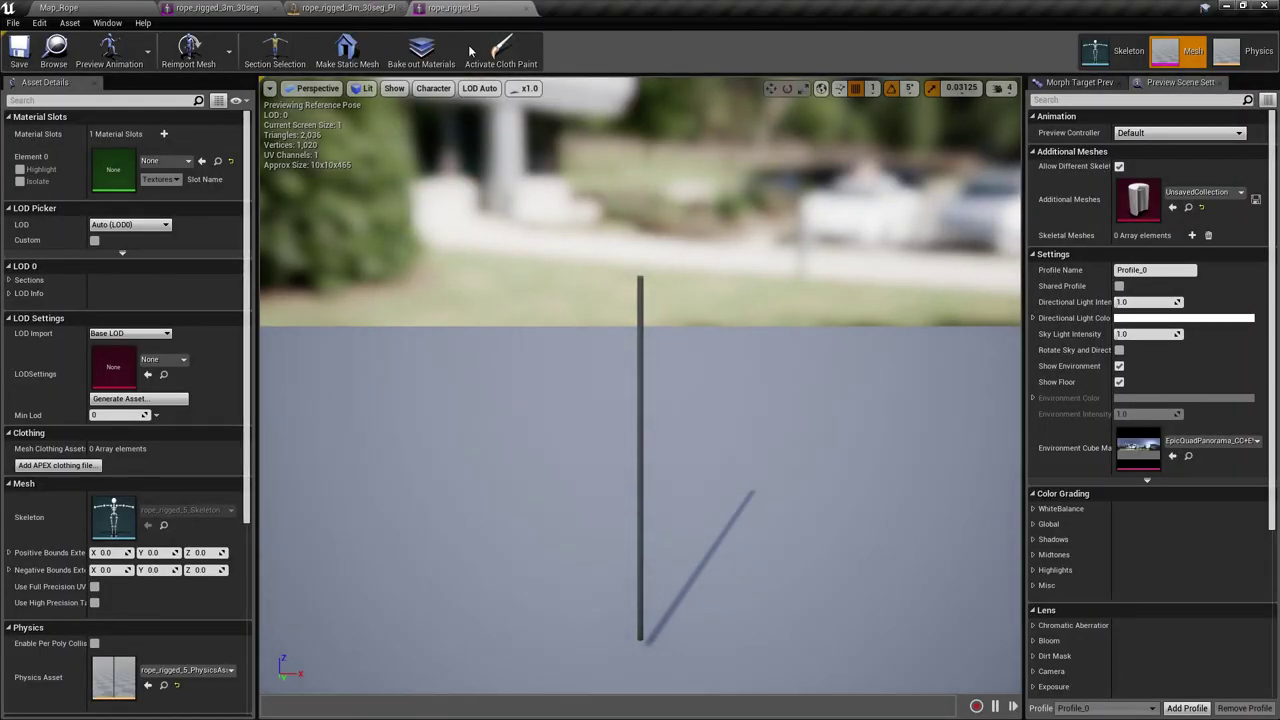
{"action": "left_click", "coordinate": [1245, 50]}
Set the Swing 1, Swing 2 and Twist motion of all rope_rigged_5 constraints to Locked and save the physics asset.
{"action": "left_click", "coordinate": [168, 236]}
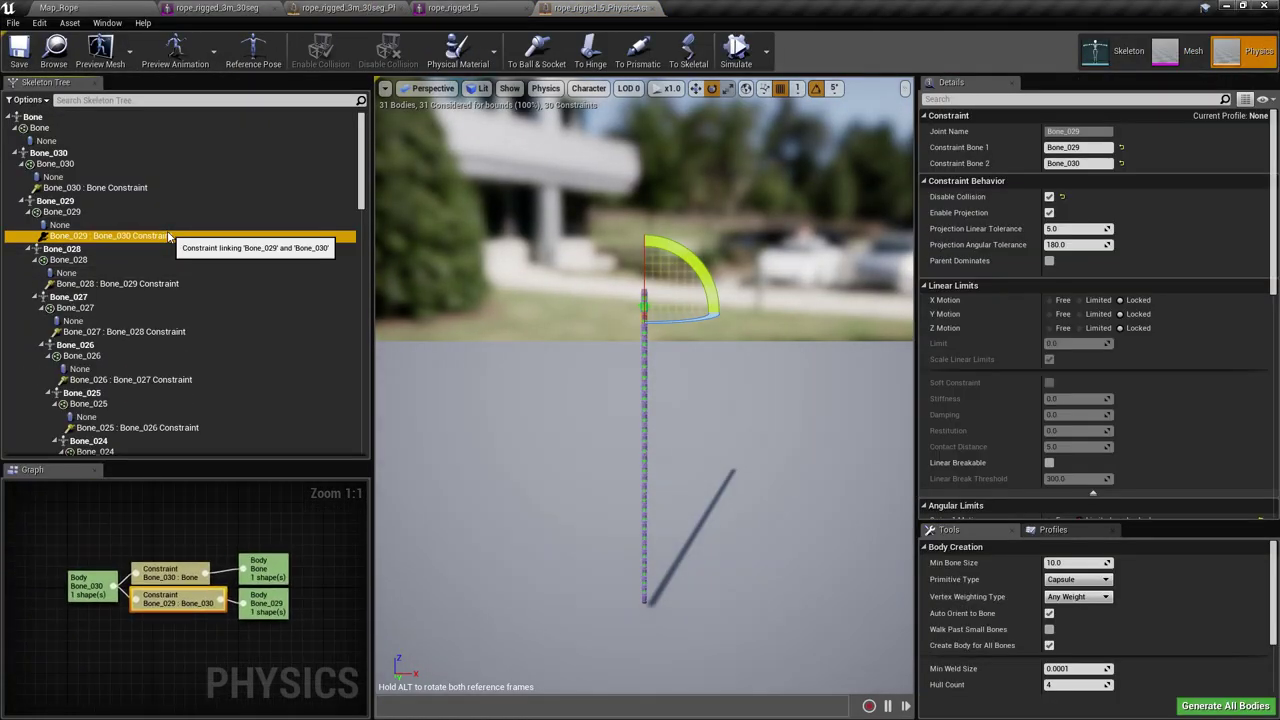
{"action": "key", "text": "ctrl+a"}
{"action": "left_click_drag", "start_coordinate": [185, 511], "coordinate": [190, 692]}
{"action": "scroll", "coordinate": [1192, 281], "scroll_direction": "down", "scroll_amount": 5}
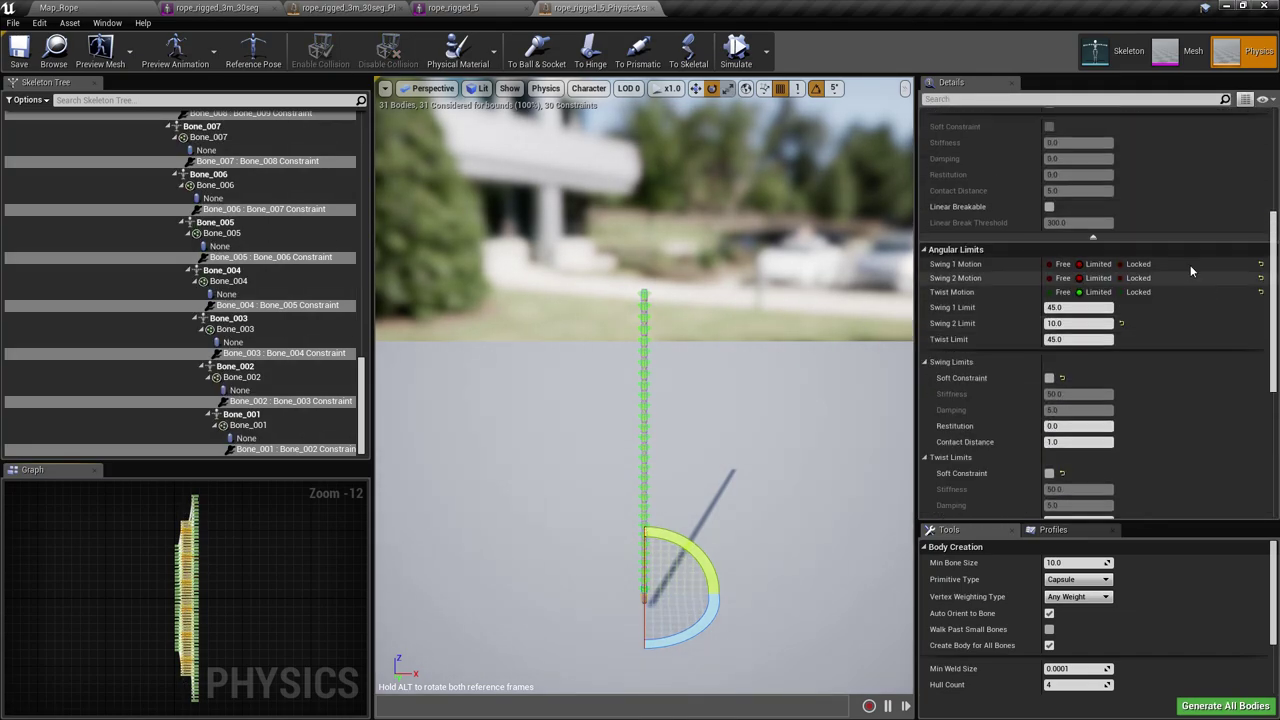
{"action": "left_click", "coordinate": [19, 52]}
Play the map twice, grabbing and releasing the fallen rope to test how it behaves with all angular motion locked.
{"action": "left_click", "coordinate": [86, 8]}
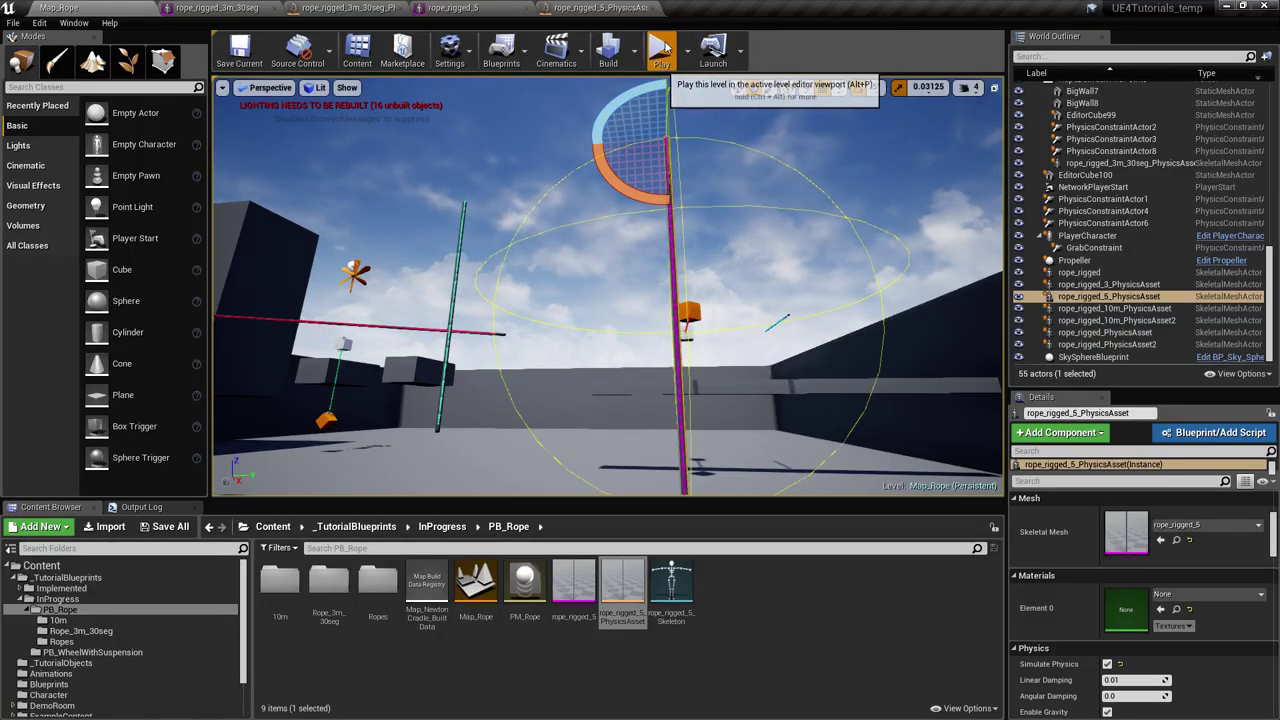
{"action": "left_click", "coordinate": [659, 52]}
{"action": "key", "text": "w"}
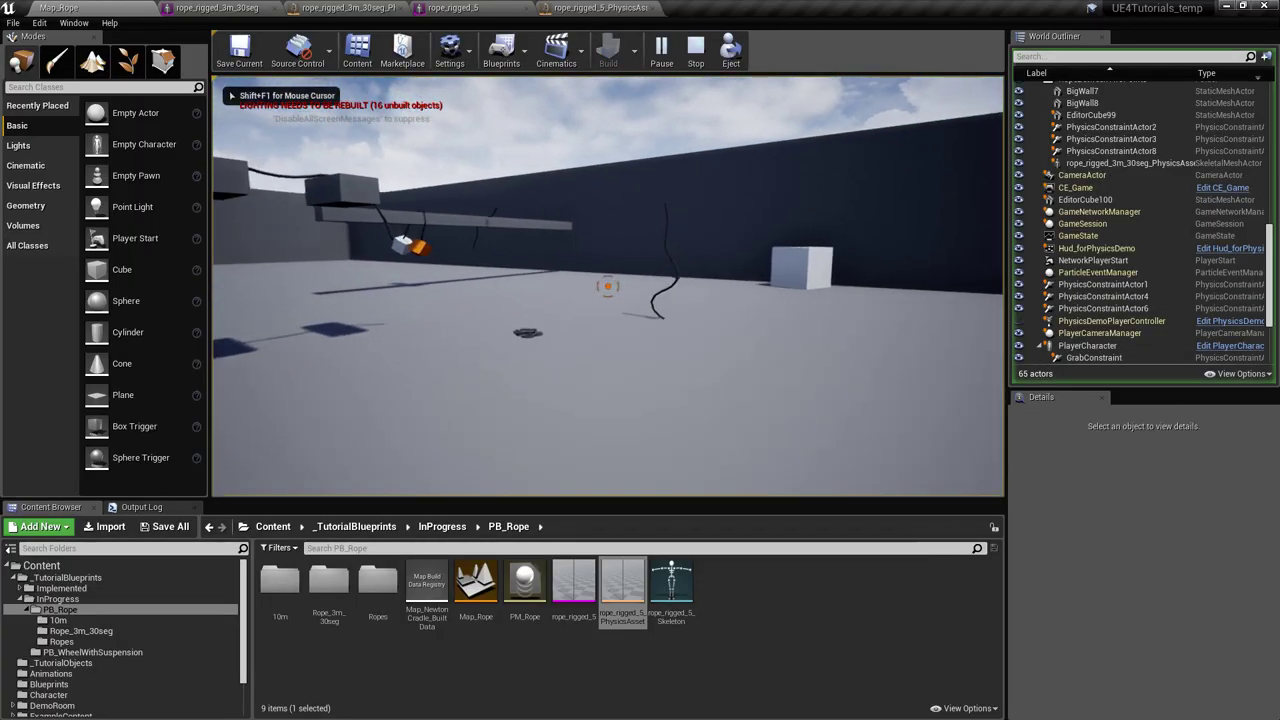
{"action": "key", "text": "w"}
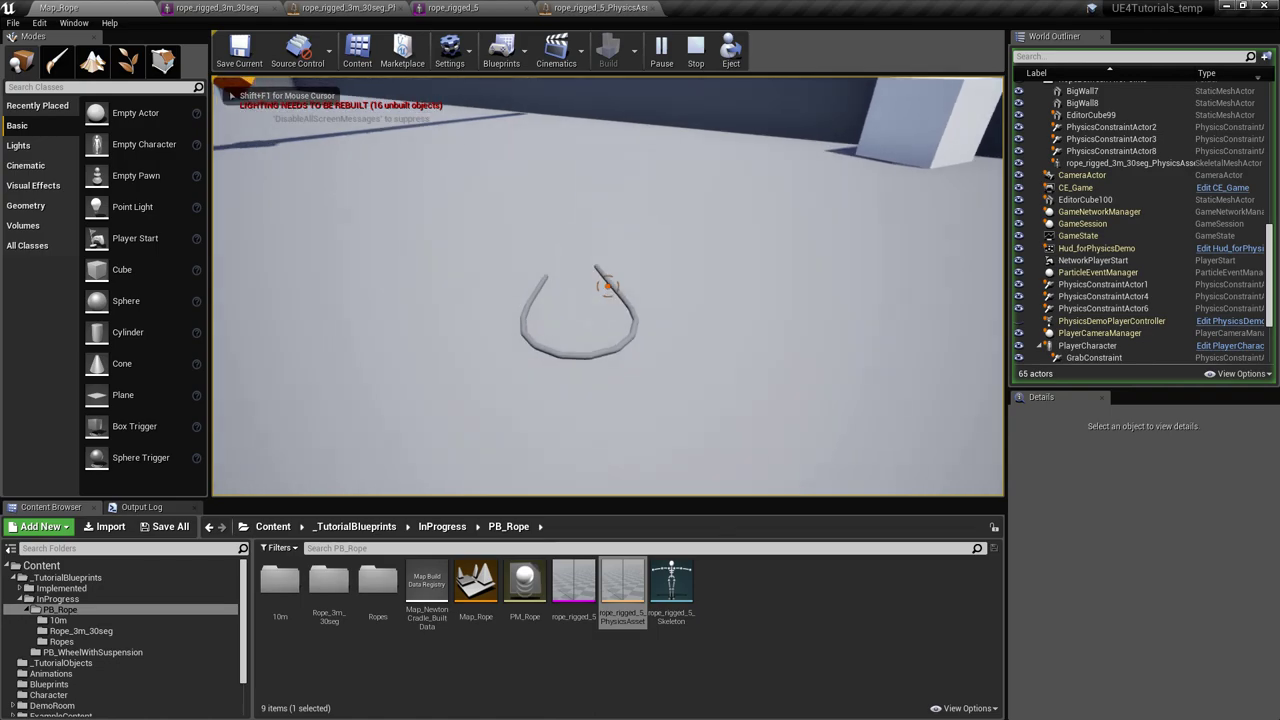
{"action": "left_click_drag", "start_coordinate": [607, 286], "coordinate": [607, 286]}
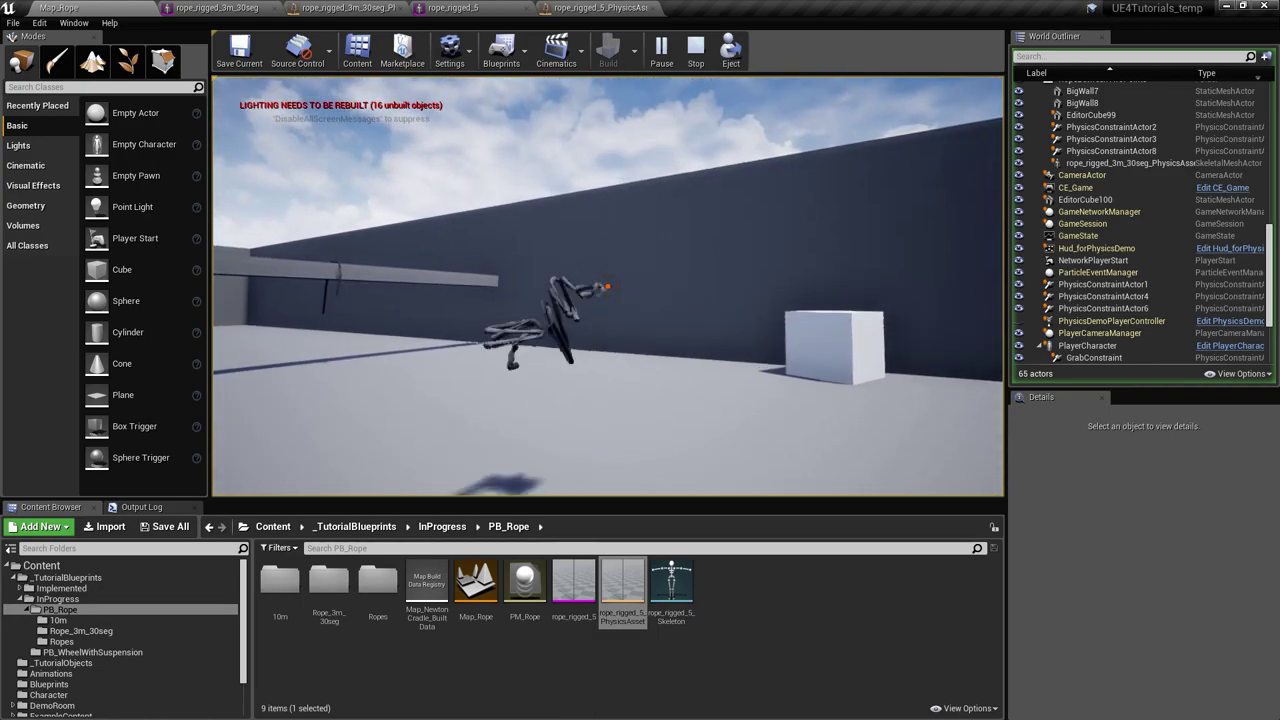
{"action": "left_click", "coordinate": [607, 286]}
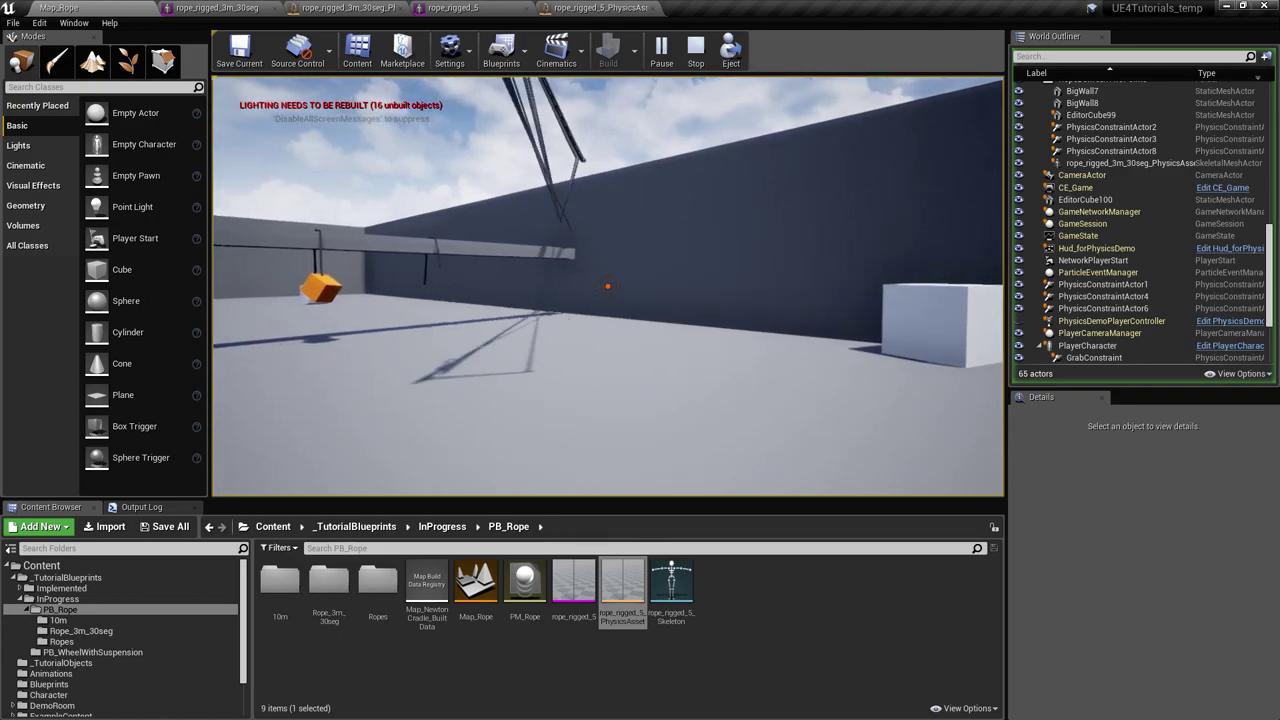
{"action": "key", "text": "Escape"}
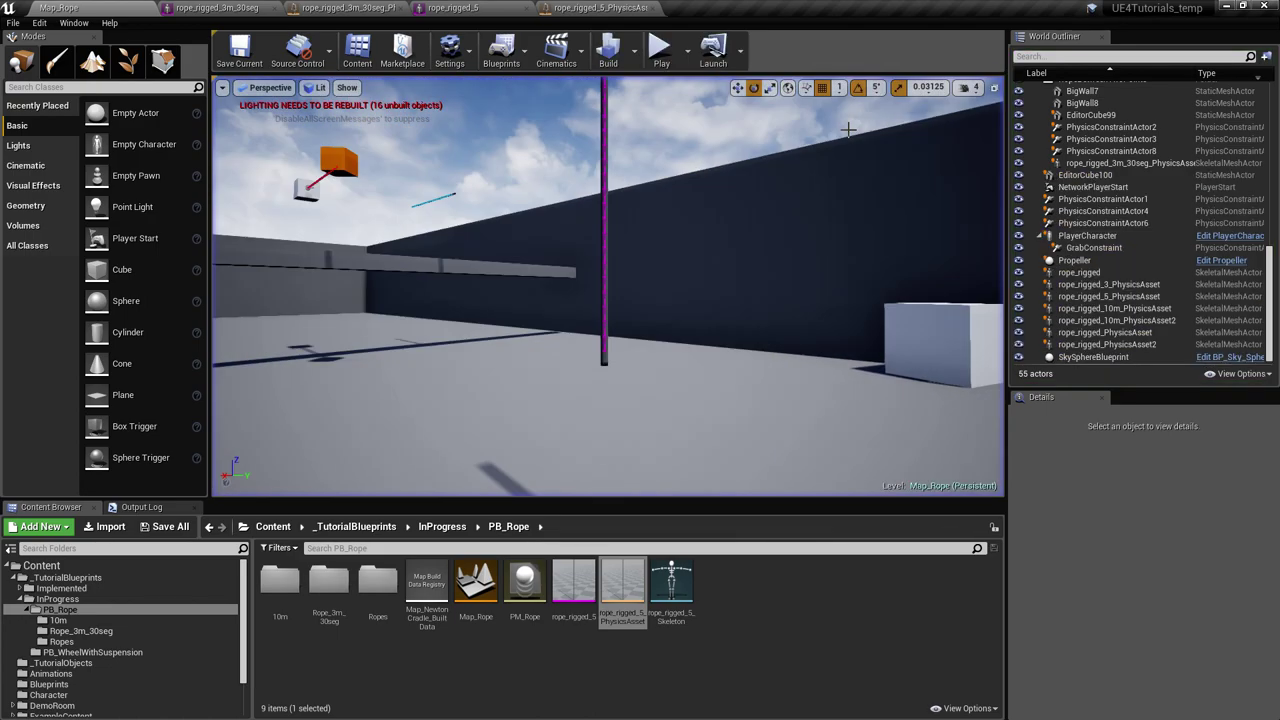
{"action": "left_click", "coordinate": [661, 50]}
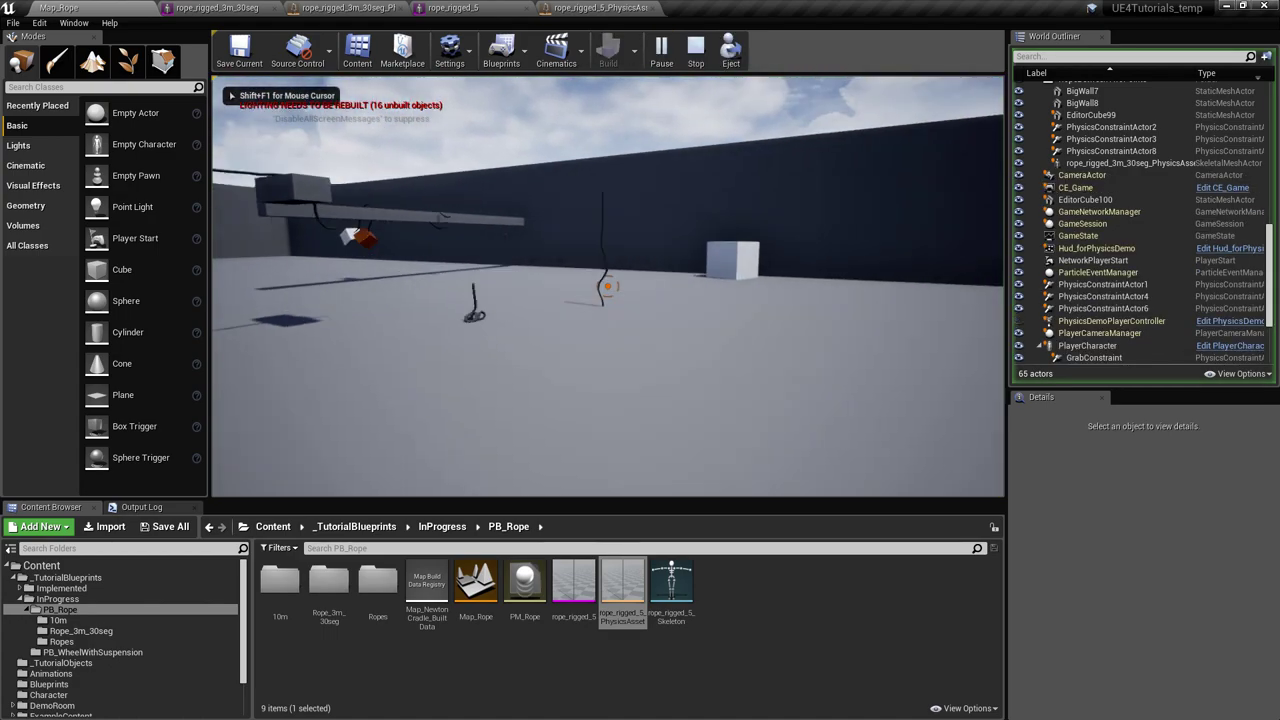
{"action": "key", "text": "w"}
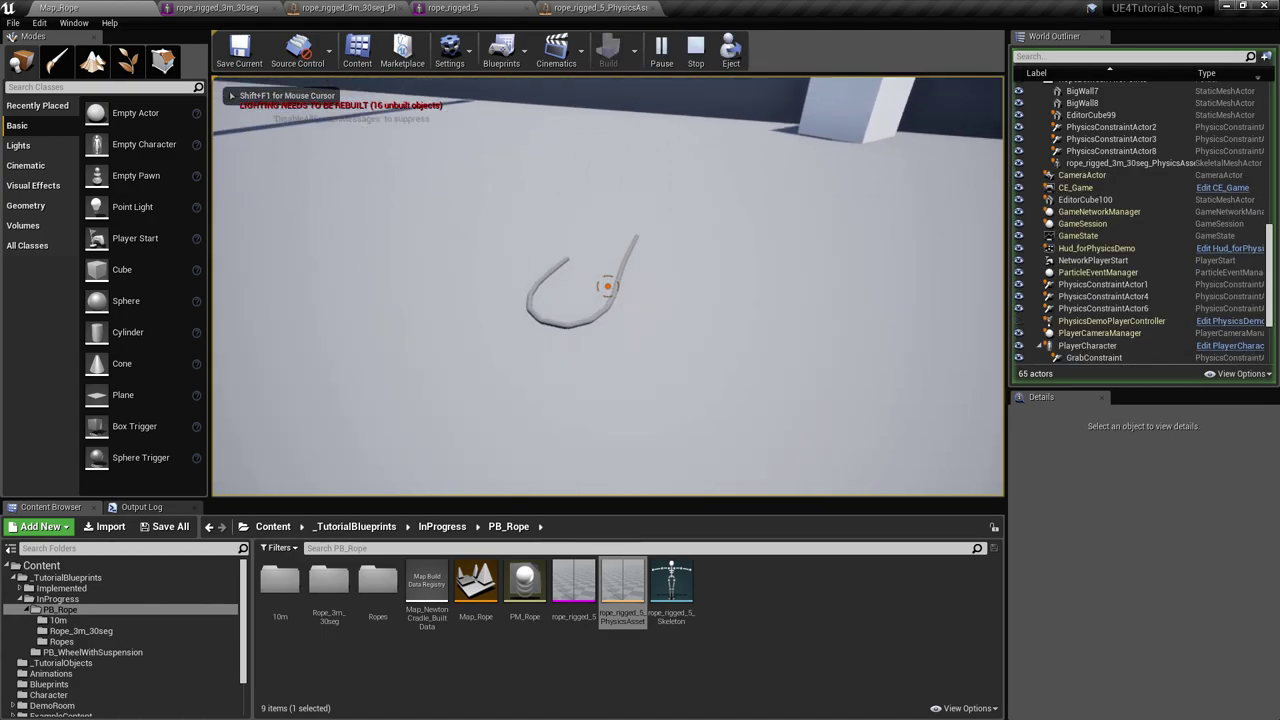
{"action": "left_click", "coordinate": [607, 286]}
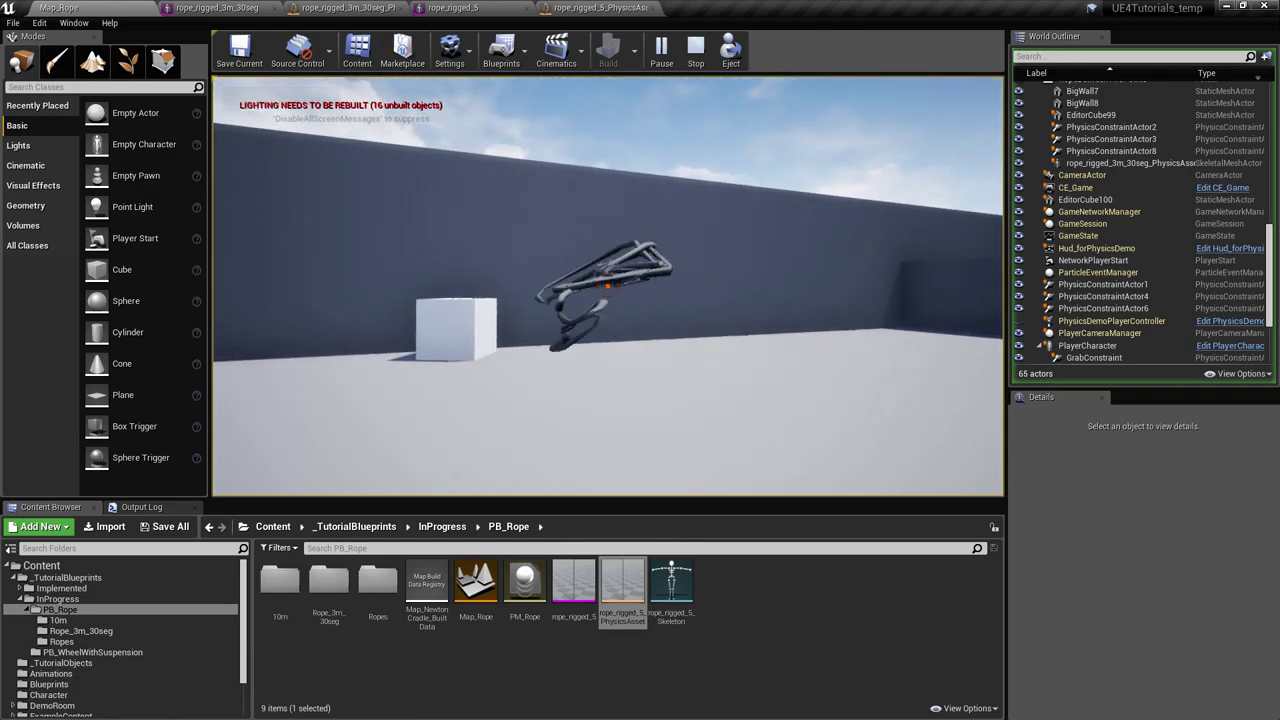
{"action": "key", "text": "Escape"}
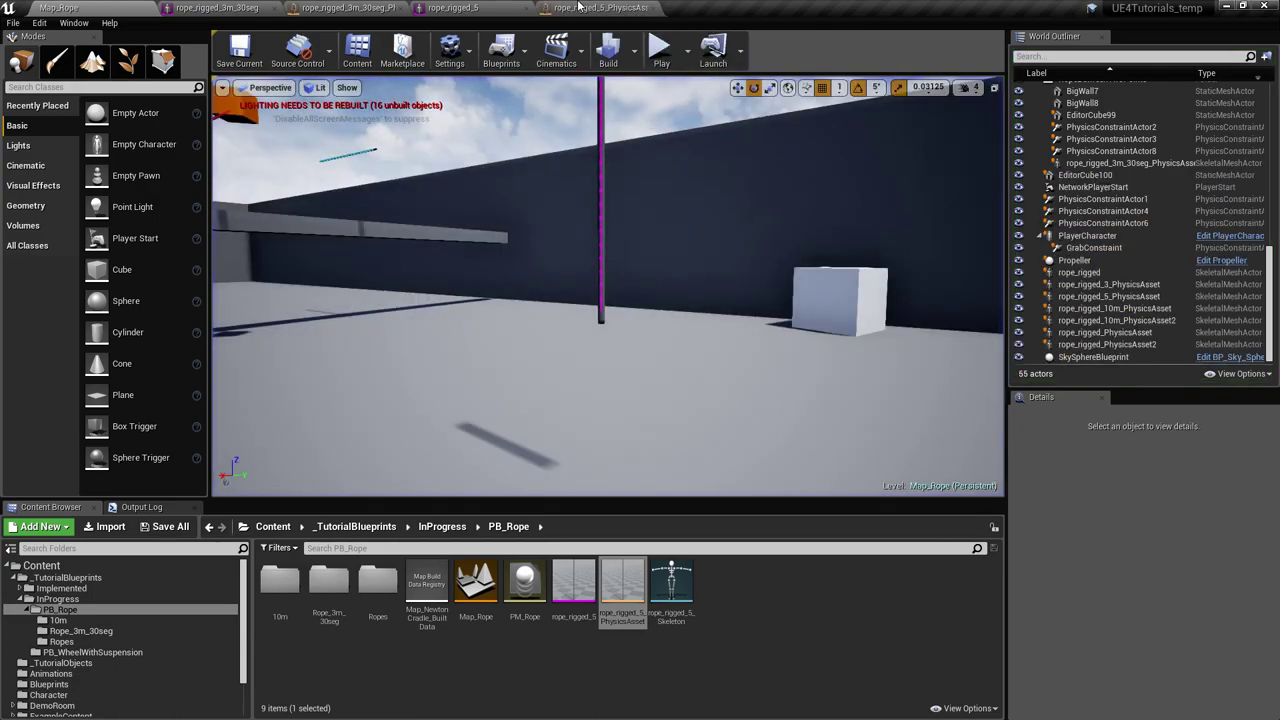
Set the Swing 1, Swing 2 and Twist motion of all constraints in the rope_rigged_5 physics asset to Limited.
{"action": "left_click", "coordinate": [575, 7]}
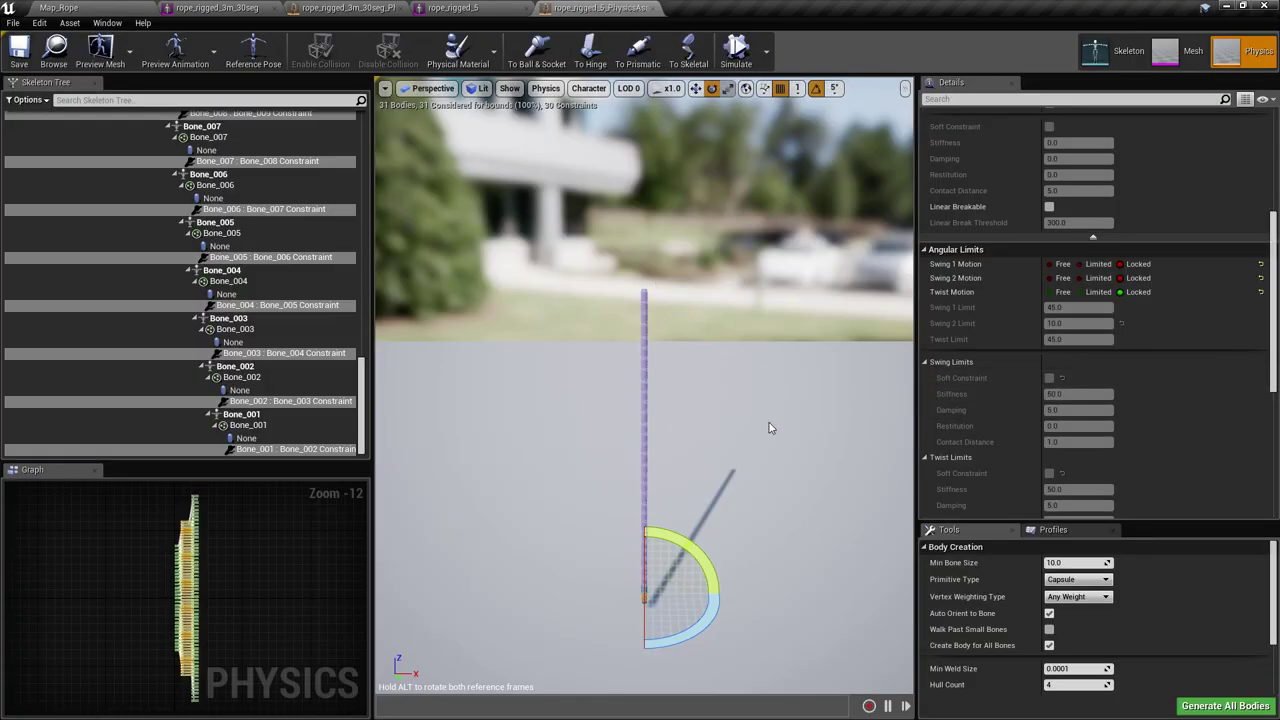
{"action": "key", "text": "w"}
{"action": "right_click_drag", "start_coordinate": [622, 371], "coordinate": [638, 299]}
{"action": "key", "text": "w"}
{"action": "key", "text": "s"}
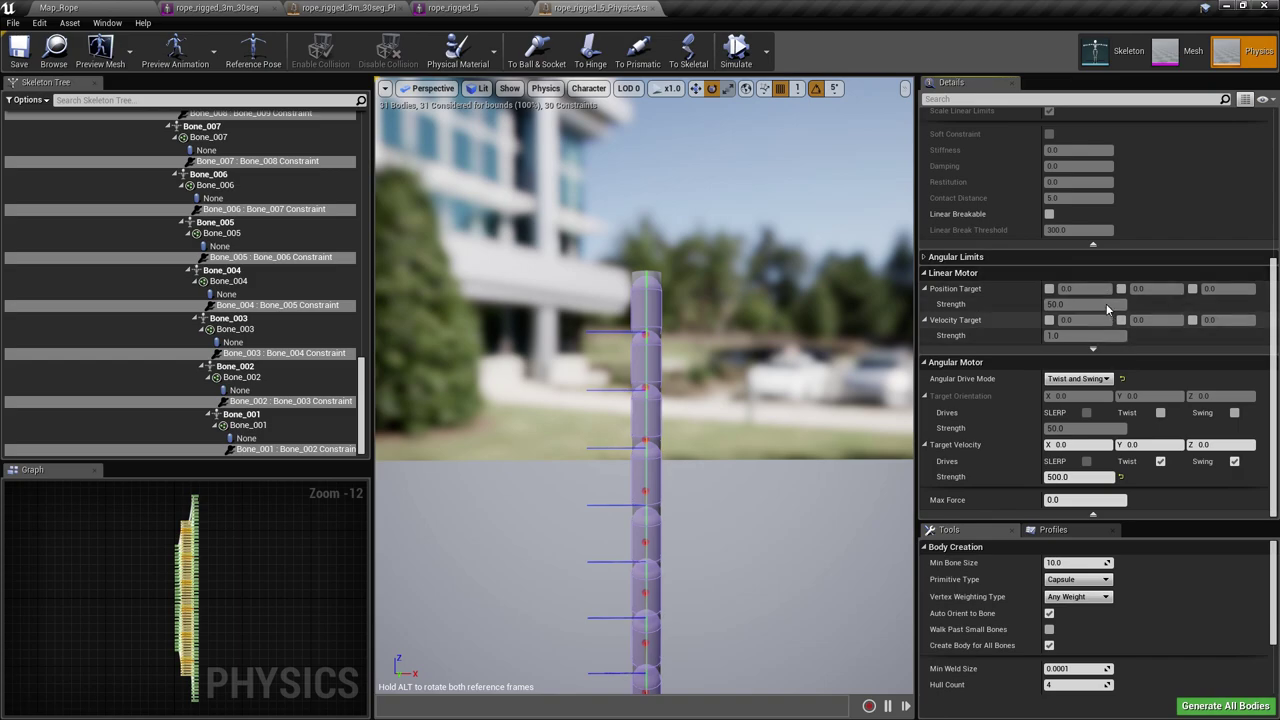
{"action": "left_click", "coordinate": [1097, 257]}
{"action": "left_click", "coordinate": [1099, 287]}
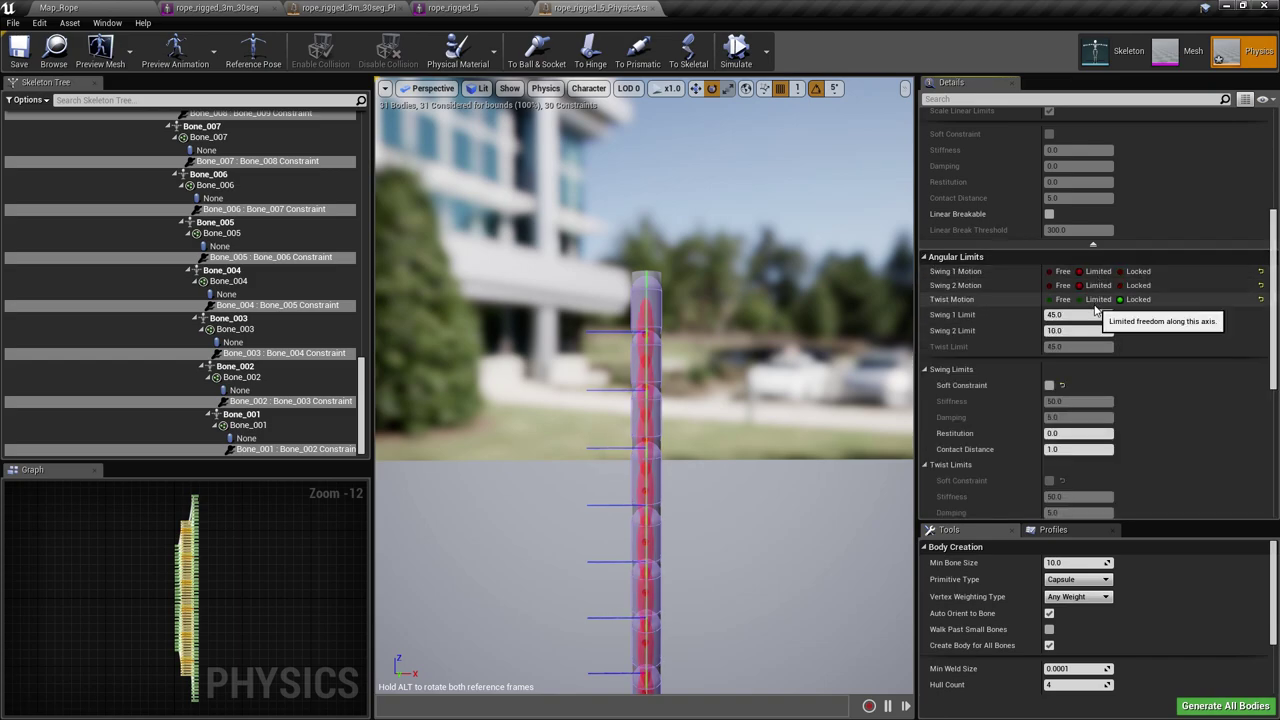
{"action": "left_click", "coordinate": [1098, 302]}
{"action": "left_click", "coordinate": [1135, 271]}
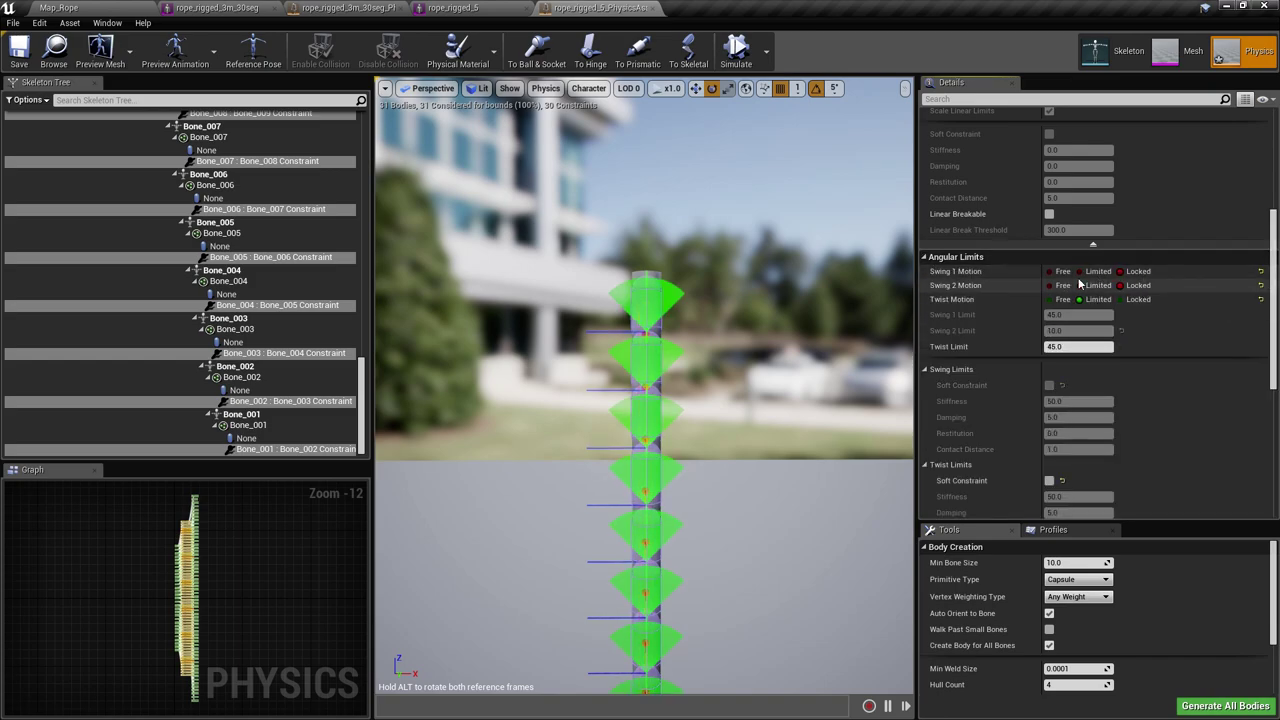
{"action": "left_click", "coordinate": [1082, 271]}
{"action": "left_click", "coordinate": [1082, 285]}
Set the constraints' Swing 1 Limit and Swing 2 Limit to 0.
{"action": "left_click", "coordinate": [1077, 314]}
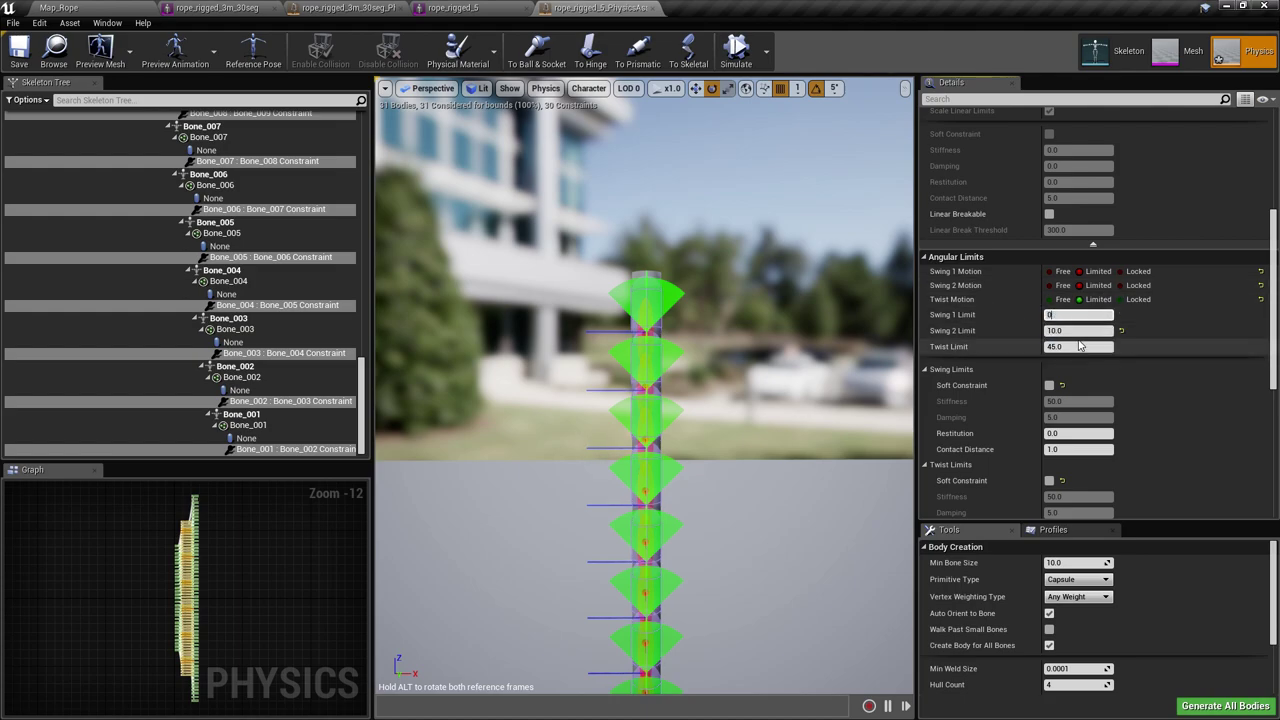
{"action": "left_click", "coordinate": [1078, 330]}
{"action": "type", "text": "0"}
{"action": "key", "text": "Return"}
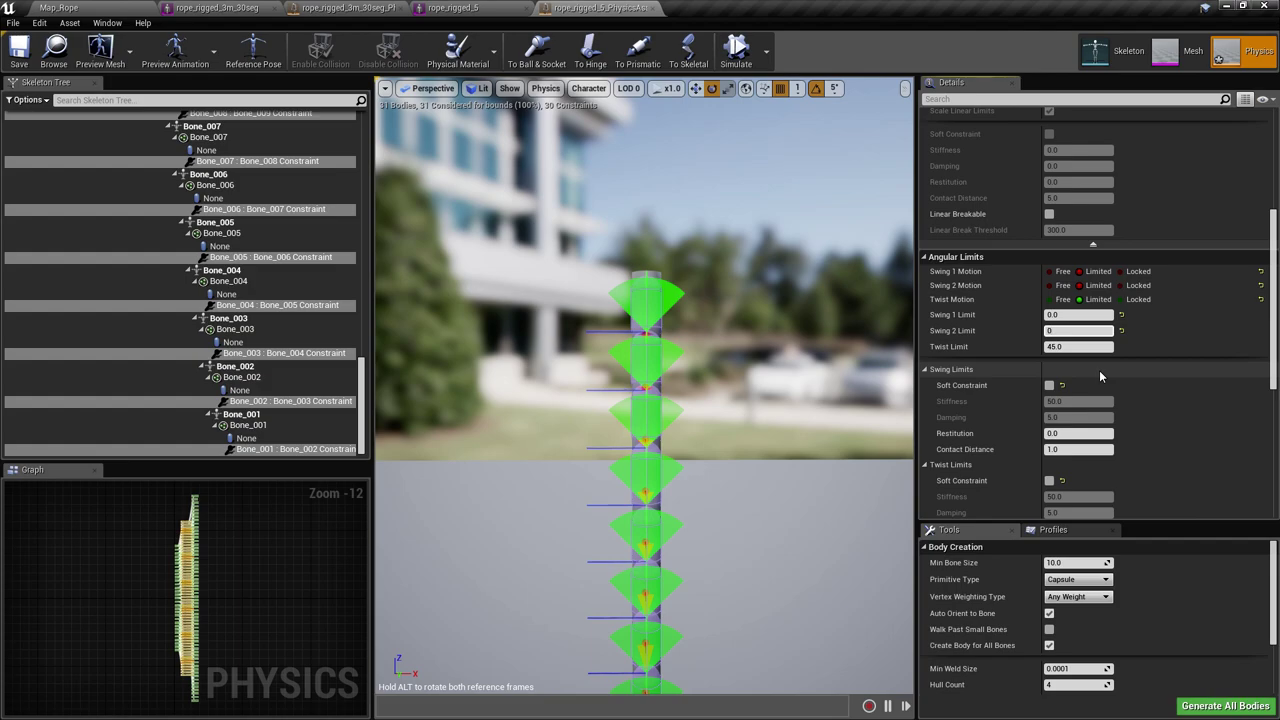
Set the constraints' Swing 1, Swing 2 and Twist limits to 1.0 and save the physics asset.
{"action": "left_click", "coordinate": [1077, 314]}
{"action": "type", "text": "1"}
{"action": "left_click", "coordinate": [1072, 333]}
{"action": "left_click", "coordinate": [1072, 330]}
{"action": "type", "text": "1"}
{"action": "key", "text": "Return"}
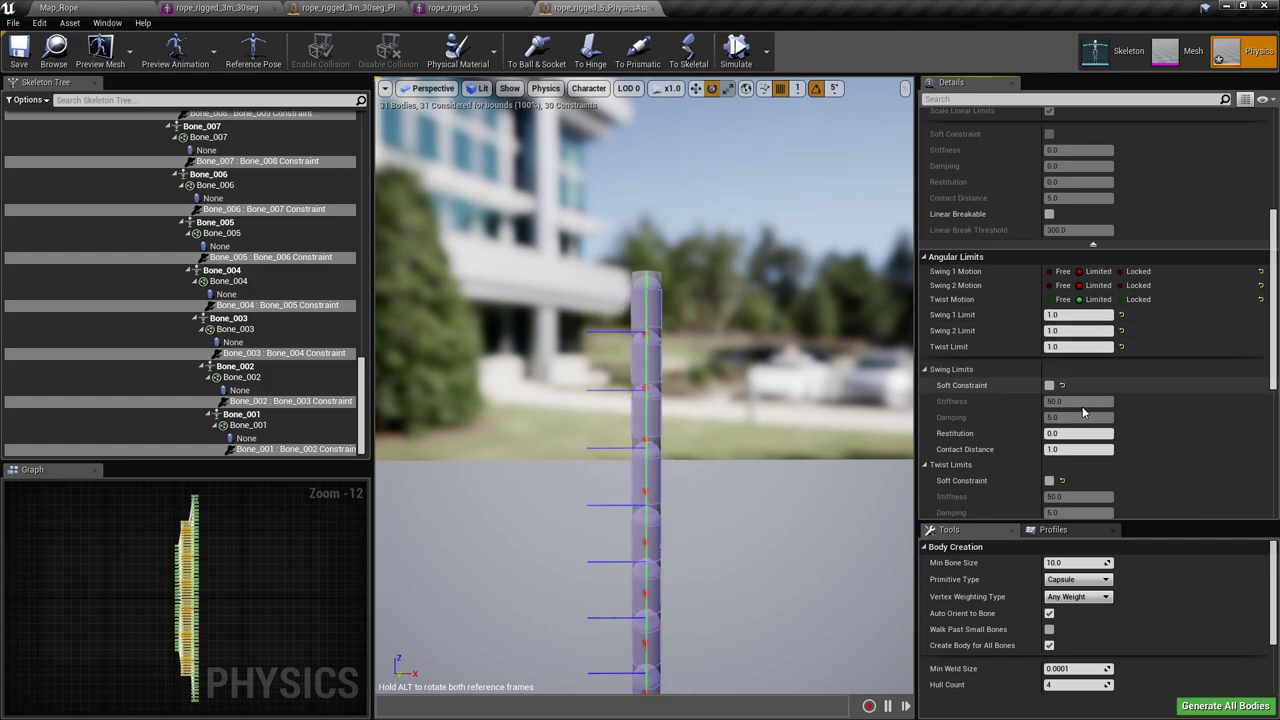
{"action": "scroll", "coordinate": [1060, 395], "scroll_direction": "down", "scroll_amount": 2}
{"action": "left_click", "coordinate": [12, 55]}
Play the map and grab the fallen rope to test how it behaves with angular limits of 1.0.
{"action": "left_click", "coordinate": [94, 7]}
{"action": "left_click", "coordinate": [668, 55]}
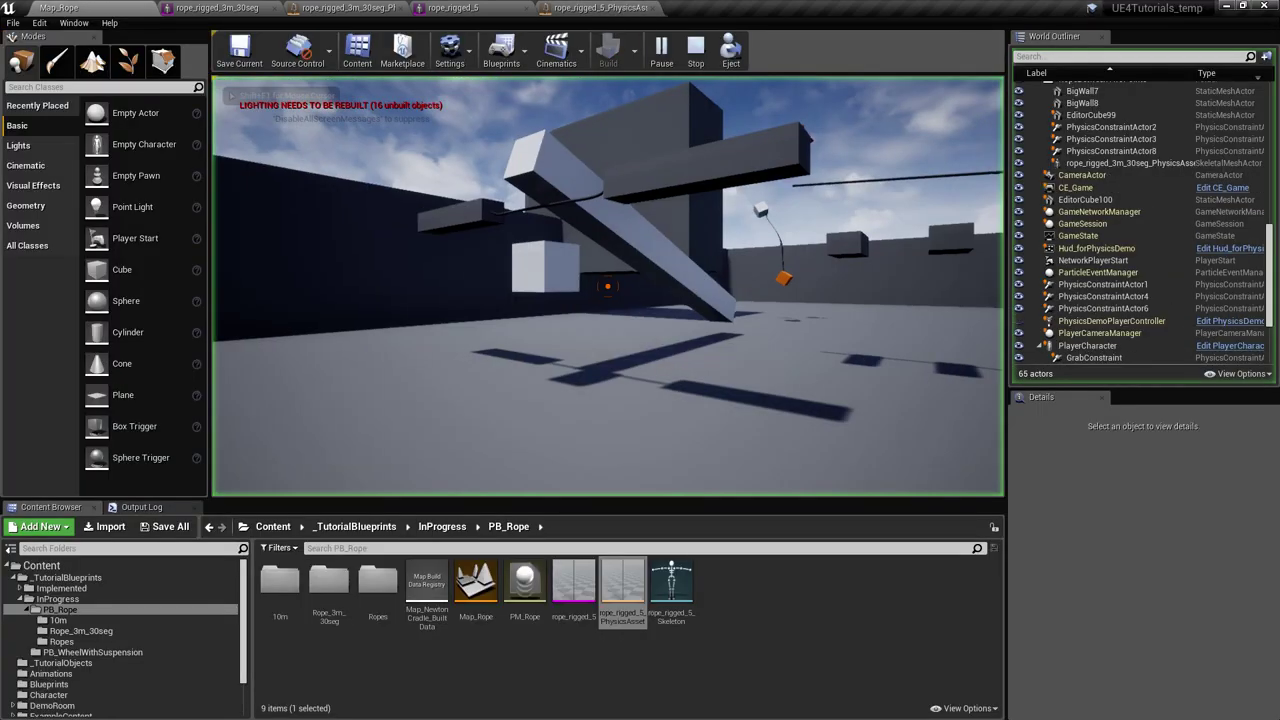
{"action": "key", "text": "w"}
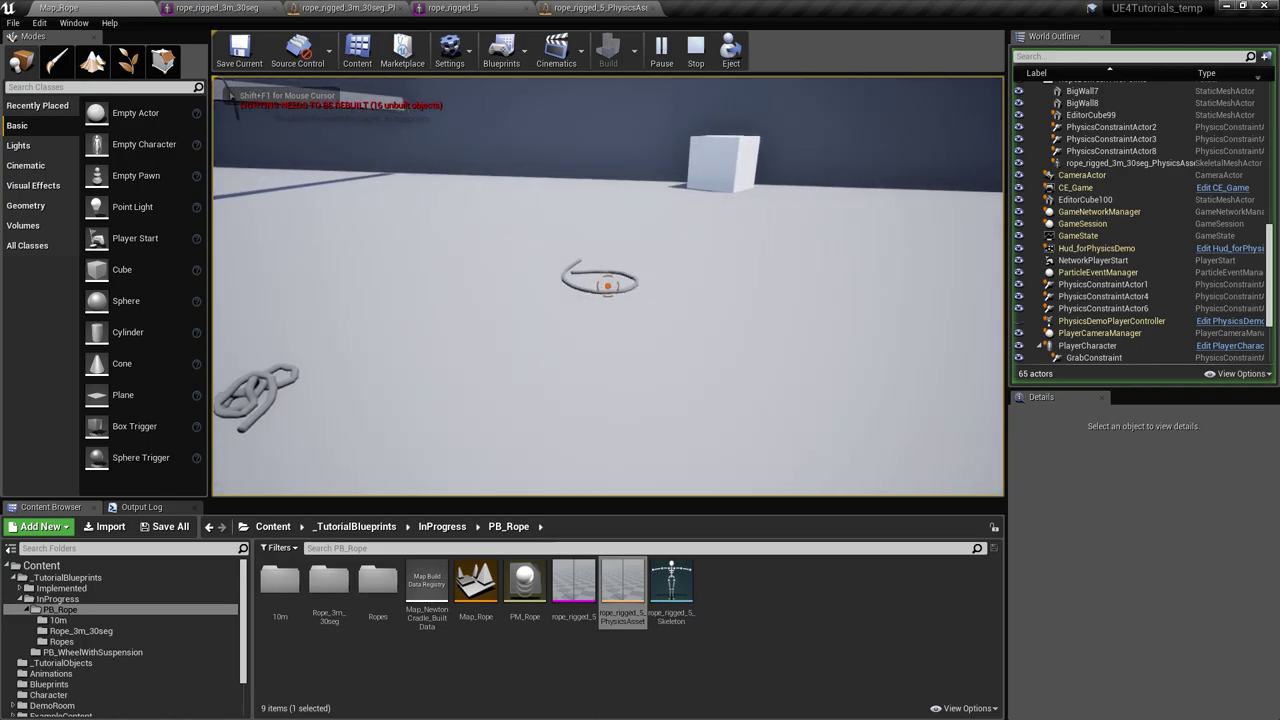
{"action": "left_click", "coordinate": [608, 286]}
{"action": "left_click_drag", "start_coordinate": [607, 287], "coordinate": [604, 283]}
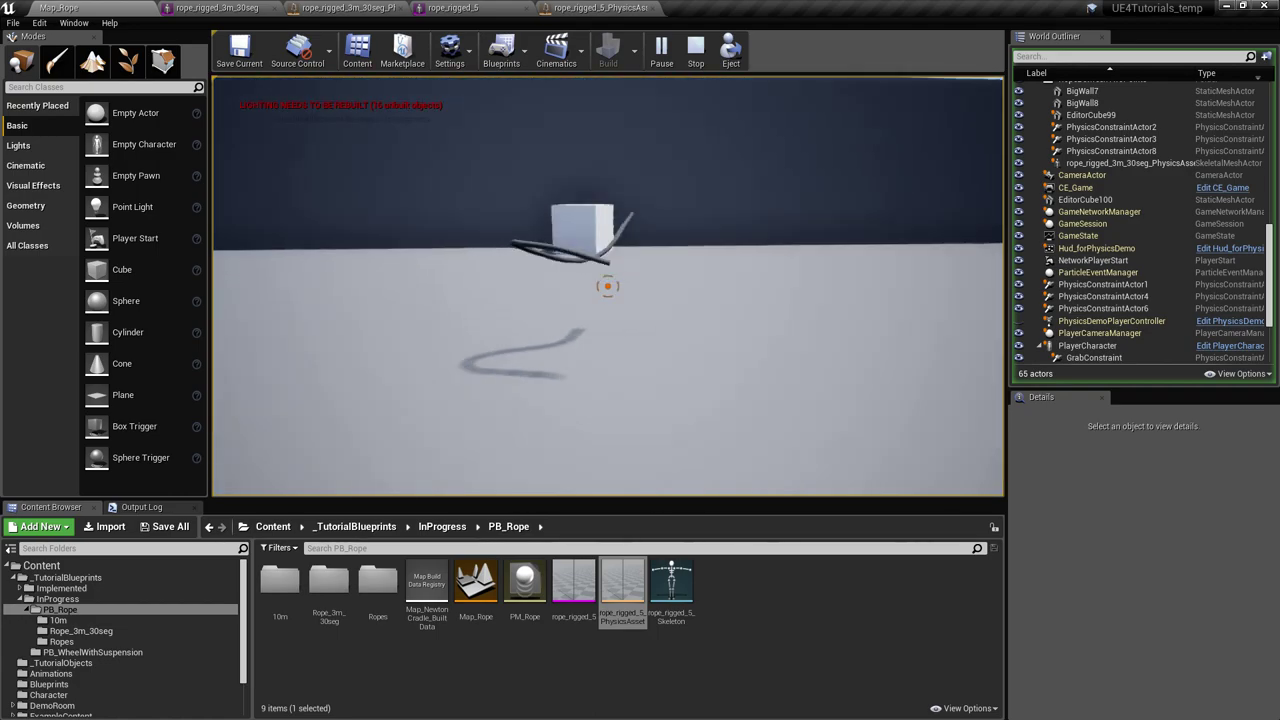
{"action": "key", "text": "Escape"}
Enable Soft Constraint for both the swing limits and the twist limits of the rope_rigged_5 constraints.
{"action": "left_click", "coordinate": [625, 8]}
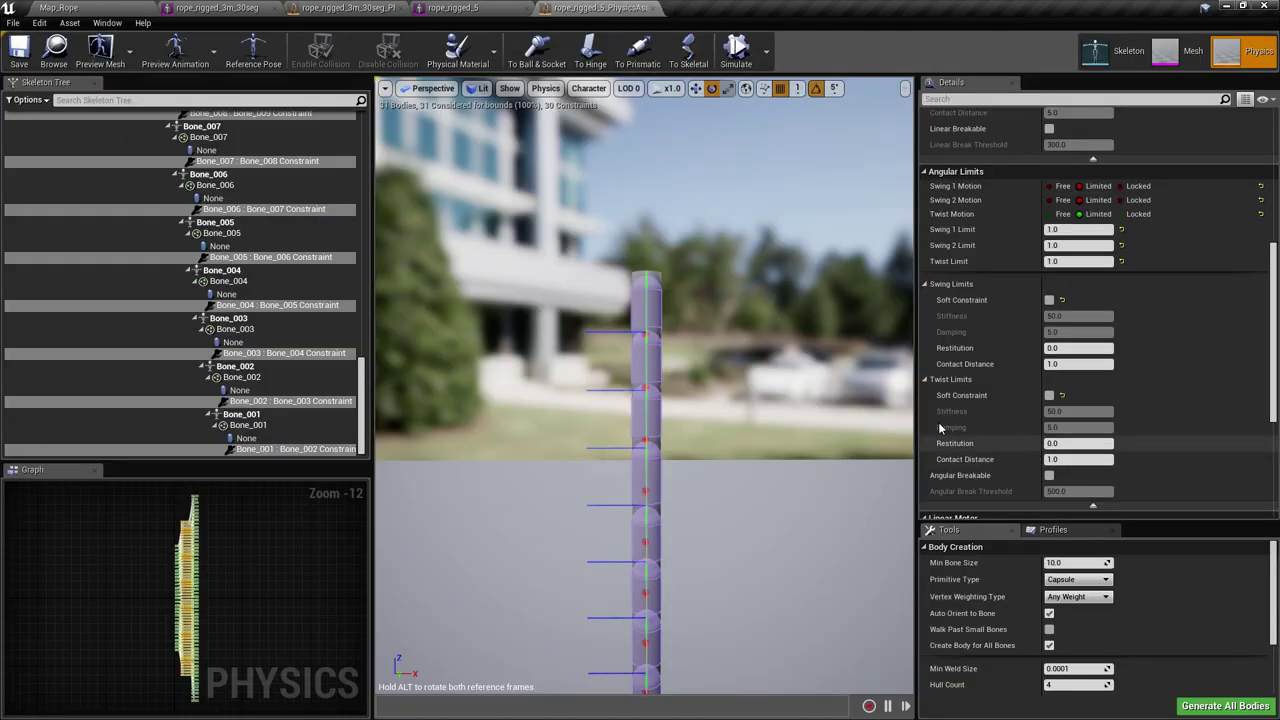
{"action": "scroll", "coordinate": [712, 399], "scroll_direction": "up", "scroll_amount": 3}
{"action": "scroll", "coordinate": [755, 358], "scroll_direction": "down", "scroll_amount": 3}
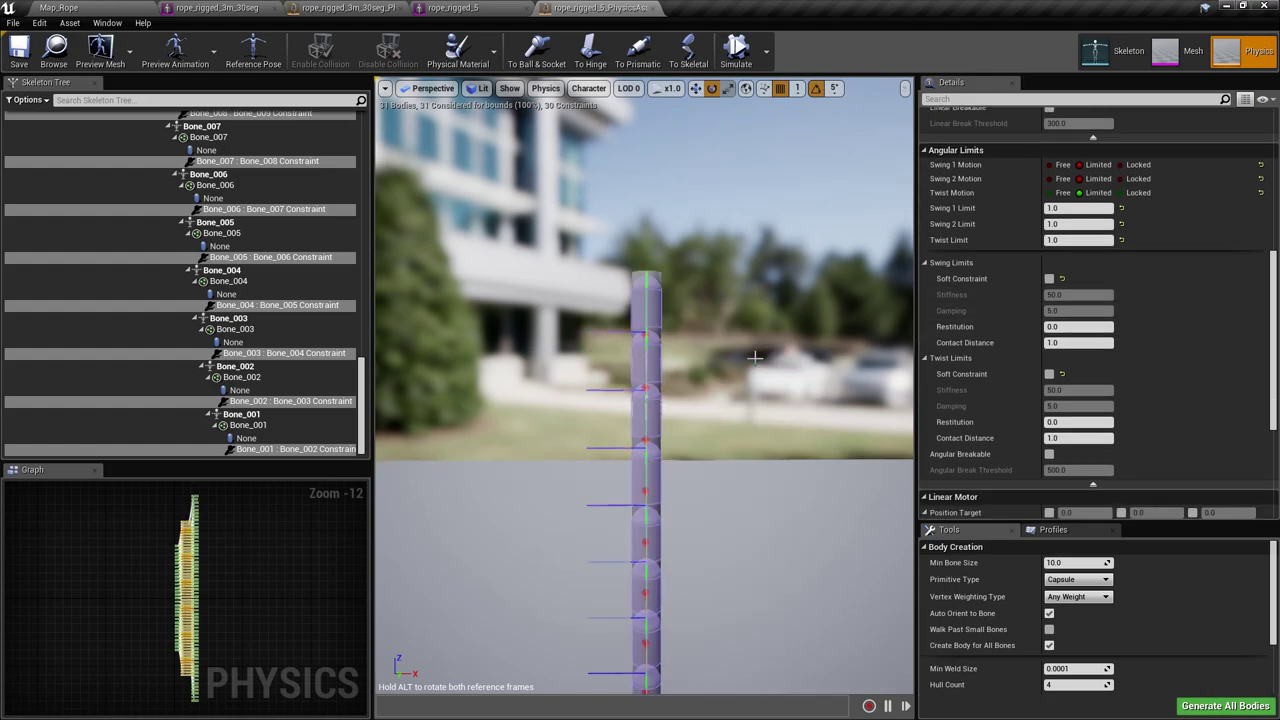
{"action": "left_click", "coordinate": [1049, 279]}
{"action": "left_click", "coordinate": [1049, 374]}
{"action": "scroll", "coordinate": [1094, 271], "scroll_direction": "up", "scroll_amount": 1}
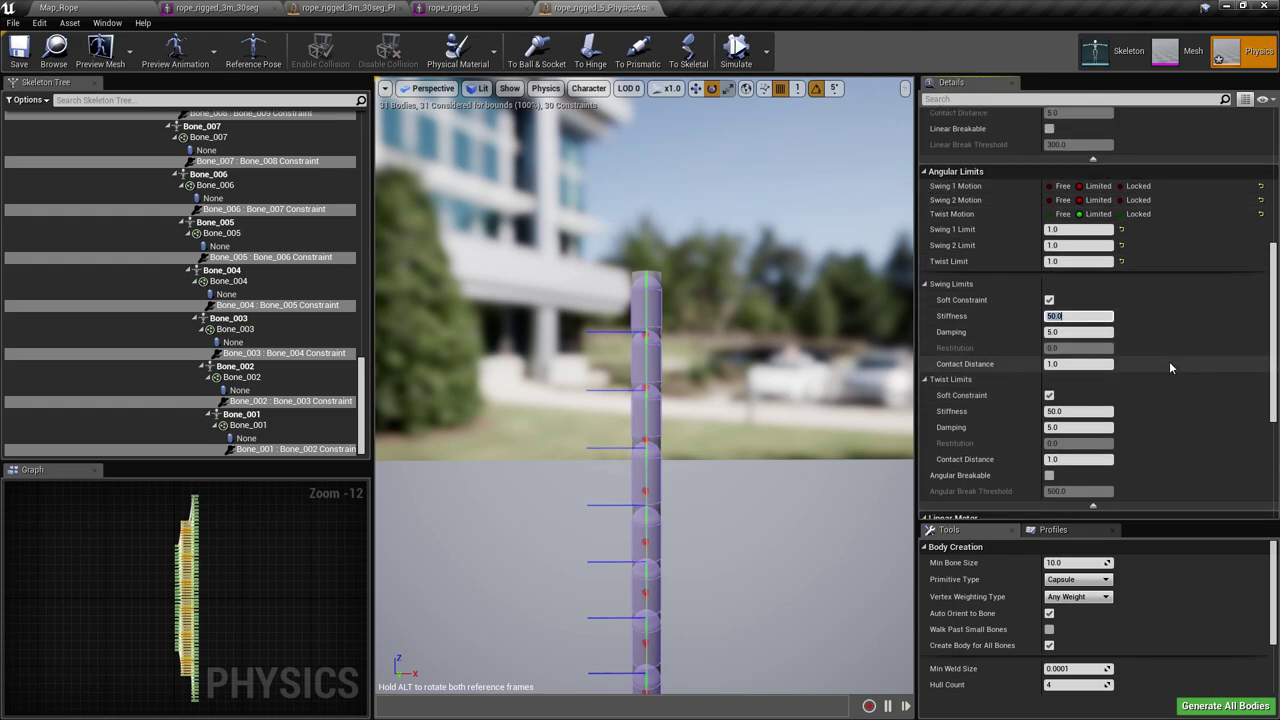
Set the soft constraint stiffness to 5000 for both the swing limits and the twist limits.
{"action": "type", "text": "1000"}
{"action": "key", "text": "BackSpace"}
{"action": "key", "text": "BackSpace"}
{"action": "key", "text": "BackSpace"}
{"action": "key", "text": "BackSpace"}
{"action": "type", "text": "5000"}
{"action": "key", "text": "Return"}
{"action": "key", "text": "ctrl+c"}
{"action": "left_click", "coordinate": [1077, 411]}
{"action": "key", "text": "ctrl+v"}
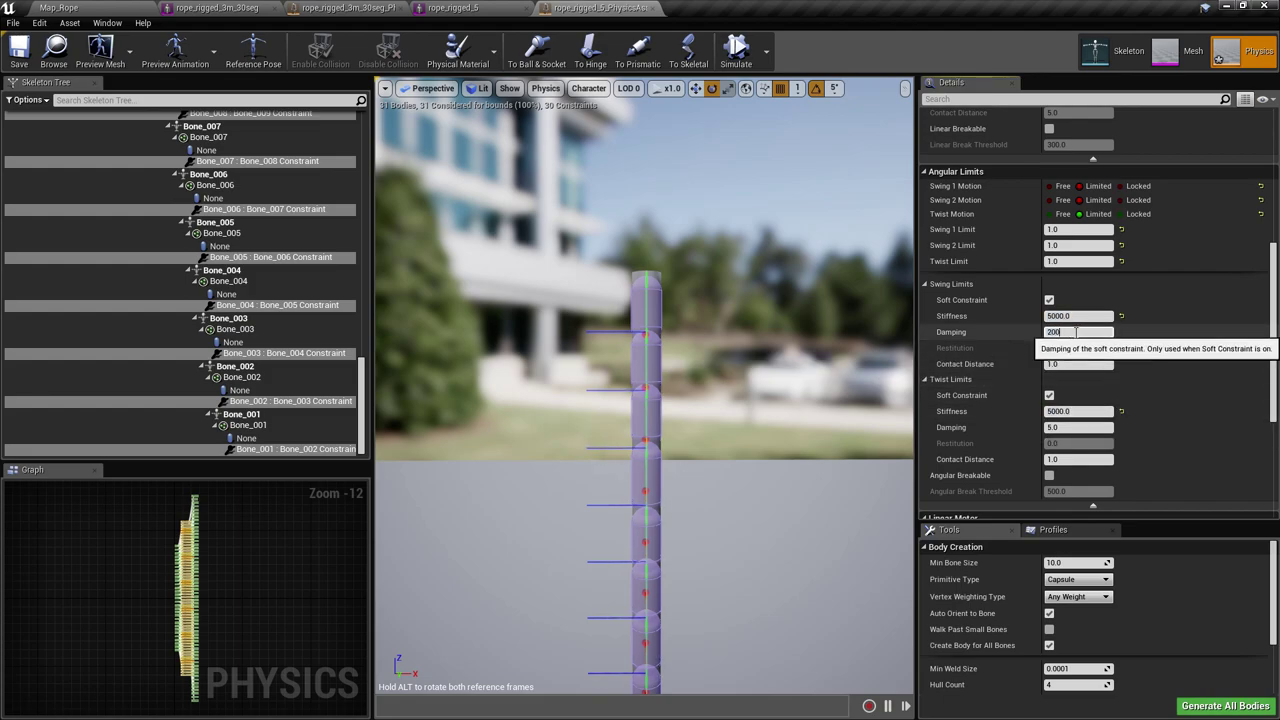
Set the soft constraint damping to 200 for both swing and twist limits, keeping the swing Contact Distance at 1.0.
{"action": "type", "text": "200.0"}
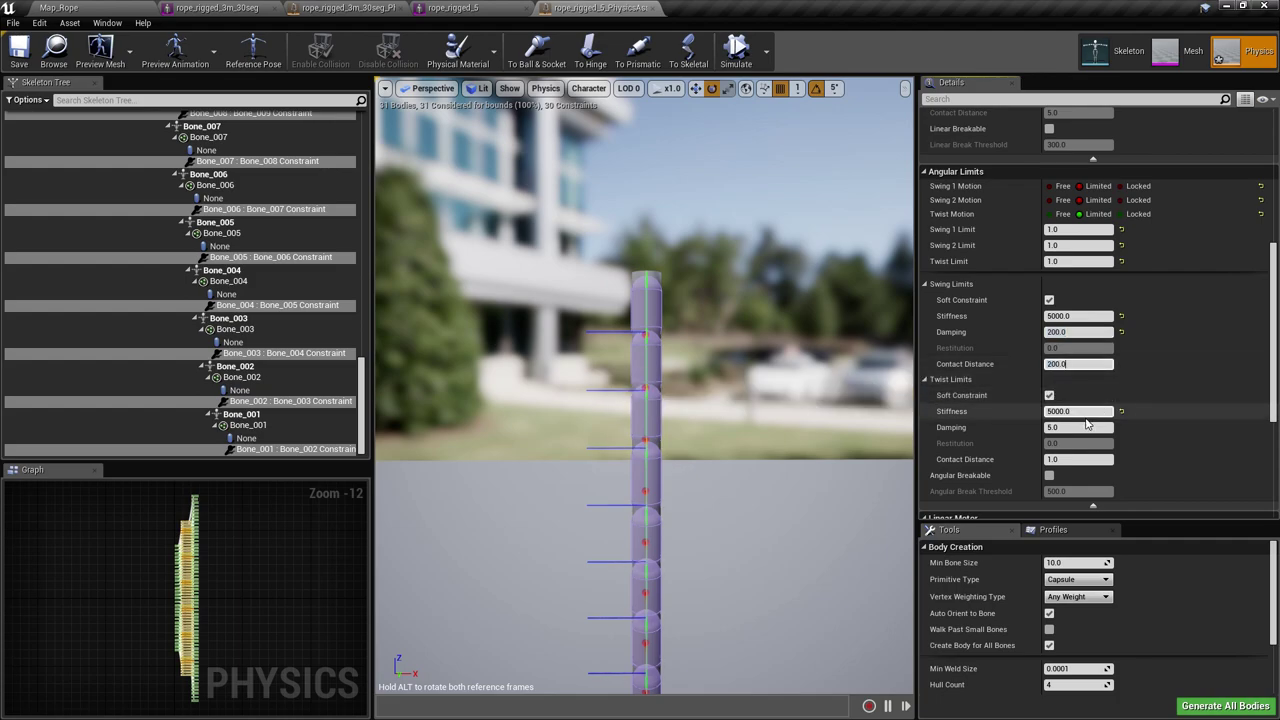
{"action": "key", "text": "ctrl+z"}
{"action": "type", "text": "200.0"}
{"action": "left_click", "coordinate": [1161, 373]}
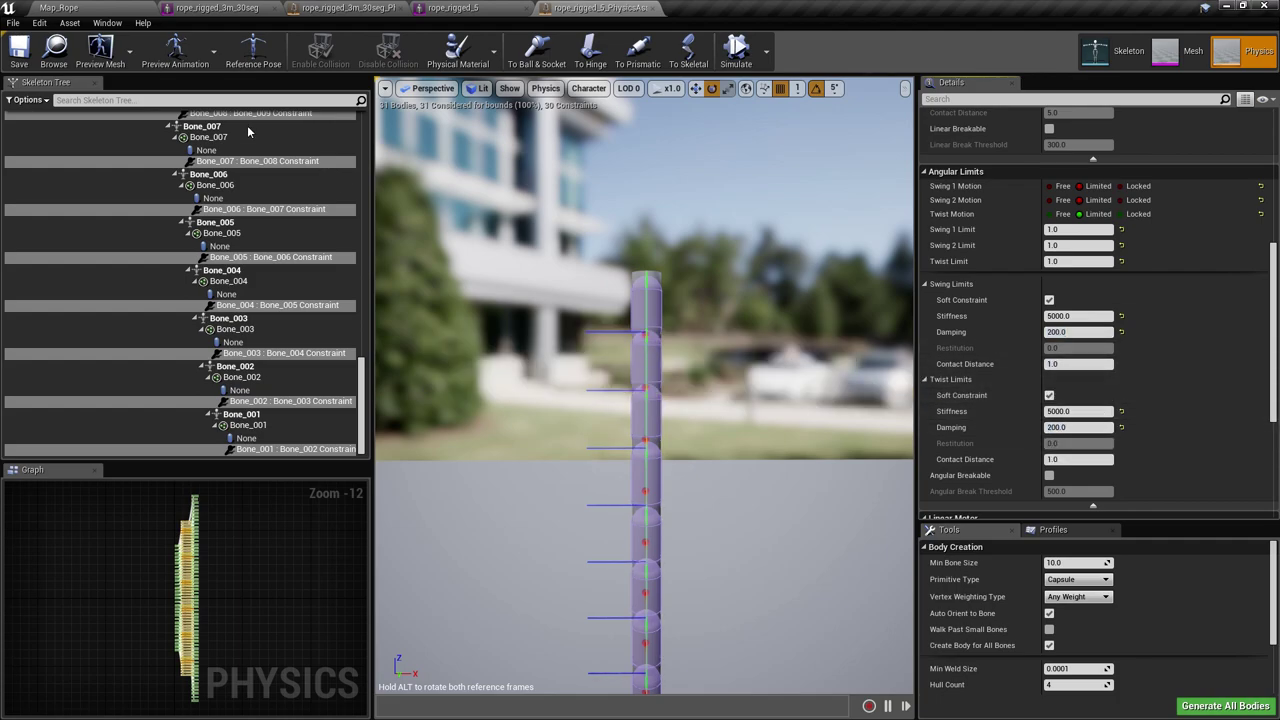
Save the physics asset and the map, play the map and grab the rope to test the 5000 stiffness soft constraints.
{"action": "left_click", "coordinate": [24, 55]}
{"action": "left_click", "coordinate": [98, 7]}
{"action": "left_click", "coordinate": [239, 50]}
{"action": "left_click", "coordinate": [661, 50]}
{"action": "key", "text": "alt+p"}
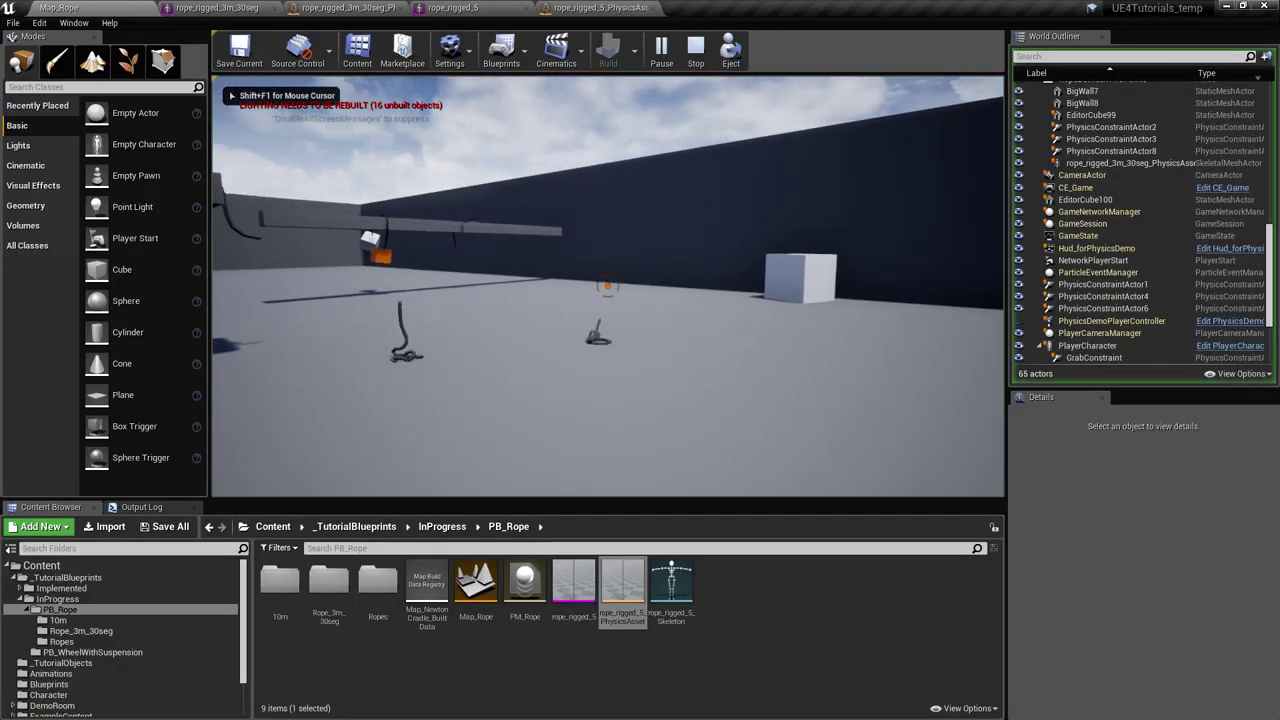
{"action": "key", "text": "w"}
{"action": "left_click", "coordinate": [608, 286]}
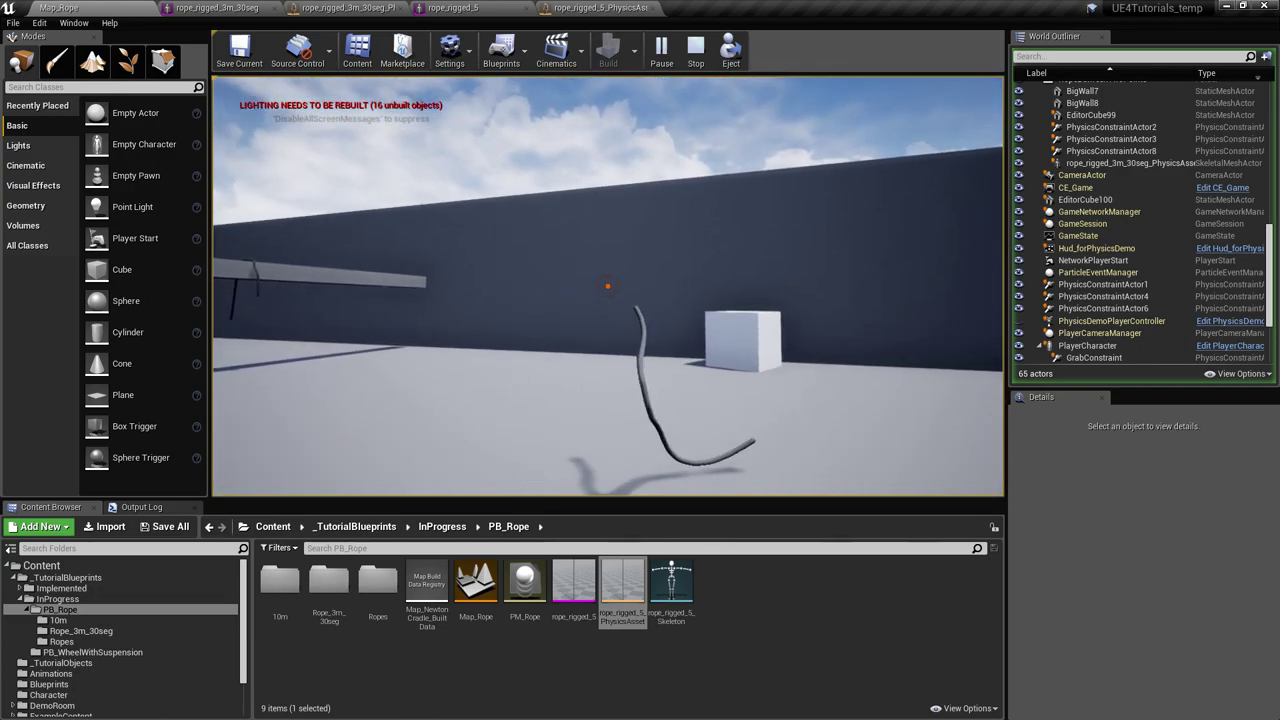
{"action": "left_click_drag", "start_coordinate": [607, 286], "coordinate": [607, 286]}
{"action": "key", "text": "Escape"}
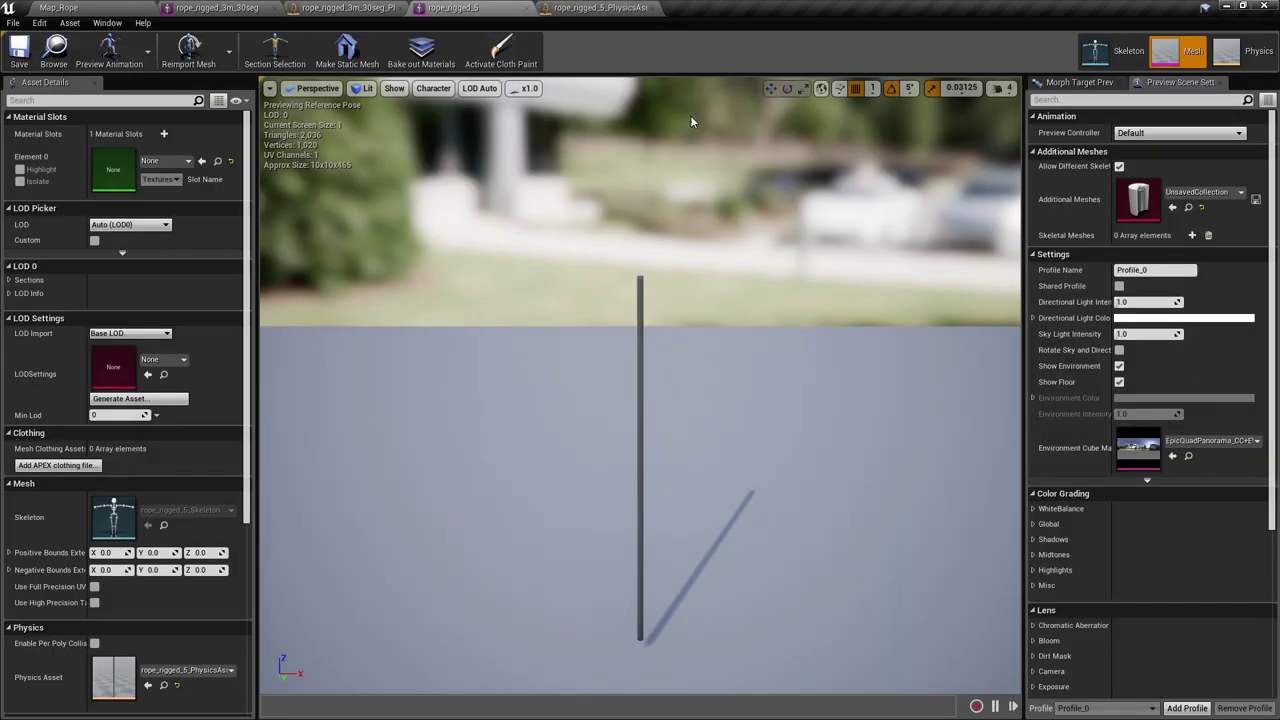
In the rope_rigged_5 physics asset, set swing and twist stiffness to 10000 and the Swing 1, Swing 2 and Twist limits to 0.
{"action": "left_click", "coordinate": [560, 7]}
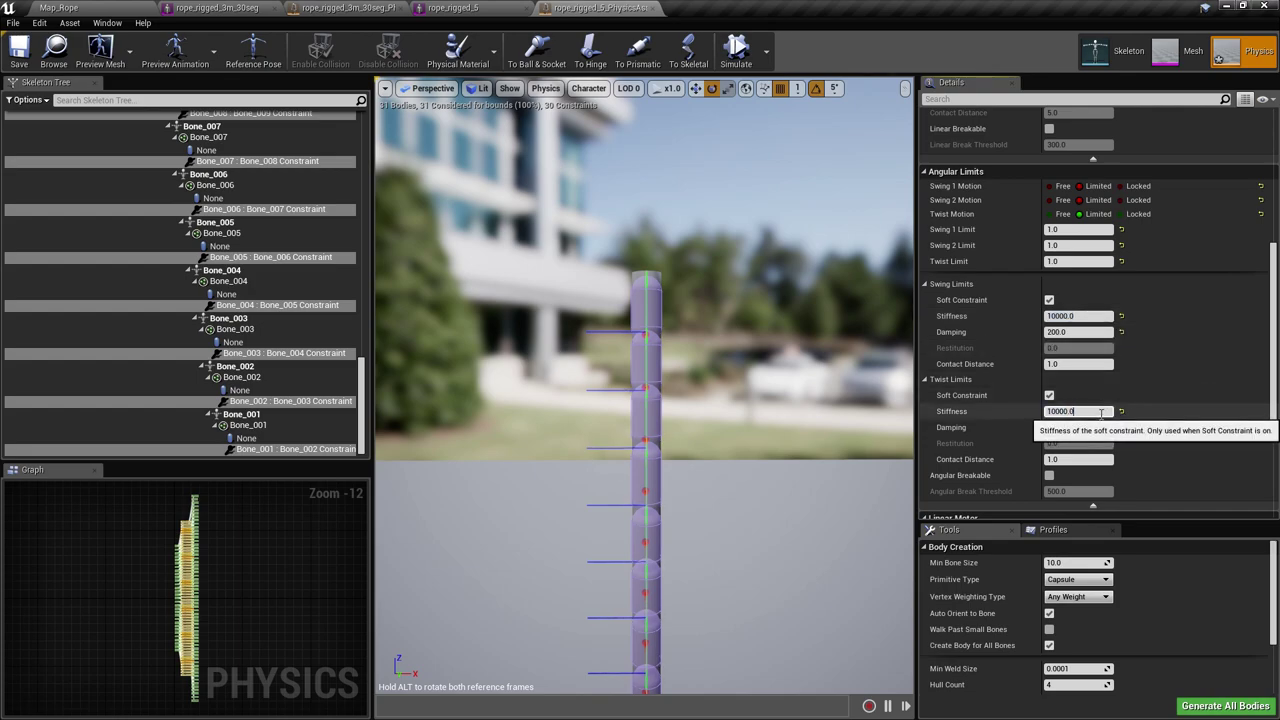
{"action": "left_click", "coordinate": [1078, 229]}
{"action": "type", "text": "0"}
{"action": "left_click", "coordinate": [1078, 245]}
{"action": "type", "text": "0."}
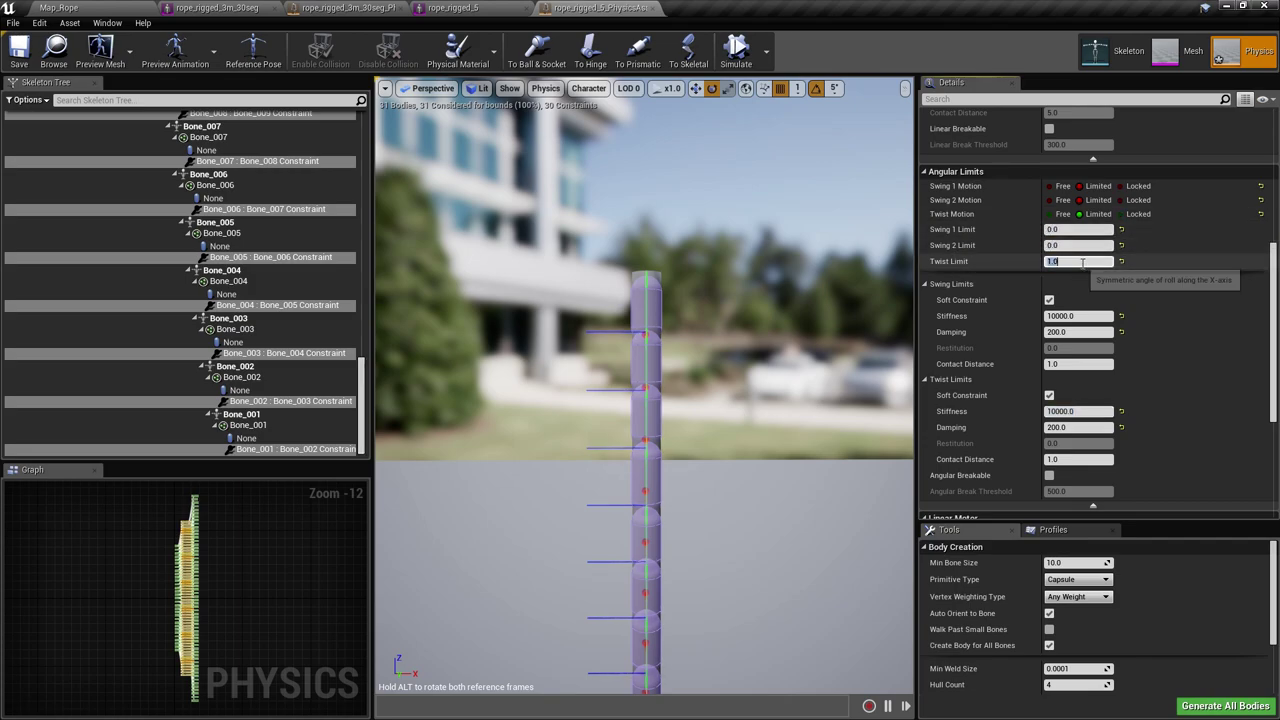
{"action": "type", "text": "0"}
{"action": "left_click", "coordinate": [1077, 245]}
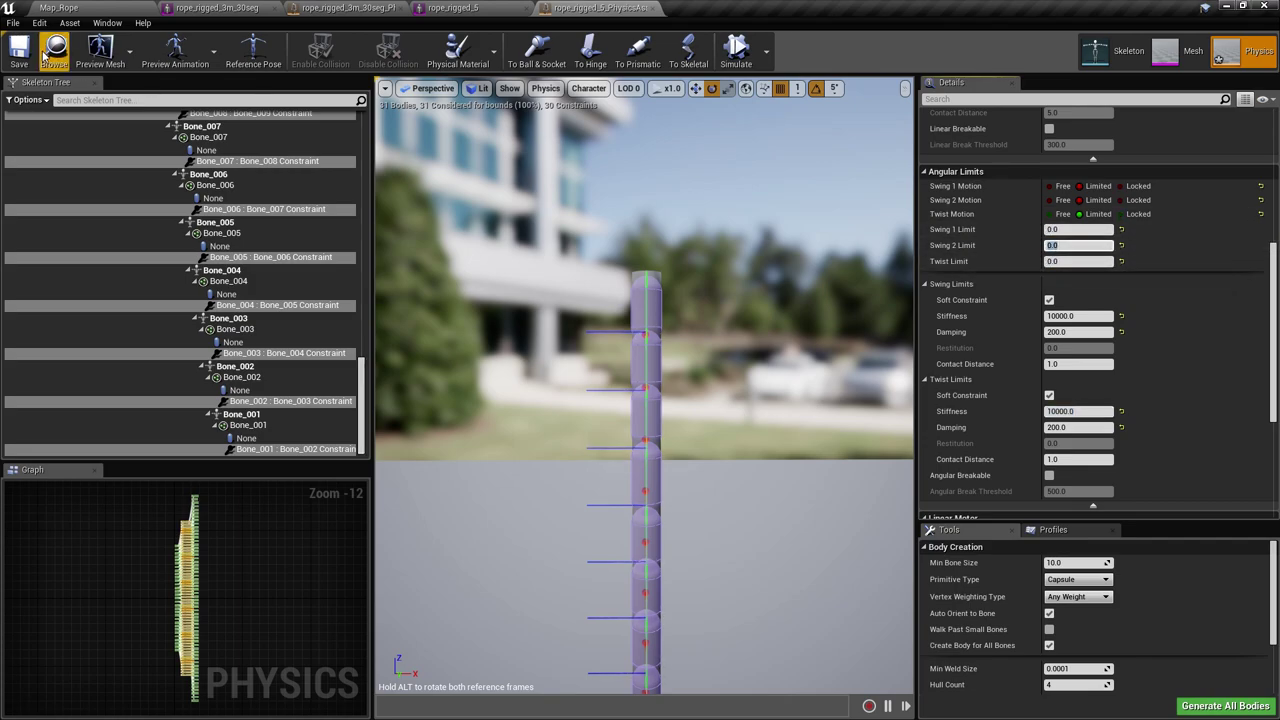
Save and play the map, grabbing and throwing the rope to test zero angular limits with 10000 stiffness.
{"action": "left_click", "coordinate": [87, 7]}
{"action": "key", "text": "ctrl+s"}
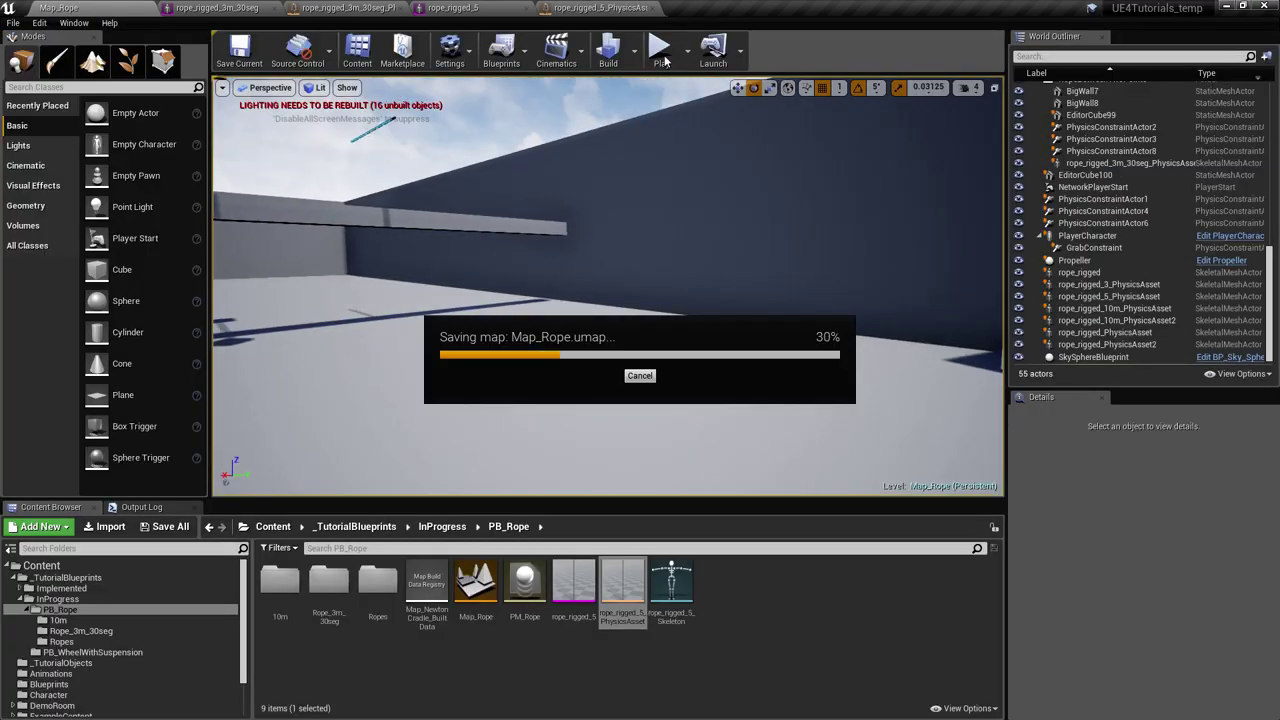
{"action": "left_click", "coordinate": [657, 48]}
{"action": "key", "text": "w"}
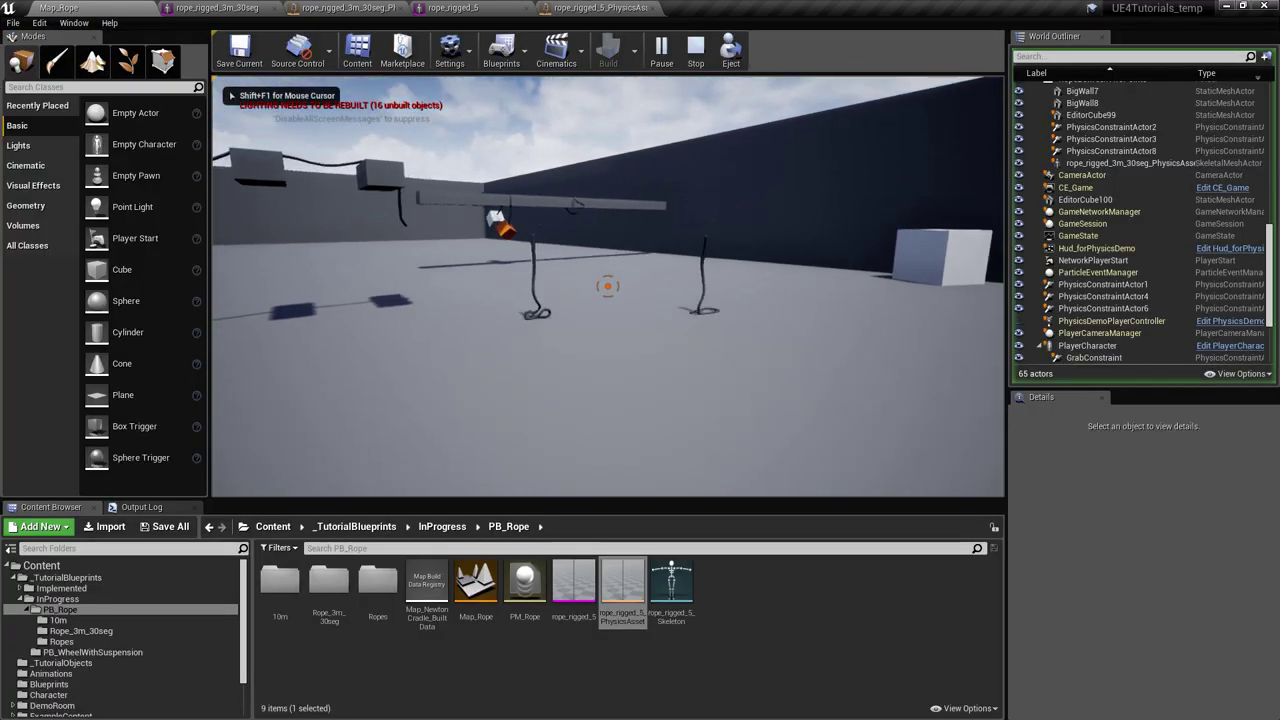
{"action": "left_click", "coordinate": [608, 286]}
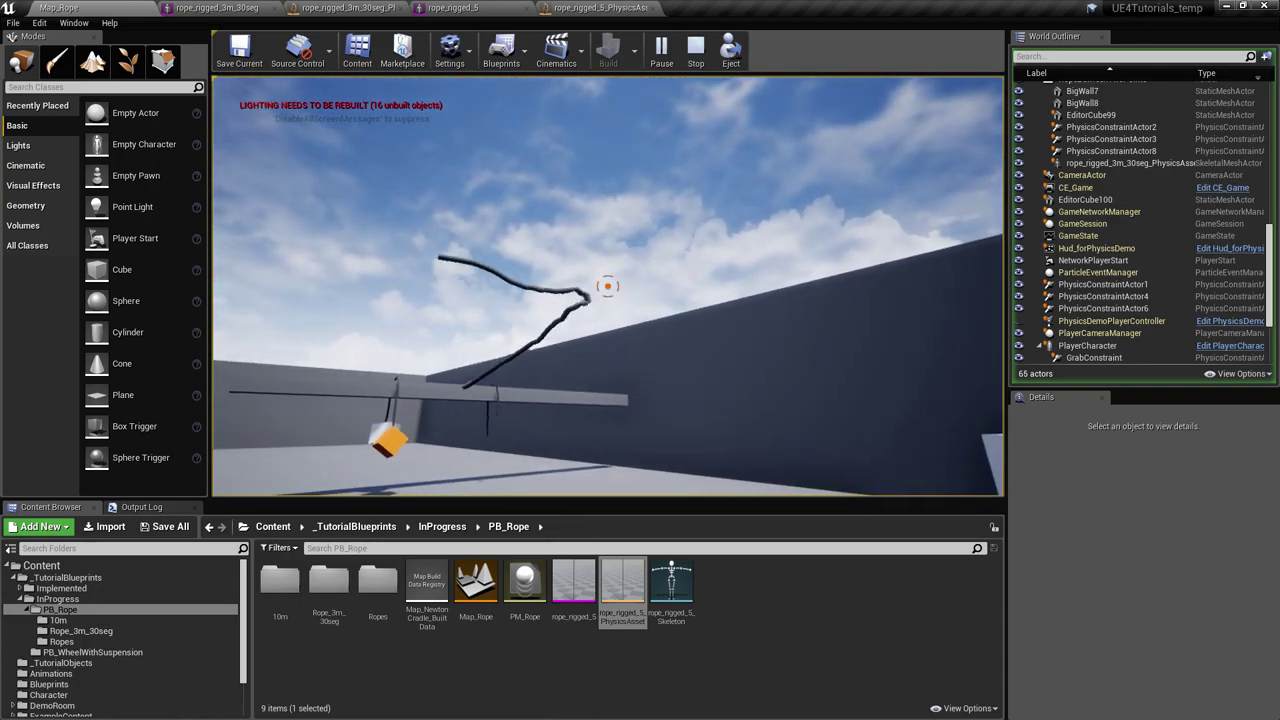
{"action": "left_click", "coordinate": [607, 286]}
Pick up the fallen rope and throw it several more times to examine how it bends, and stop the play session.
{"action": "left_click", "coordinate": [607, 286]}
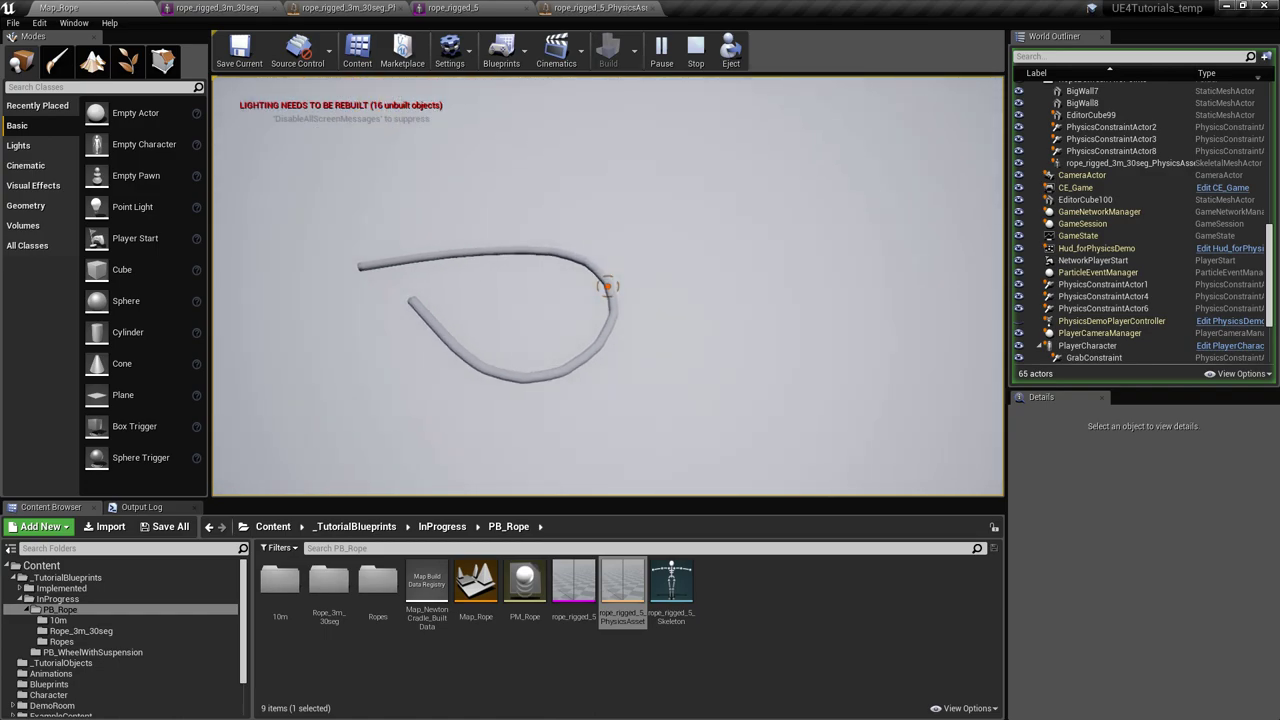
{"action": "left_click", "coordinate": [607, 286]}
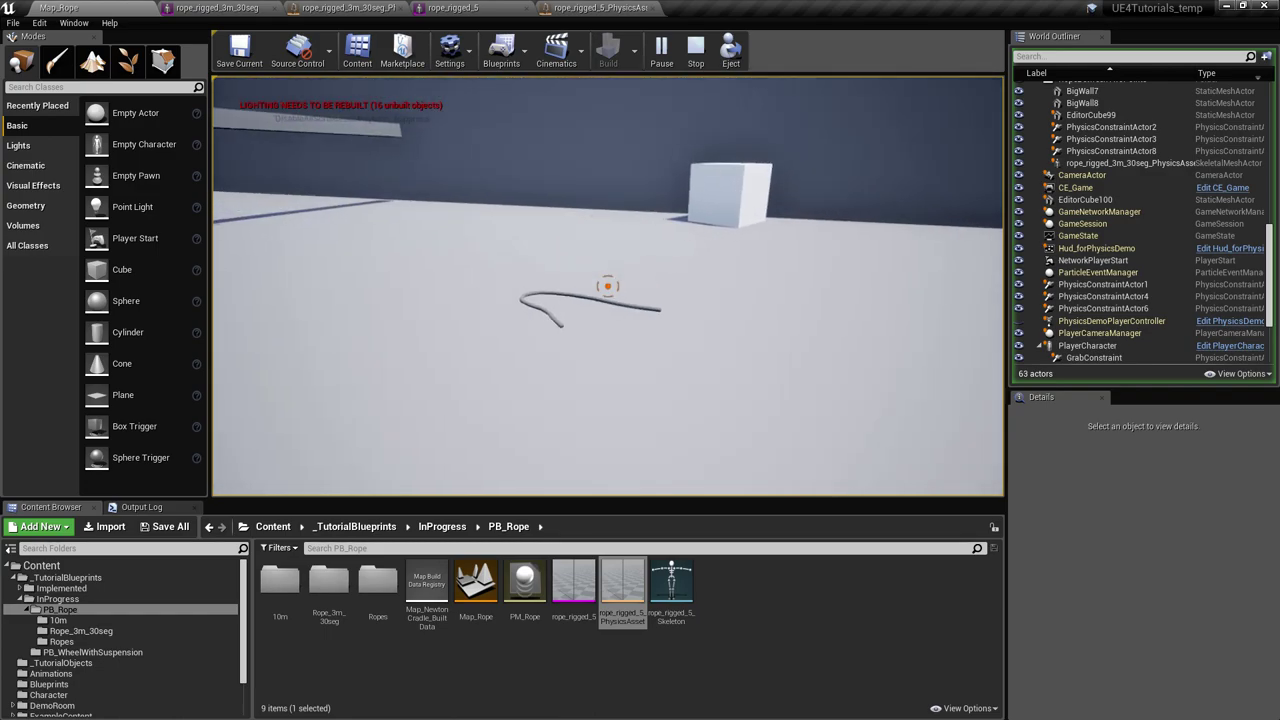
{"action": "left_click", "coordinate": [607, 286]}
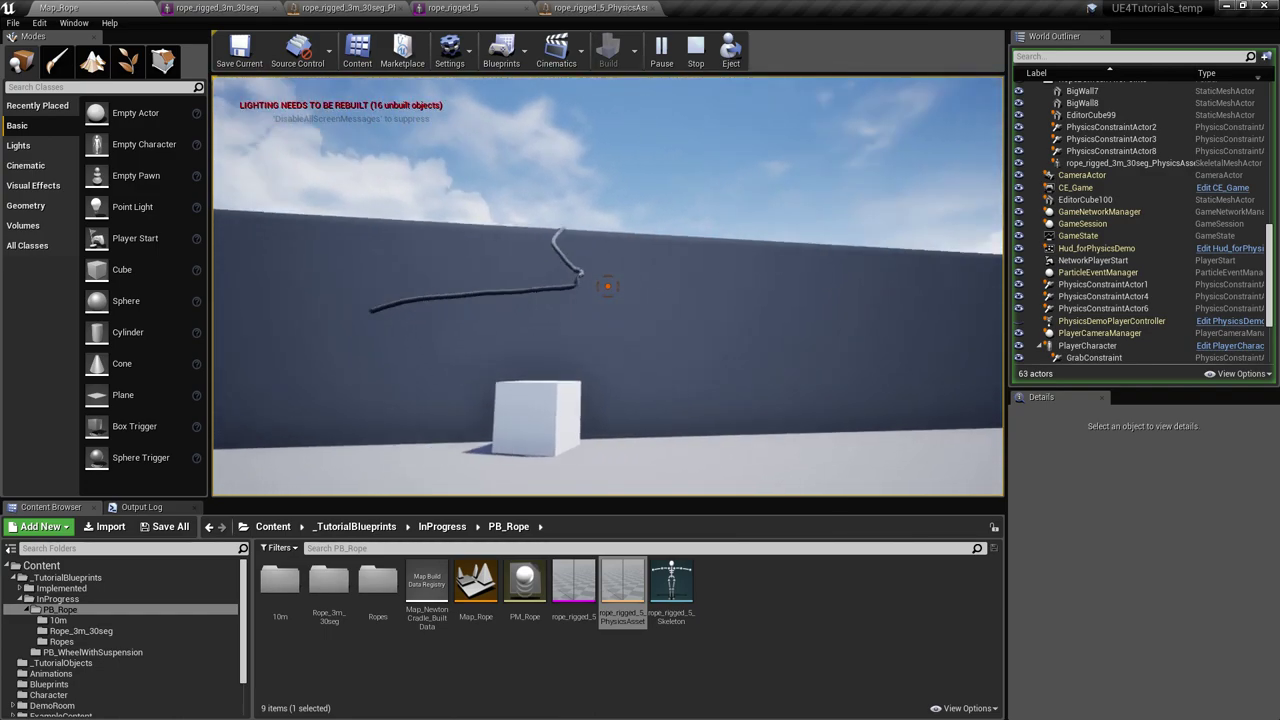
{"action": "key", "text": "w"}
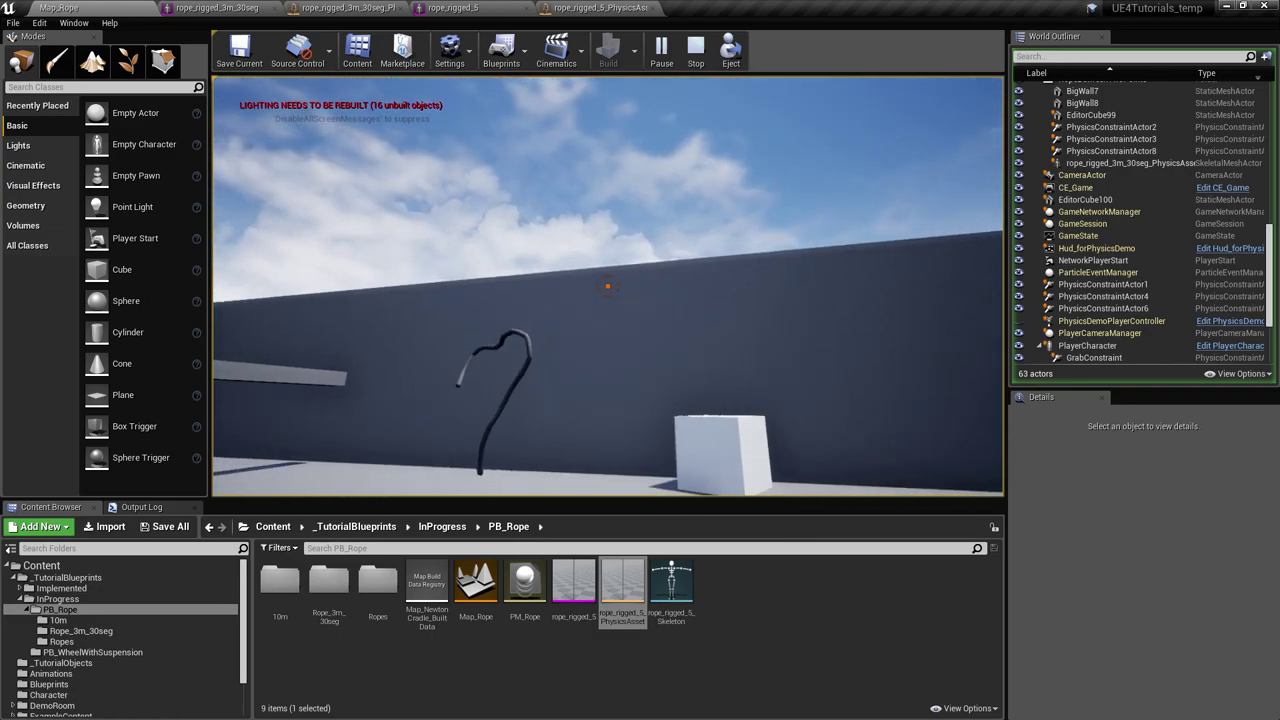
{"action": "left_click", "coordinate": [607, 286]}
{"action": "key", "text": "w"}
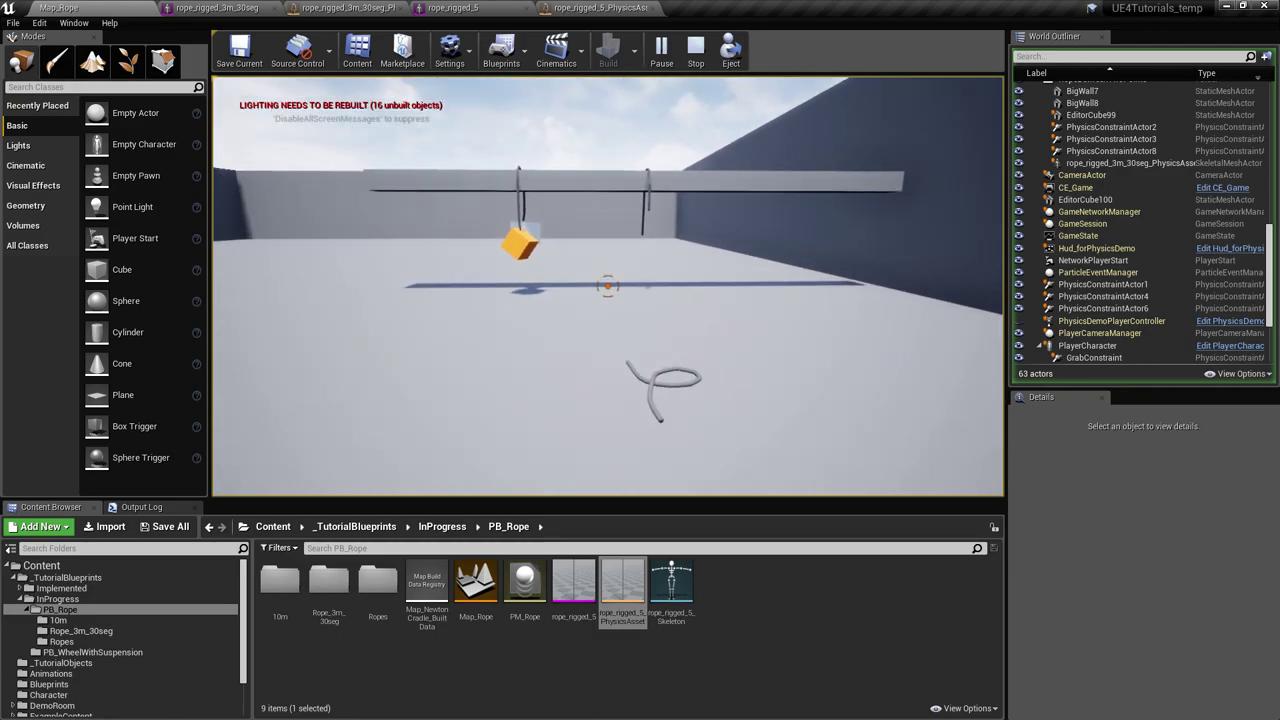
{"action": "key", "text": "s"}
{"action": "key", "text": "Escape"}
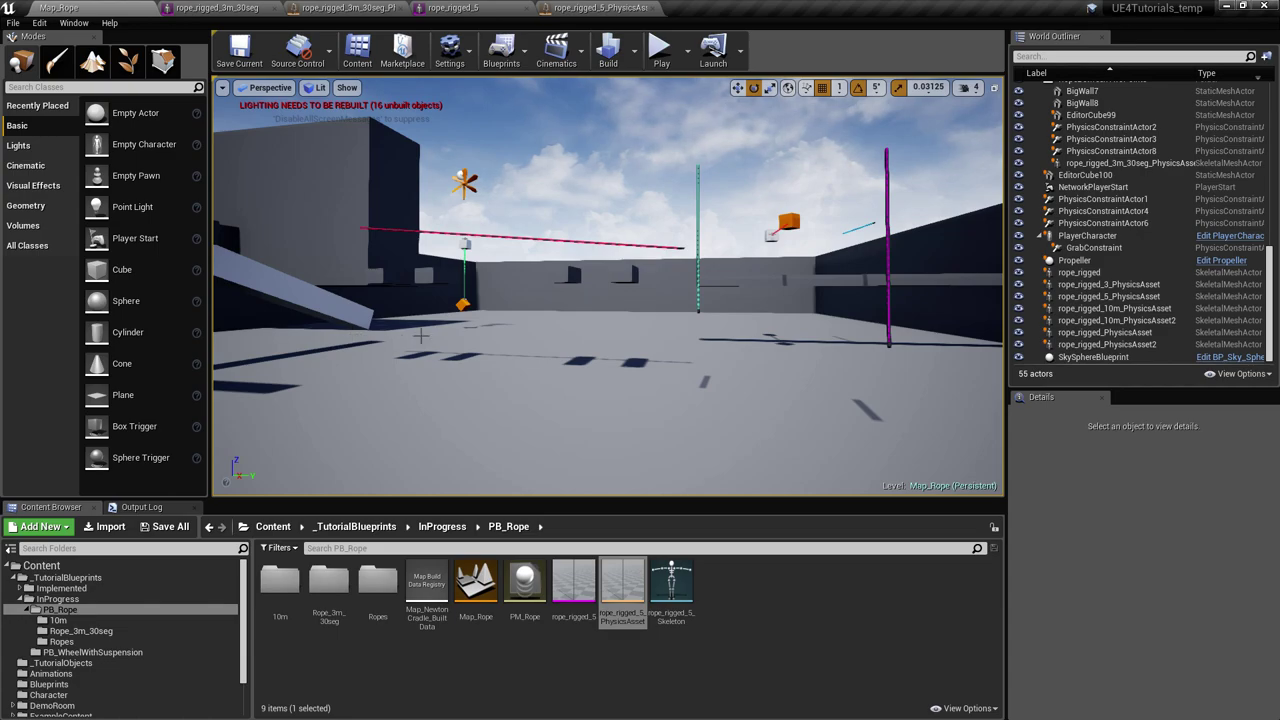
Open the project settings, search for the substepping options and enable Substepping for the physics engine.
{"action": "right_click_drag", "start_coordinate": [711, 323], "coordinate": [745, 328]}
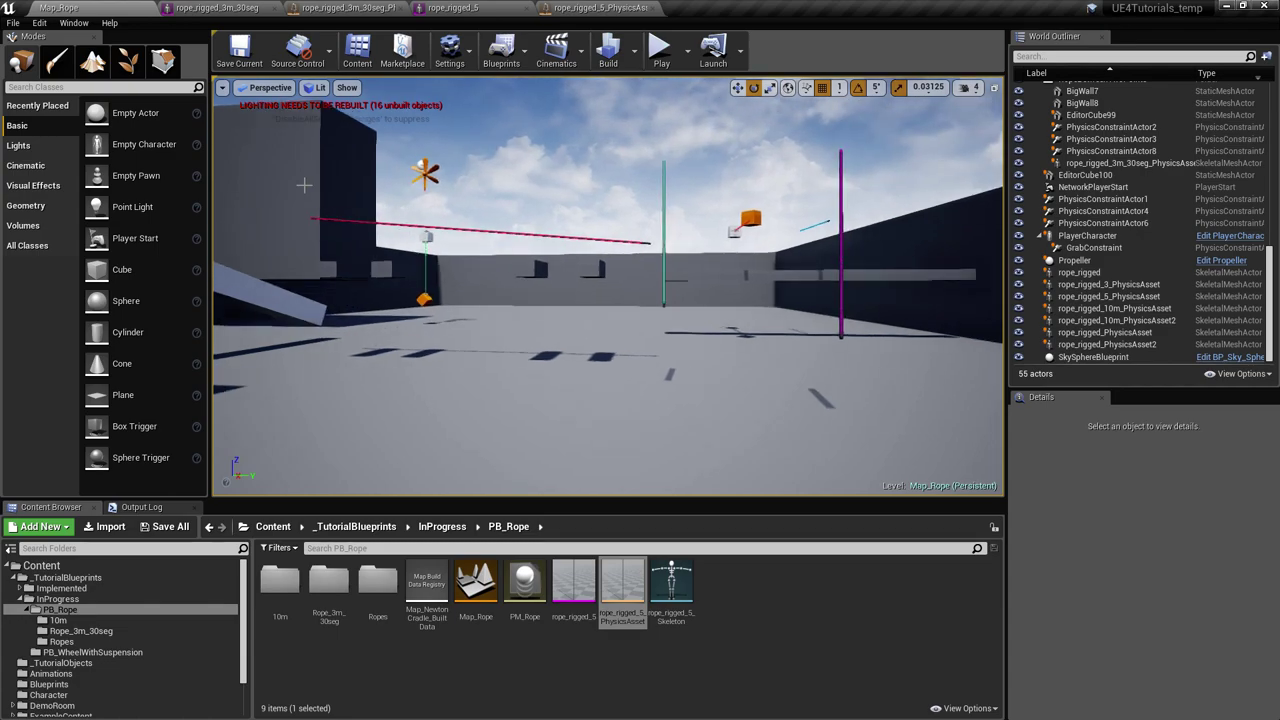
{"action": "left_click", "coordinate": [73, 23]}
{"action": "mouse_move", "coordinate": [45, 25]}
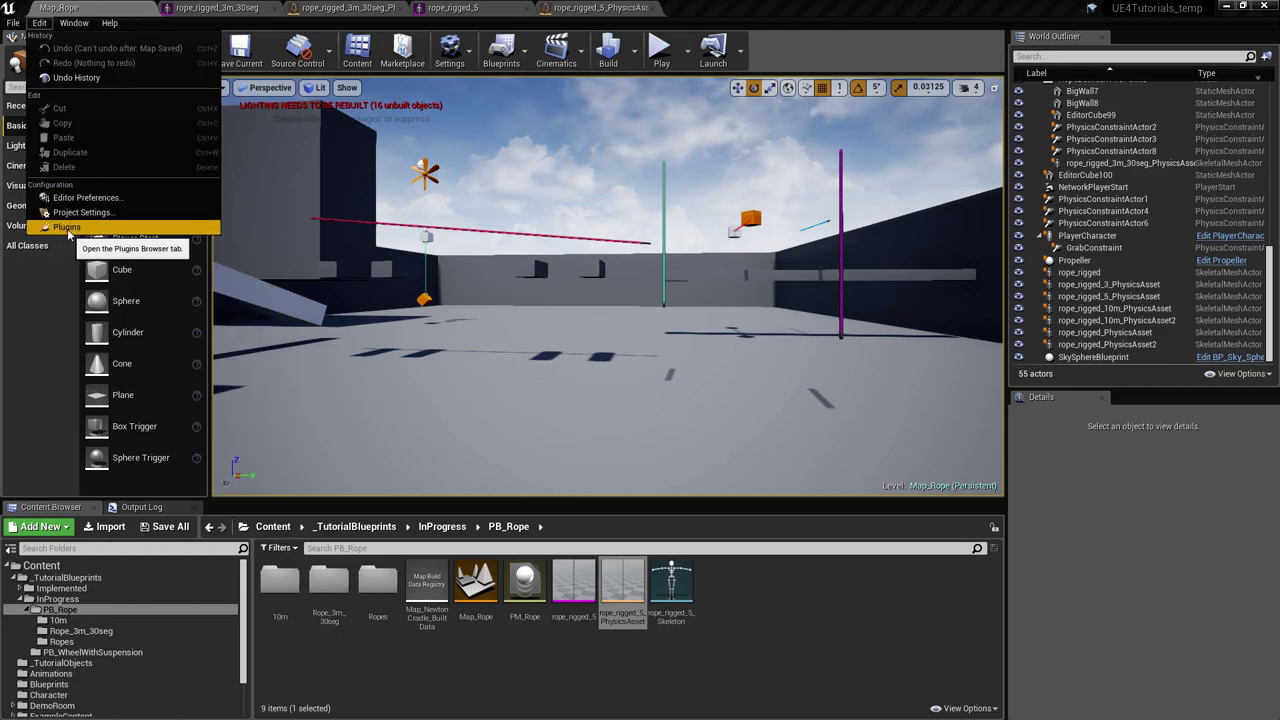
{"action": "left_click", "coordinate": [110, 213]}
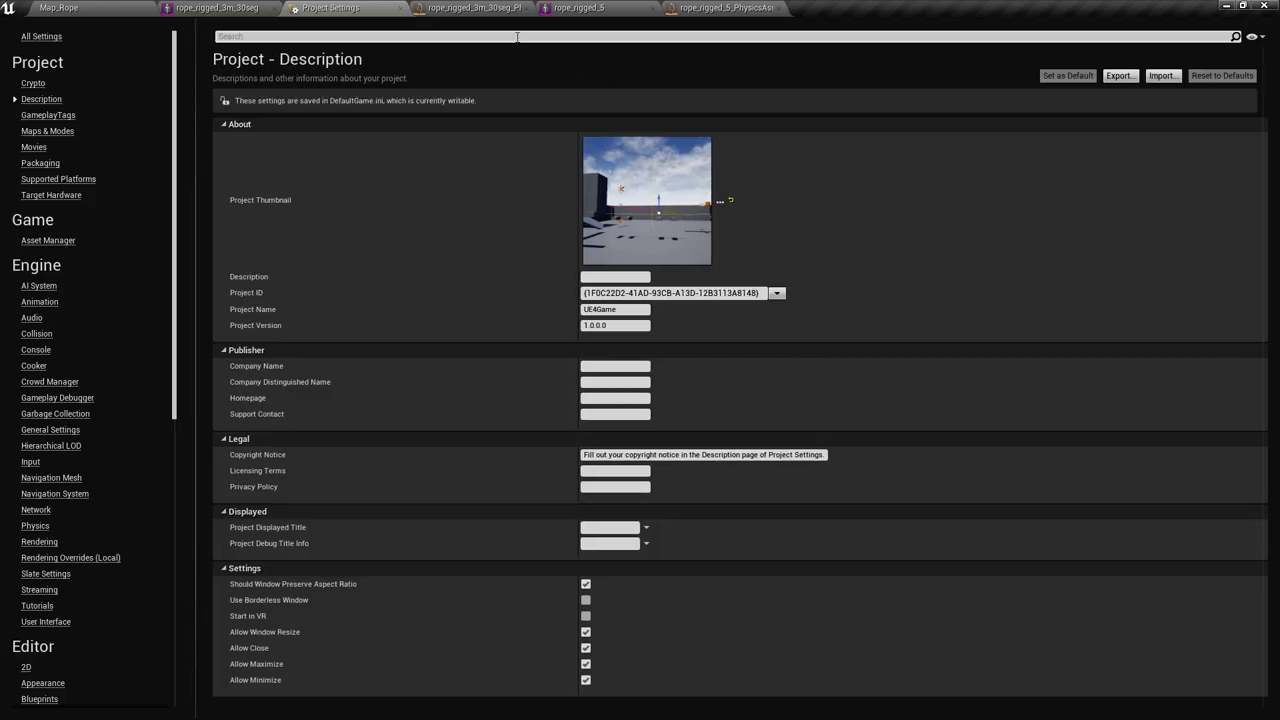
{"action": "left_click", "coordinate": [517, 37]}
{"action": "type", "text": "subste"}
{"action": "left_click", "coordinate": [586, 110]}
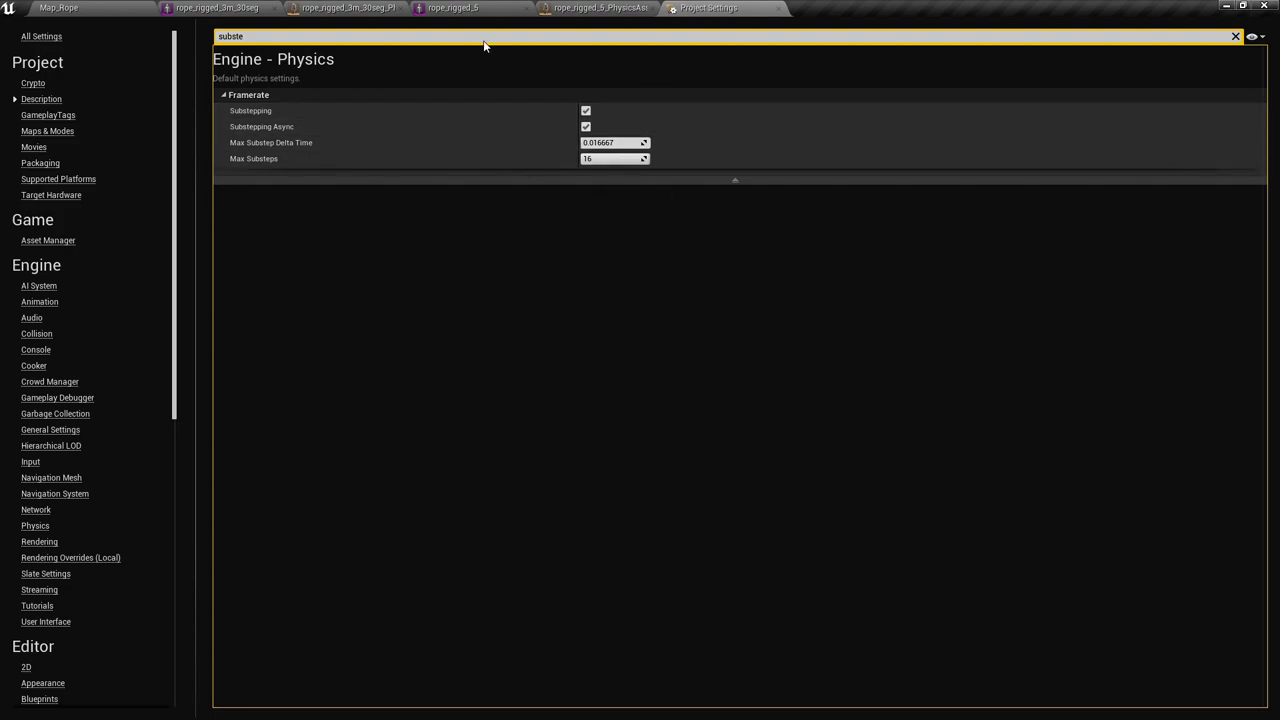
Save and play the map, grabbing and throwing the rope to test its behavior with substepping enabled.
{"action": "left_click", "coordinate": [112, 6]}
{"action": "right_click_drag", "start_coordinate": [709, 204], "coordinate": [782, 155]}
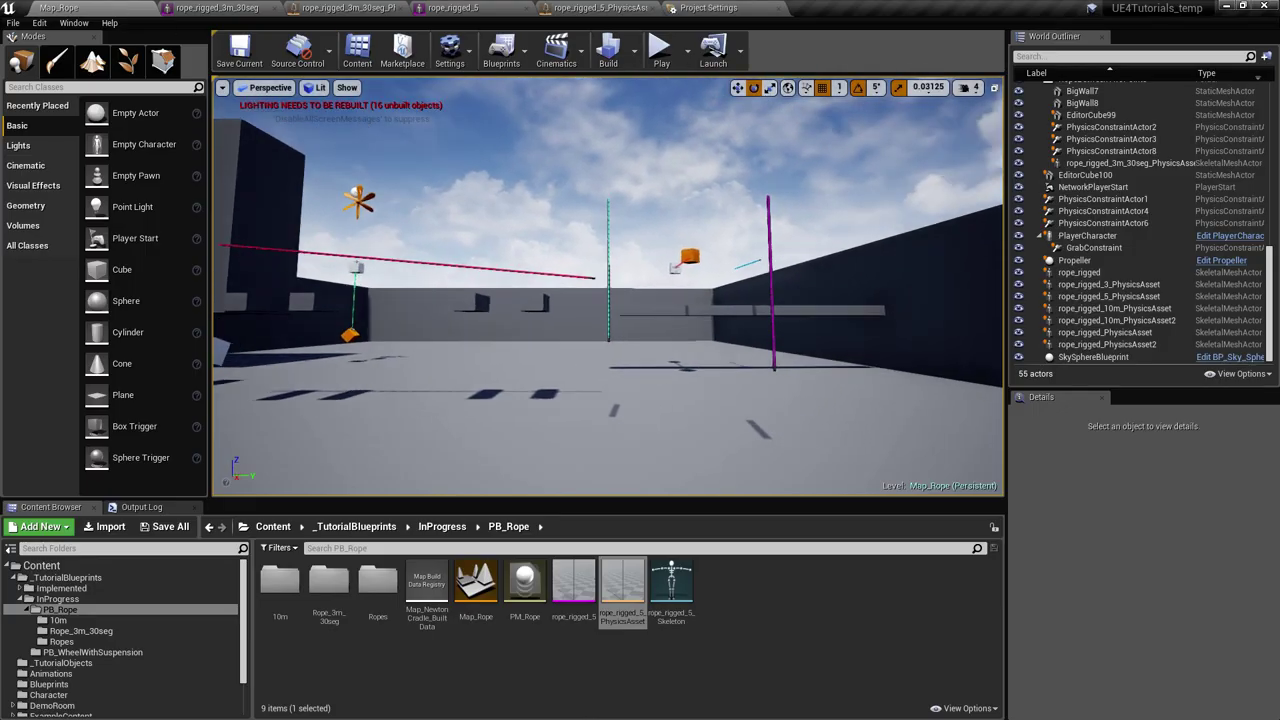
{"action": "left_click", "coordinate": [740, 8]}
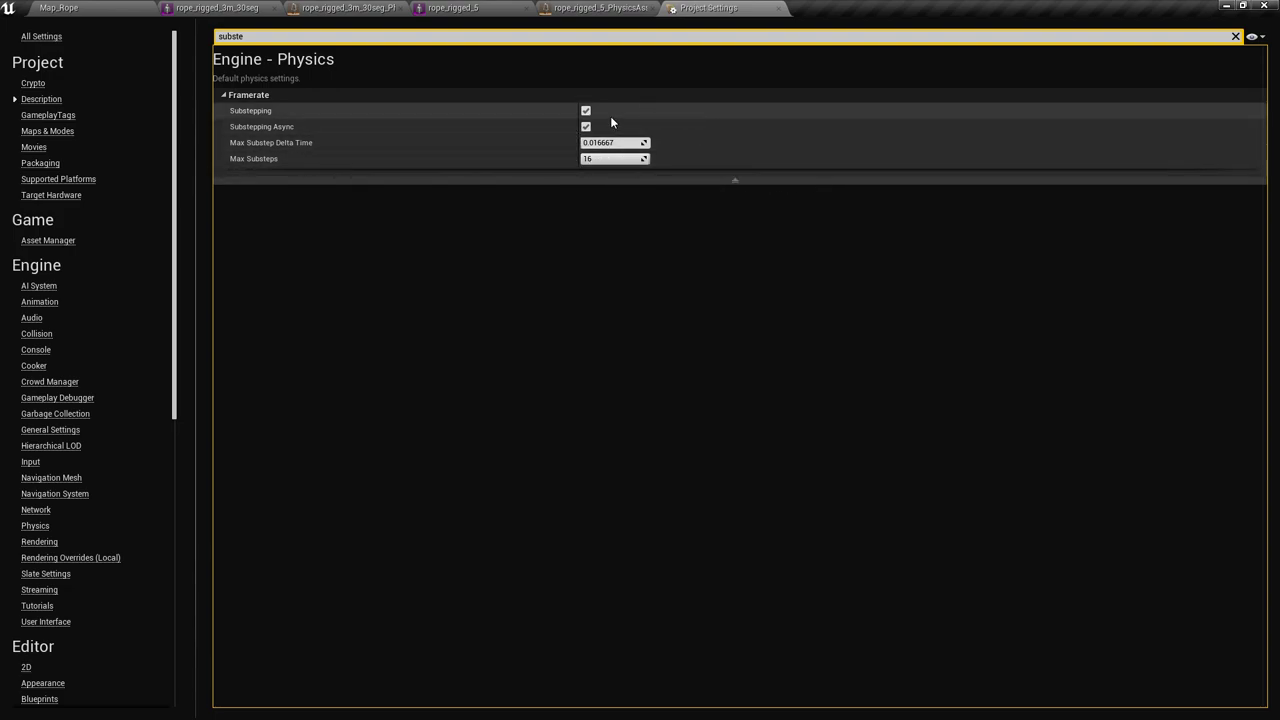
{"action": "left_click", "coordinate": [114, 7]}
{"action": "key", "text": "ctrl+s"}
{"action": "key", "text": "alt+p"}
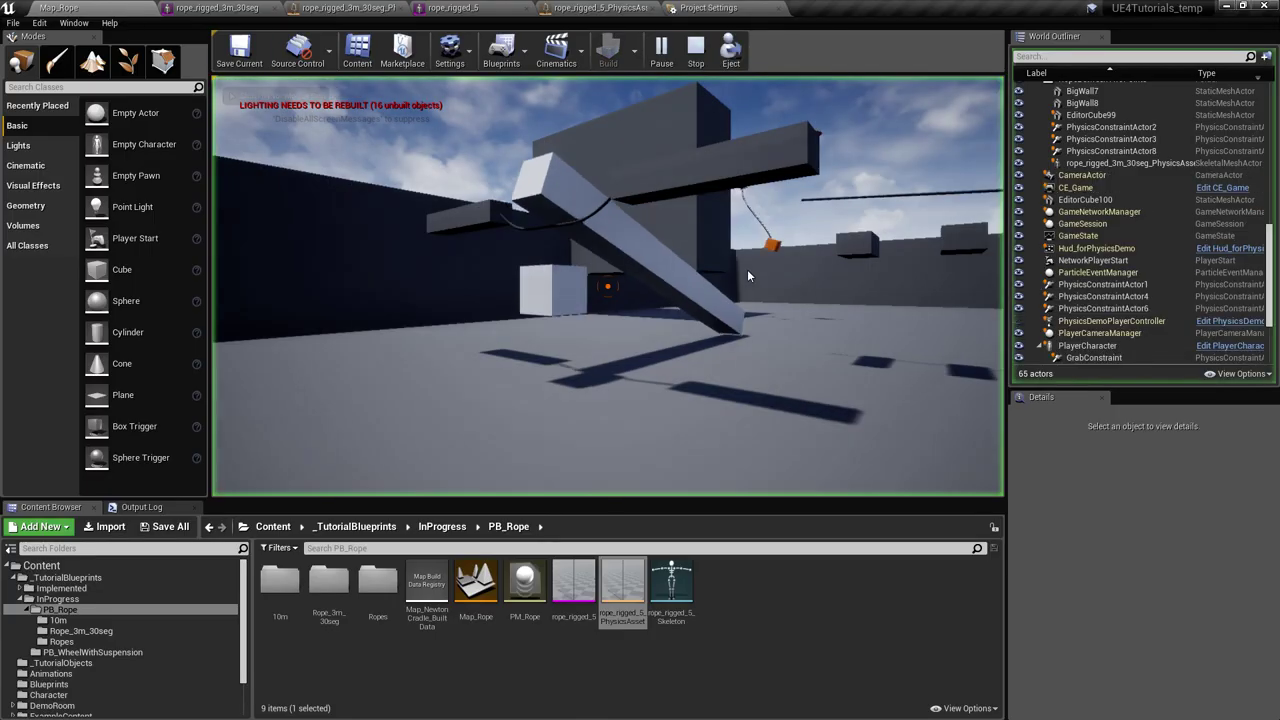
{"action": "left_click", "coordinate": [747, 269]}
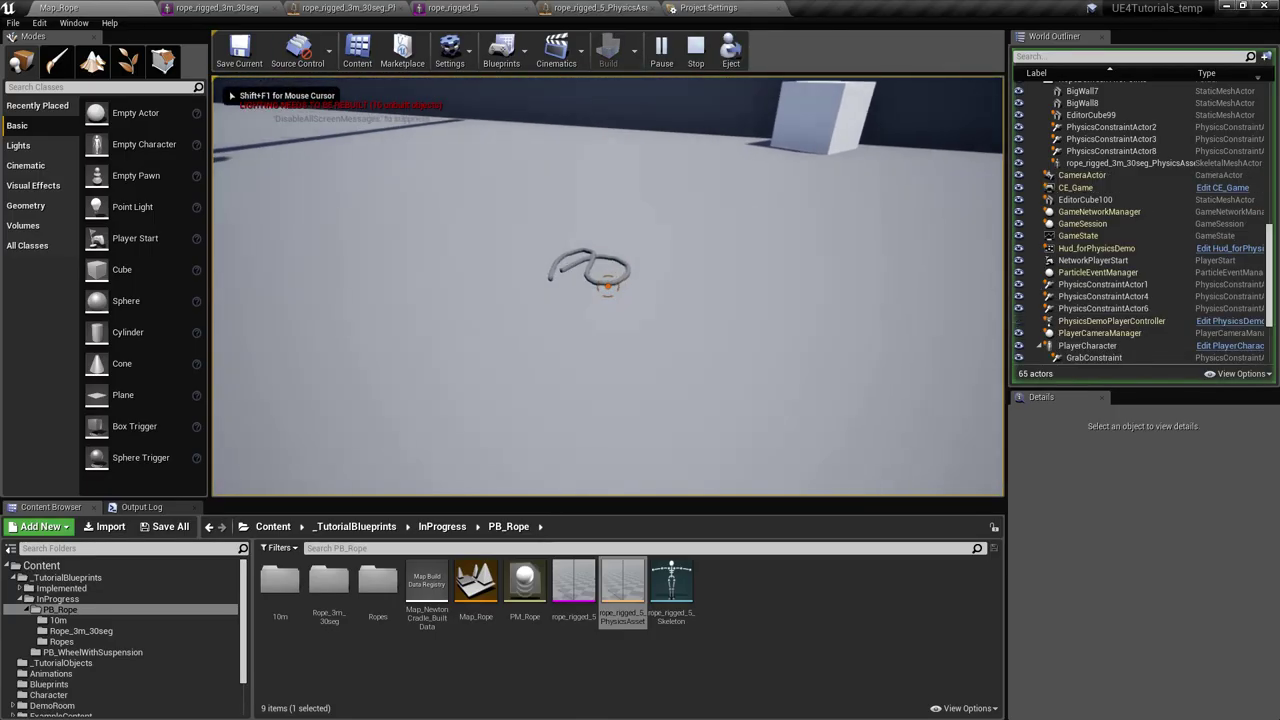
{"action": "left_click", "coordinate": [608, 286]}
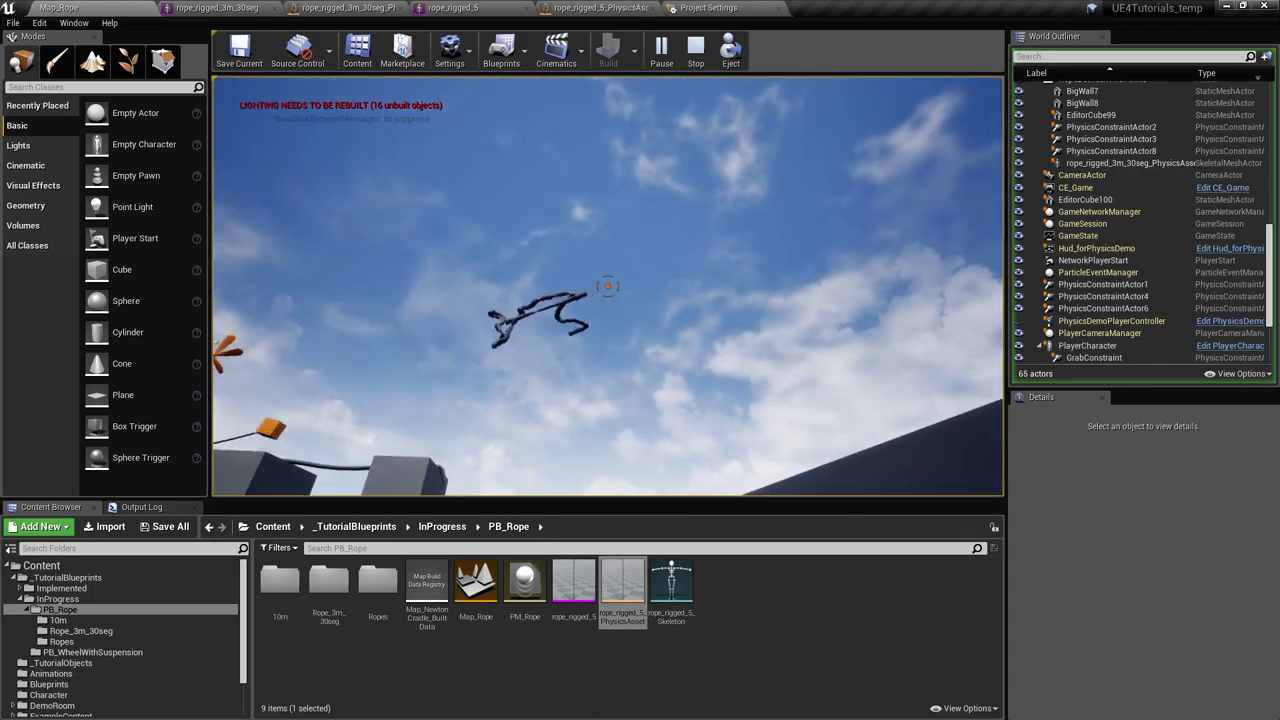
{"action": "left_click", "coordinate": [607, 286]}
{"action": "key", "text": "shift+F1"}
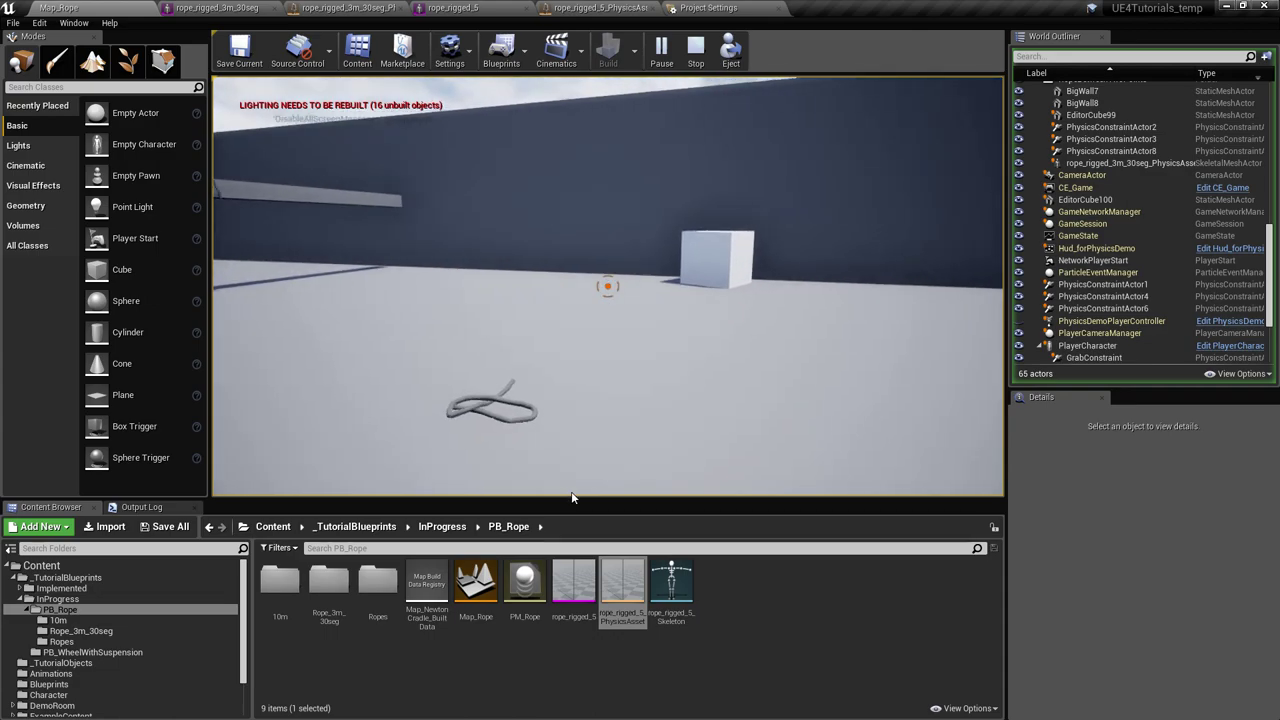
{"action": "key", "text": "Escape"}
Disable Substepping in the project's physics settings and save the rope map.
{"action": "right_click_drag", "start_coordinate": [617, 186], "coordinate": [520, 186]}
{"action": "key", "text": "ctrl+s"}
{"action": "left_click", "coordinate": [714, 10]}
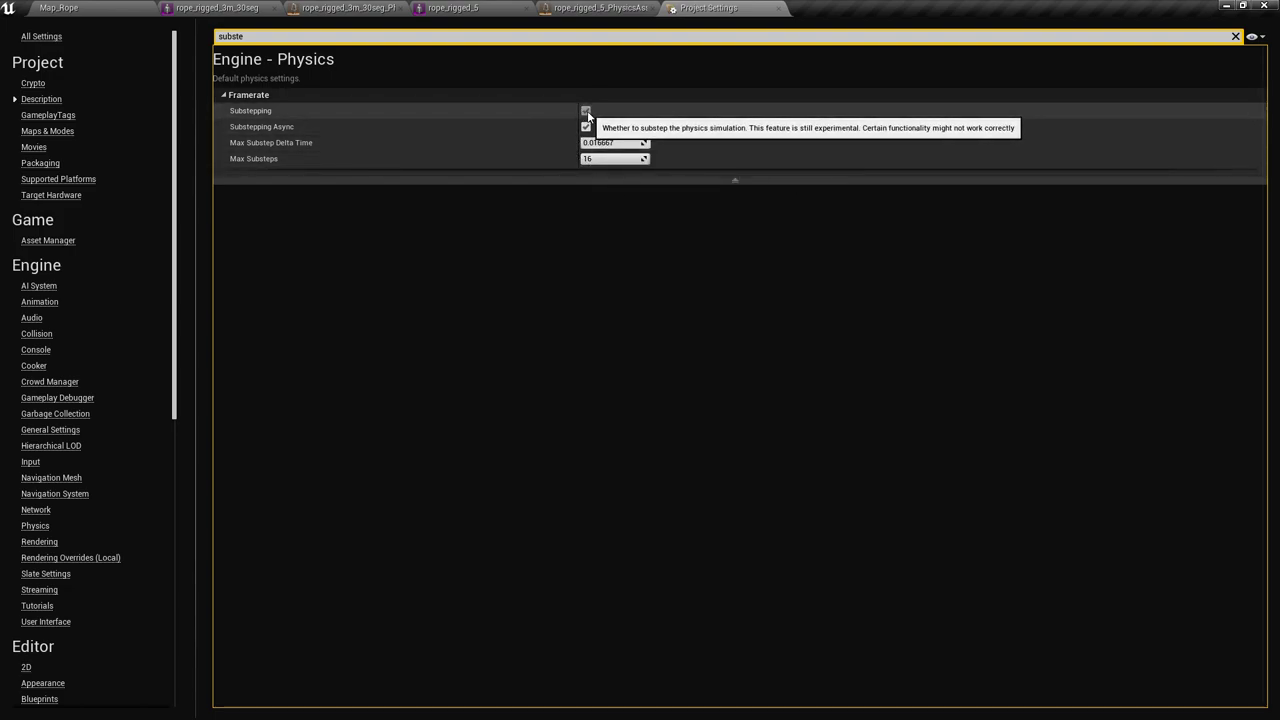
{"action": "left_click", "coordinate": [585, 110]}
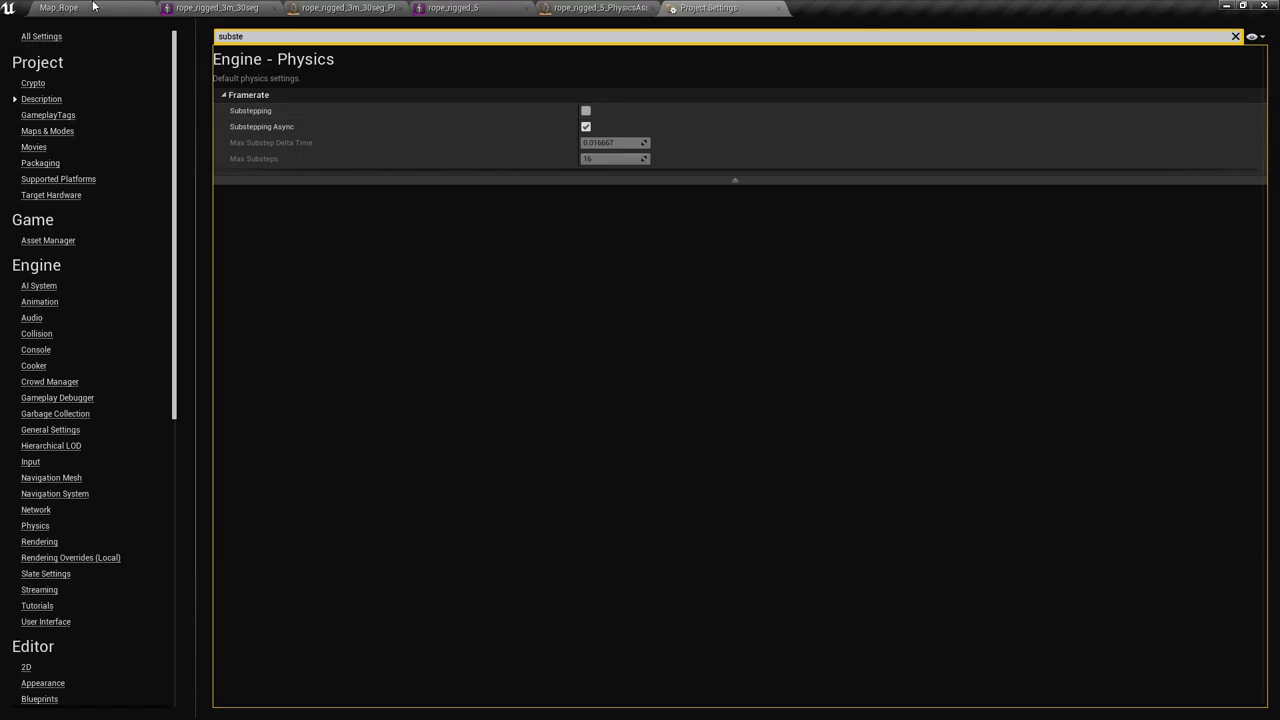
{"action": "left_click", "coordinate": [83, 6]}
{"action": "key", "text": "ctrl+s"}
{"action": "right_click_drag", "start_coordinate": [607, 285], "coordinate": [360, 266]}
{"action": "key", "text": "w"}
{"action": "key", "text": "s"}
{"action": "key", "text": "w"}
{"action": "key", "text": "s"}
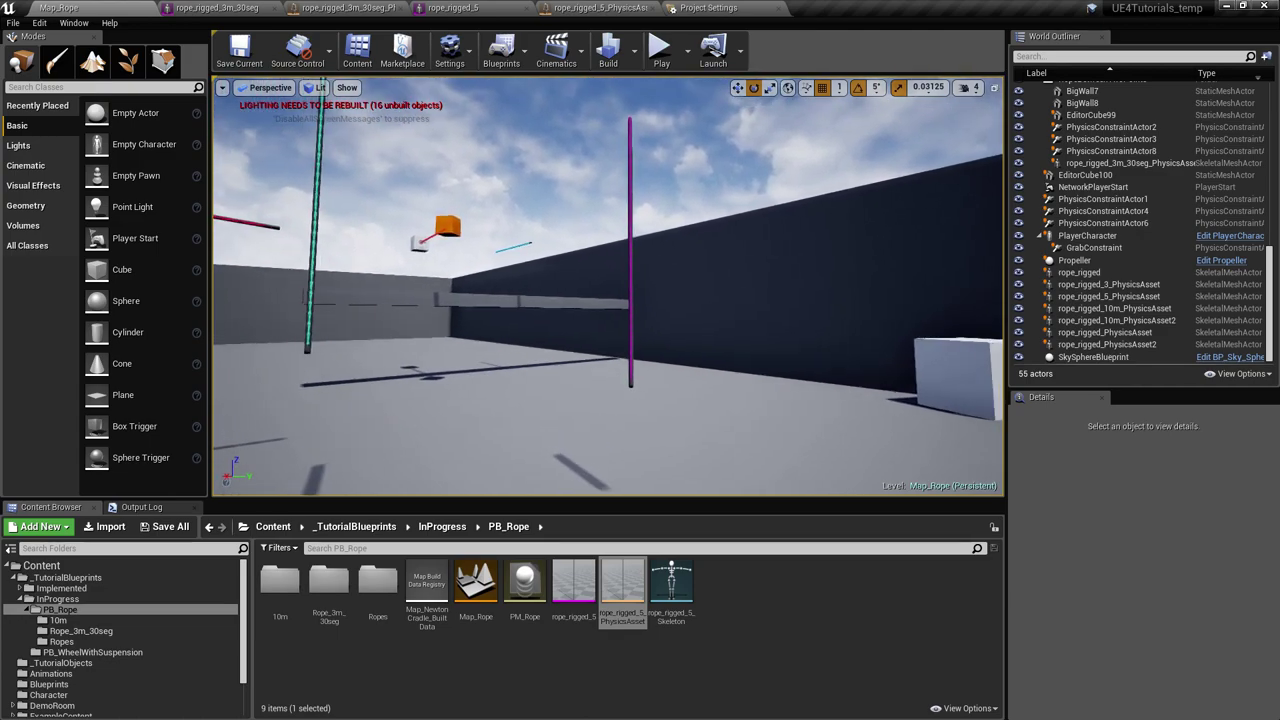
{"action": "key", "text": "s"}
{"action": "key", "text": "w"}
{"action": "key", "text": "s"}
{"action": "key", "text": "d"}
{"action": "key", "text": "d"}
{"action": "mouse_move", "coordinate": [701, 228]}
{"action": "right_mouse_down"}
{"action": "mouse_move", "coordinate": [676, 242]}
{"action": "mouse_move", "coordinate": [701, 228]}
{"action": "right_mouse_up"}
{"action": "key", "text": "d"}
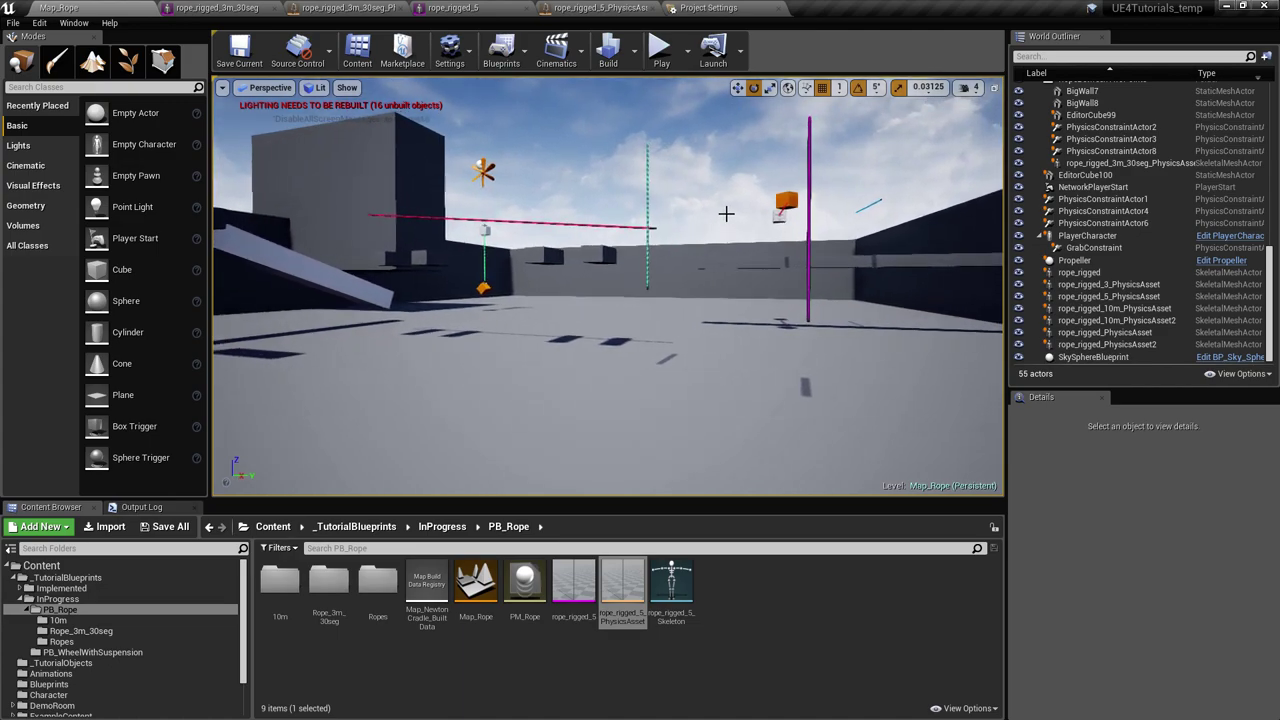
{"action": "right_click_drag", "start_coordinate": [749, 226], "coordinate": [796, 216]}
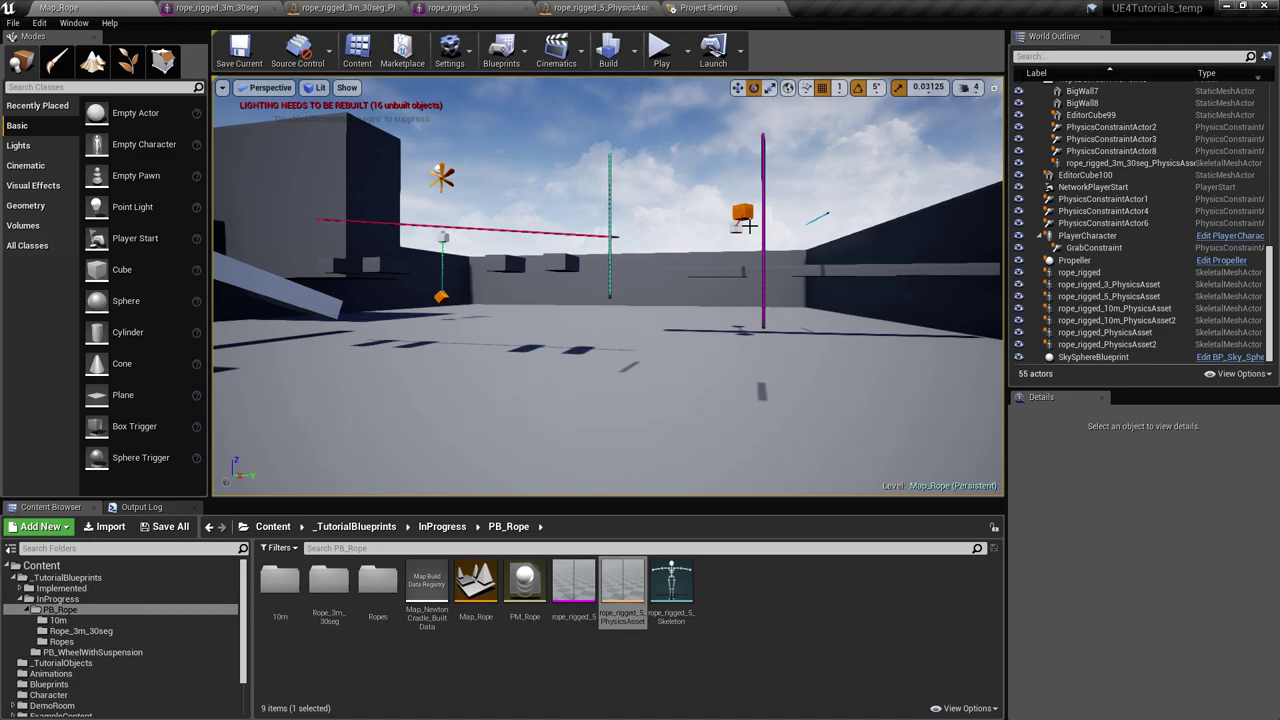